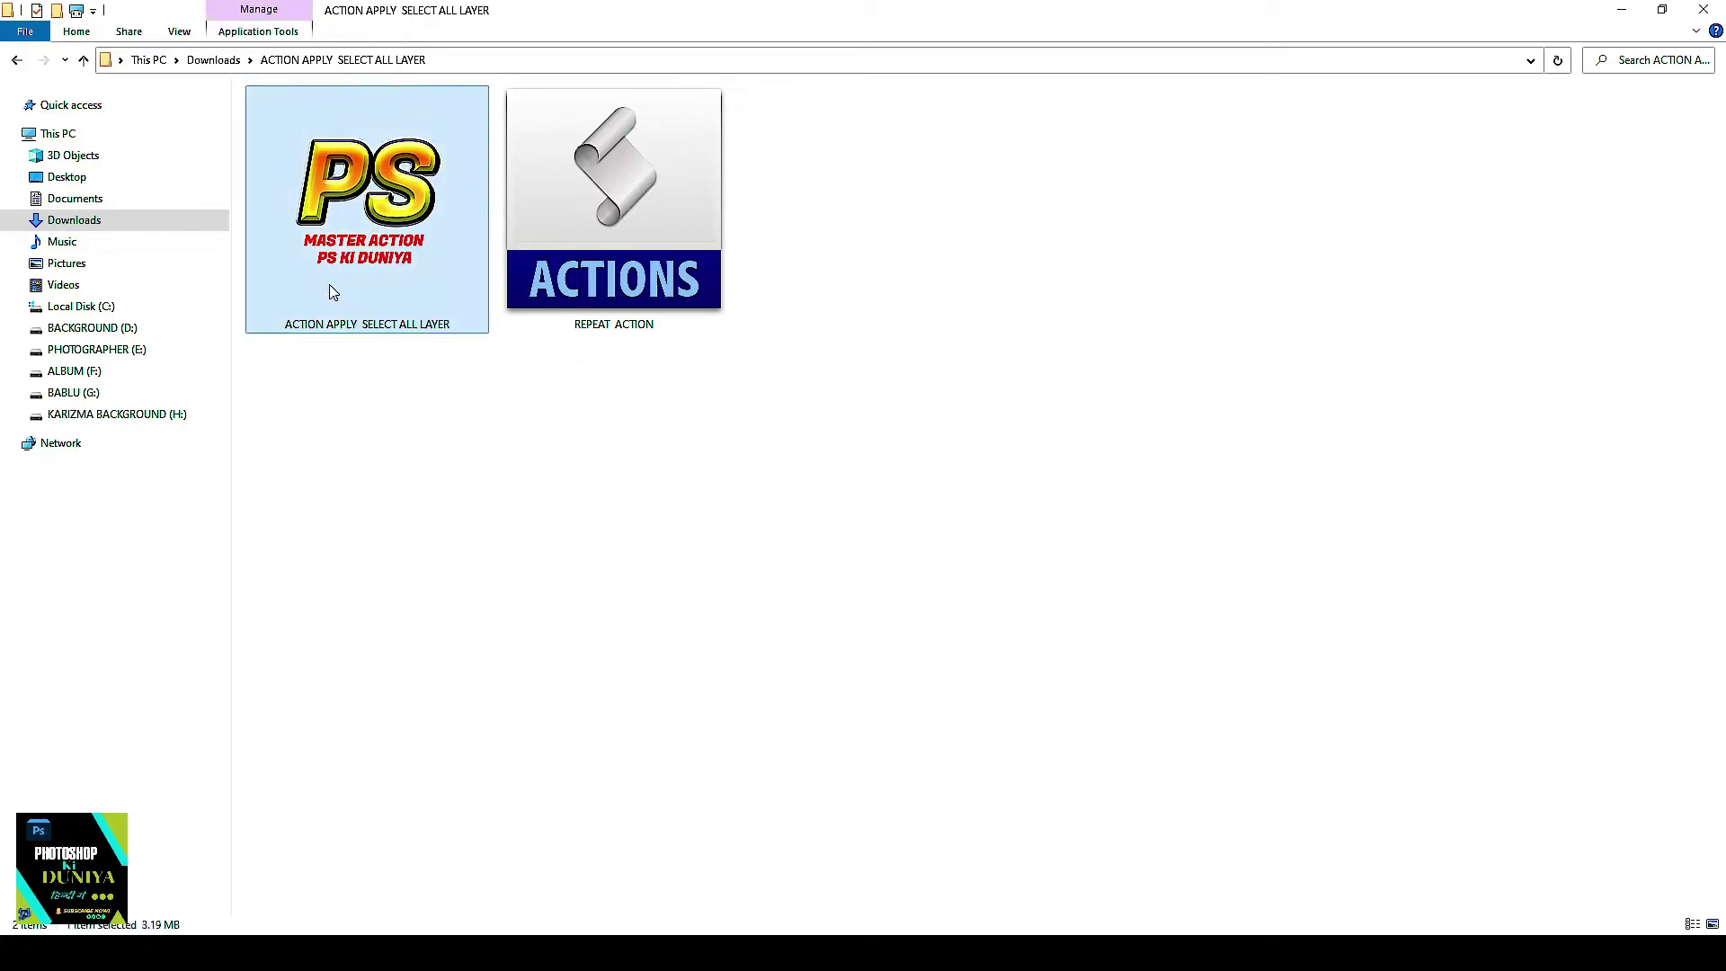
Step: Extract the password-protected action archive into C:\Windows, replacing all existing files
{"action": "double_click", "coordinate": [407, 229]}
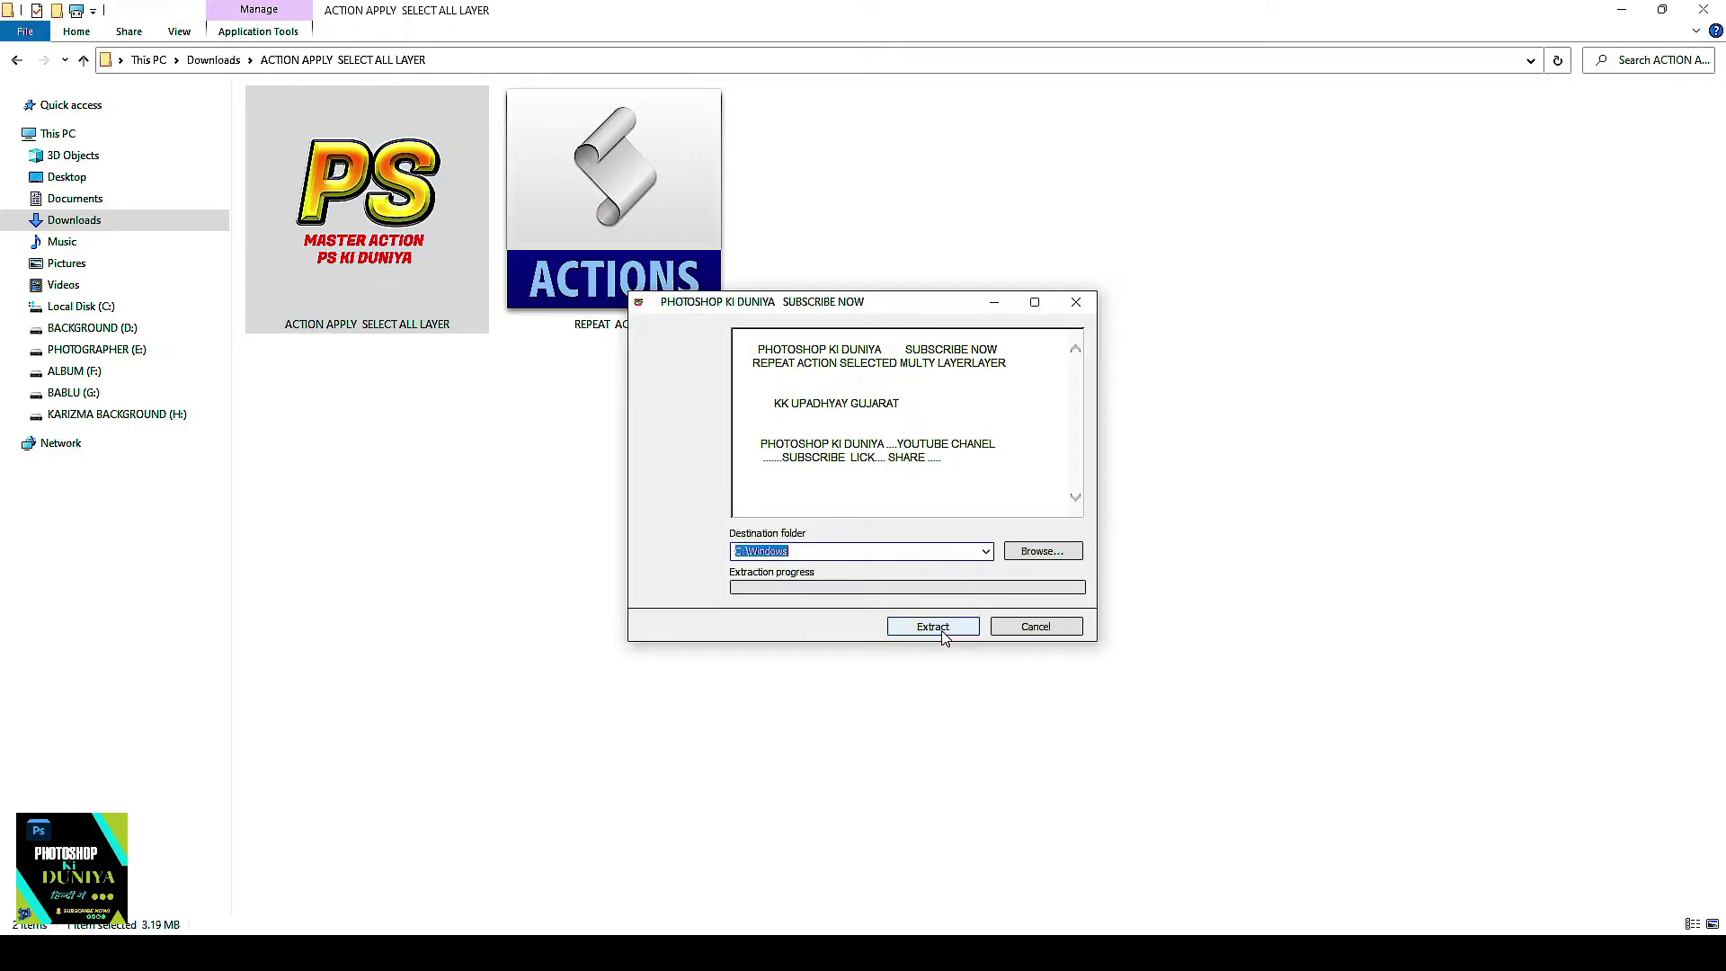
{"action": "left_click", "coordinate": [939, 629]}
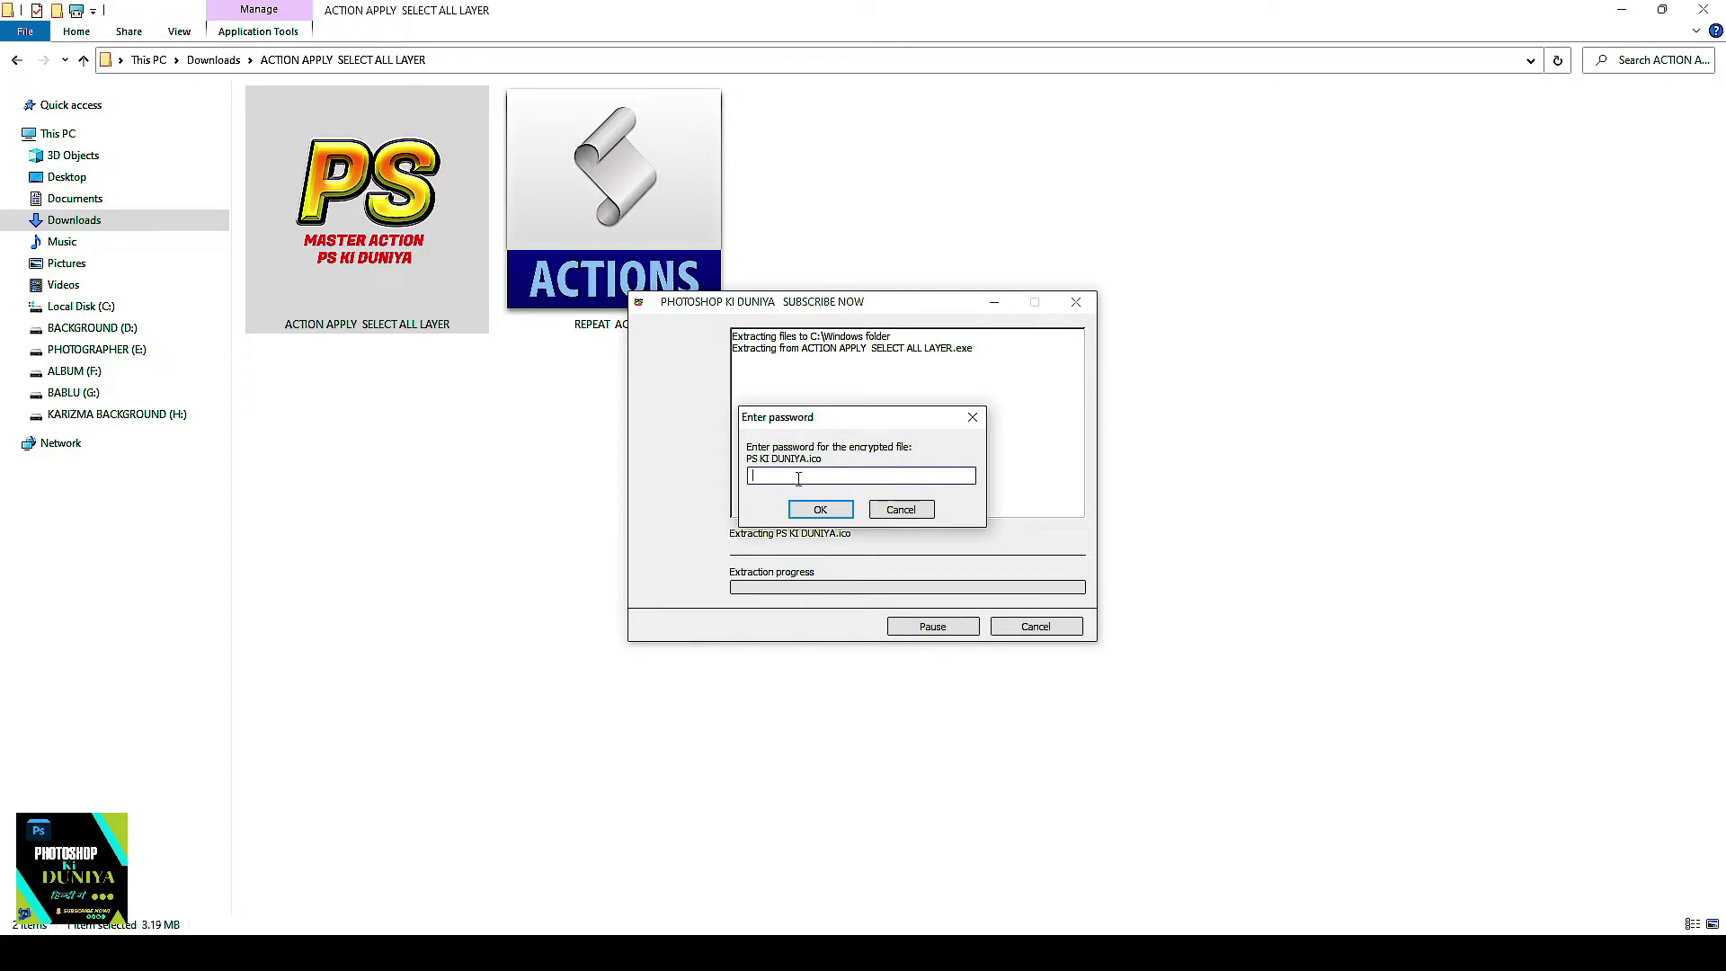
{"action": "key", "text": "ctrl+v"}
{"action": "left_click", "coordinate": [821, 509]}
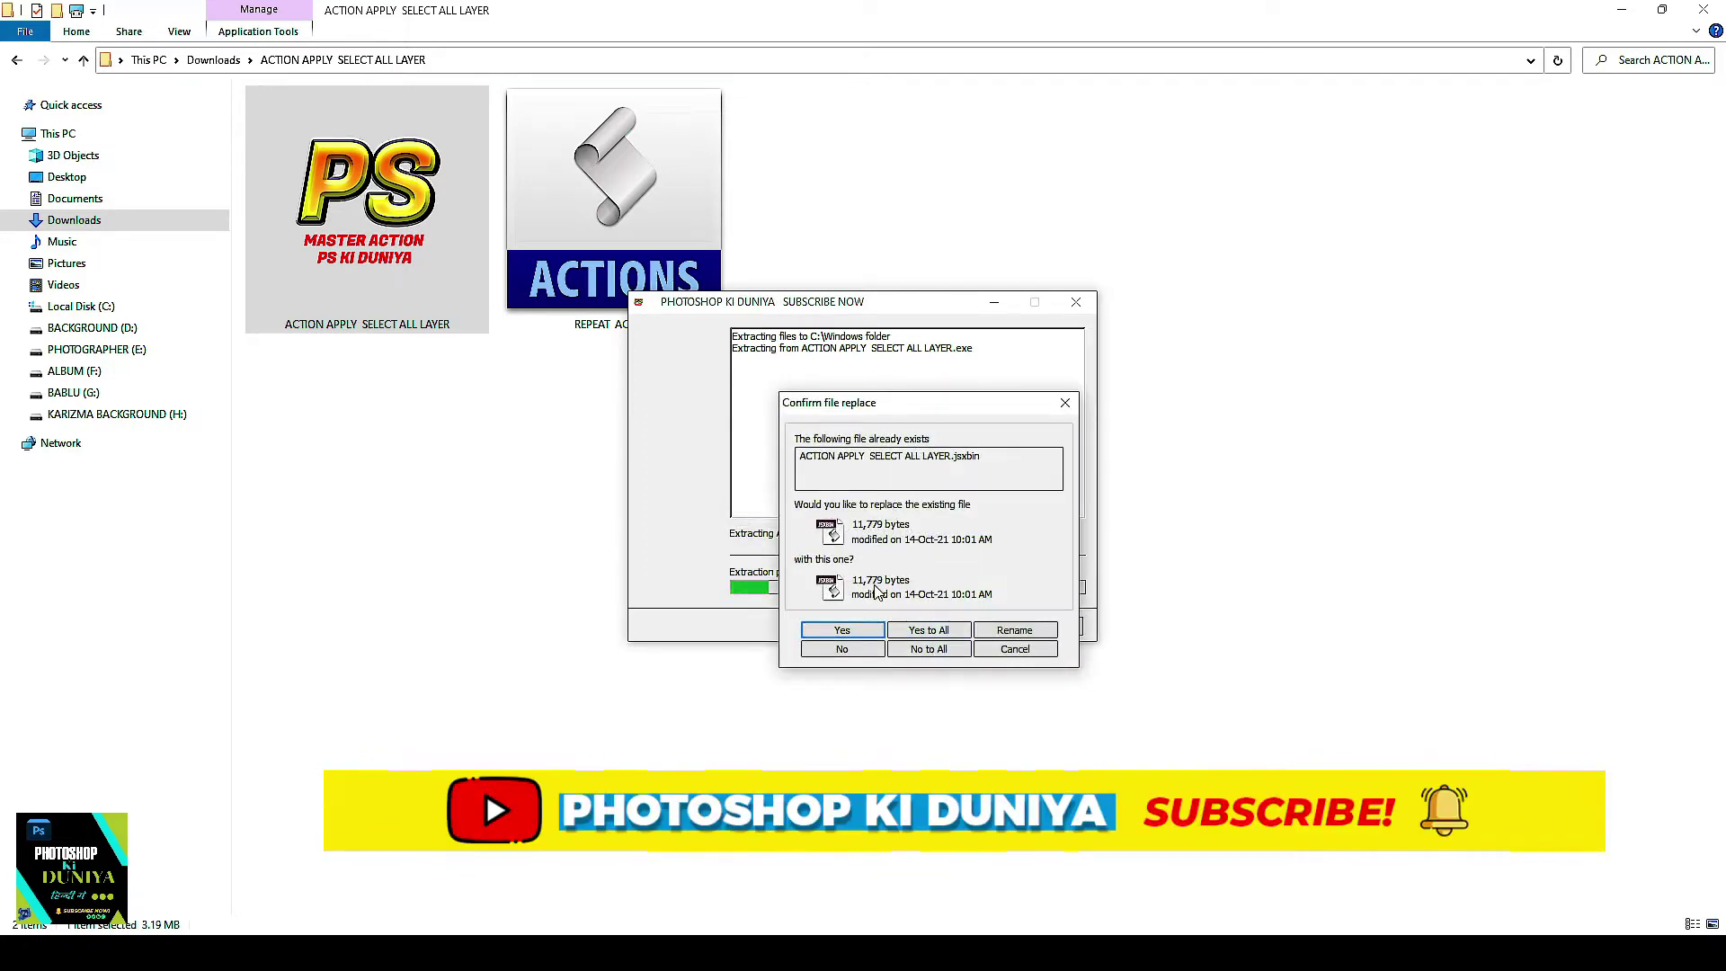
{"action": "left_click", "coordinate": [936, 632]}
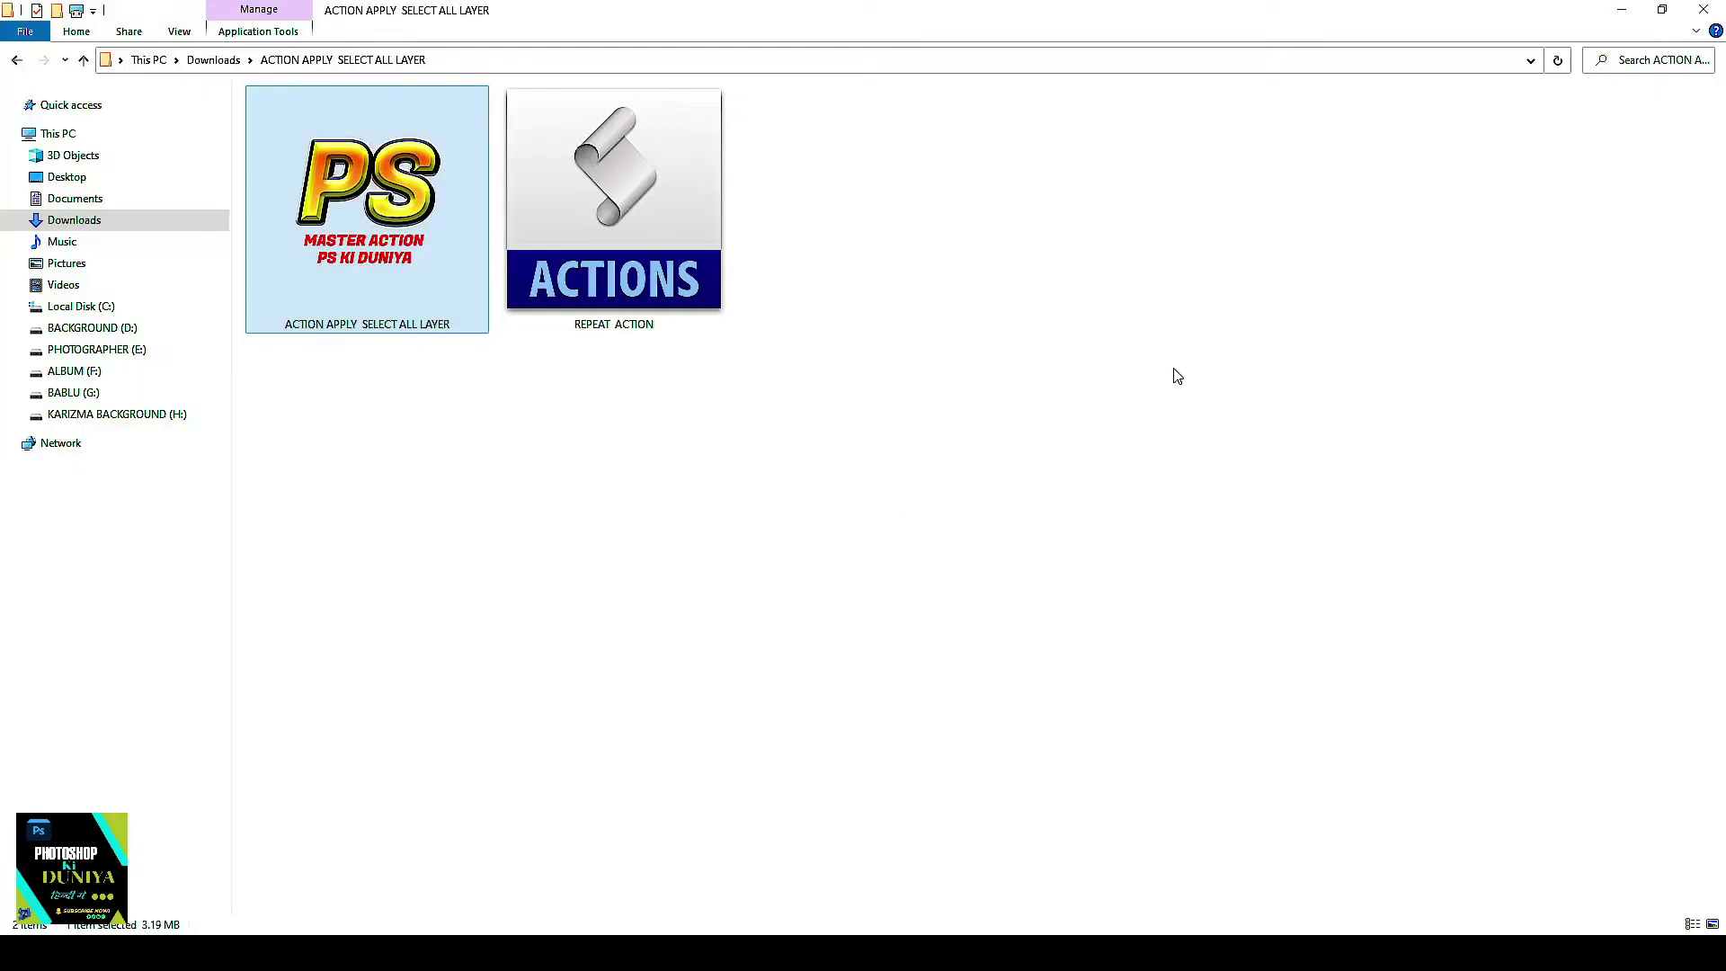
Step: Show the Actions panel in Photoshop and delete the Default Actions set
{"action": "left_click", "coordinate": [1663, 11]}
{"action": "left_click", "coordinate": [392, 11]}
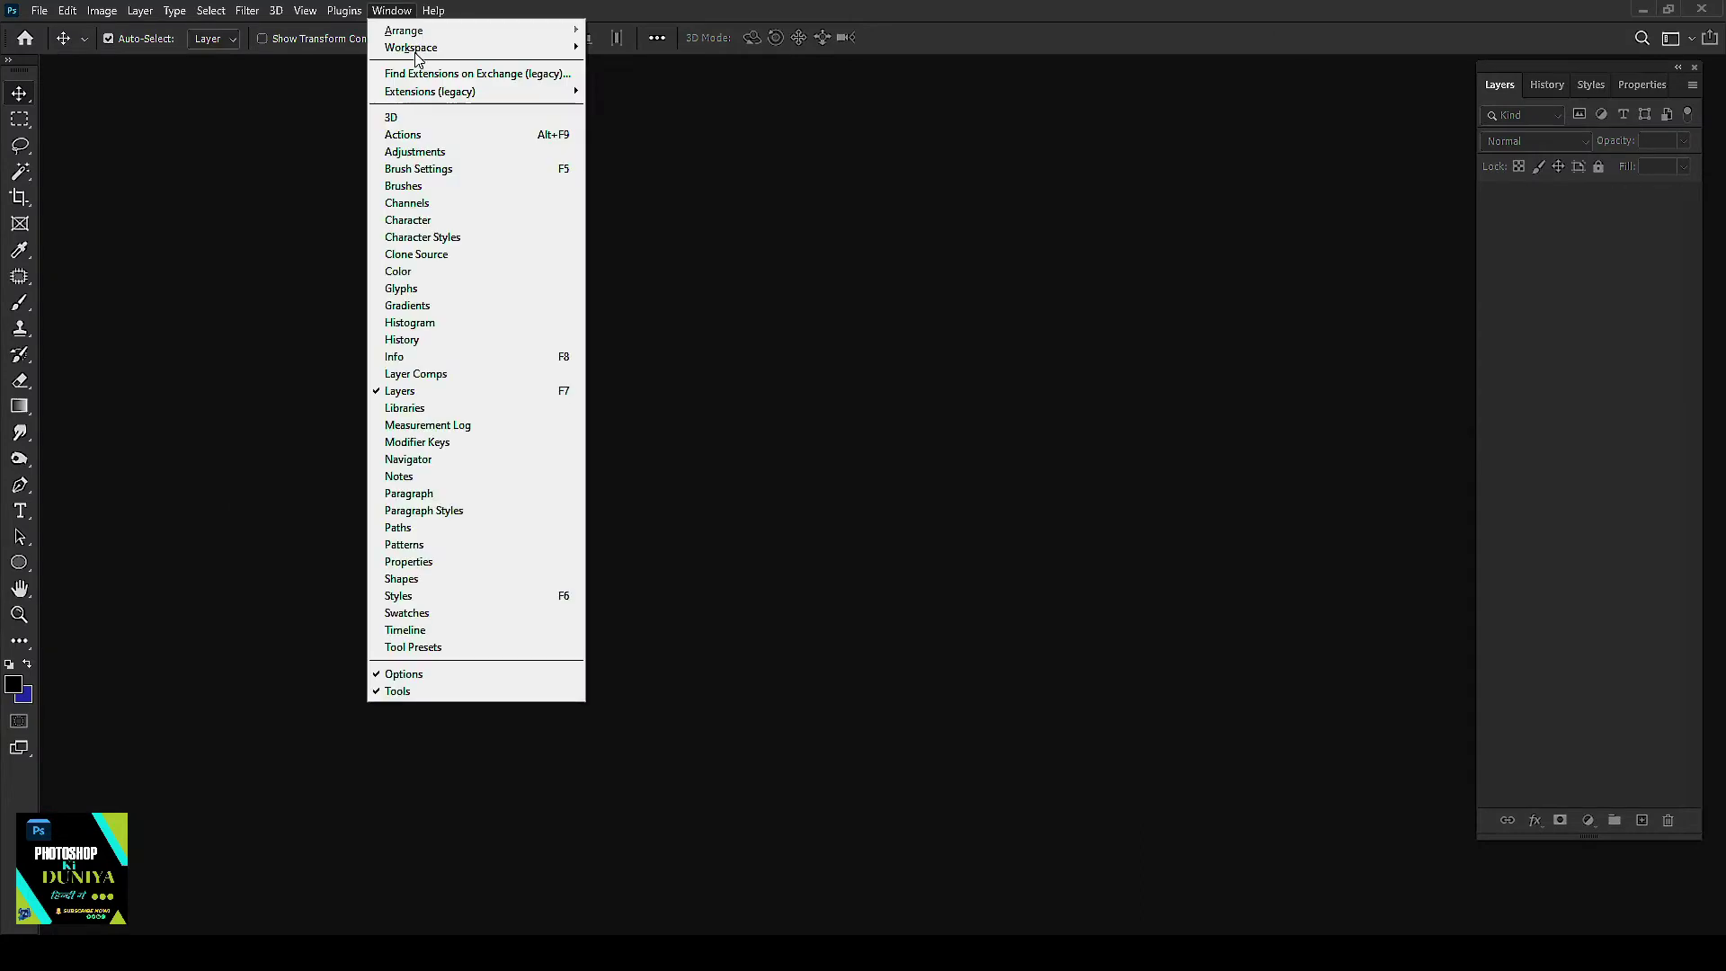
{"action": "left_click", "coordinate": [449, 134]}
{"action": "left_click_drag", "start_coordinate": [1207, 176], "coordinate": [1284, 94]}
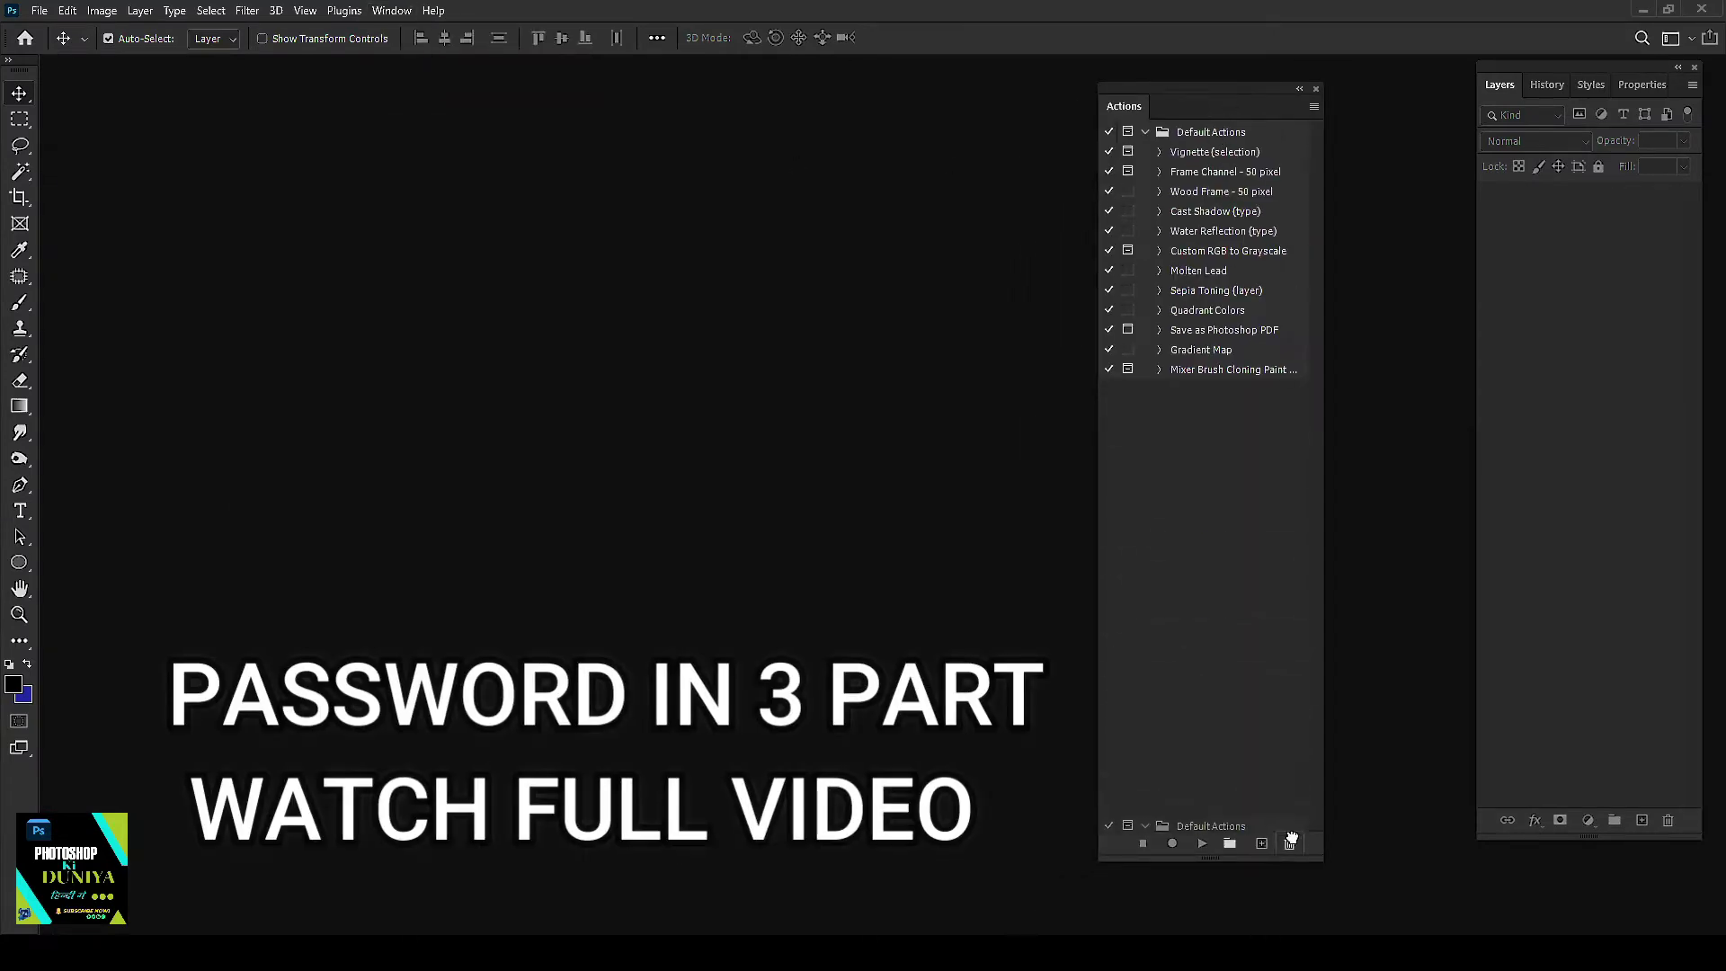
{"action": "left_click_drag", "start_coordinate": [1224, 142], "coordinate": [1290, 843]}
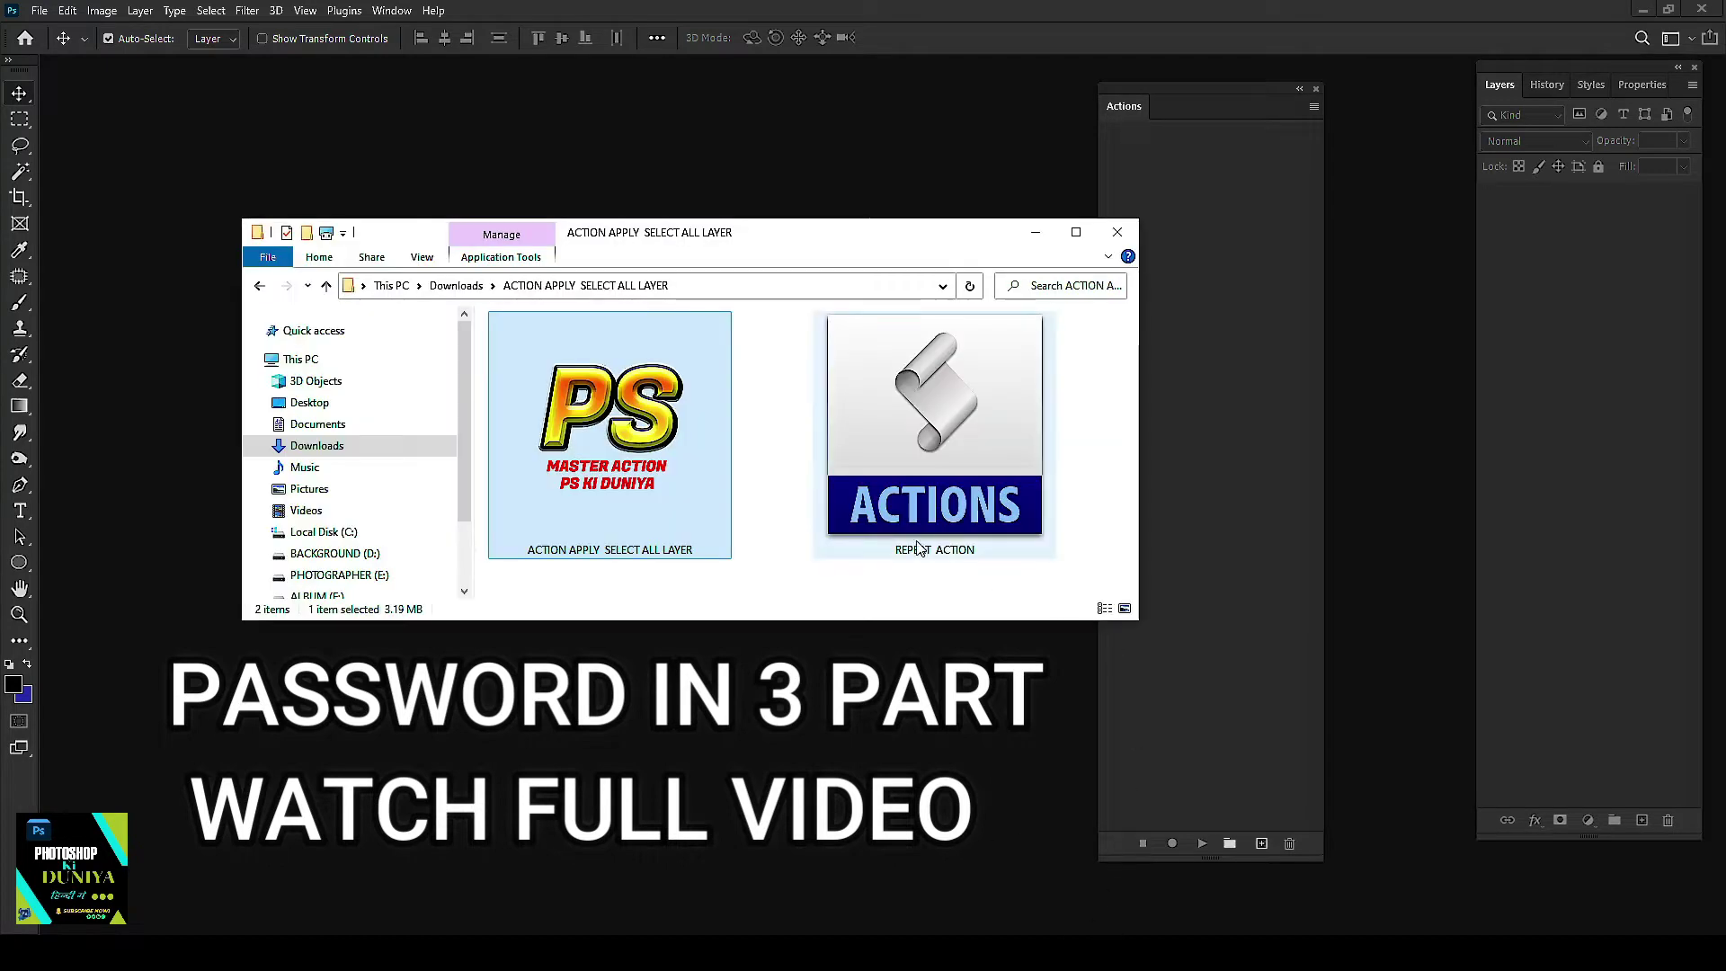
Step: Load the REPEAT ACTION file into the Actions panel and switch it to Button Mode
{"action": "mouse_move", "coordinate": [936, 432]}
{"action": "left_mouse_down"}
{"action": "mouse_move", "coordinate": [1244, 279]}
{"action": "mouse_move", "coordinate": [1229, 276]}
{"action": "left_mouse_up"}
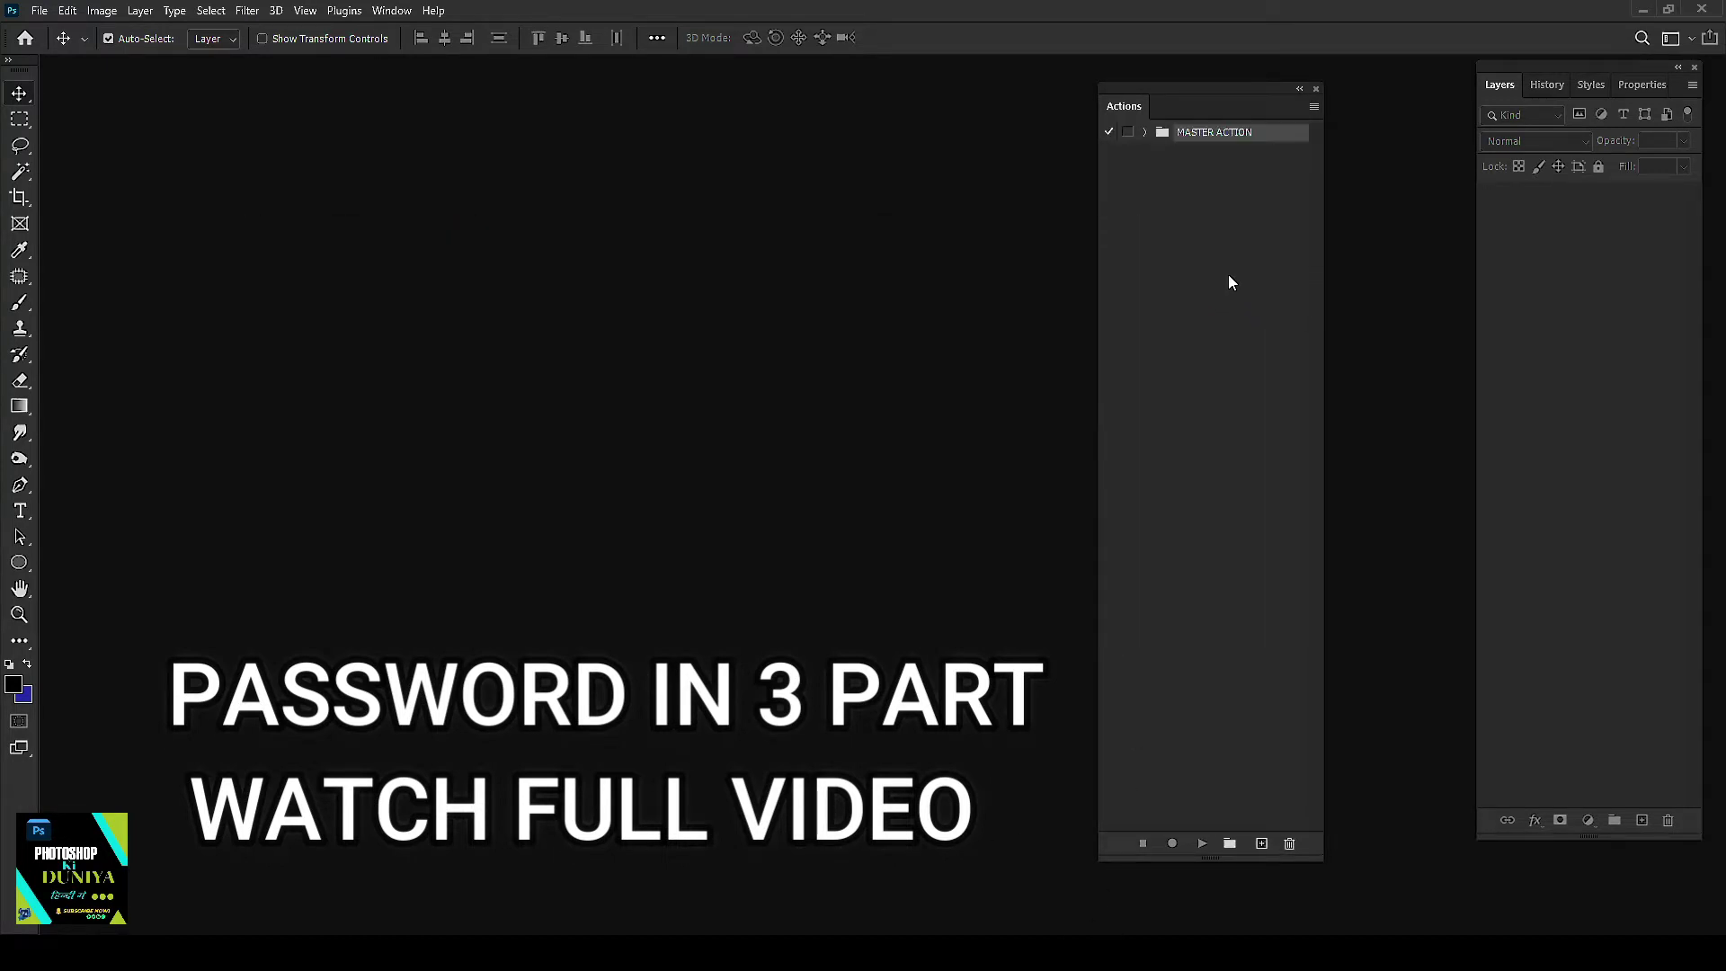
{"action": "left_click", "coordinate": [1313, 108]}
{"action": "left_click_drag", "start_coordinate": [1195, 99], "coordinate": [1294, 88]}
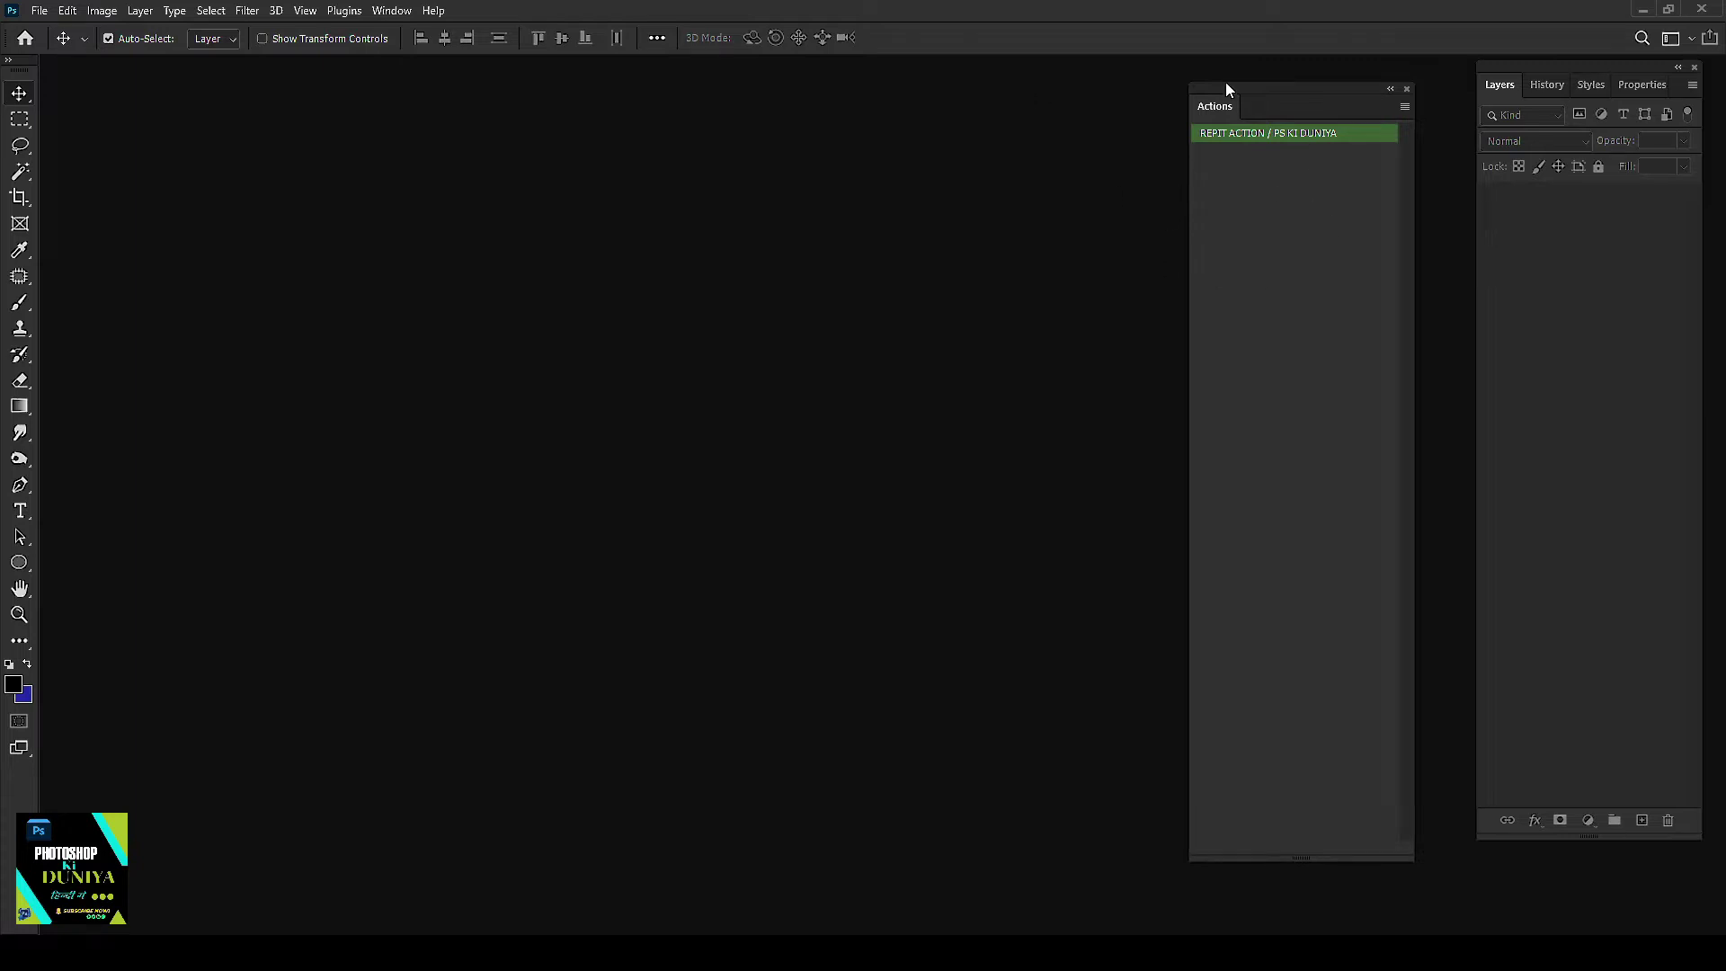
Step: Open the PSD.psd bridal album spread from the Downloads folder
{"action": "double_click", "coordinate": [759, 314]}
{"action": "left_click", "coordinate": [135, 190]}
{"action": "left_click", "coordinate": [89, 233]}
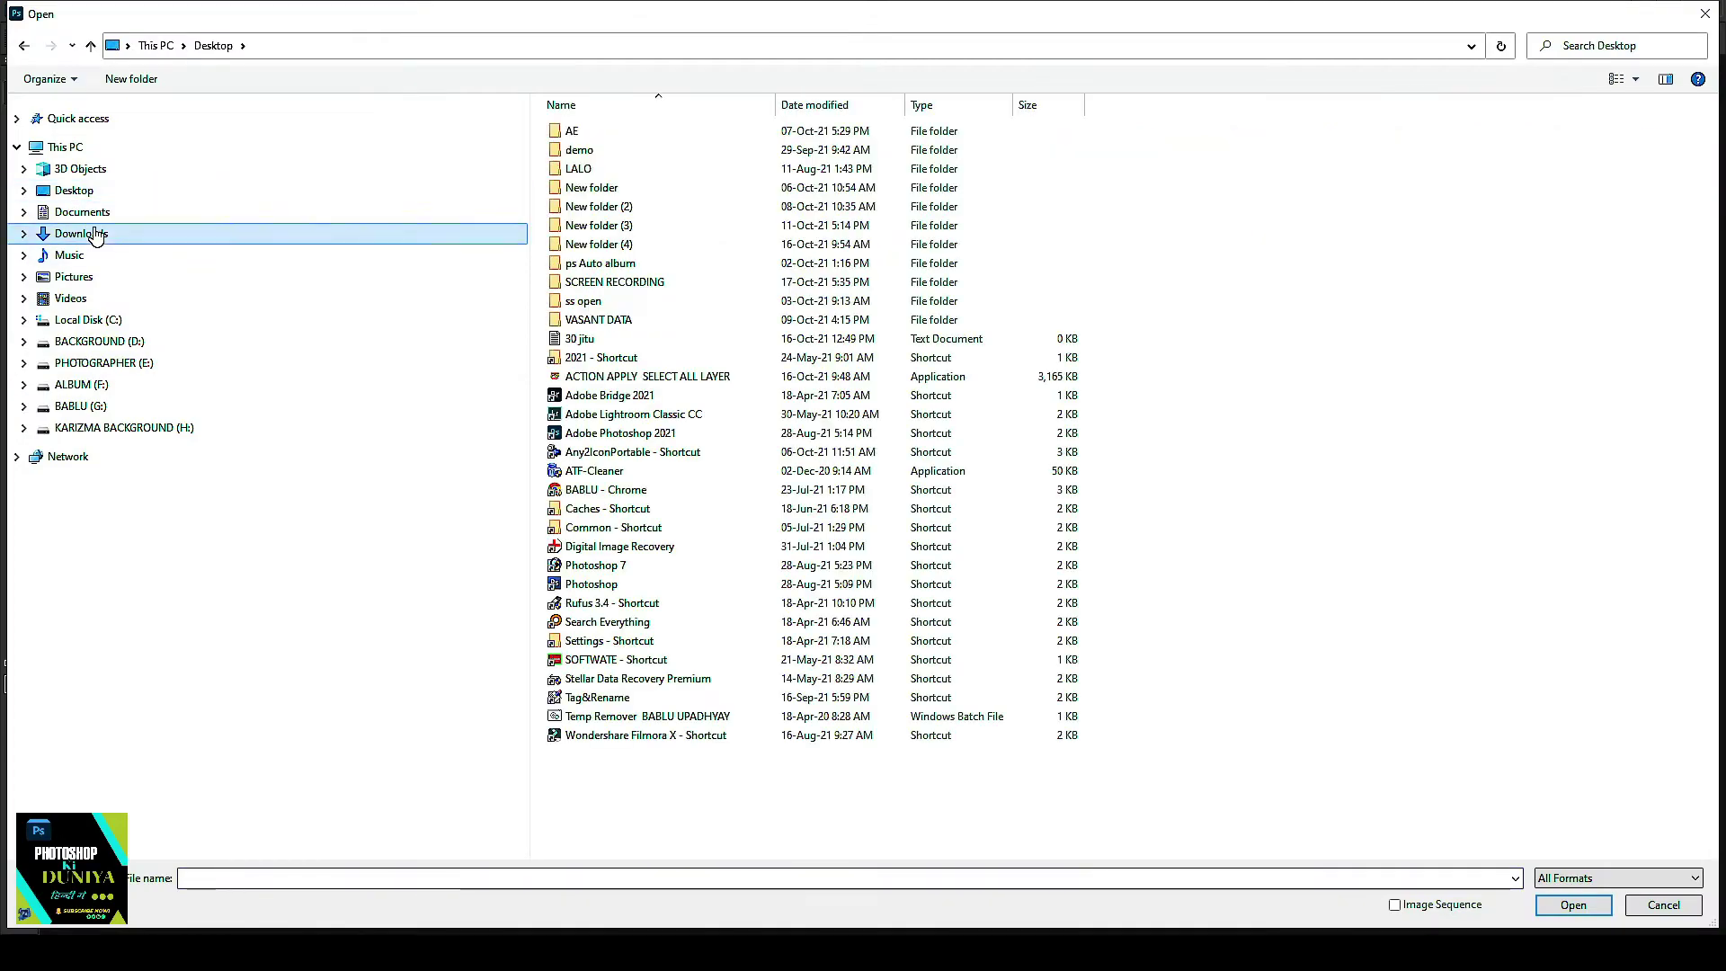
{"action": "key", "text": "Escape"}
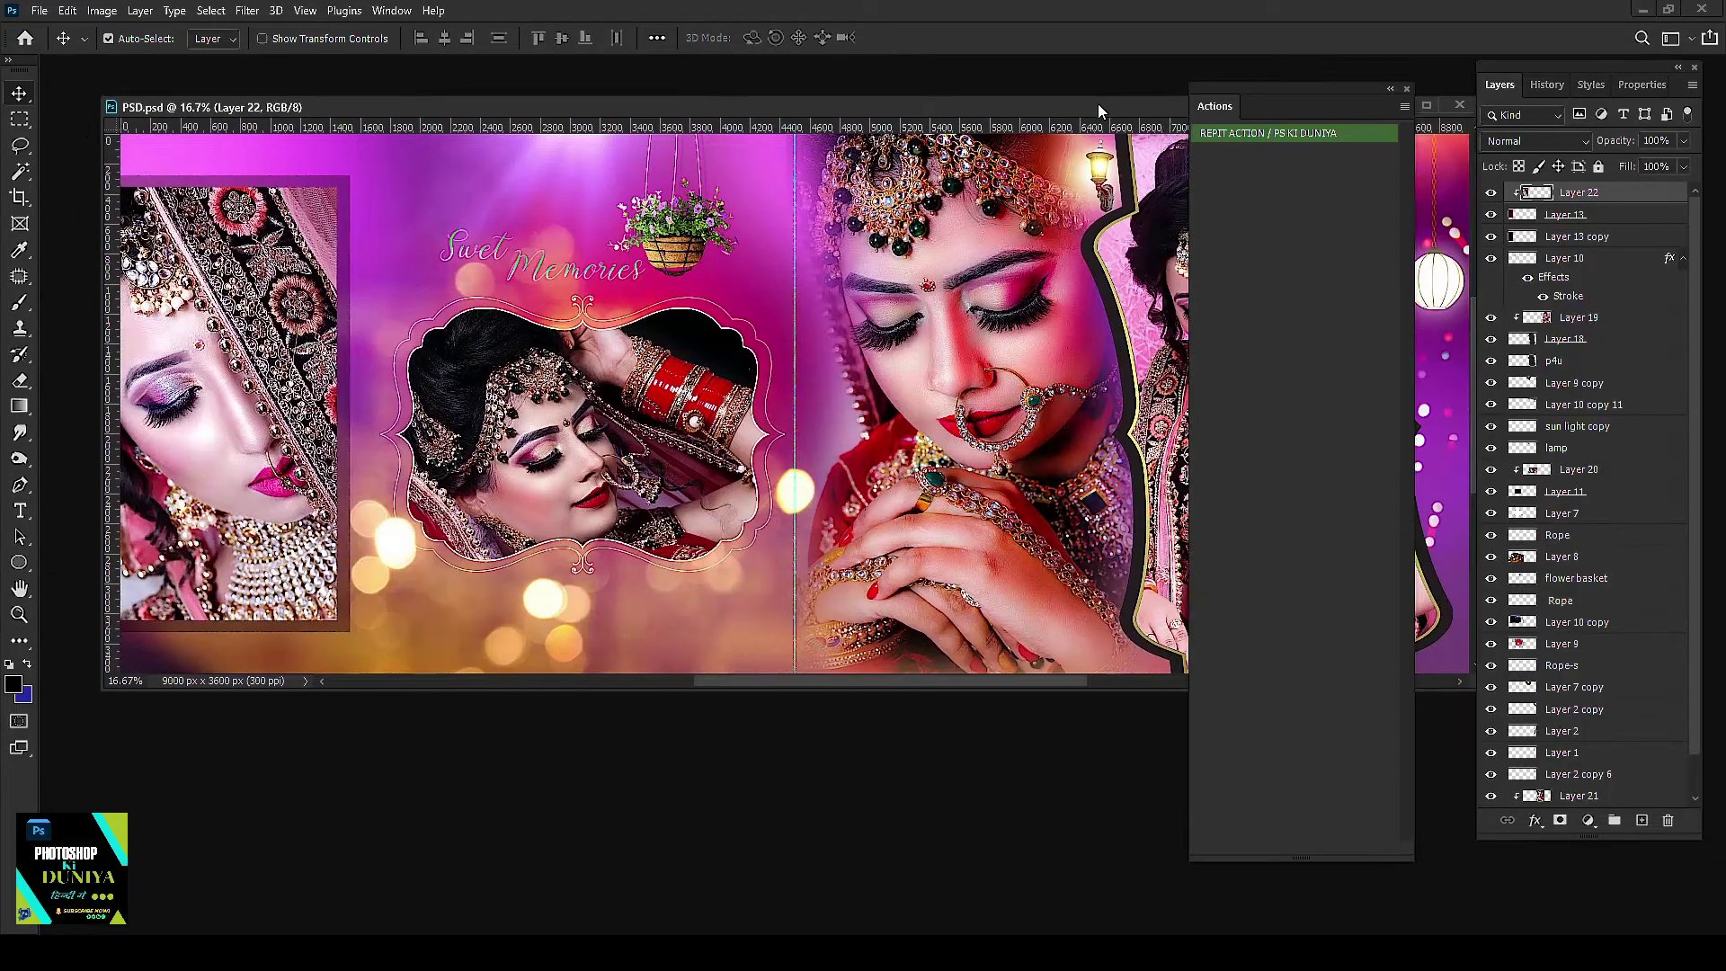
{"action": "left_click_drag", "start_coordinate": [1098, 108], "coordinate": [1041, 97]}
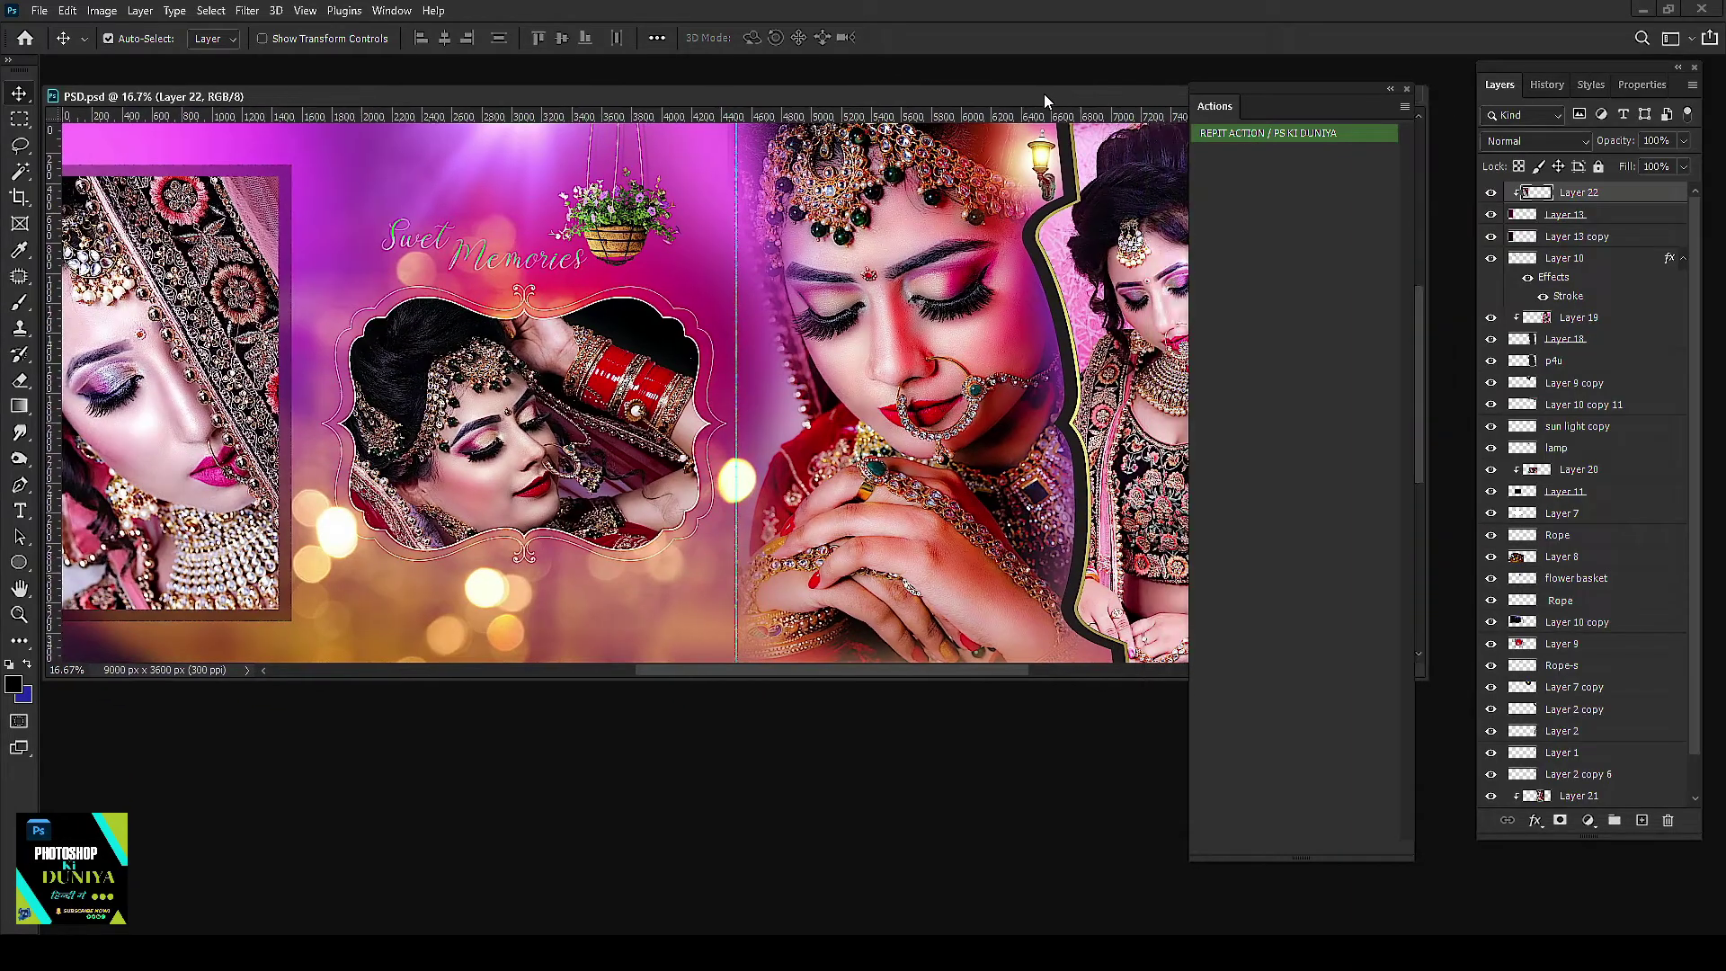
{"action": "left_click", "coordinate": [1405, 107]}
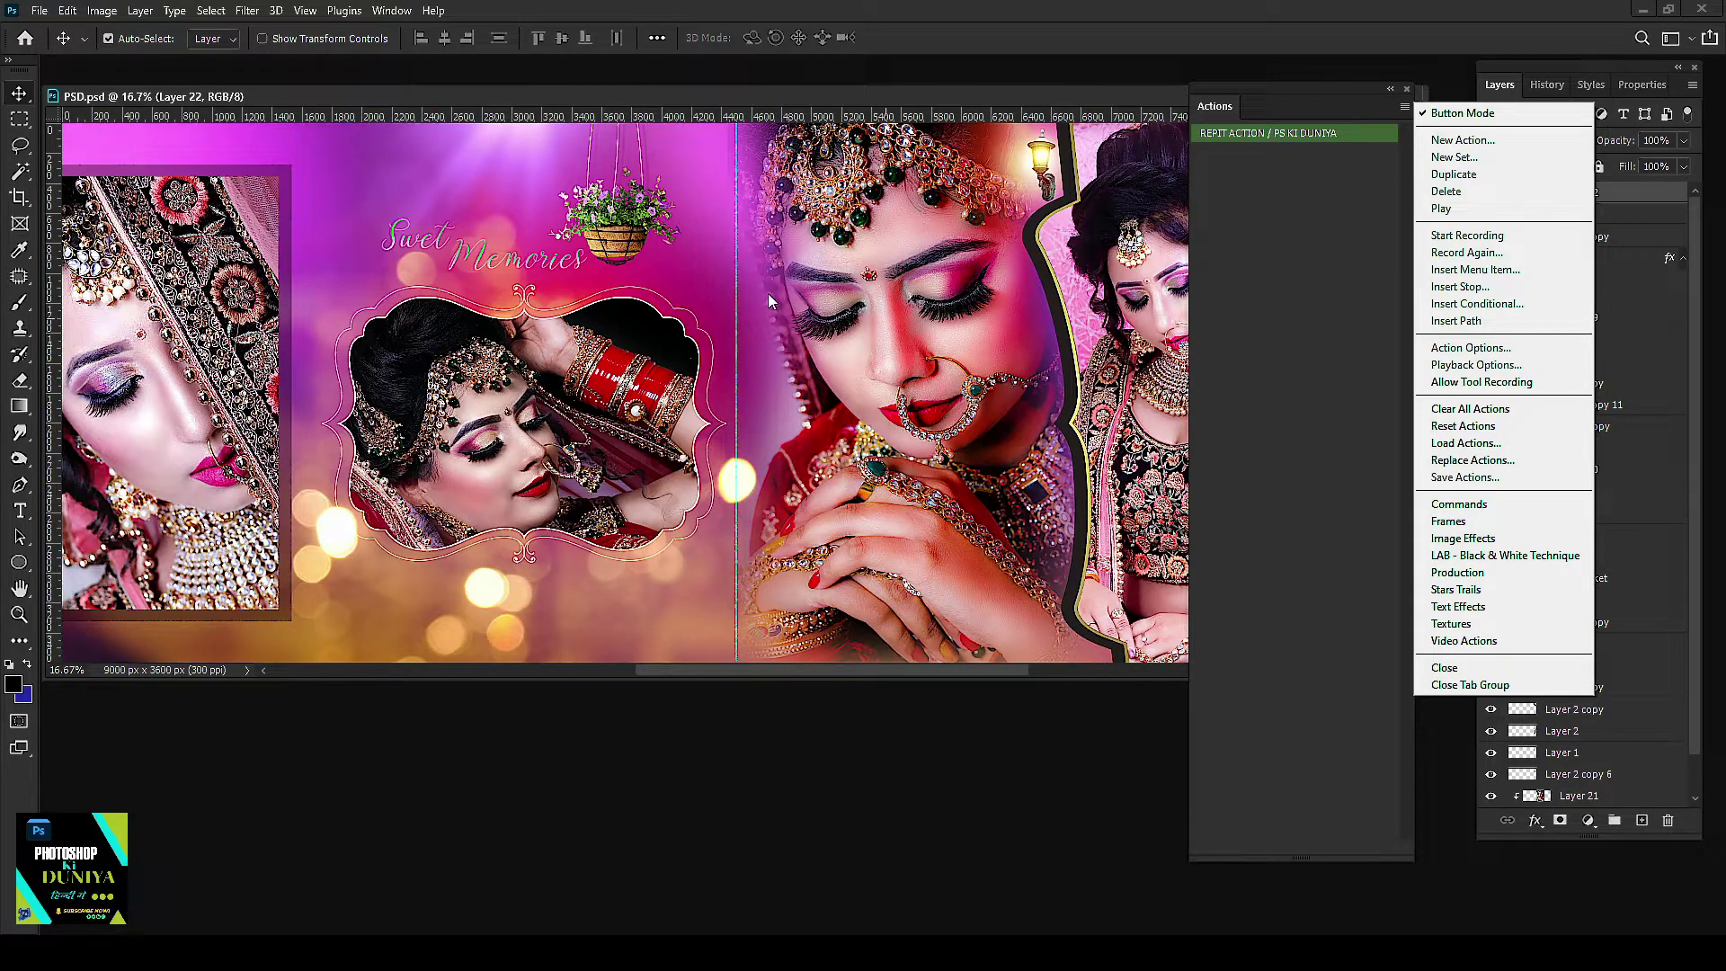
Step: Load the ACTION BABLU 2021 set and dock Actions with the Layers, History and Styles panels
{"action": "left_click", "coordinate": [1324, 432]}
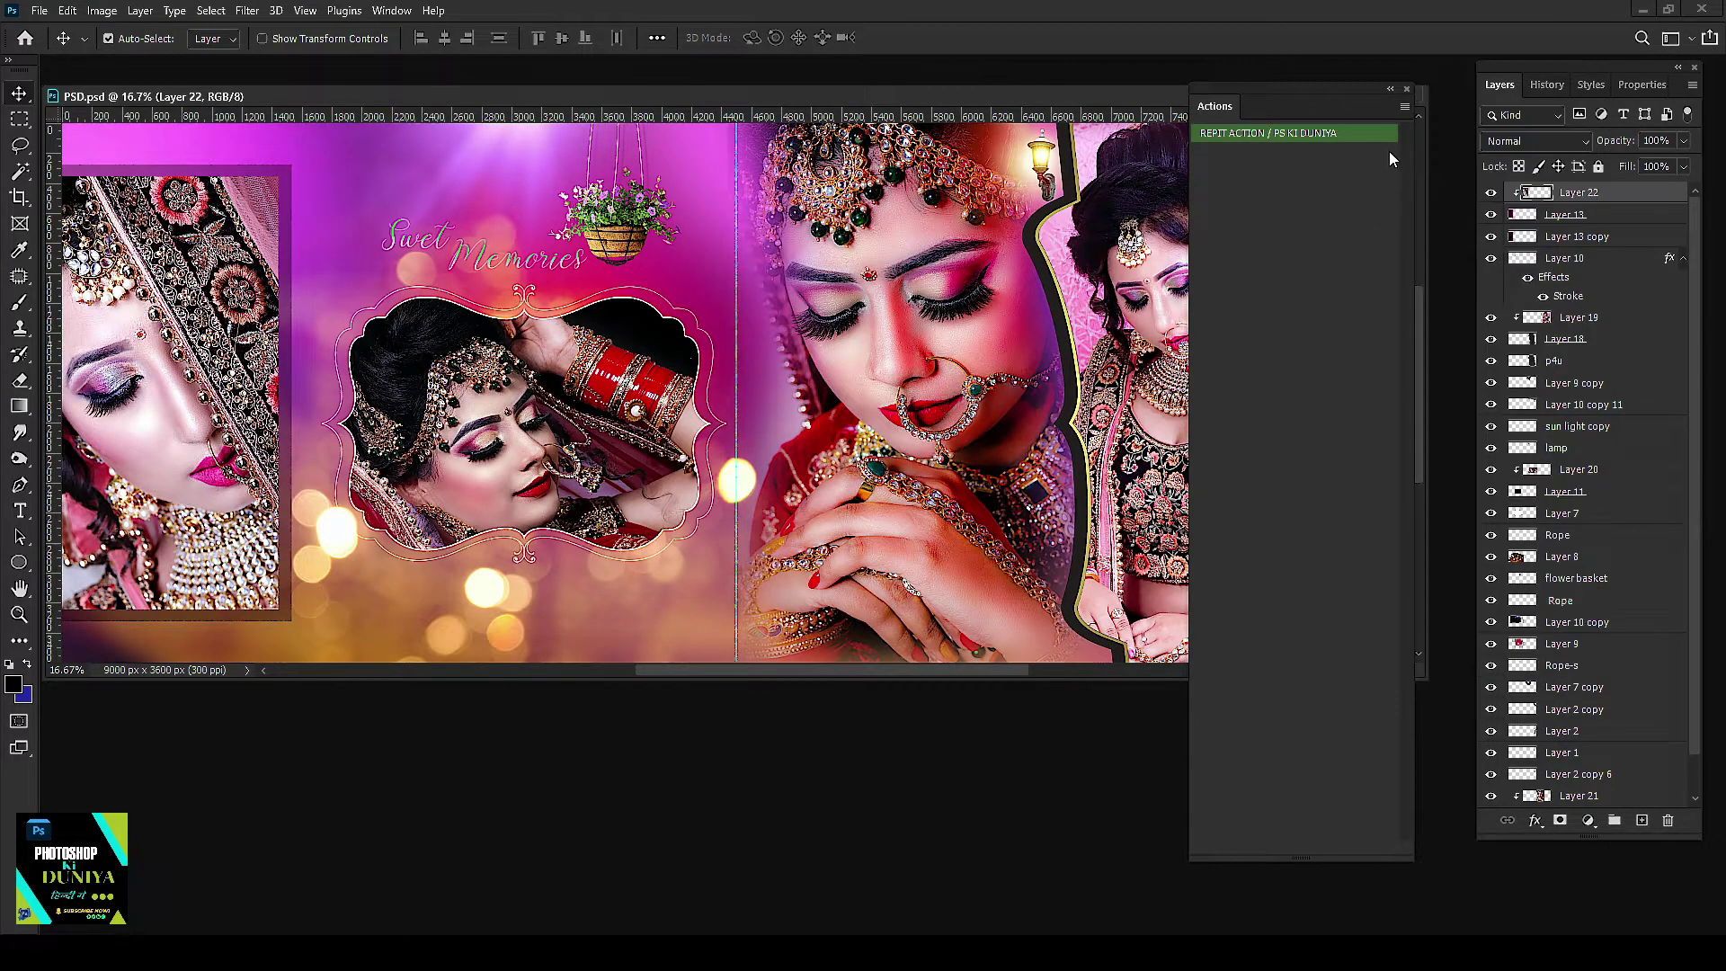
{"action": "left_click", "coordinate": [1406, 107]}
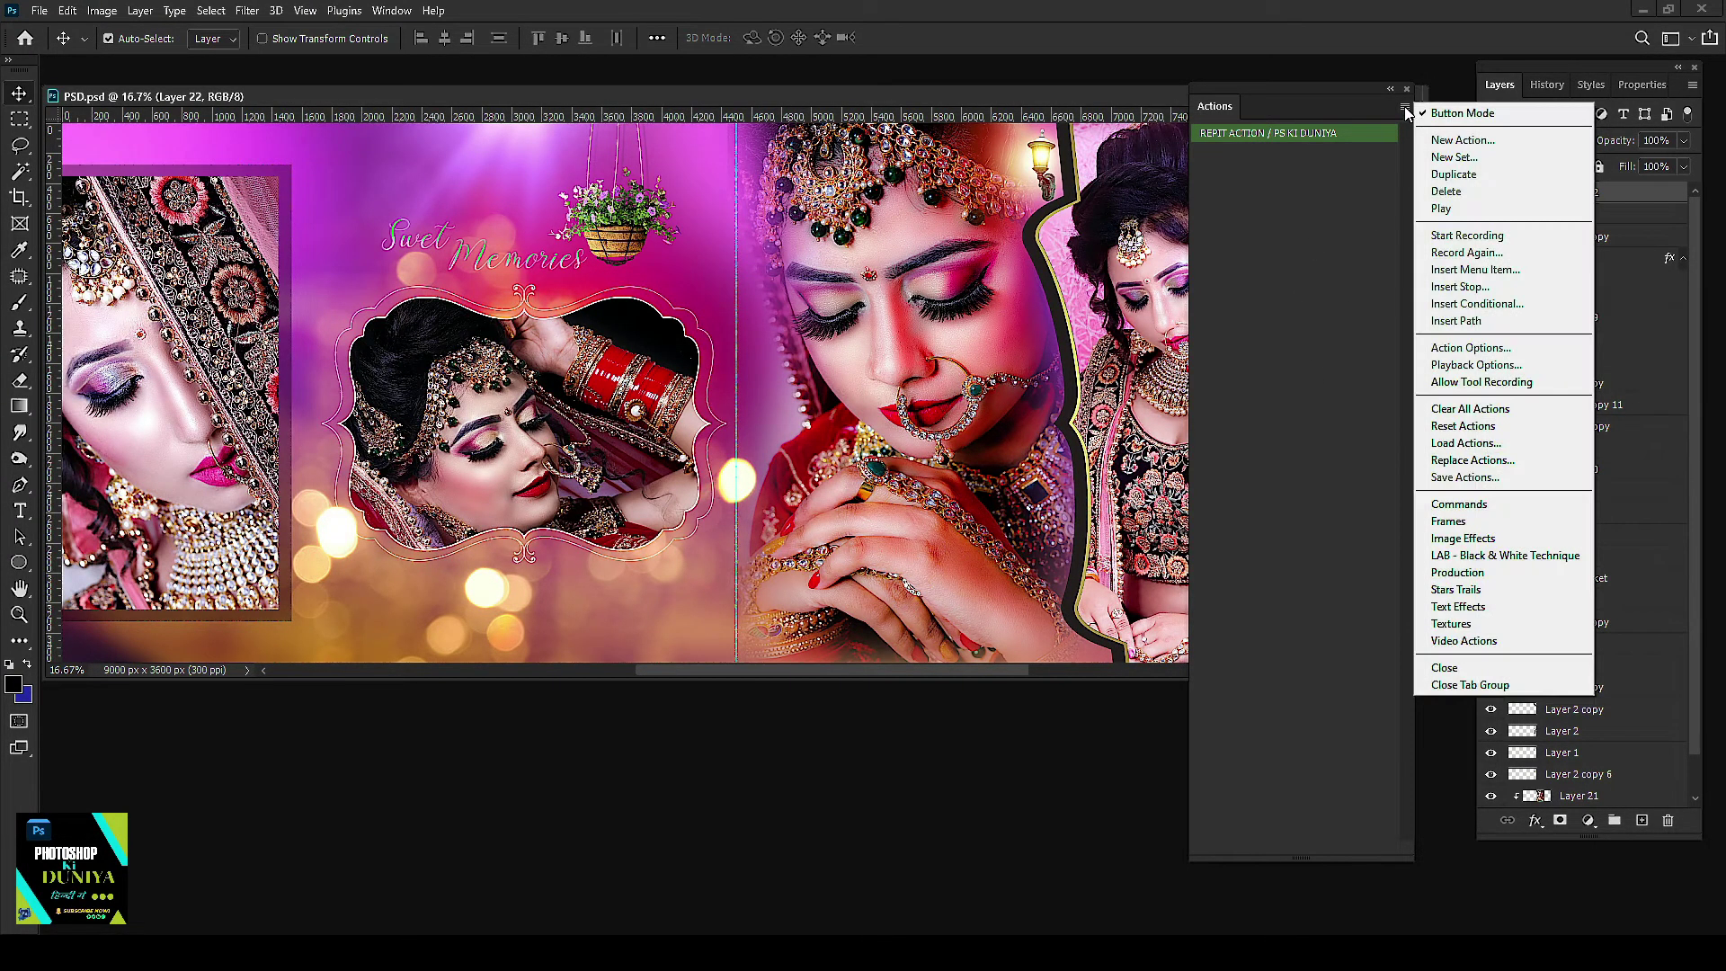
{"action": "left_click", "coordinate": [1478, 450]}
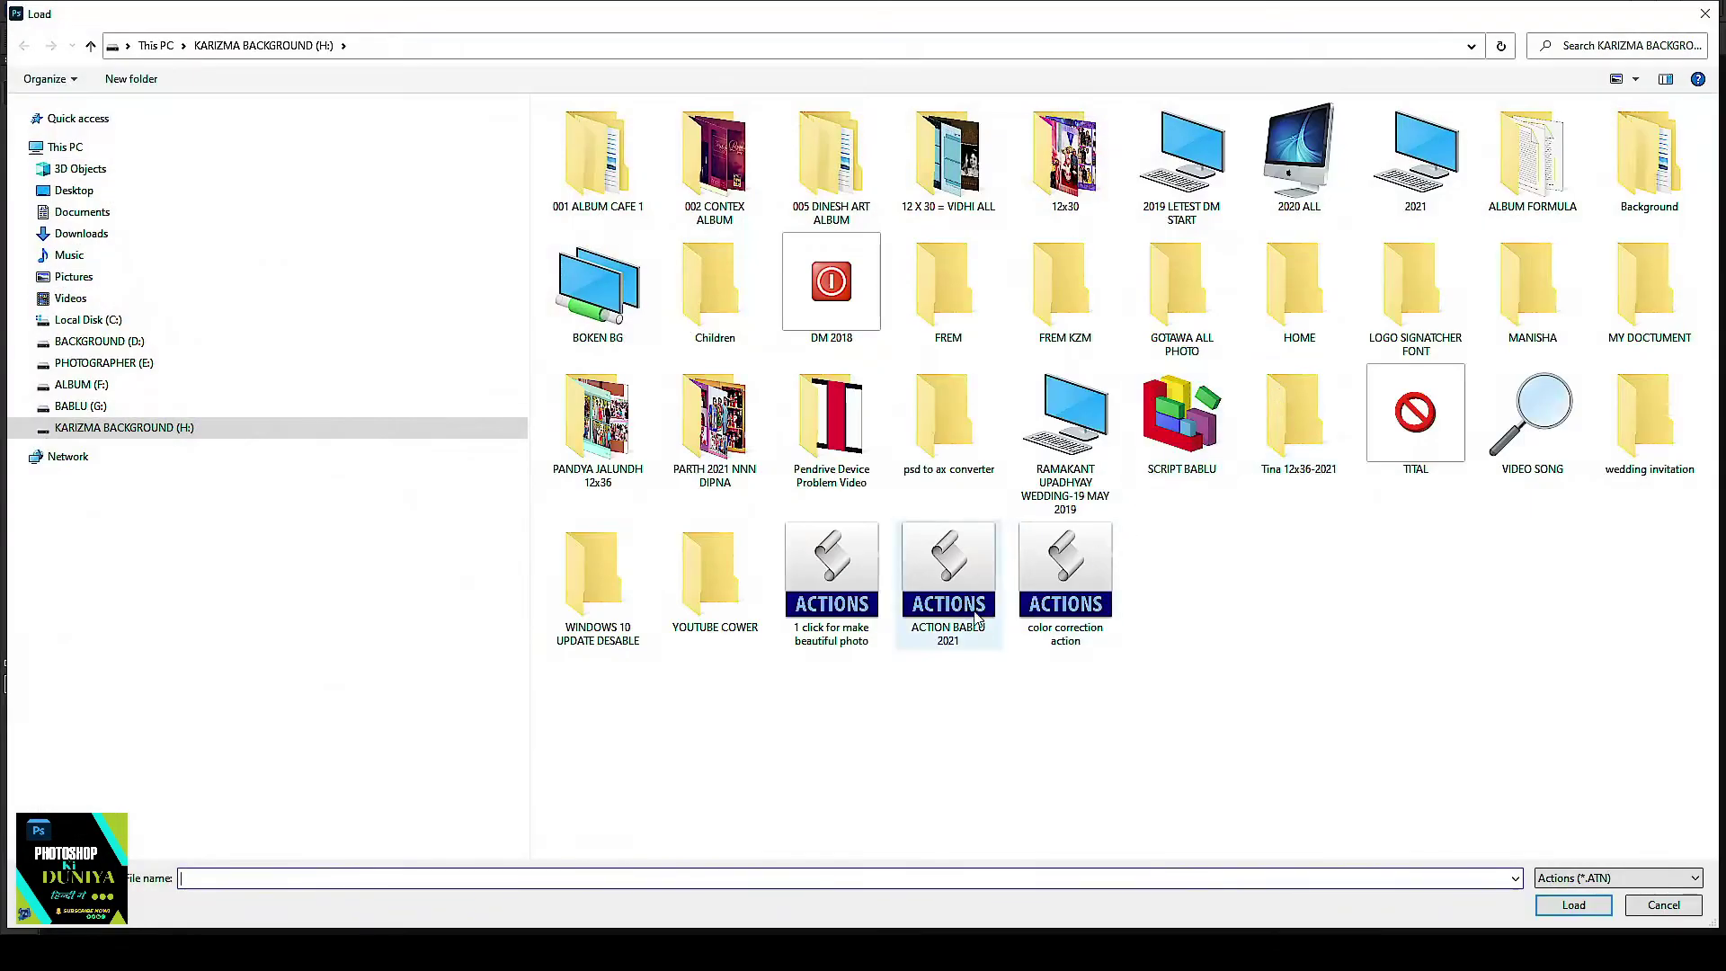
{"action": "double_click", "coordinate": [977, 616]}
{"action": "left_click", "coordinate": [917, 369]}
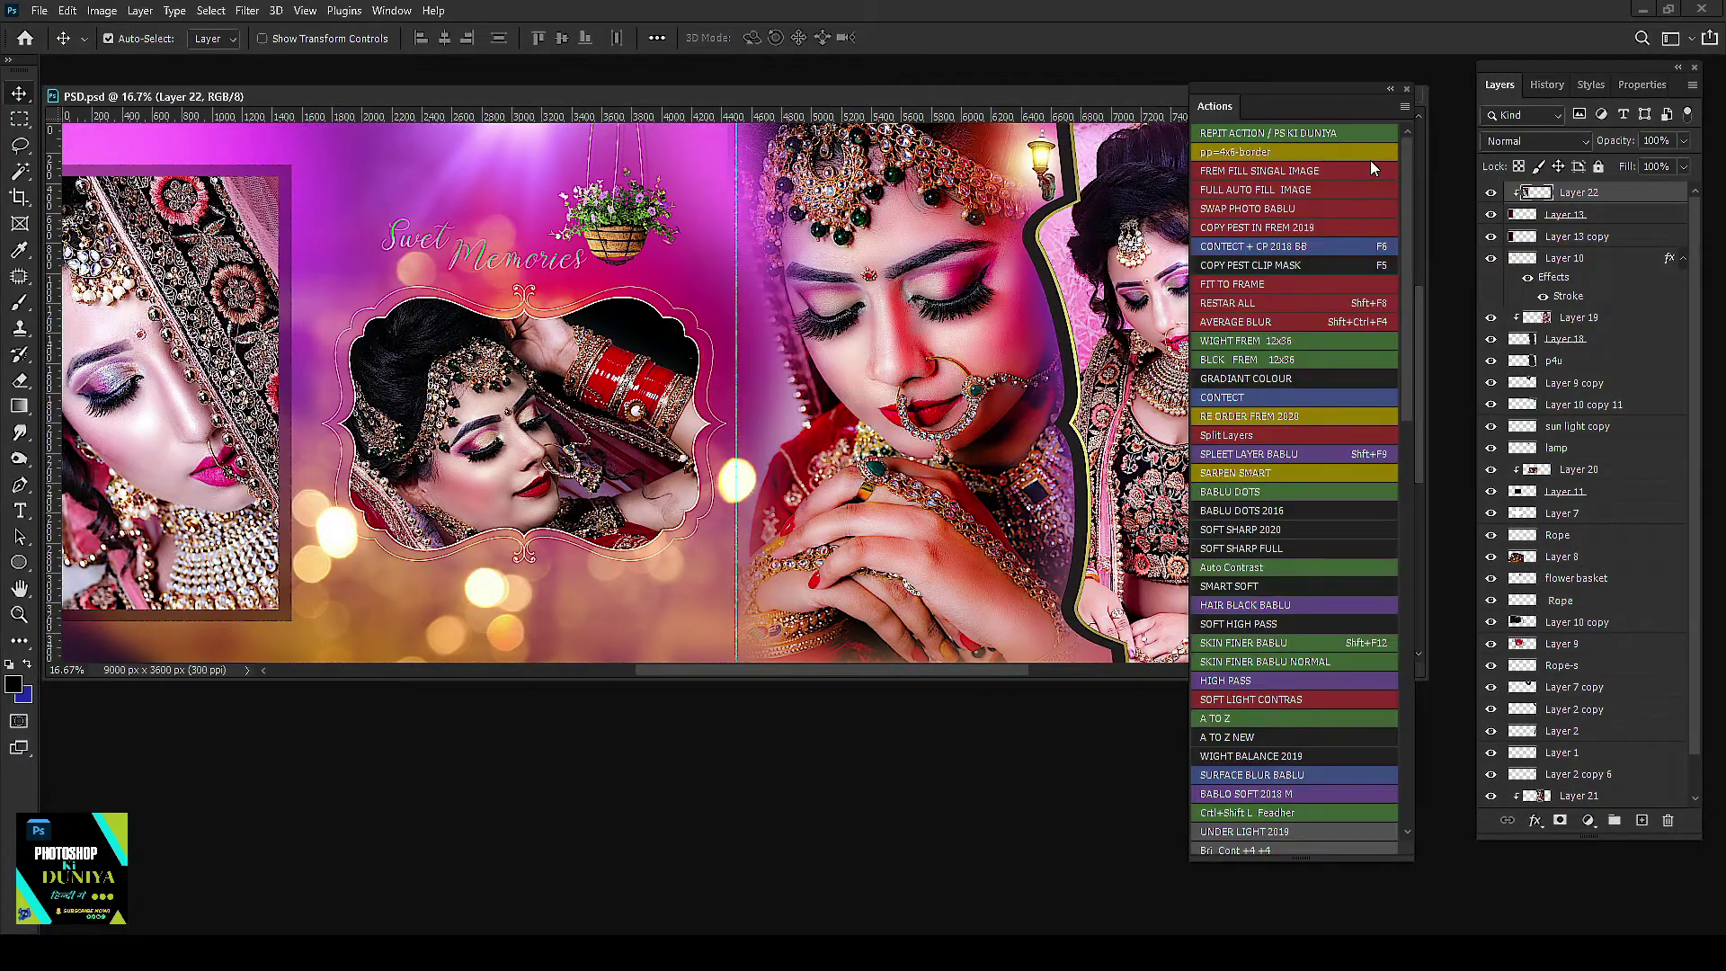
{"action": "left_click_drag", "start_coordinate": [1312, 90], "coordinate": [1354, 116]}
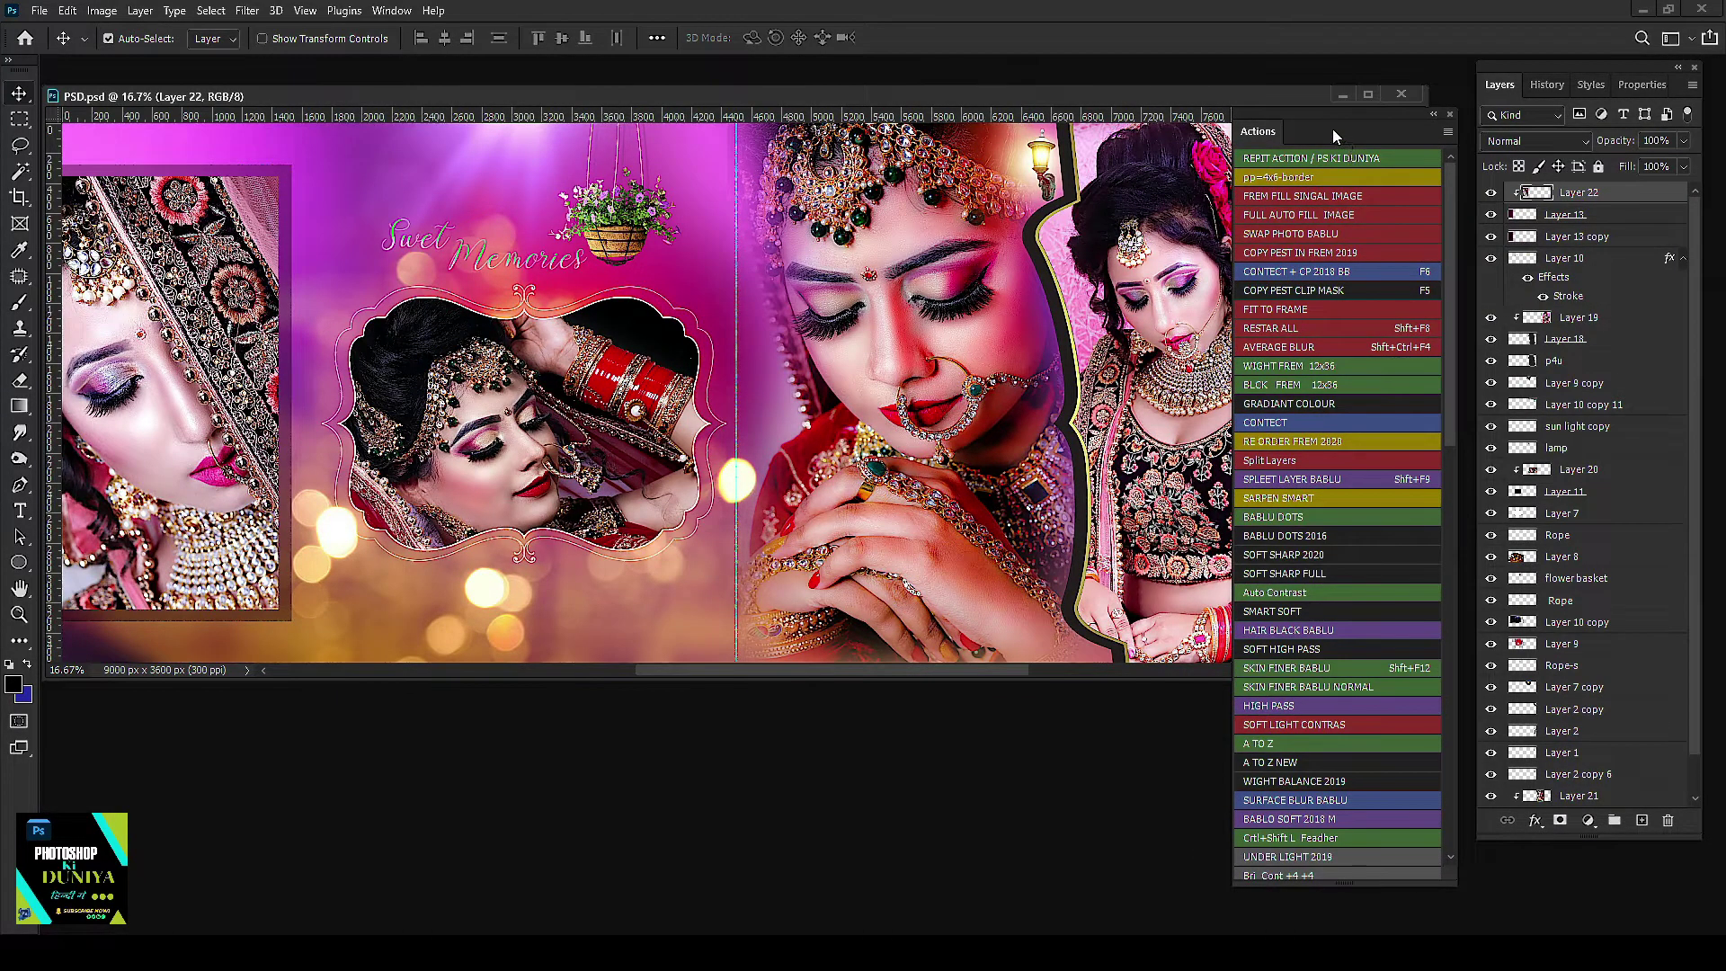
{"action": "mouse_move", "coordinate": [1333, 130]}
{"action": "left_mouse_down"}
{"action": "mouse_move", "coordinate": [1558, 83]}
{"action": "mouse_move", "coordinate": [1523, 93]}
{"action": "left_mouse_up"}
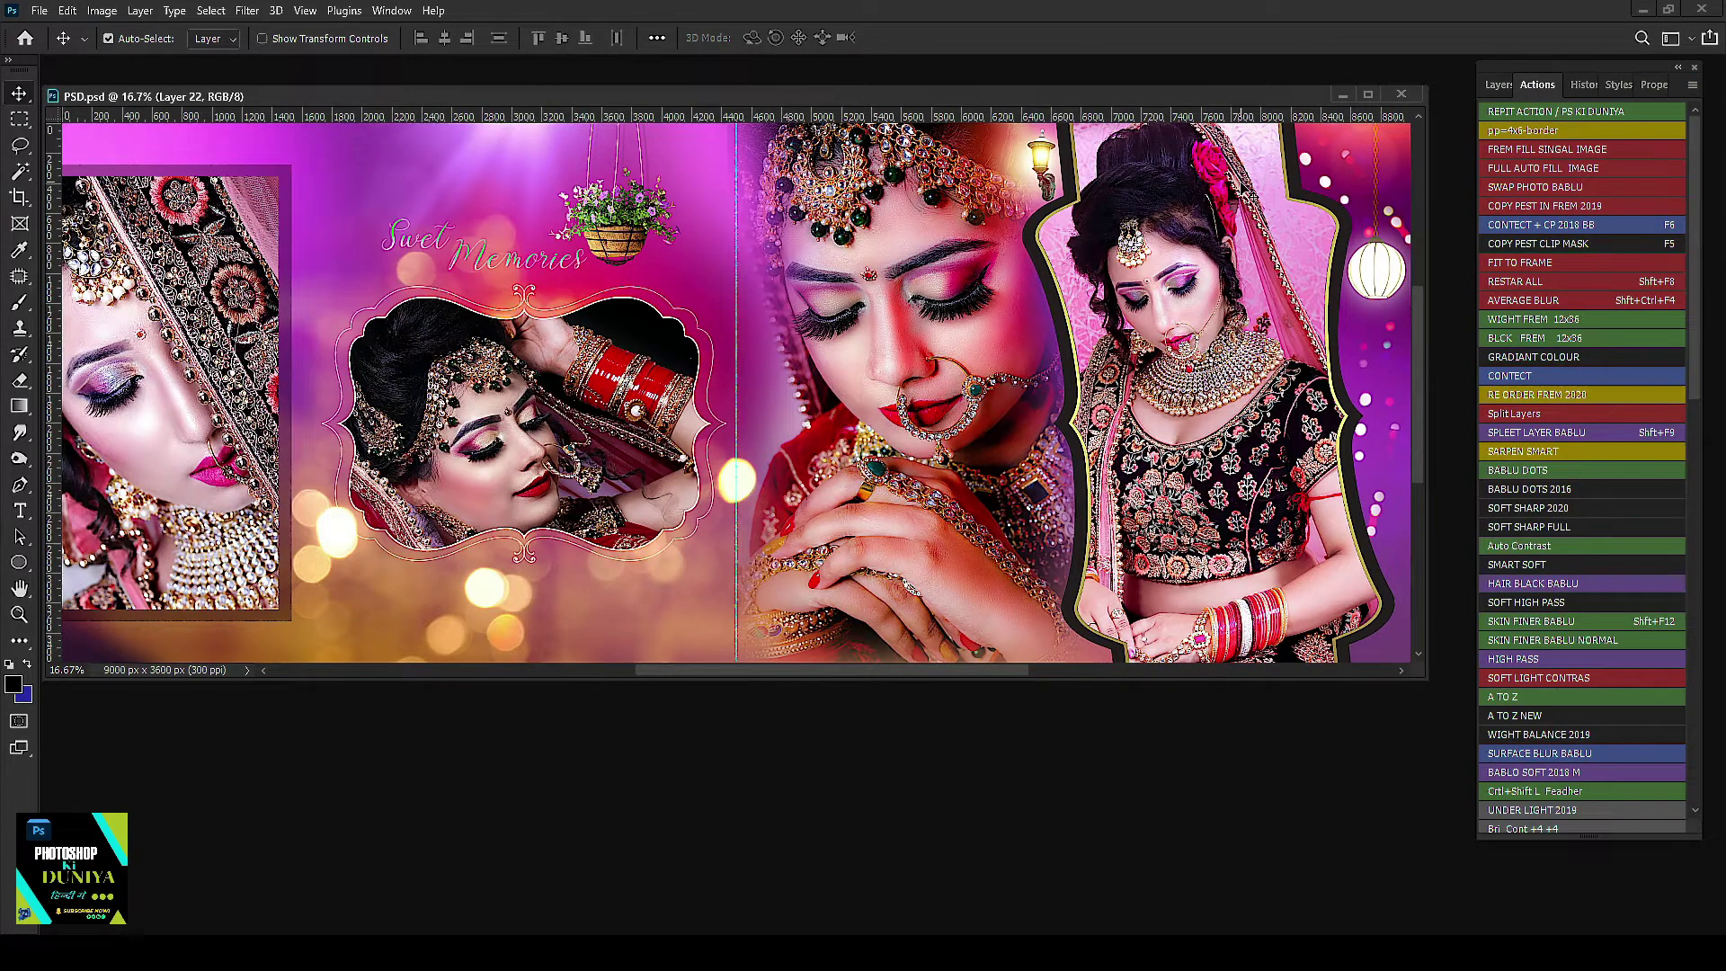
Step: Select photo layers Layer 22, Layer 20, Layer 21 and Layer 19 together
{"action": "left_click", "coordinate": [1499, 84]}
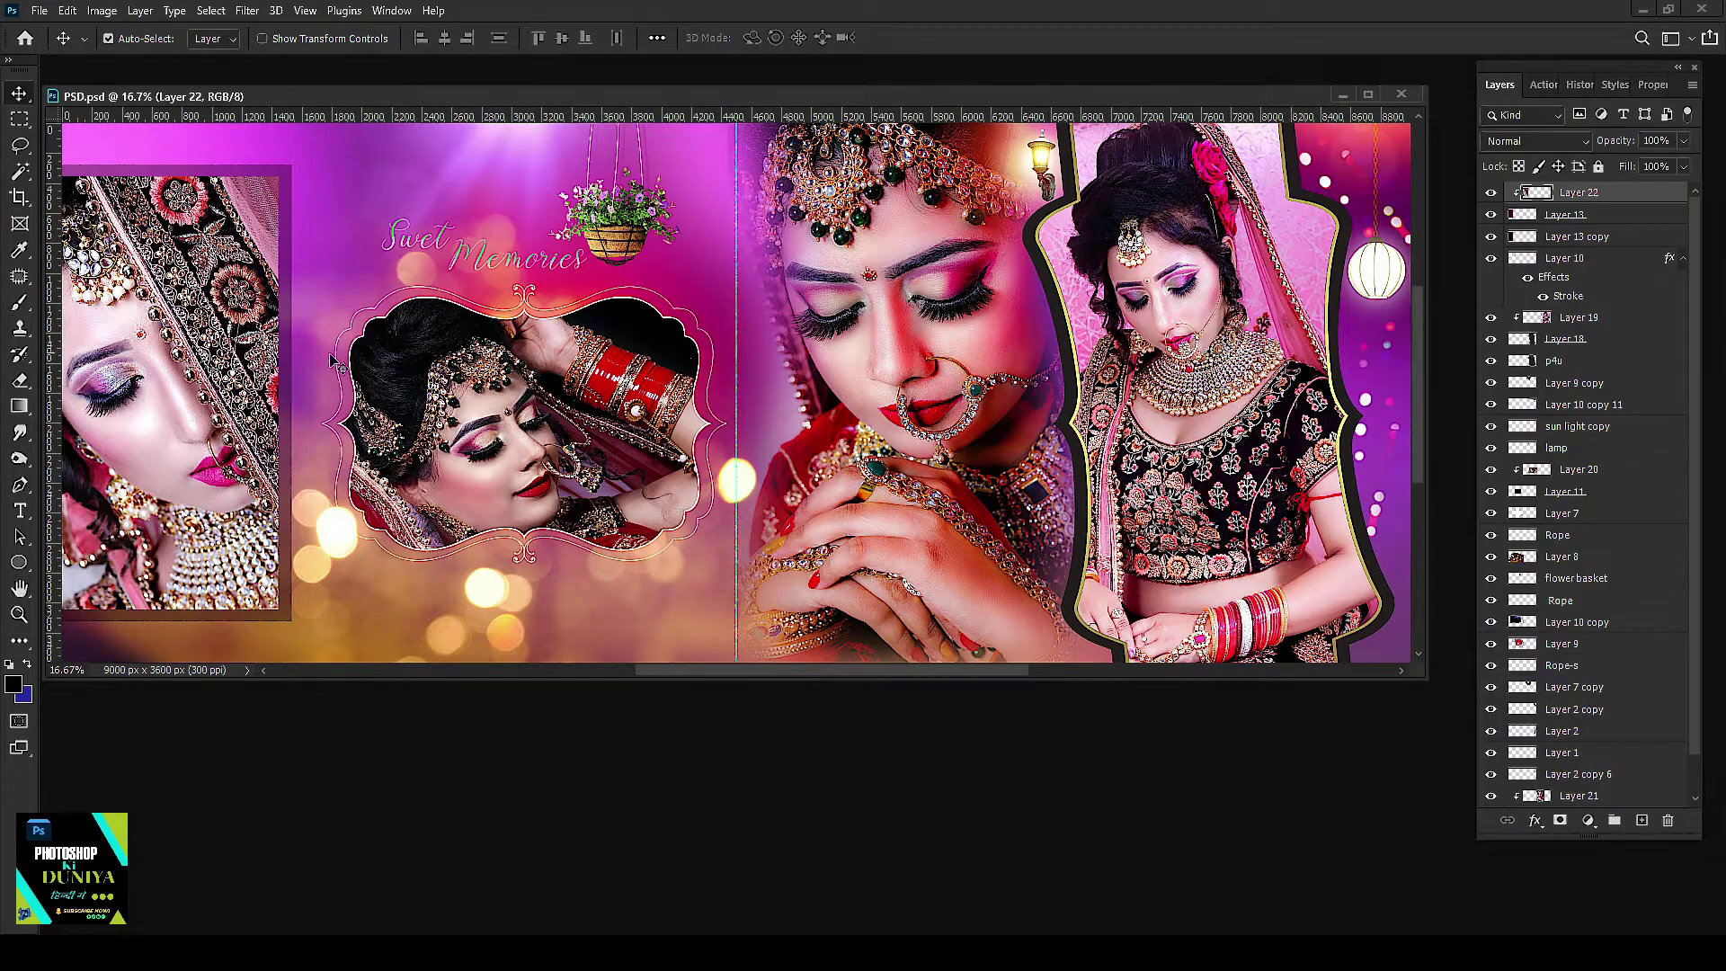
{"action": "right_click", "coordinate": [185, 354]}
{"action": "left_click", "coordinate": [192, 361]}
{"action": "left_click", "coordinate": [874, 387], "text": "shift"}
{"action": "left_click", "coordinate": [935, 333], "text": "shift"}
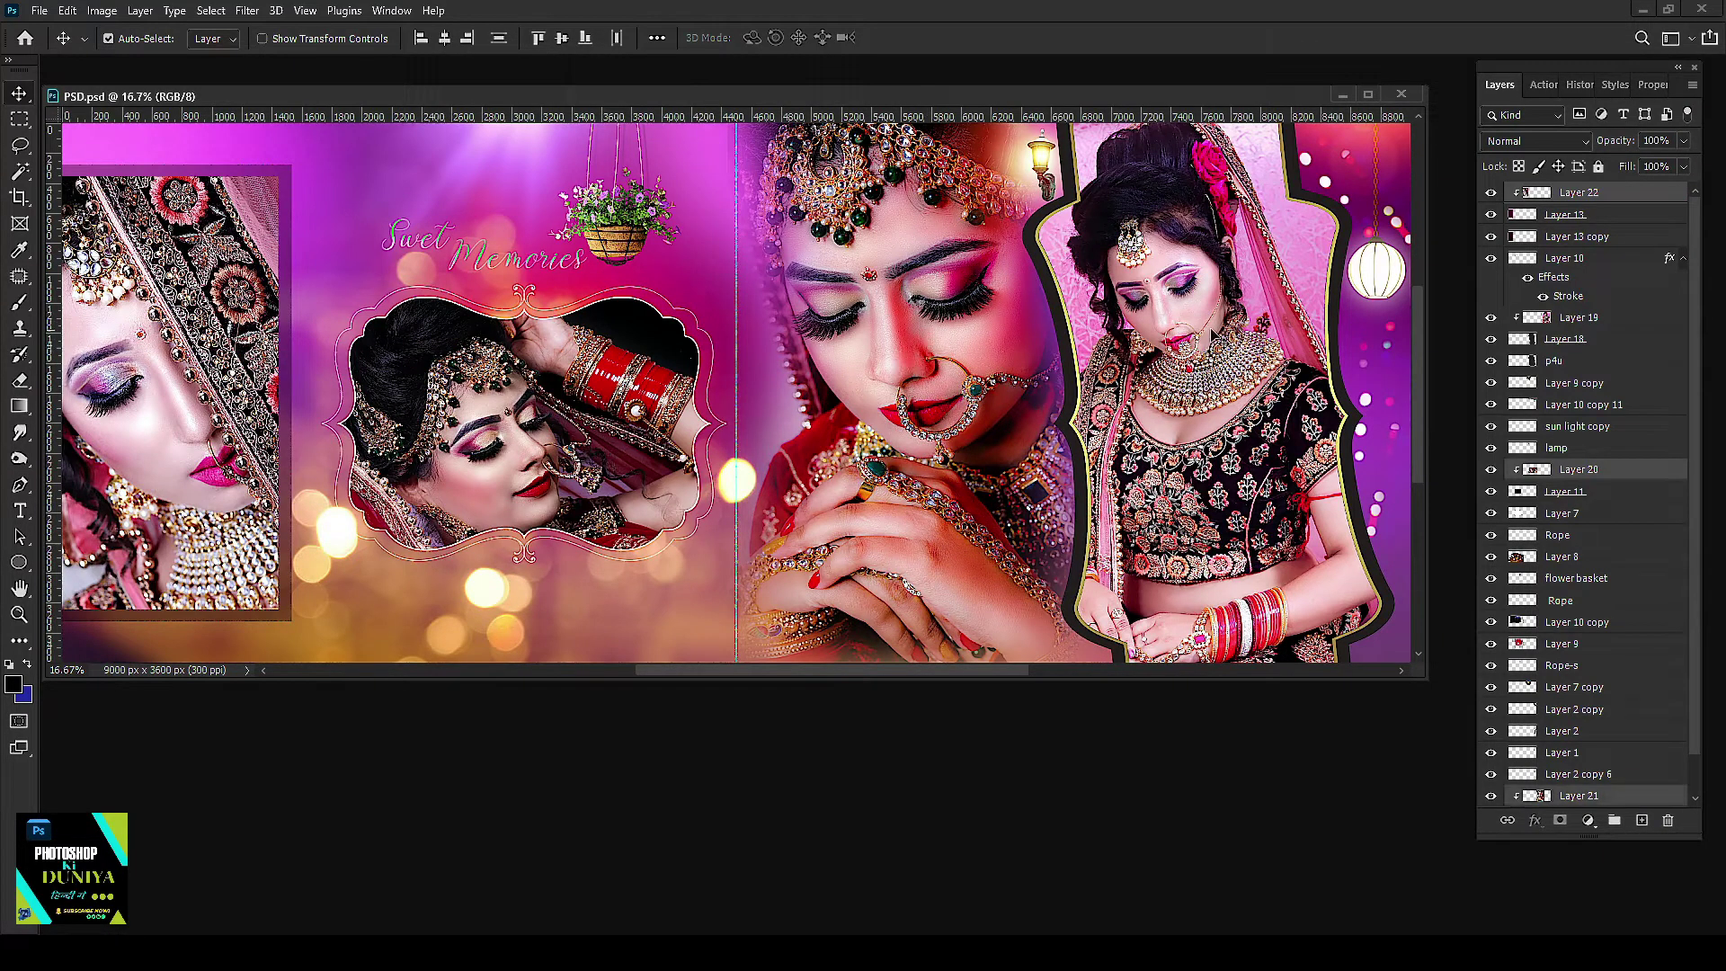
{"action": "left_click", "coordinate": [1218, 334], "text": "shift"}
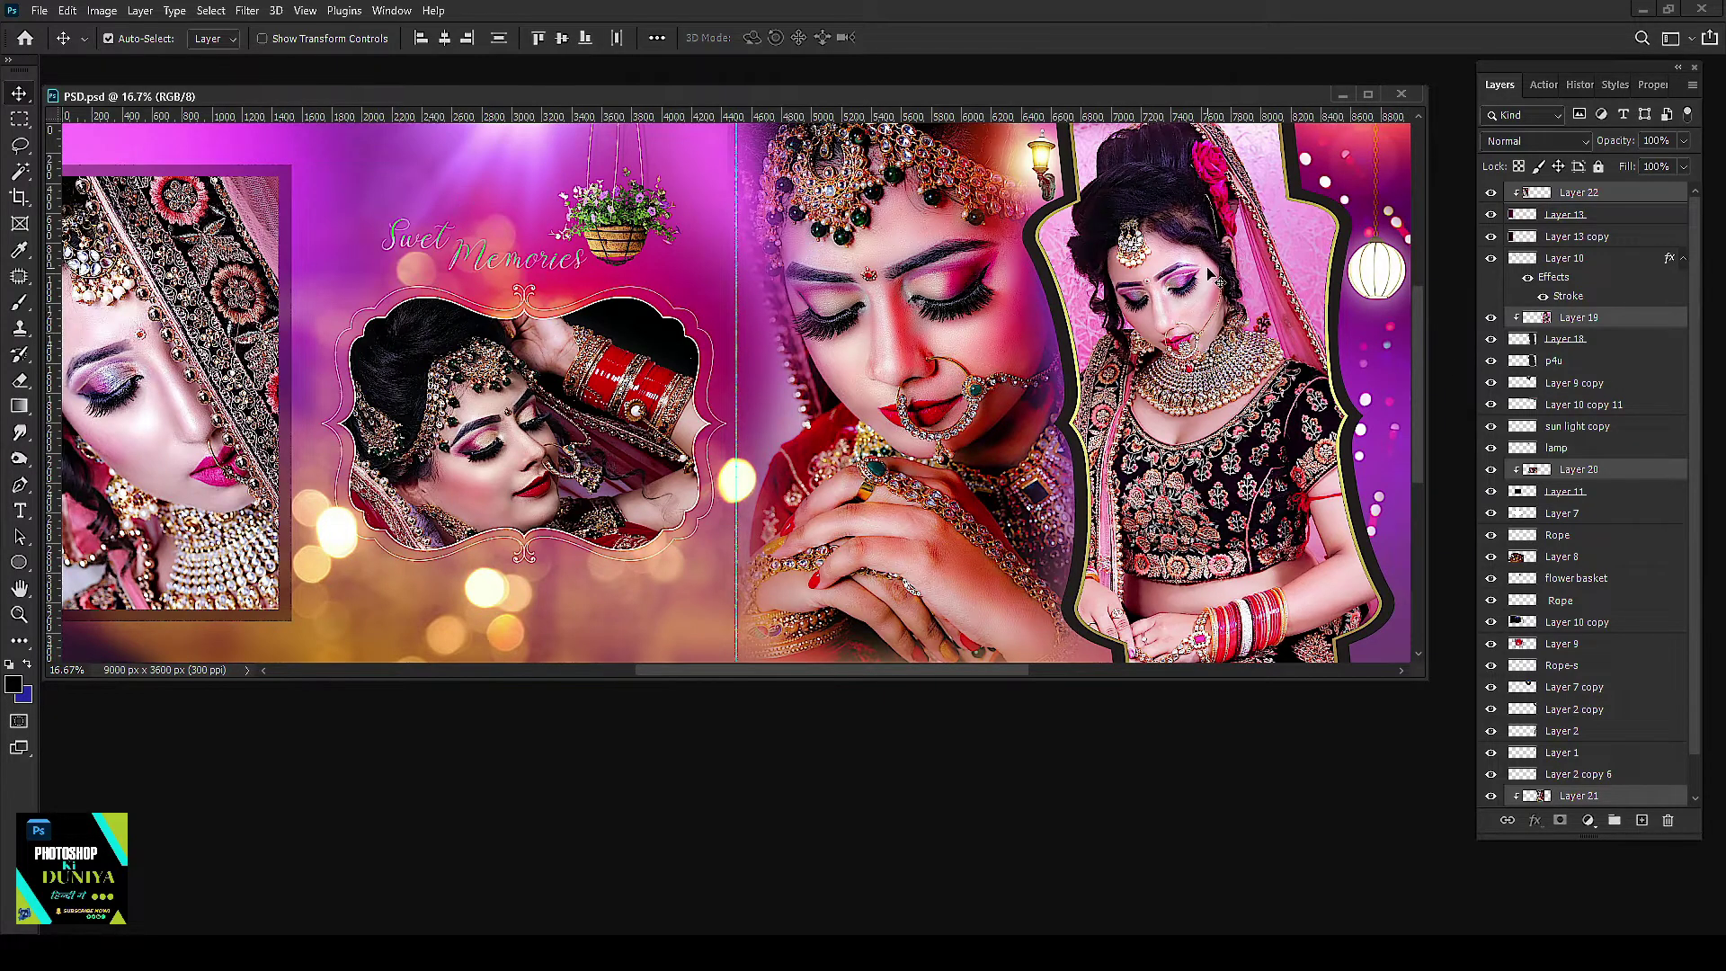
Step: Switch to the Actions panel and scroll through the loaded actions
{"action": "left_click", "coordinate": [1543, 85]}
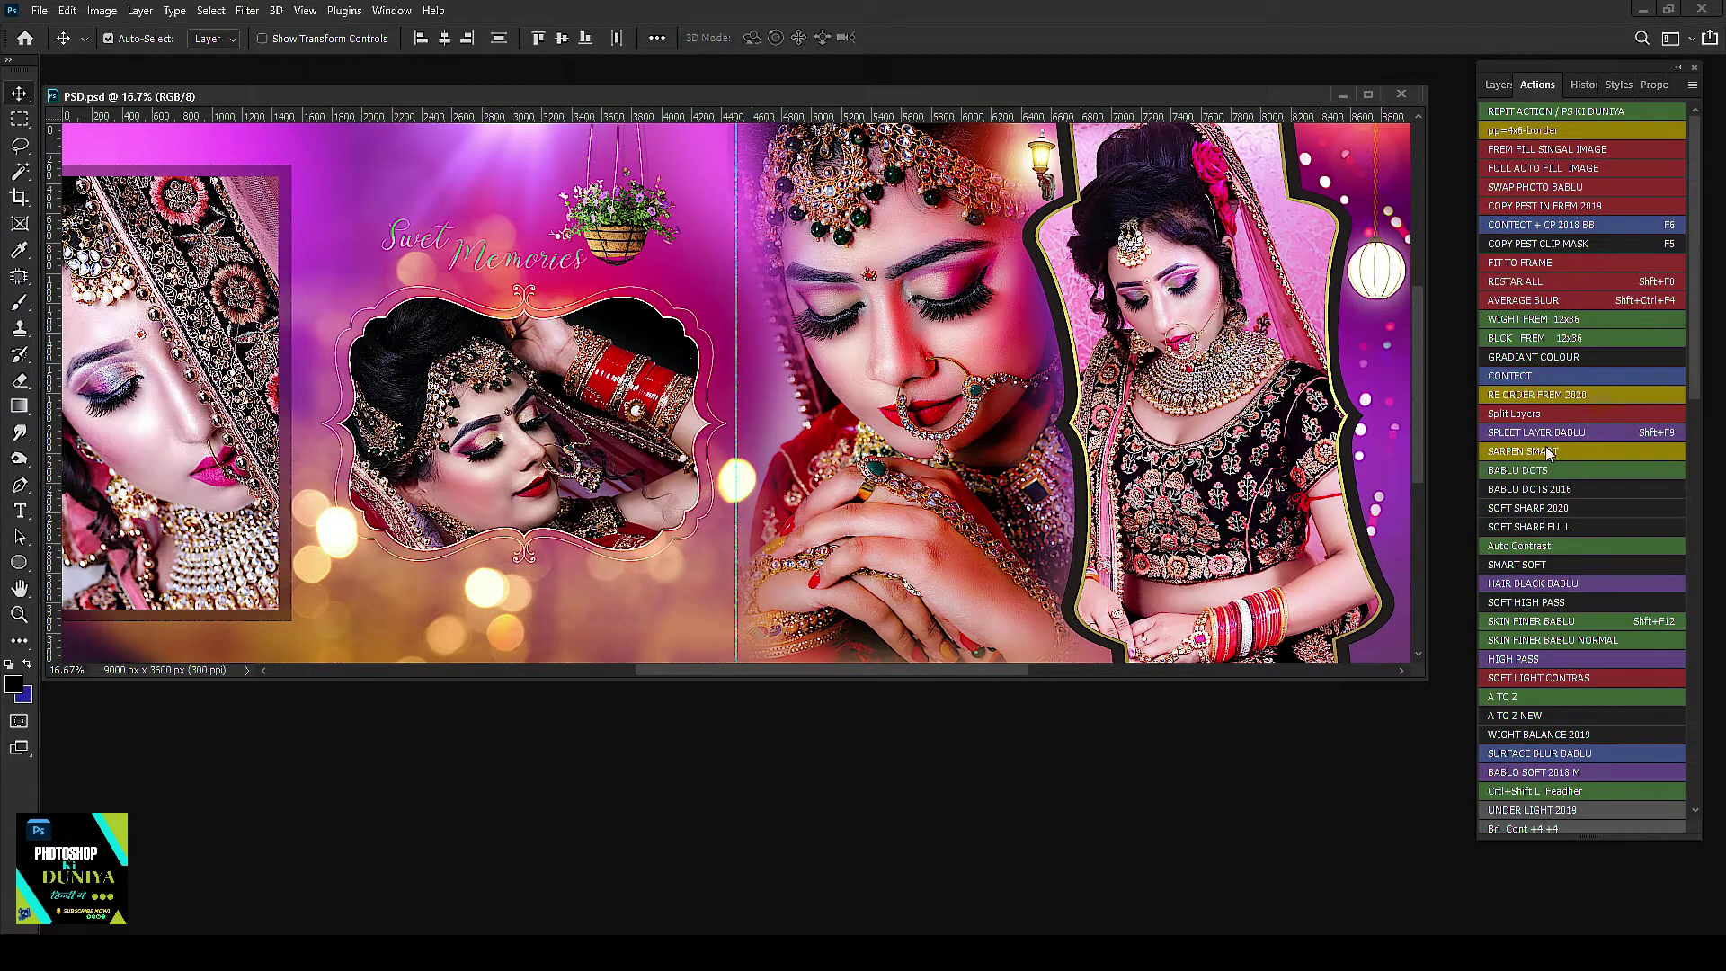
{"action": "scroll", "coordinate": [1574, 534], "scroll_direction": "down", "scroll_amount": 2}
{"action": "scroll", "coordinate": [1574, 449], "scroll_direction": "down", "scroll_amount": 2}
{"action": "scroll", "coordinate": [1571, 364], "scroll_direction": "down", "scroll_amount": 3}
{"action": "scroll", "coordinate": [1571, 364], "scroll_direction": "down", "scroll_amount": 4}
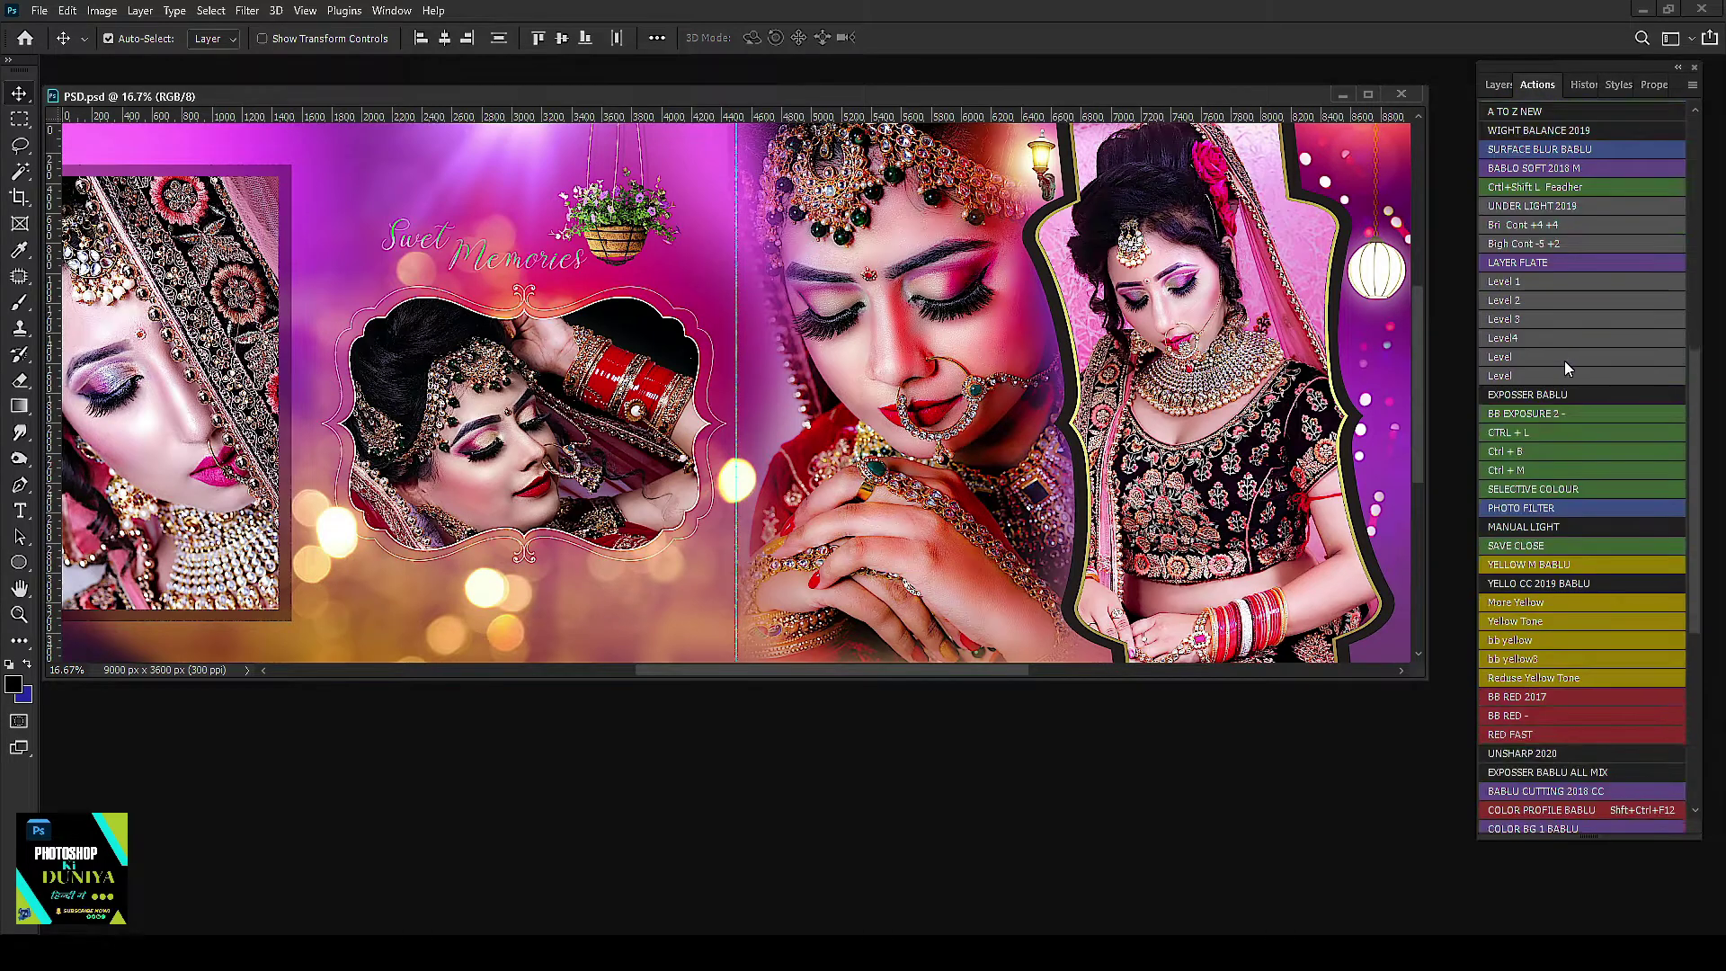
{"action": "scroll", "coordinate": [1565, 360], "scroll_direction": "down", "scroll_amount": 2}
{"action": "left_click_drag", "start_coordinate": [1699, 486], "coordinate": [1681, 180]}
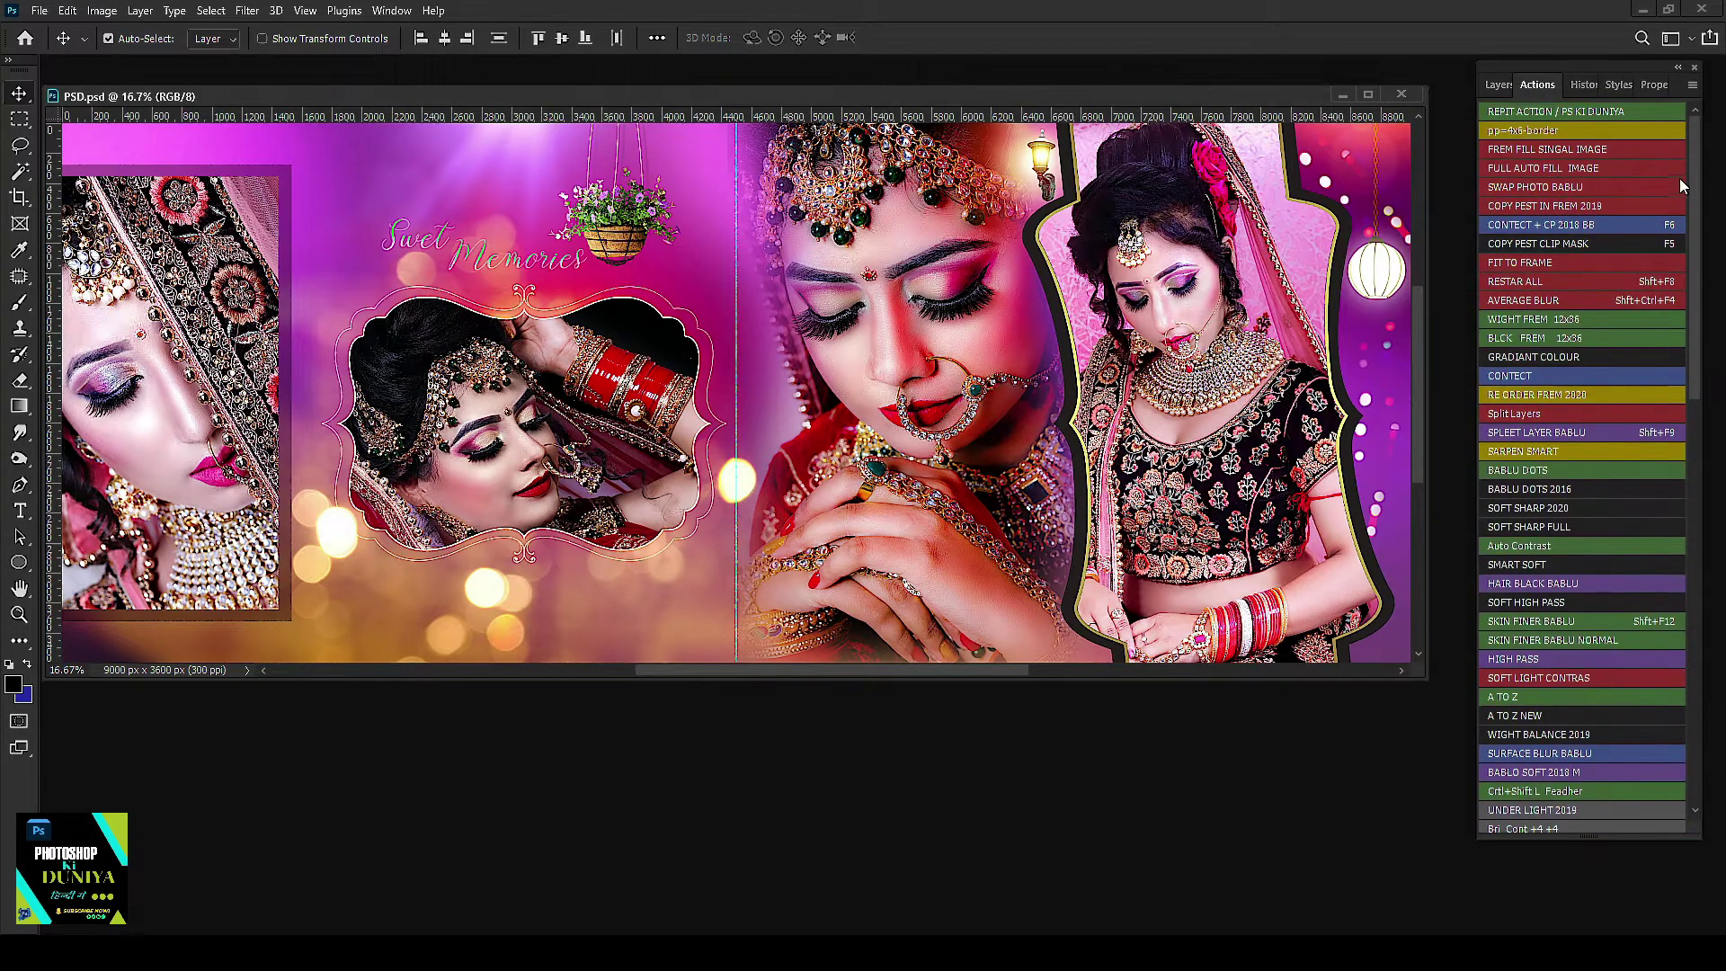
Step: Launch the PHOTOSHOP KI DUNIYA repeat-action script and choose the ACTION BABLU 2021 set
{"action": "left_click", "coordinate": [1555, 113]}
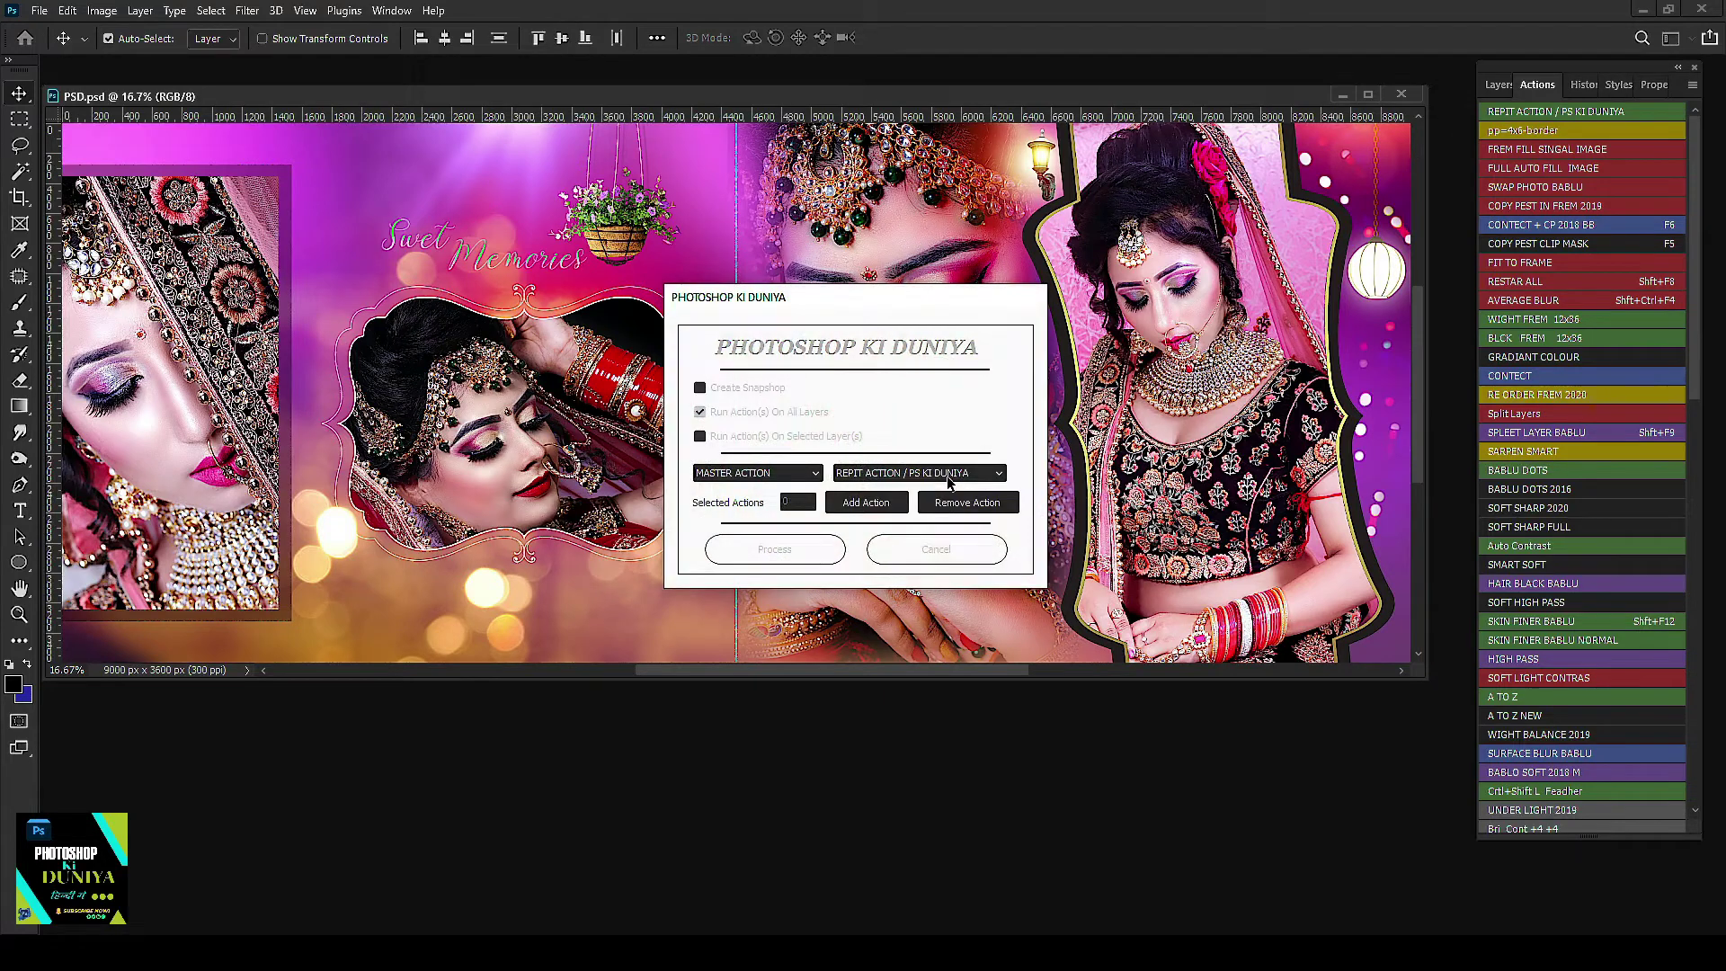
{"action": "left_click_drag", "start_coordinate": [850, 305], "coordinate": [910, 314]}
{"action": "left_click", "coordinate": [799, 492]}
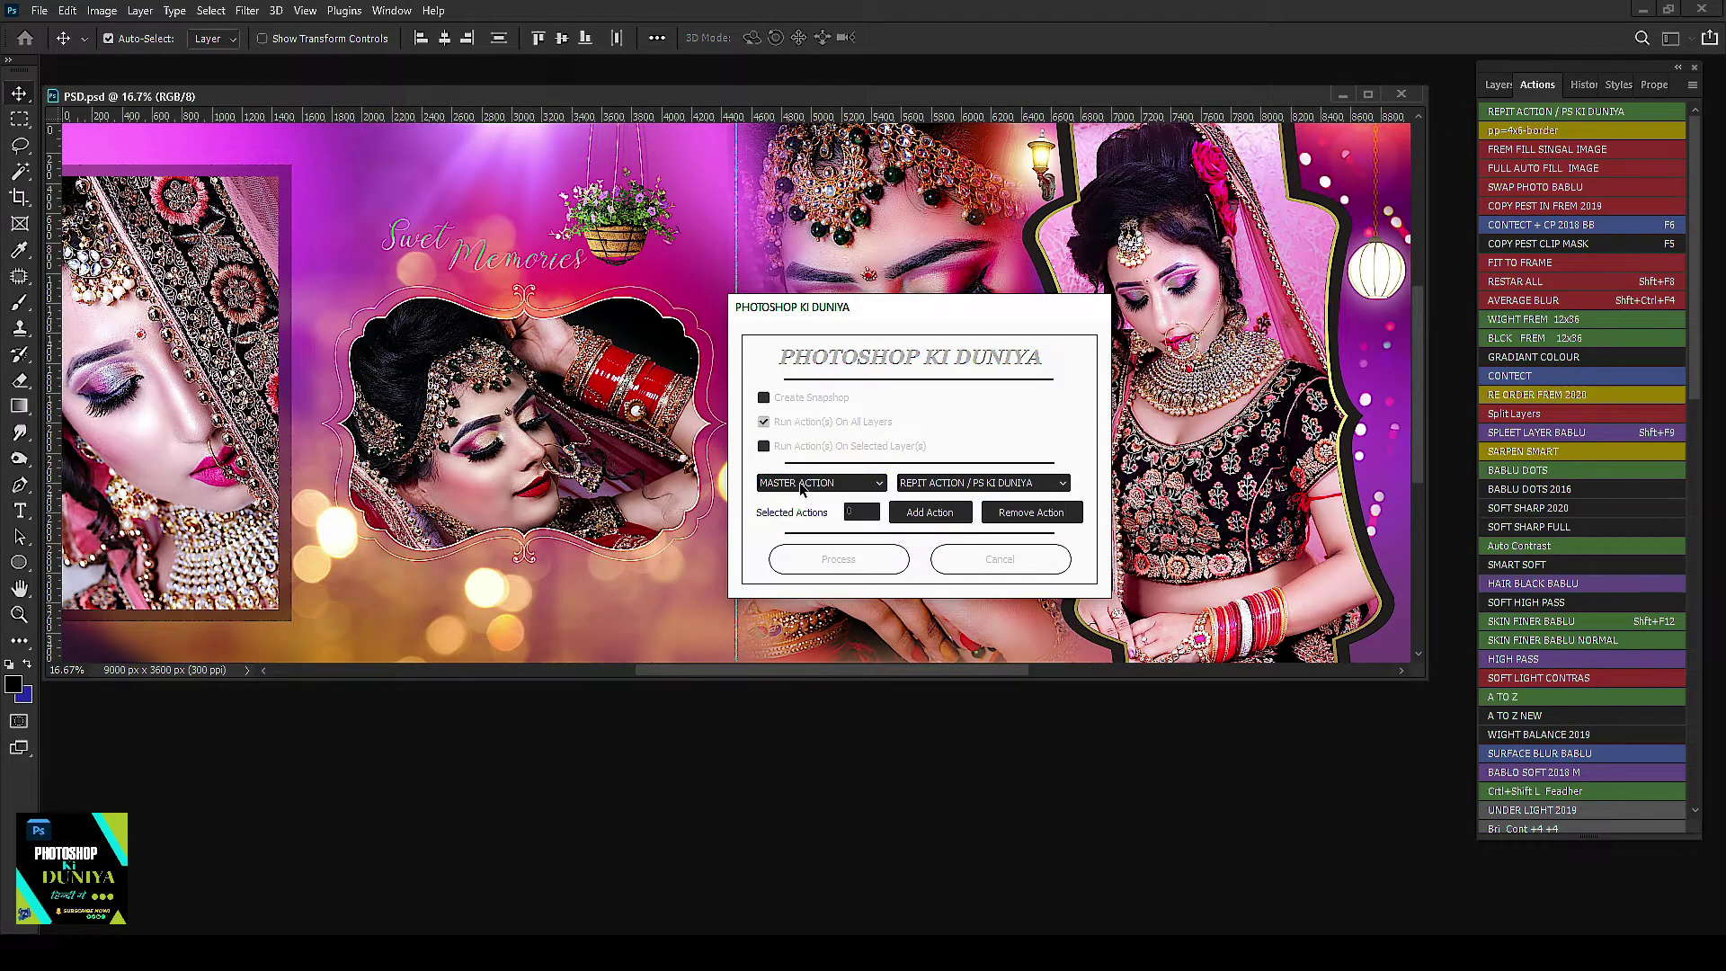
{"action": "left_click", "coordinate": [800, 492]}
{"action": "left_click", "coordinate": [800, 492]}
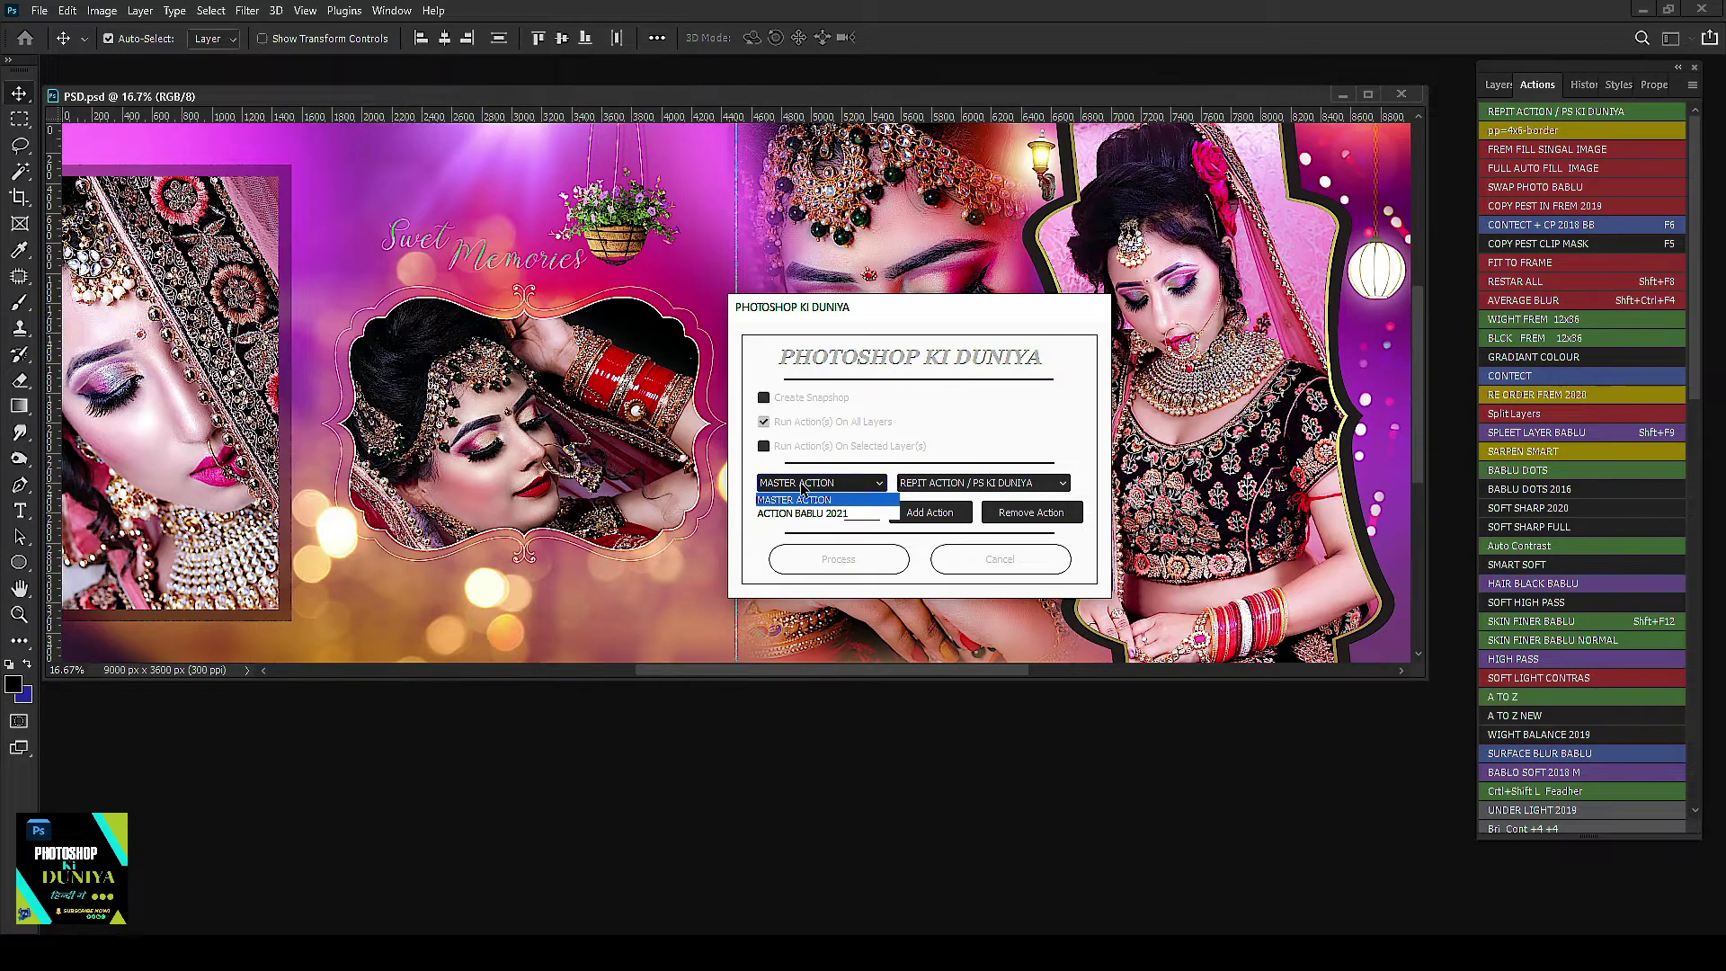
{"action": "left_click", "coordinate": [802, 486]}
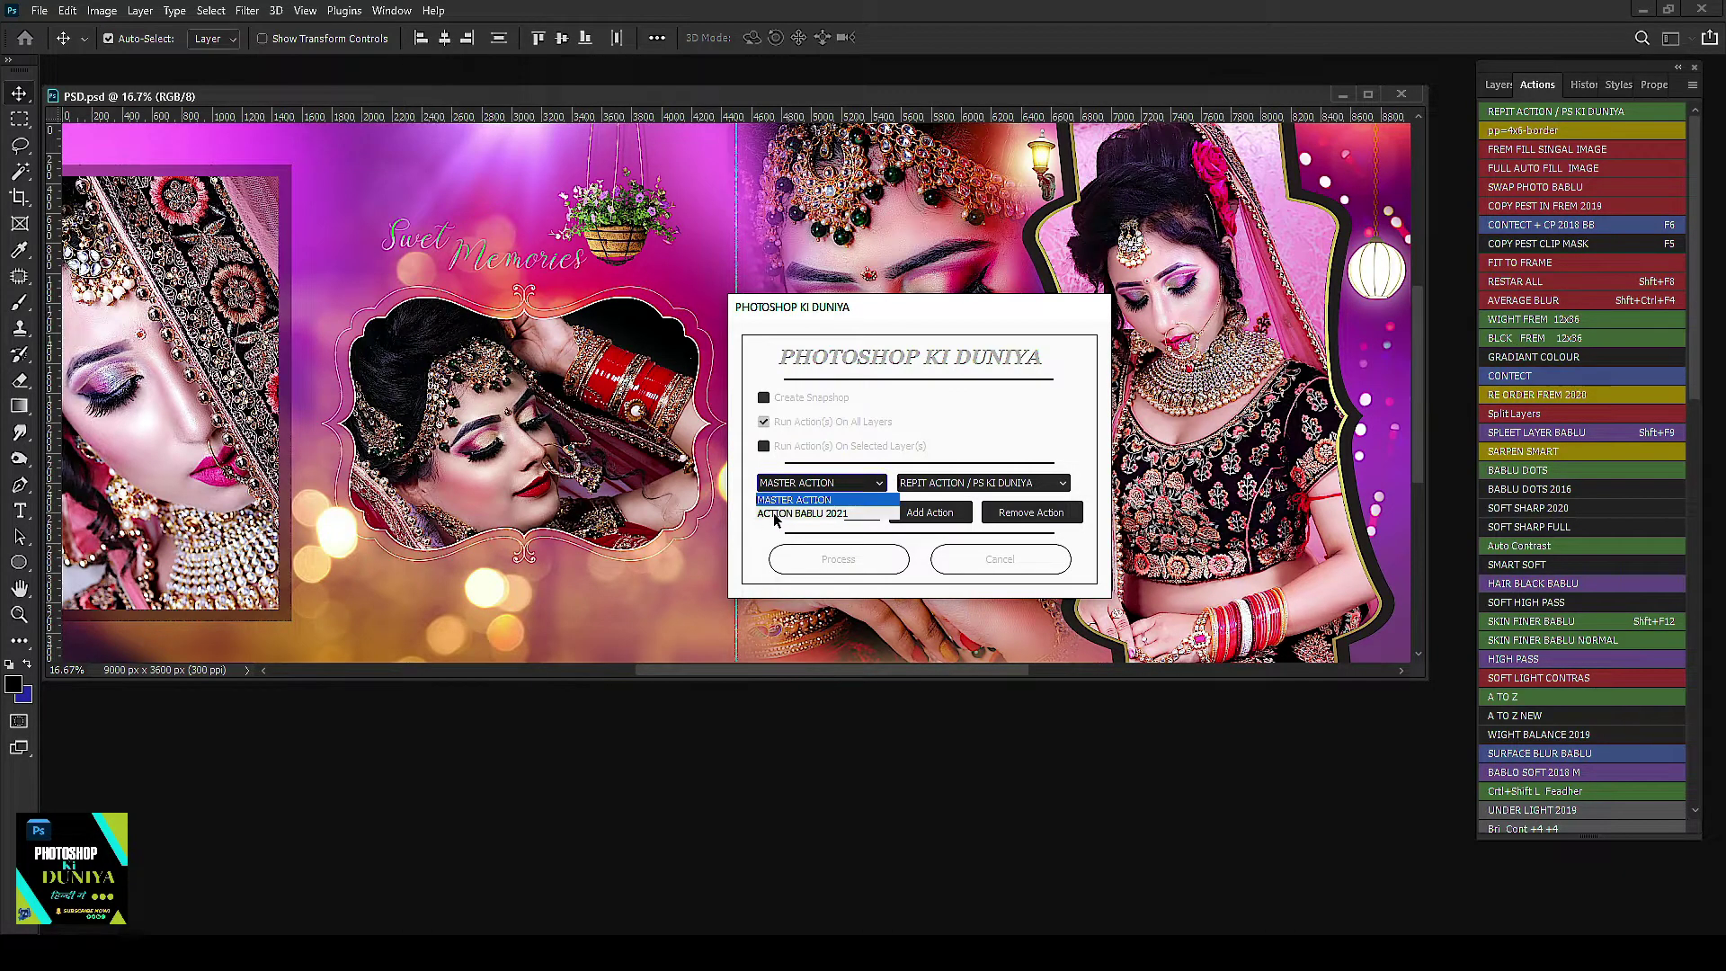
{"action": "left_click", "coordinate": [774, 514]}
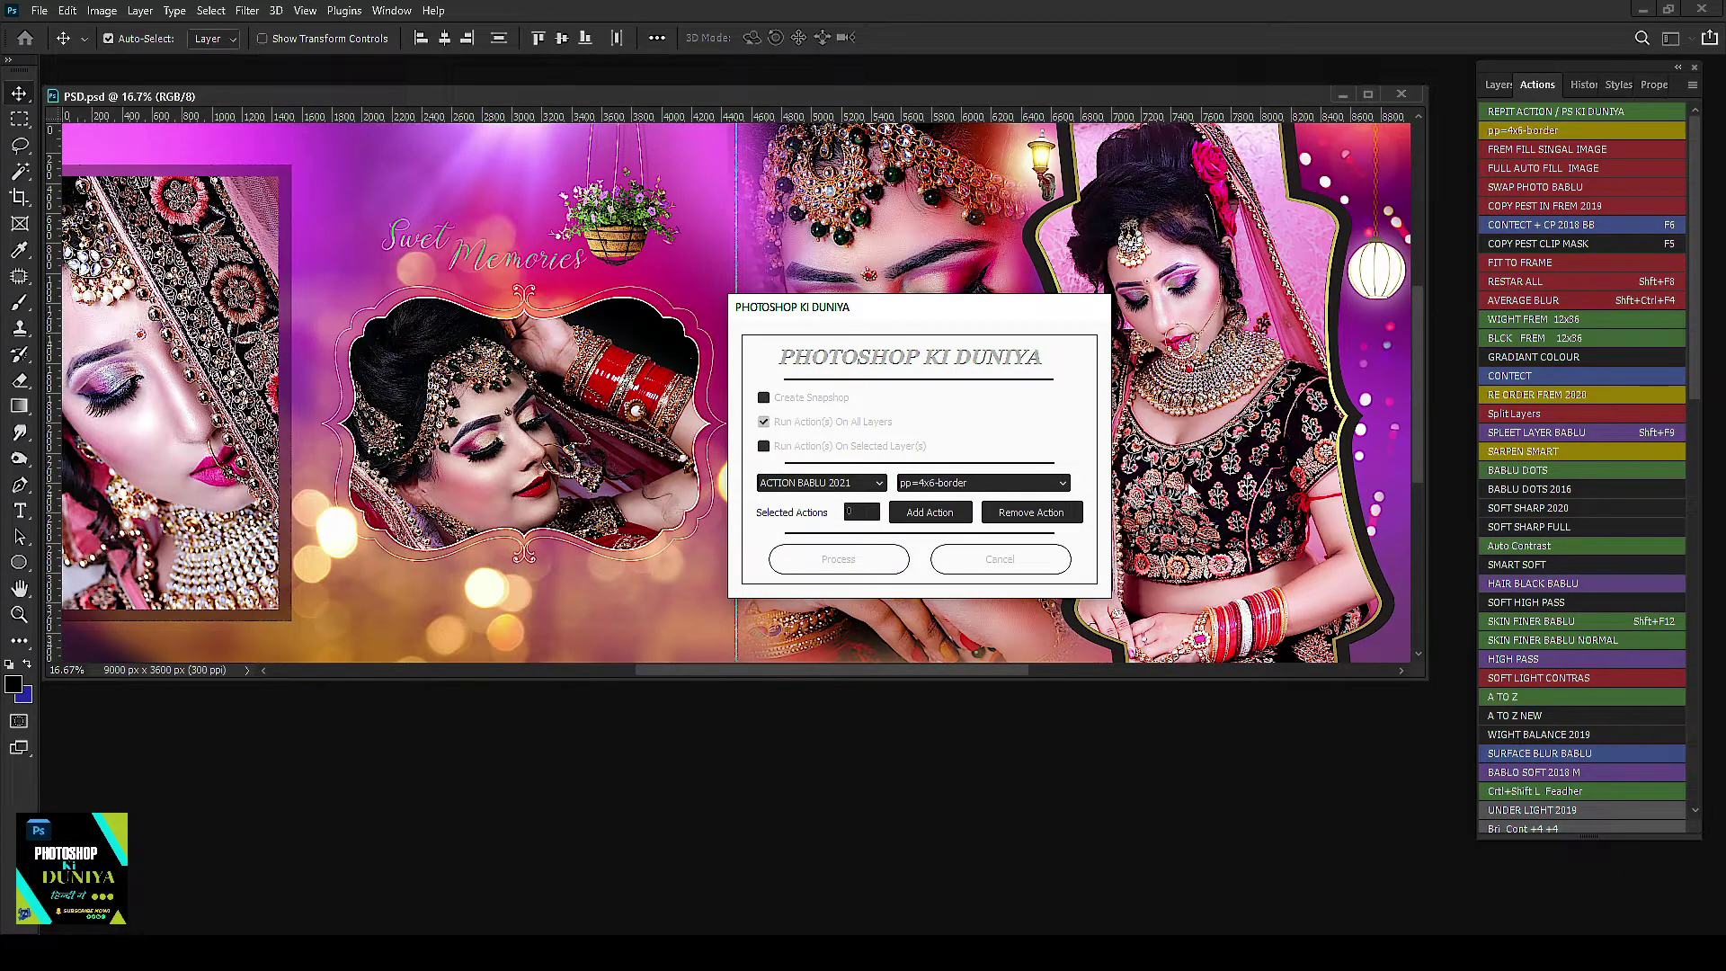
Step: Run the LIGHT 02 action on the selected layers only
{"action": "left_click", "coordinate": [944, 486]}
{"action": "left_click", "coordinate": [944, 486]}
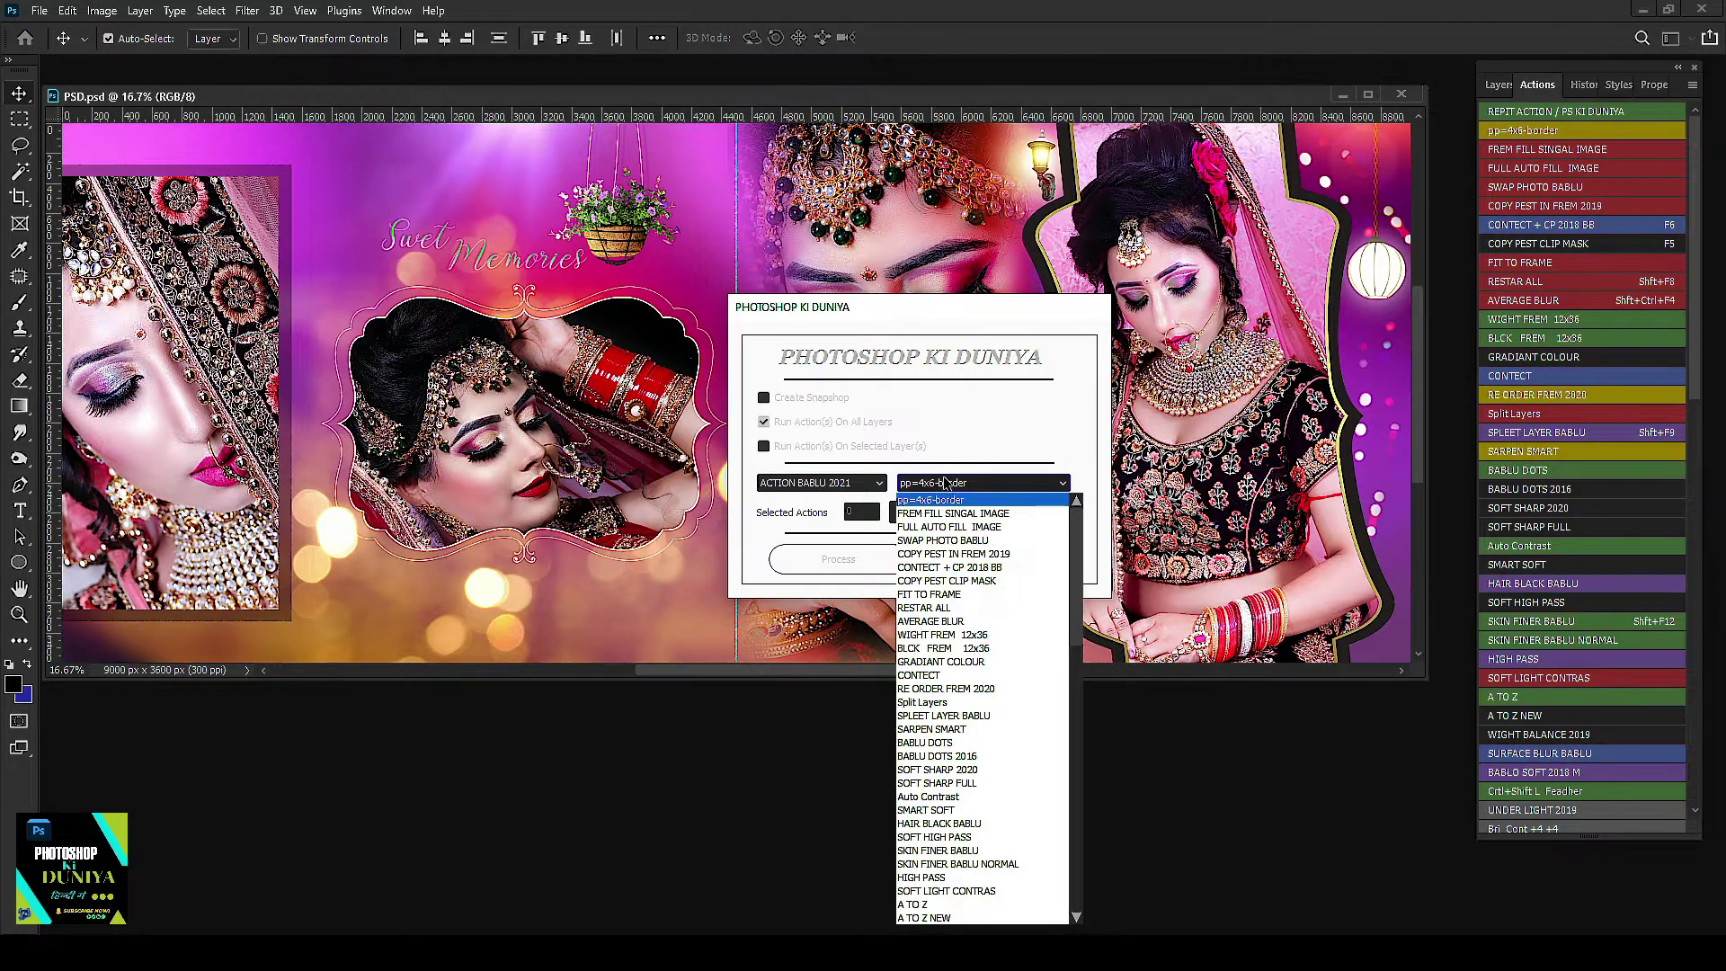
{"action": "scroll", "coordinate": [969, 589], "scroll_direction": "down", "scroll_amount": 5}
{"action": "scroll", "coordinate": [969, 589], "scroll_direction": "down", "scroll_amount": 5}
{"action": "scroll", "coordinate": [970, 589], "scroll_direction": "down", "scroll_amount": 5}
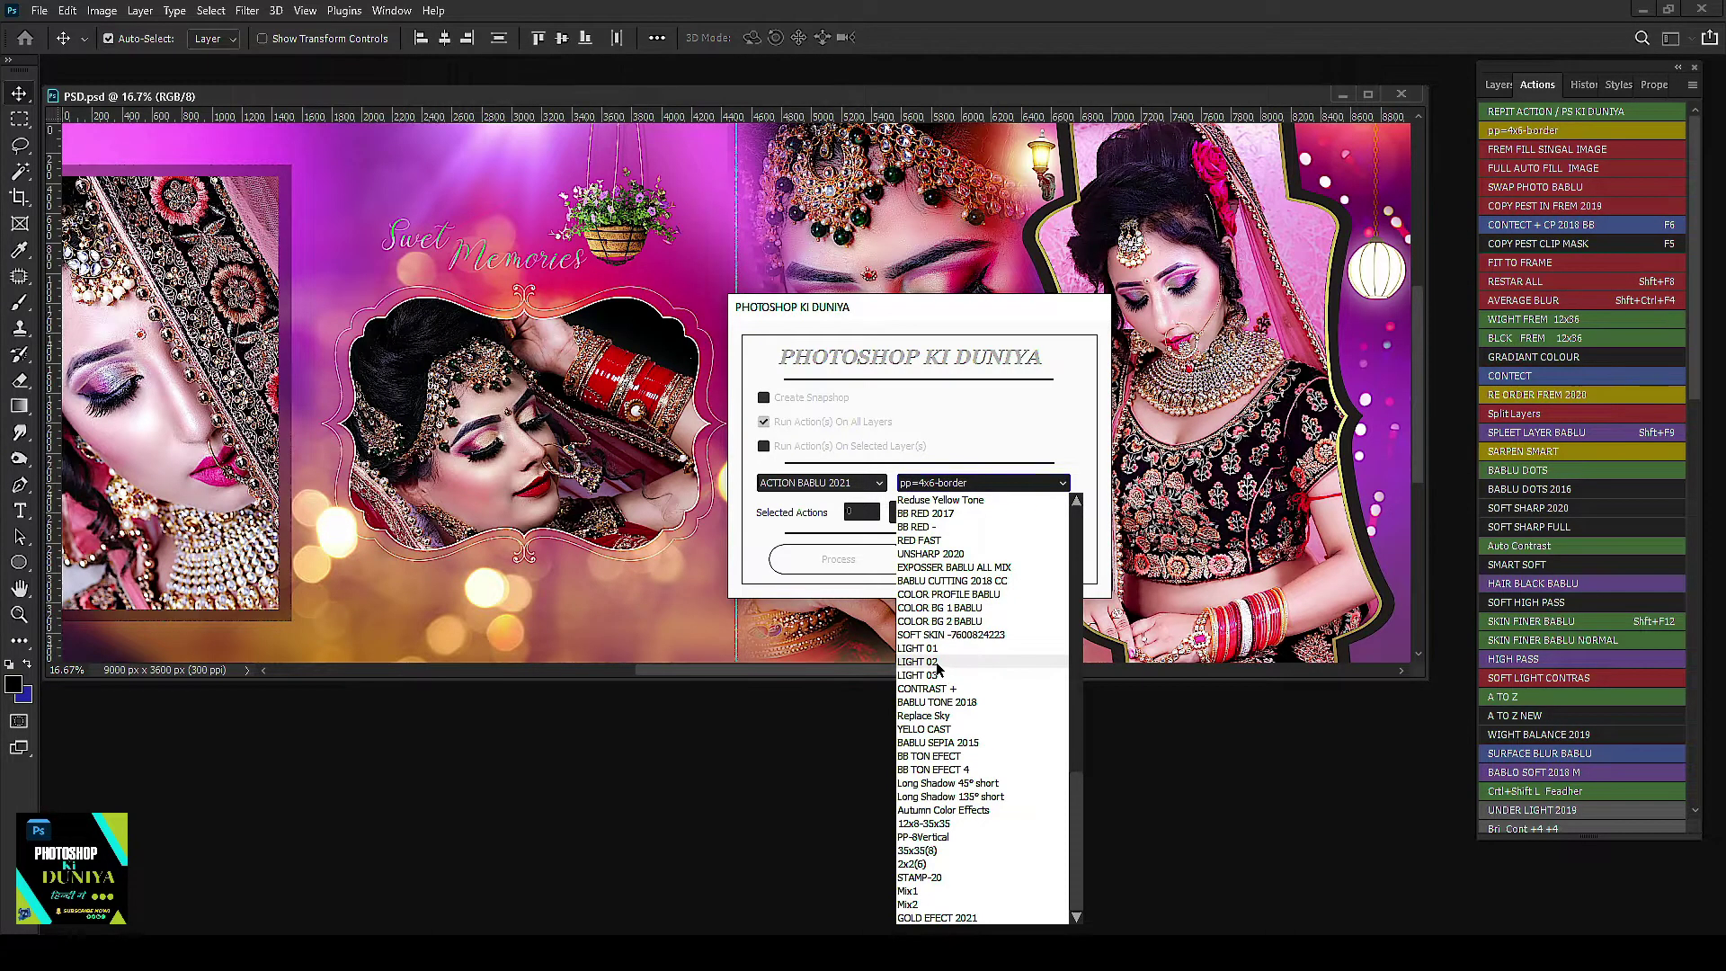
{"action": "left_click", "coordinate": [917, 661]}
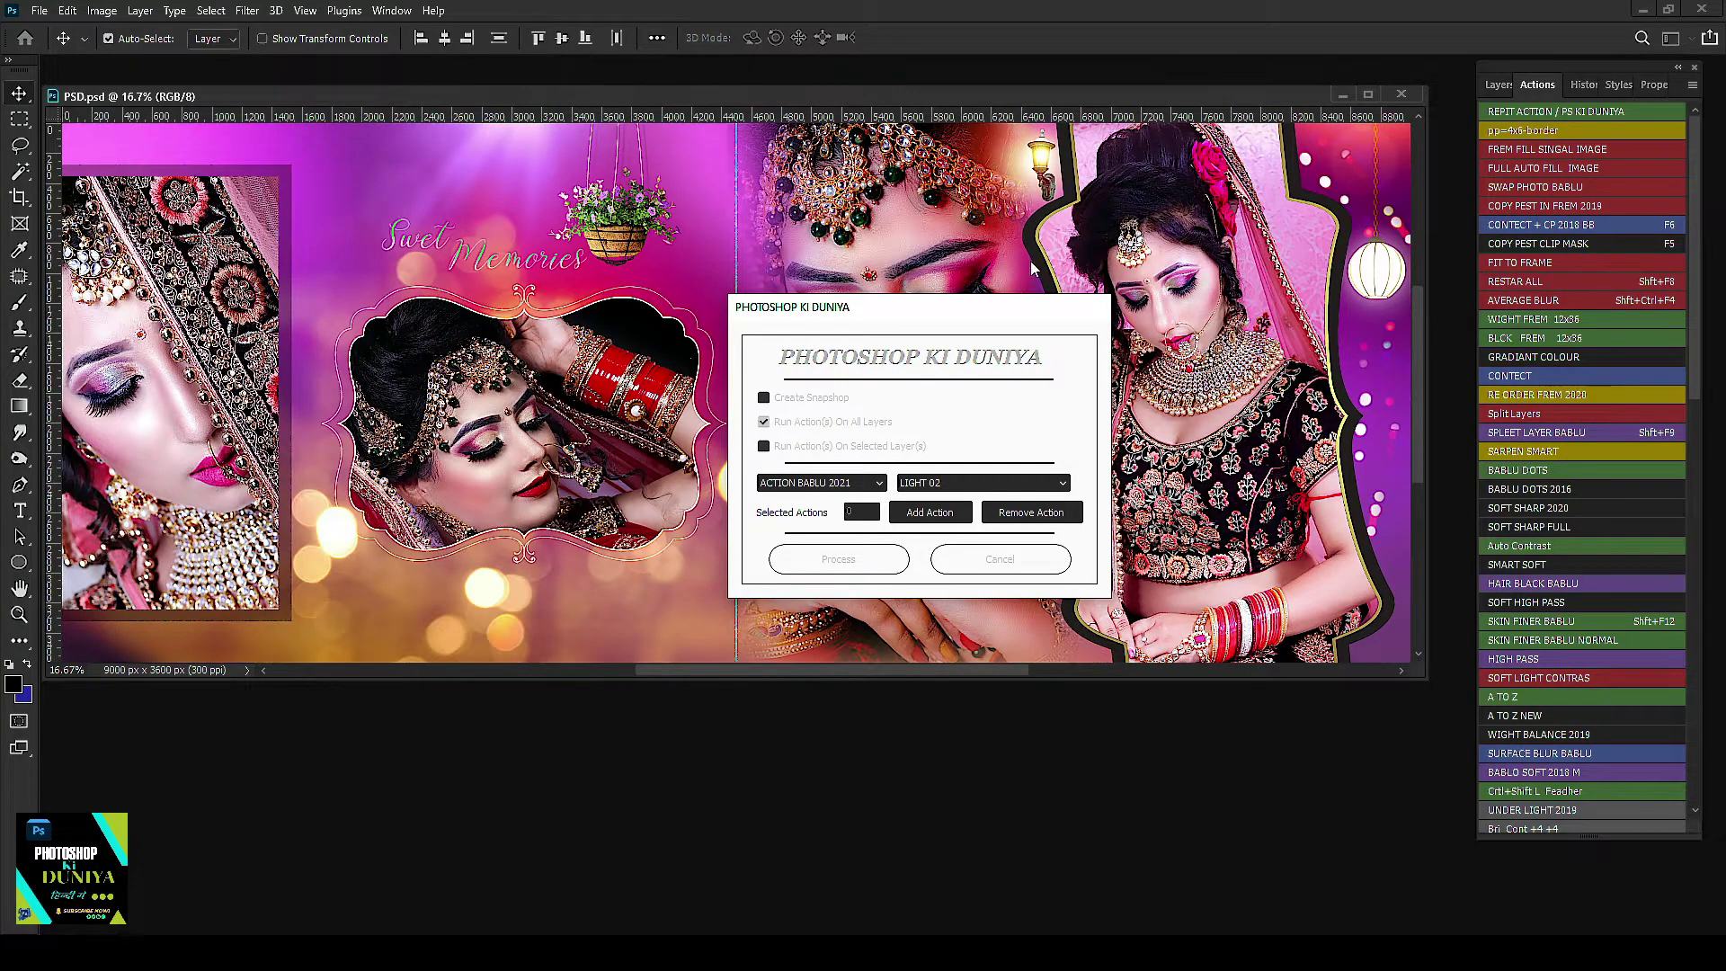
{"action": "left_click", "coordinate": [764, 447]}
{"action": "left_click", "coordinate": [933, 515]}
{"action": "left_click", "coordinate": [840, 559]}
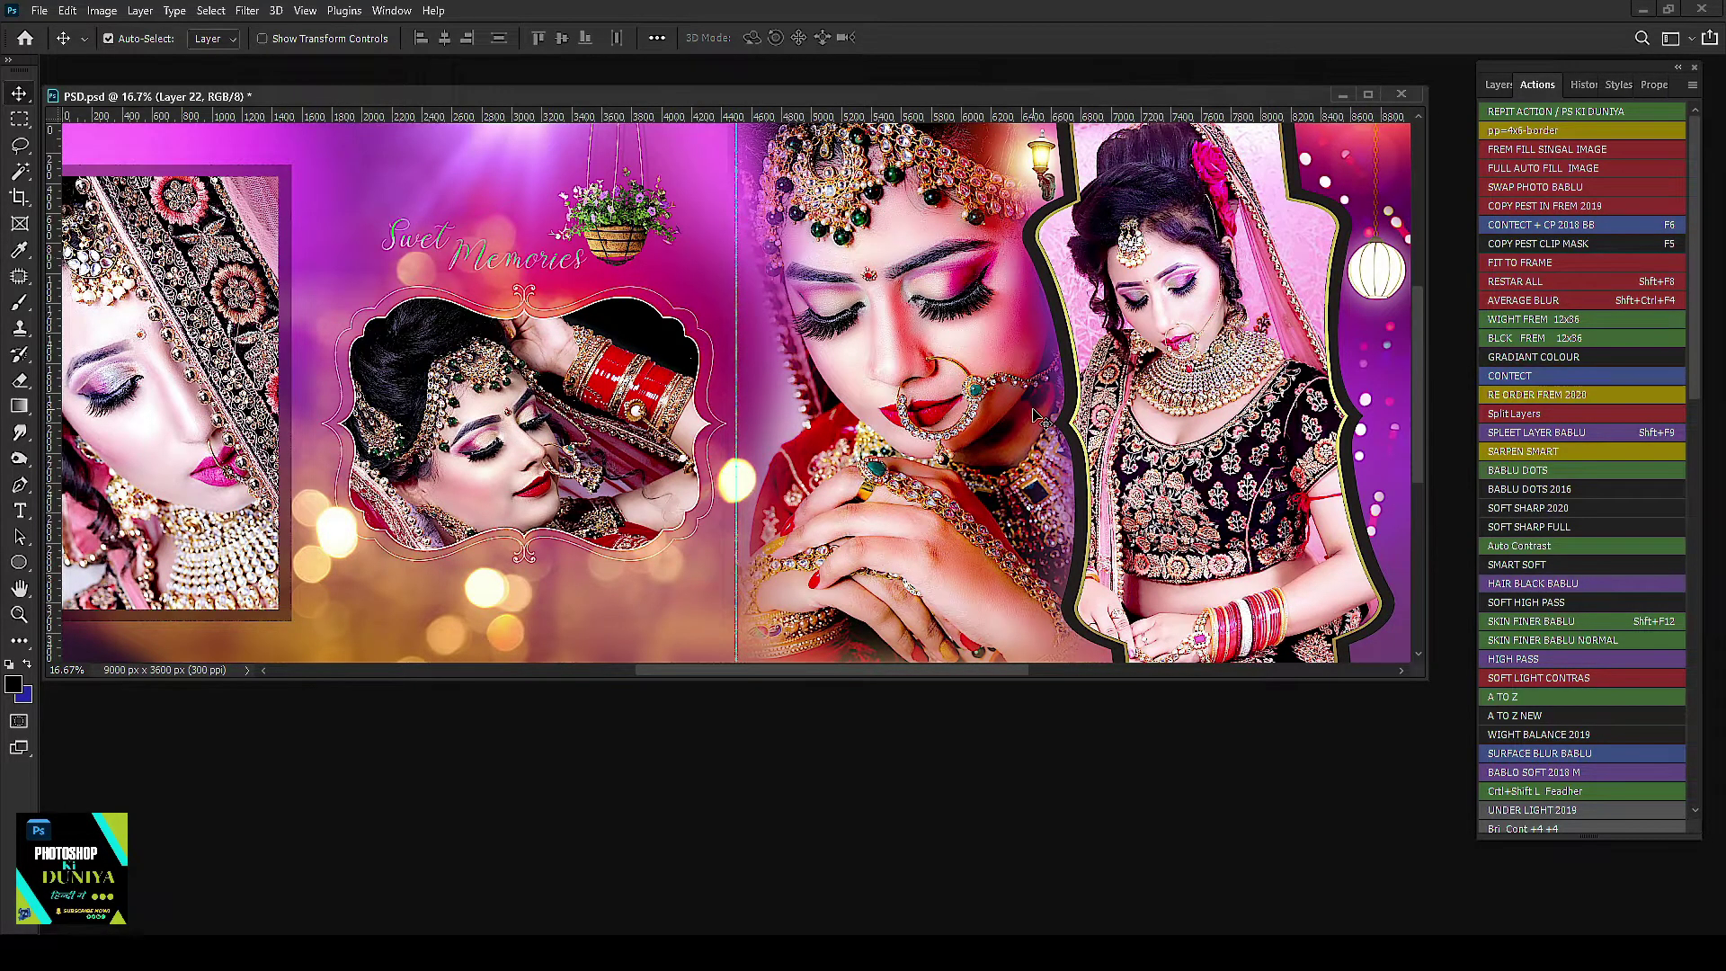
Step: Select the couple photo layers Layer 20, Layer 21 and Layer 19
{"action": "left_click", "coordinate": [1618, 84]}
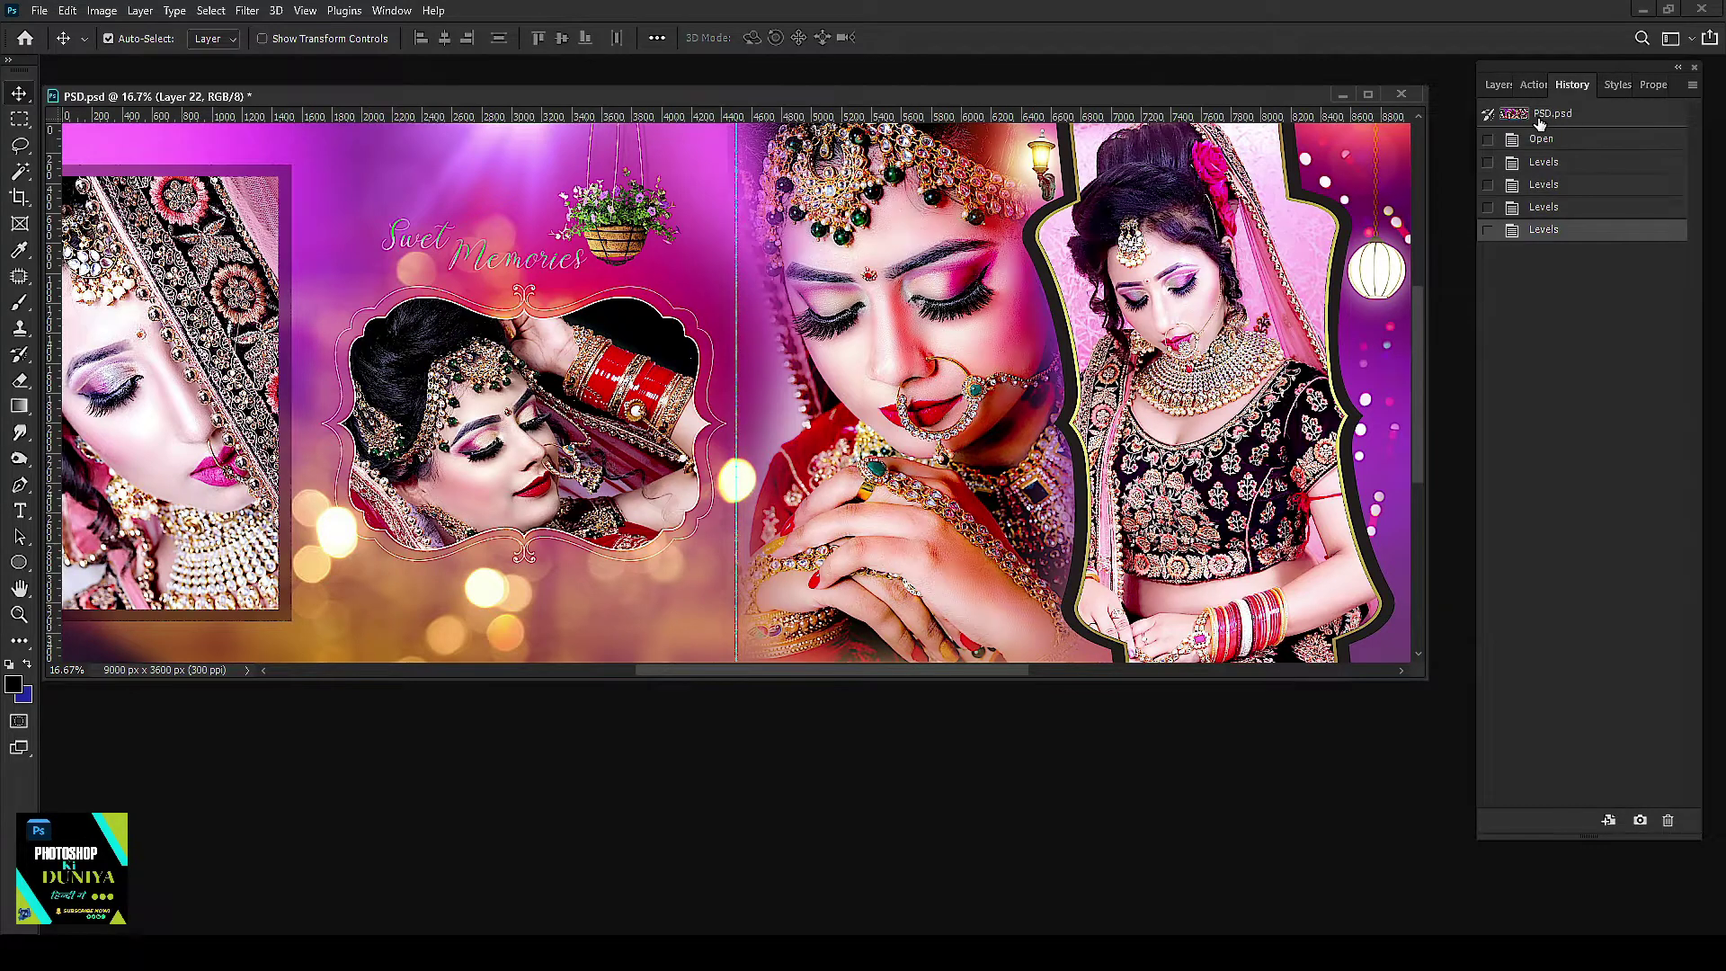
{"action": "left_click", "coordinate": [1499, 85]}
{"action": "right_click", "coordinate": [200, 392]}
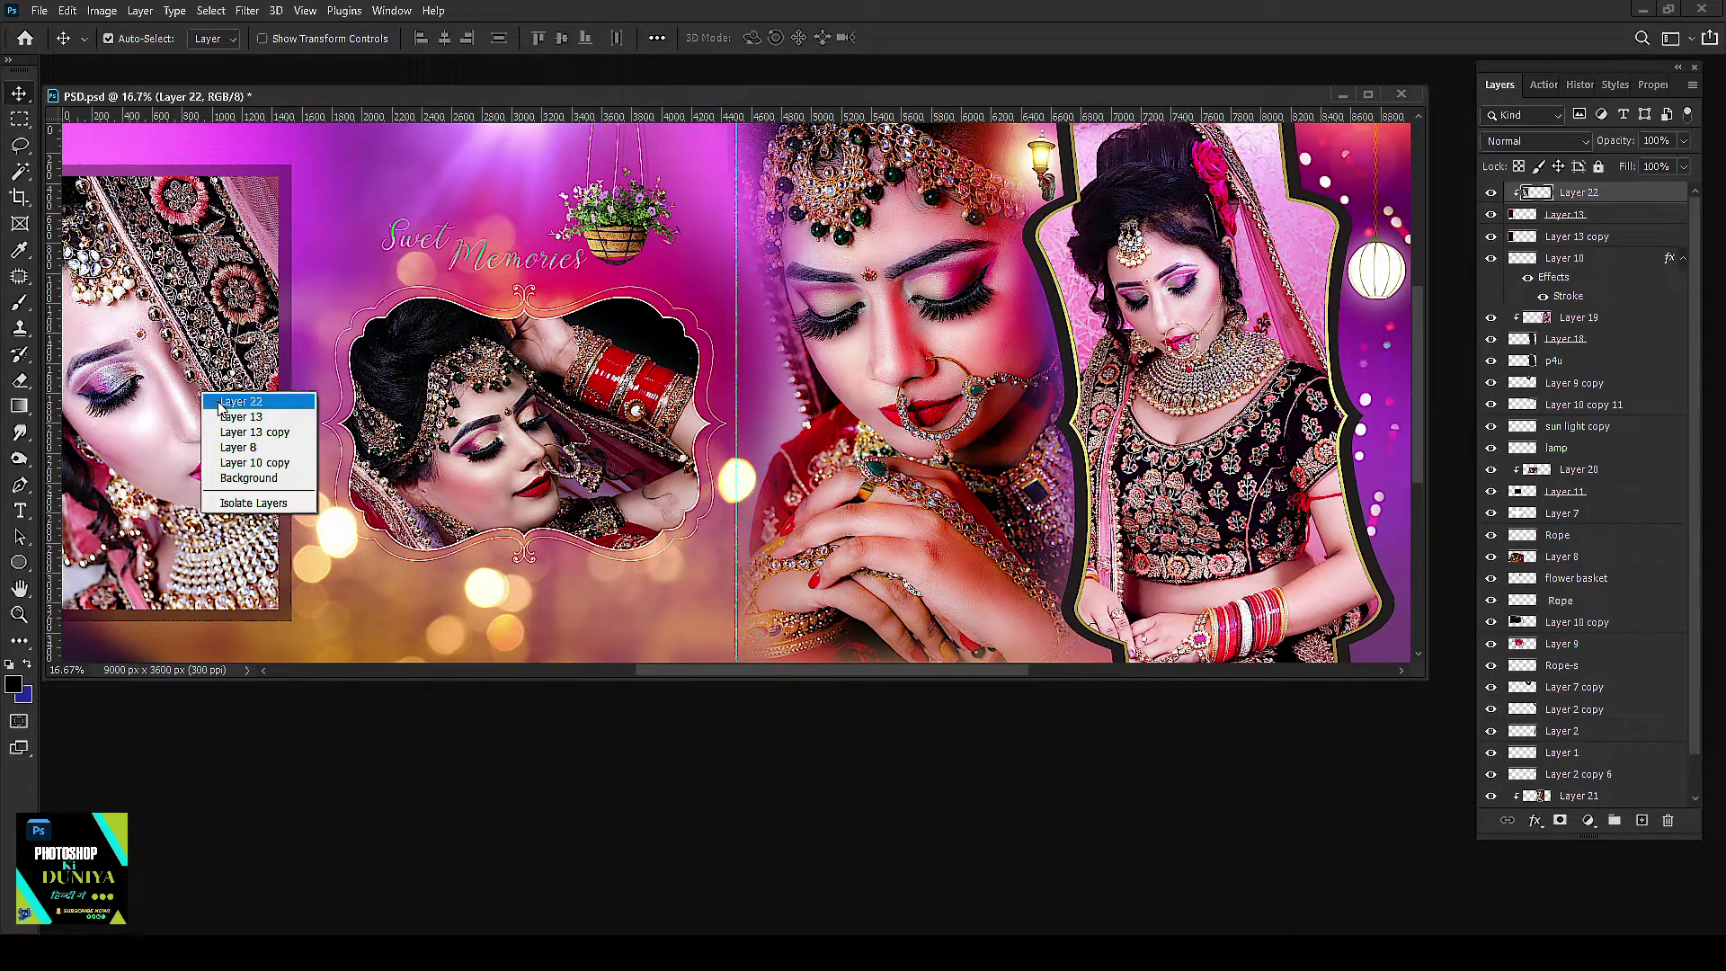
{"action": "left_click", "coordinate": [229, 405]}
{"action": "left_click", "coordinate": [899, 319], "text": "shift"}
{"action": "left_click", "coordinate": [1160, 315], "text": "shift"}
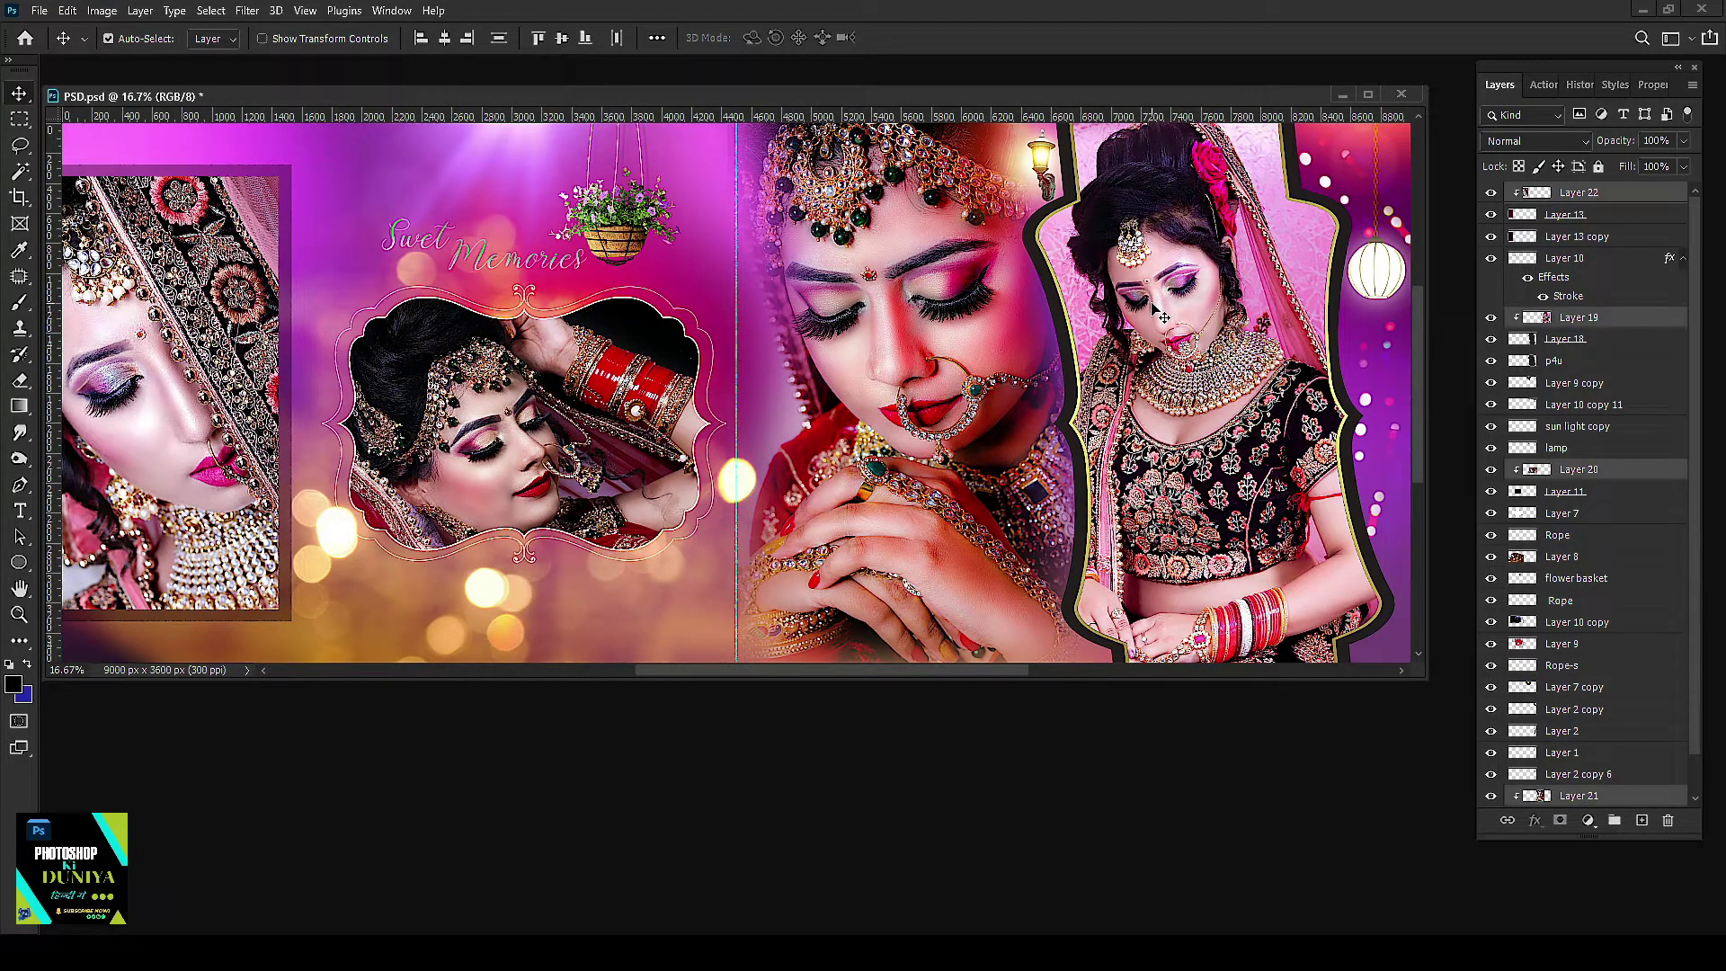
Step: In the repeat-action script, choose ACTION BABLU 2021 and enable Run On Selected Layer(s)
{"action": "left_click", "coordinate": [1568, 83]}
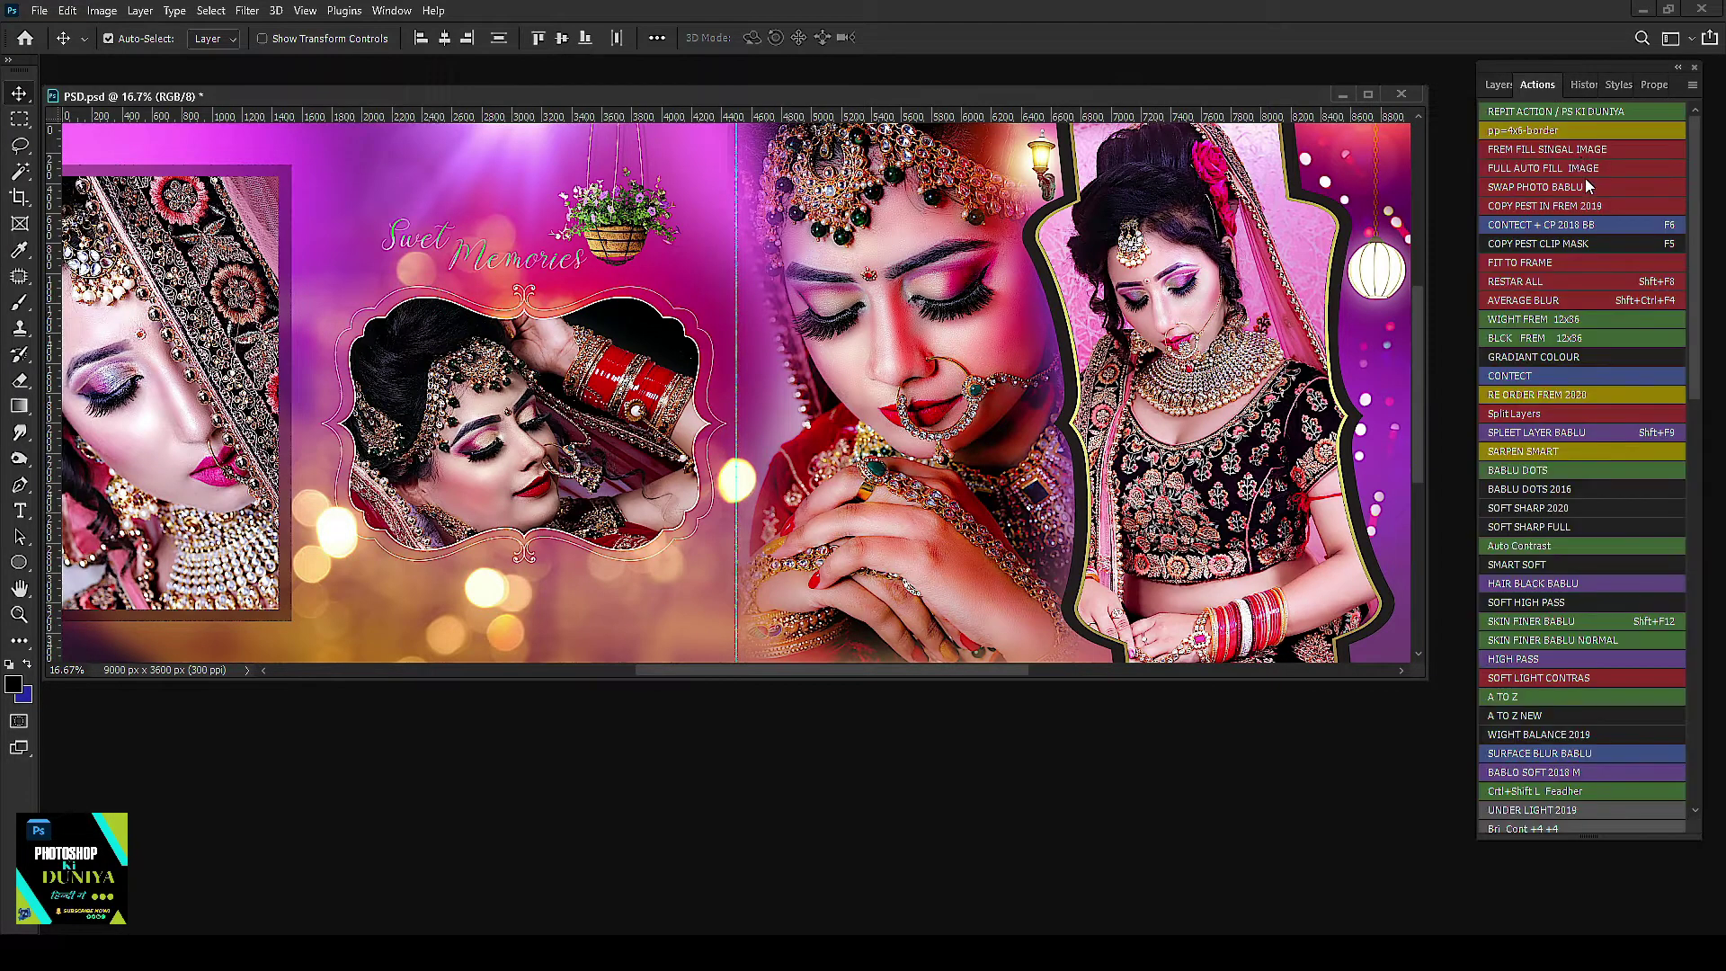
{"action": "left_click", "coordinate": [1575, 112]}
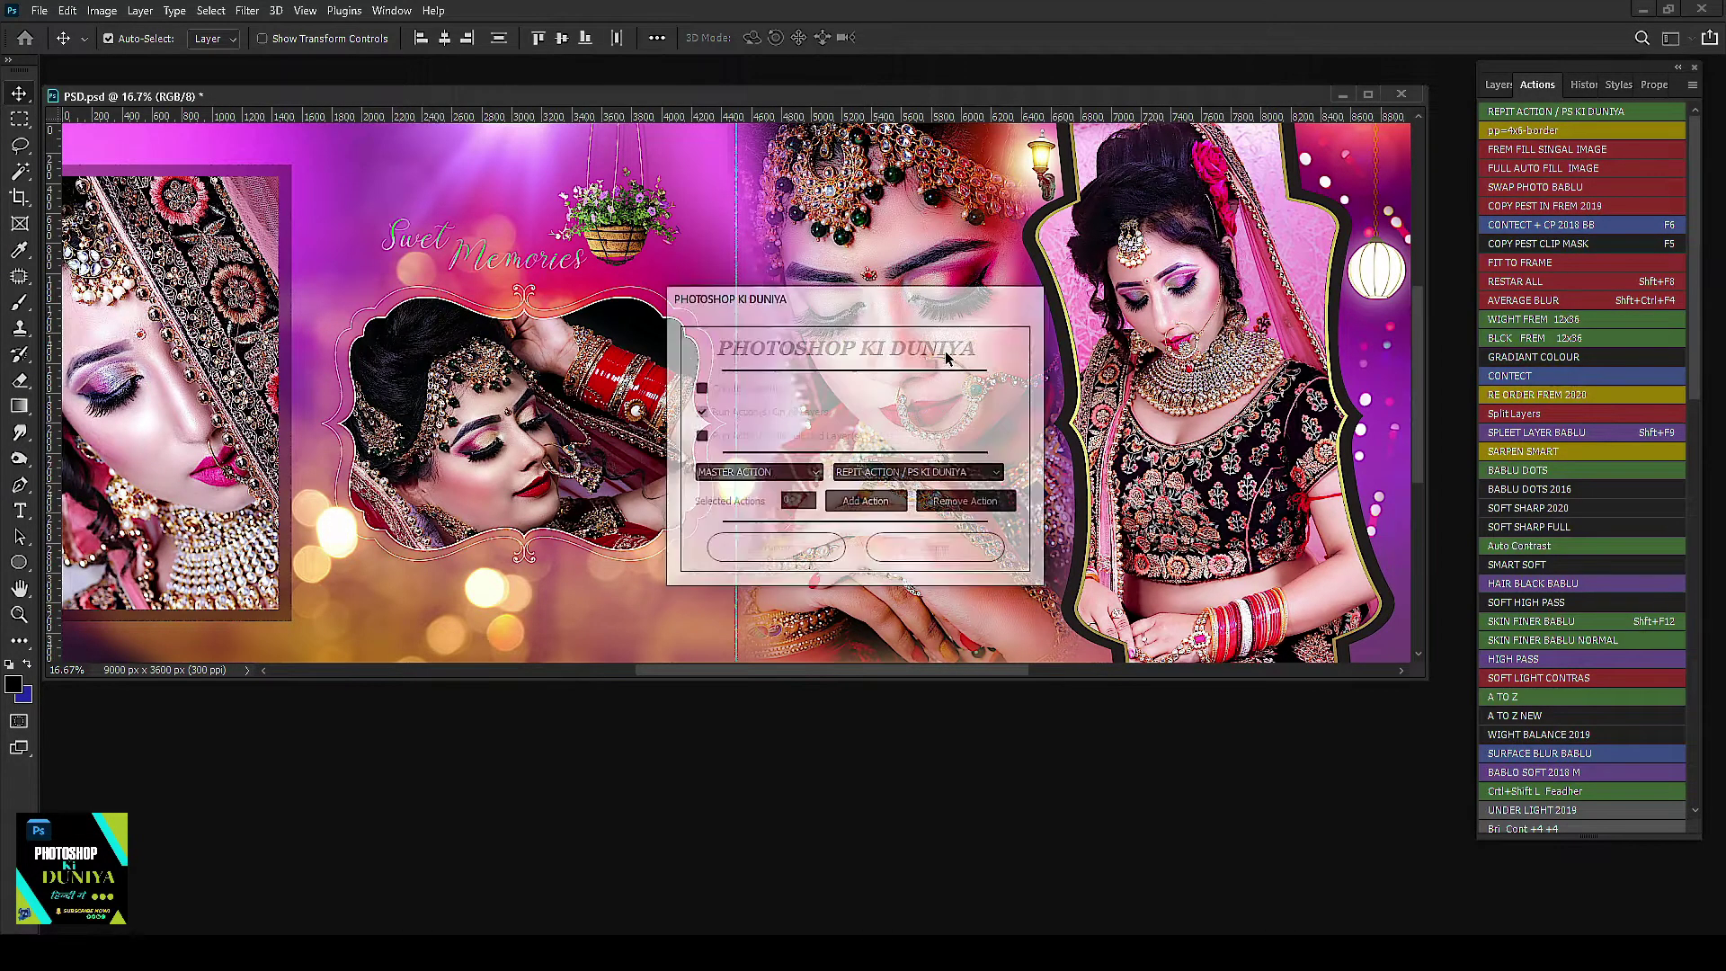
{"action": "left_click", "coordinate": [808, 472]}
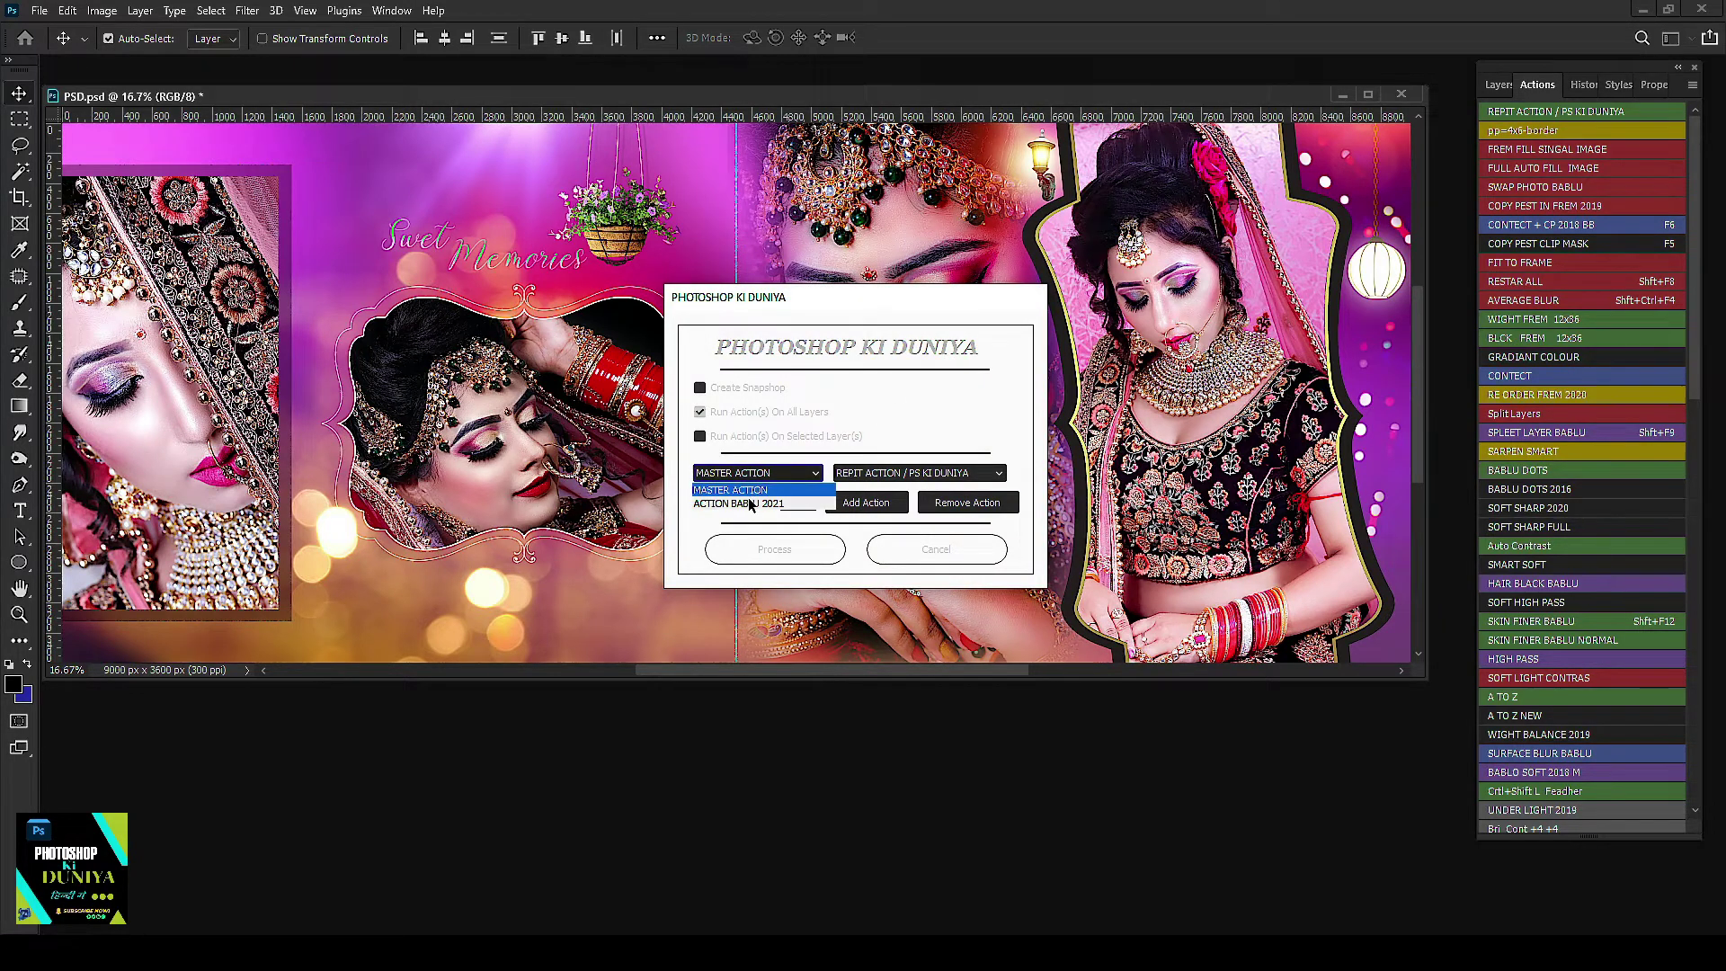
{"action": "left_click", "coordinate": [775, 507]}
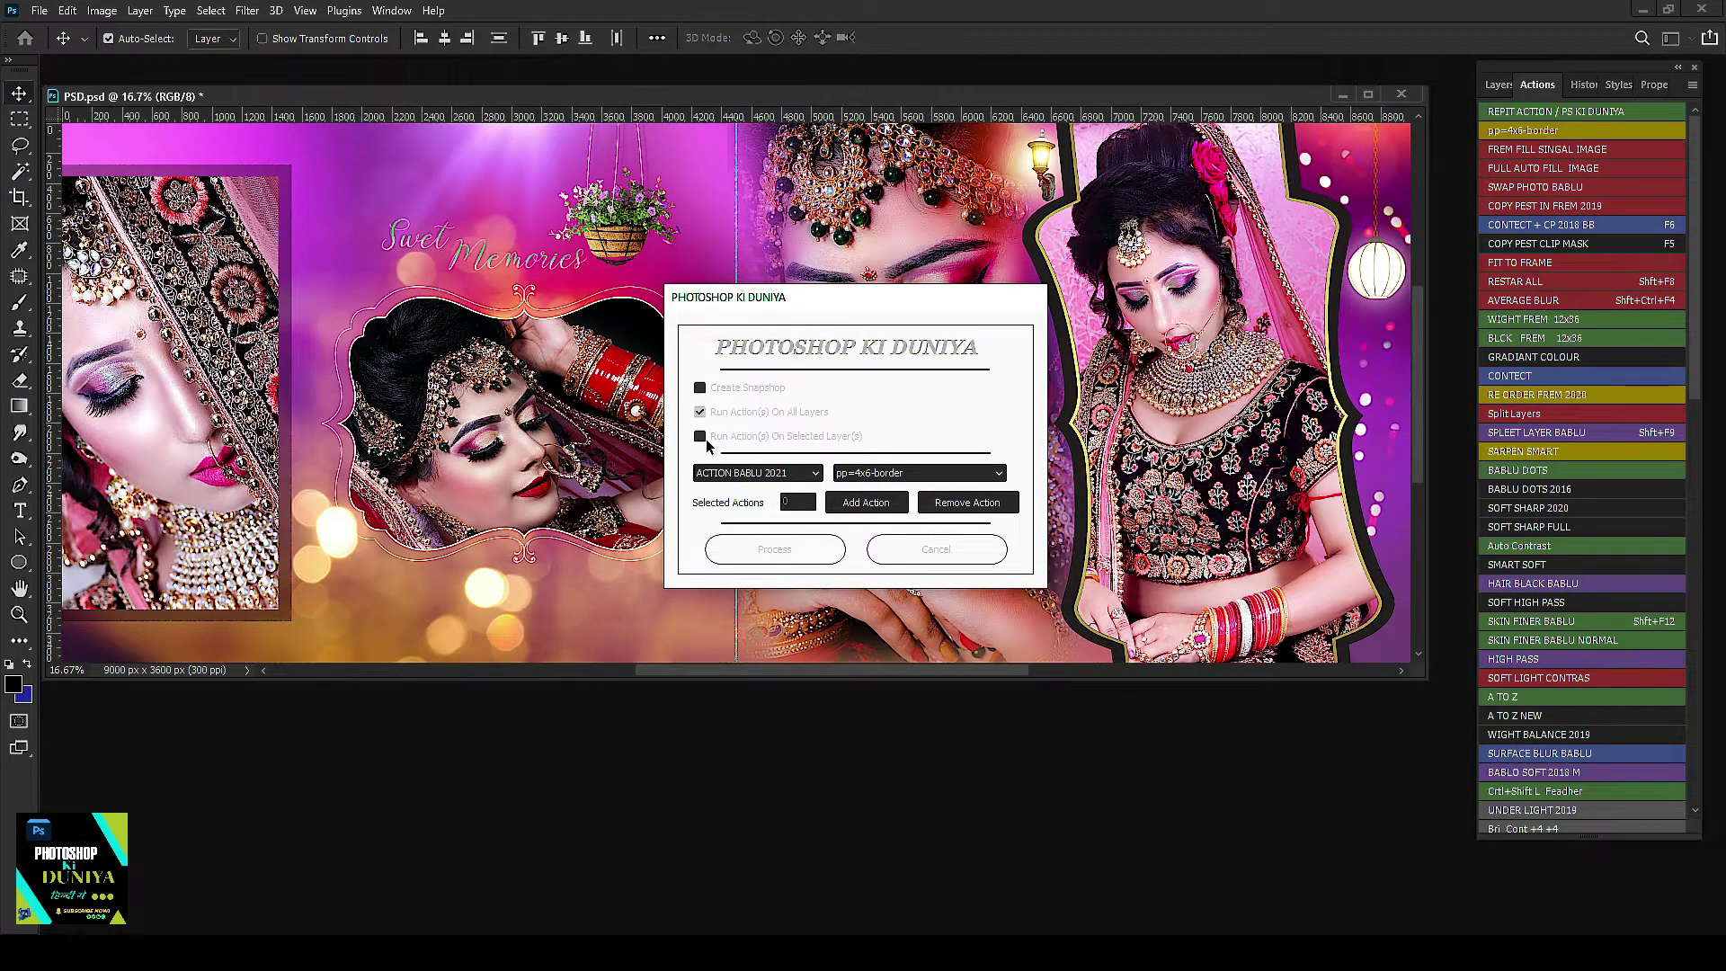
{"action": "left_click", "coordinate": [736, 439]}
Step: Browse the set's action list and pick the CTRL + L action
{"action": "left_click", "coordinate": [877, 464]}
{"action": "scroll", "coordinate": [940, 670], "scroll_direction": "down", "scroll_amount": 10}
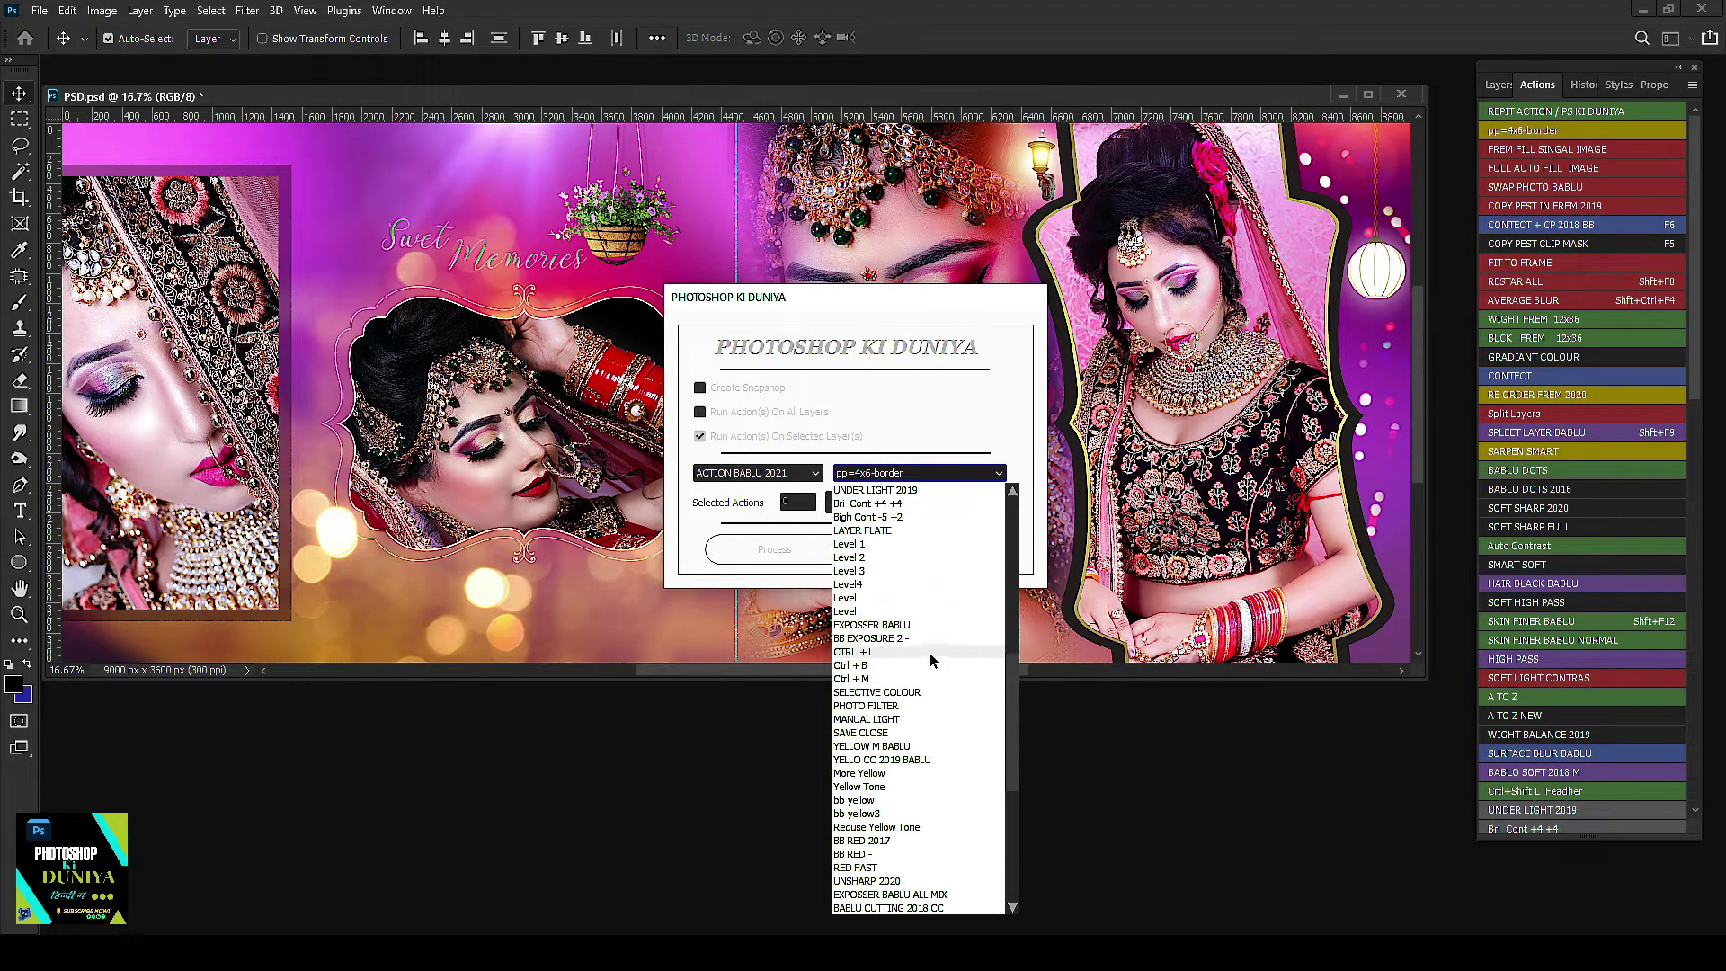
{"action": "scroll", "coordinate": [920, 615], "scroll_direction": "down", "scroll_amount": 1}
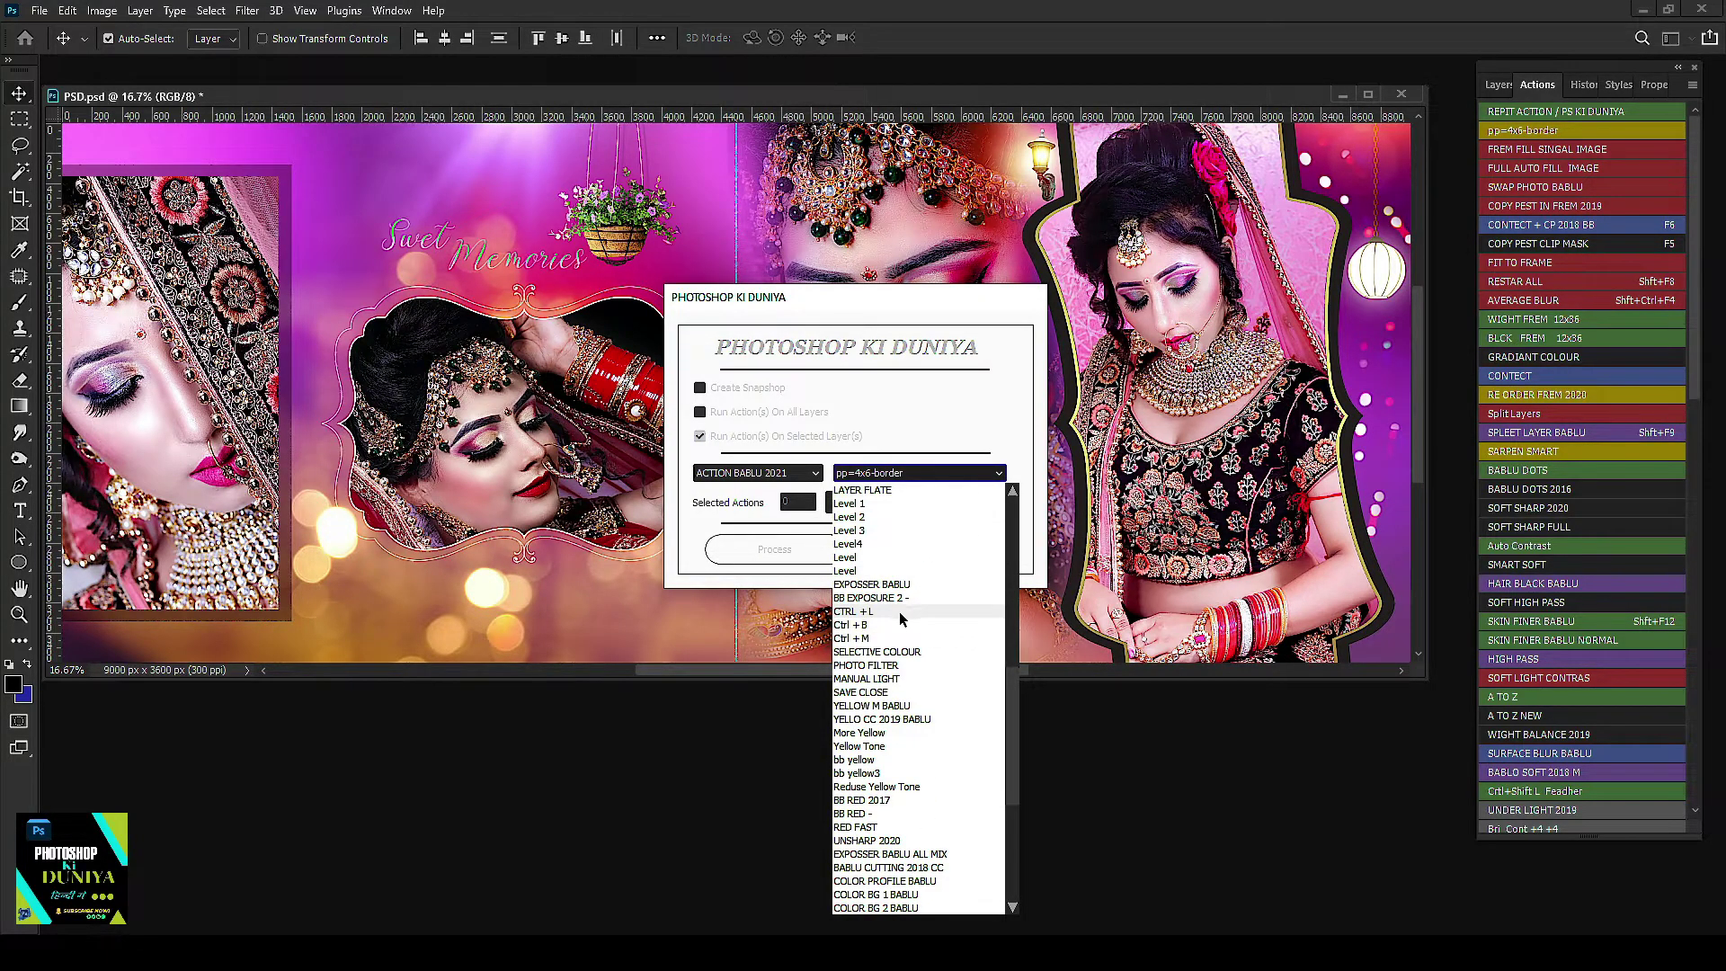
{"action": "key", "text": "Escape"}
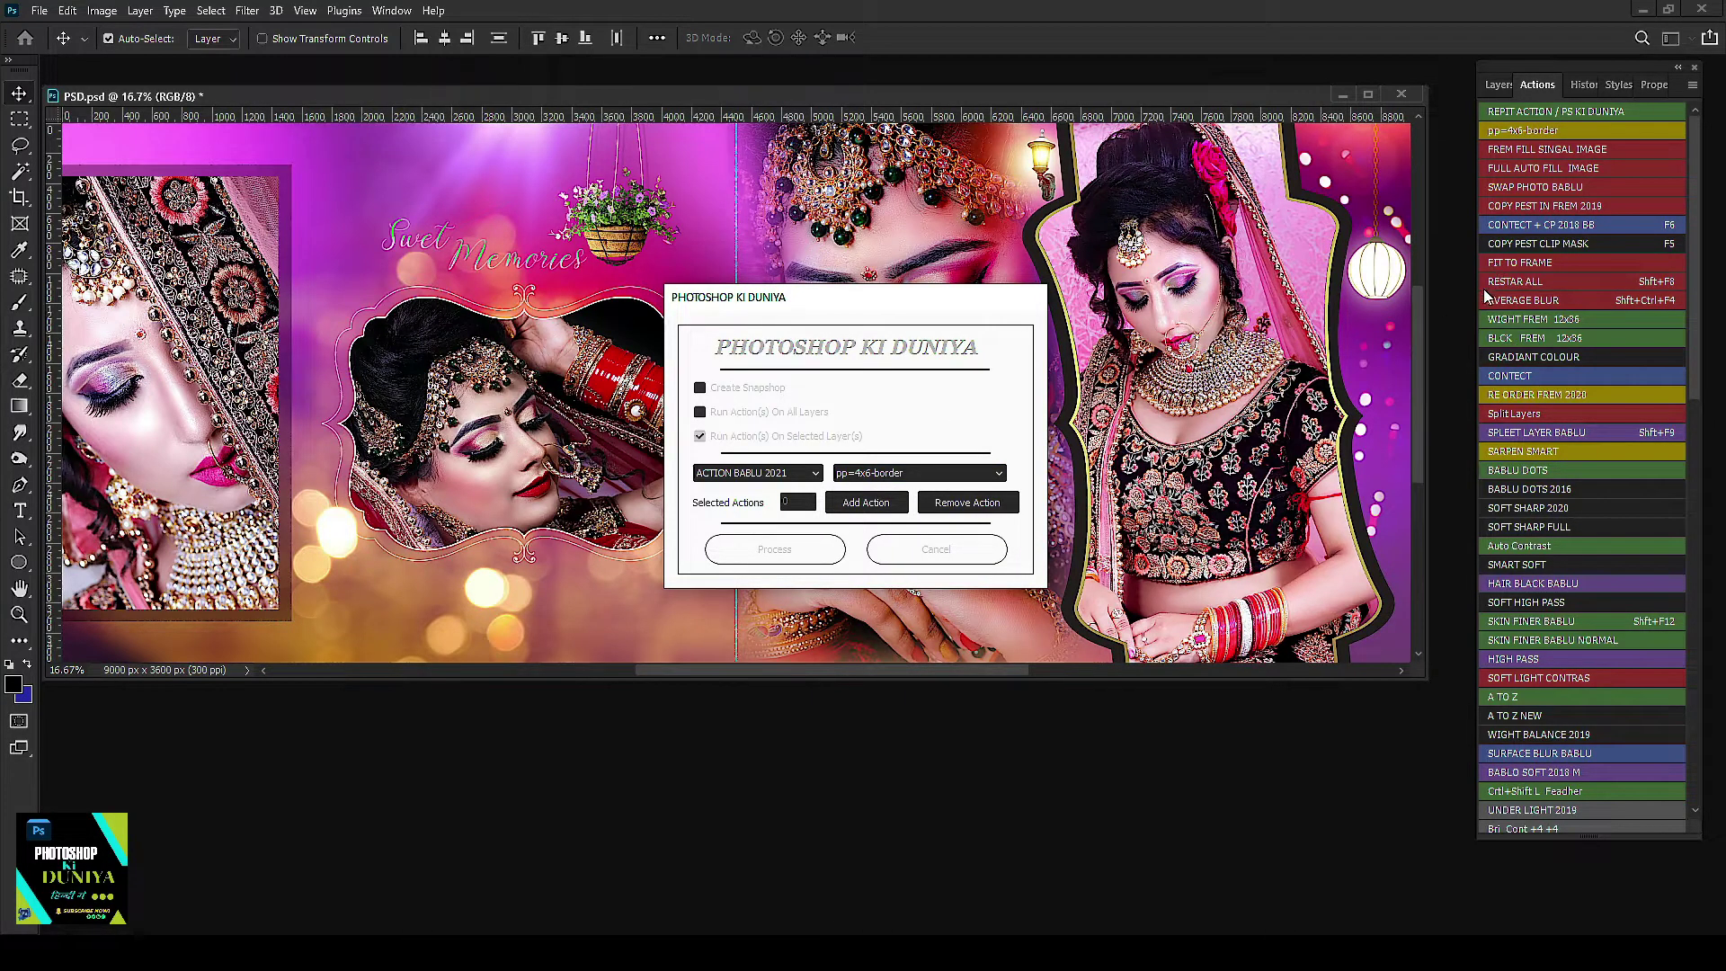
{"action": "left_click", "coordinate": [900, 476]}
{"action": "scroll", "coordinate": [928, 611], "scroll_direction": "down", "scroll_amount": 5}
{"action": "scroll", "coordinate": [929, 612], "scroll_direction": "down", "scroll_amount": 3}
{"action": "scroll", "coordinate": [927, 609], "scroll_direction": "down", "scroll_amount": 5}
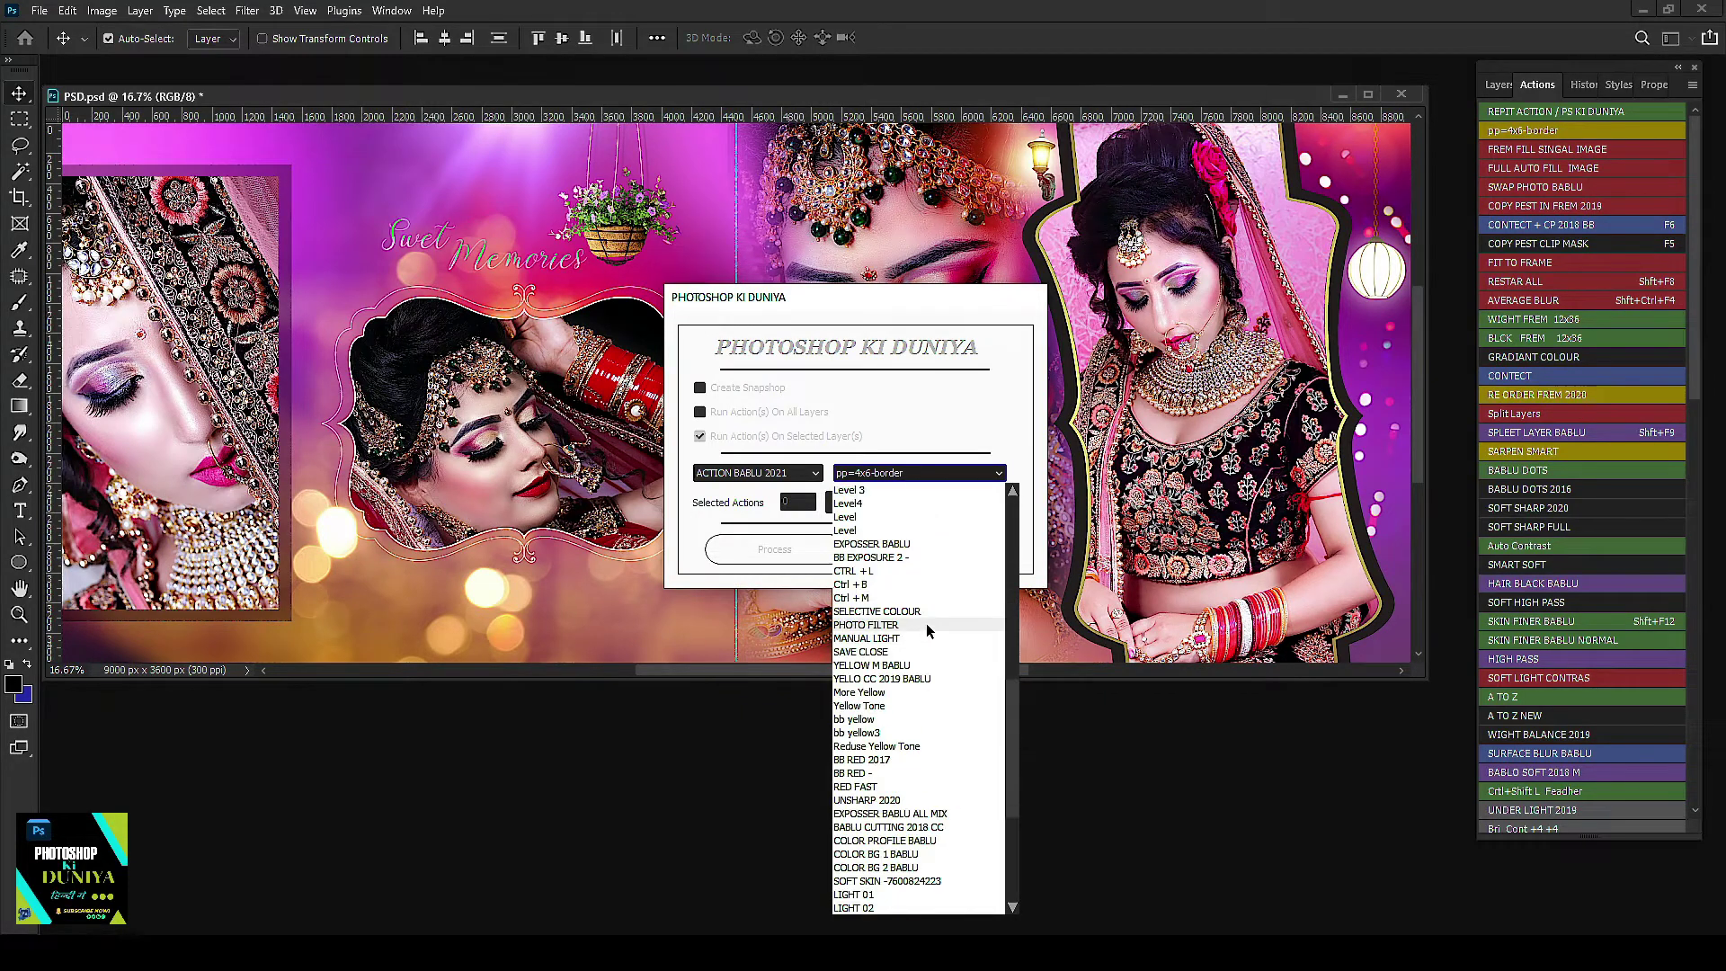
{"action": "scroll", "coordinate": [913, 607], "scroll_direction": "down", "scroll_amount": 5}
{"action": "scroll", "coordinate": [910, 608], "scroll_direction": "down", "scroll_amount": 1}
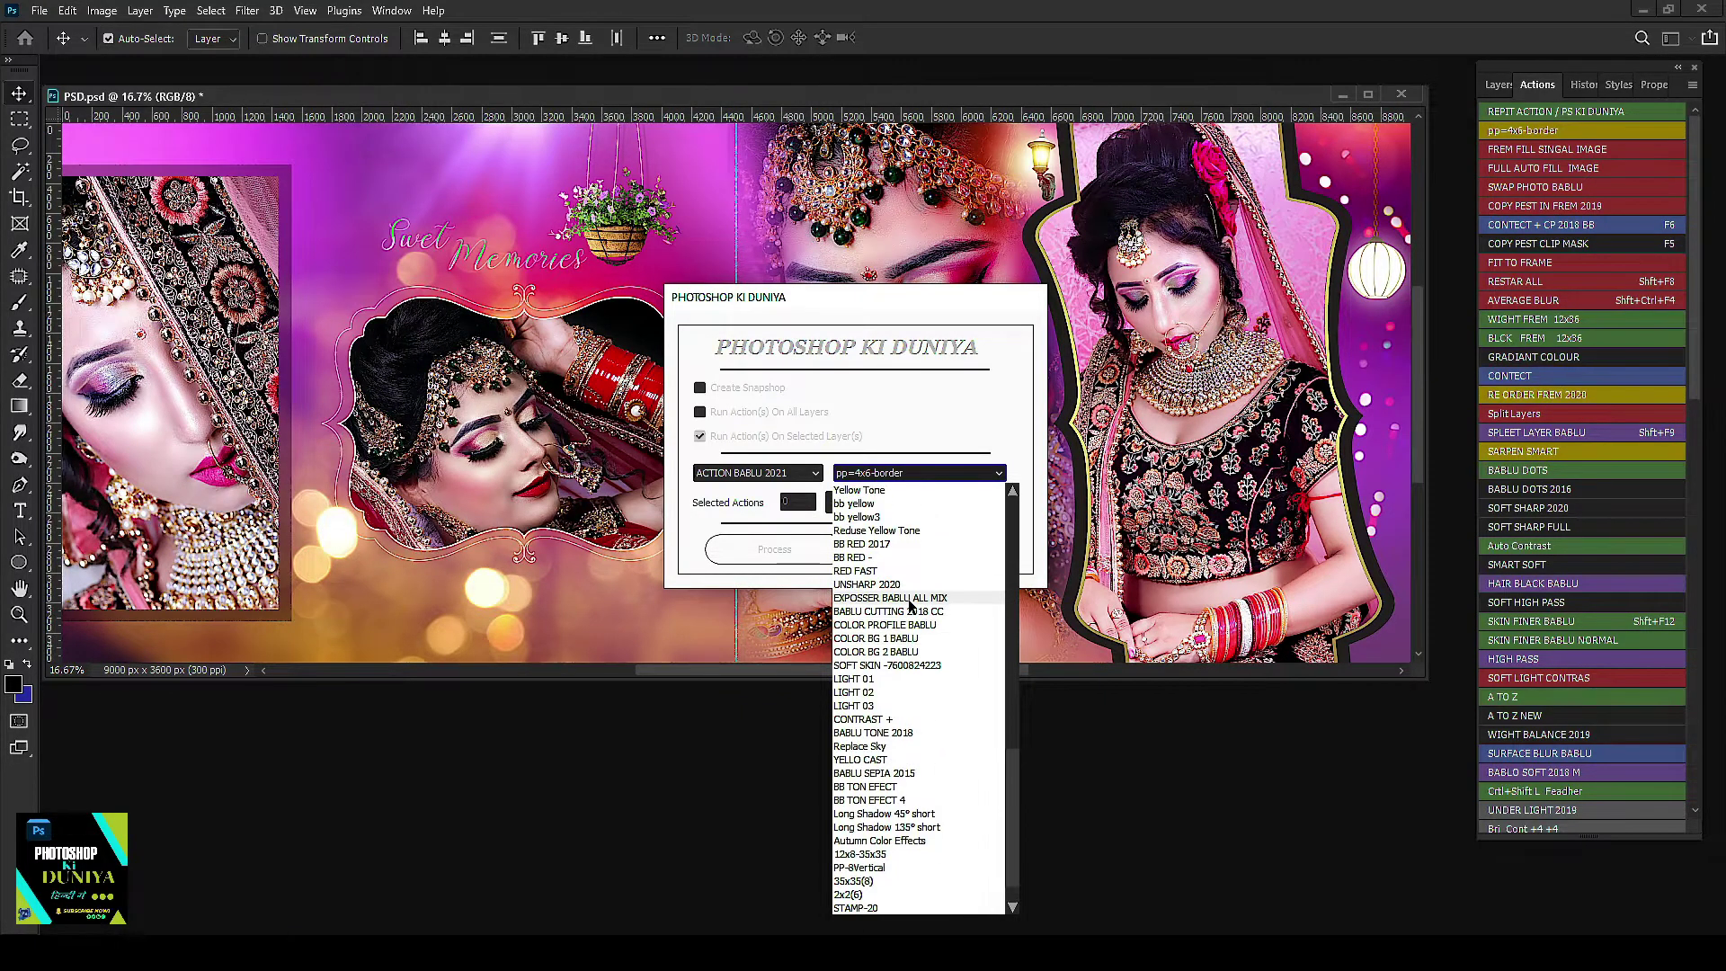
{"action": "scroll", "coordinate": [944, 613], "scroll_direction": "up", "scroll_amount": 9}
{"action": "scroll", "coordinate": [948, 612], "scroll_direction": "up", "scroll_amount": 2}
{"action": "scroll", "coordinate": [944, 609], "scroll_direction": "up", "scroll_amount": 2}
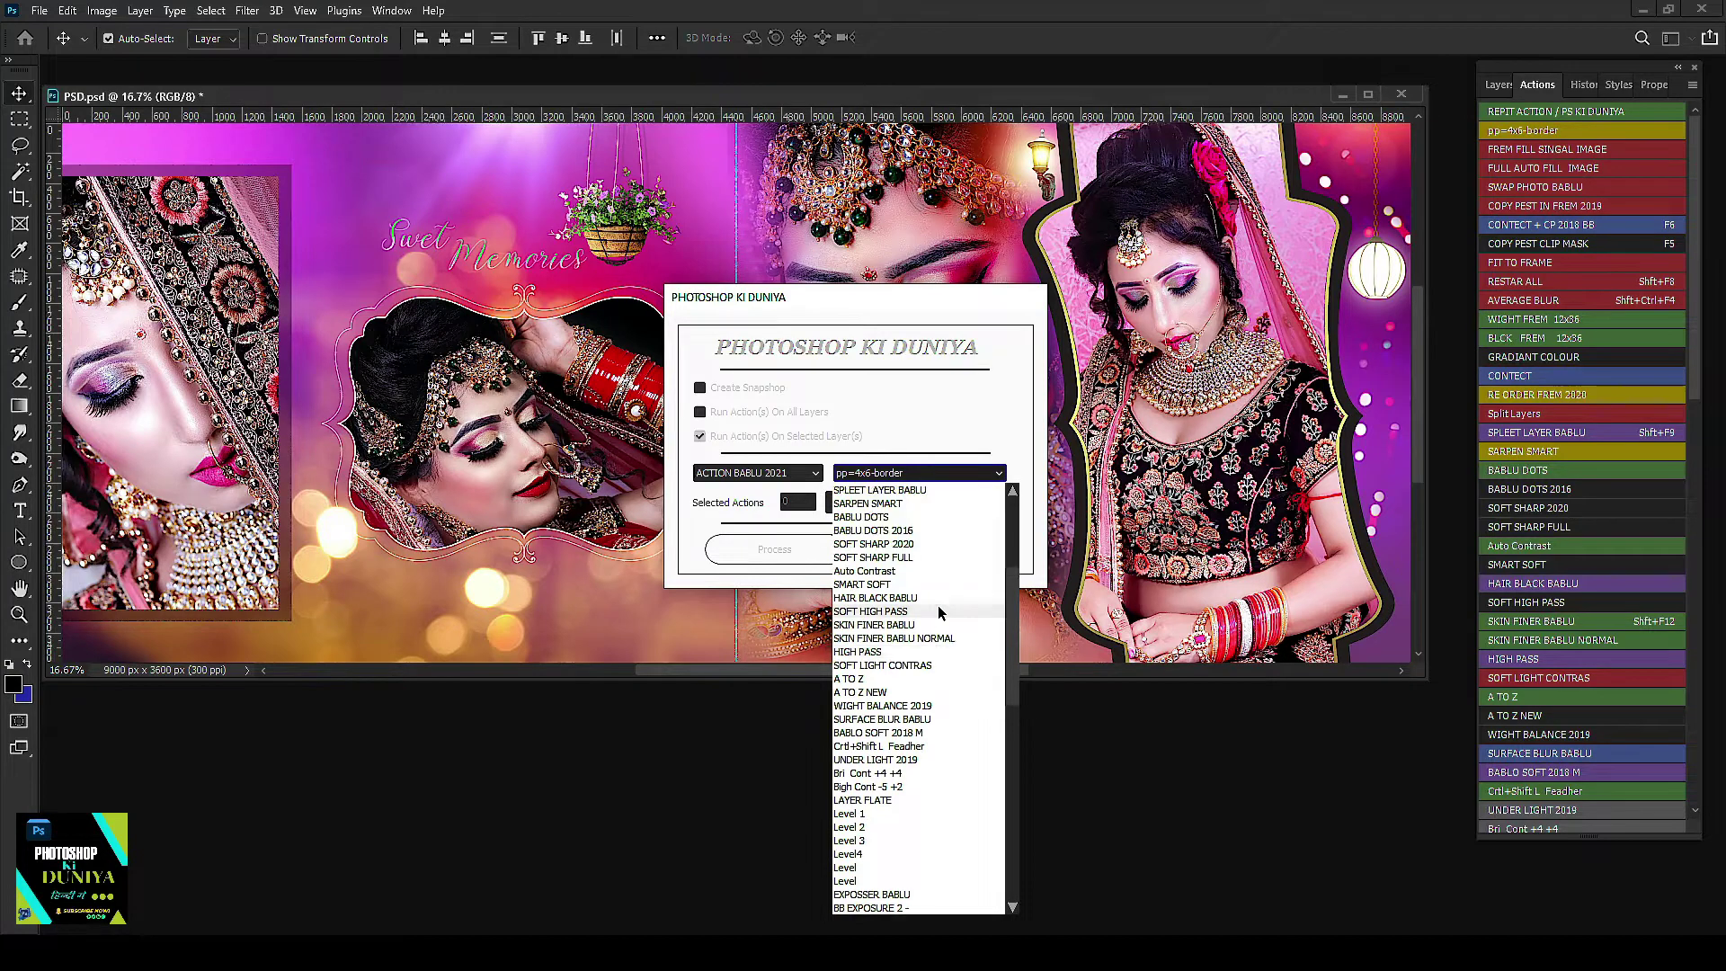
{"action": "scroll", "coordinate": [941, 608], "scroll_direction": "up", "scroll_amount": 2}
{"action": "scroll", "coordinate": [938, 604], "scroll_direction": "up", "scroll_amount": 2}
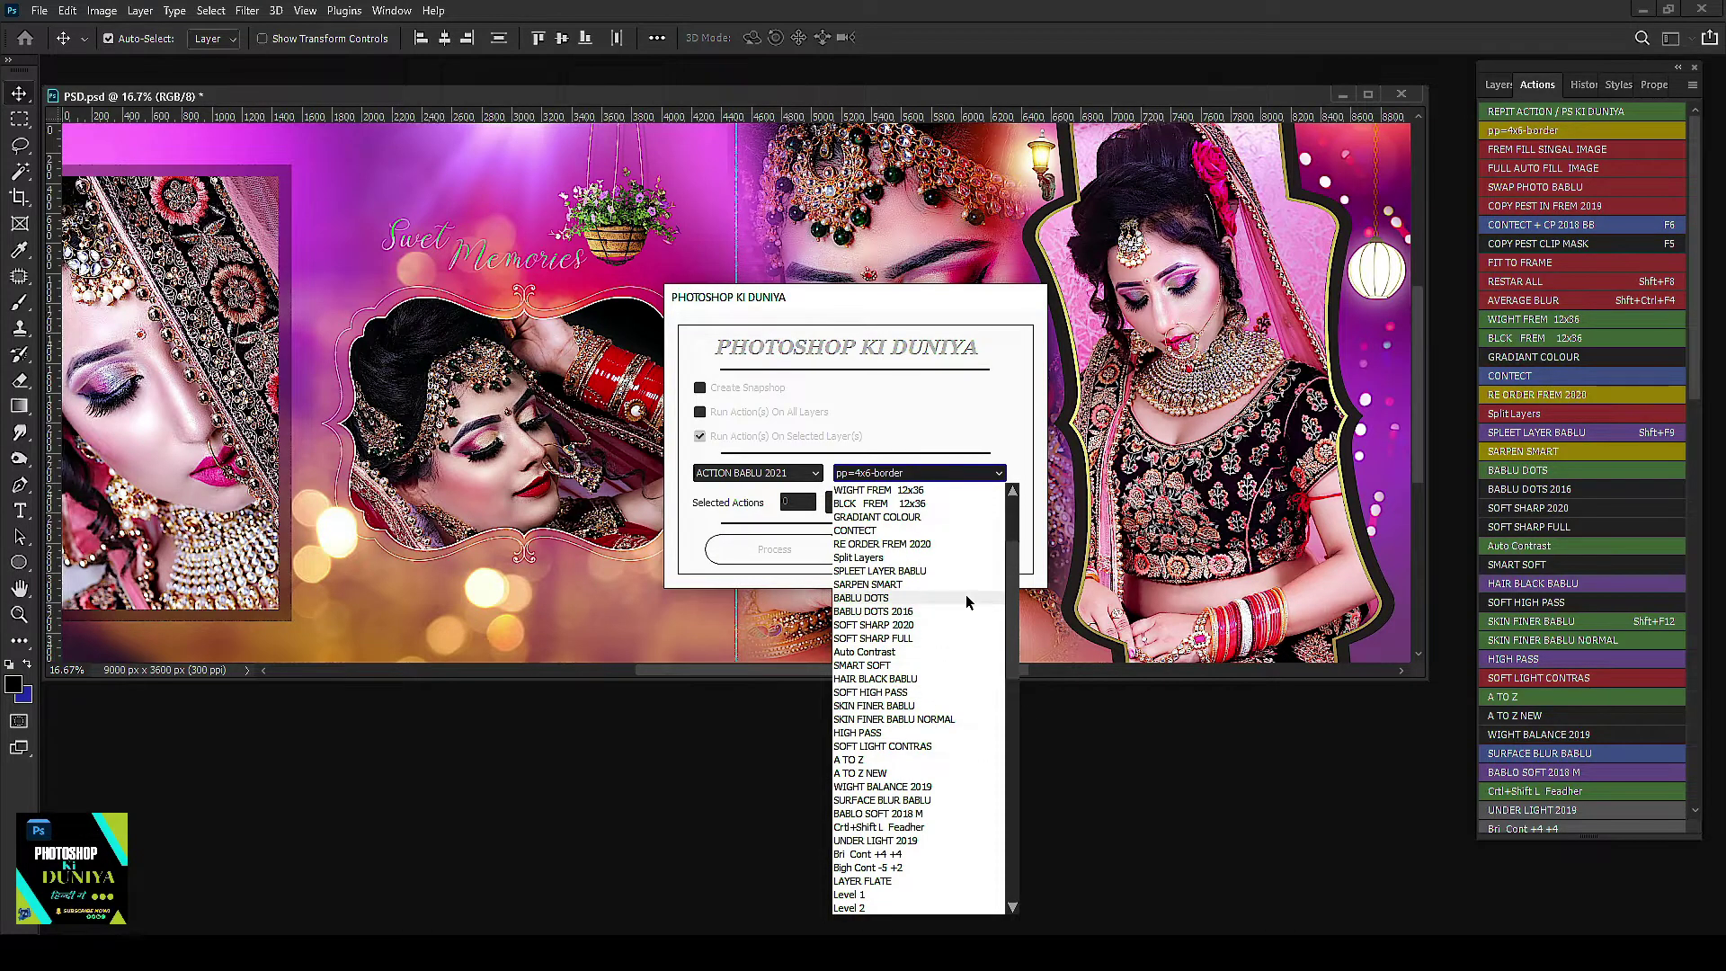
{"action": "scroll", "coordinate": [927, 606], "scroll_direction": "down", "scroll_amount": 2}
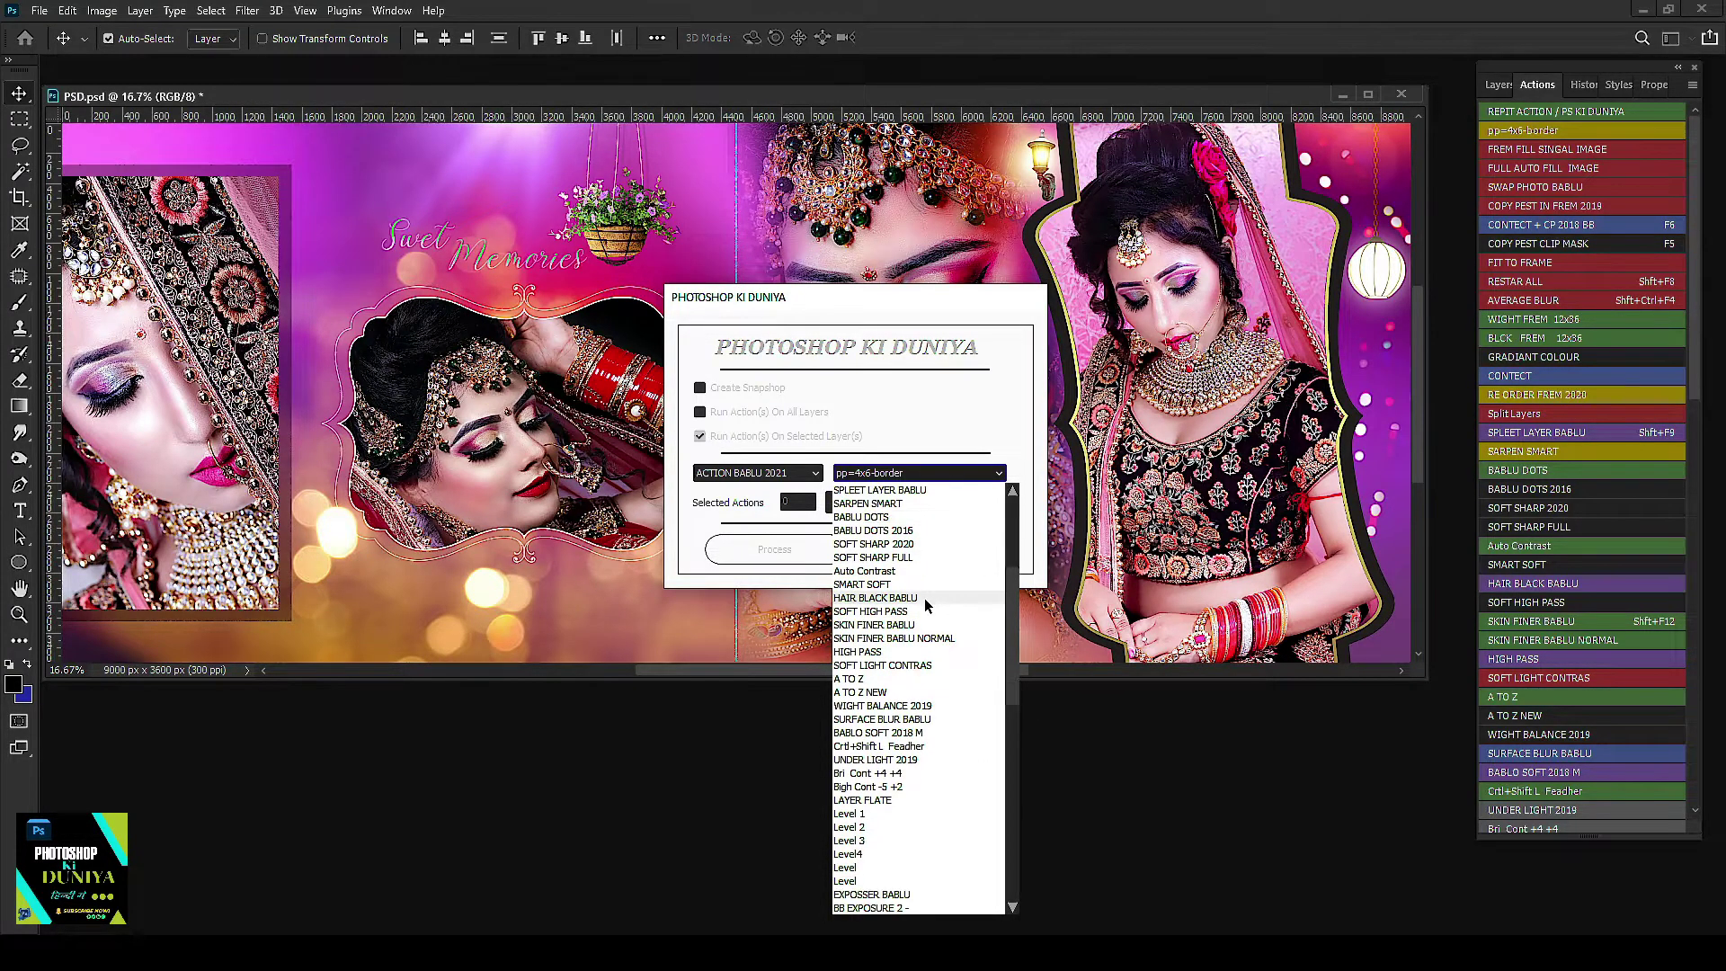
{"action": "scroll", "coordinate": [926, 606], "scroll_direction": "down", "scroll_amount": 6}
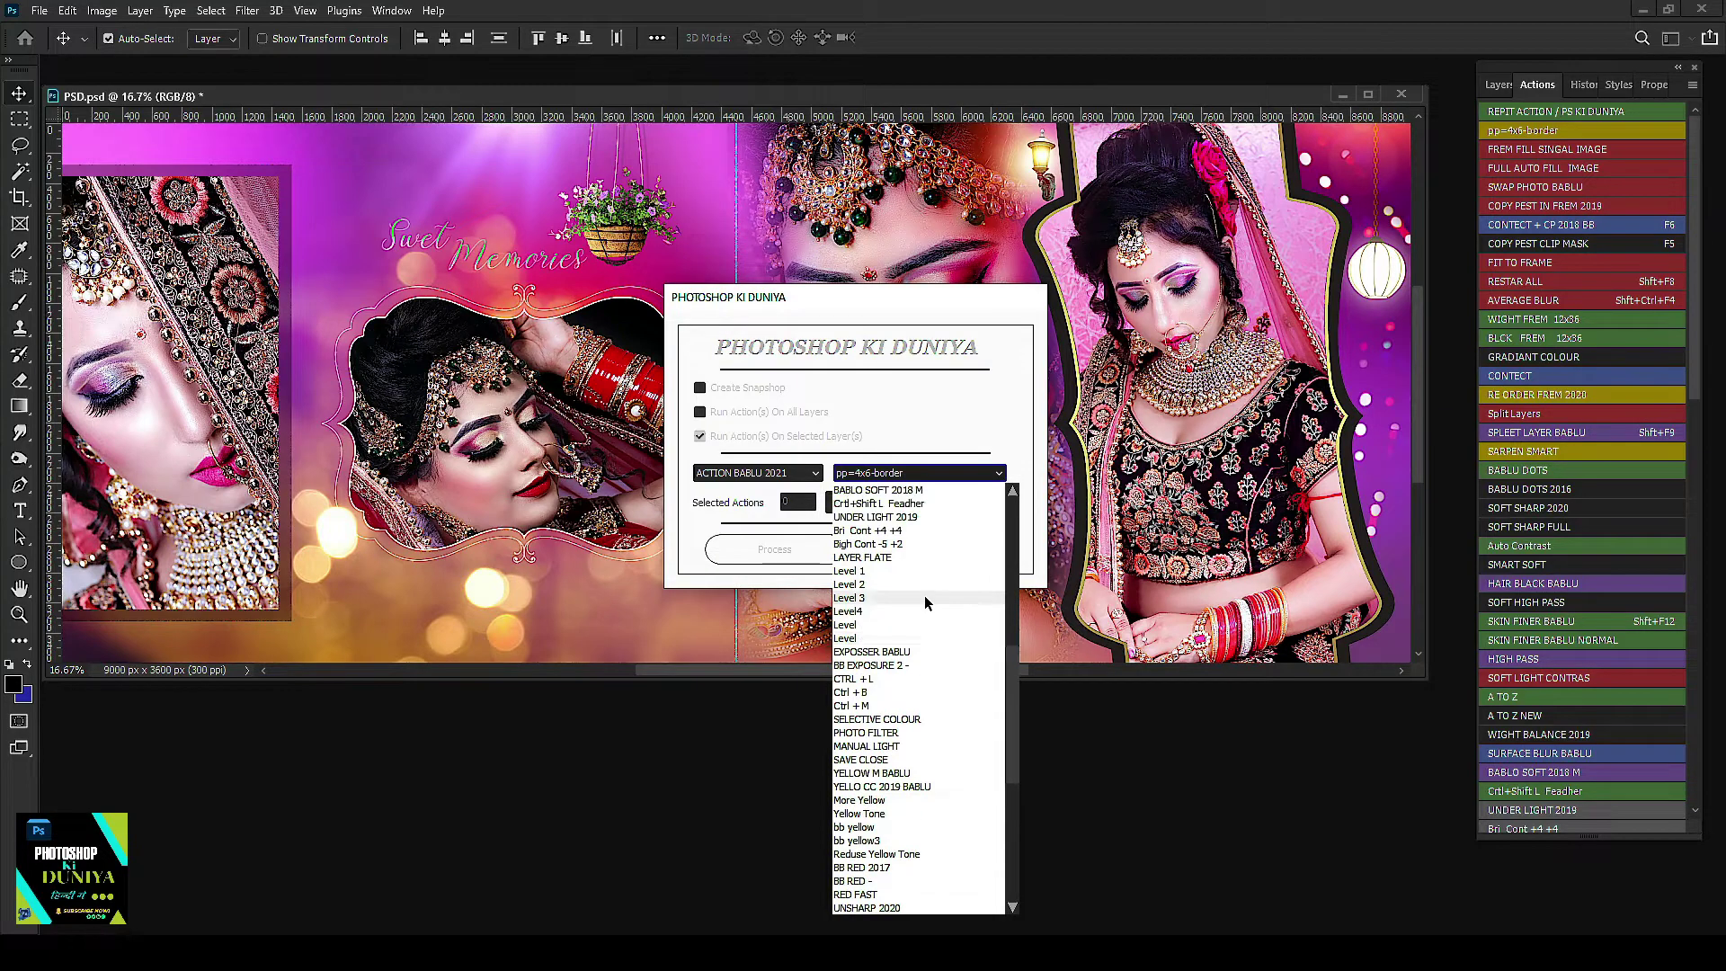
{"action": "left_click", "coordinate": [882, 680]}
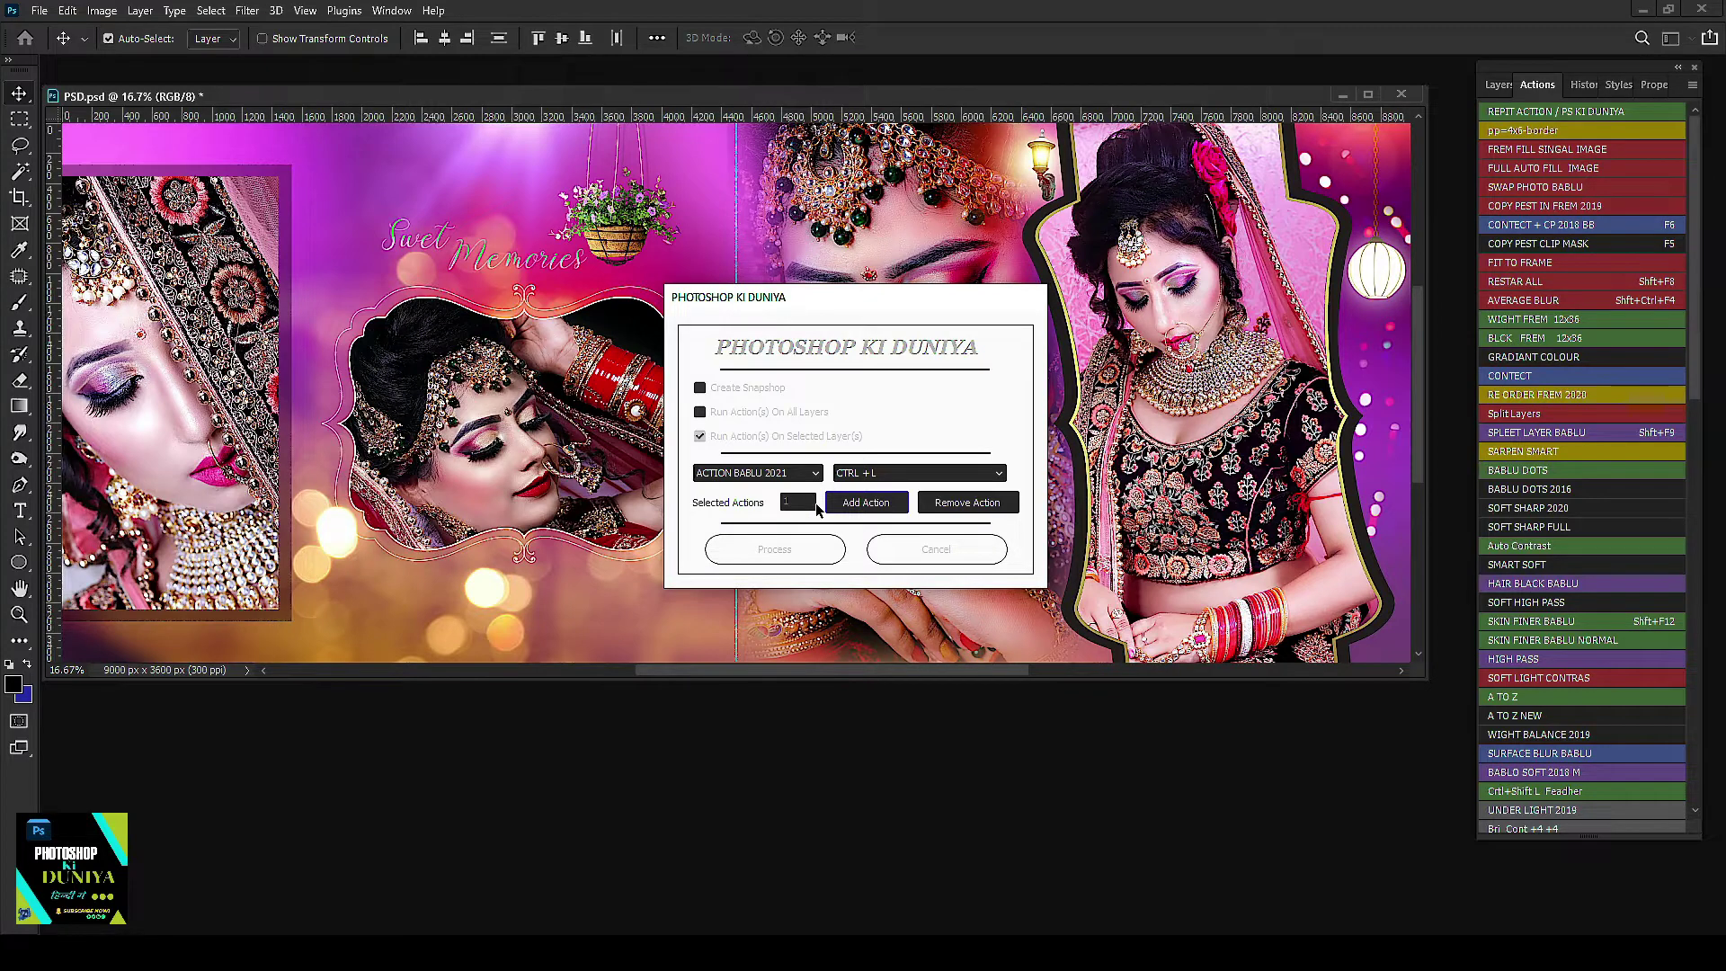
Step: Add the Ctrl + B action to the queue and select Ctrl + M next
{"action": "left_click", "coordinate": [910, 473]}
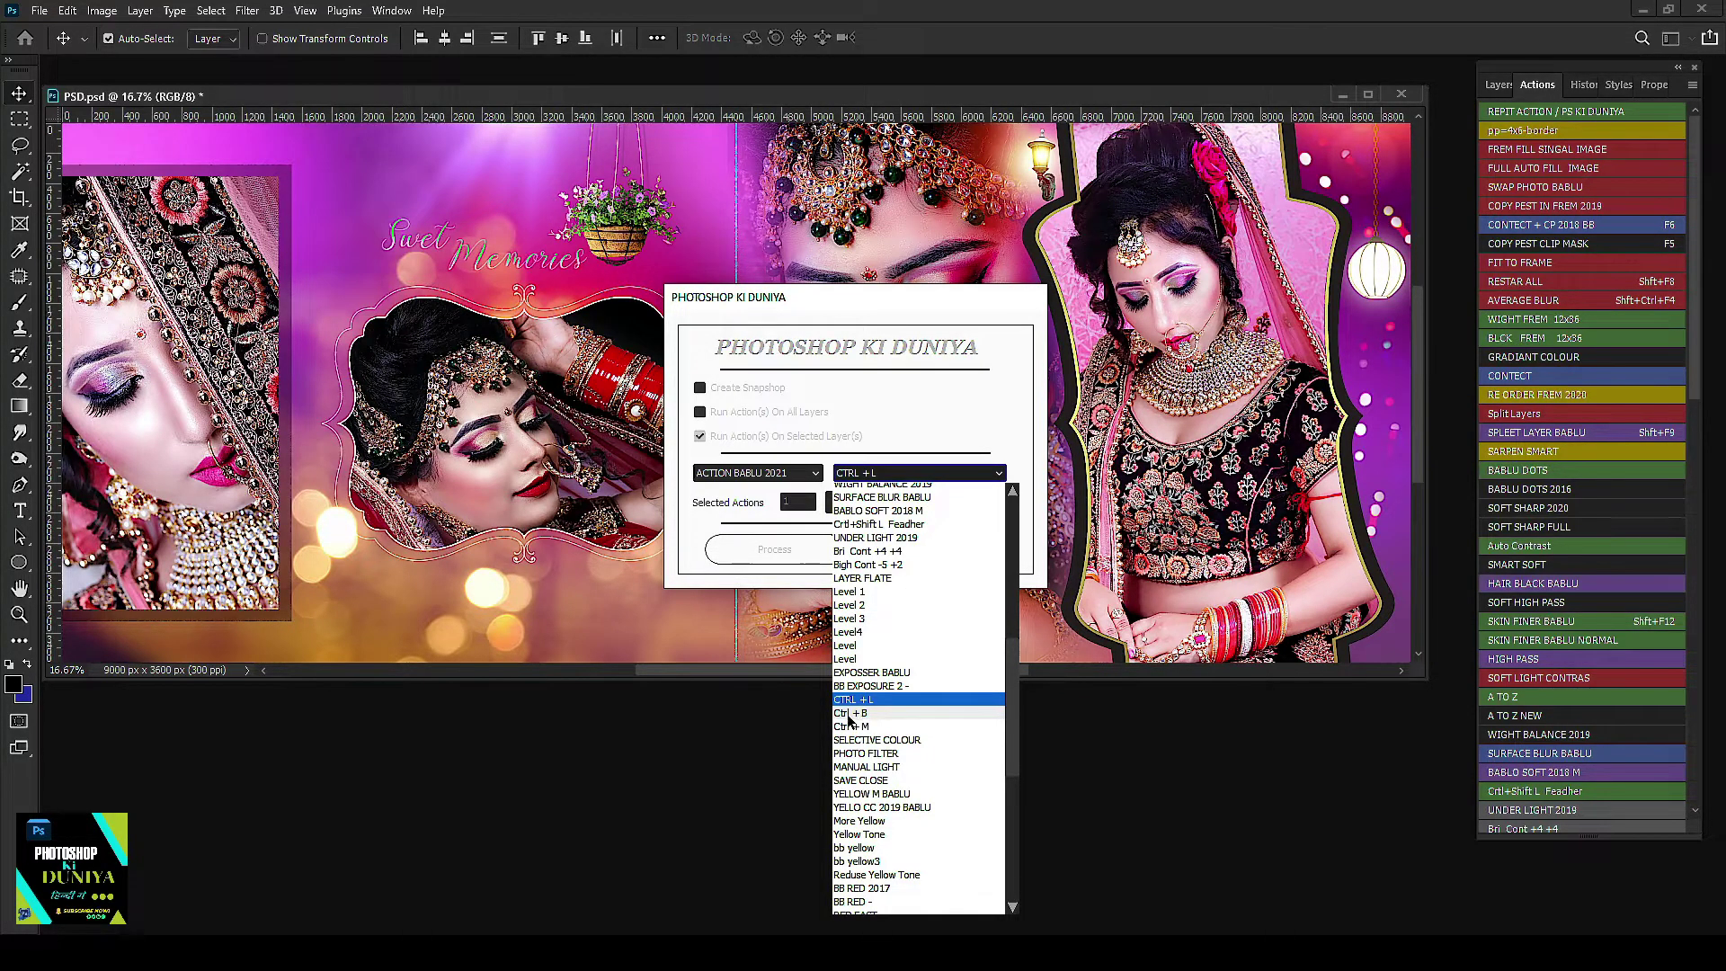
{"action": "left_click", "coordinate": [873, 715]}
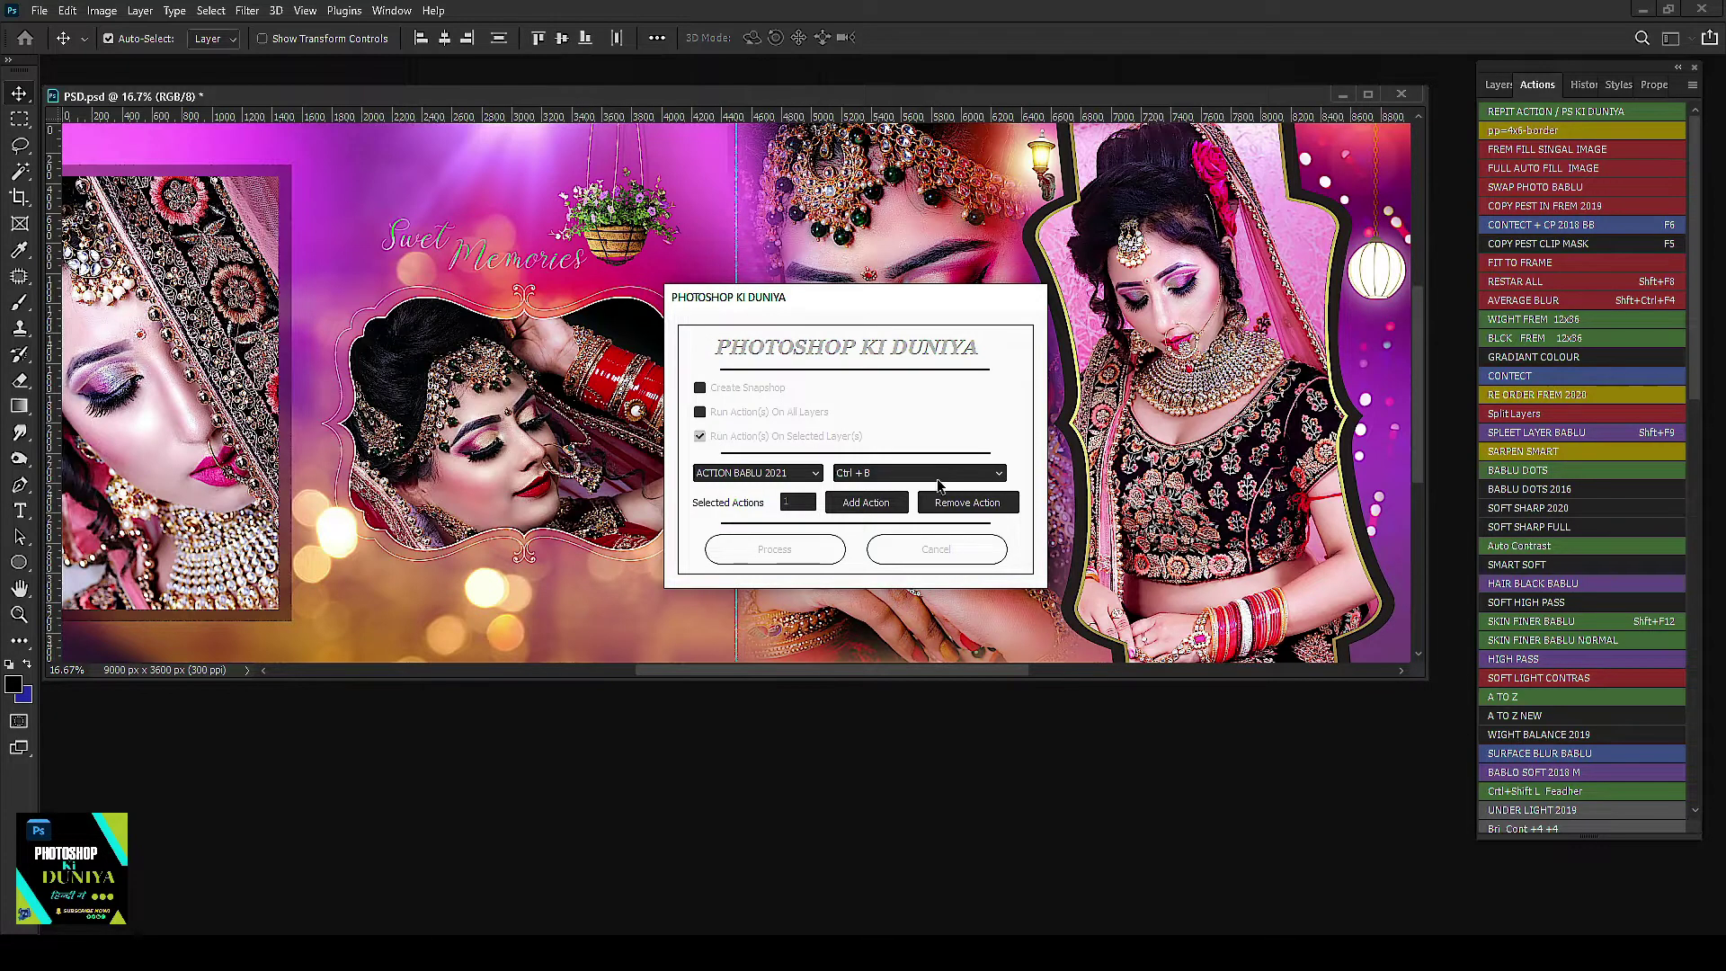
{"action": "left_click", "coordinate": [938, 479]}
{"action": "left_click", "coordinate": [872, 505]}
{"action": "left_click", "coordinate": [895, 474]}
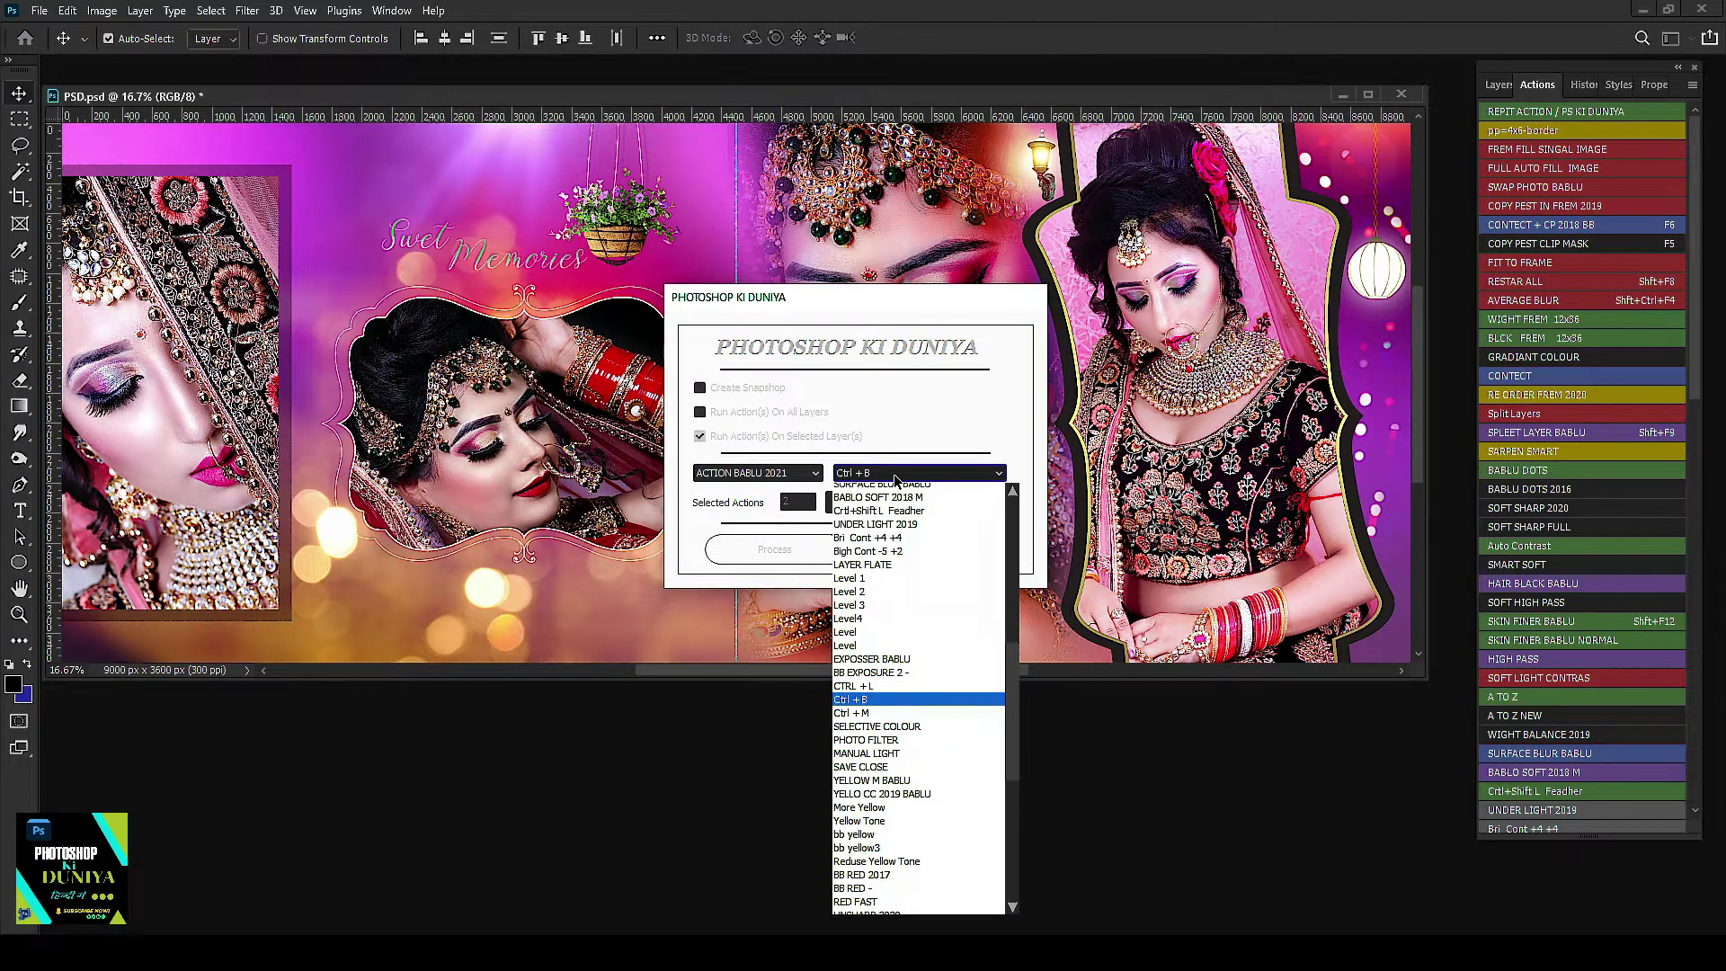
{"action": "left_click", "coordinate": [866, 715]}
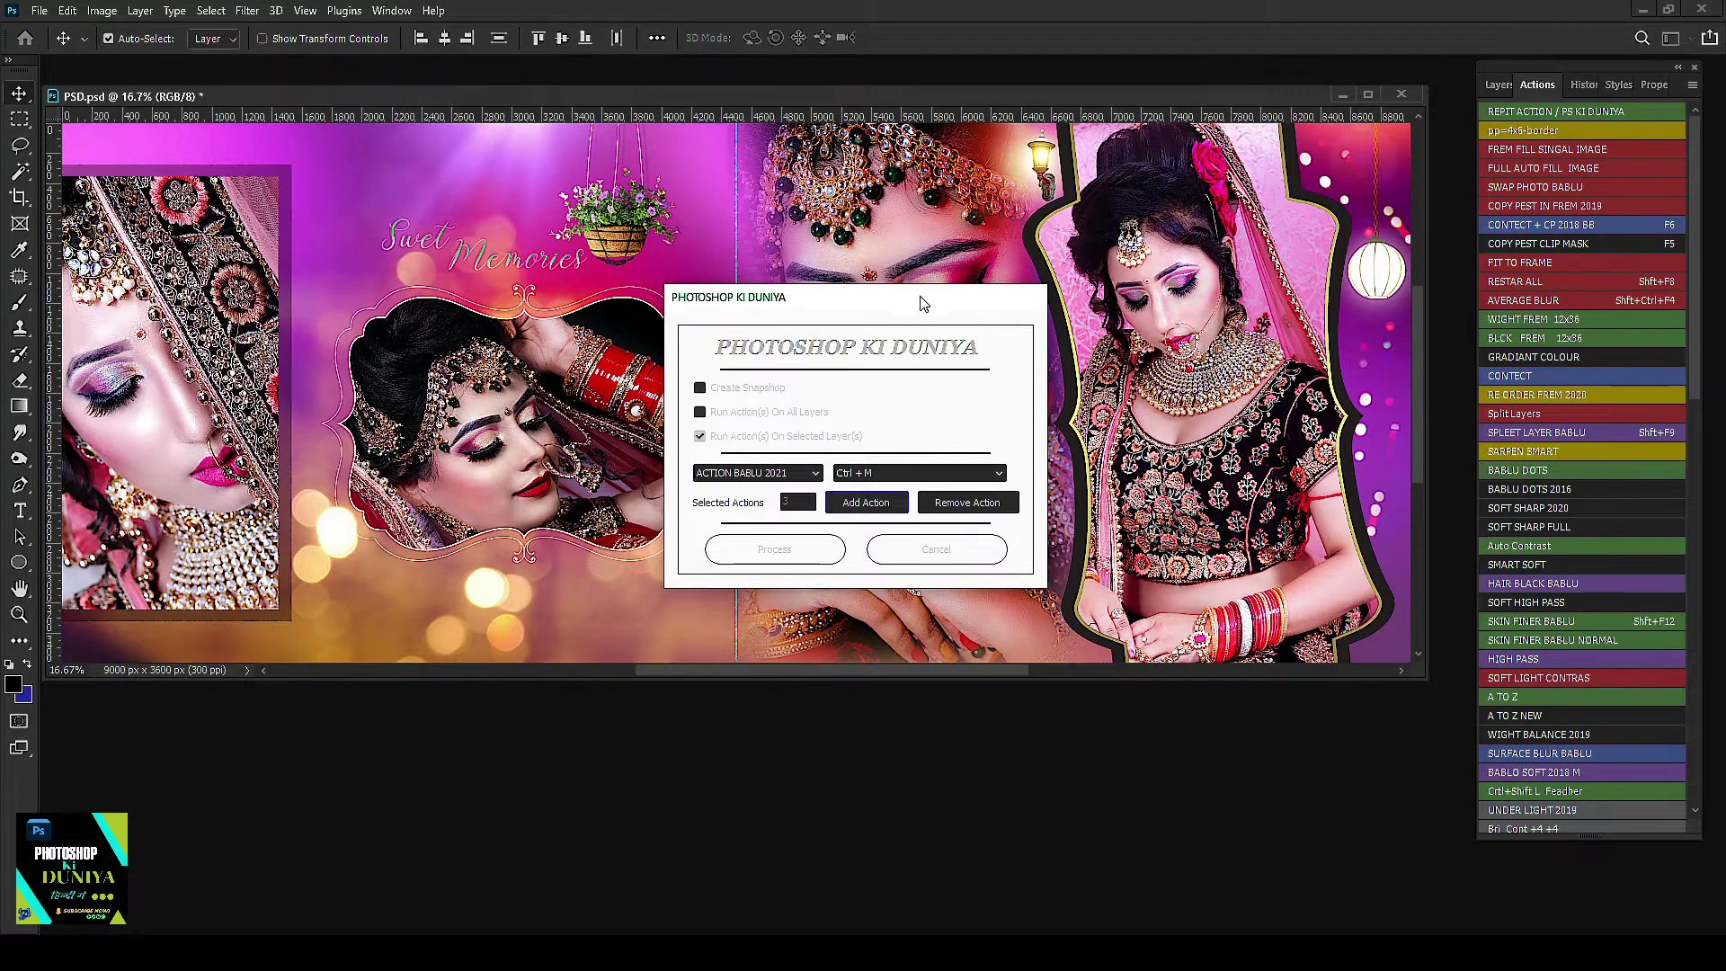
{"action": "left_click_drag", "start_coordinate": [902, 298], "coordinate": [964, 267]}
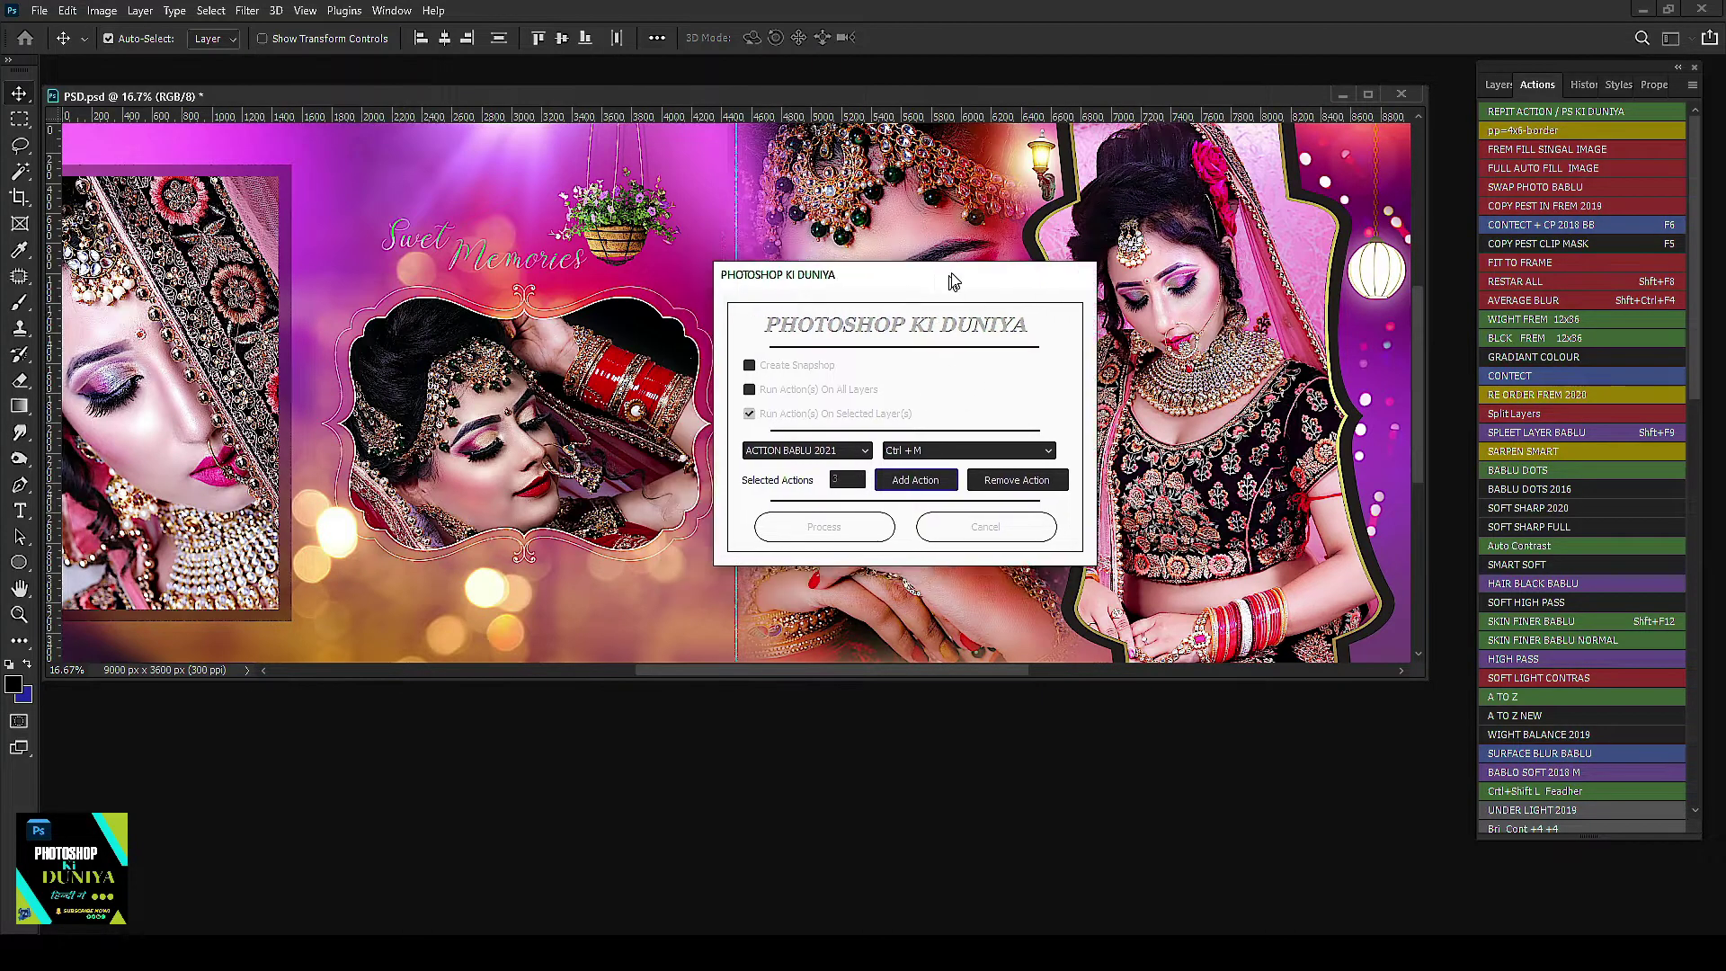
Step: Process the queued actions and, in Levels, raise RGB shadows with midtones at 1.51
{"action": "left_click", "coordinate": [843, 525]}
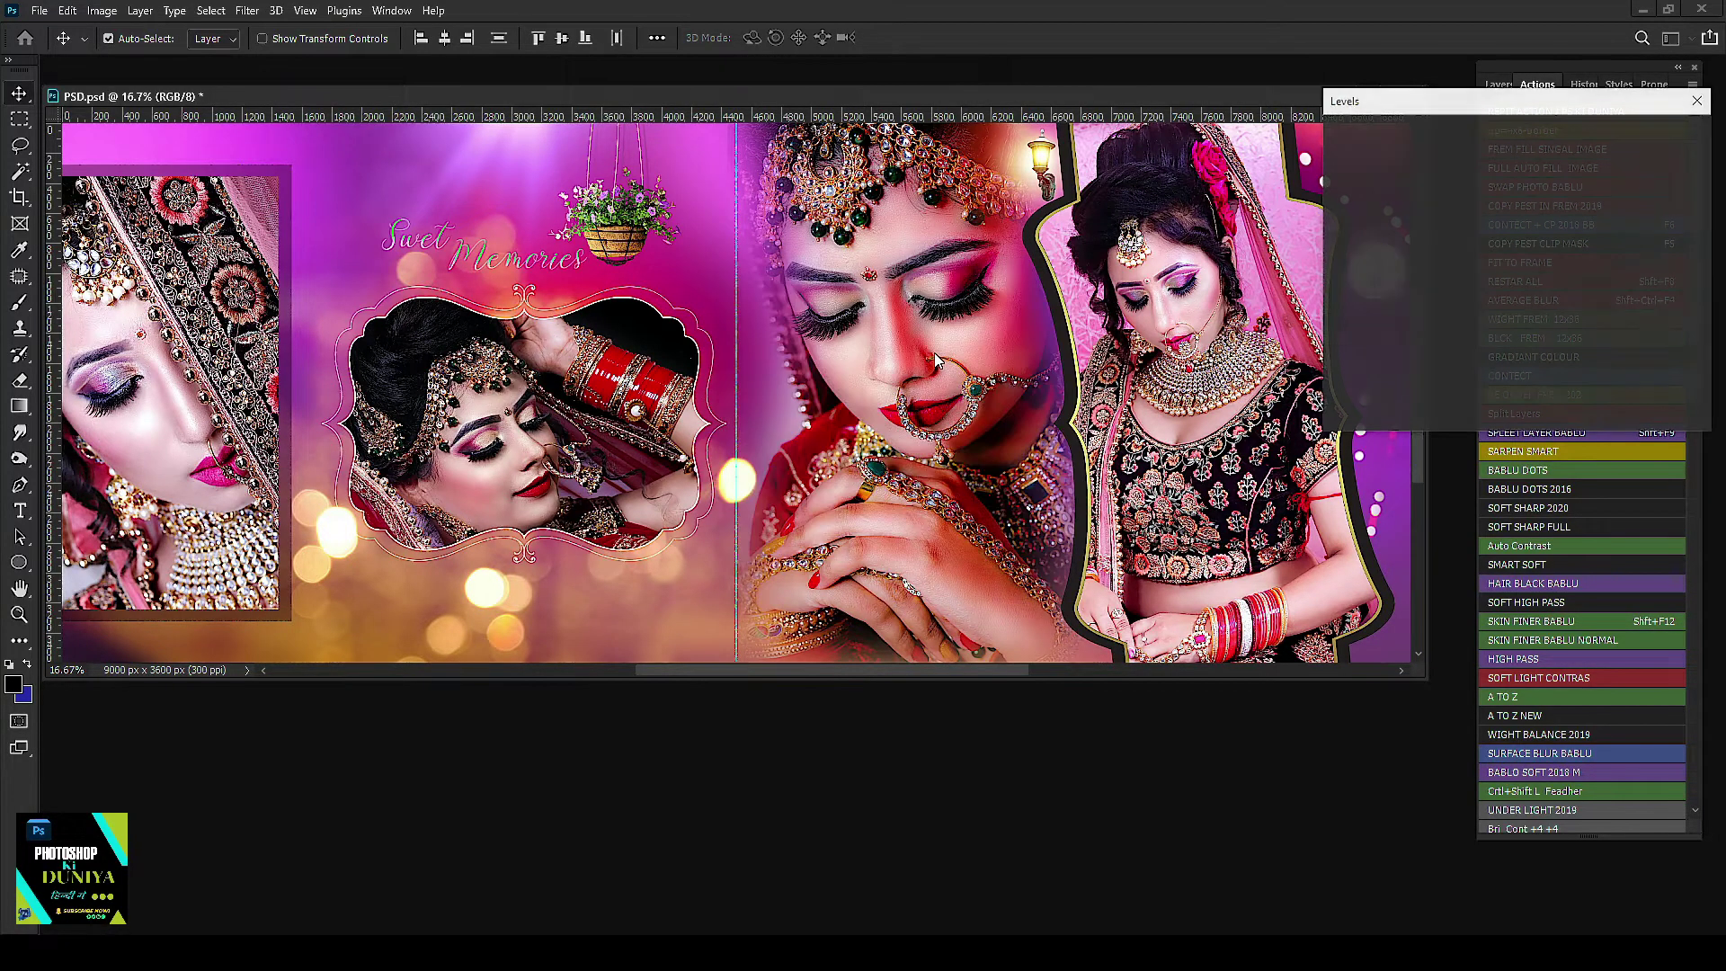
{"action": "mouse_move", "coordinate": [1322, 147]}
{"action": "left_mouse_down"}
{"action": "mouse_move", "coordinate": [836, 542]}
{"action": "mouse_move", "coordinate": [715, 453]}
{"action": "mouse_move", "coordinate": [842, 340]}
{"action": "mouse_move", "coordinate": [822, 414]}
{"action": "left_mouse_up"}
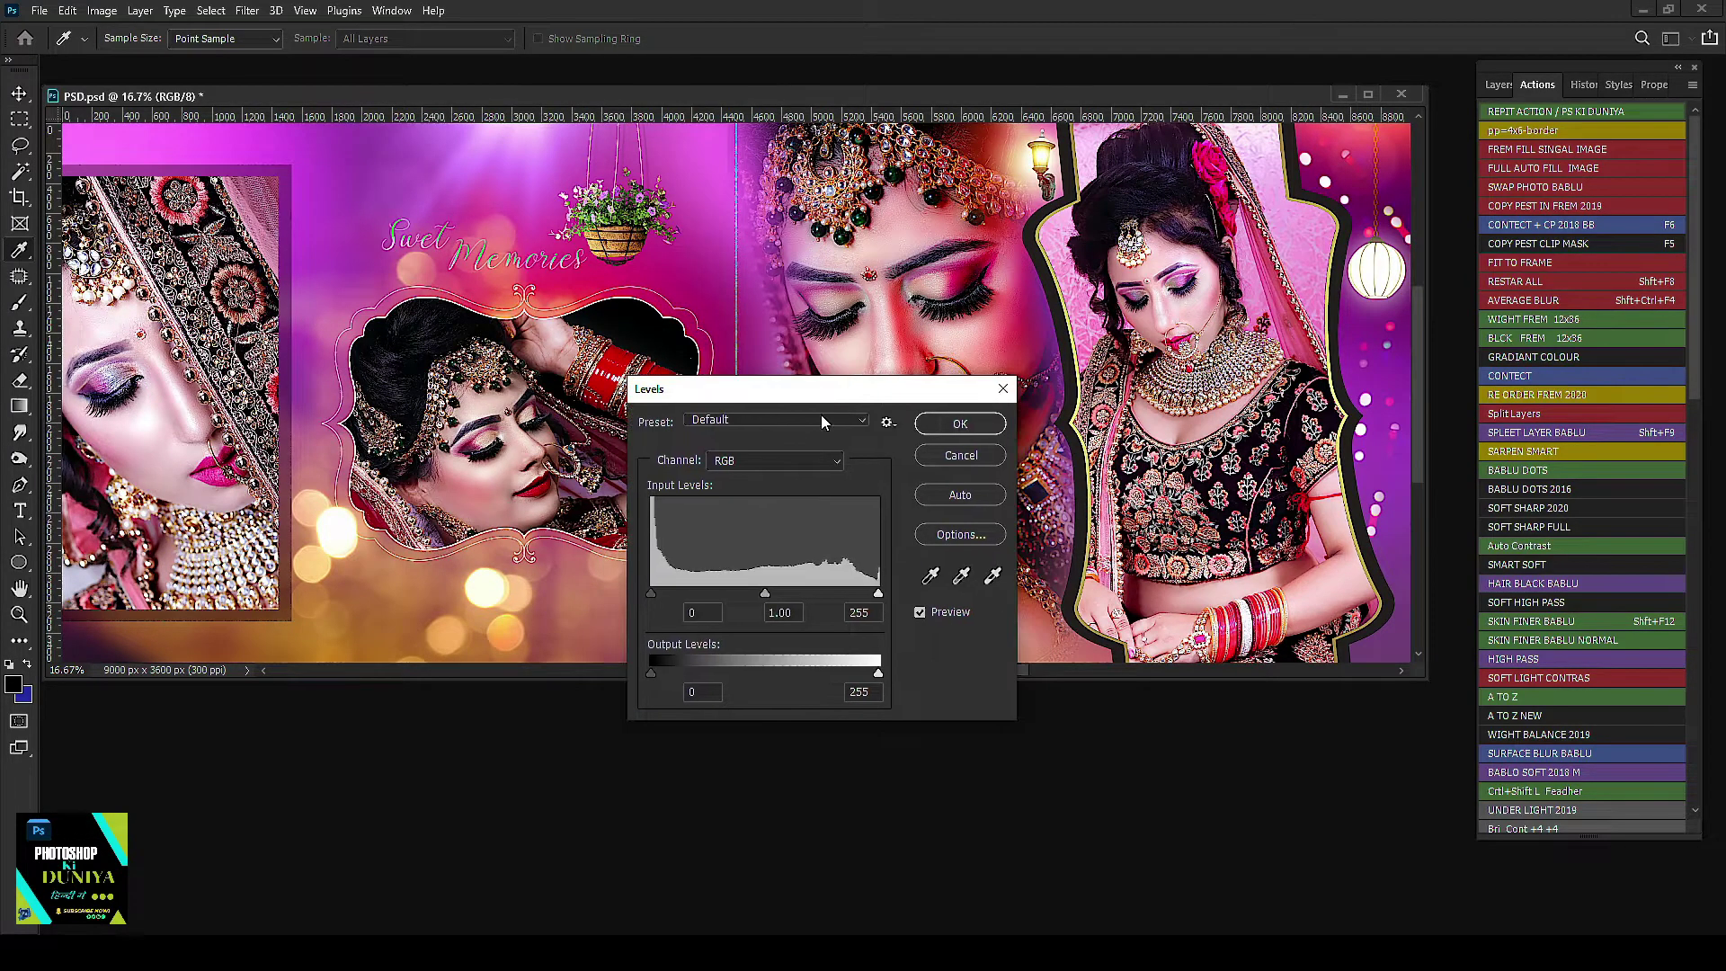
{"action": "left_click", "coordinate": [777, 422]}
{"action": "left_click", "coordinate": [752, 462]}
{"action": "left_click", "coordinate": [752, 461]}
{"action": "left_click_drag", "start_coordinate": [652, 594], "coordinate": [751, 595]}
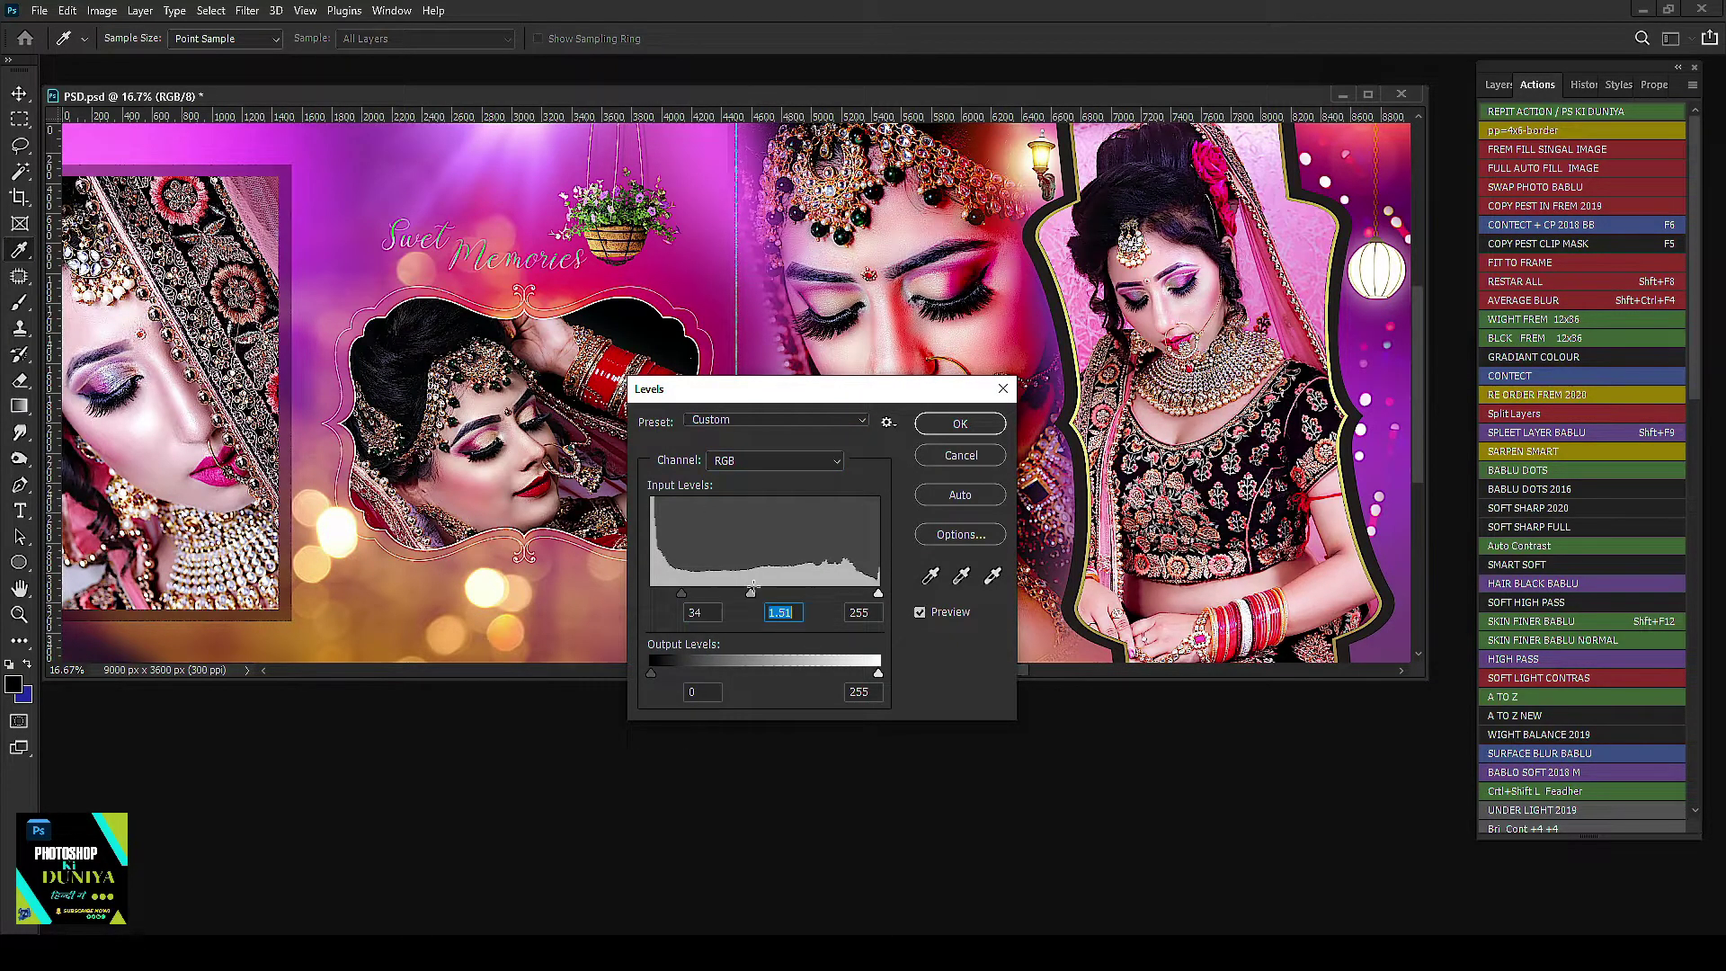
{"action": "mouse_move", "coordinate": [822, 398]}
{"action": "left_mouse_down"}
{"action": "mouse_move", "coordinate": [1373, 325]}
{"action": "mouse_move", "coordinate": [1421, 205]}
{"action": "left_mouse_up"}
Step: Set Green output black to 22 and RGB input black to 47 in Levels
{"action": "left_click", "coordinate": [1367, 272]}
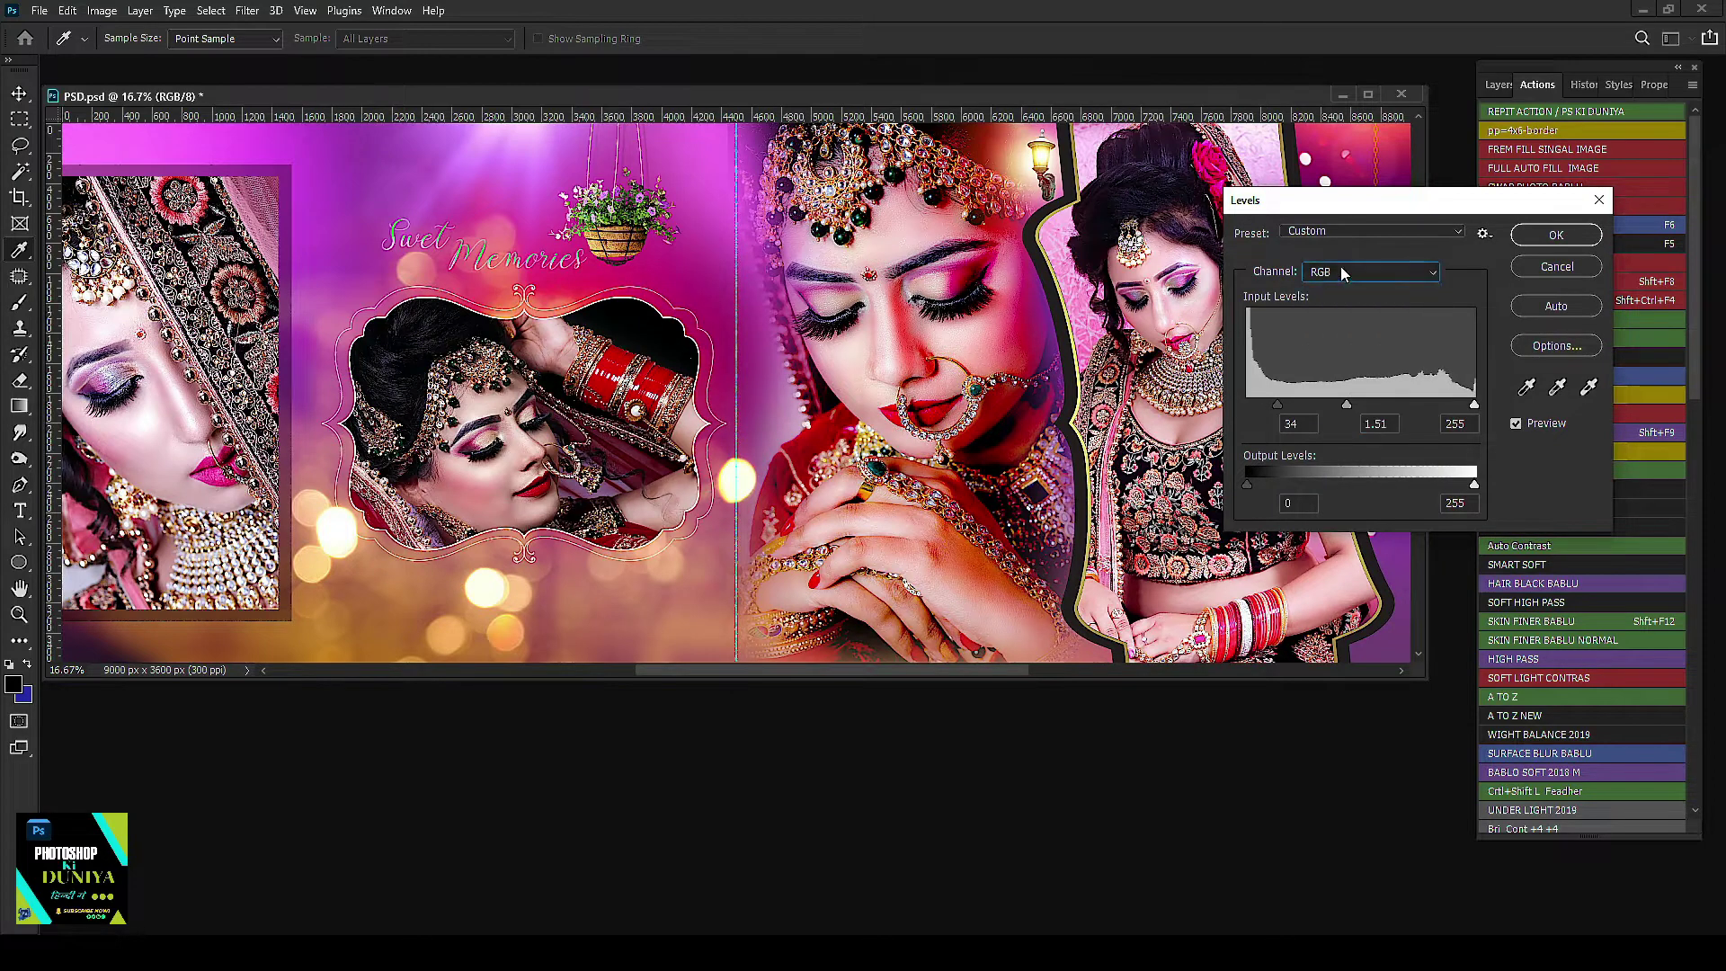
{"action": "left_click", "coordinate": [1371, 272]}
{"action": "left_click", "coordinate": [1335, 303]}
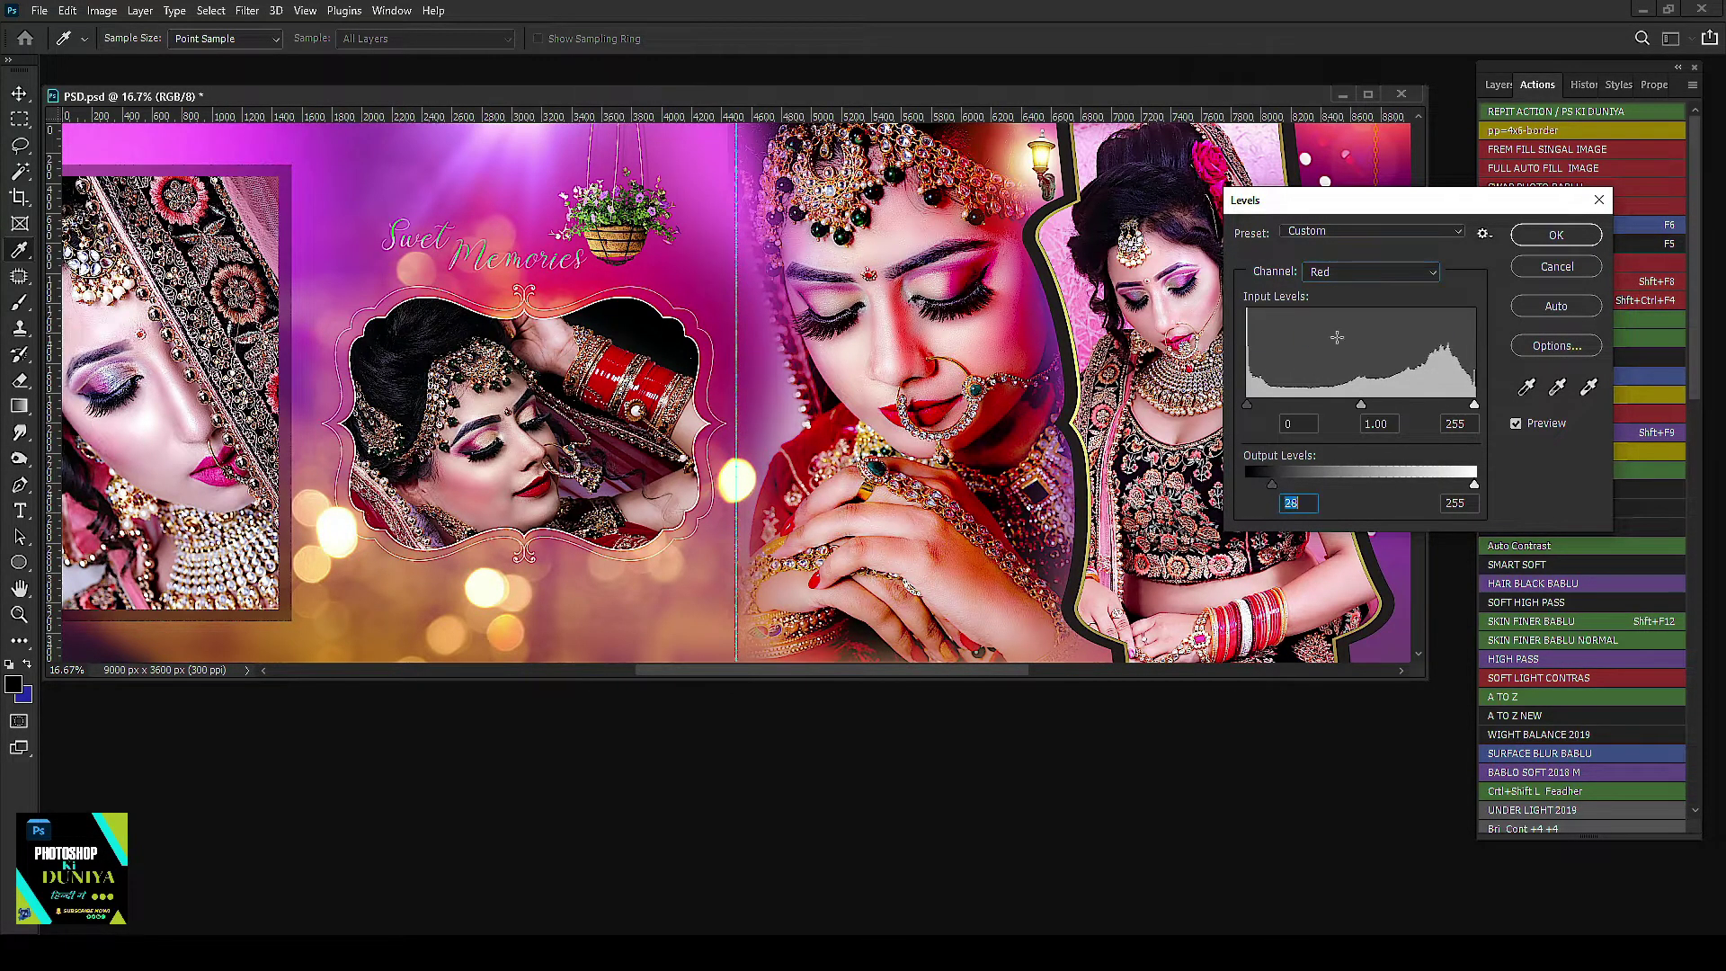
{"action": "left_click", "coordinate": [1372, 272]}
{"action": "left_click", "coordinate": [1333, 320]}
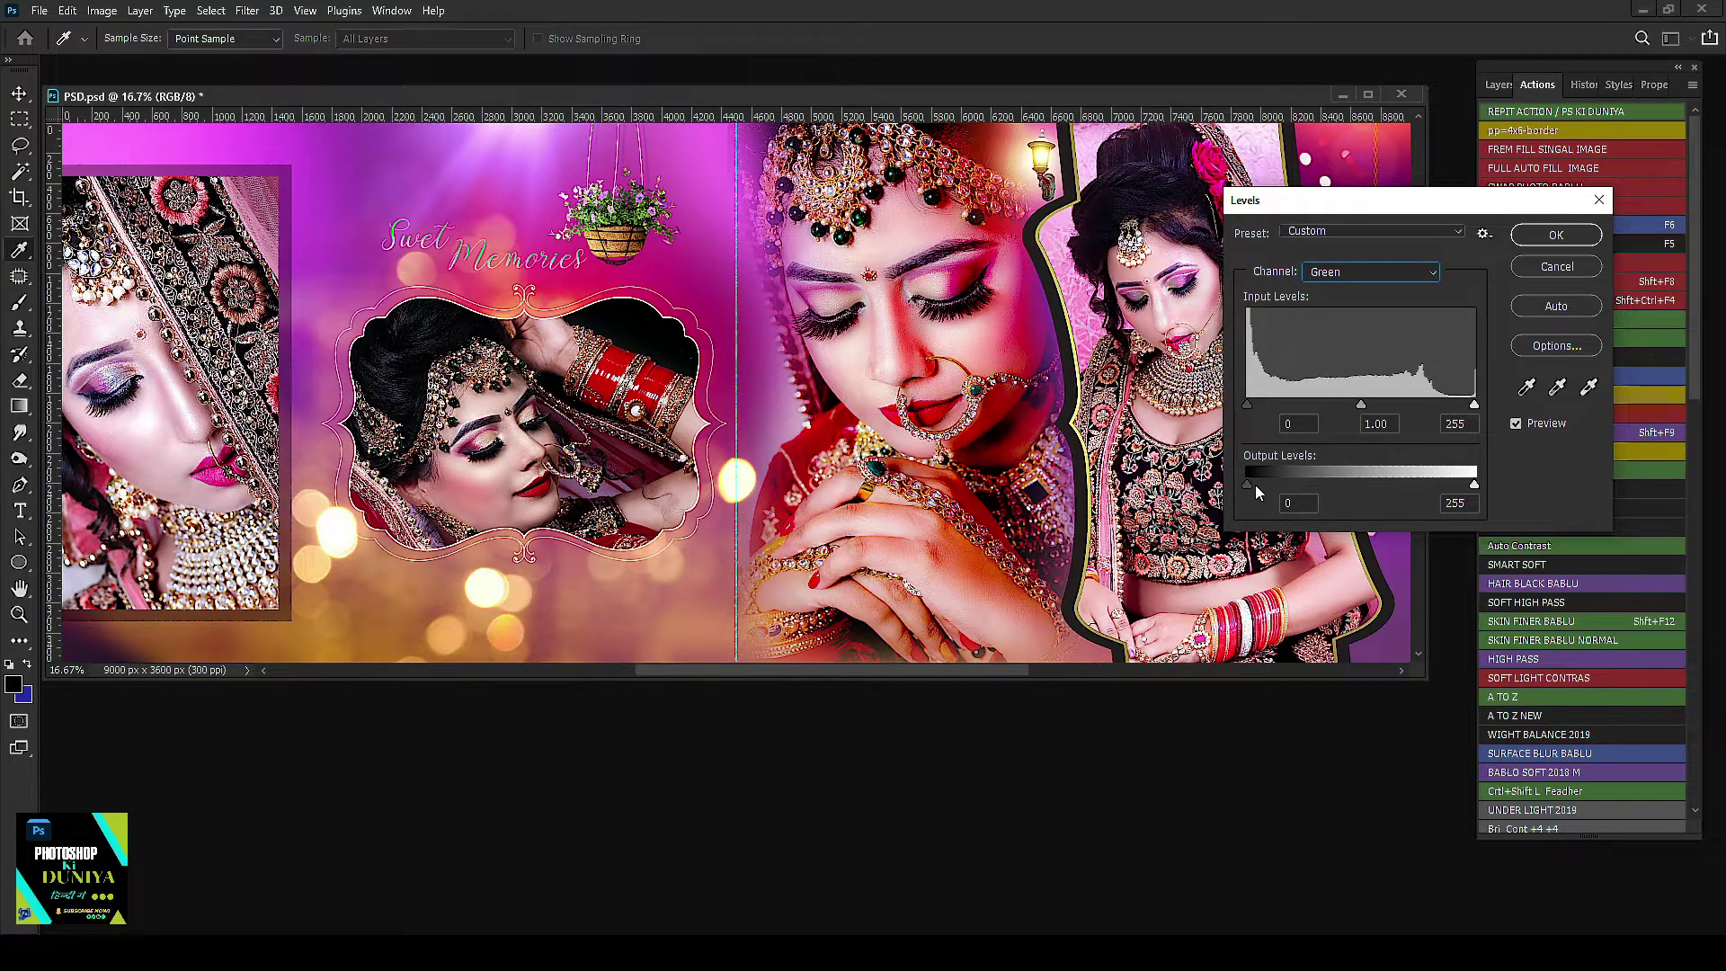
{"action": "left_click_drag", "start_coordinate": [1255, 484], "coordinate": [1267, 484]}
{"action": "left_click", "coordinate": [1336, 269]}
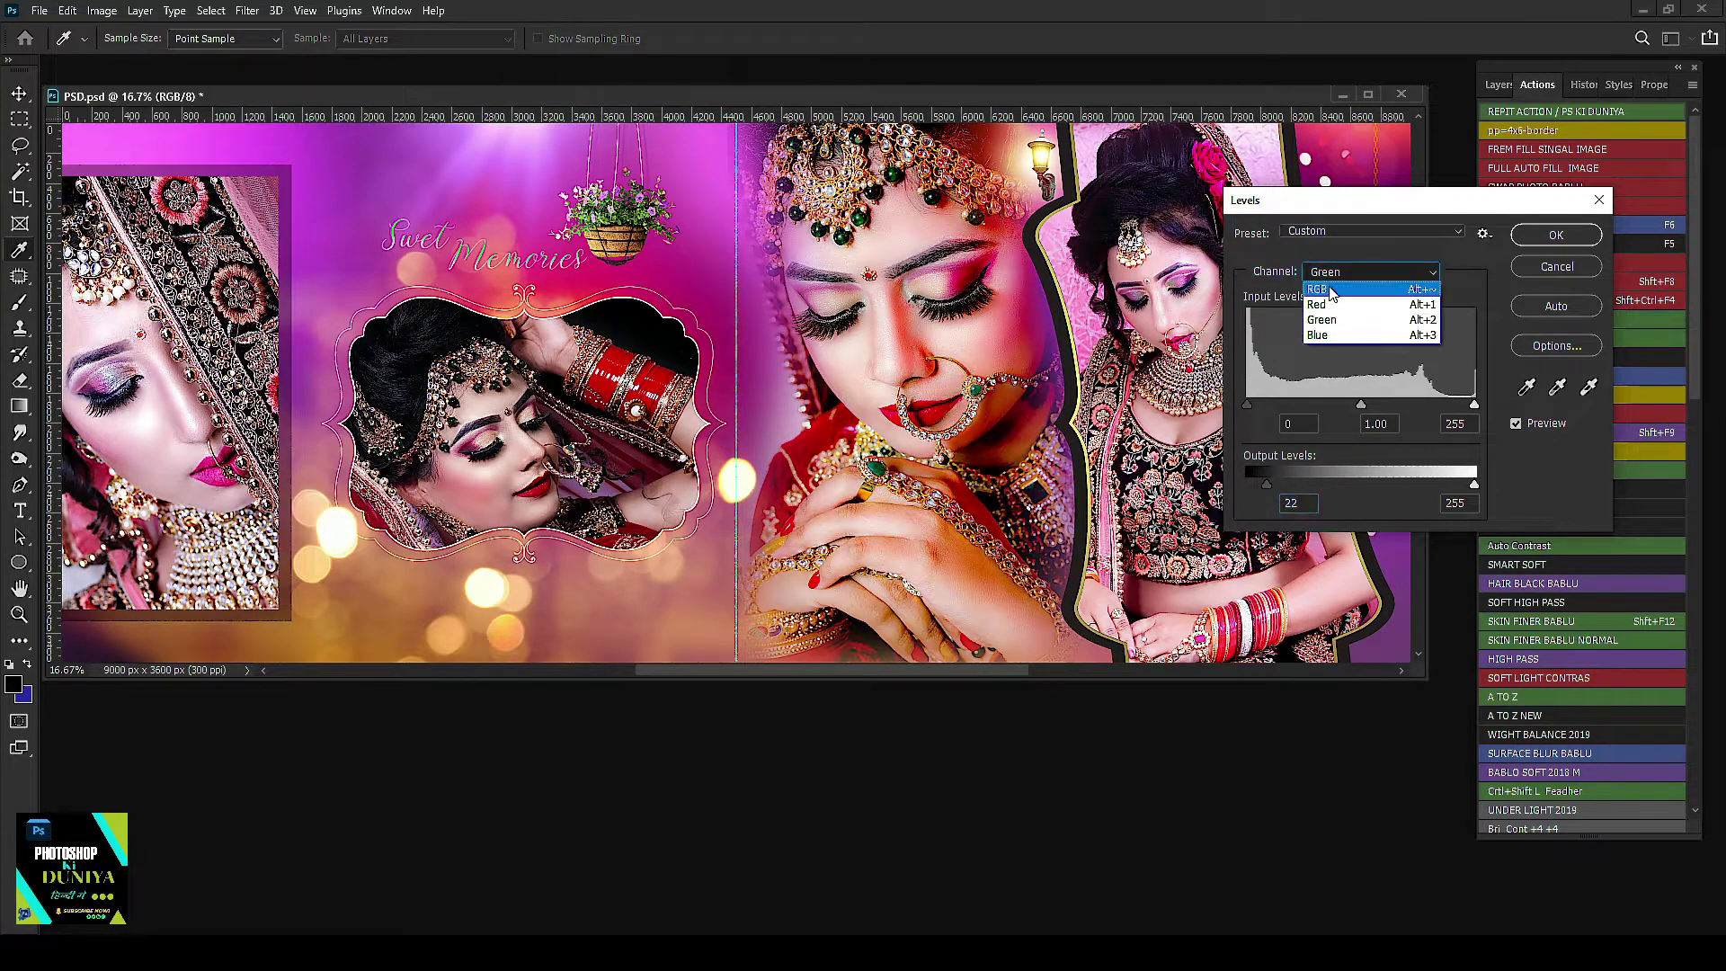
{"action": "left_click", "coordinate": [1329, 286]}
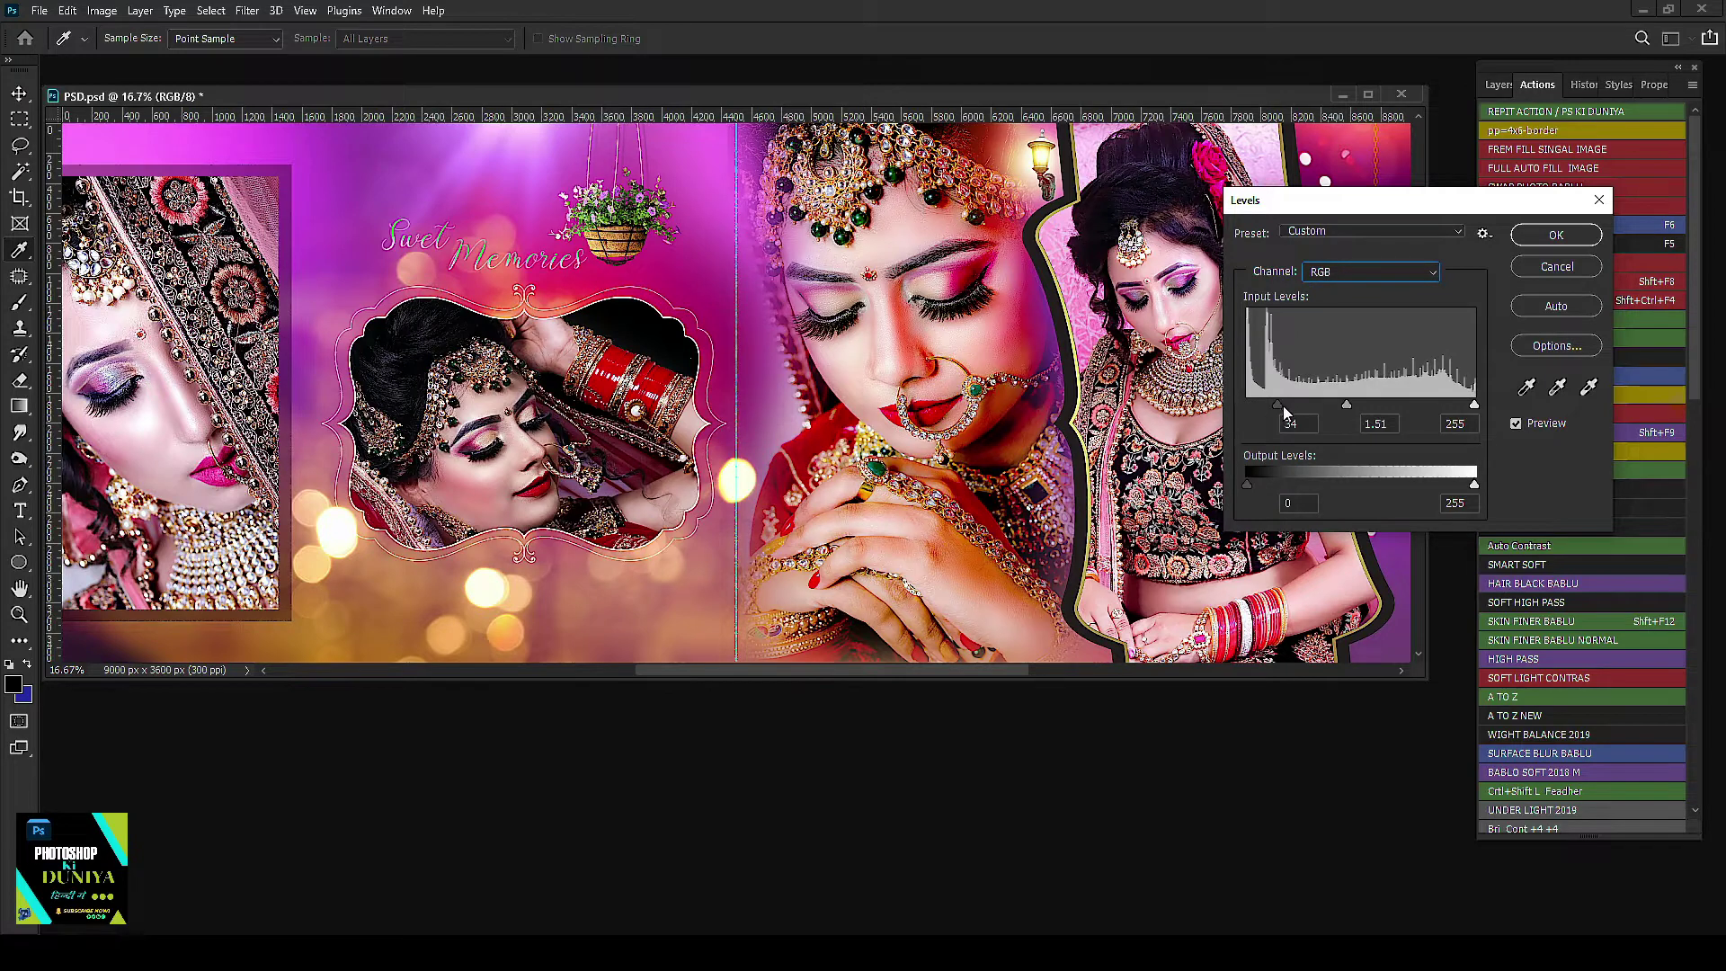
{"action": "left_click_drag", "start_coordinate": [1284, 408], "coordinate": [1295, 408]}
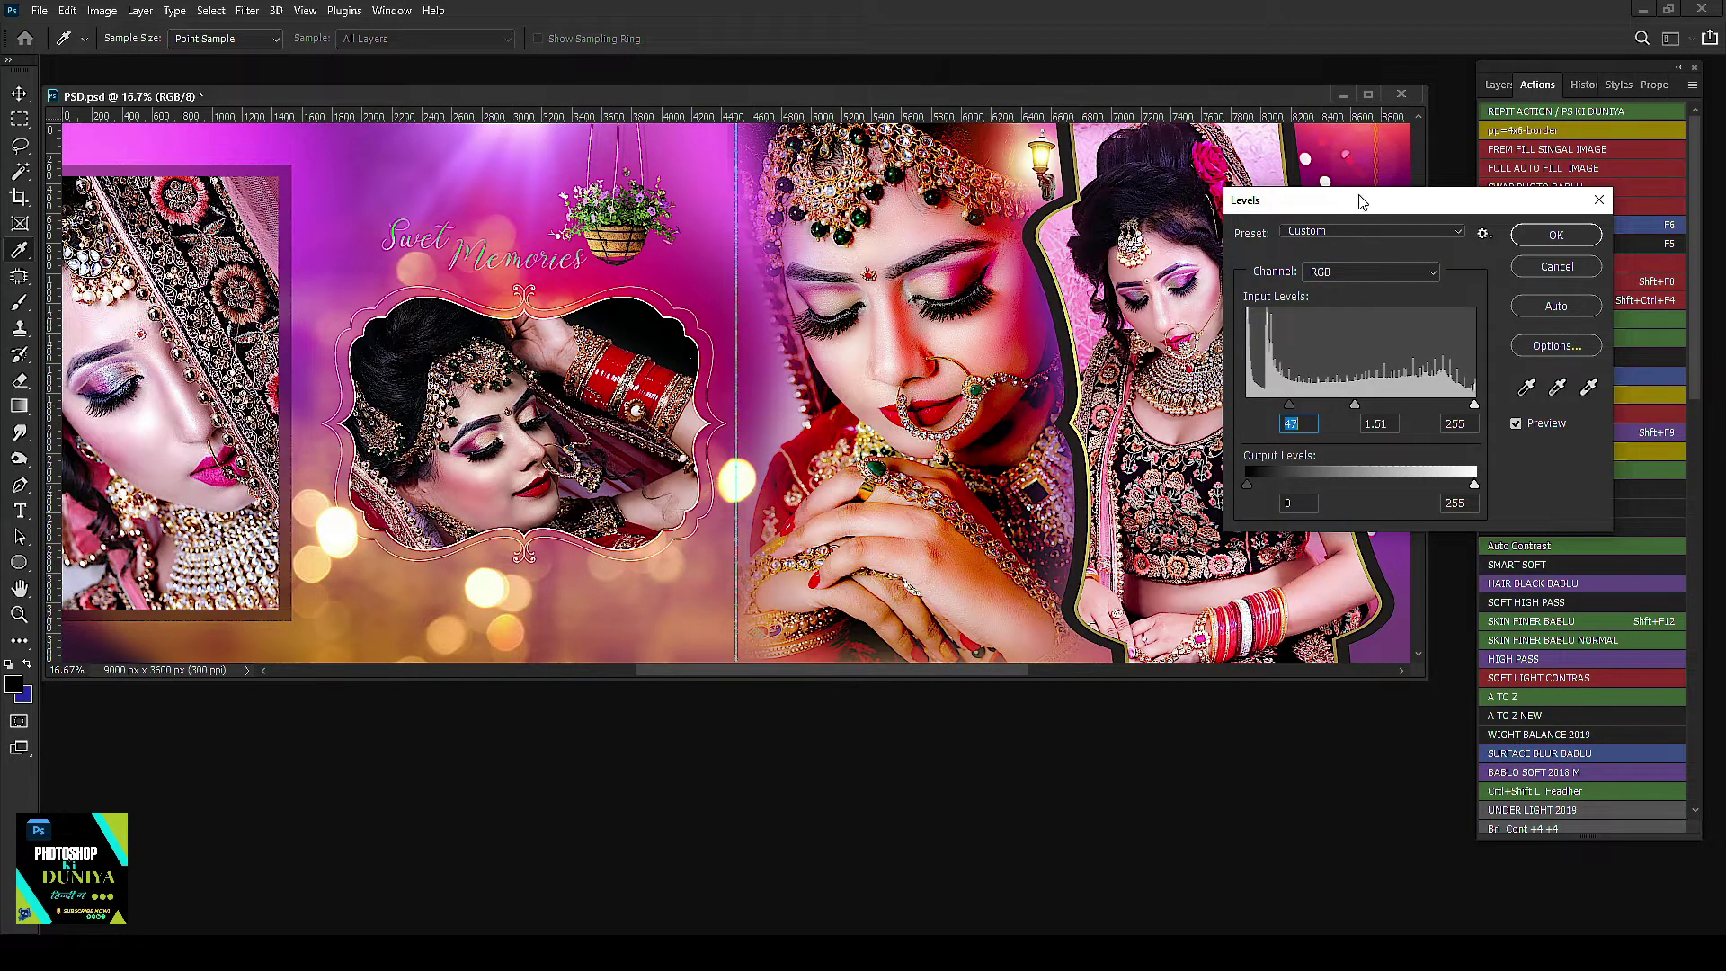
Step: Begin saving the current Levels settings as a preset
{"action": "left_click_drag", "start_coordinate": [1361, 201], "coordinate": [1181, 375]}
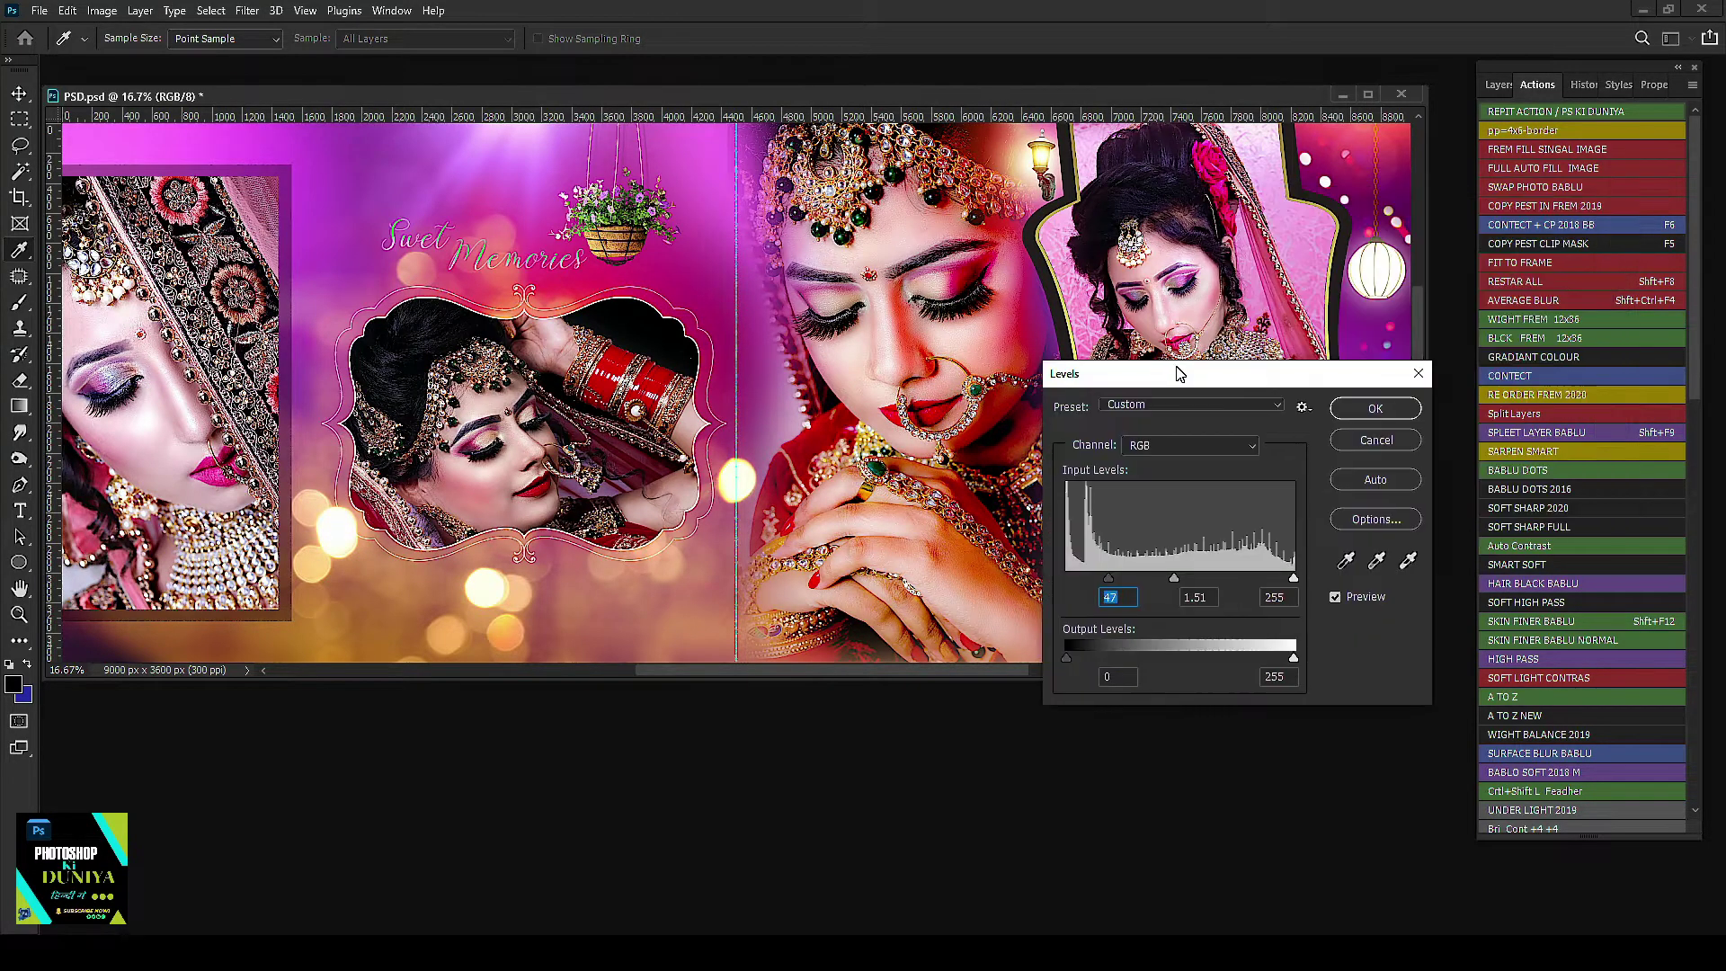
{"action": "left_click", "coordinate": [1303, 407]}
{"action": "left_click", "coordinate": [1360, 431]}
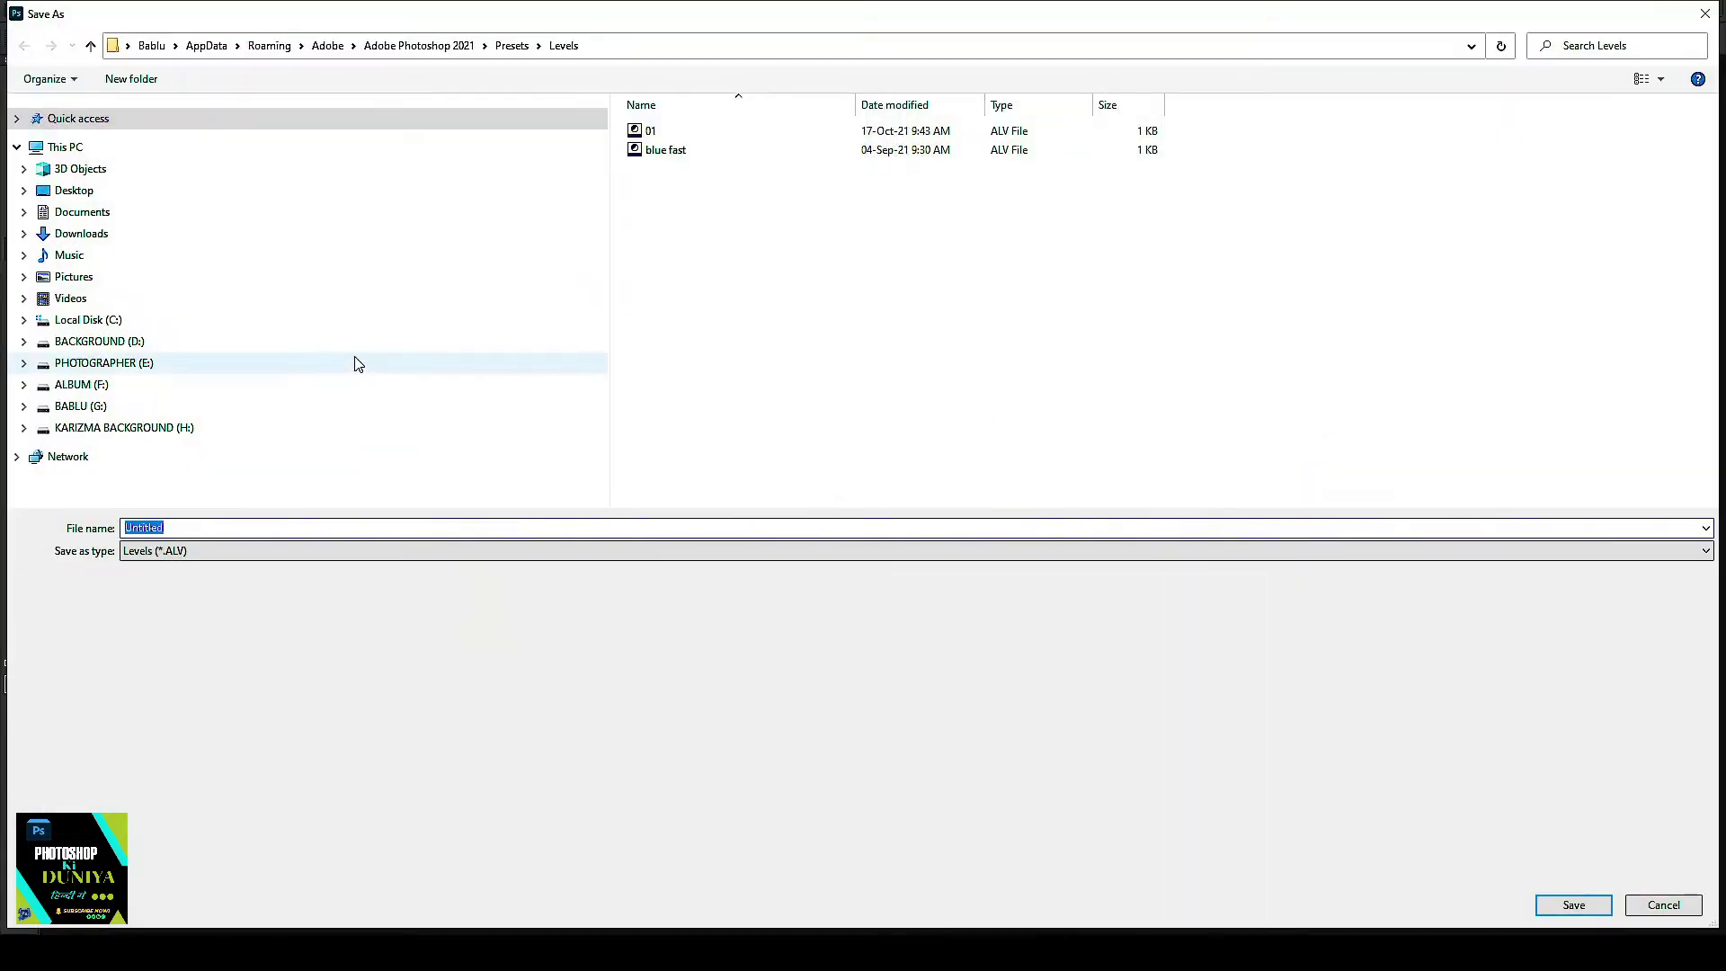
Step: Save the Levels preset as 01, replacing the existing file
{"action": "left_click", "coordinate": [654, 133]}
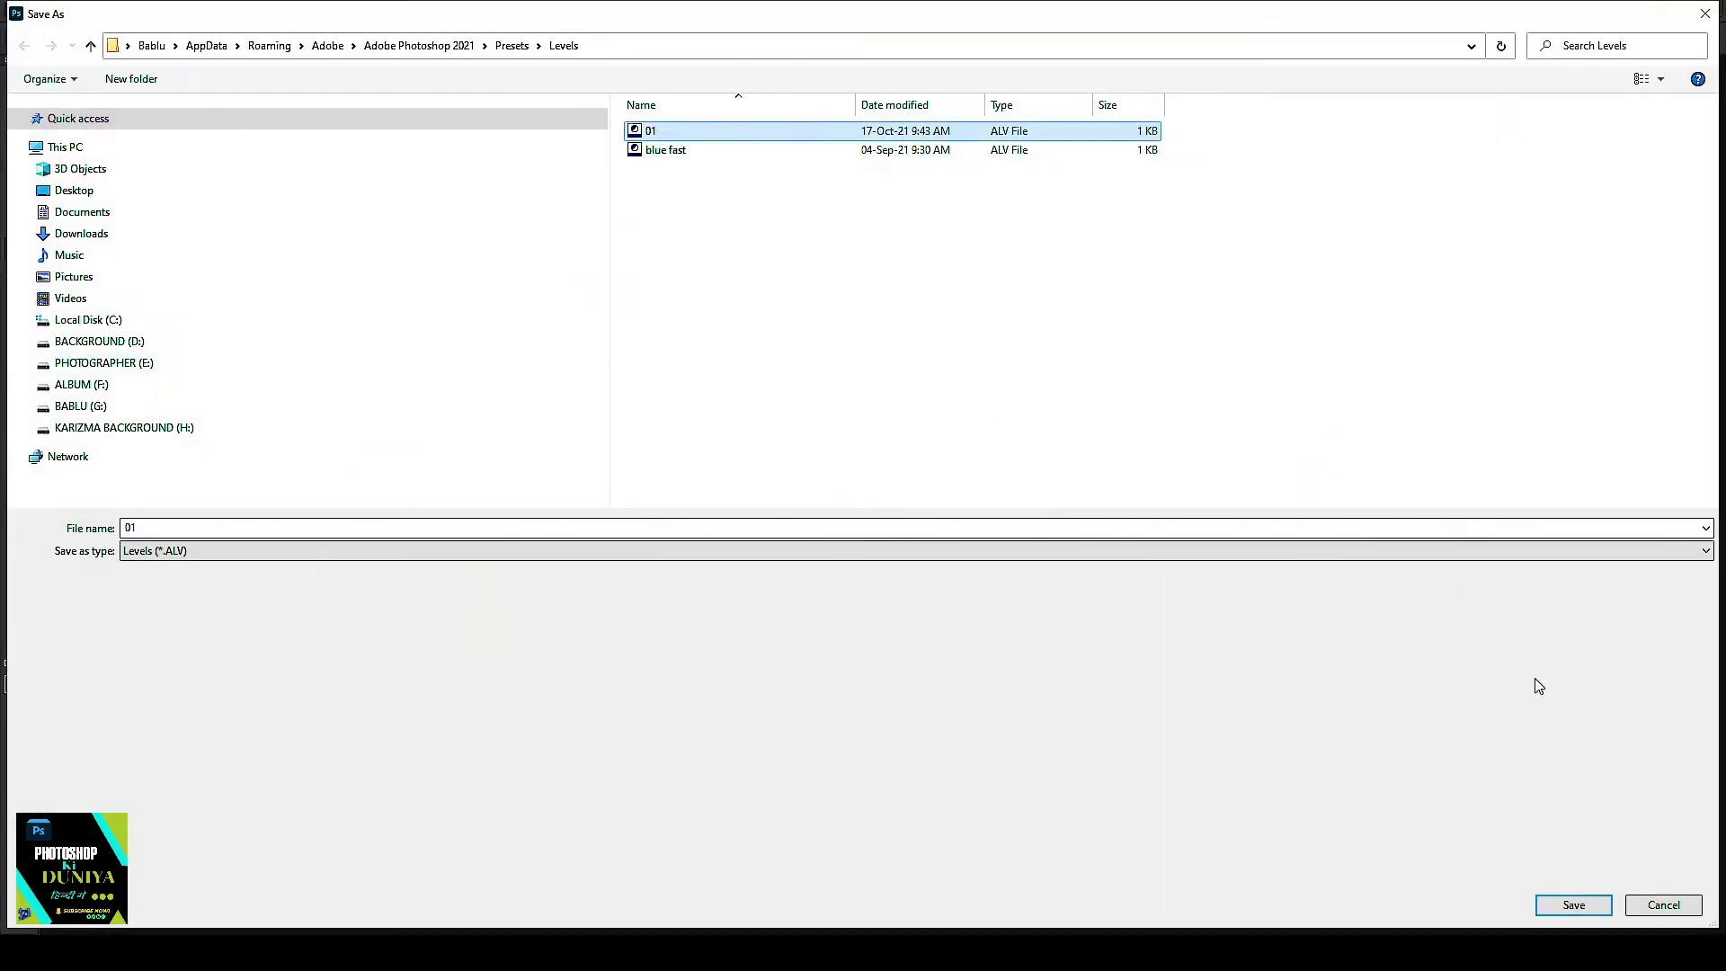
{"action": "left_click", "coordinate": [1569, 902]}
{"action": "left_click", "coordinate": [910, 477]}
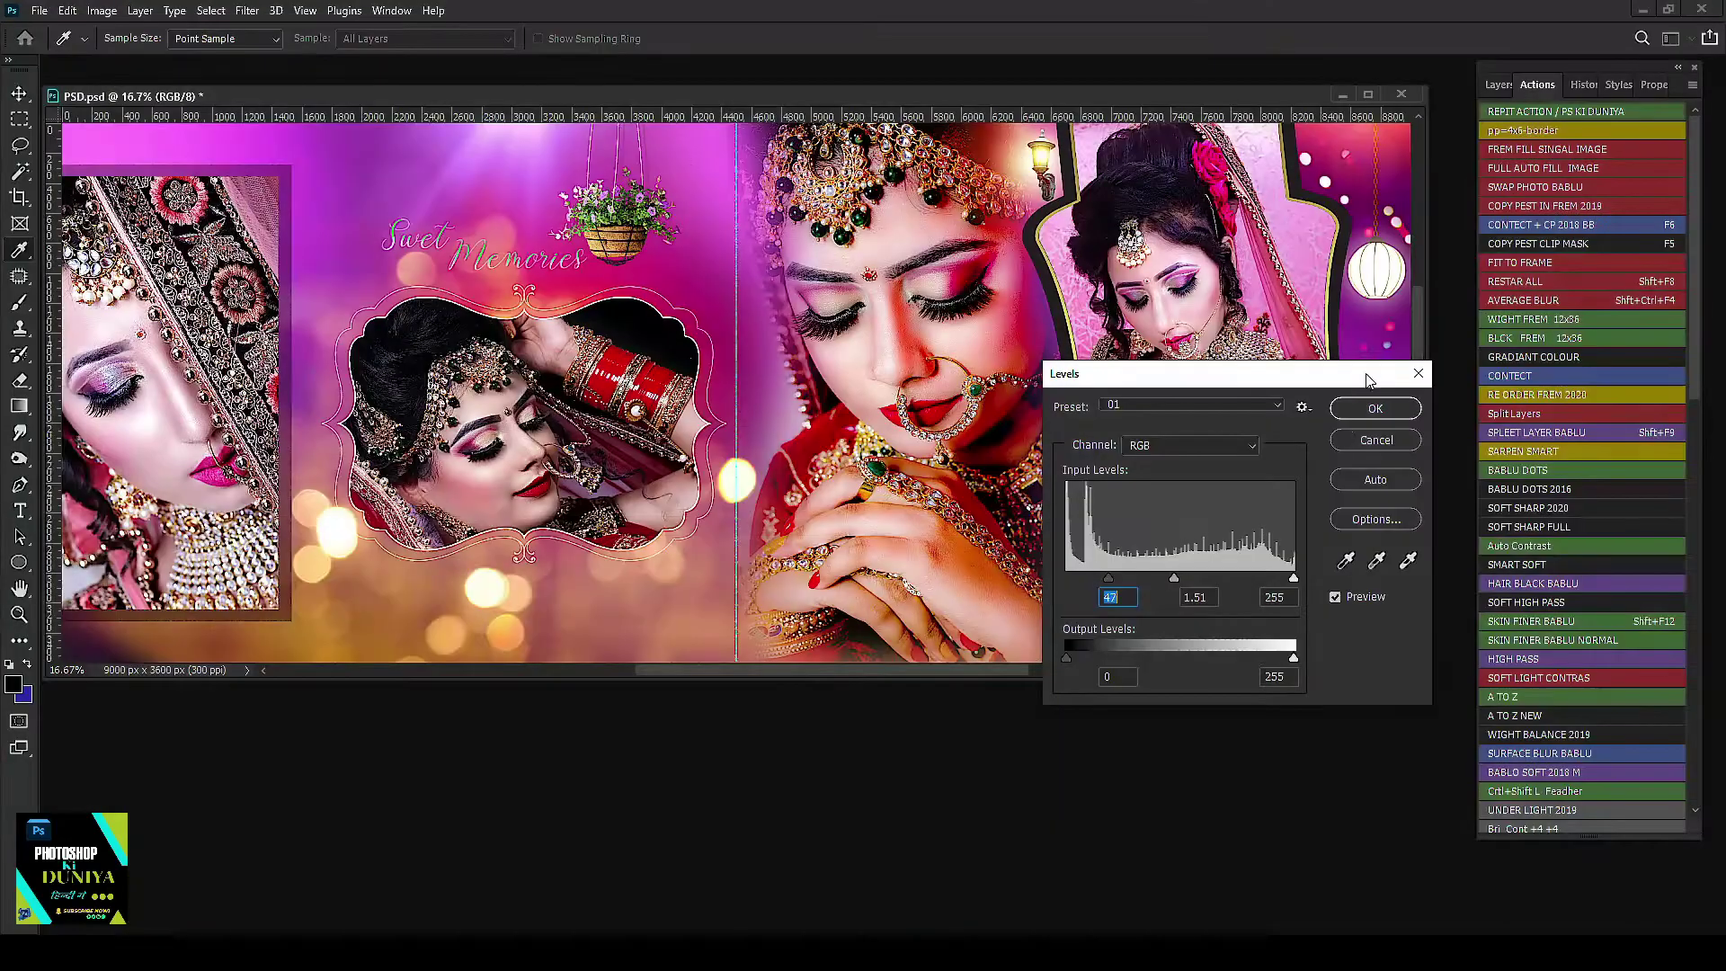
Step: Reopen Save Preset, cancel it, and move the Levels dialog off the photo
{"action": "left_click", "coordinate": [1303, 408]}
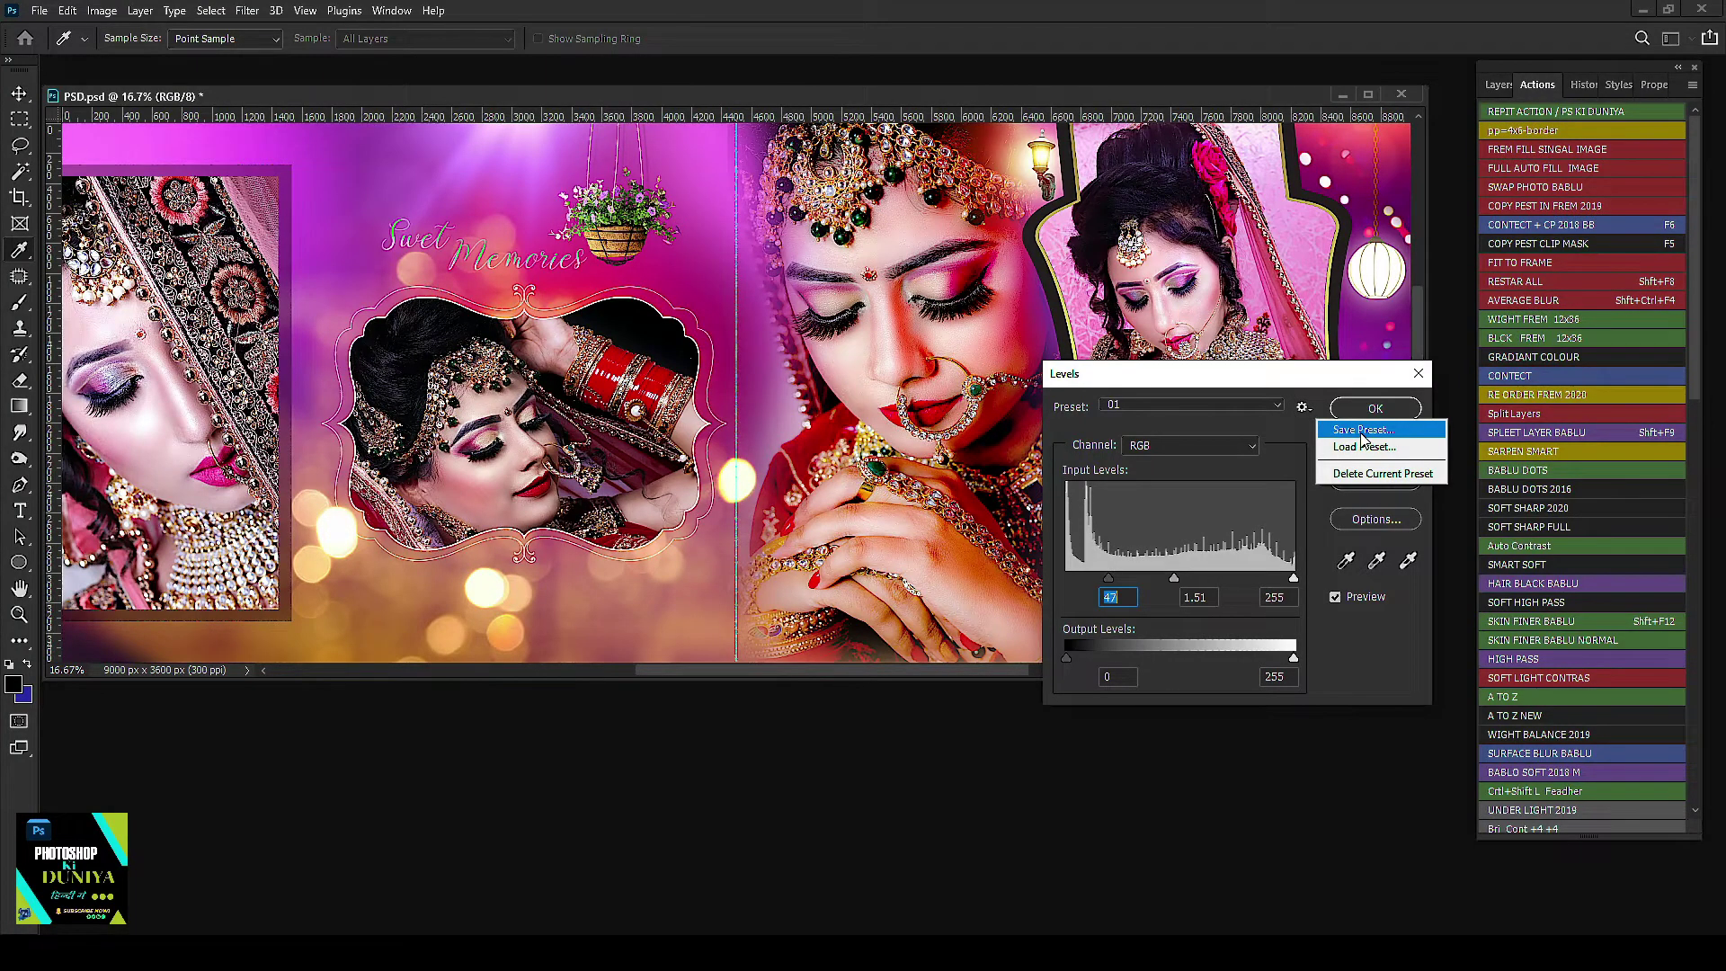
{"action": "left_click", "coordinate": [1363, 432]}
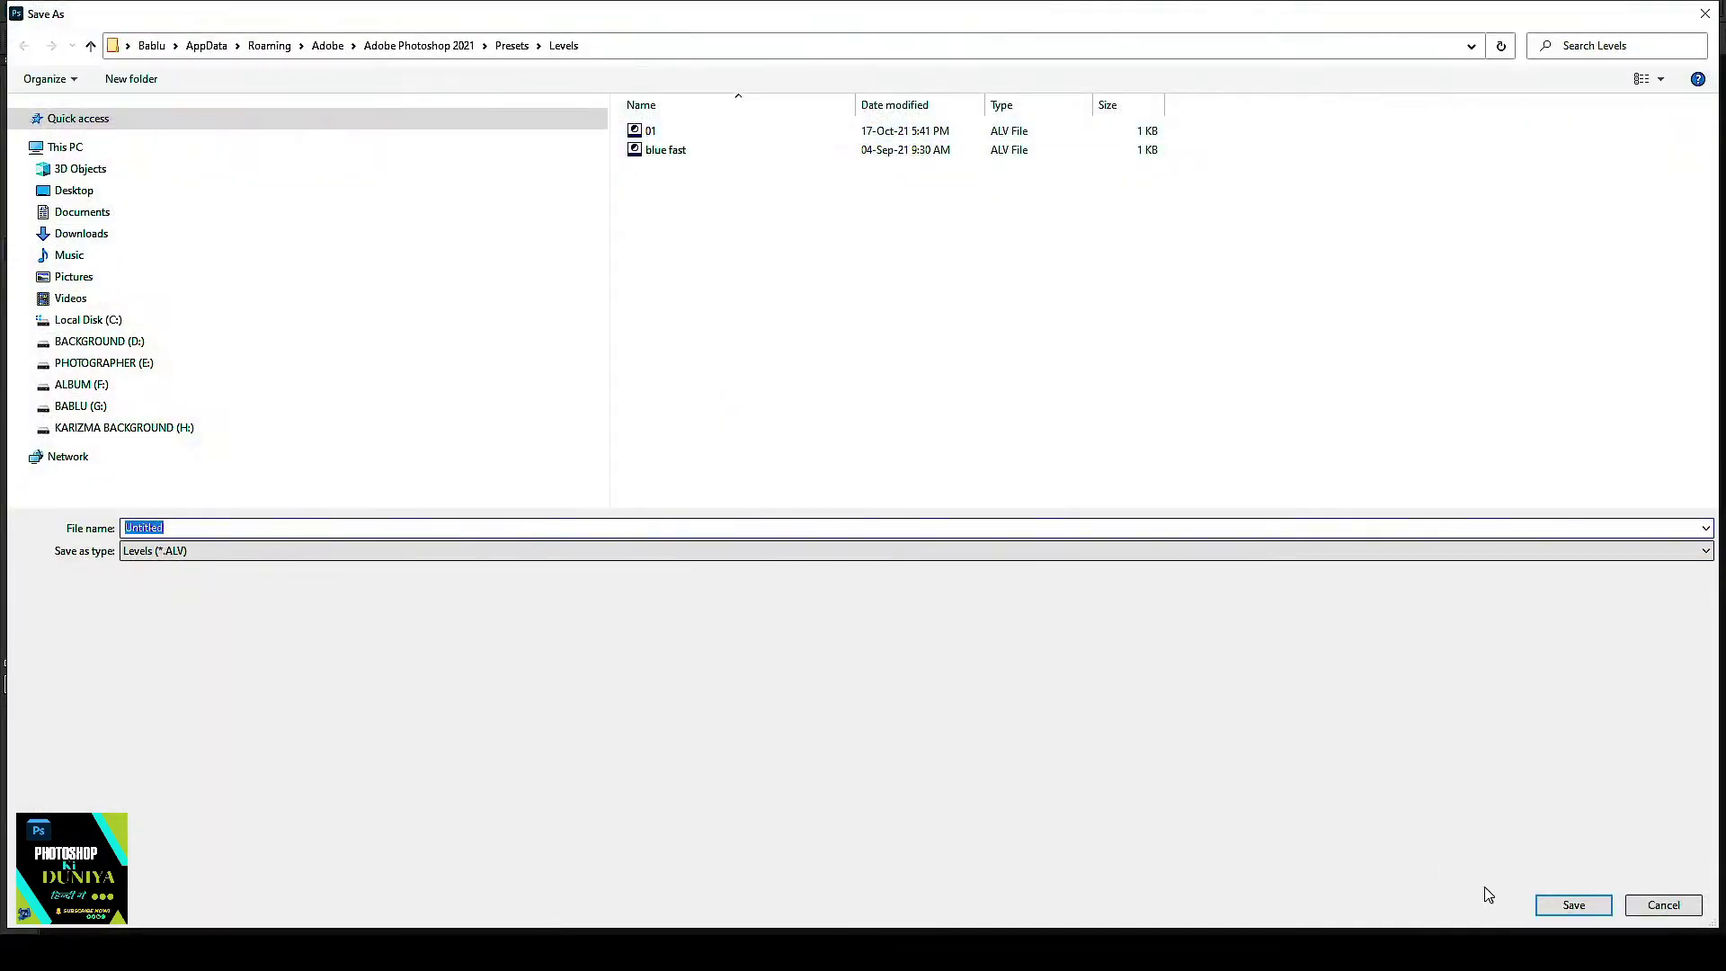
{"action": "left_click", "coordinate": [1679, 901]}
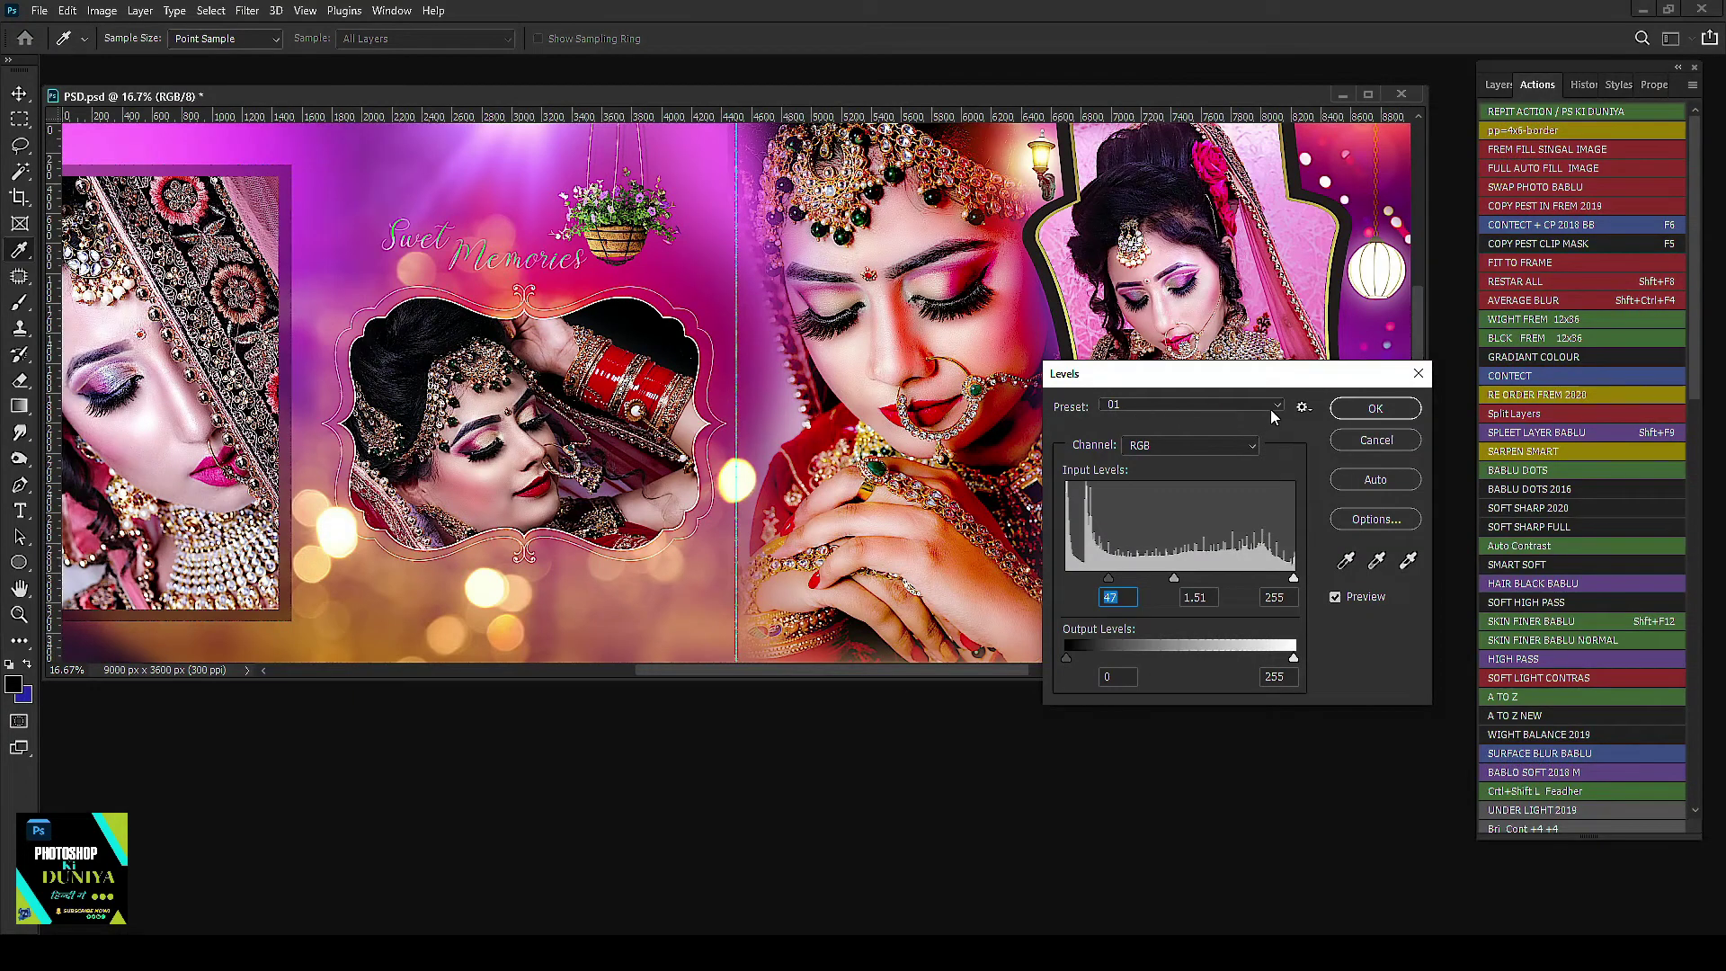
{"action": "left_click_drag", "start_coordinate": [1237, 374], "coordinate": [1032, 413]}
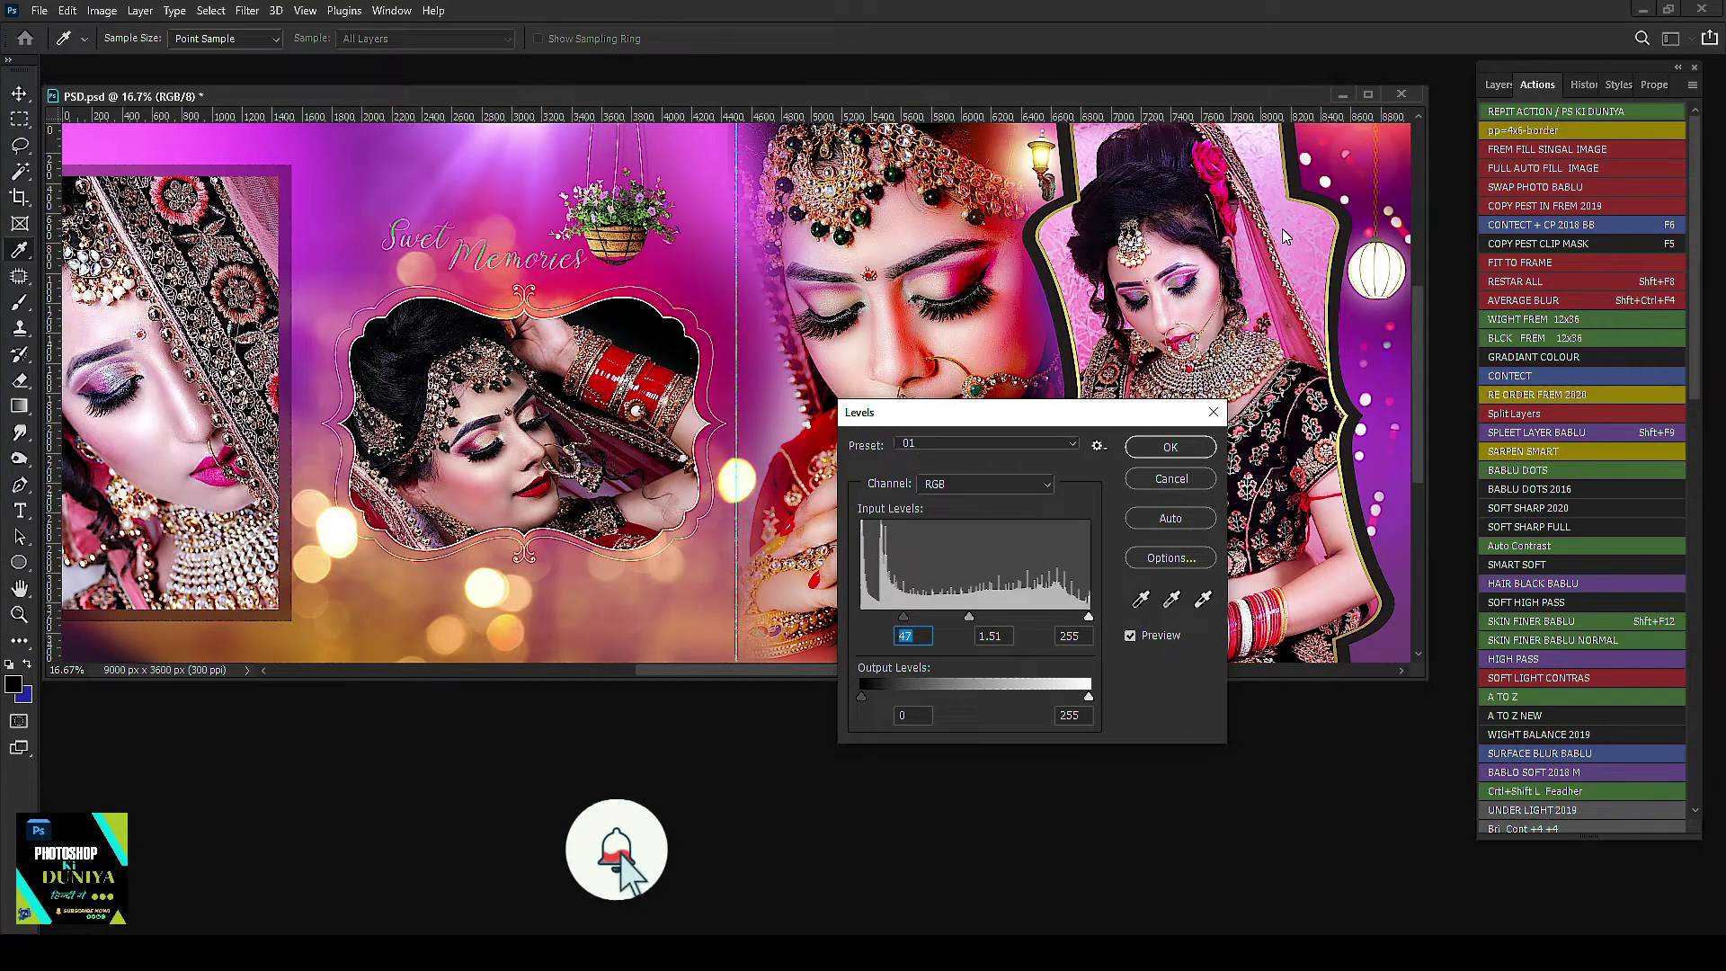
Step: Apply the Levels correction and warm the midtones in Color Balance (+7 red, toward yellow)
{"action": "left_click", "coordinate": [1149, 454]}
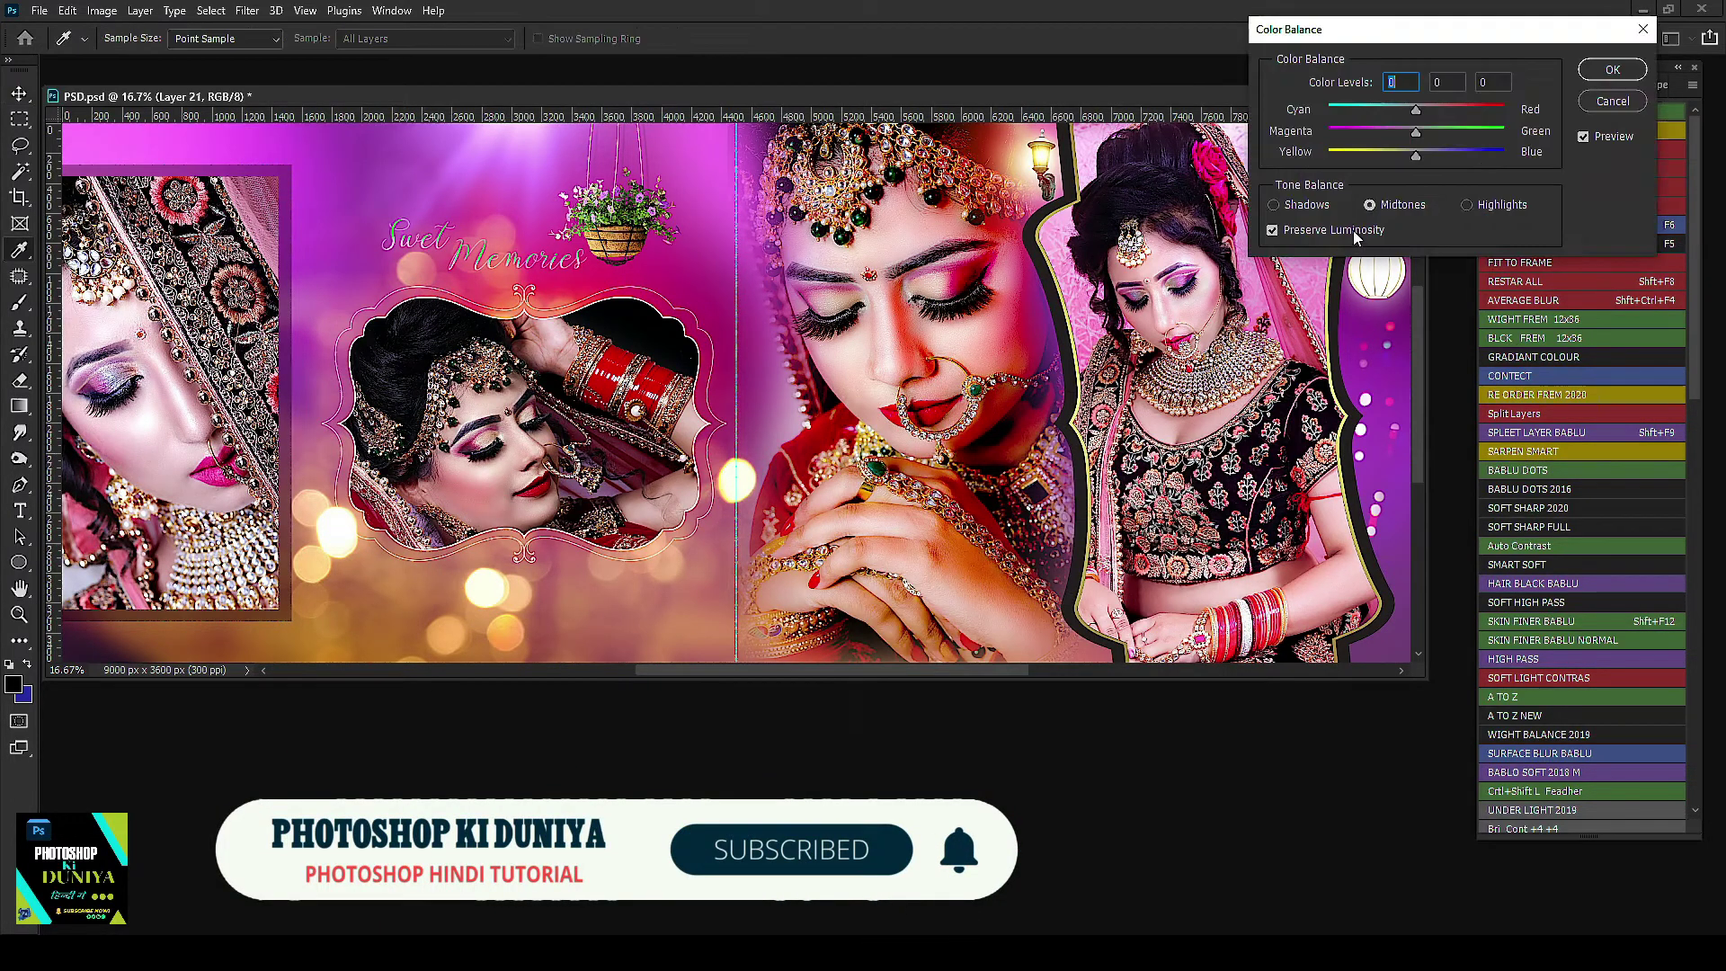
{"action": "left_click_drag", "start_coordinate": [1399, 27], "coordinate": [1228, 181]}
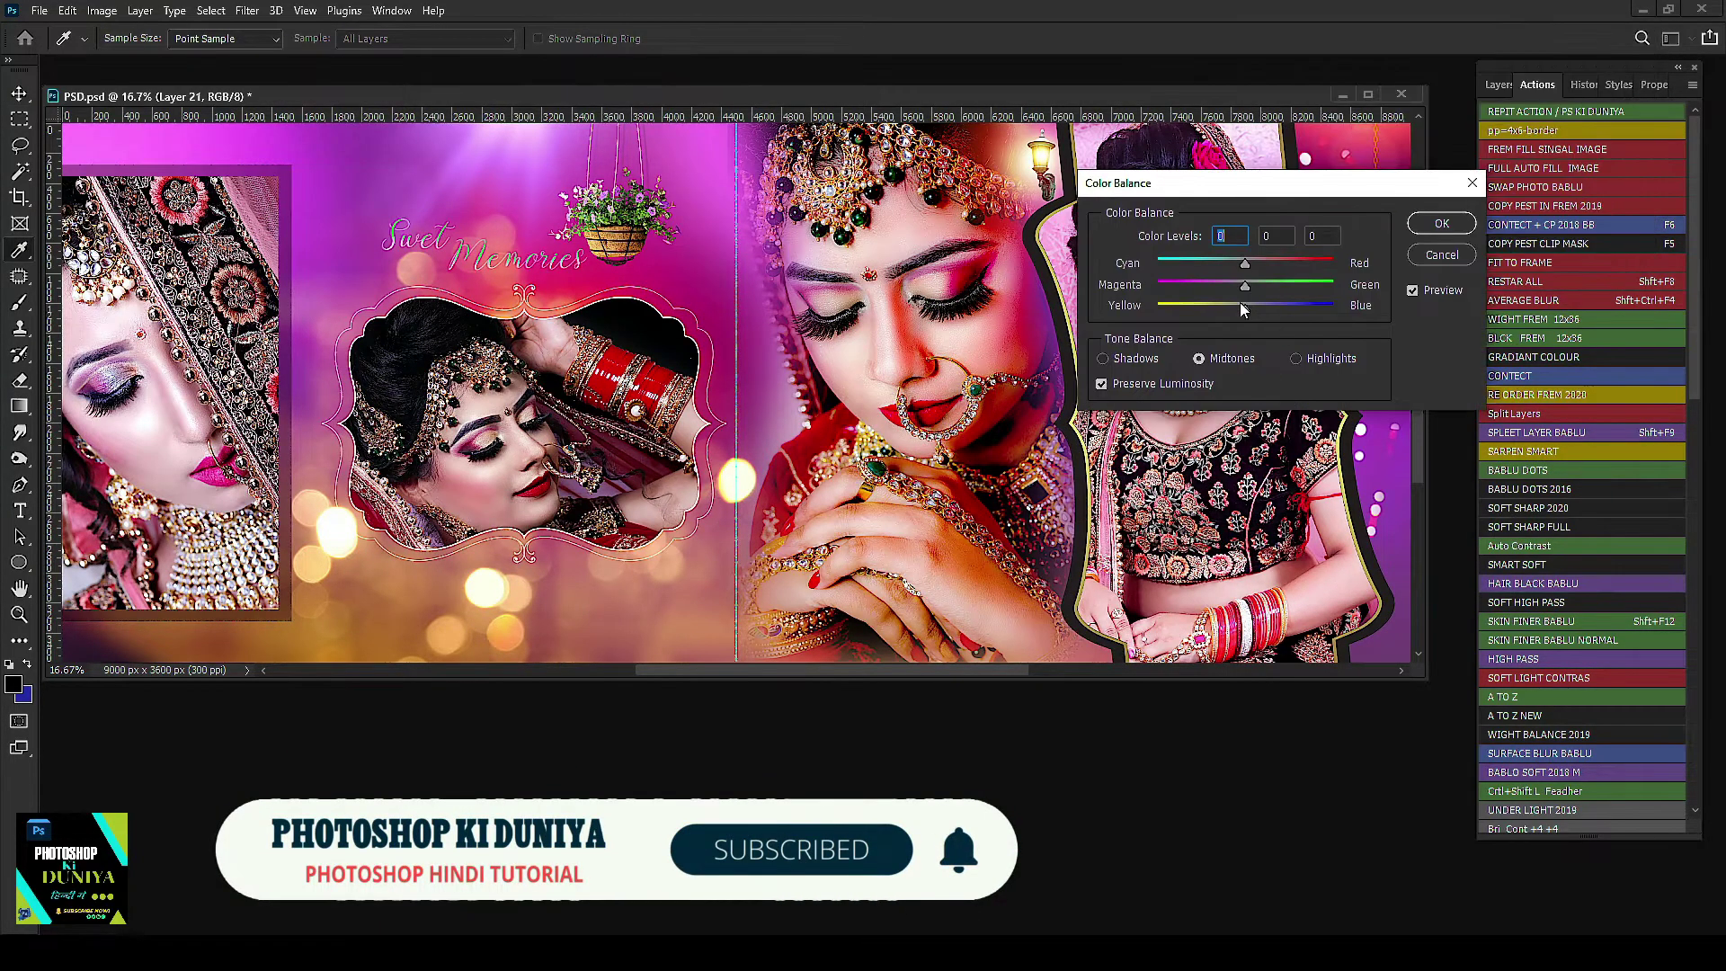
{"action": "mouse_move", "coordinate": [1245, 308]}
{"action": "left_mouse_down"}
{"action": "mouse_move", "coordinate": [1217, 308]}
{"action": "mouse_move", "coordinate": [1251, 267]}
{"action": "left_mouse_up"}
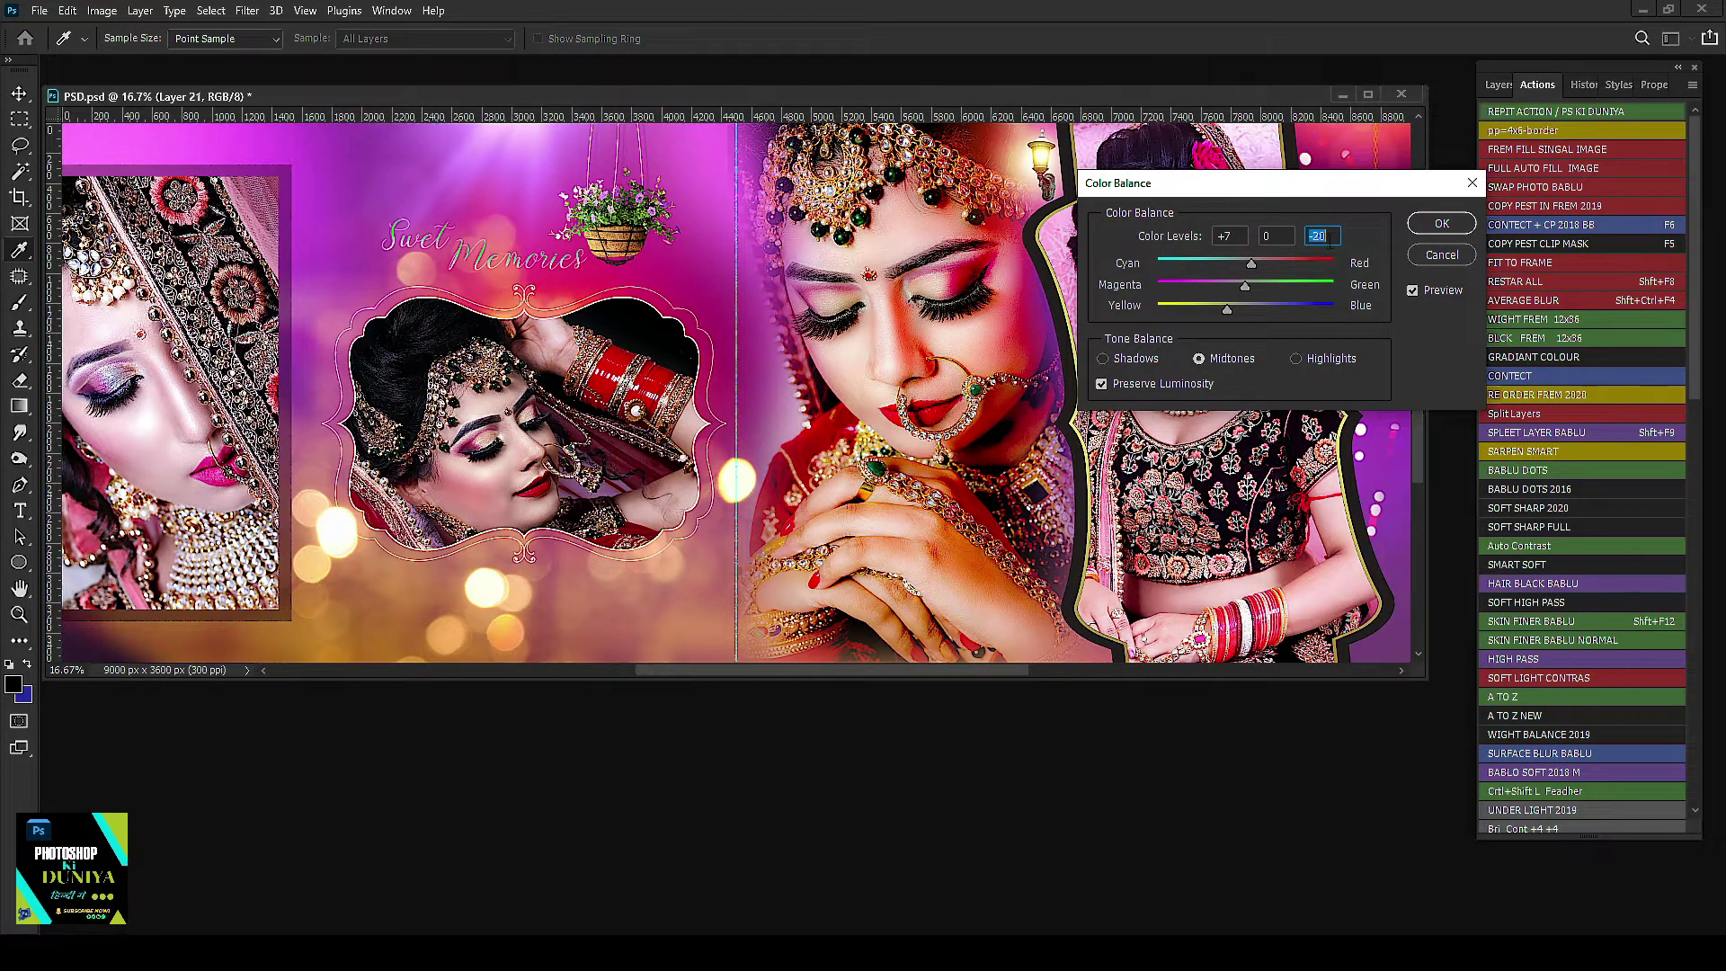
{"action": "left_click", "coordinate": [1437, 225]}
{"action": "key", "text": "ctrl+m"}
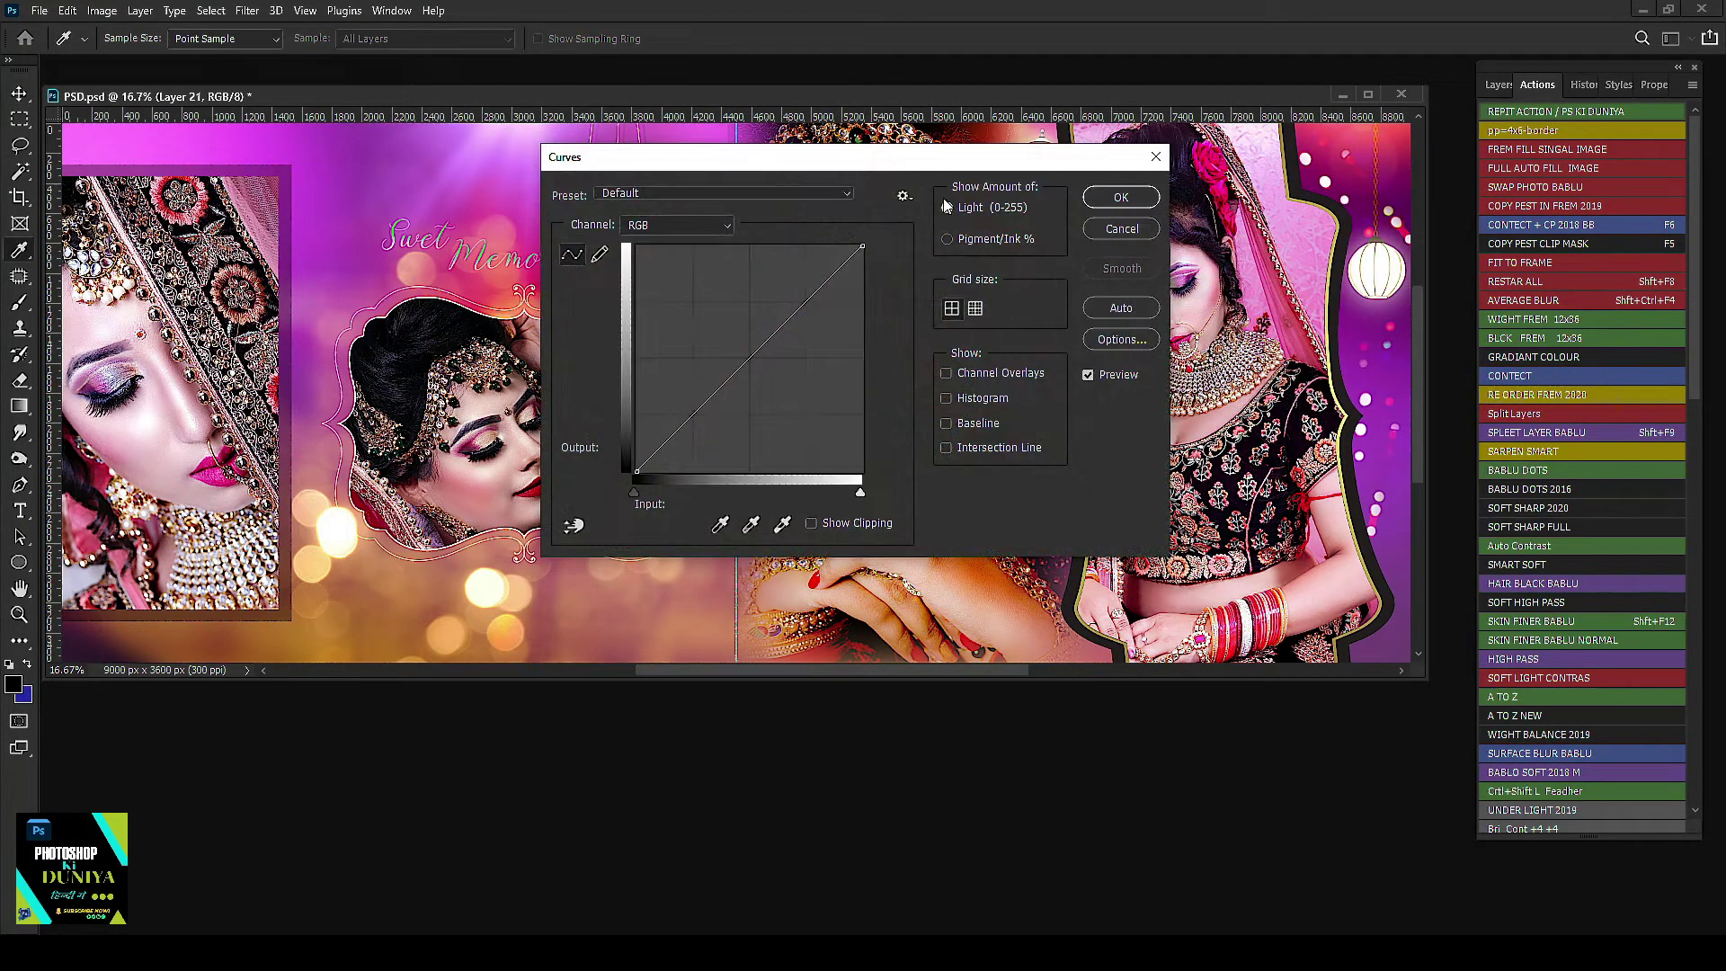
Step: Add a midpoint and a lowered shadow point to the Curves line, then browse the preset options
{"action": "left_click_drag", "start_coordinate": [1169, 190], "coordinate": [1605, 232]}
{"action": "left_click", "coordinate": [1311, 433]}
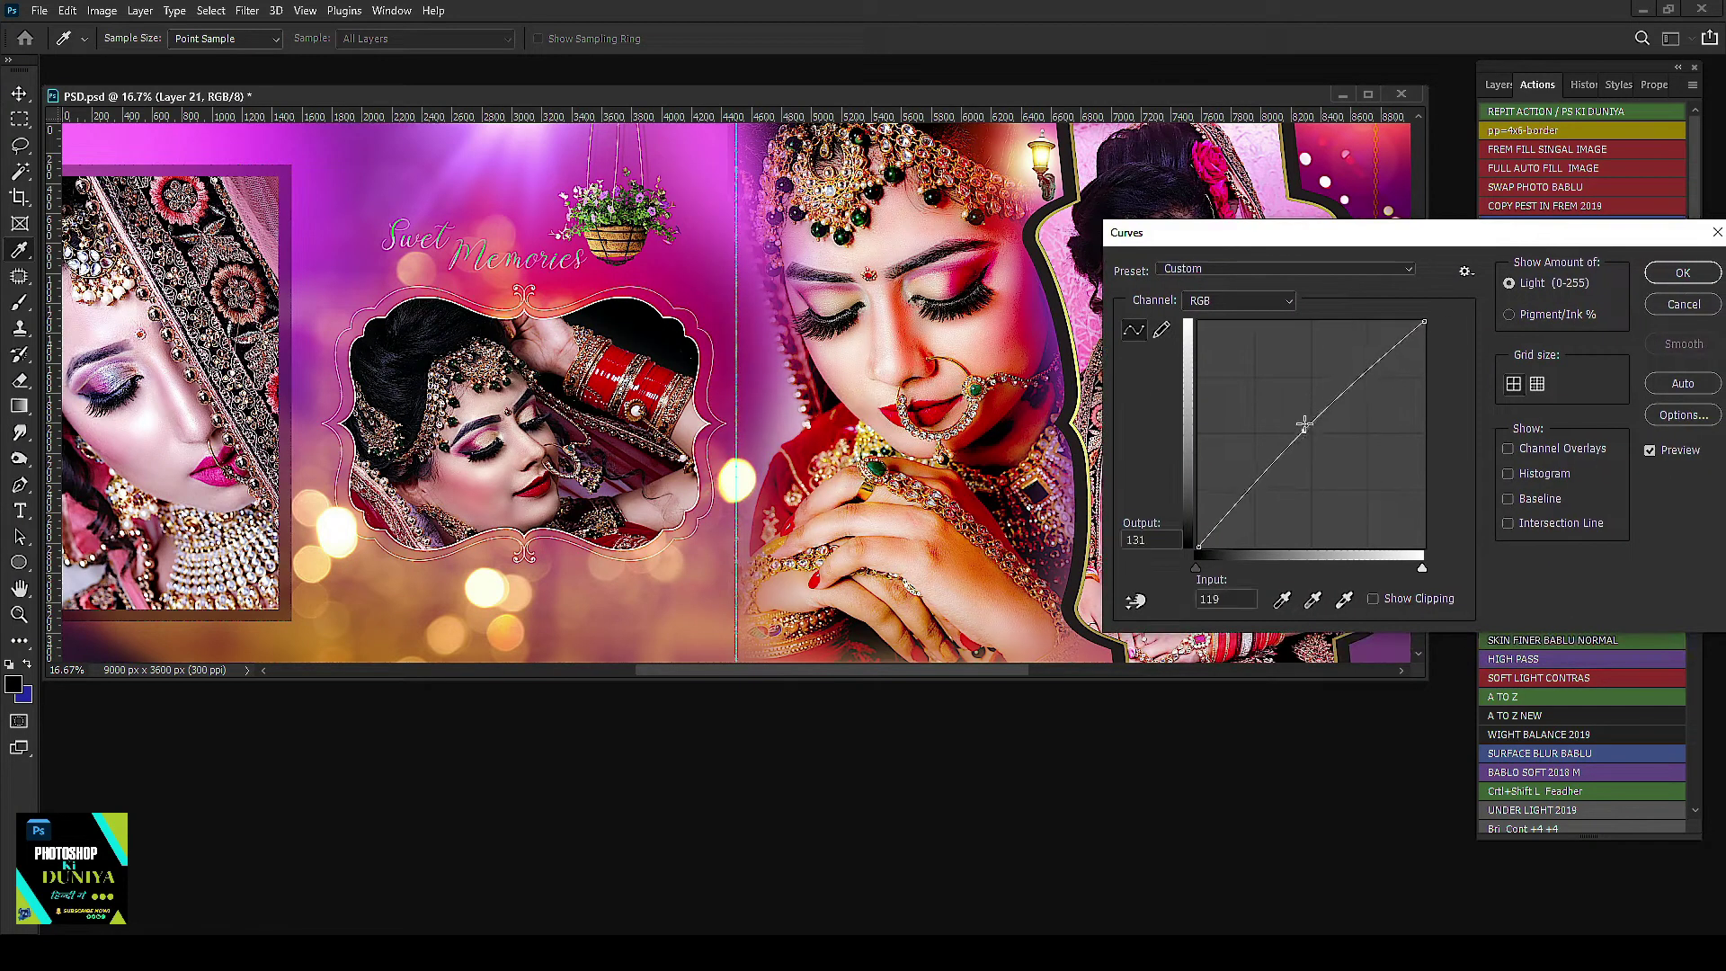
{"action": "left_click_drag", "start_coordinate": [1247, 501], "coordinate": [1244, 513]}
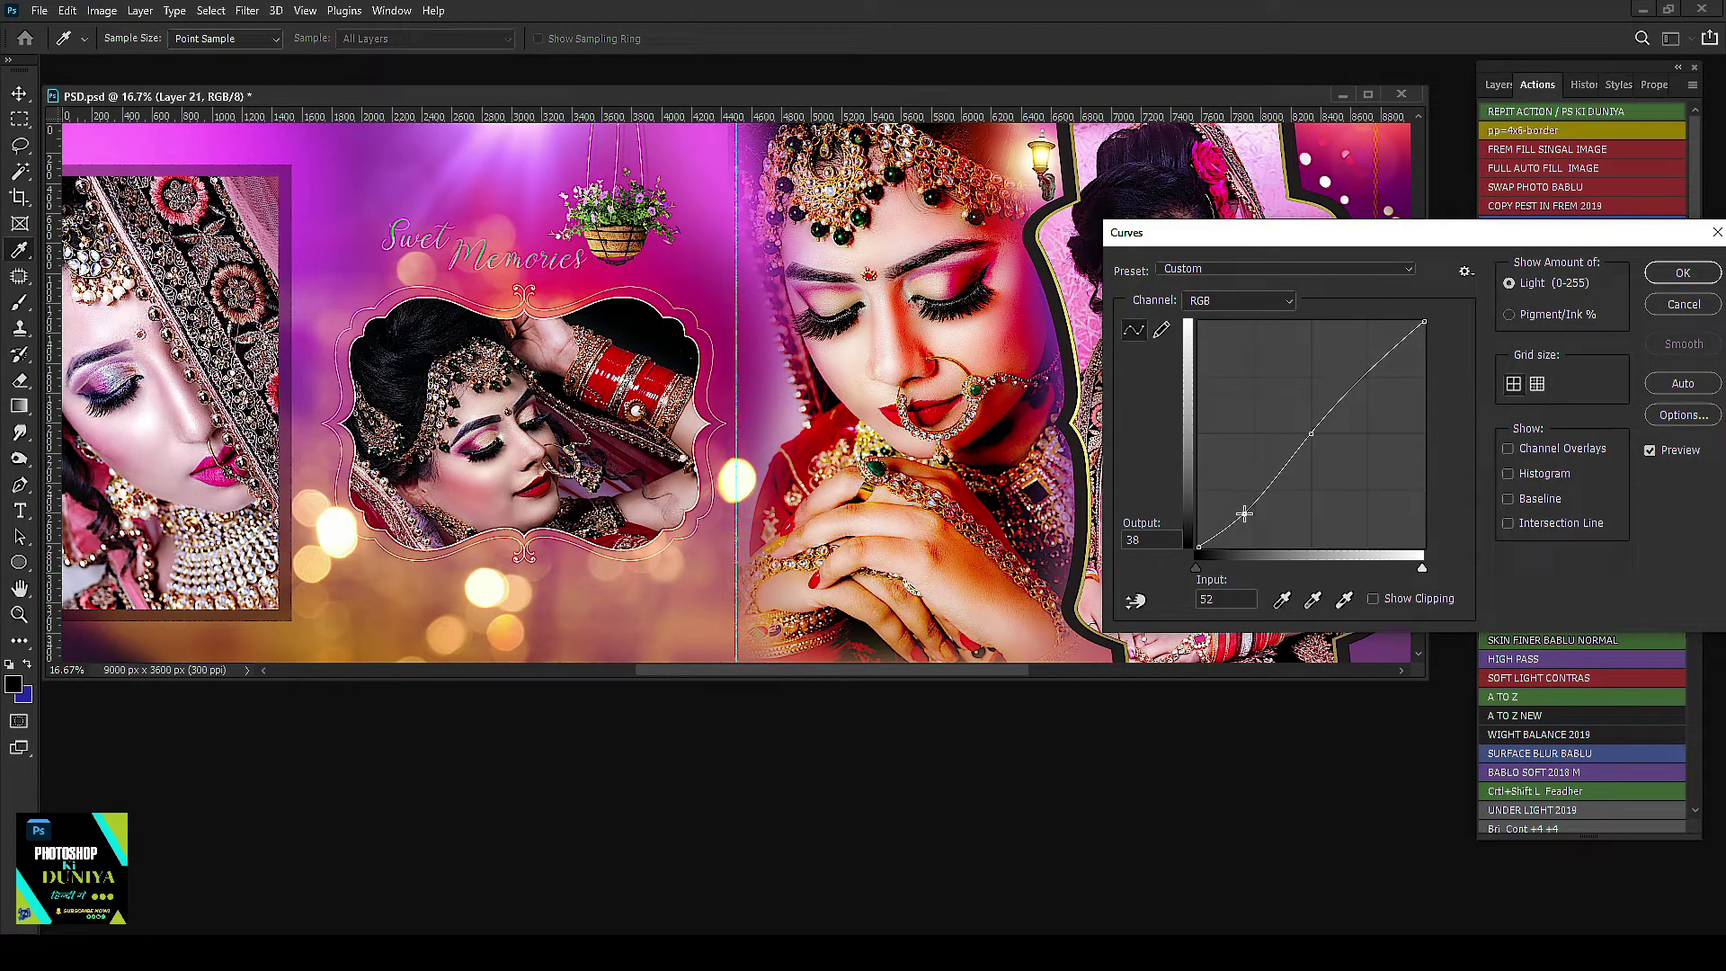
{"action": "left_click", "coordinate": [1464, 271]}
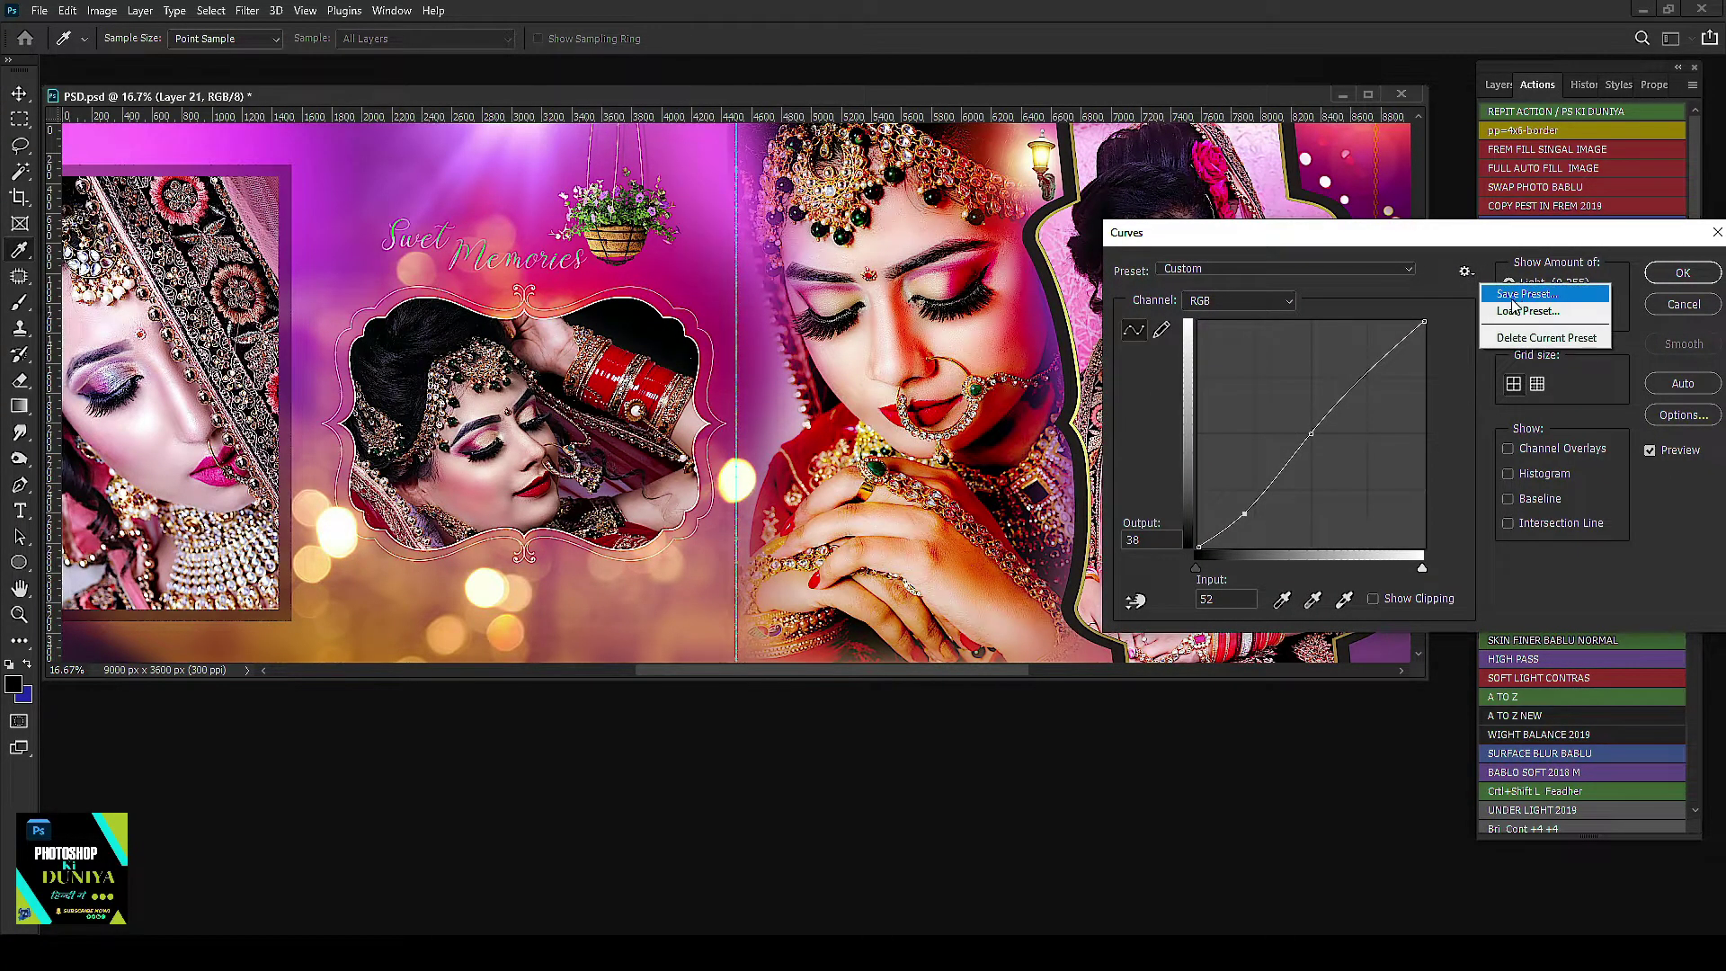
{"action": "left_click", "coordinate": [1353, 274]}
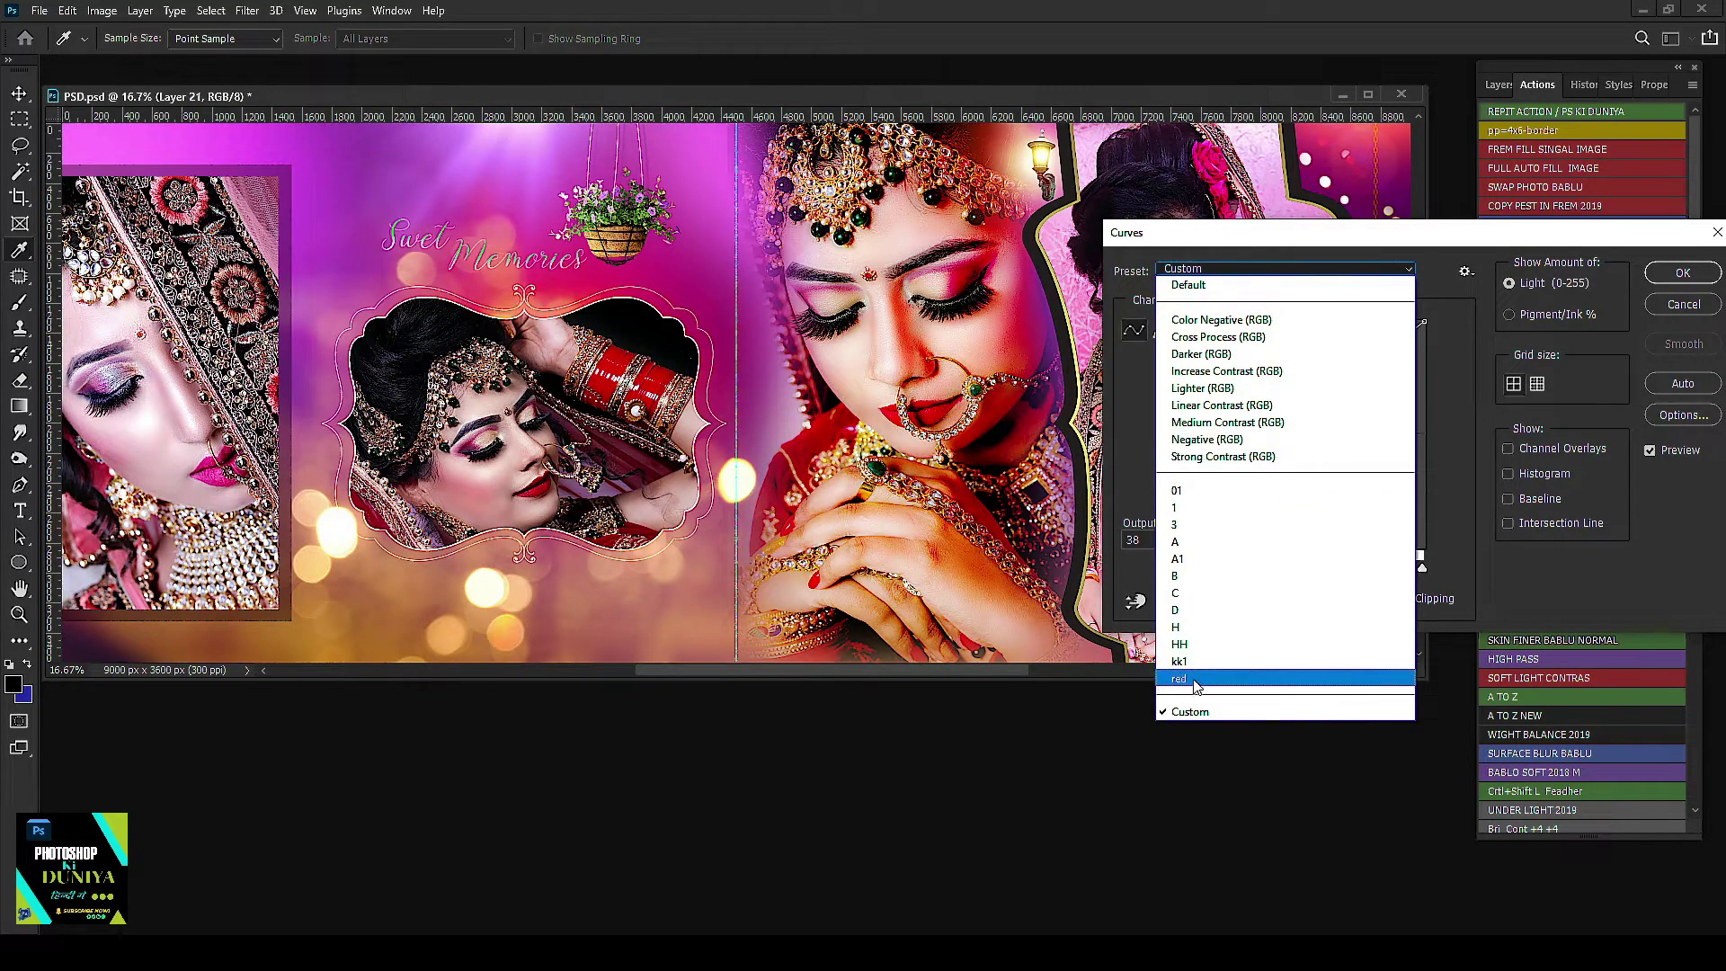
{"action": "left_click", "coordinate": [1389, 246]}
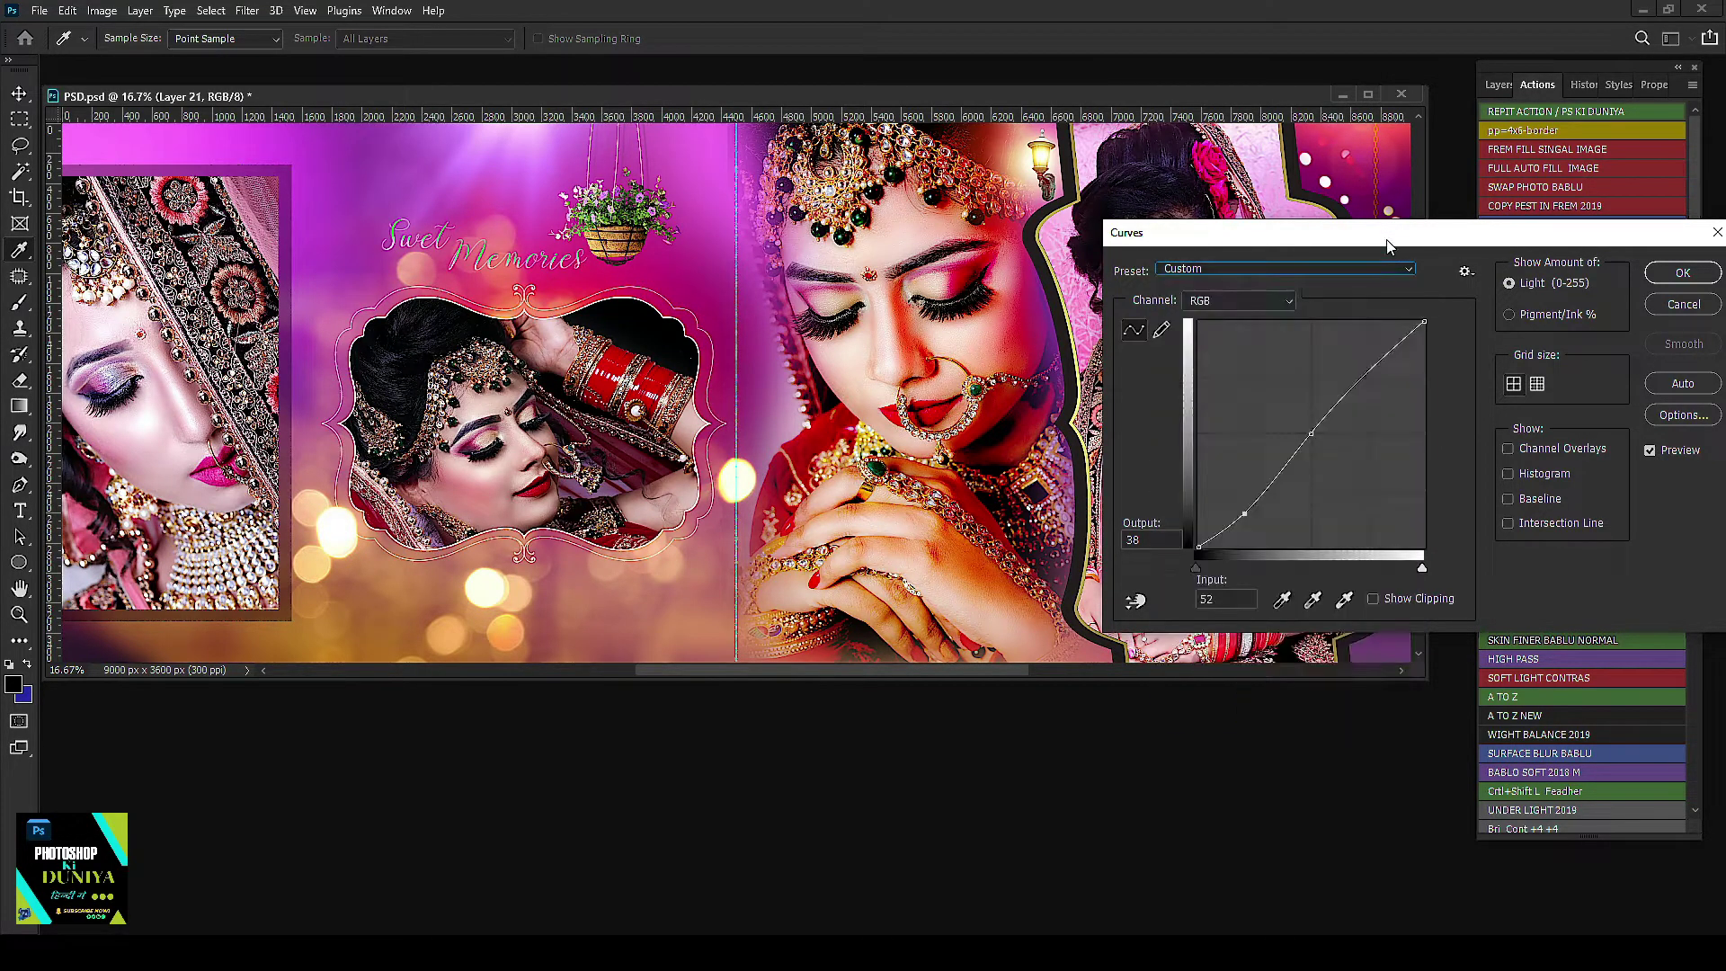
{"action": "left_click", "coordinate": [1468, 270]}
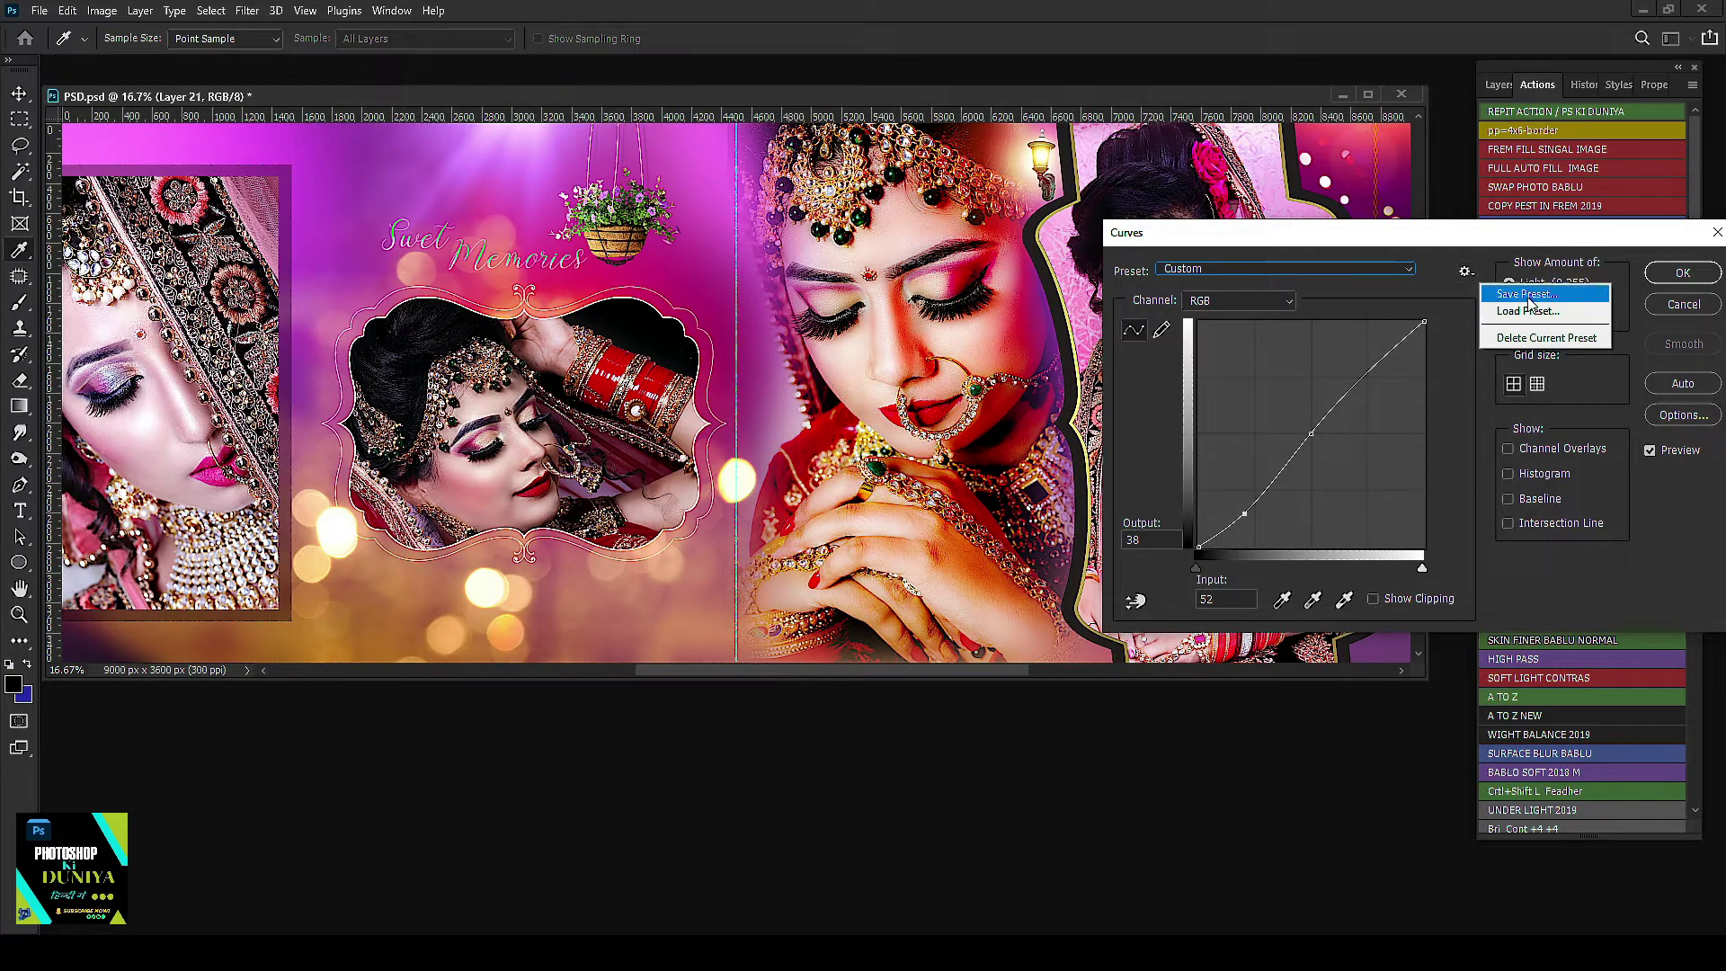
{"action": "left_click", "coordinate": [1431, 254]}
Step: Try Curves presets 1, 3 and A, nudge the middle point, and apply the curve
{"action": "left_click", "coordinate": [1271, 275]}
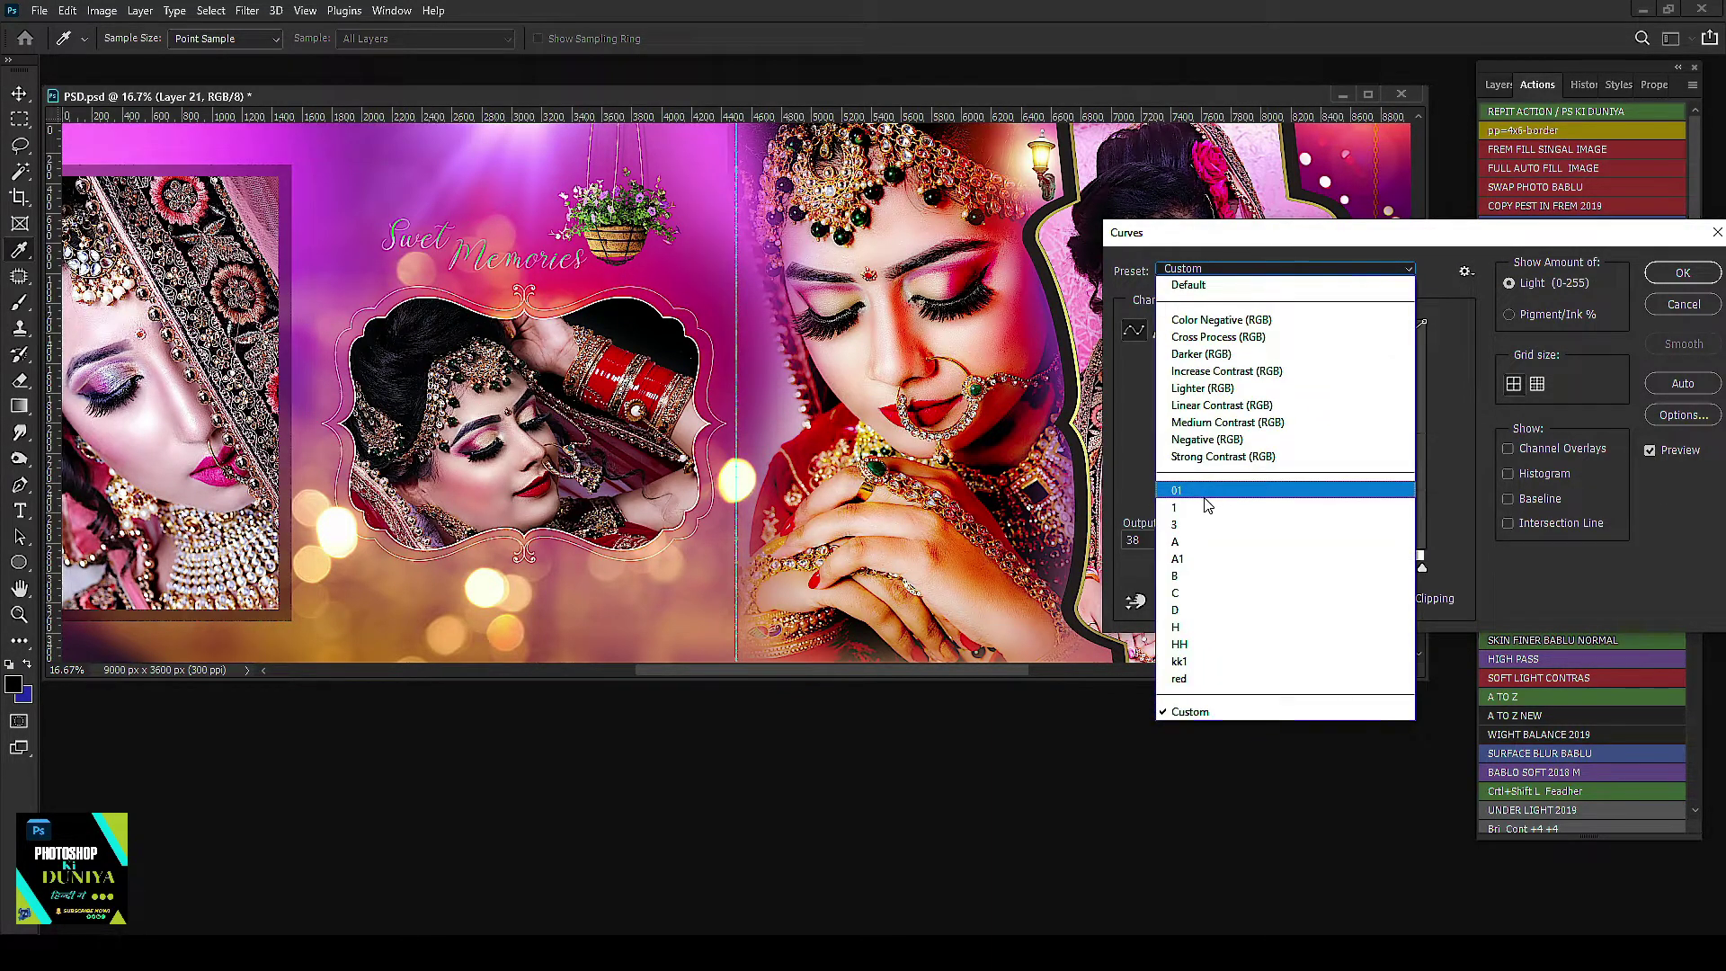
{"action": "left_click", "coordinate": [1206, 508]}
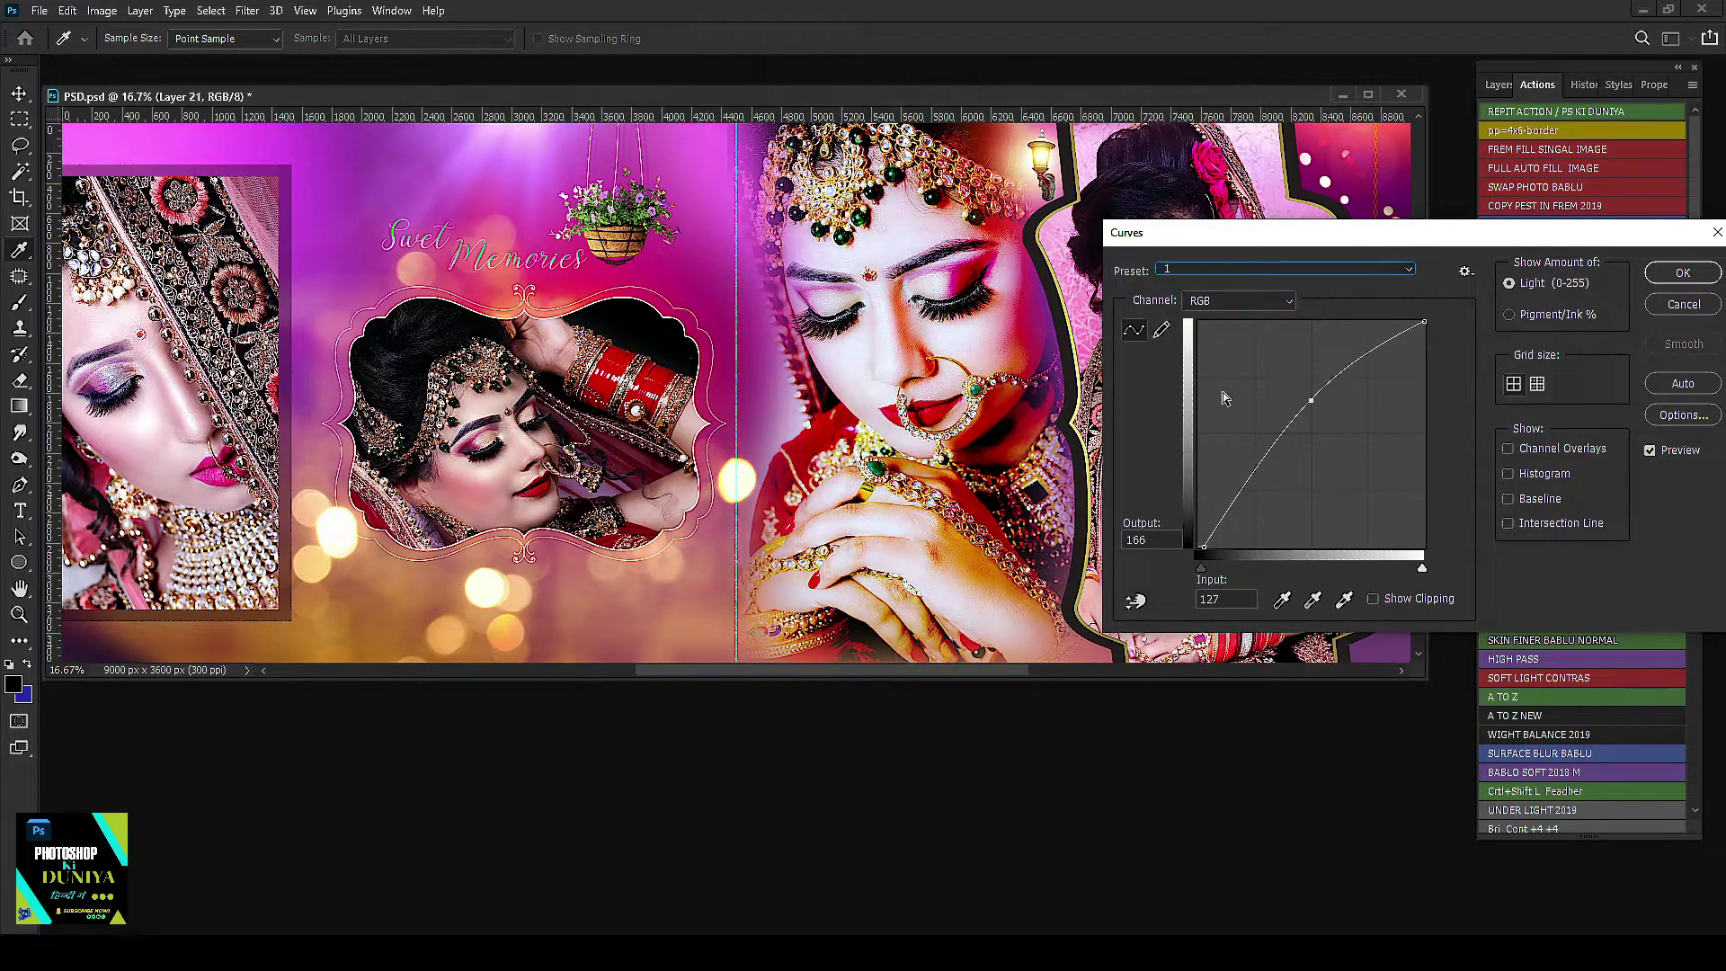
{"action": "key", "text": "Down"}
{"action": "key", "text": "Down"}
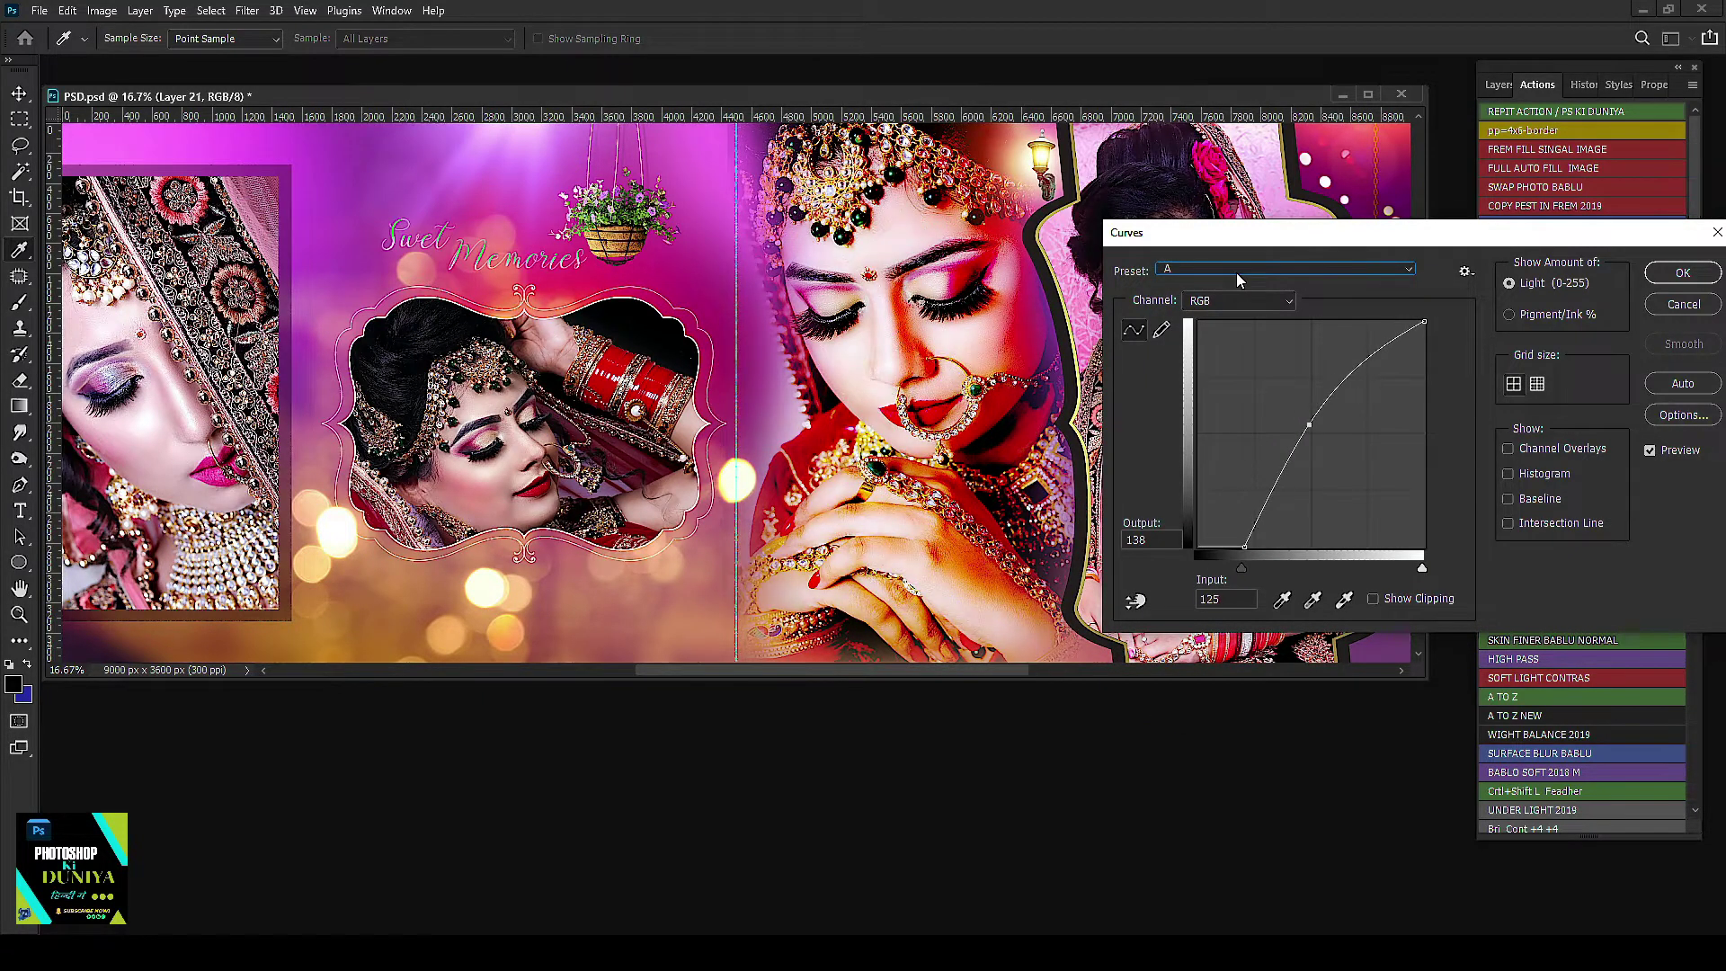
{"action": "key", "text": "Down"}
{"action": "left_click_drag", "start_coordinate": [1309, 424], "coordinate": [1314, 428]}
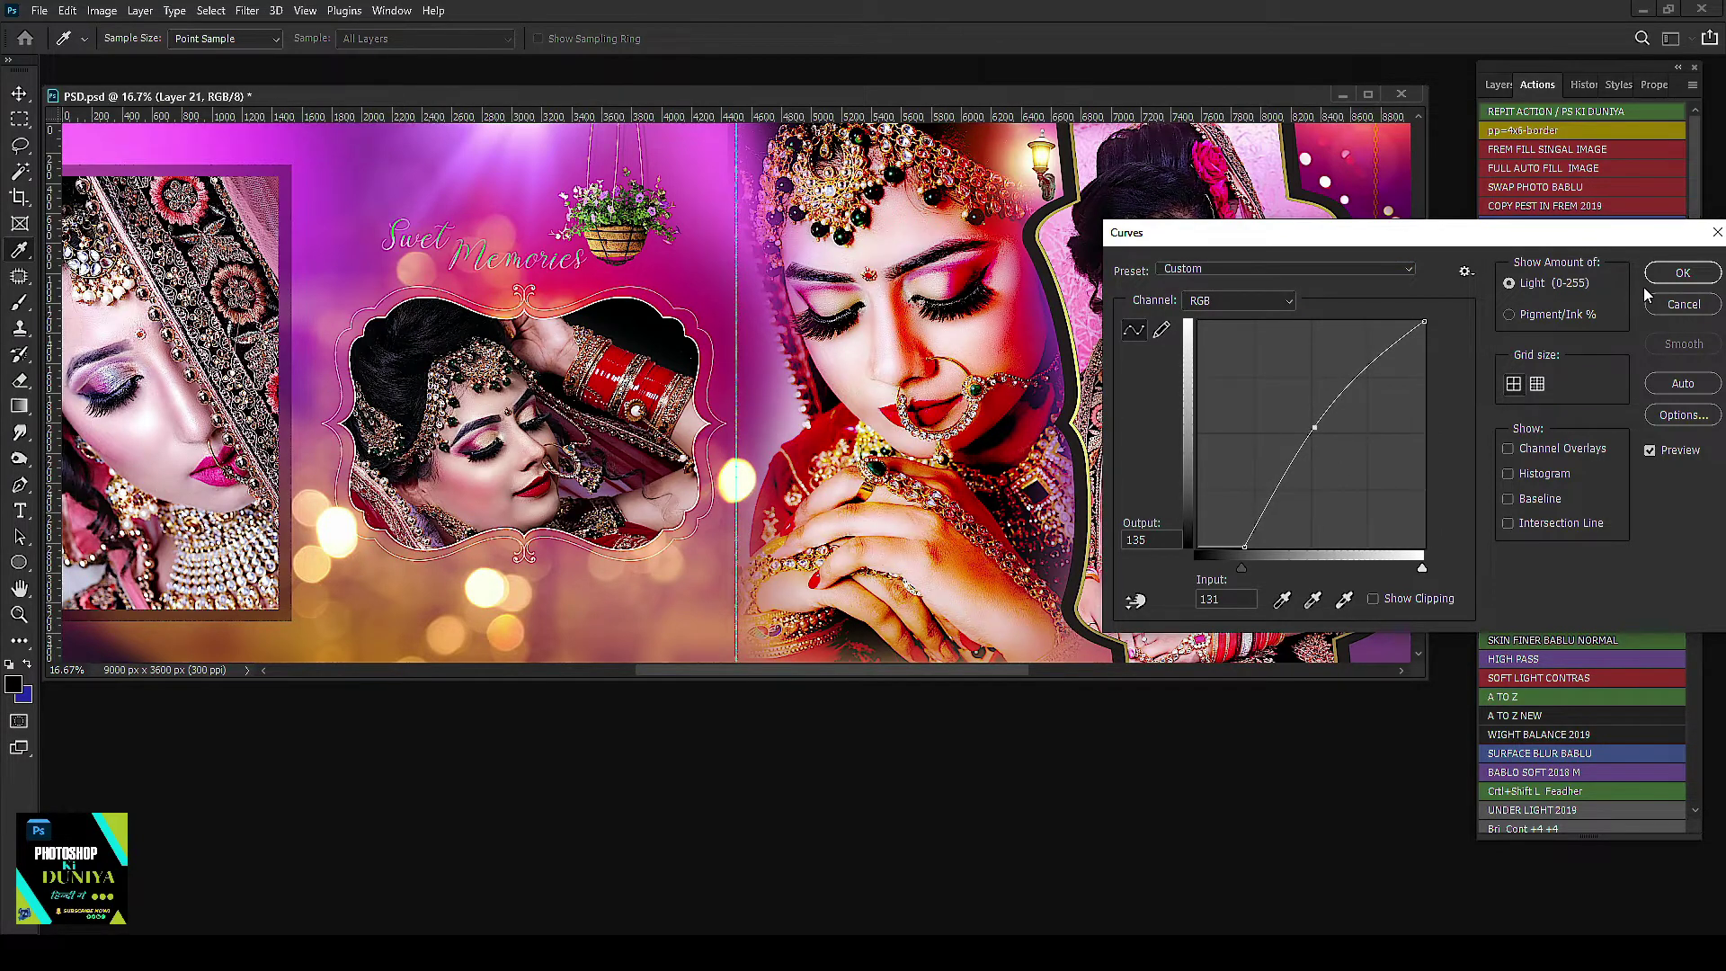
{"action": "left_click", "coordinate": [1679, 273]}
{"action": "key", "text": "ctrl+l"}
Step: Leave Levels at default, then shift Color Balance midtones to +15 red and -29 yellow
{"action": "mouse_move", "coordinate": [1048, 415]}
{"action": "left_mouse_down"}
{"action": "mouse_move", "coordinate": [1241, 121]}
{"action": "mouse_move", "coordinate": [1225, 170]}
{"action": "left_mouse_up"}
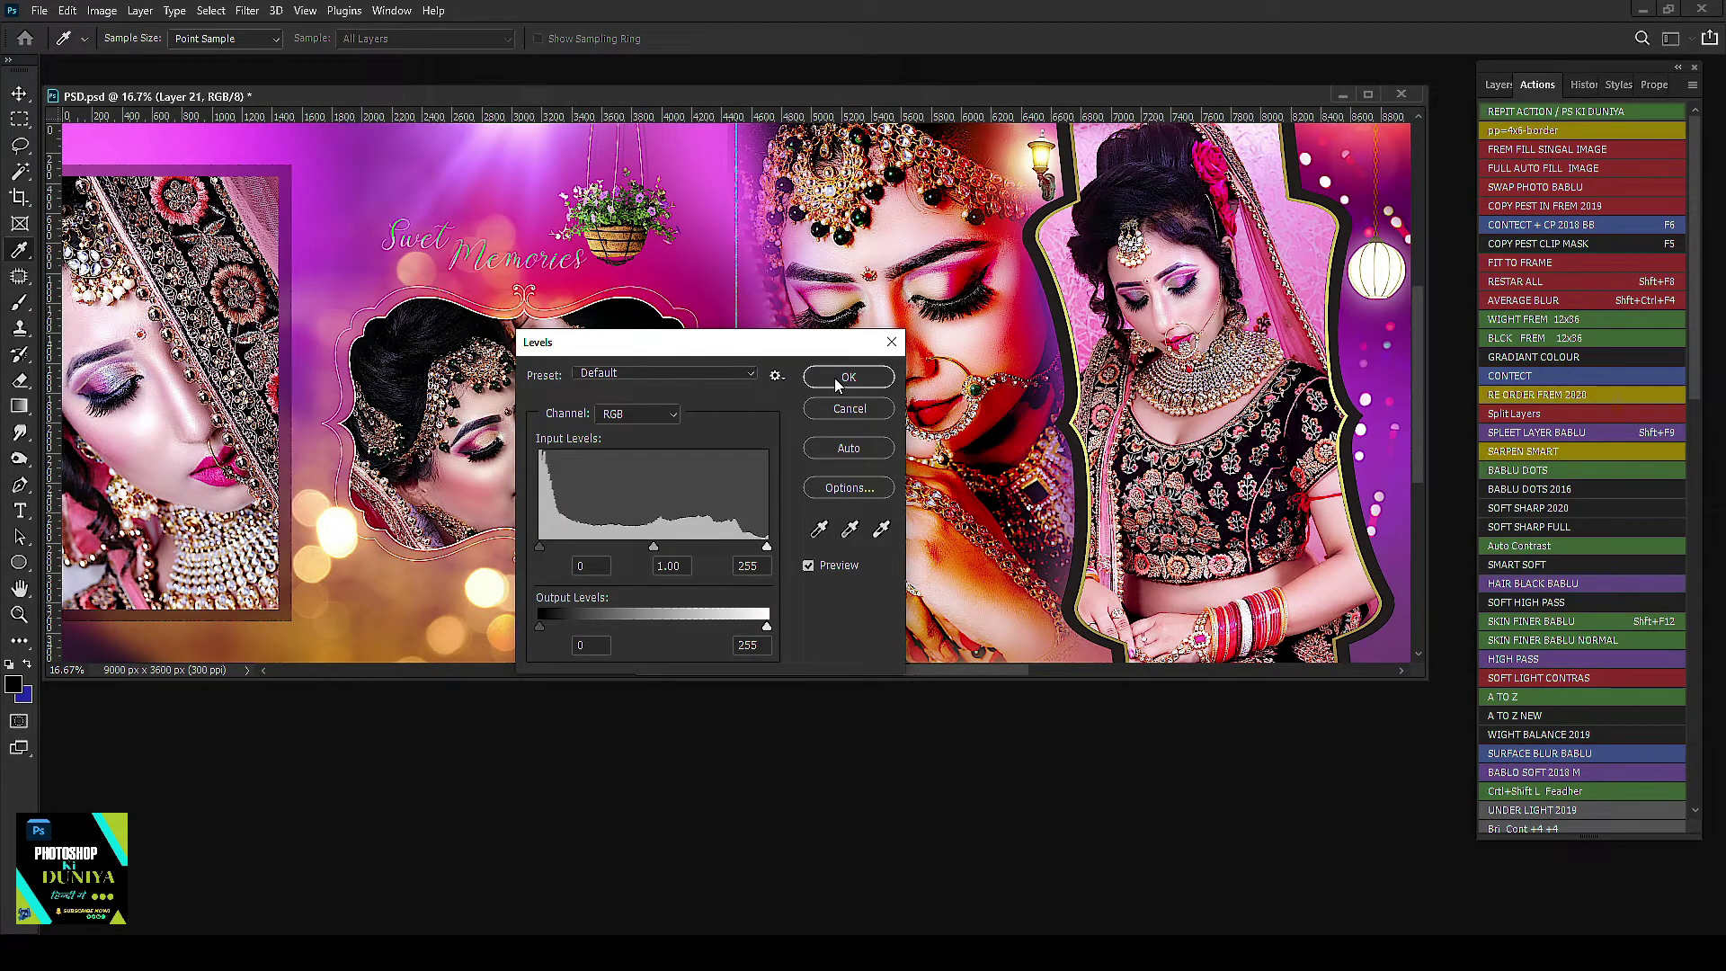
{"action": "left_click", "coordinate": [848, 377]}
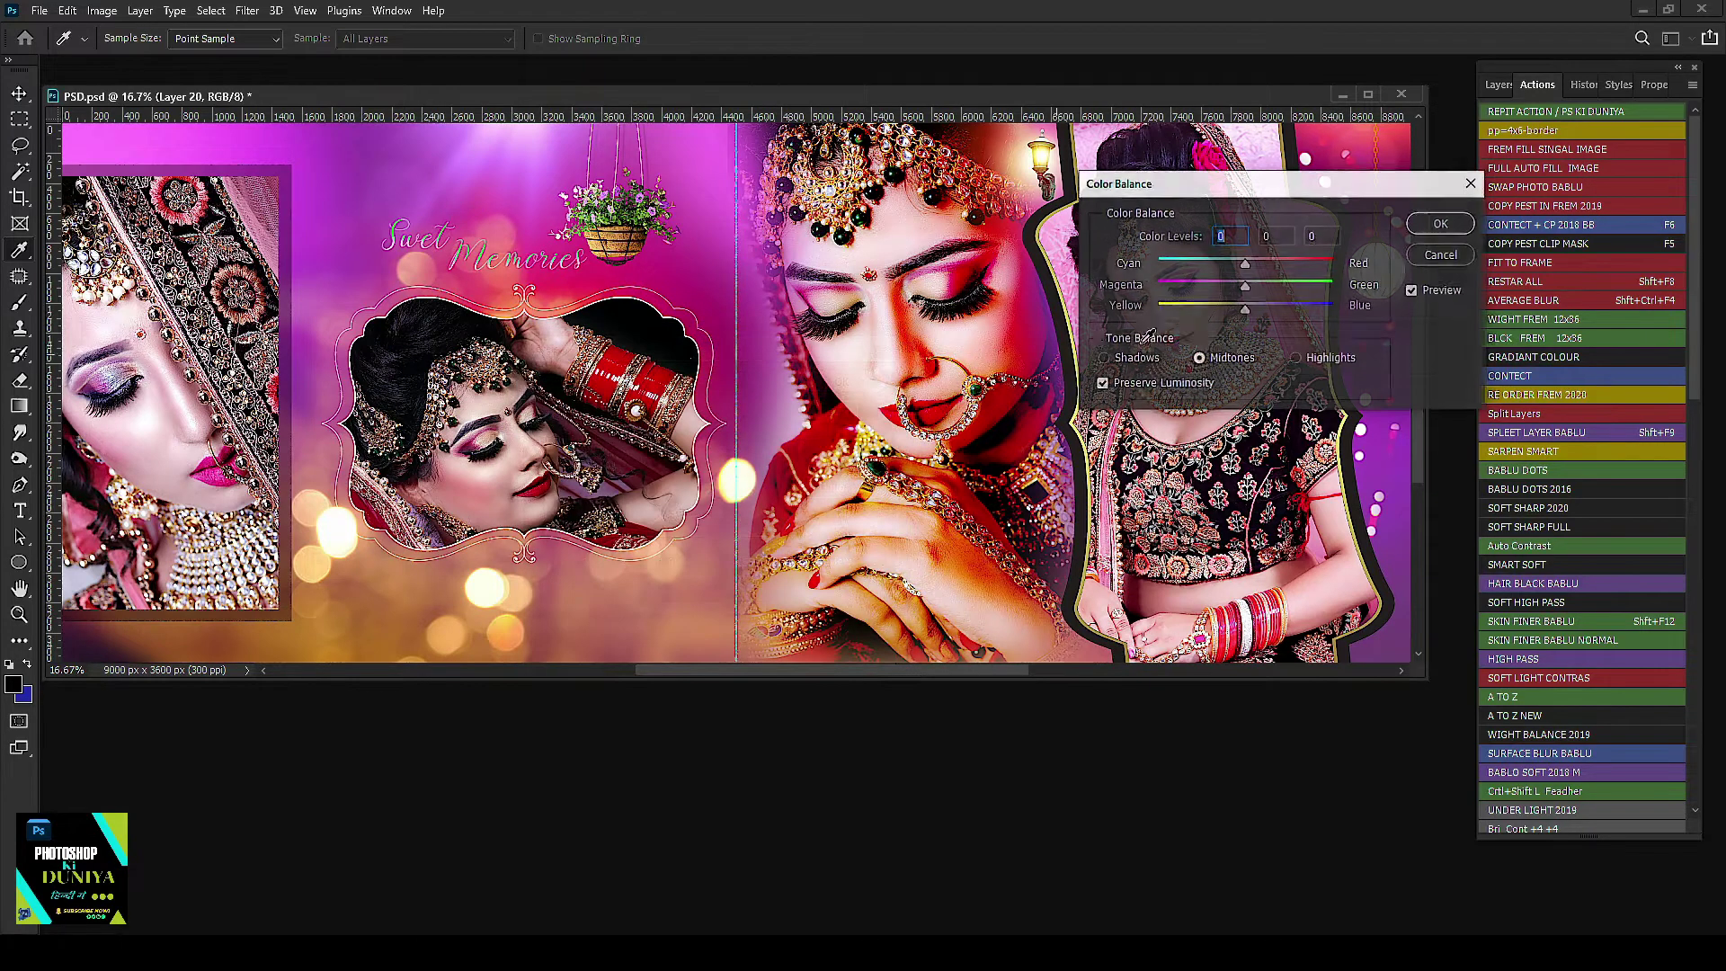
{"action": "left_click_drag", "start_coordinate": [1225, 169], "coordinate": [778, 256]}
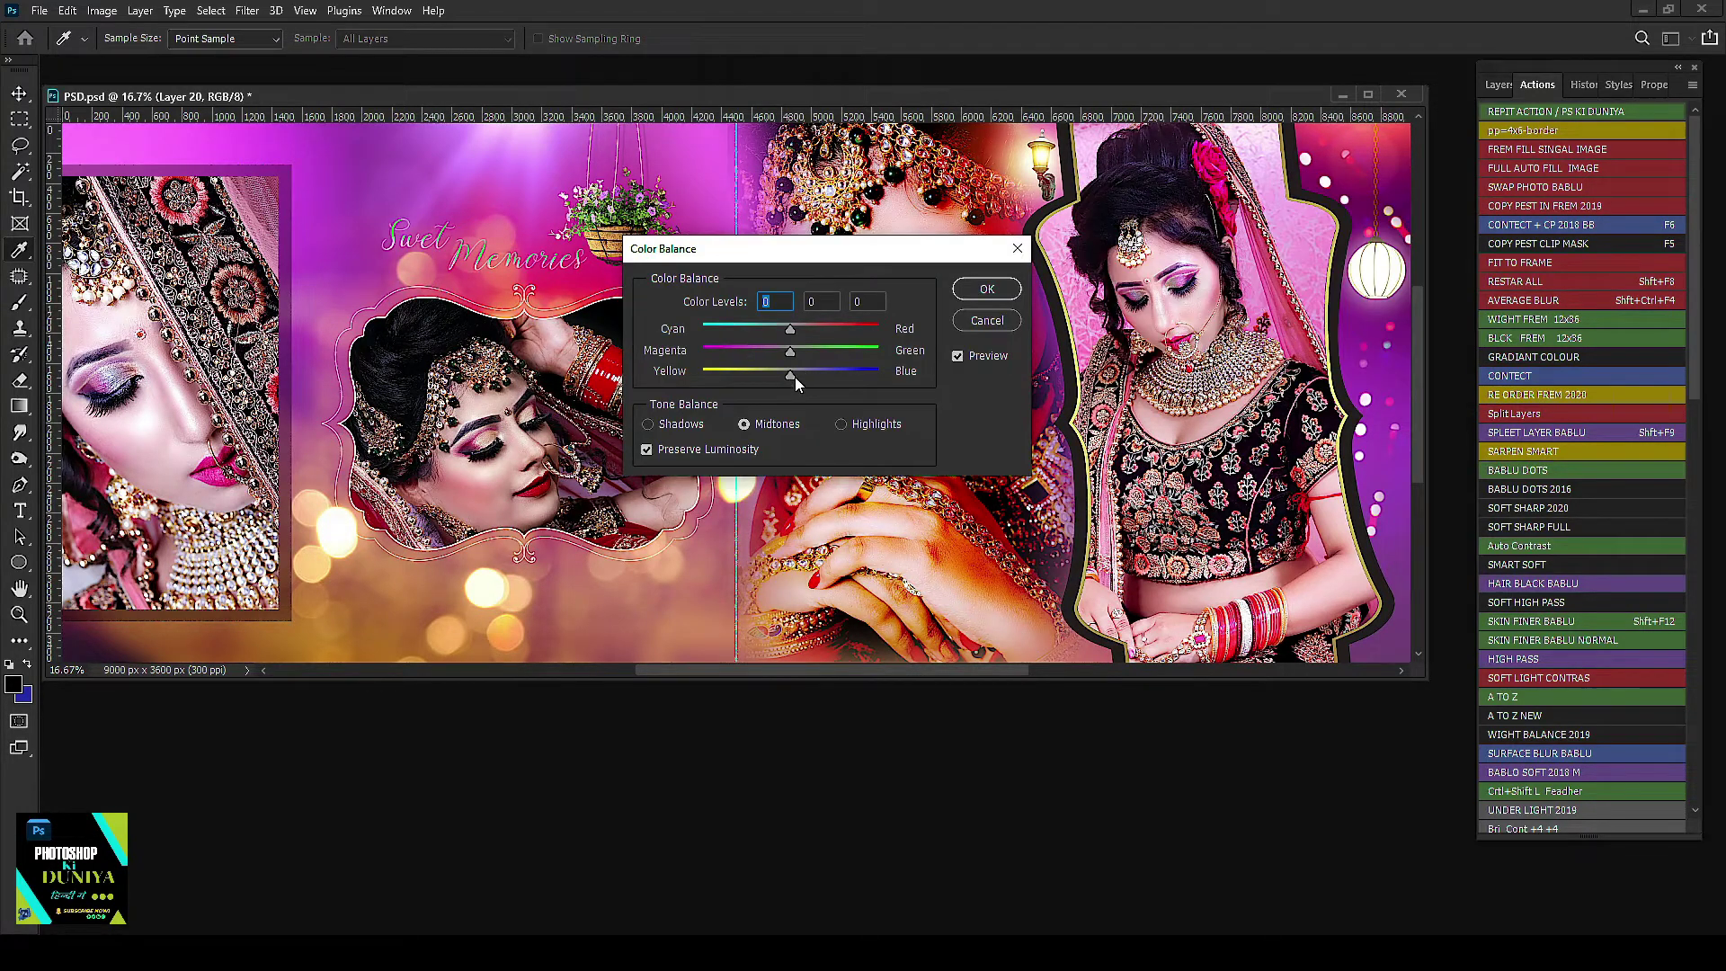
{"action": "left_click_drag", "start_coordinate": [791, 376], "coordinate": [766, 376]}
{"action": "left_click_drag", "start_coordinate": [825, 249], "coordinate": [933, 230]}
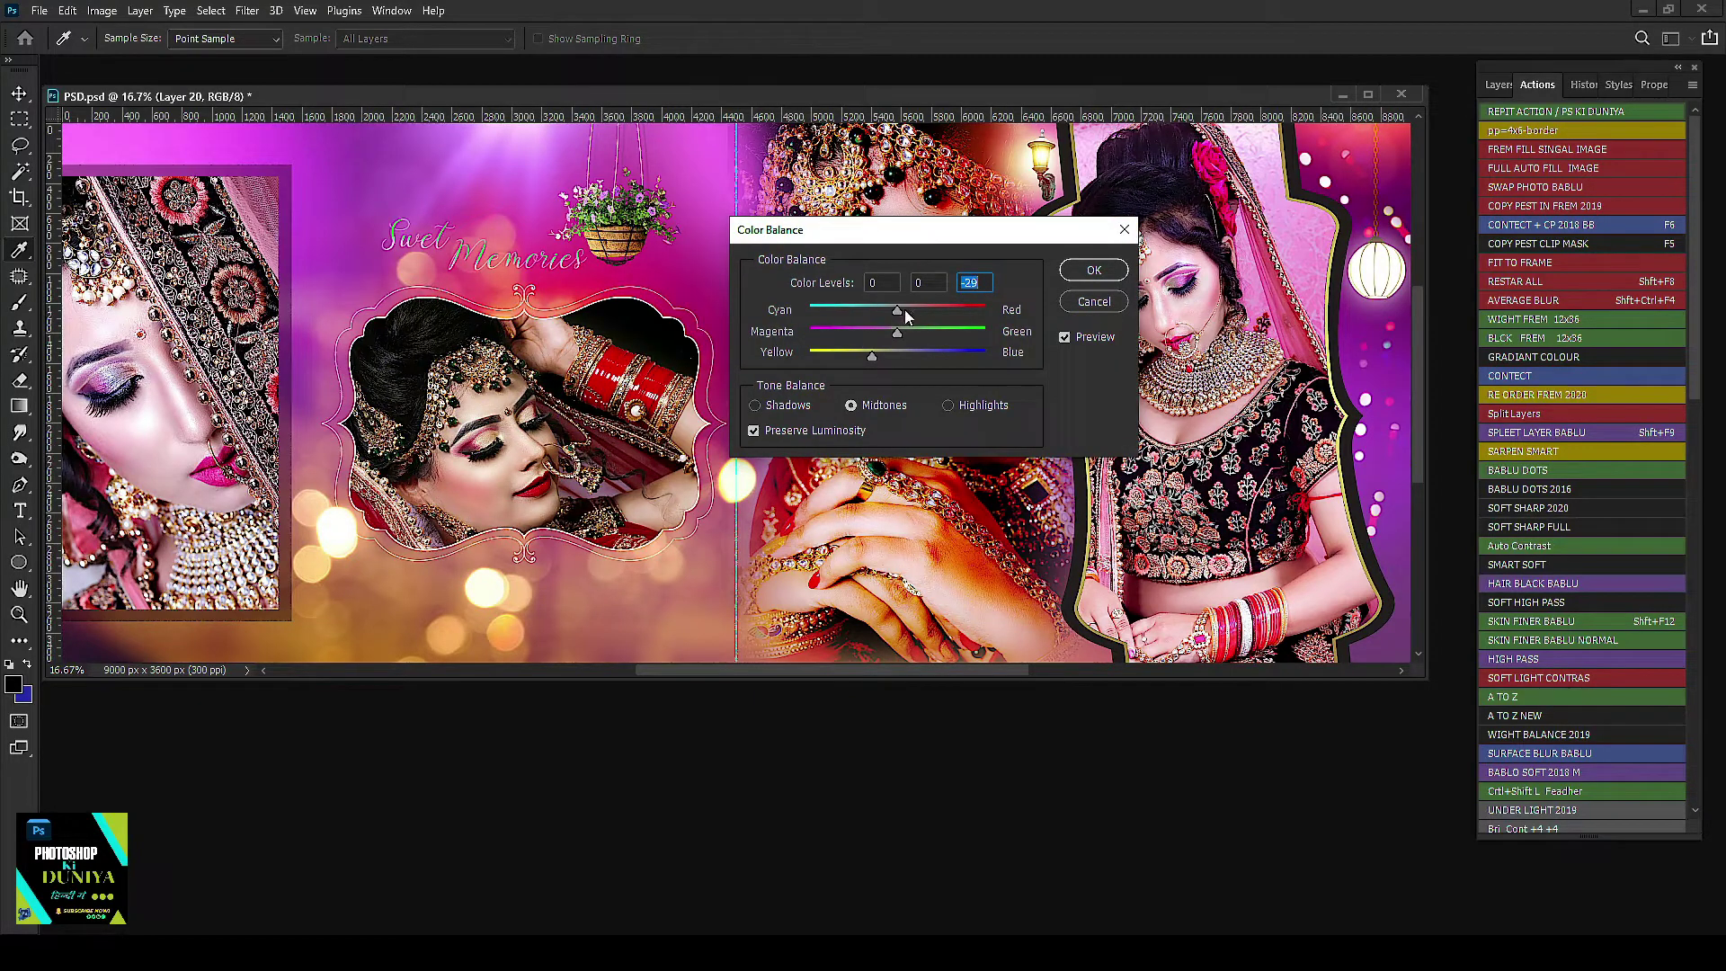
{"action": "left_click_drag", "start_coordinate": [898, 310], "coordinate": [911, 310]}
Step: Bow the RGB curve up to brighten and raise the black input to 17
{"action": "left_click_drag", "start_coordinate": [861, 167], "coordinate": [1145, 199]}
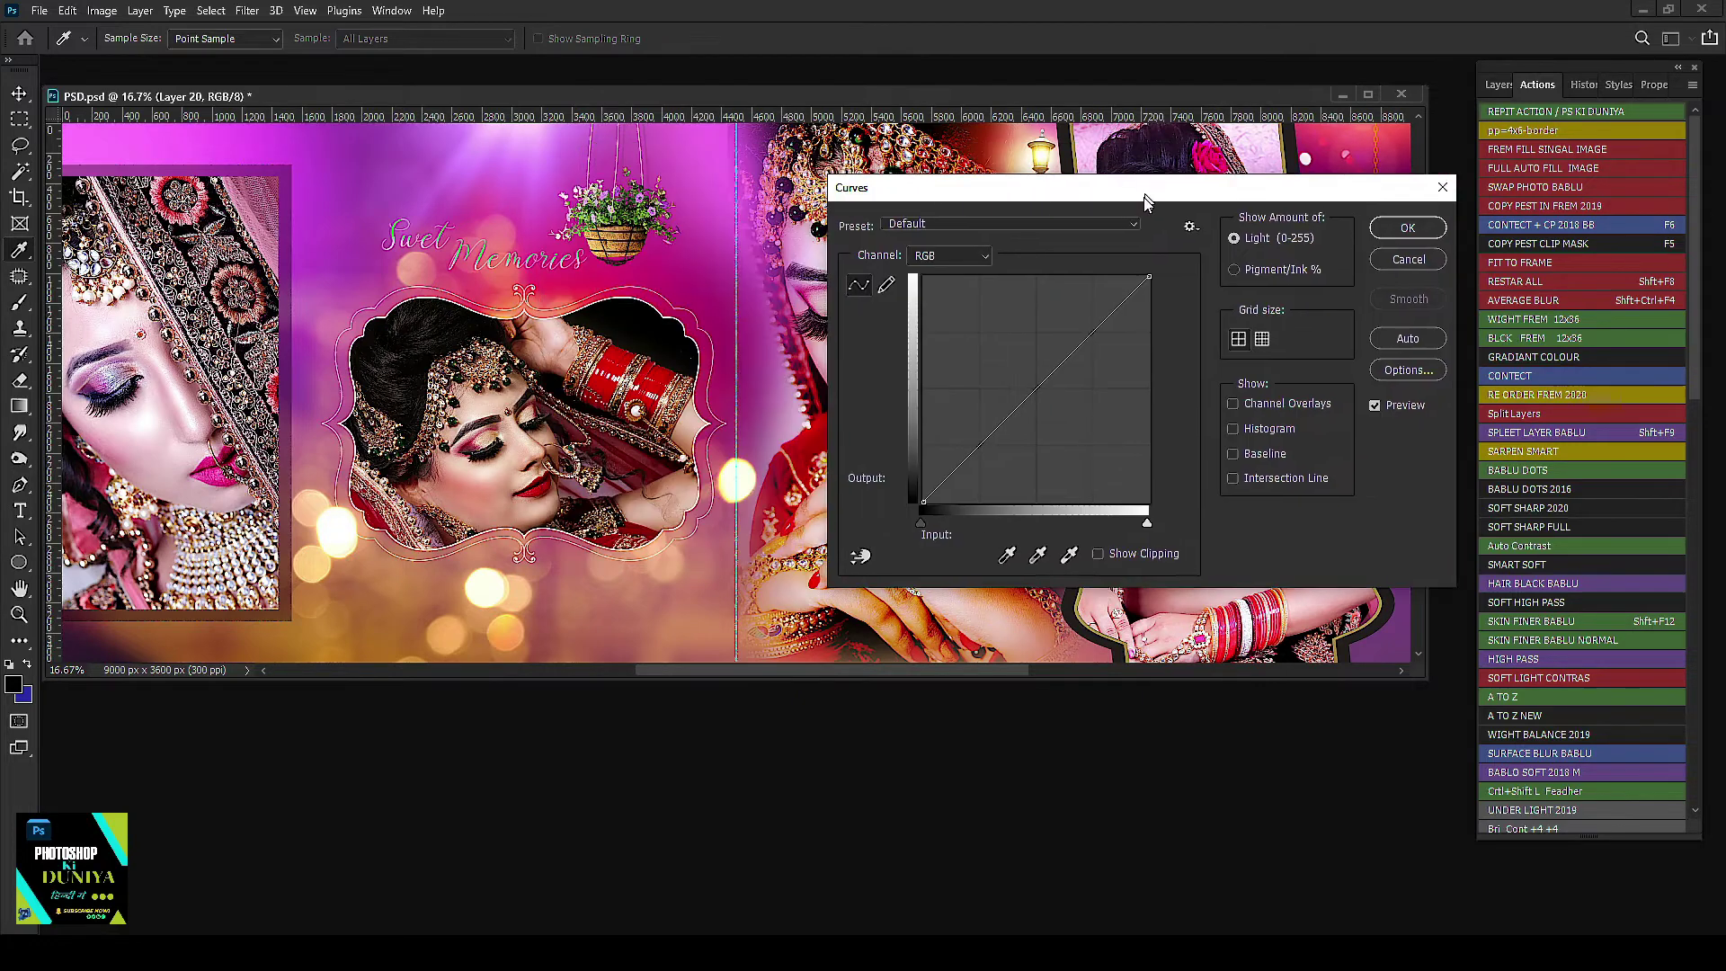
{"action": "left_click_drag", "start_coordinate": [1043, 383], "coordinate": [1021, 378]}
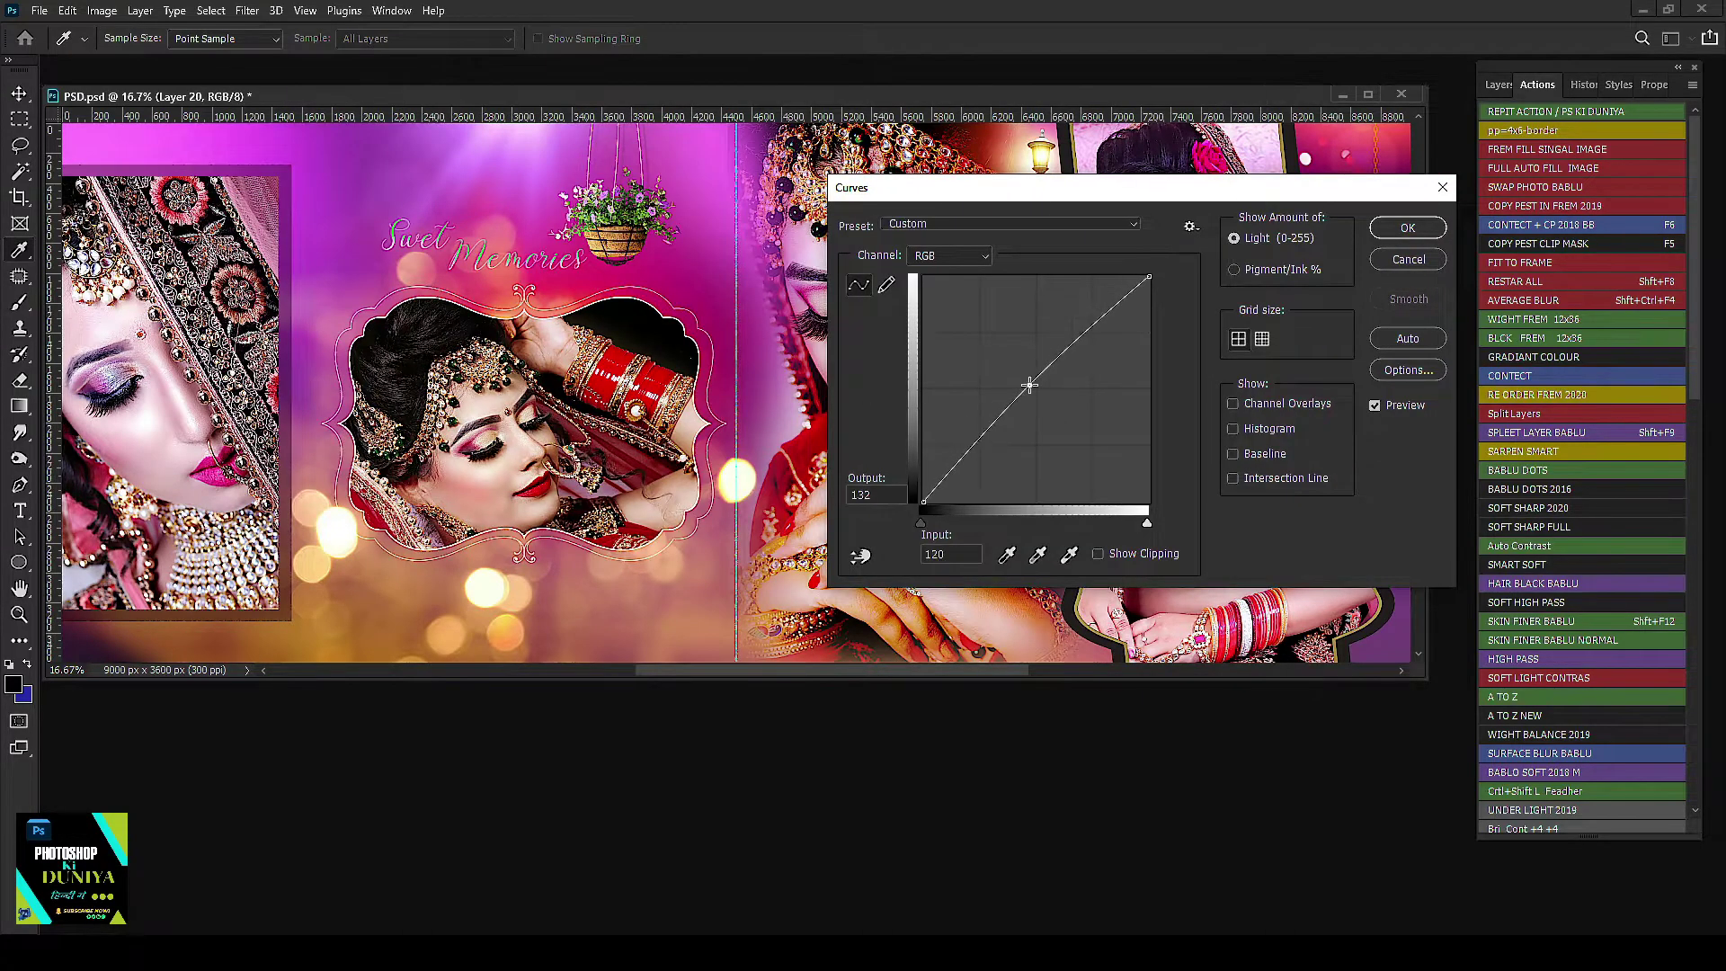
{"action": "left_click_drag", "start_coordinate": [921, 524], "coordinate": [936, 526]}
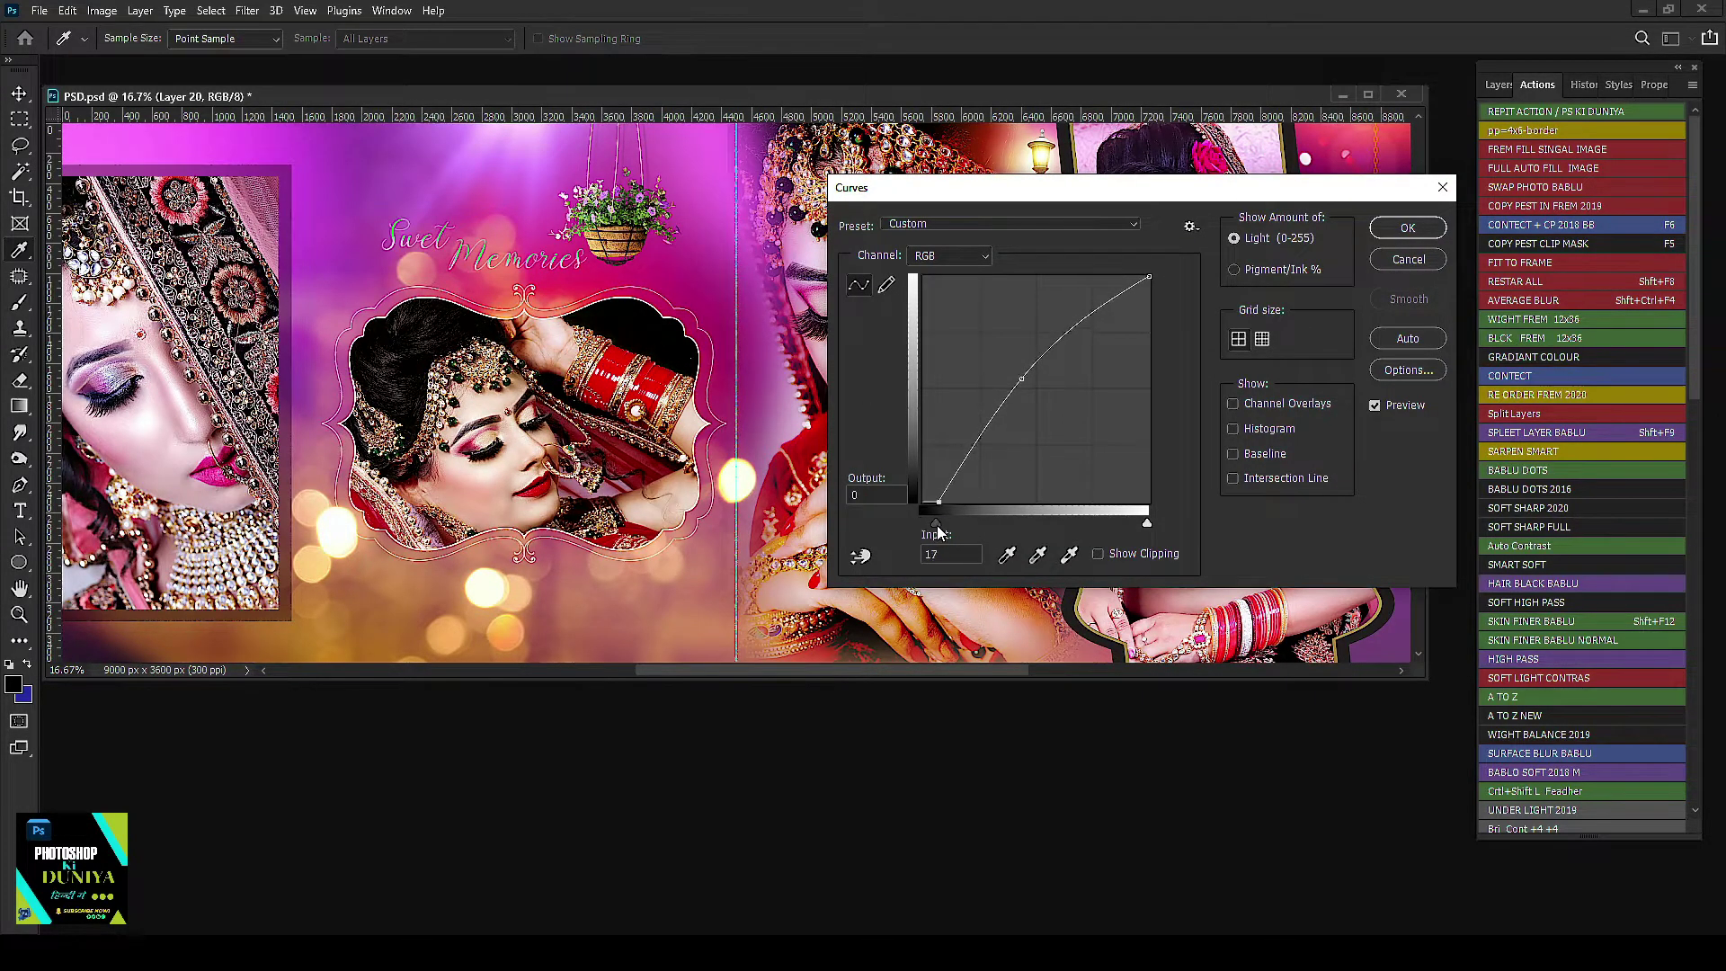
Step: Apply the brightening curve, then darken the close-up with Levels midtone 0.87
{"action": "key", "text": "Return"}
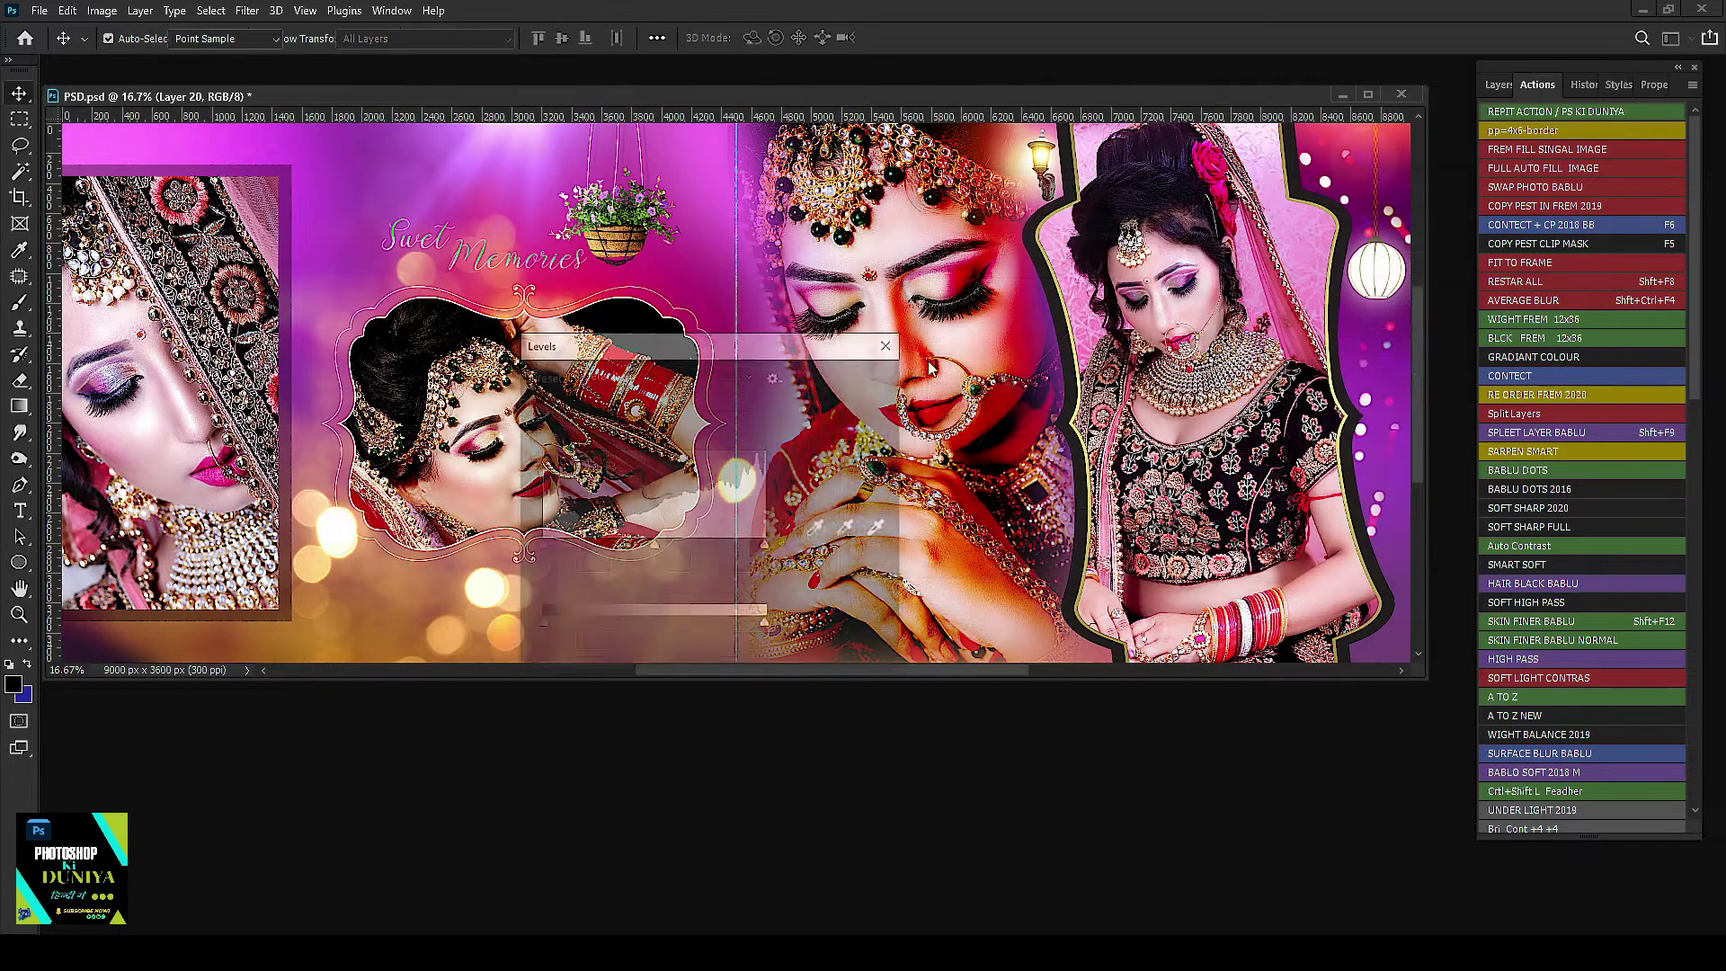
{"action": "key", "text": "ctrl+l"}
{"action": "mouse_move", "coordinate": [762, 357]}
{"action": "left_mouse_down"}
{"action": "mouse_move", "coordinate": [1079, 248]}
{"action": "mouse_move", "coordinate": [886, 399]}
{"action": "left_mouse_up"}
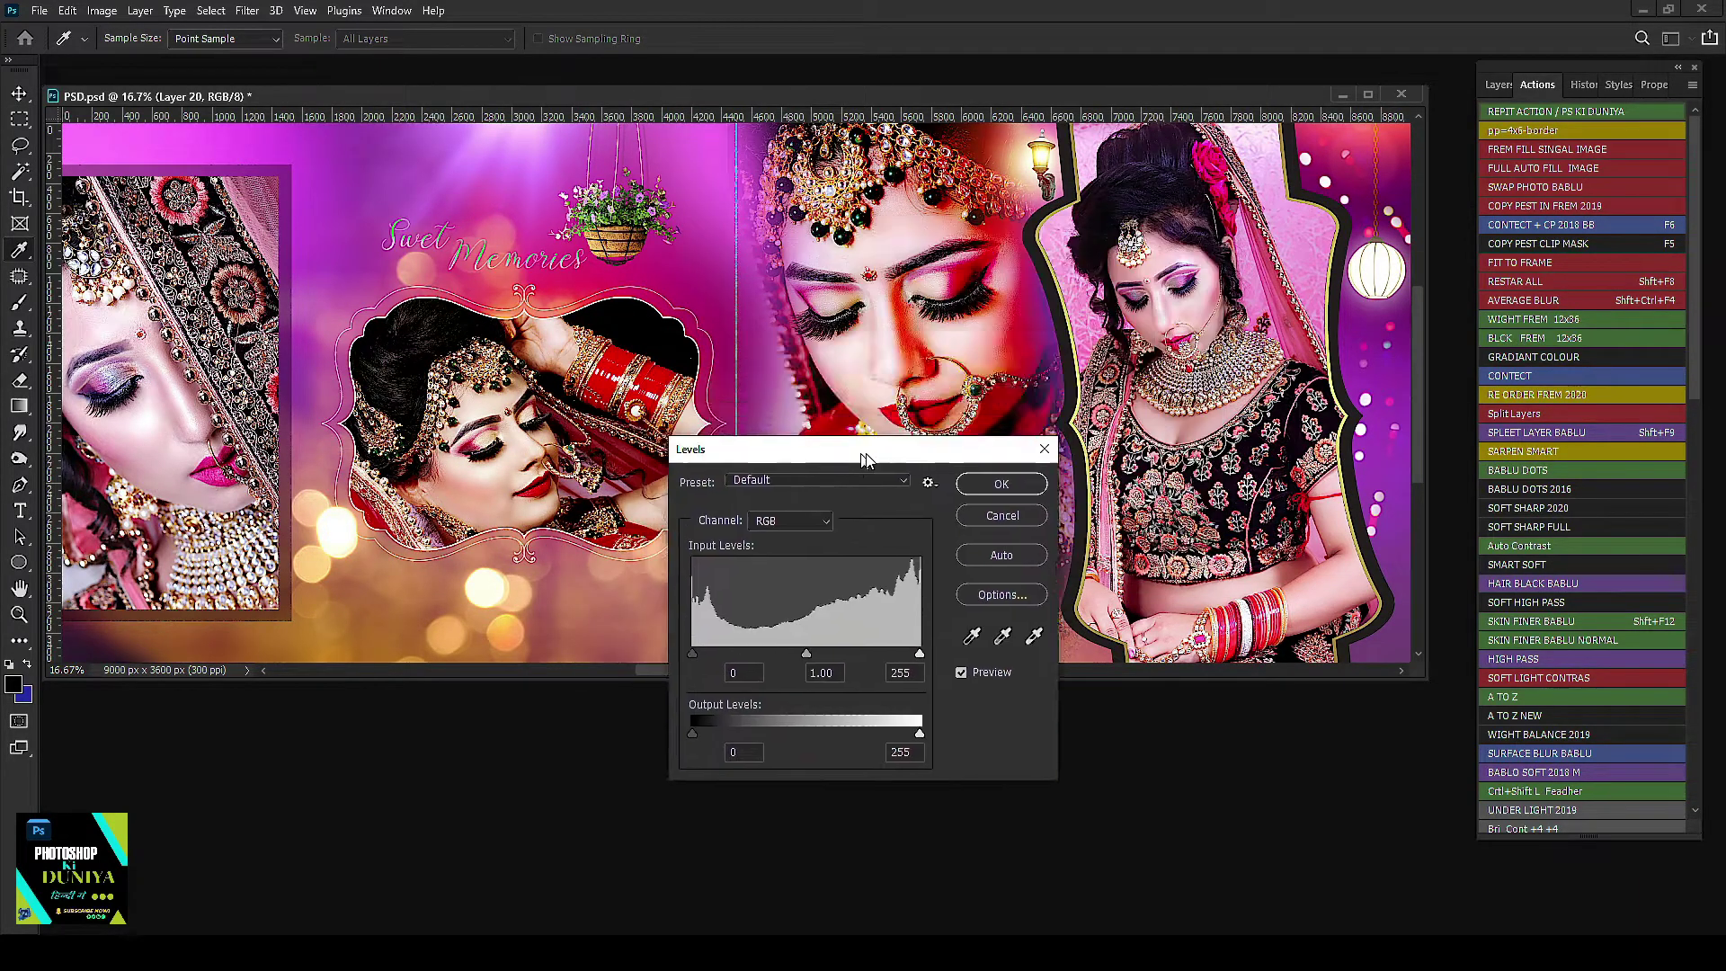
{"action": "mouse_move", "coordinate": [719, 601]}
{"action": "left_mouse_down"}
{"action": "mouse_move", "coordinate": [940, 600]}
{"action": "mouse_move", "coordinate": [712, 601]}
{"action": "left_mouse_up"}
{"action": "left_click_drag", "start_coordinate": [827, 600], "coordinate": [837, 600]}
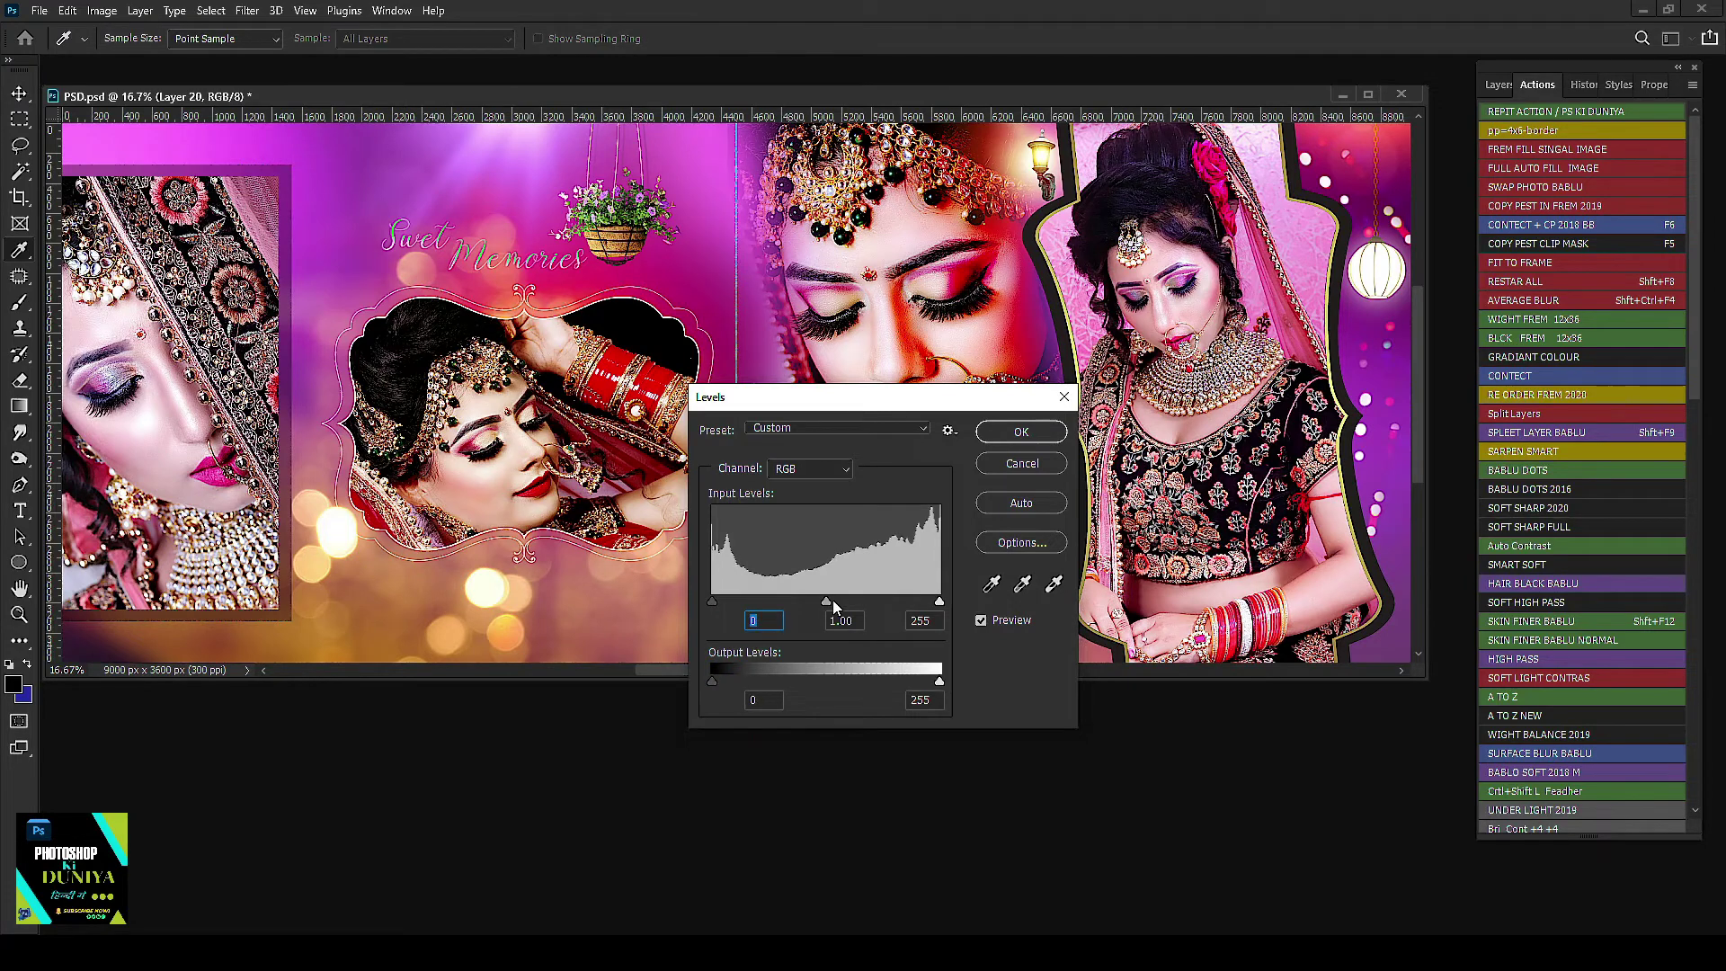
{"action": "left_click", "coordinate": [1022, 433]}
Step: Warm Layer 19's midtones with Color Balance +26/0/-26
{"action": "key", "text": "ctrl+b"}
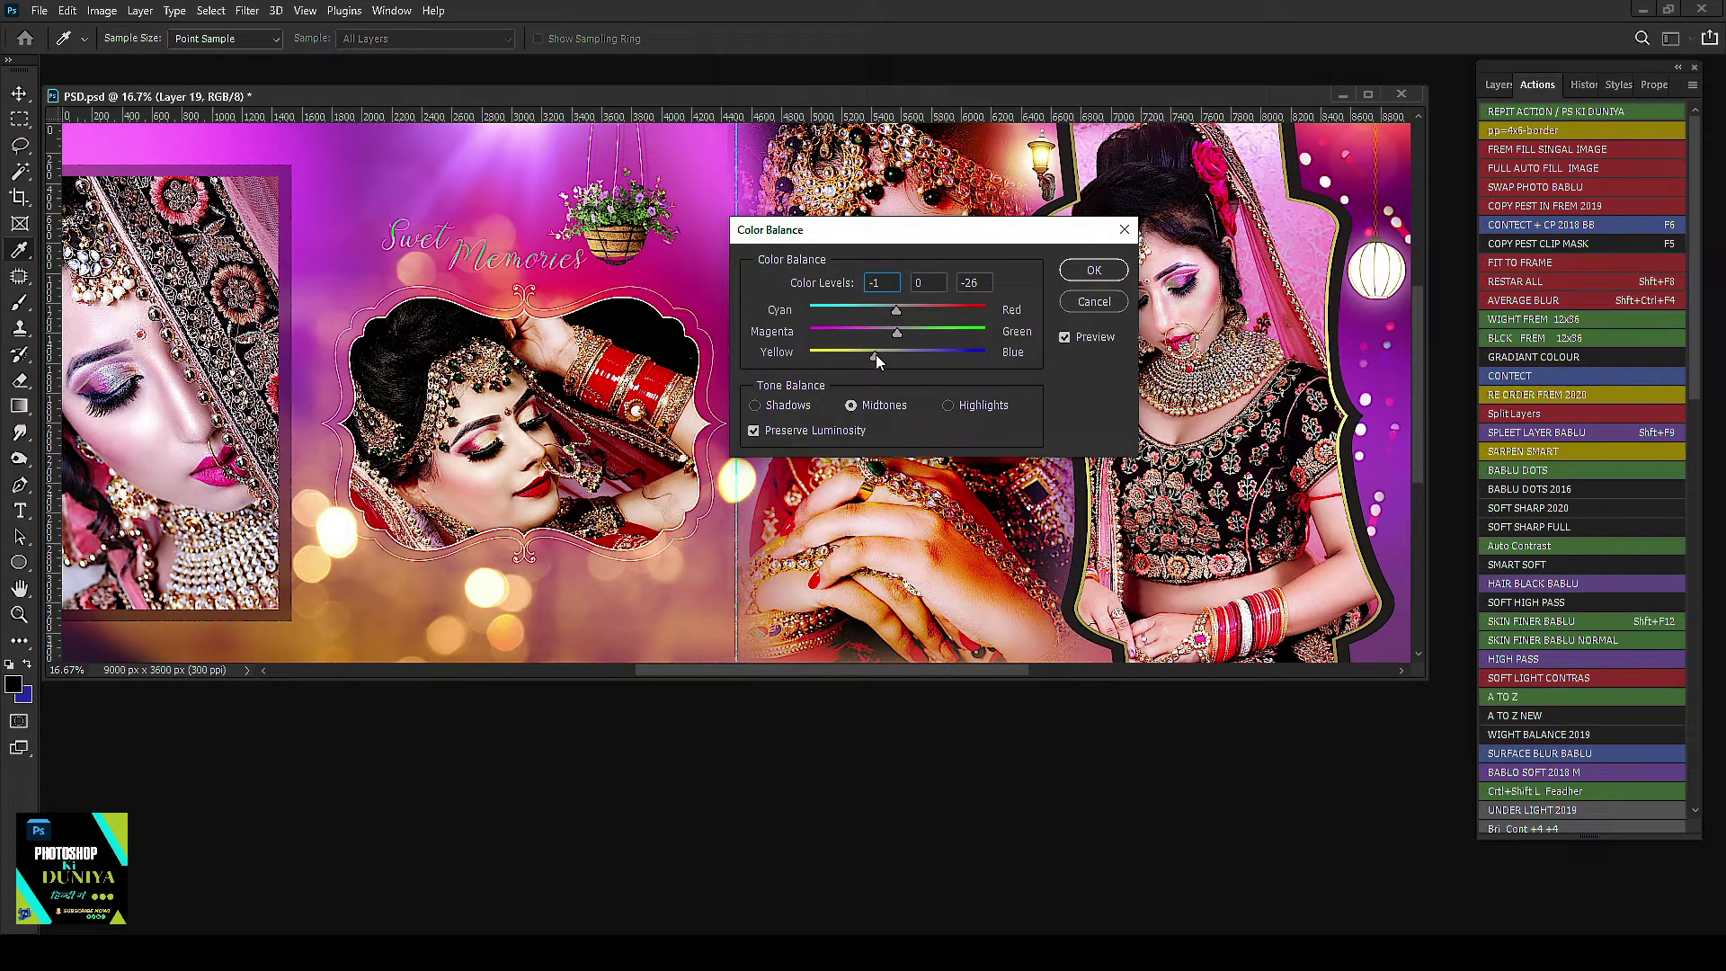
{"action": "left_click_drag", "start_coordinate": [877, 356], "coordinate": [920, 309]}
{"action": "left_click", "coordinate": [1070, 272]}
Step: Shape an S-curve in Curves for added contrast on the bride photo
{"action": "key", "text": "ctrl+m"}
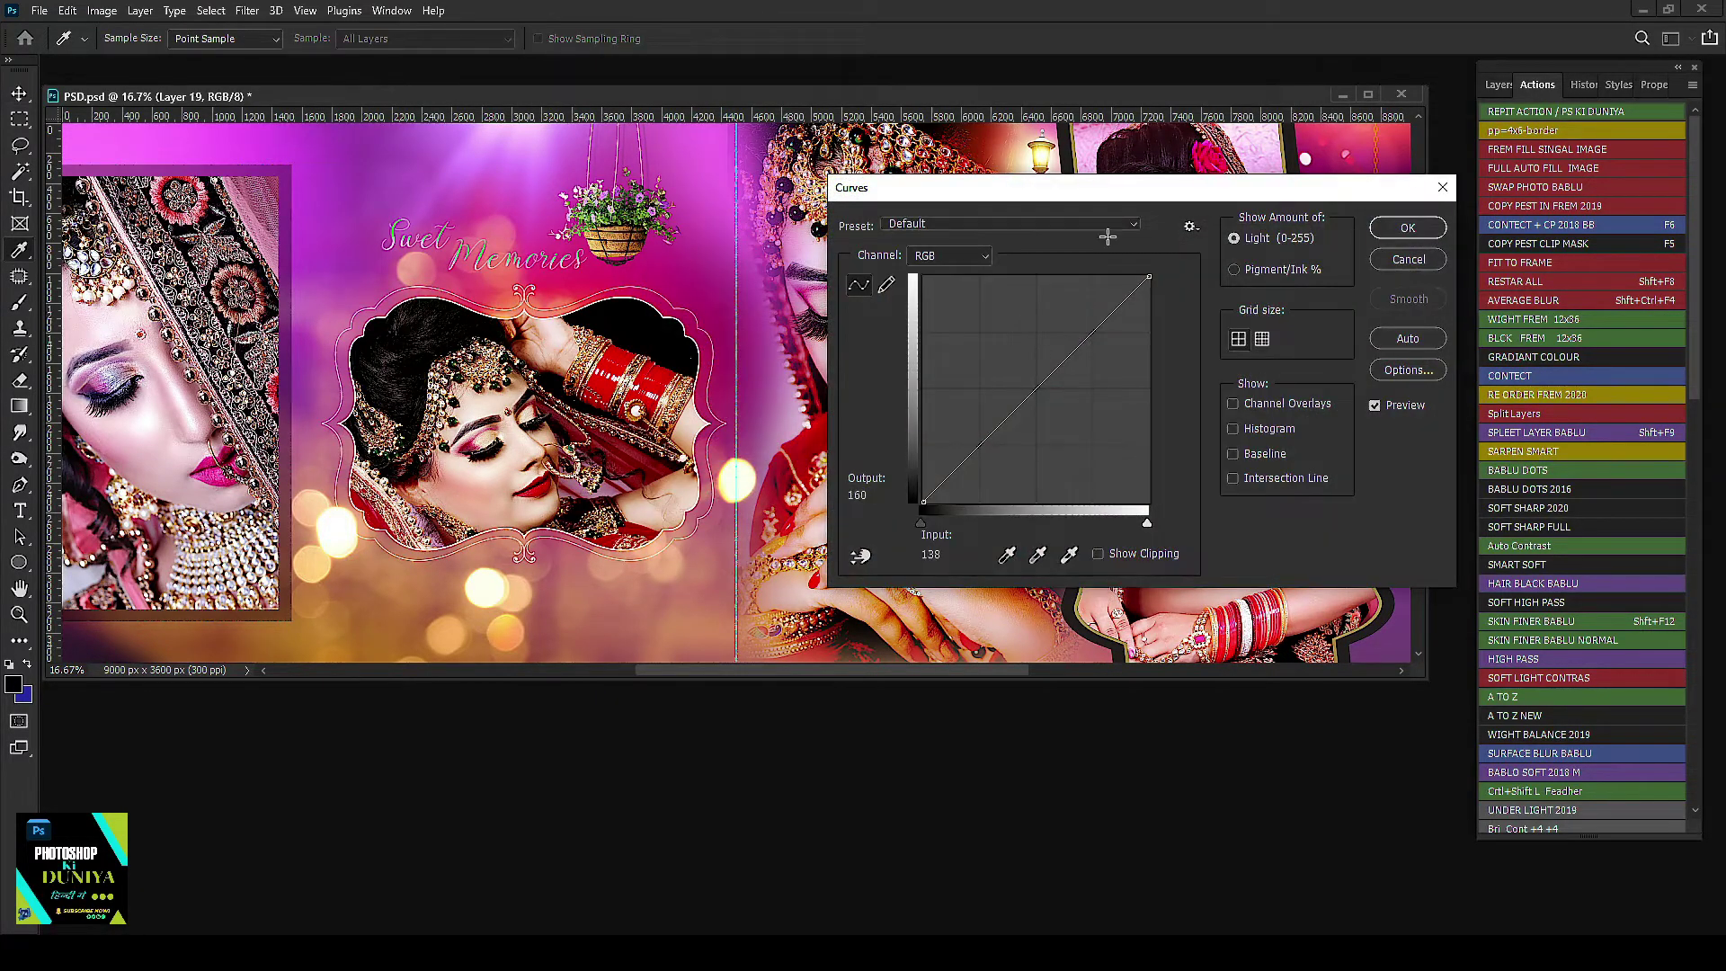
{"action": "left_click_drag", "start_coordinate": [1007, 187], "coordinate": [701, 256]}
{"action": "left_click", "coordinate": [734, 455]}
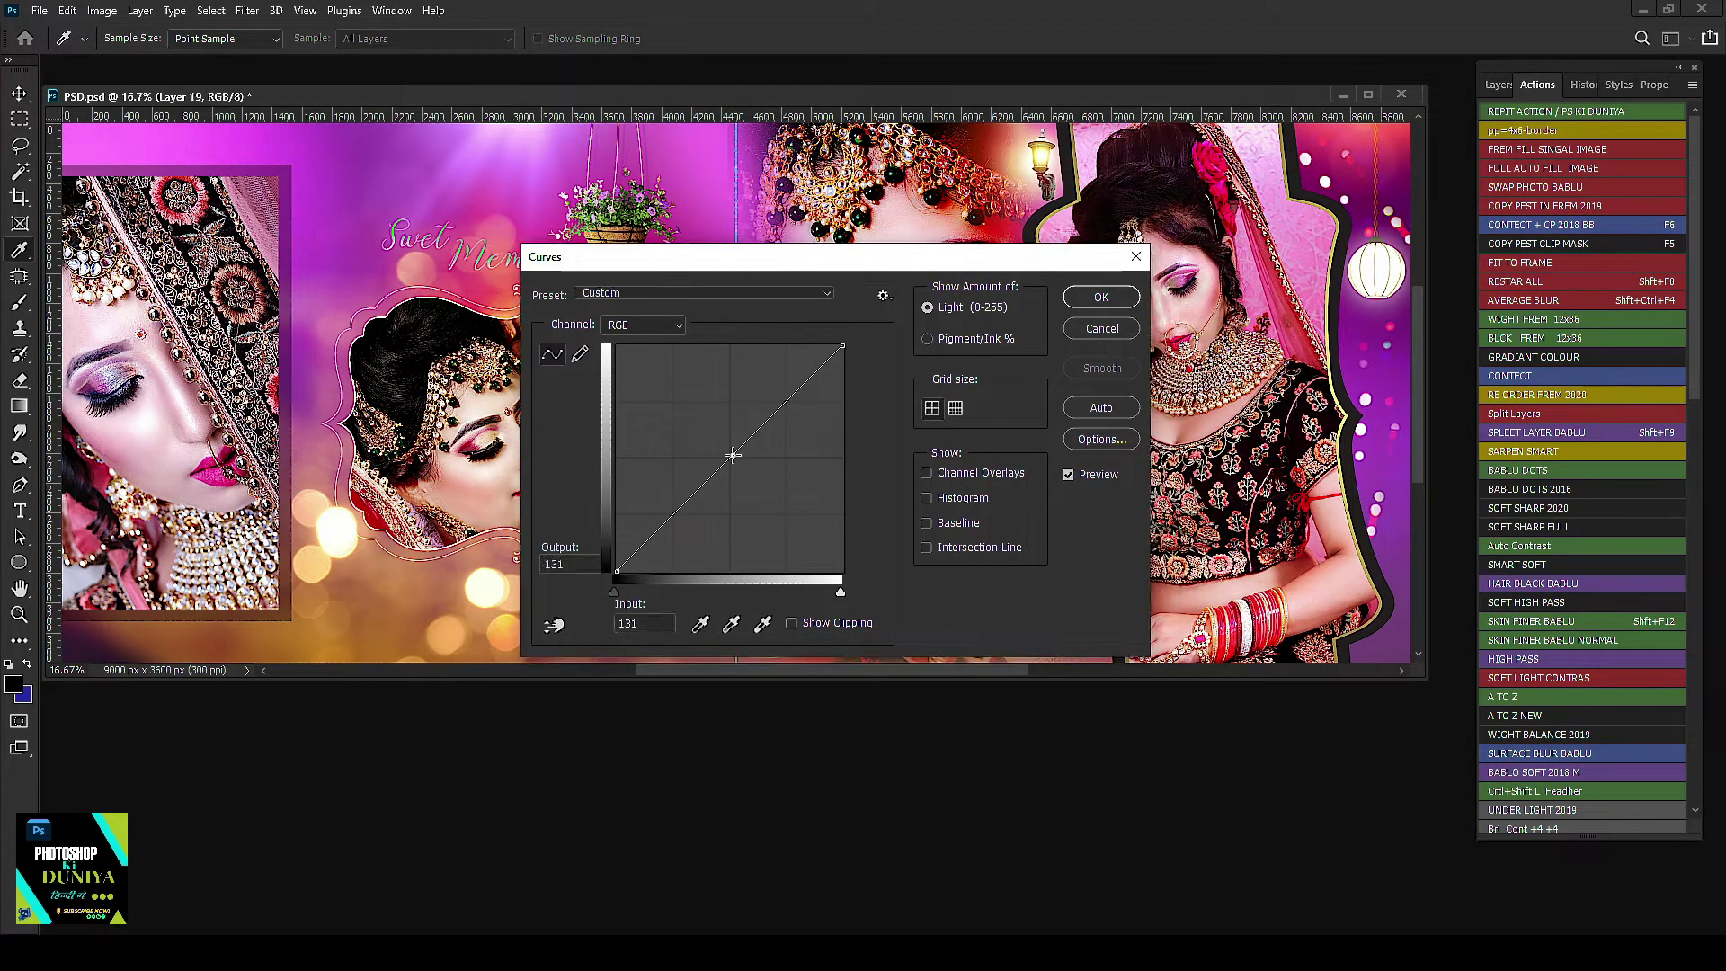
{"action": "left_click_drag", "start_coordinate": [683, 512], "coordinate": [674, 536]}
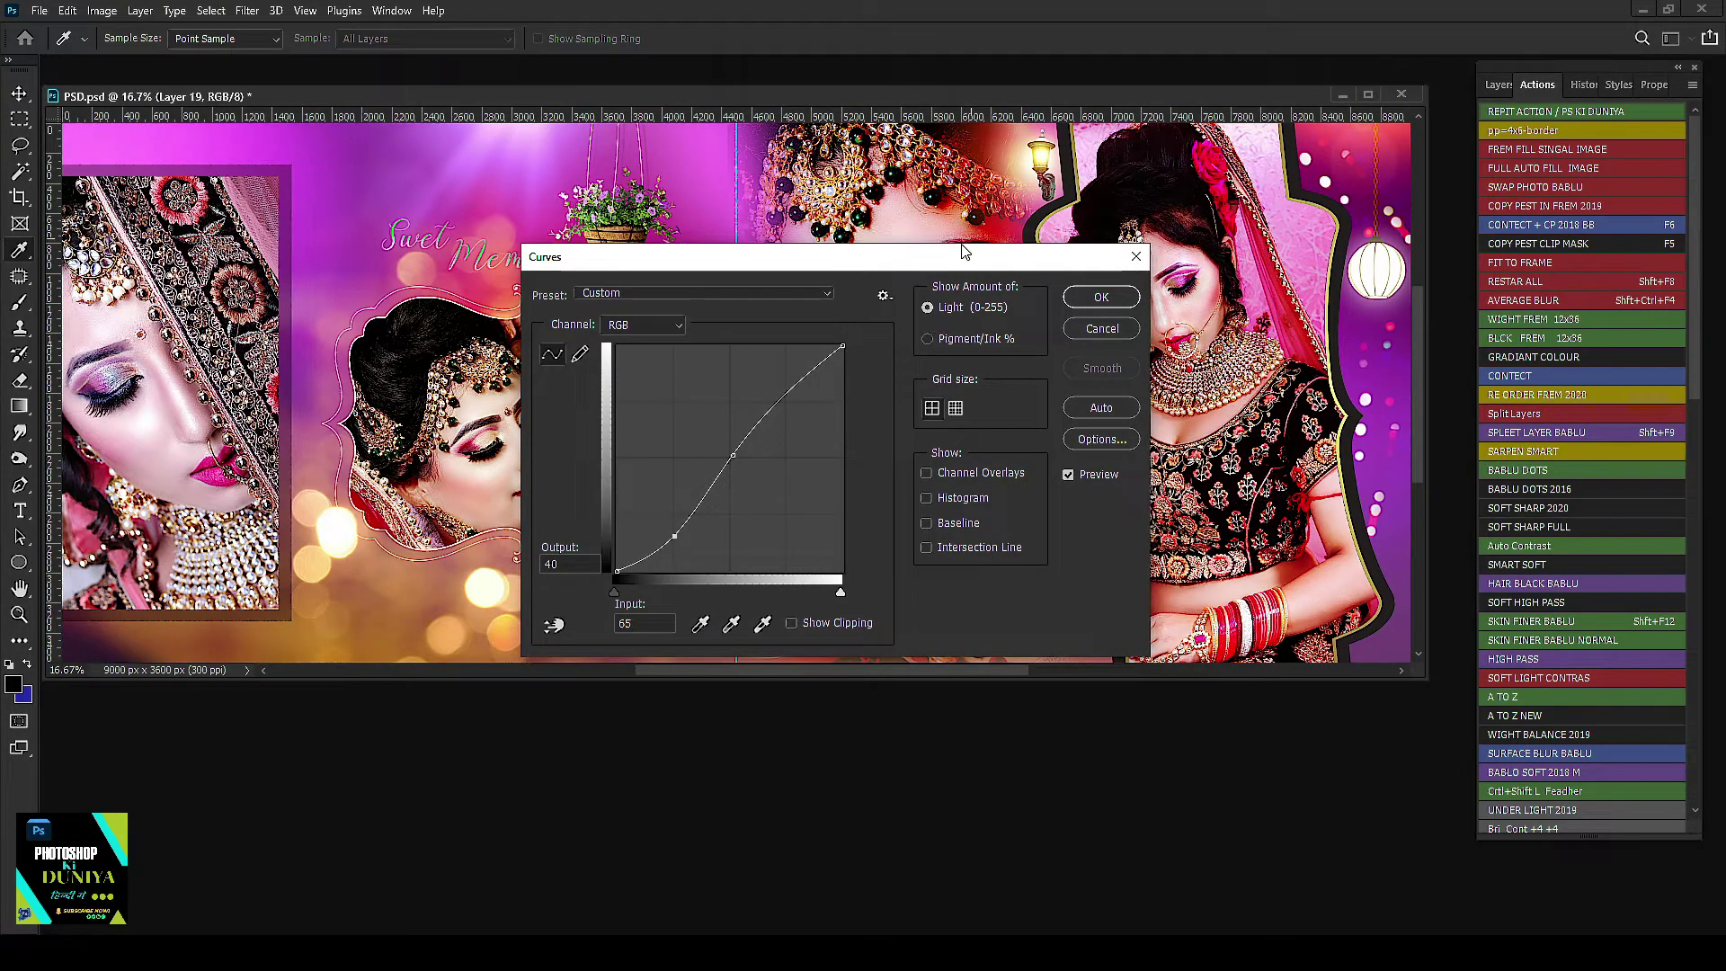
{"action": "left_click_drag", "start_coordinate": [960, 256], "coordinate": [816, 239]}
Step: Apply the S-curve, then load Levels preset 01 with midtone set to 1.00
{"action": "left_click", "coordinate": [959, 280]}
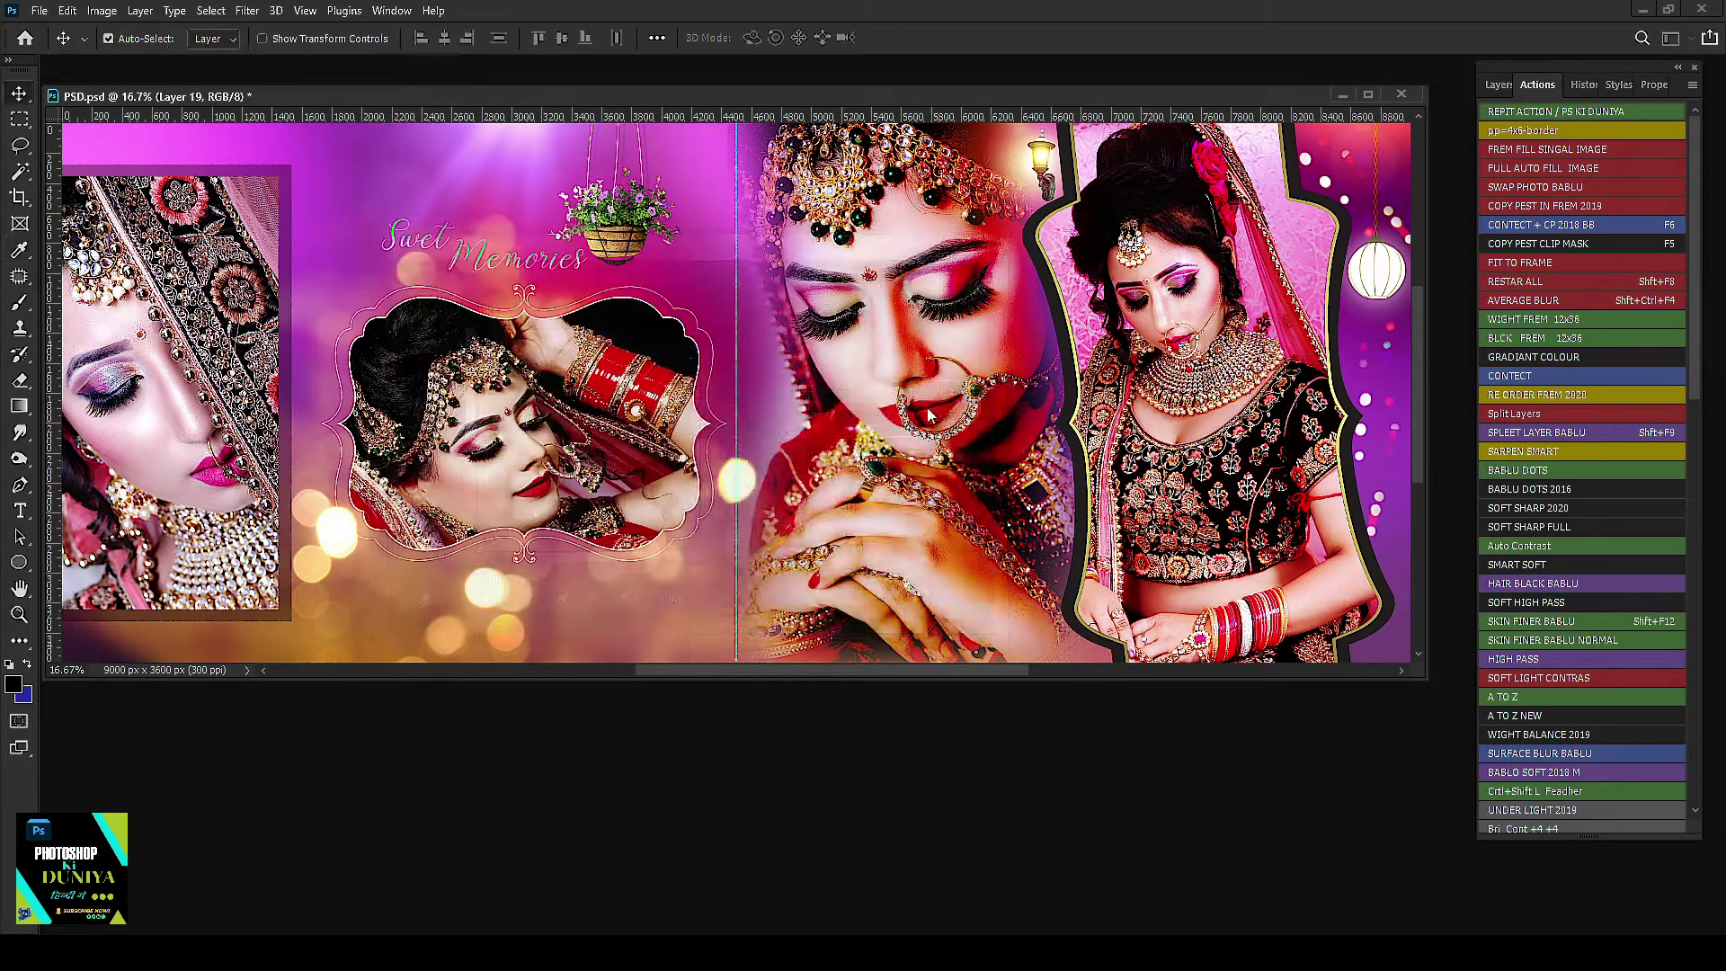
{"action": "key", "text": "ctrl+l"}
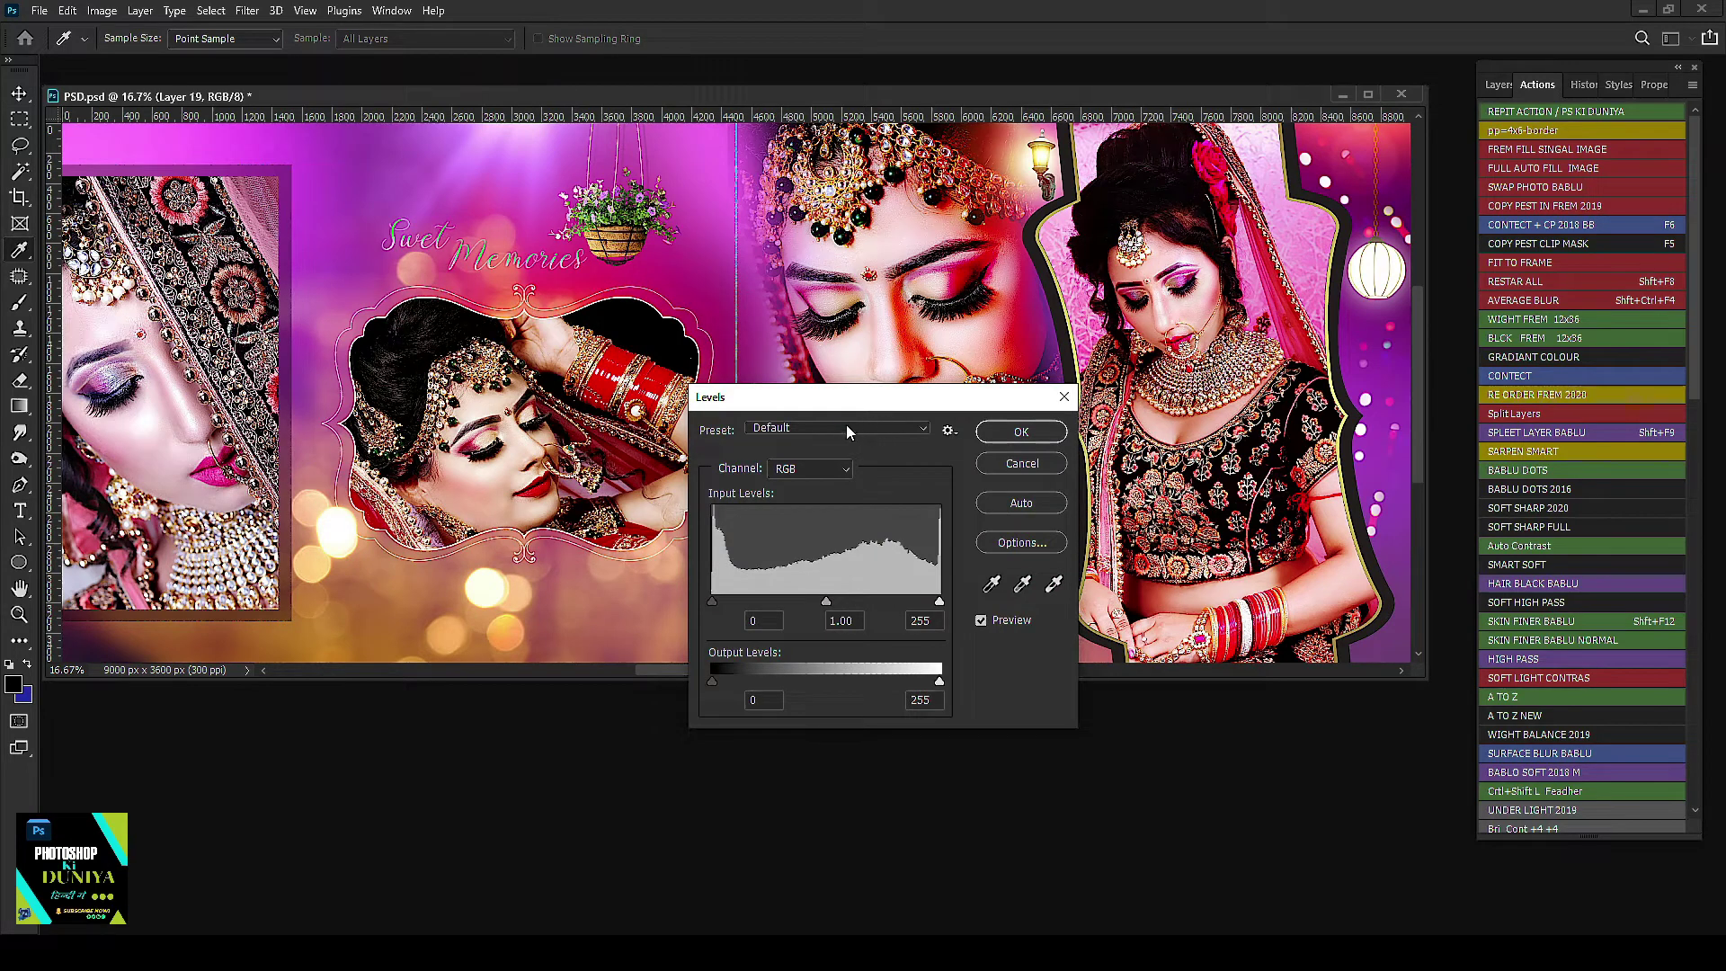
{"action": "left_click", "coordinate": [836, 428]}
{"action": "left_click", "coordinate": [790, 615]}
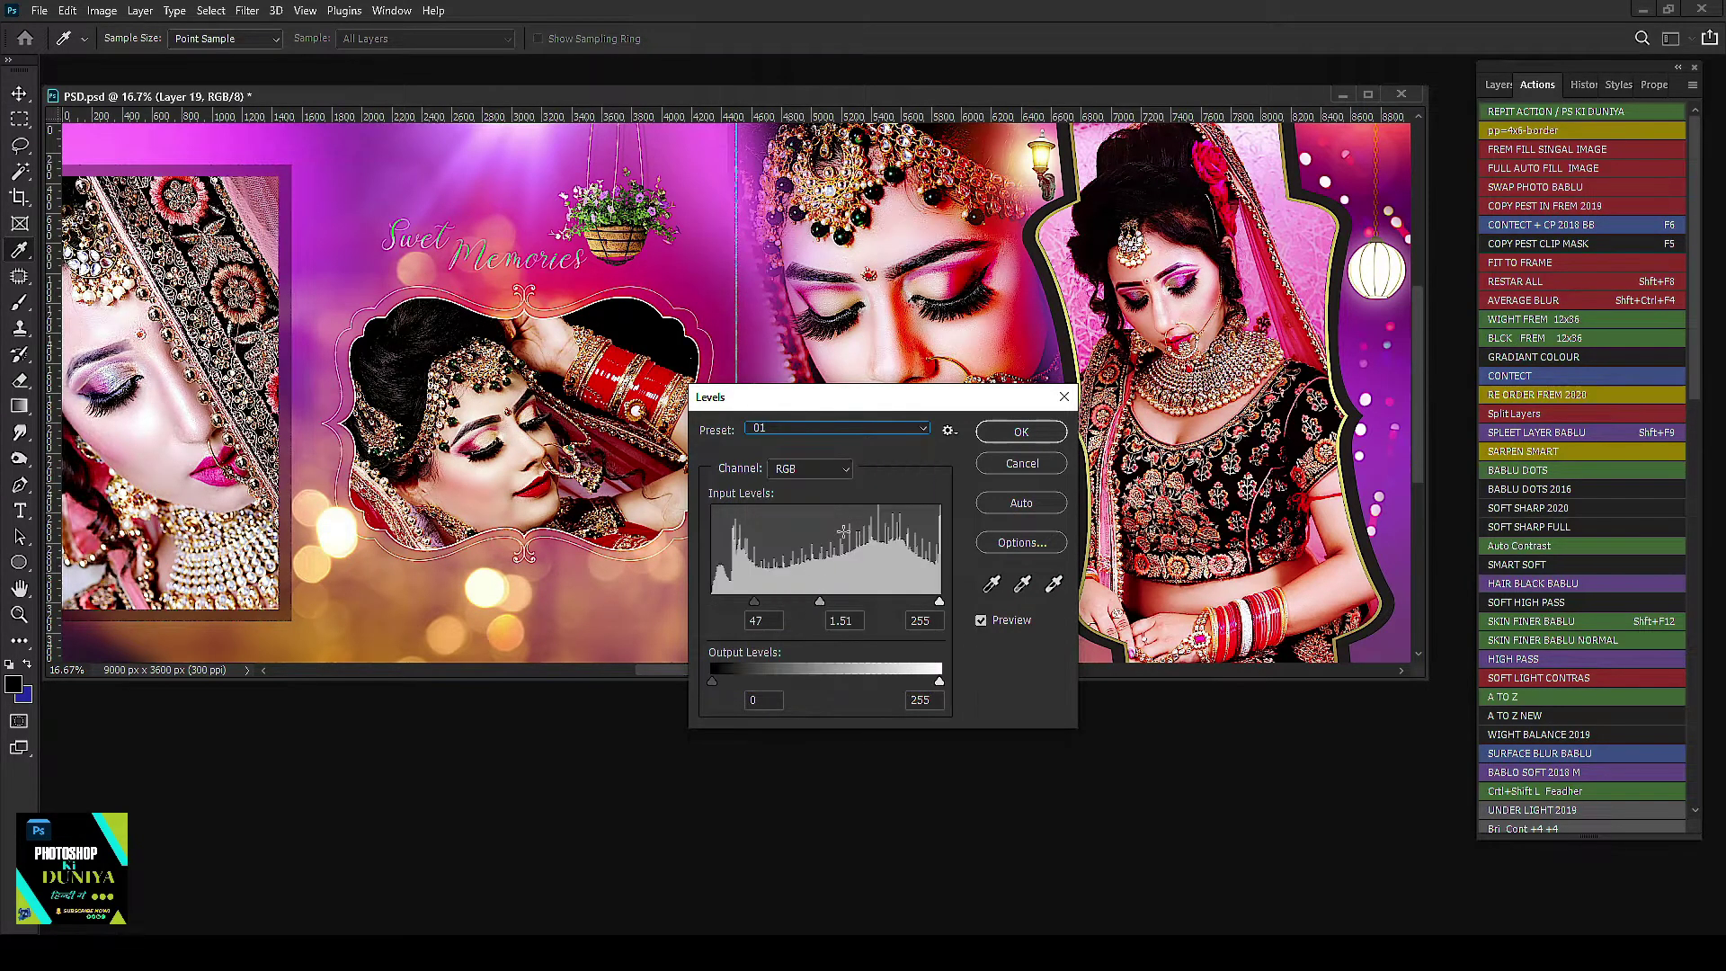
{"action": "left_click_drag", "start_coordinate": [820, 602], "coordinate": [846, 602]}
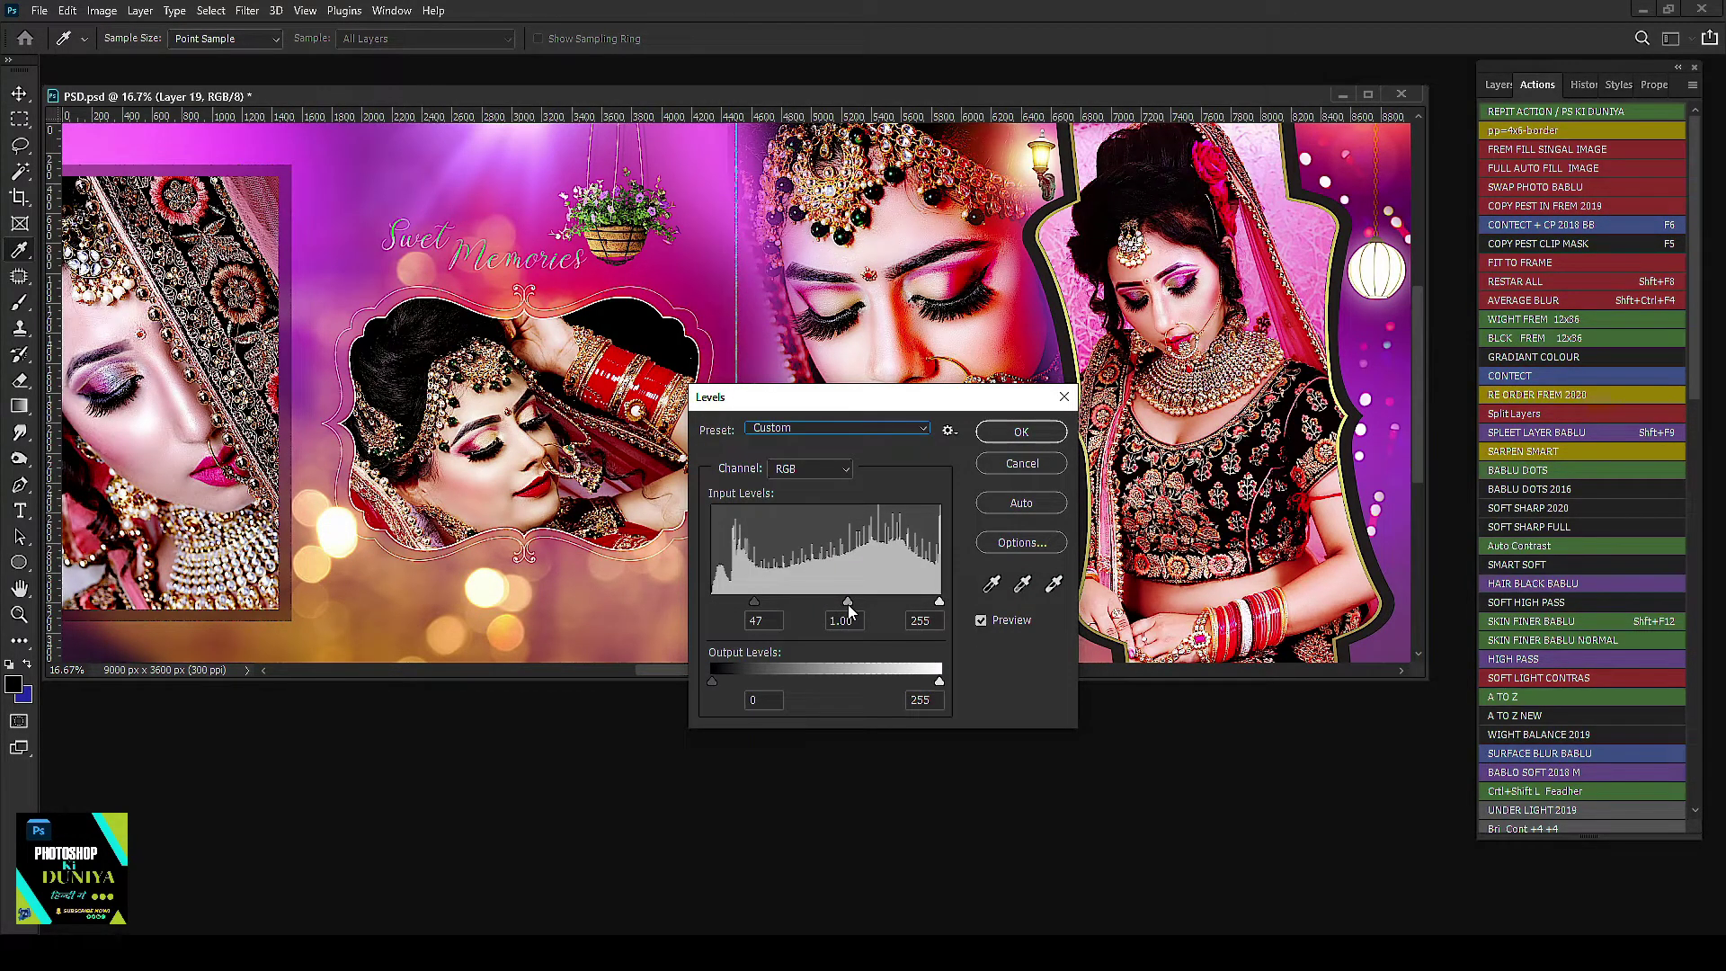
{"action": "left_click", "coordinate": [843, 620]}
{"action": "left_click", "coordinate": [1021, 432]}
Step: Set Color Balance midtones to +26/0/-53 for a warmer tone
{"action": "key", "text": "ctrl+b"}
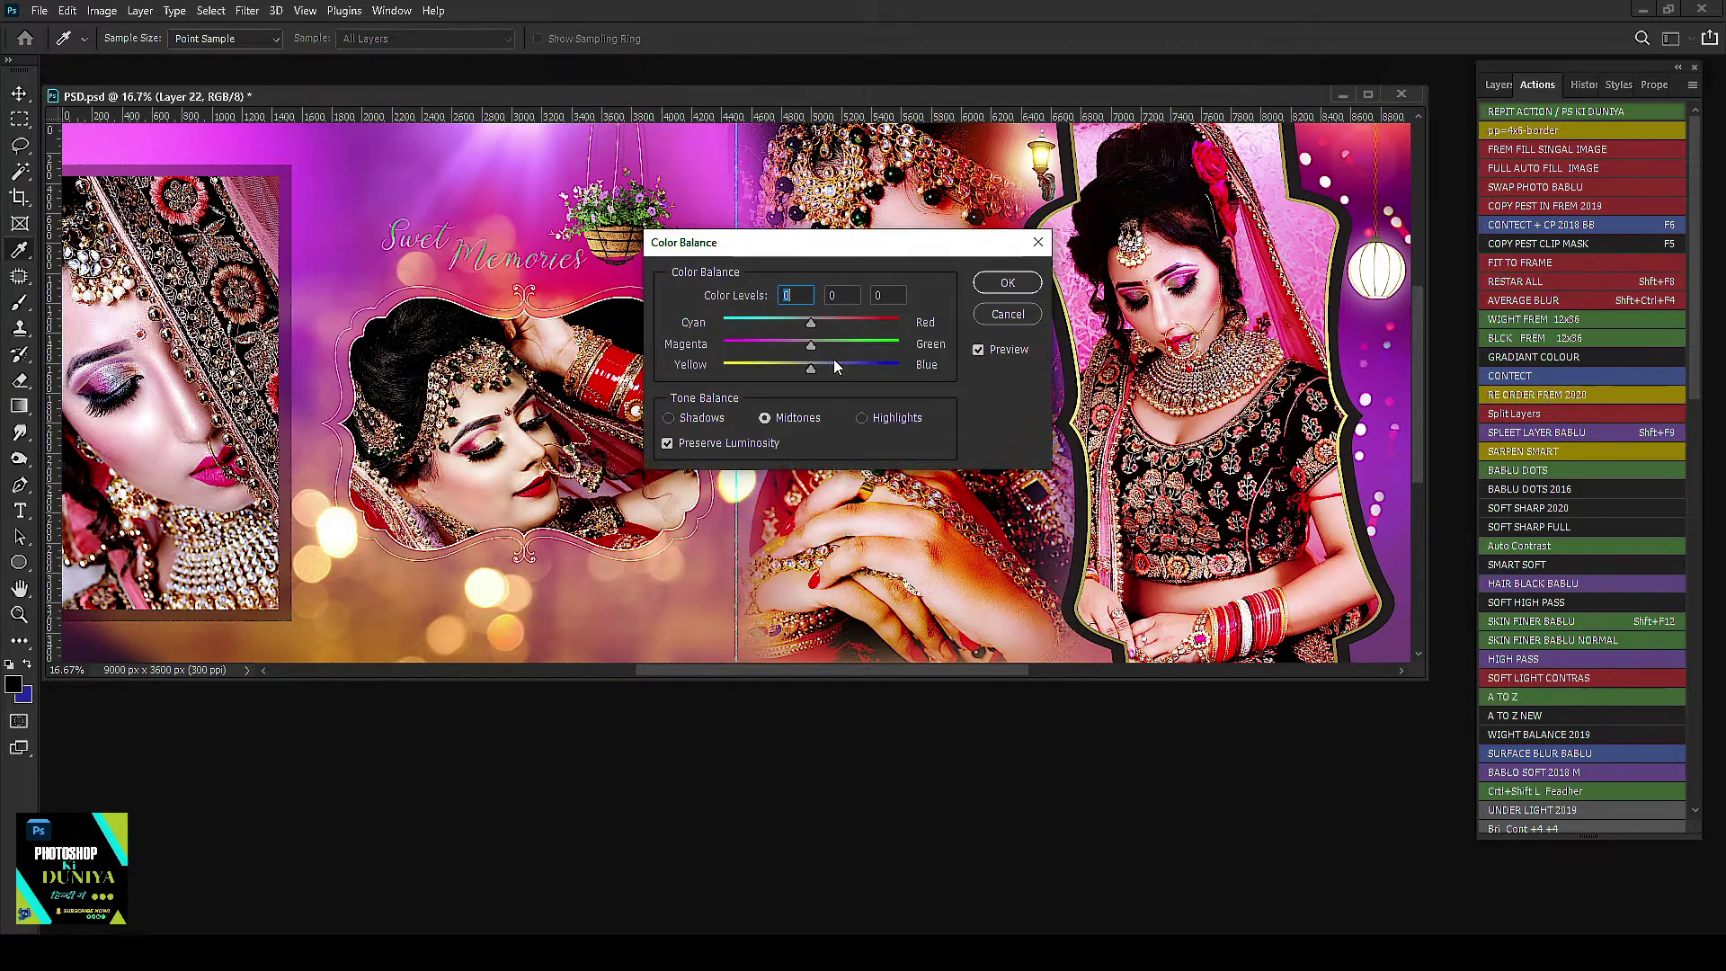
{"action": "left_click_drag", "start_coordinate": [768, 365], "coordinate": [766, 365]}
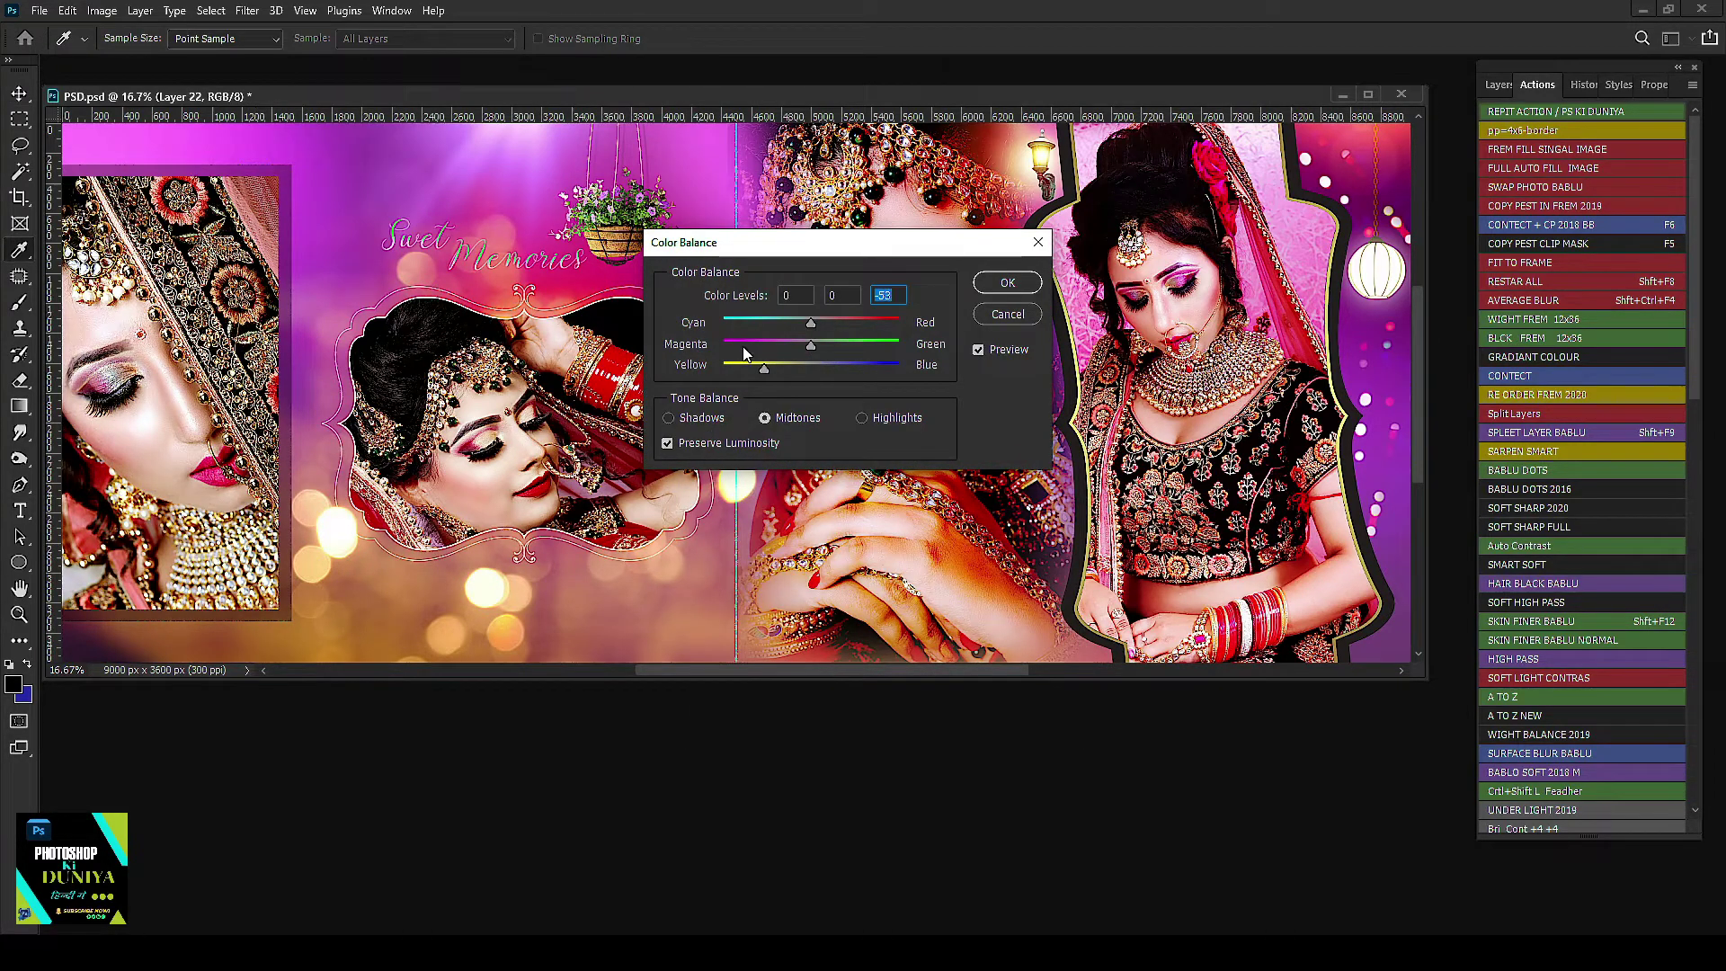
{"action": "left_click", "coordinate": [1016, 283]}
Step: Apply an S-shaped contrast curve and reposition the document window
{"action": "key", "text": "ctrl+m"}
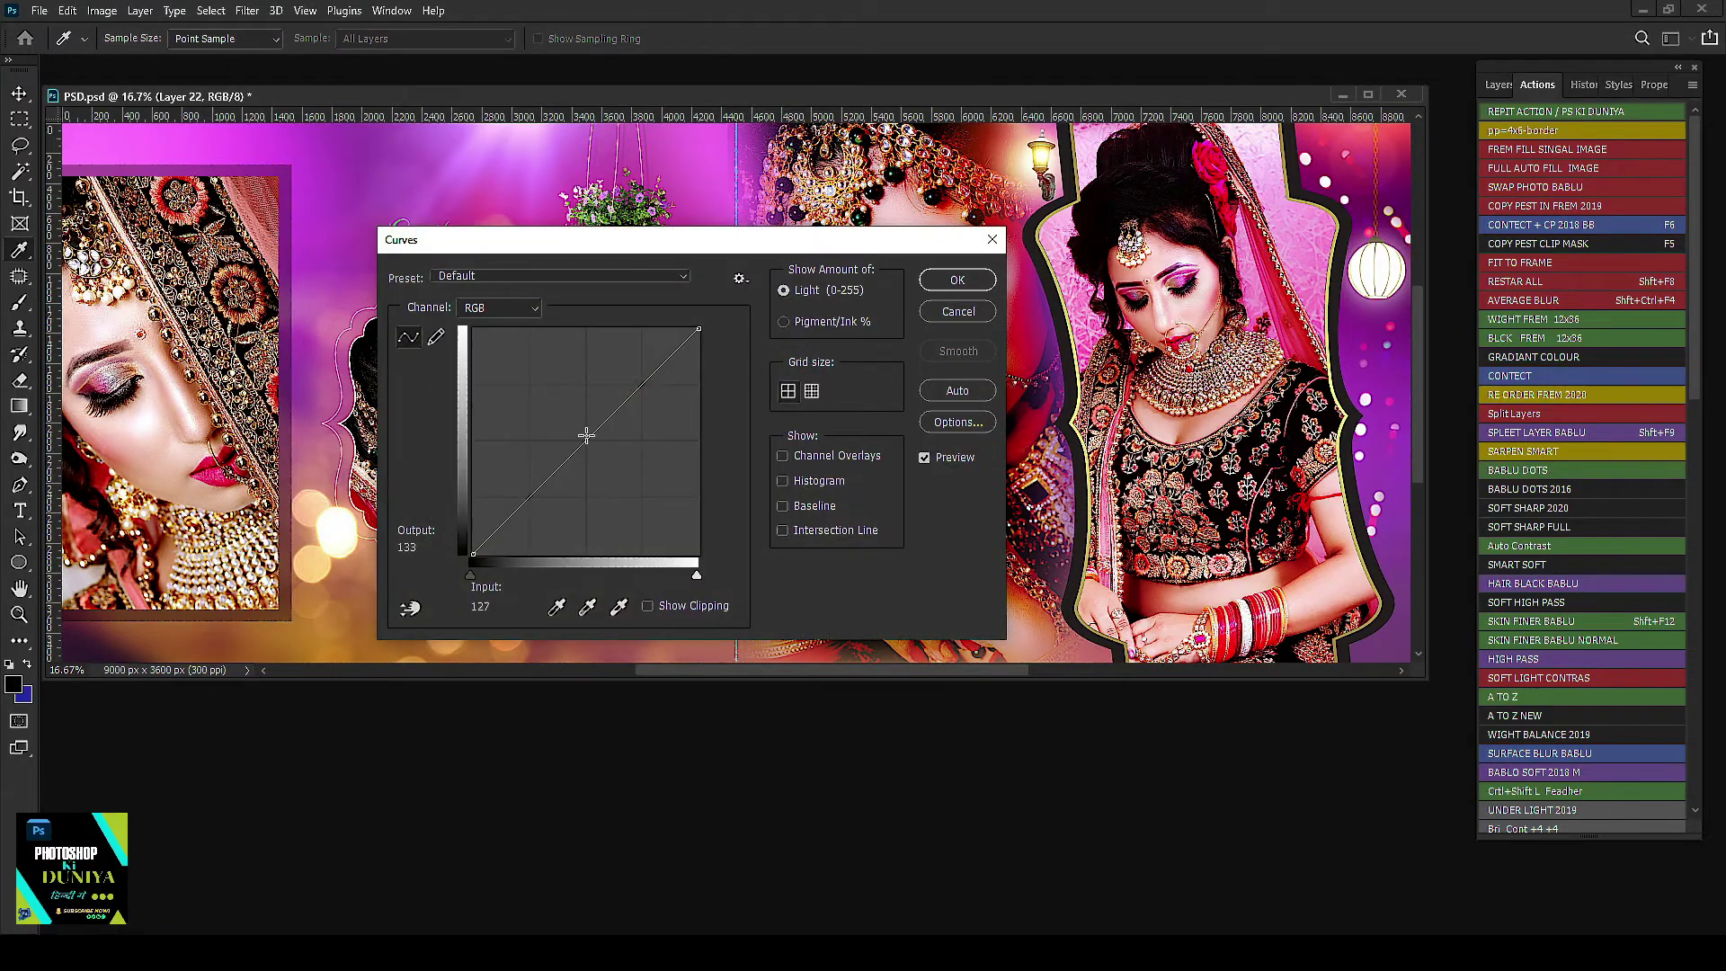
{"action": "left_click_drag", "start_coordinate": [586, 441], "coordinate": [586, 435]}
{"action": "left_click_drag", "start_coordinate": [517, 516], "coordinate": [506, 536]}
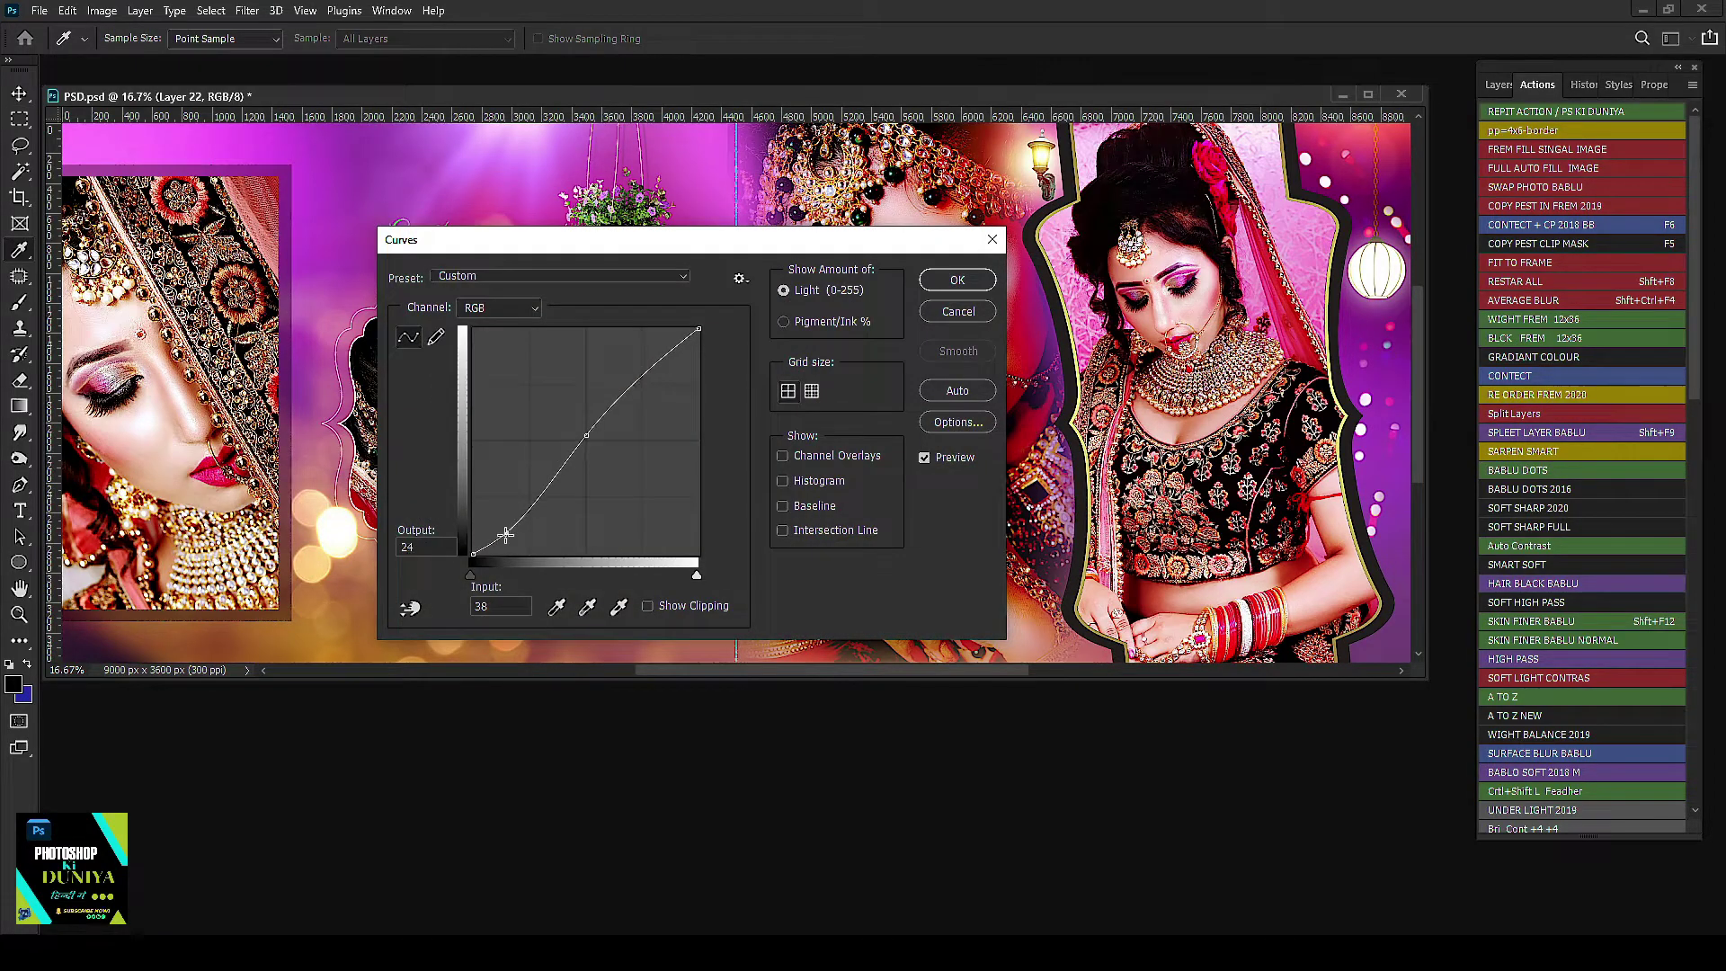
{"action": "left_click", "coordinate": [961, 282]}
{"action": "left_click_drag", "start_coordinate": [1183, 90], "coordinate": [1205, 94]}
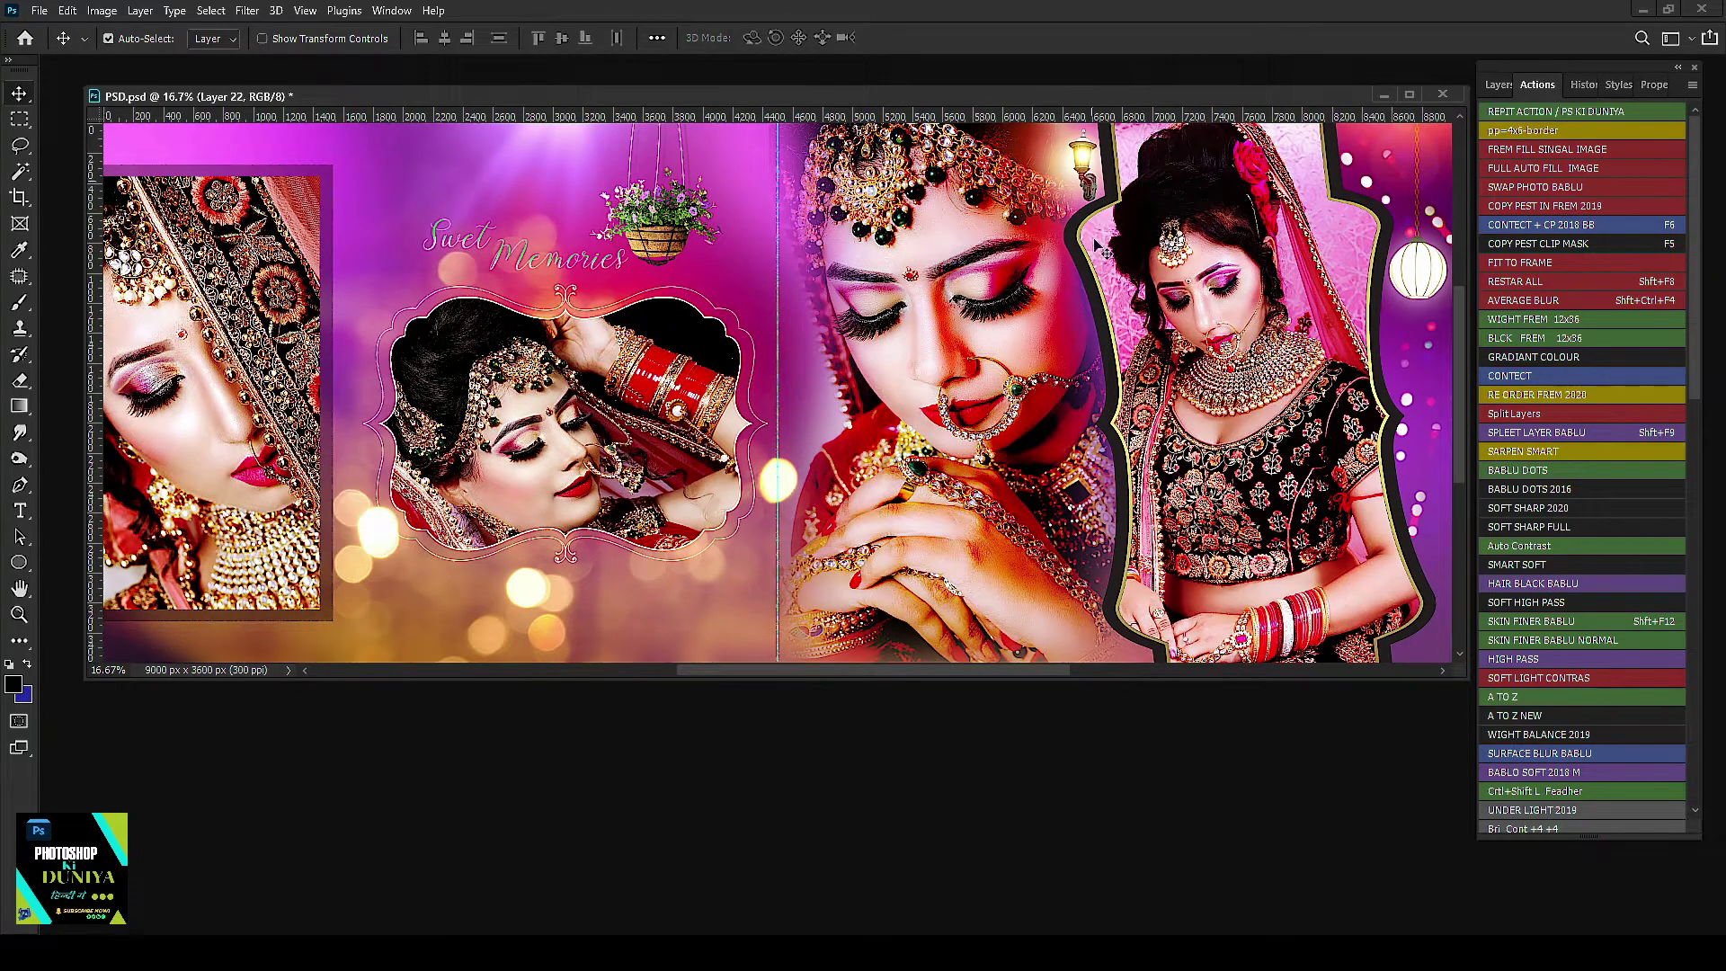
{"action": "mouse_move", "coordinate": [1224, 95]}
{"action": "left_mouse_down"}
{"action": "mouse_move", "coordinate": [1151, 116]}
{"action": "mouse_move", "coordinate": [1200, 117]}
{"action": "left_mouse_up"}
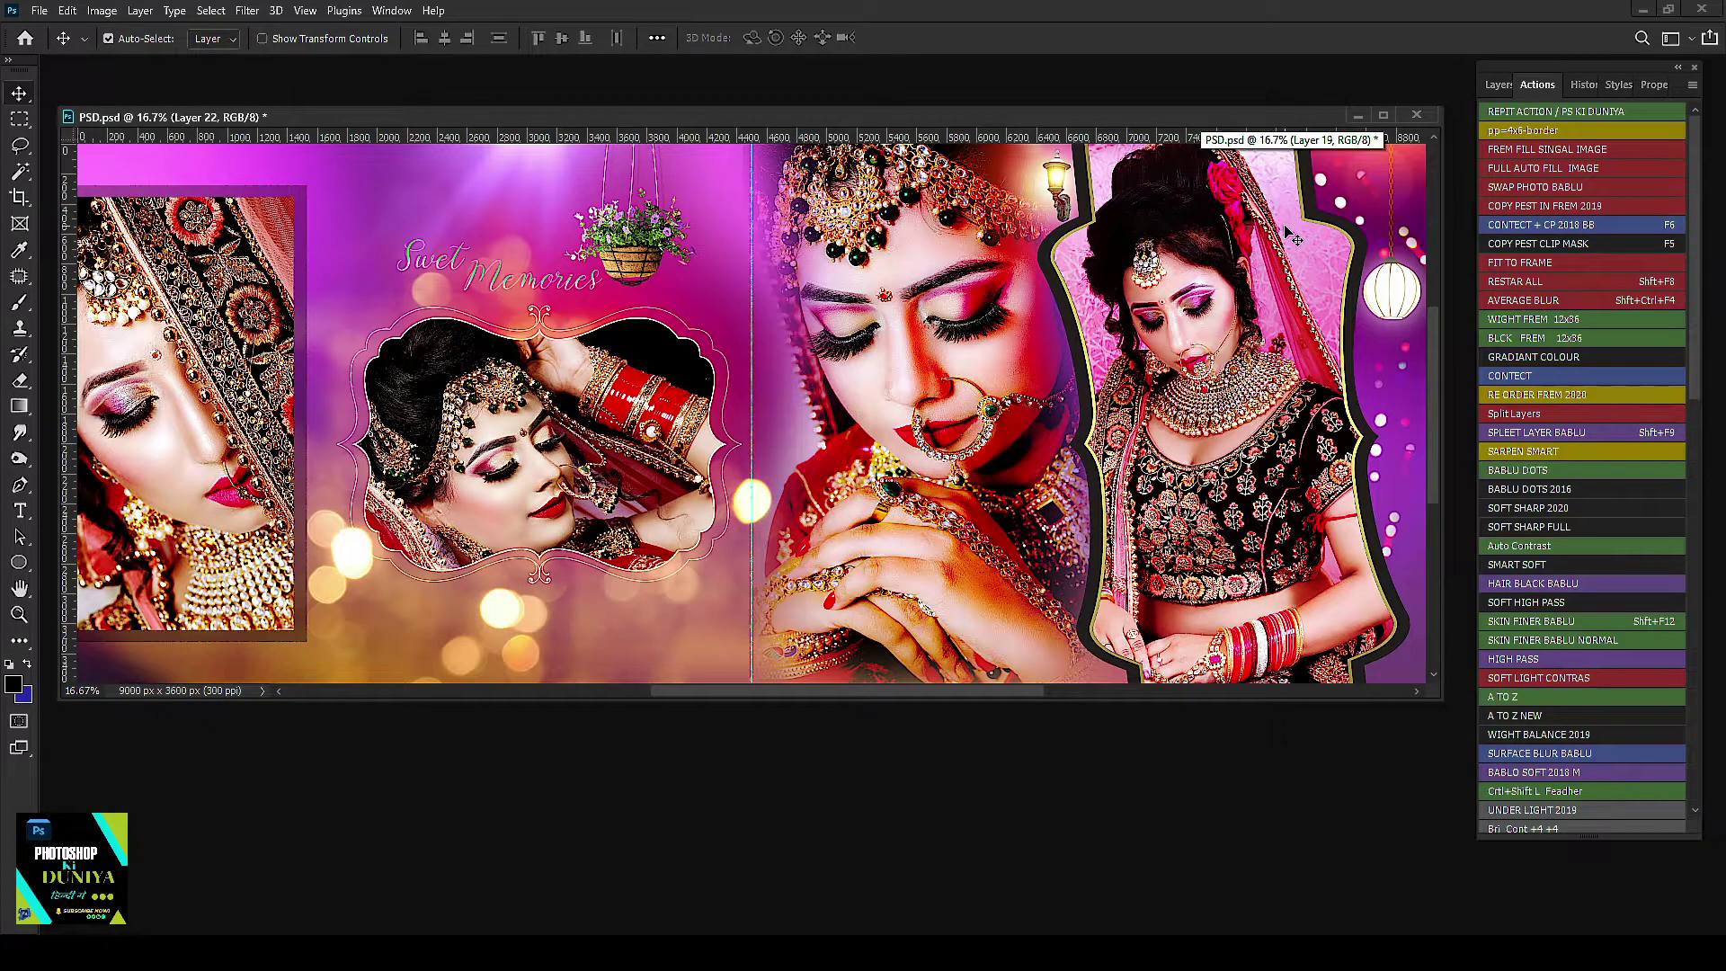
Step: Close PSD.psd, answering the save prompt, and open the PSD2 album spread
{"action": "left_click", "coordinate": [1417, 114]}
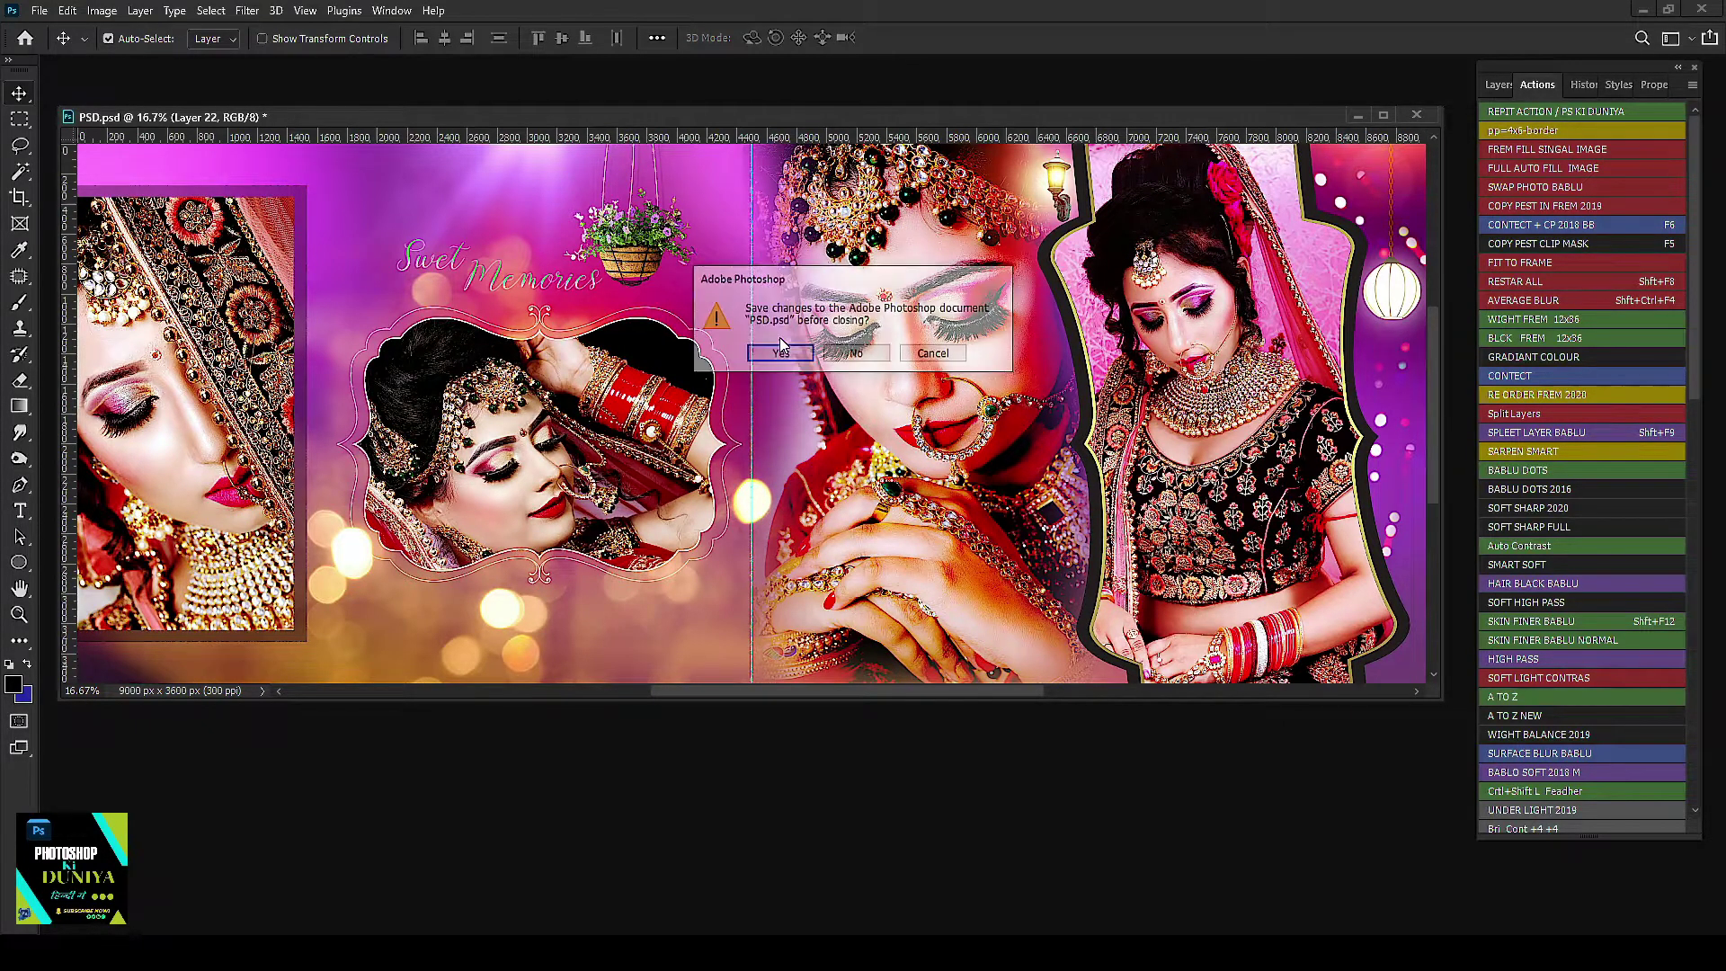
{"action": "left_click", "coordinate": [889, 355]}
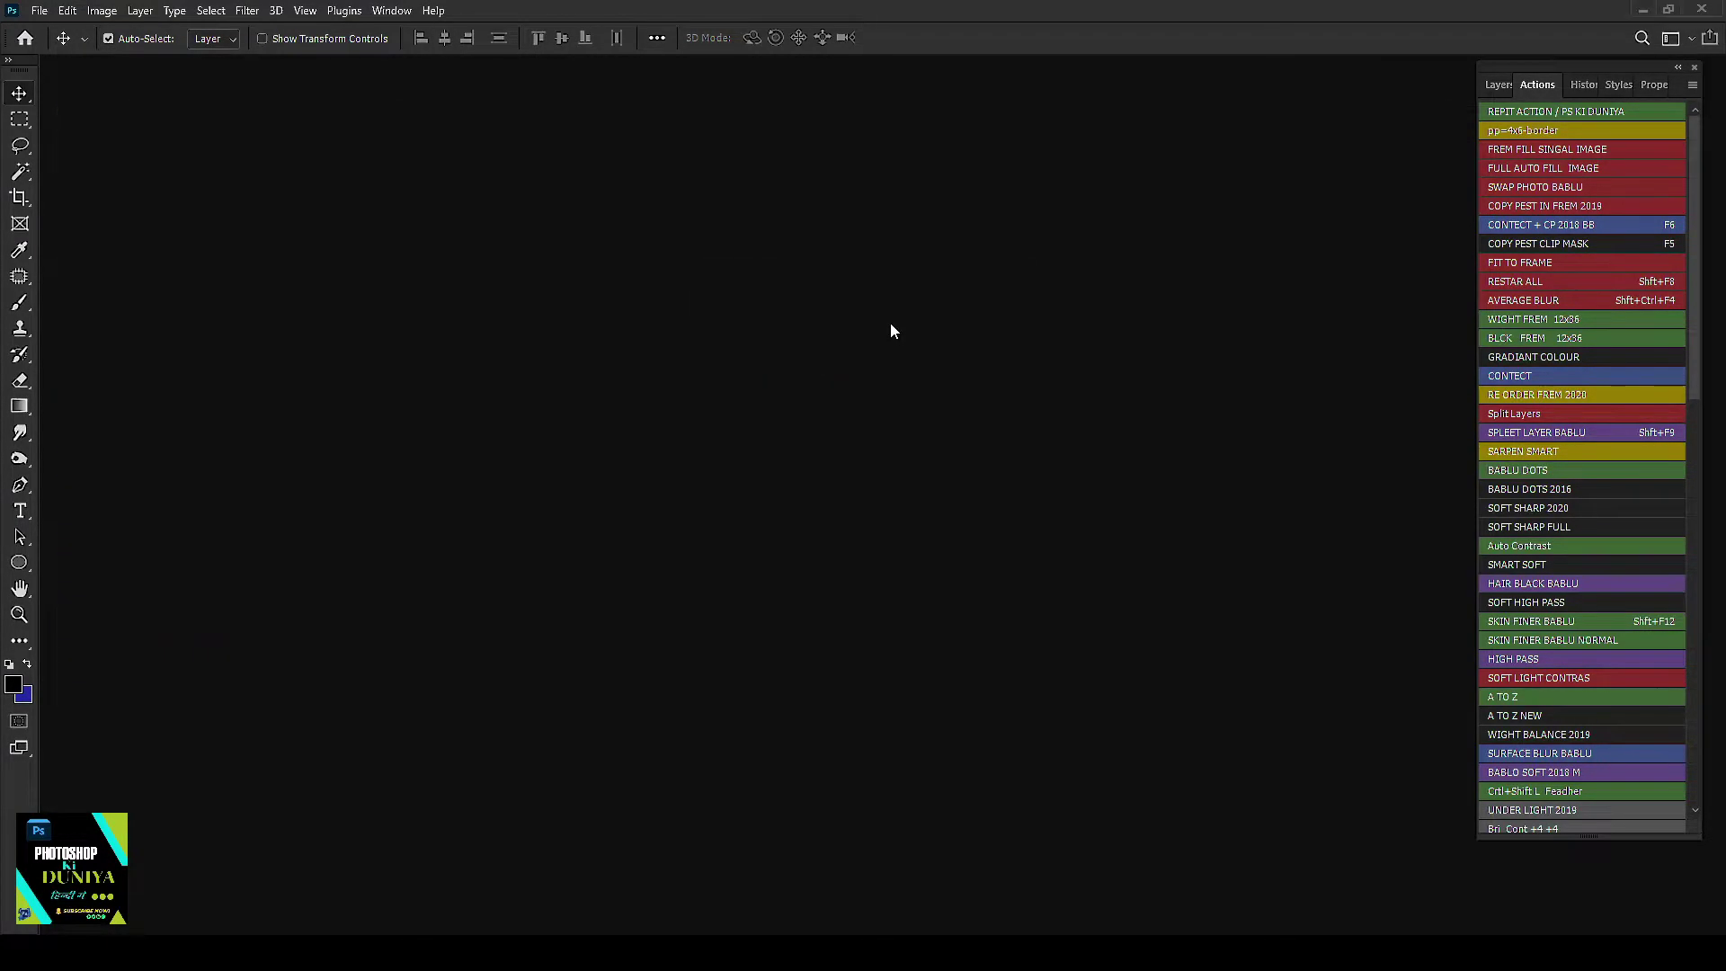
{"action": "double_click", "coordinate": [889, 322]}
{"action": "double_click", "coordinate": [711, 166]}
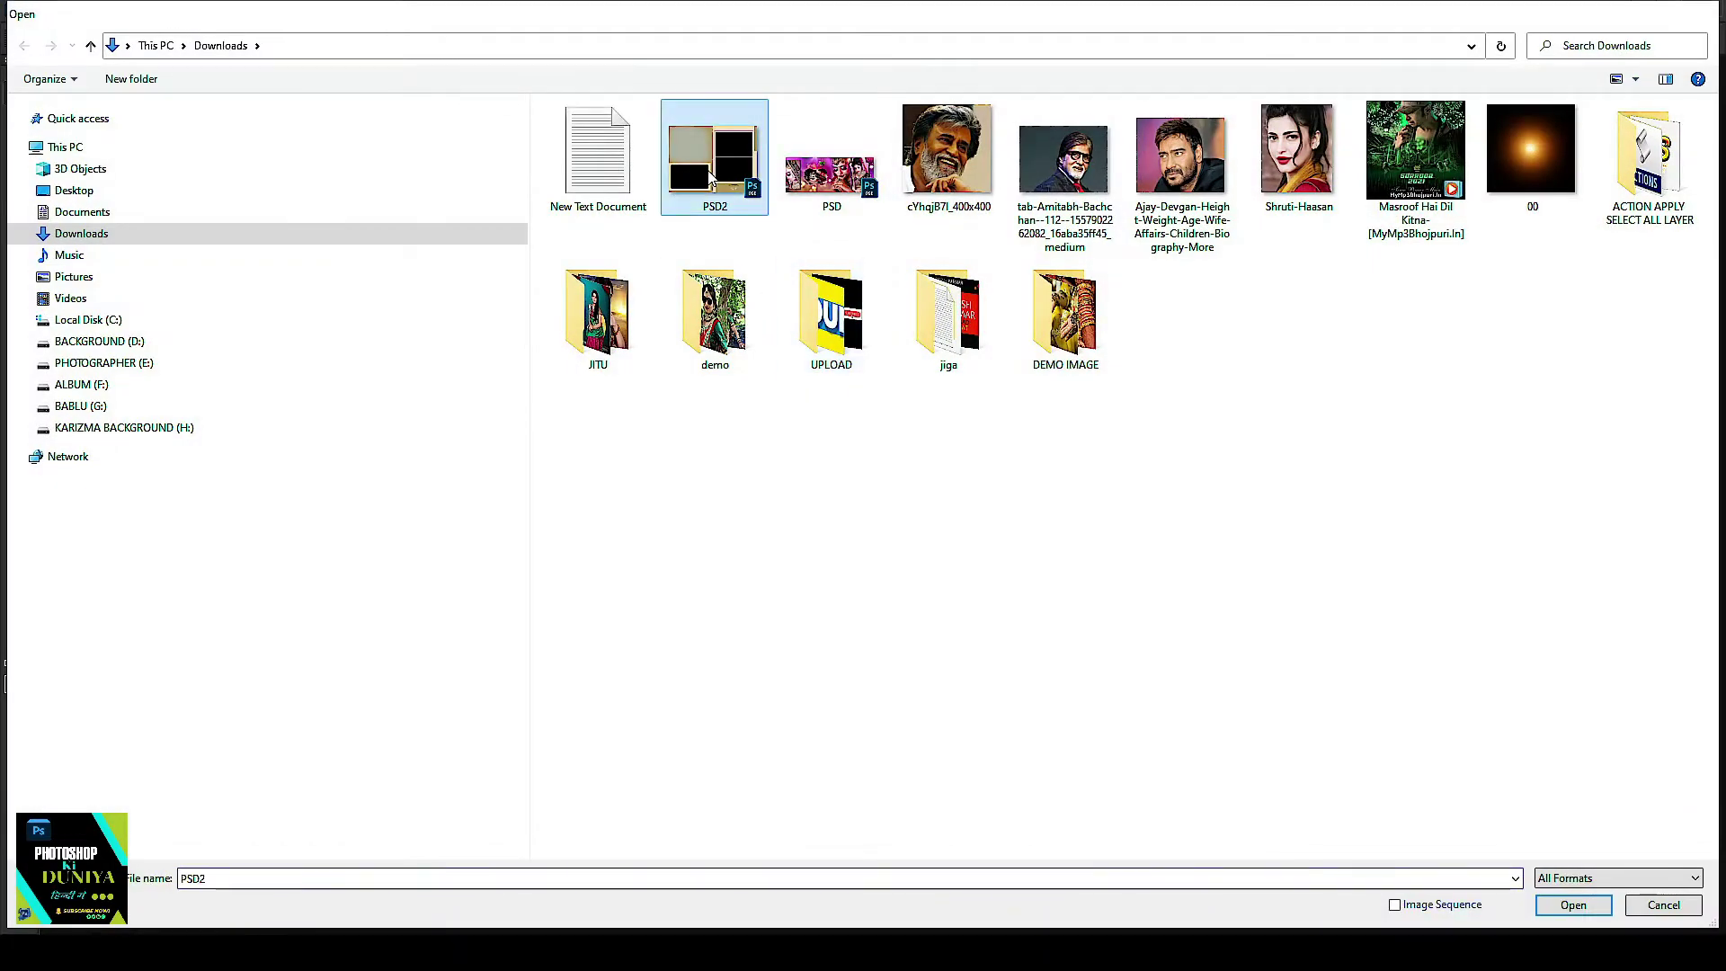
Step: Open DSC_4904, DSC_4906, DSC_4951 and DSC_4955 from the demo folder together
{"action": "key", "text": "ctrl+o"}
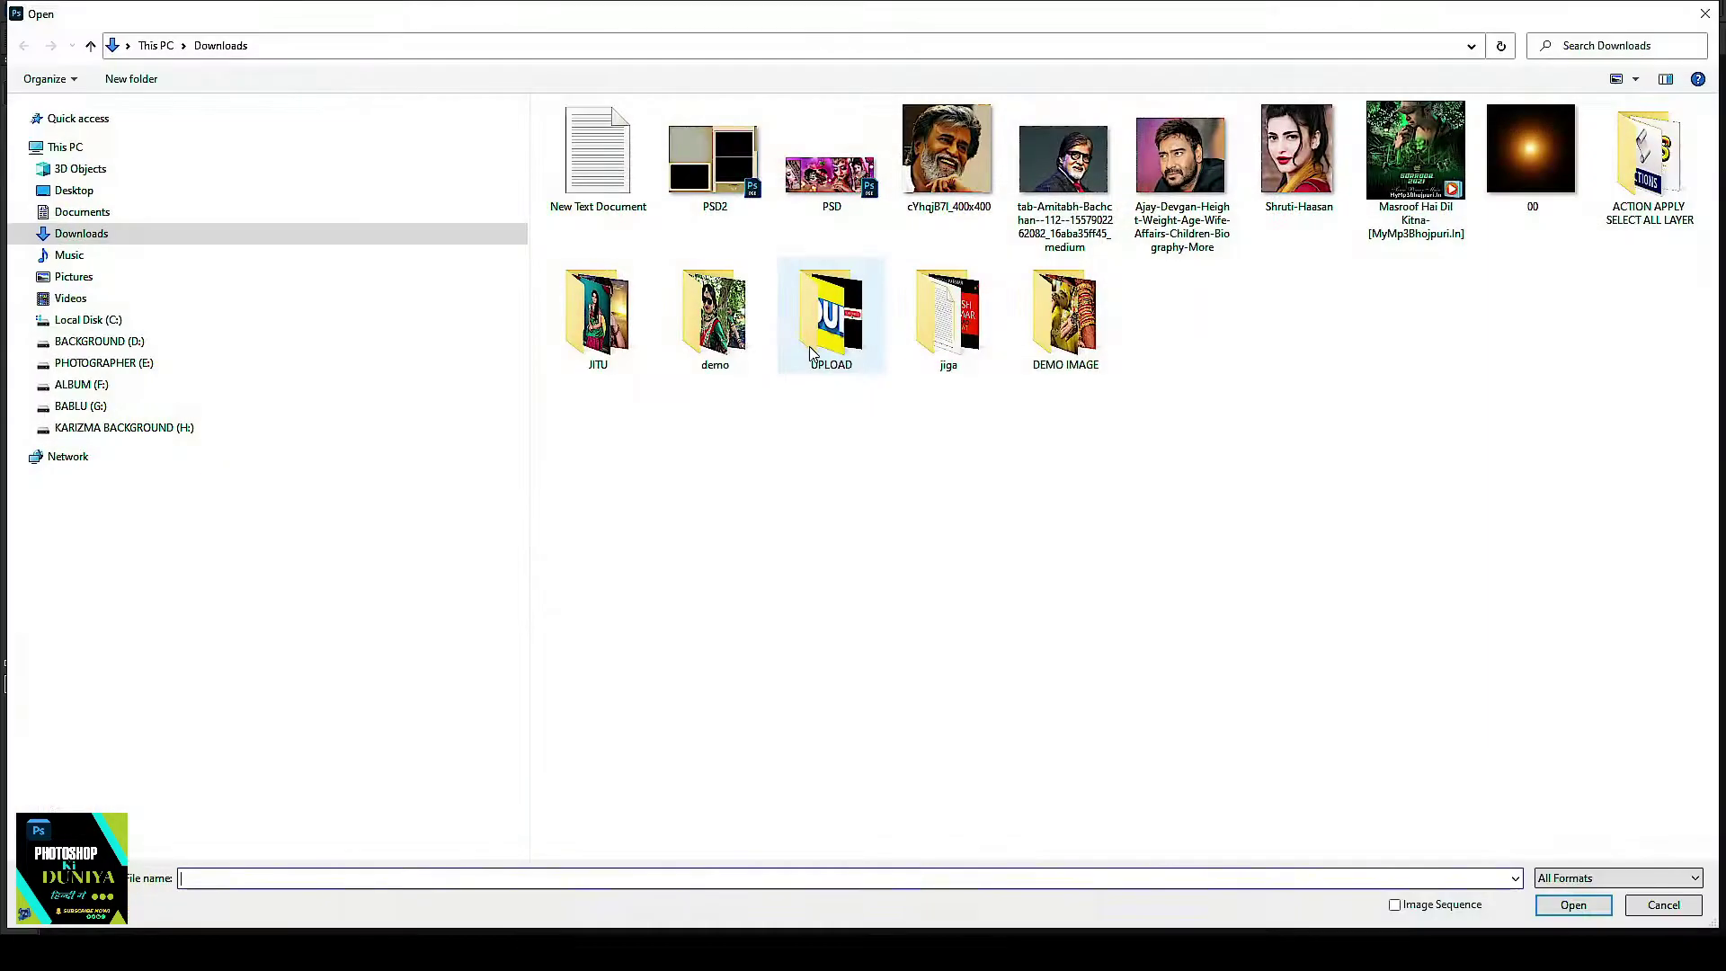
{"action": "double_click", "coordinate": [716, 314]}
{"action": "left_click", "coordinate": [784, 160]}
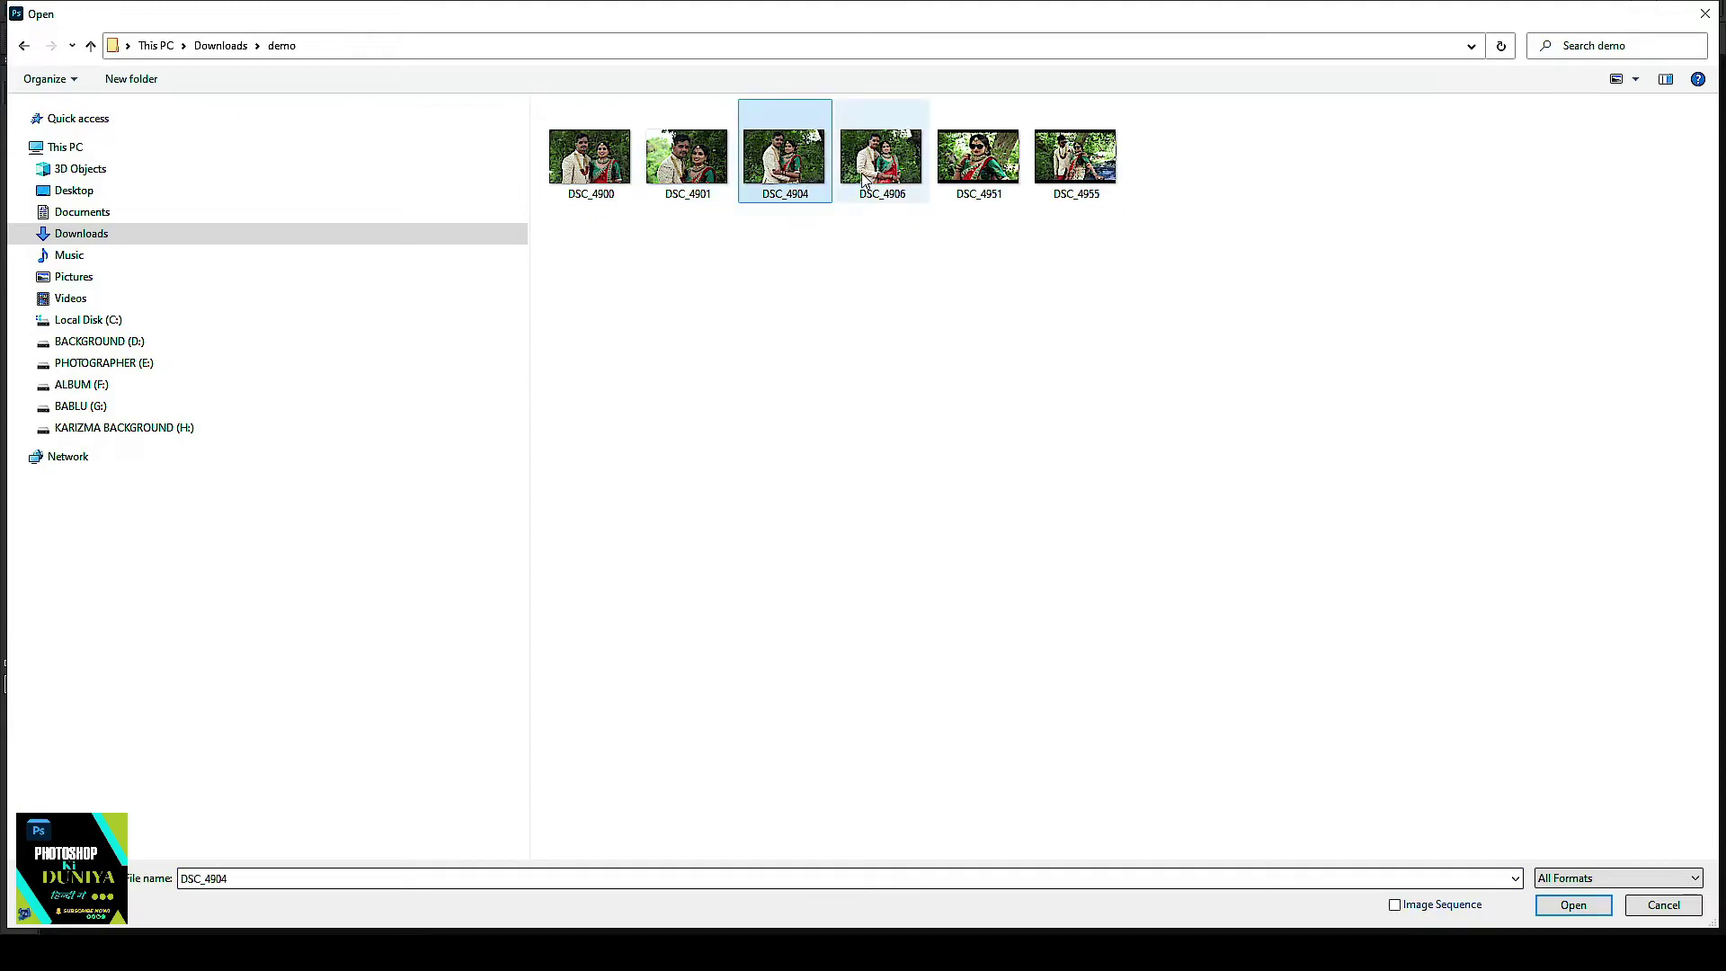
{"action": "left_click", "coordinate": [877, 168], "text": "ctrl"}
{"action": "left_click", "coordinate": [978, 158], "text": "ctrl"}
{"action": "left_click", "coordinate": [1070, 160], "text": "ctrl"}
{"action": "double_click", "coordinate": [877, 167]}
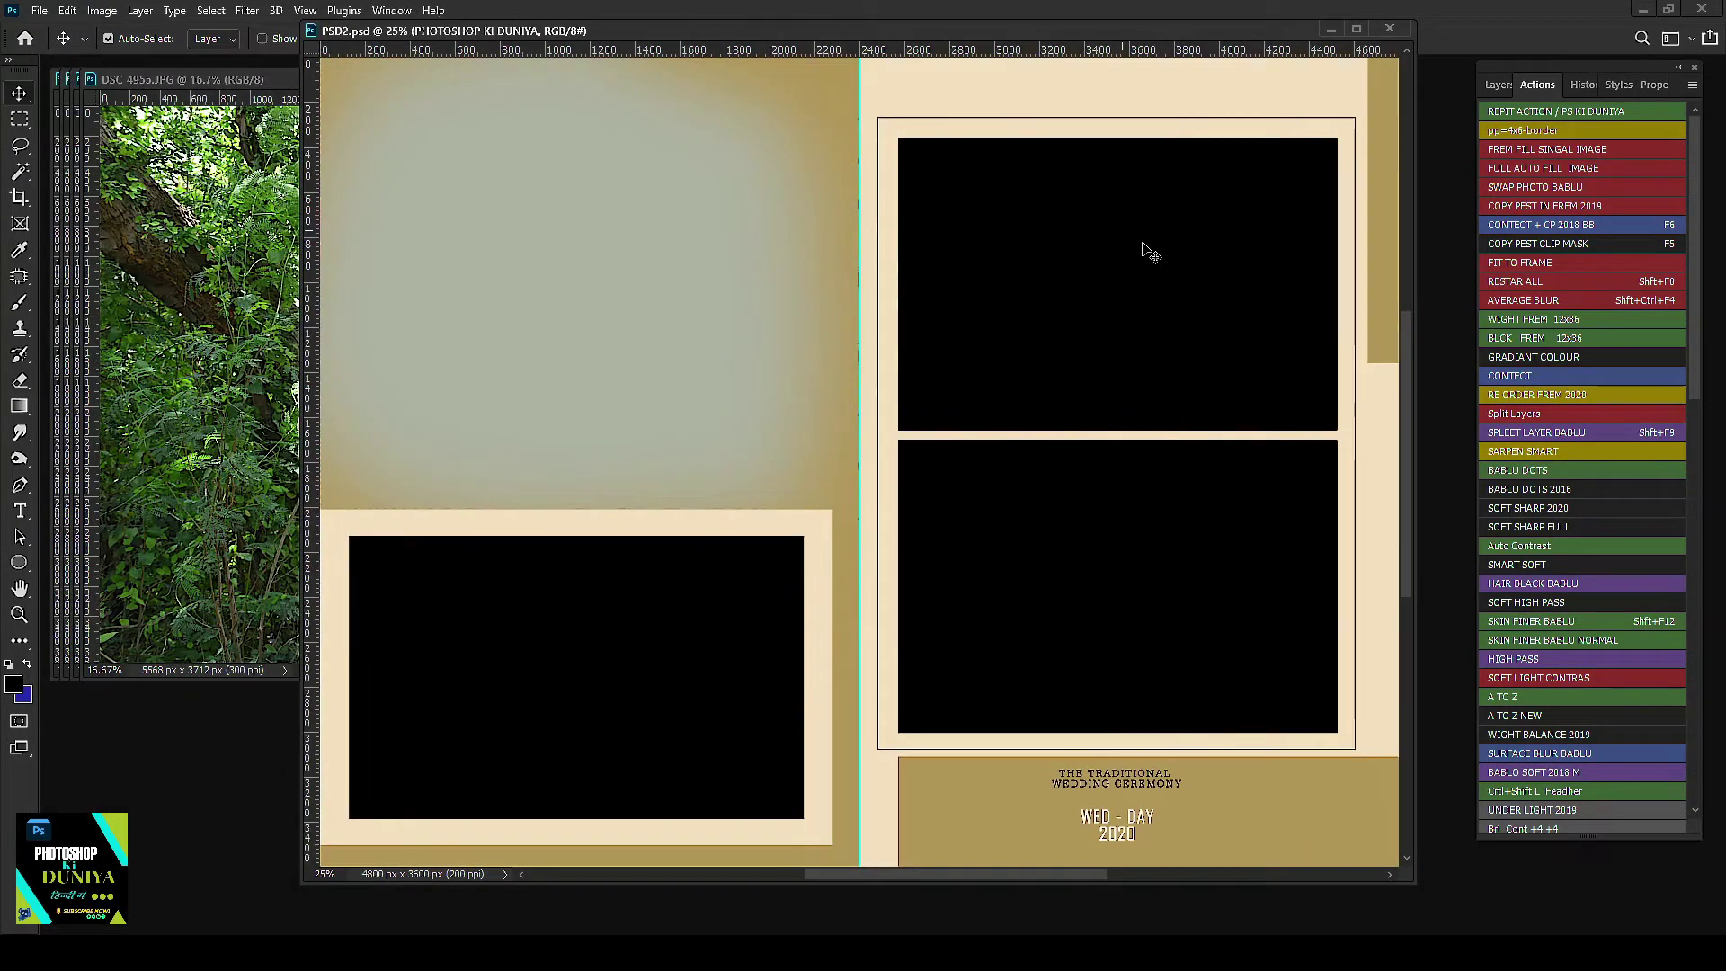
Step: Paste DSC_4955 into the top-right frame with the F5 action and fit it
{"action": "right_click", "coordinate": [1141, 251]}
{"action": "left_click", "coordinate": [117, 332]}
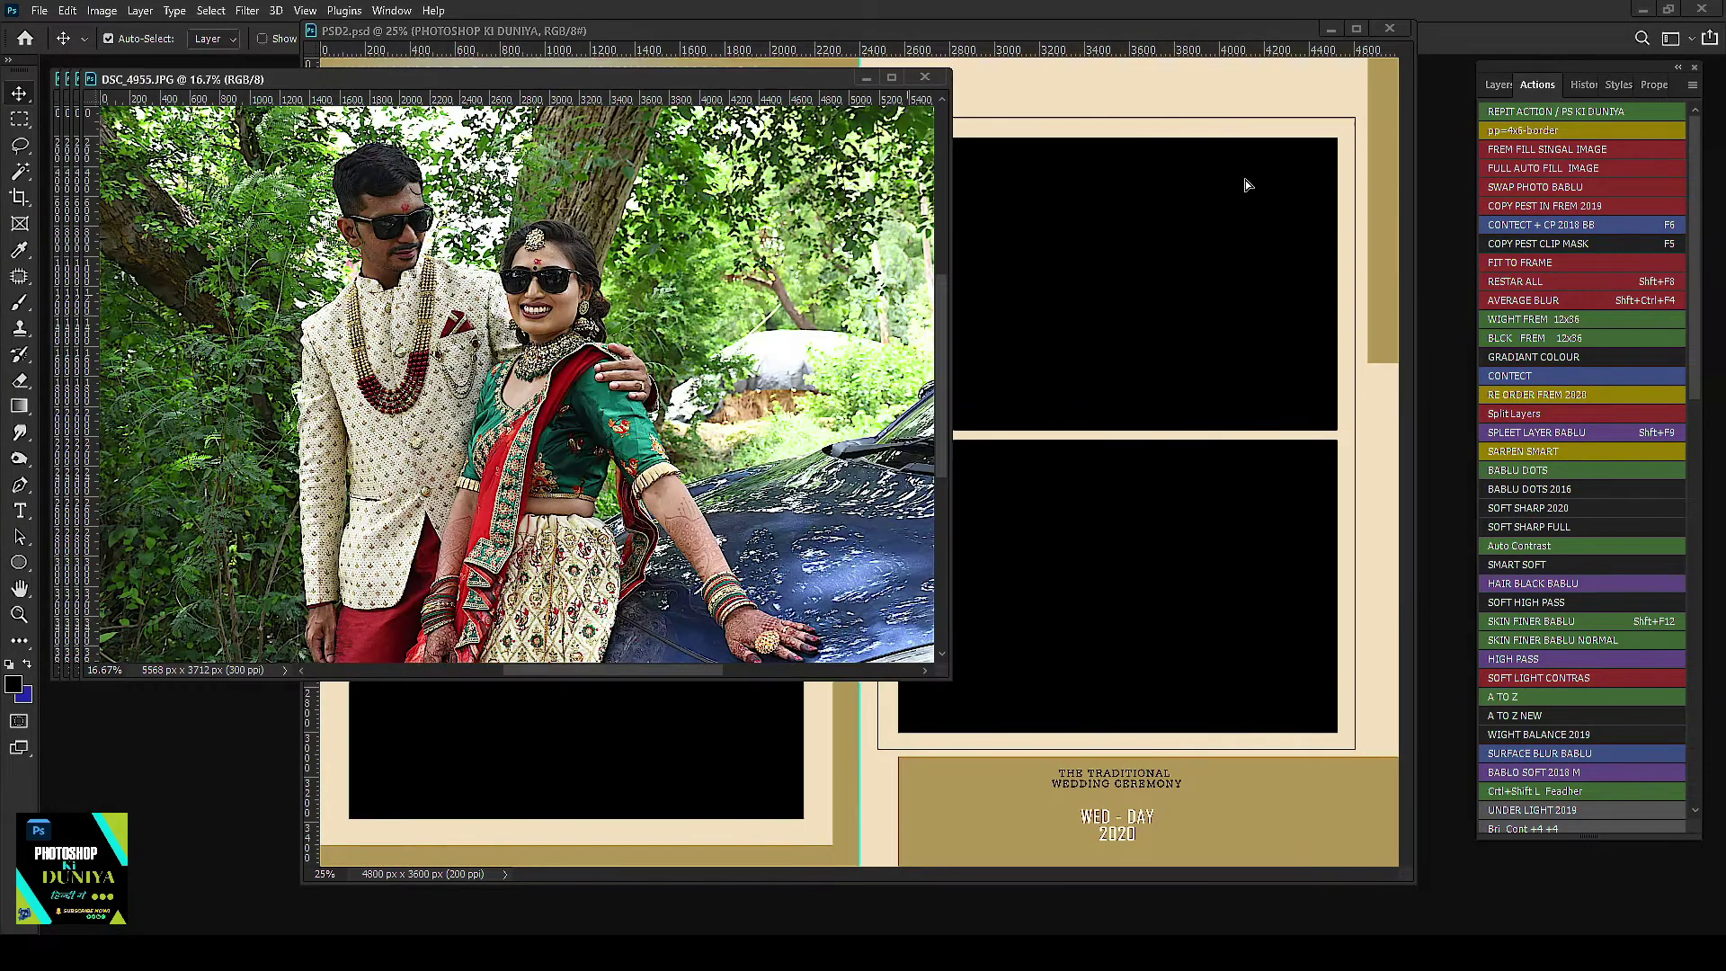
{"action": "key", "text": "F5"}
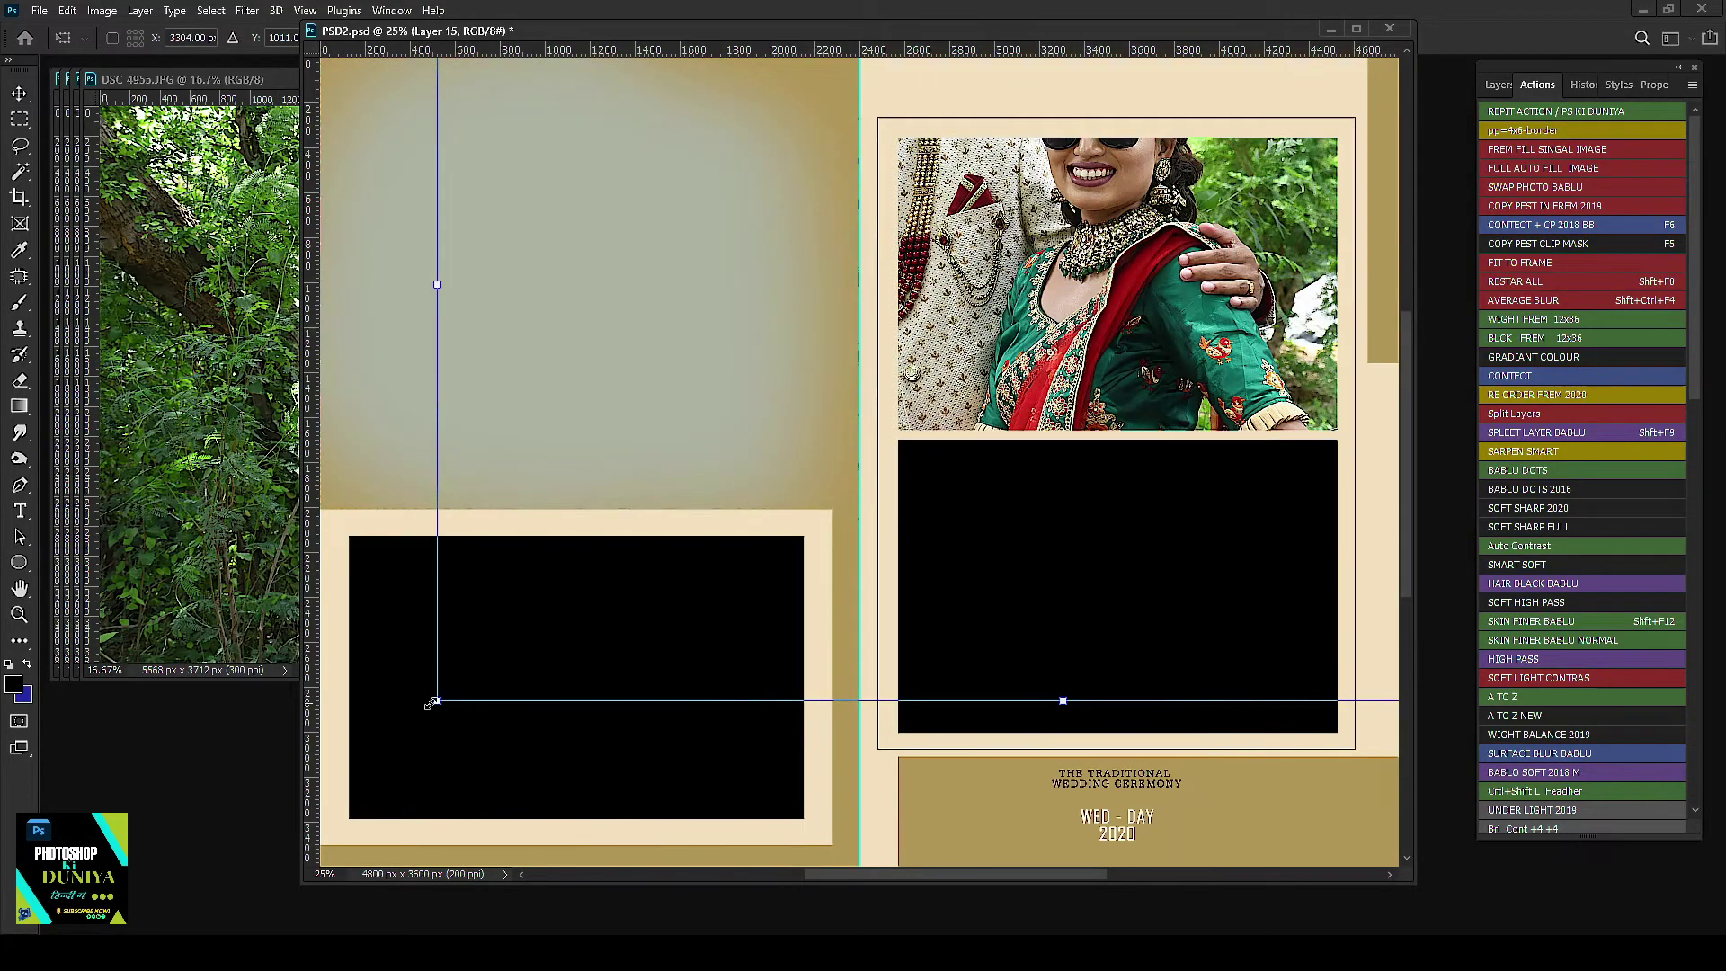
{"action": "left_click_drag", "start_coordinate": [434, 703], "coordinate": [887, 409]}
{"action": "left_click_drag", "start_coordinate": [1142, 273], "coordinate": [1200, 261]}
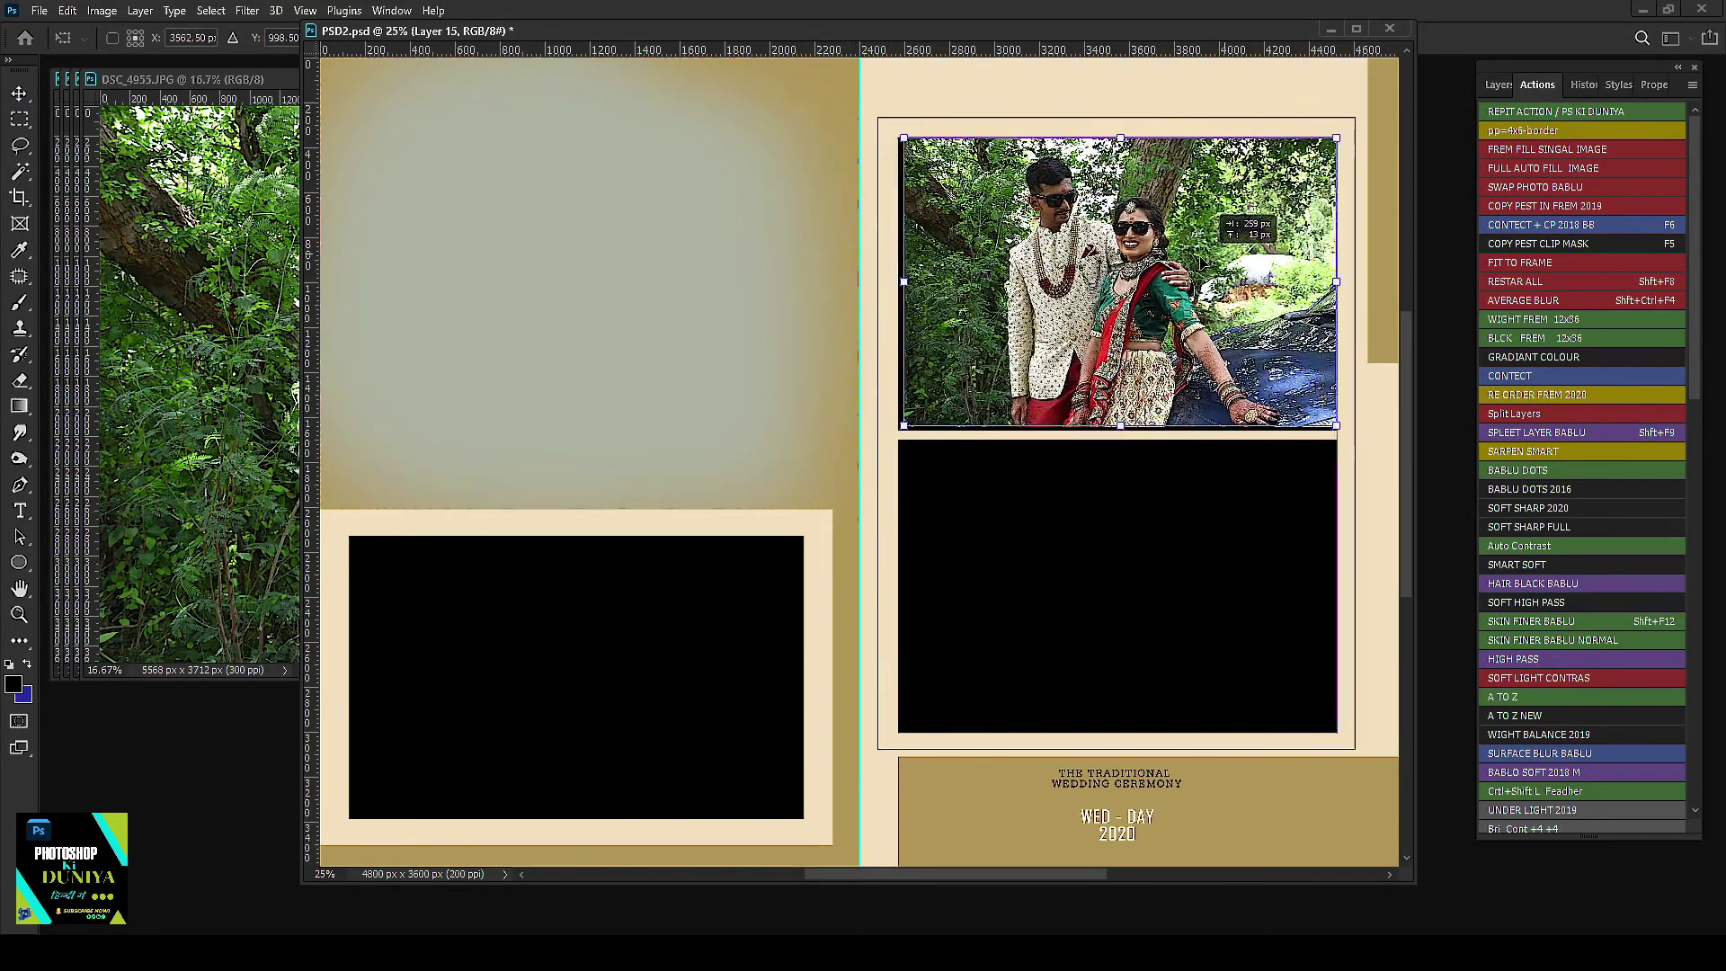
{"action": "key", "text": "Return"}
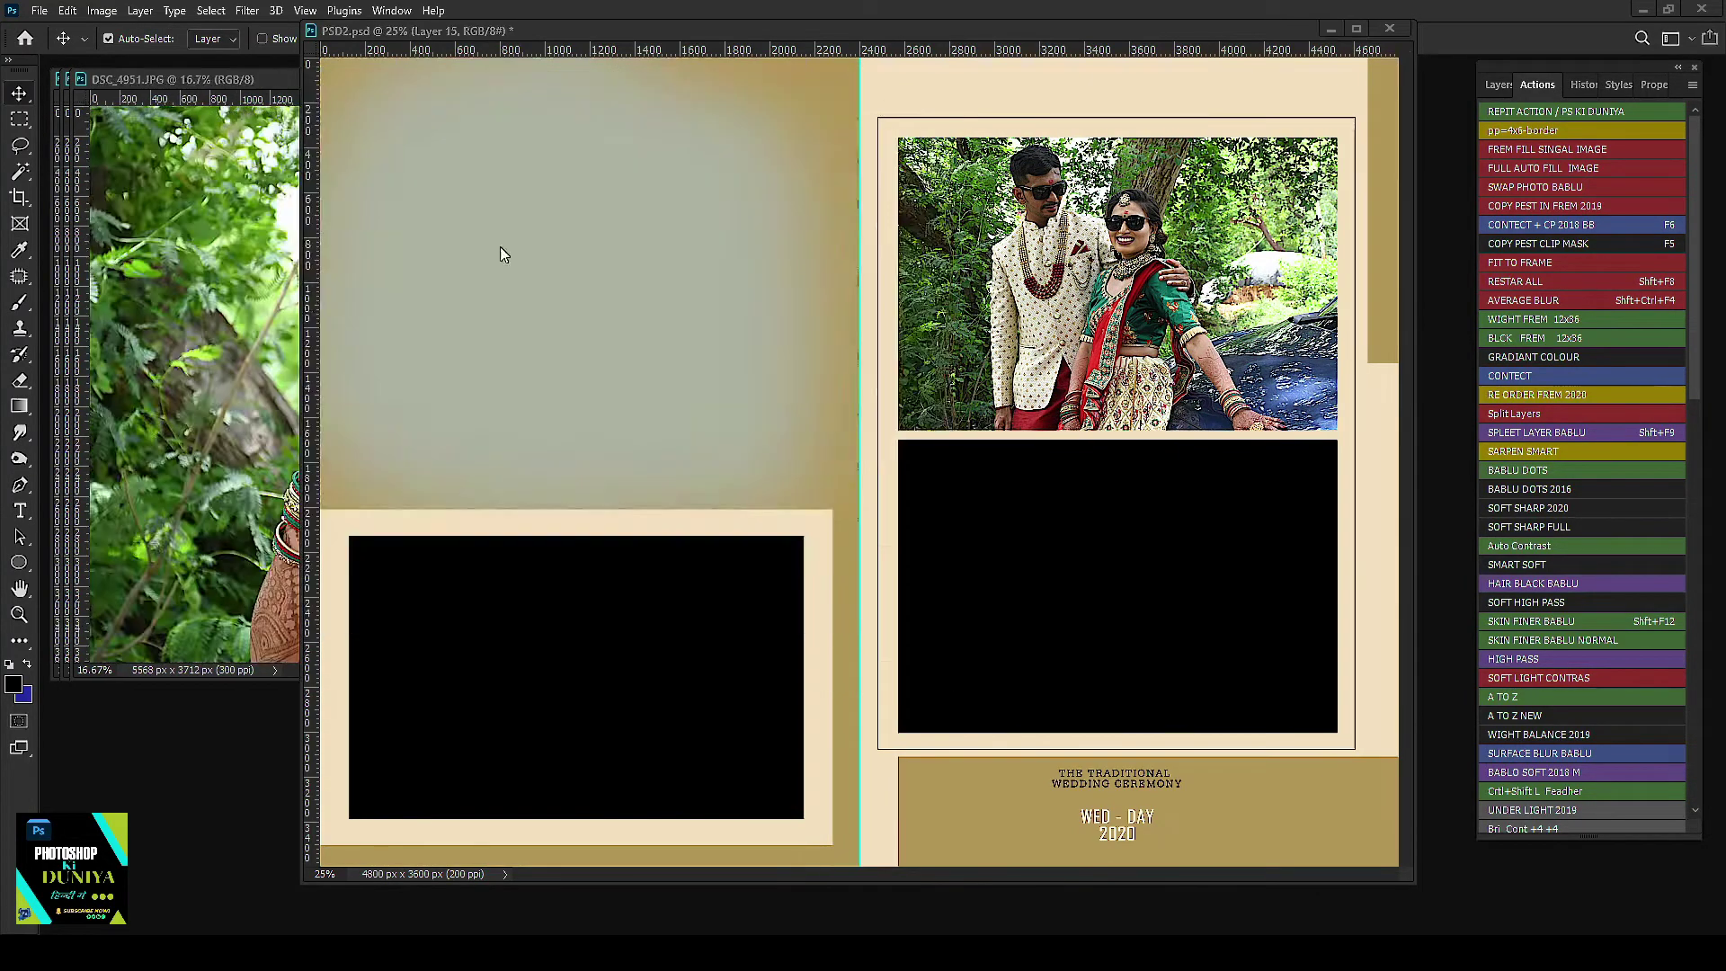
Step: Paste the bride photo into the lower-right frame with the F5 action
{"action": "right_click", "coordinate": [1171, 578]}
{"action": "left_click", "coordinate": [1205, 584]}
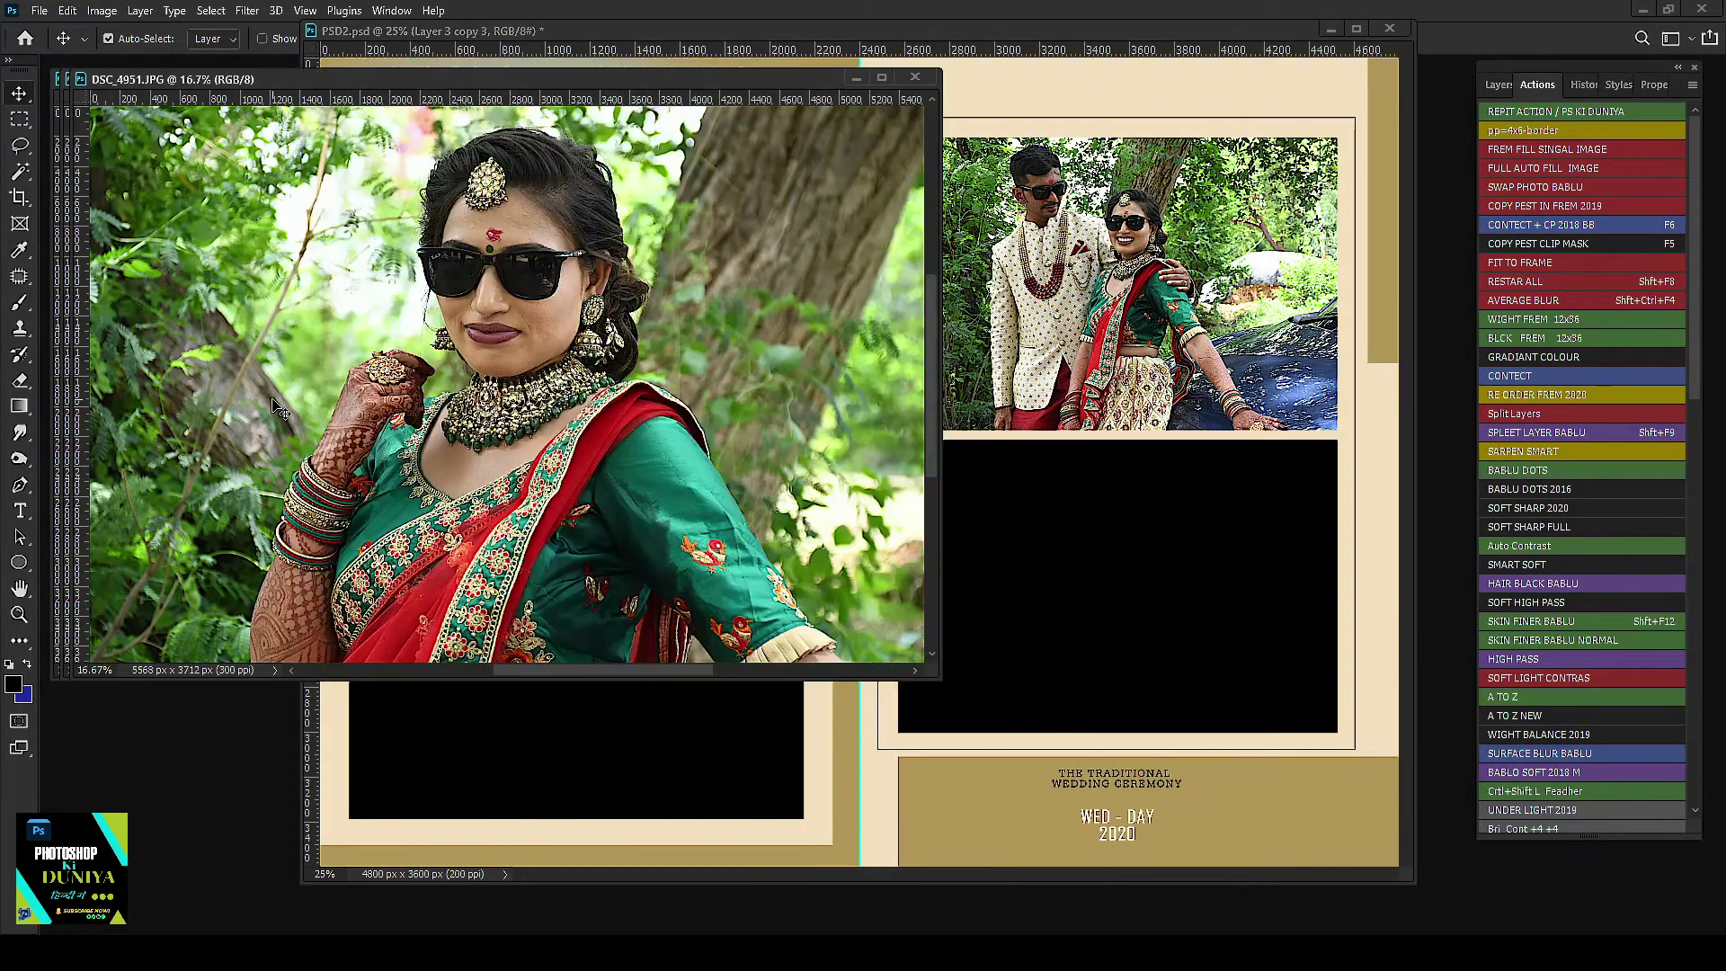
{"action": "key", "text": "F5"}
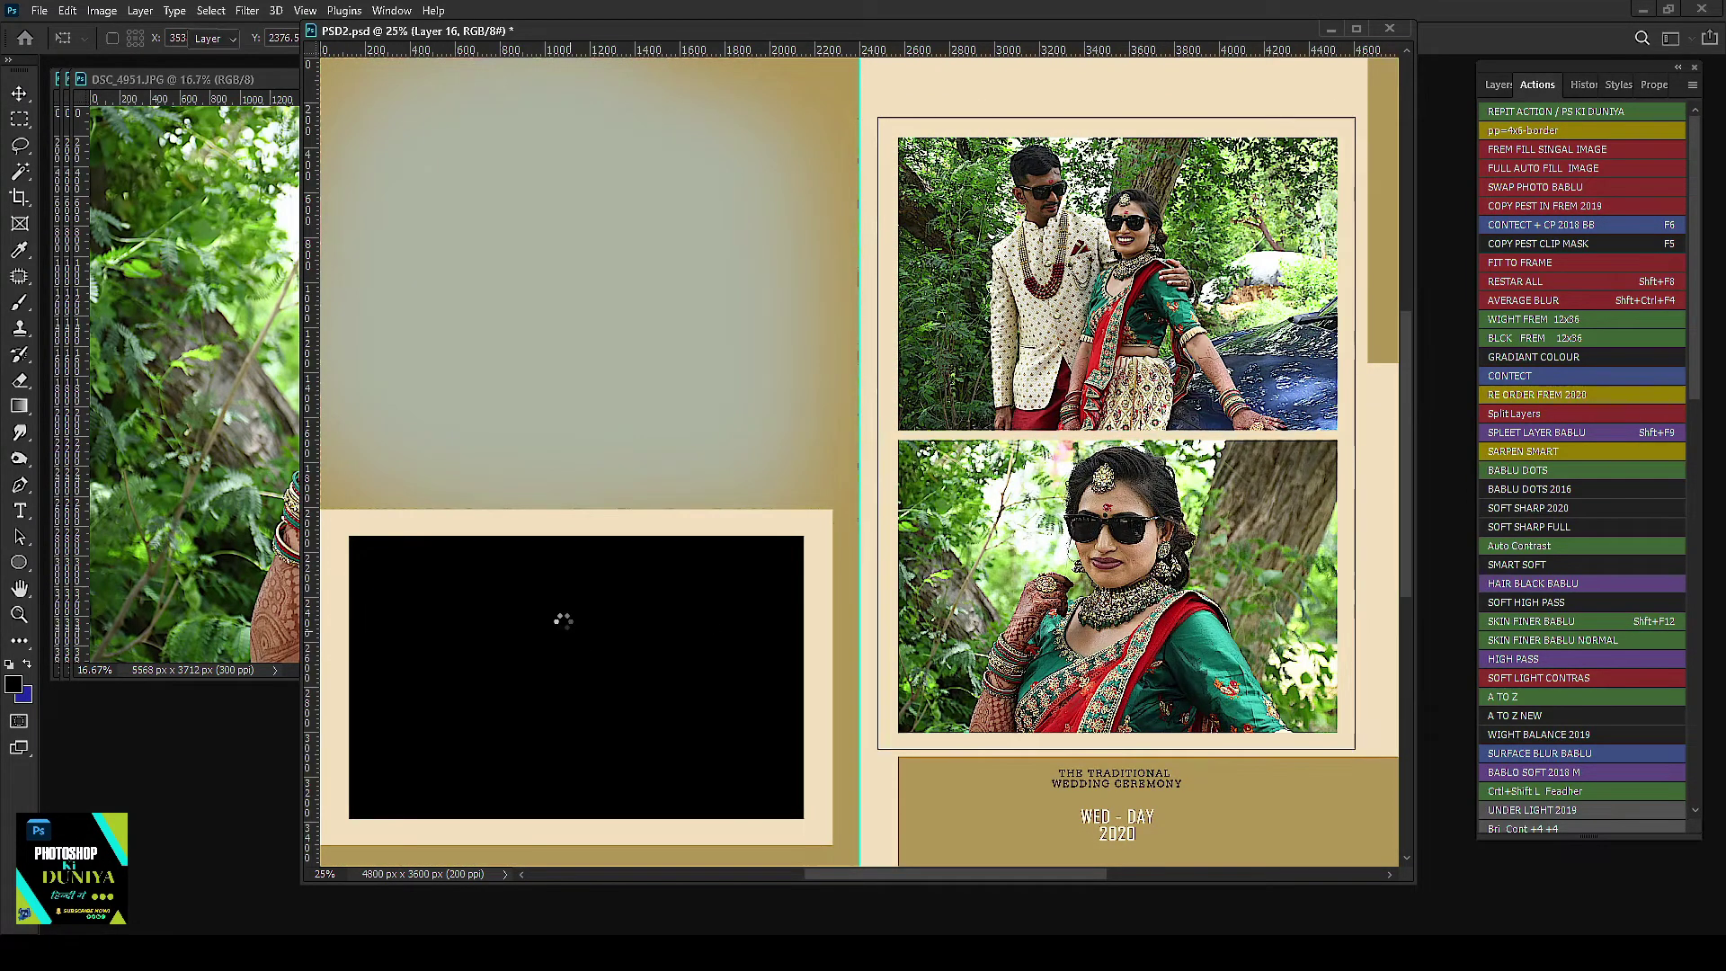
Step: Close DSC_4951 and paste DSC_4906 clipped into the lower-left frame
{"action": "right_click", "coordinate": [563, 620]}
{"action": "left_click", "coordinate": [601, 646]}
{"action": "left_click", "coordinate": [134, 441]}
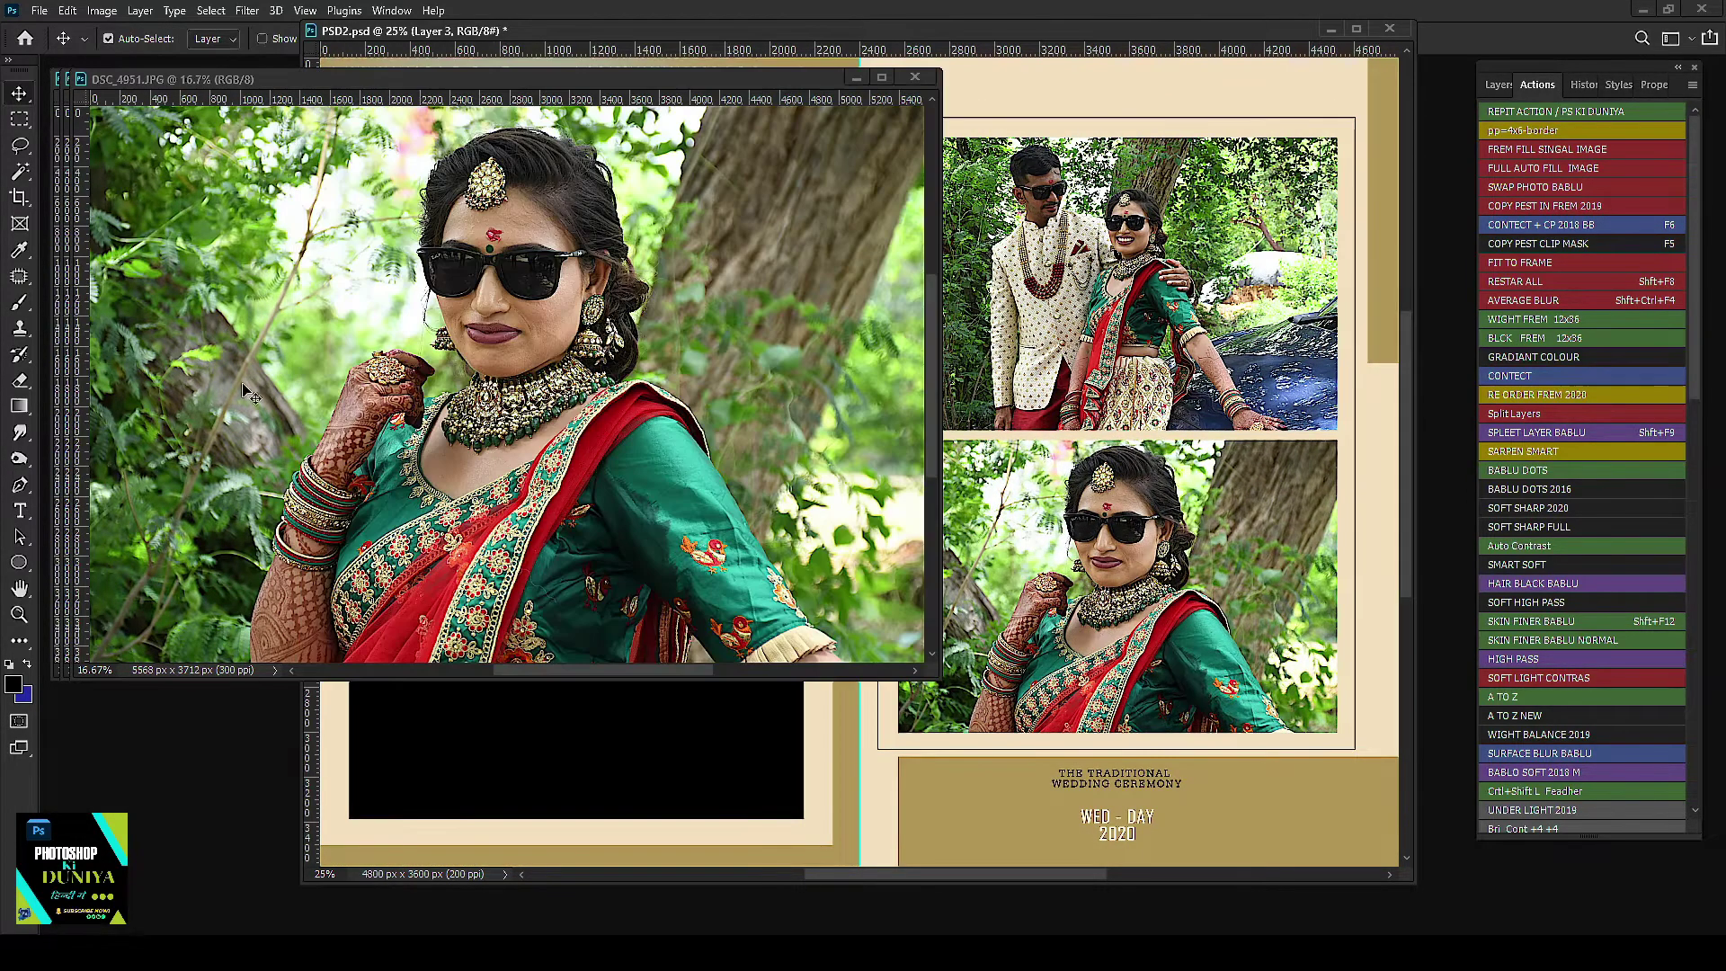
{"action": "left_click", "coordinate": [926, 78]}
{"action": "left_click", "coordinate": [261, 289]}
{"action": "left_click", "coordinate": [655, 724]}
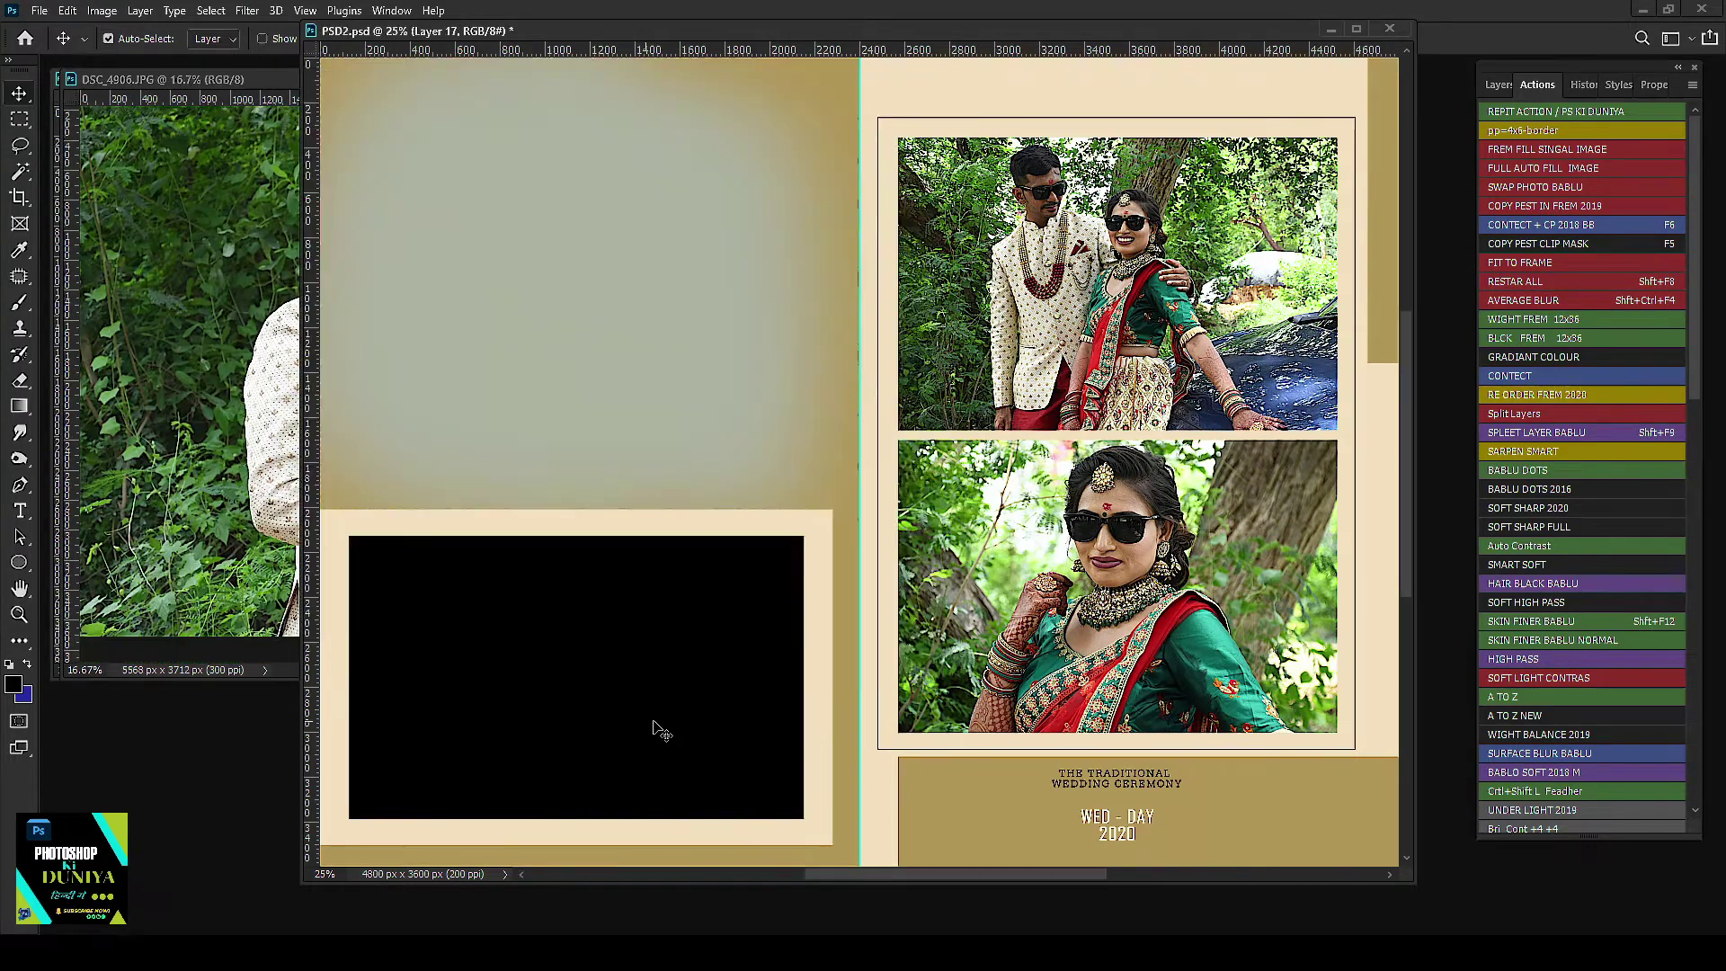
{"action": "key", "text": "F5"}
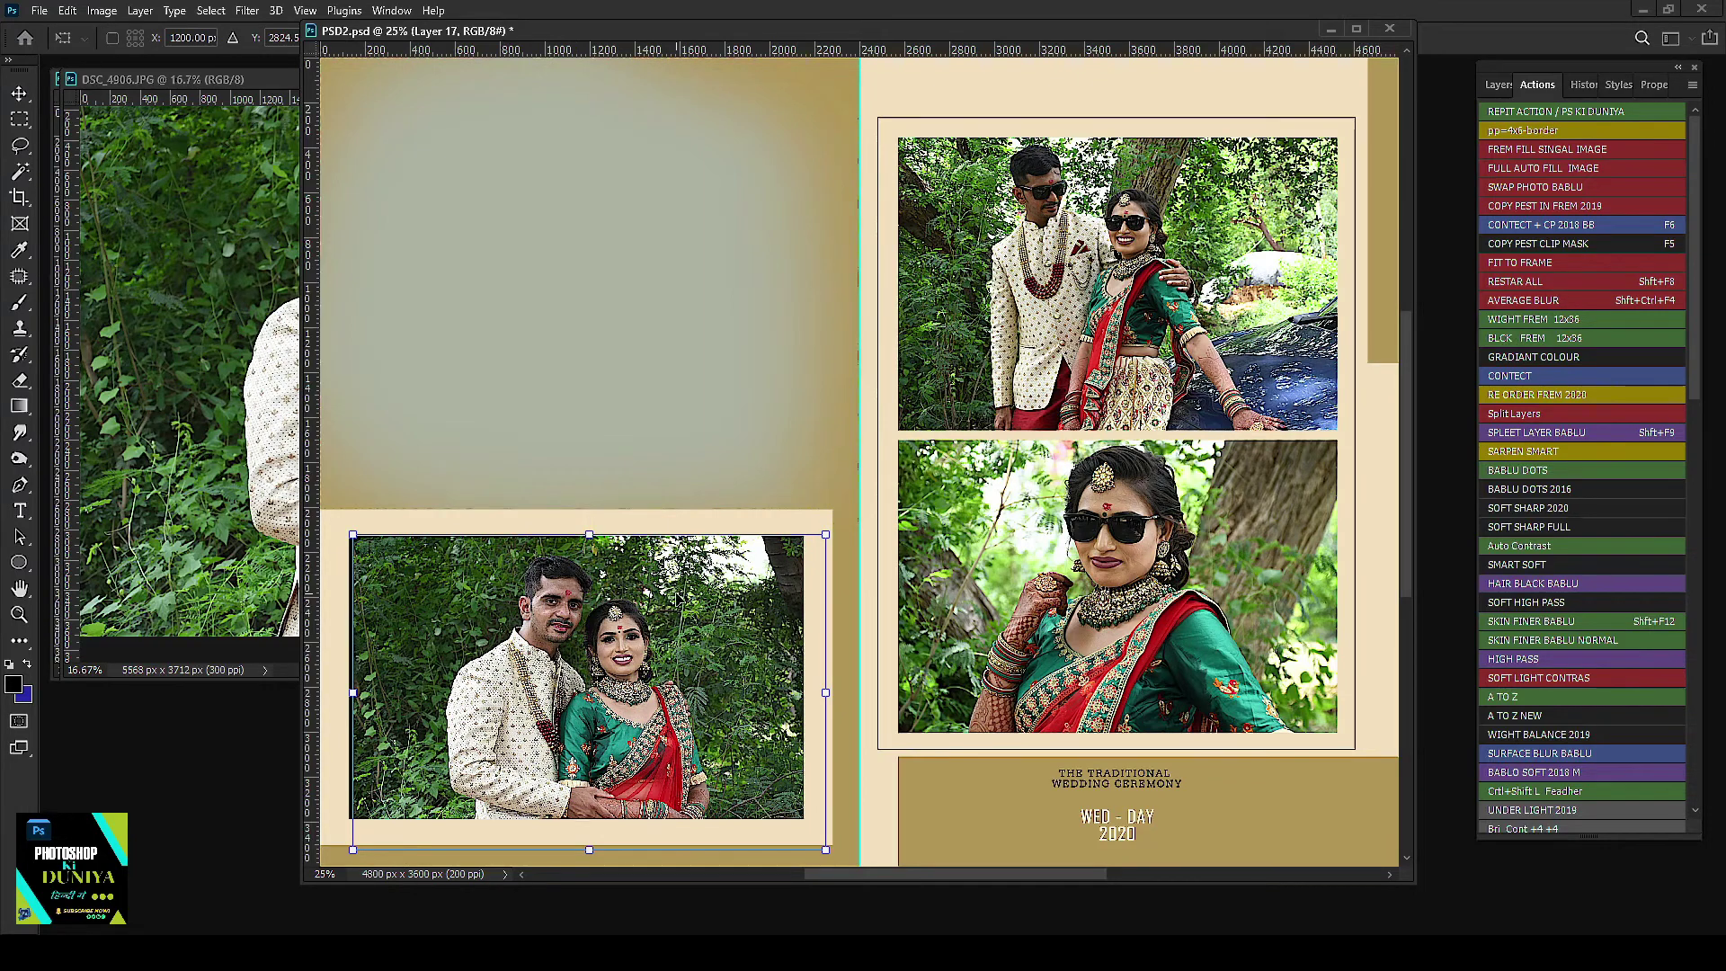
{"action": "key", "text": "Return"}
Step: Drag DSC_4904 into the spread and clip it to the top-left frame (Ctrl+Alt+G)
{"action": "key", "text": "ctrl+Tab"}
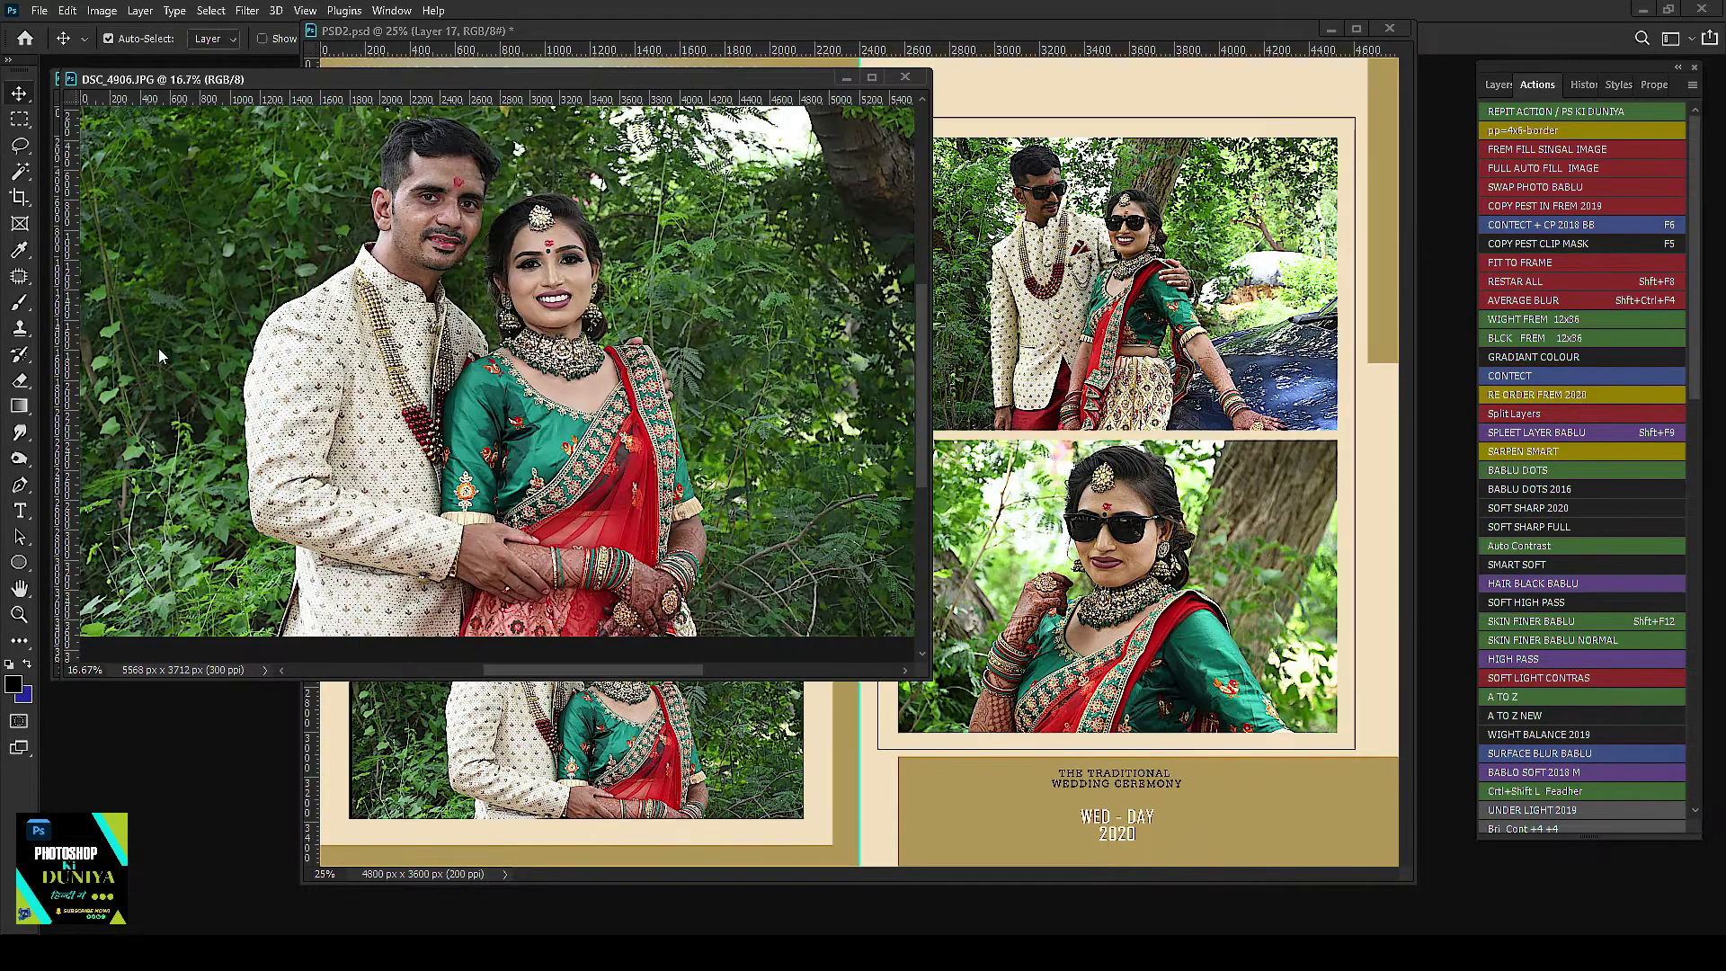
{"action": "key", "text": "ctrl+Tab"}
{"action": "left_click", "coordinate": [648, 293]}
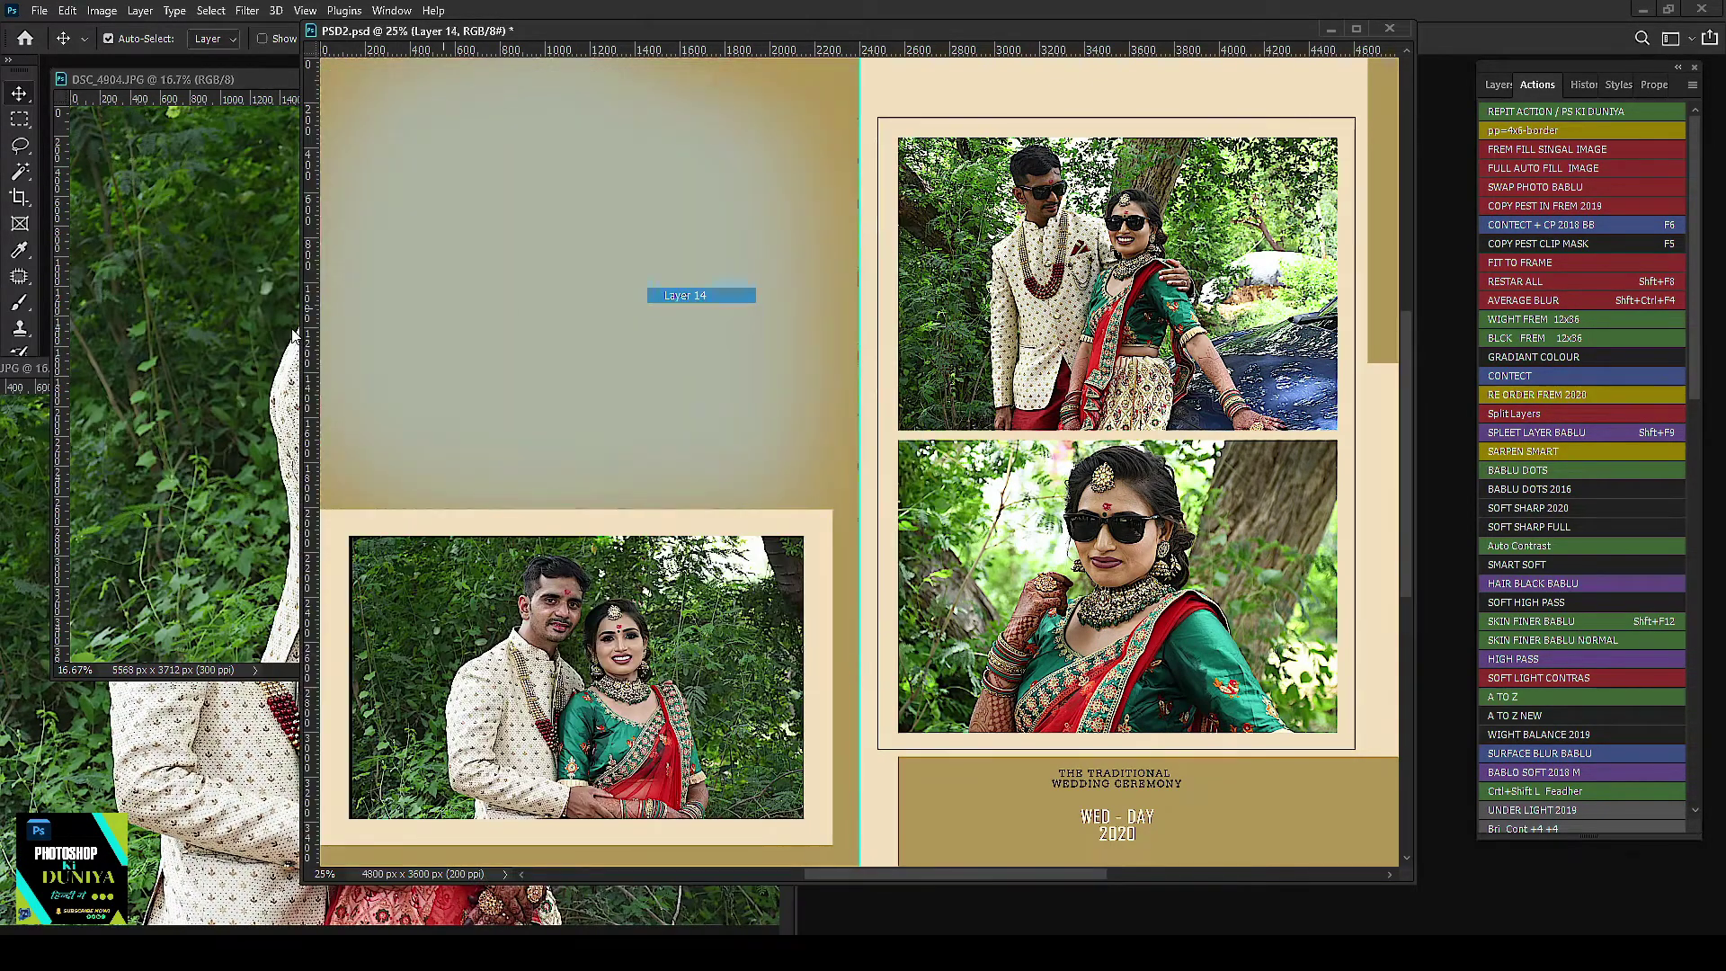
{"action": "key", "text": "ctrl+Tab"}
{"action": "left_click_drag", "start_coordinate": [699, 151], "coordinate": [814, 225]}
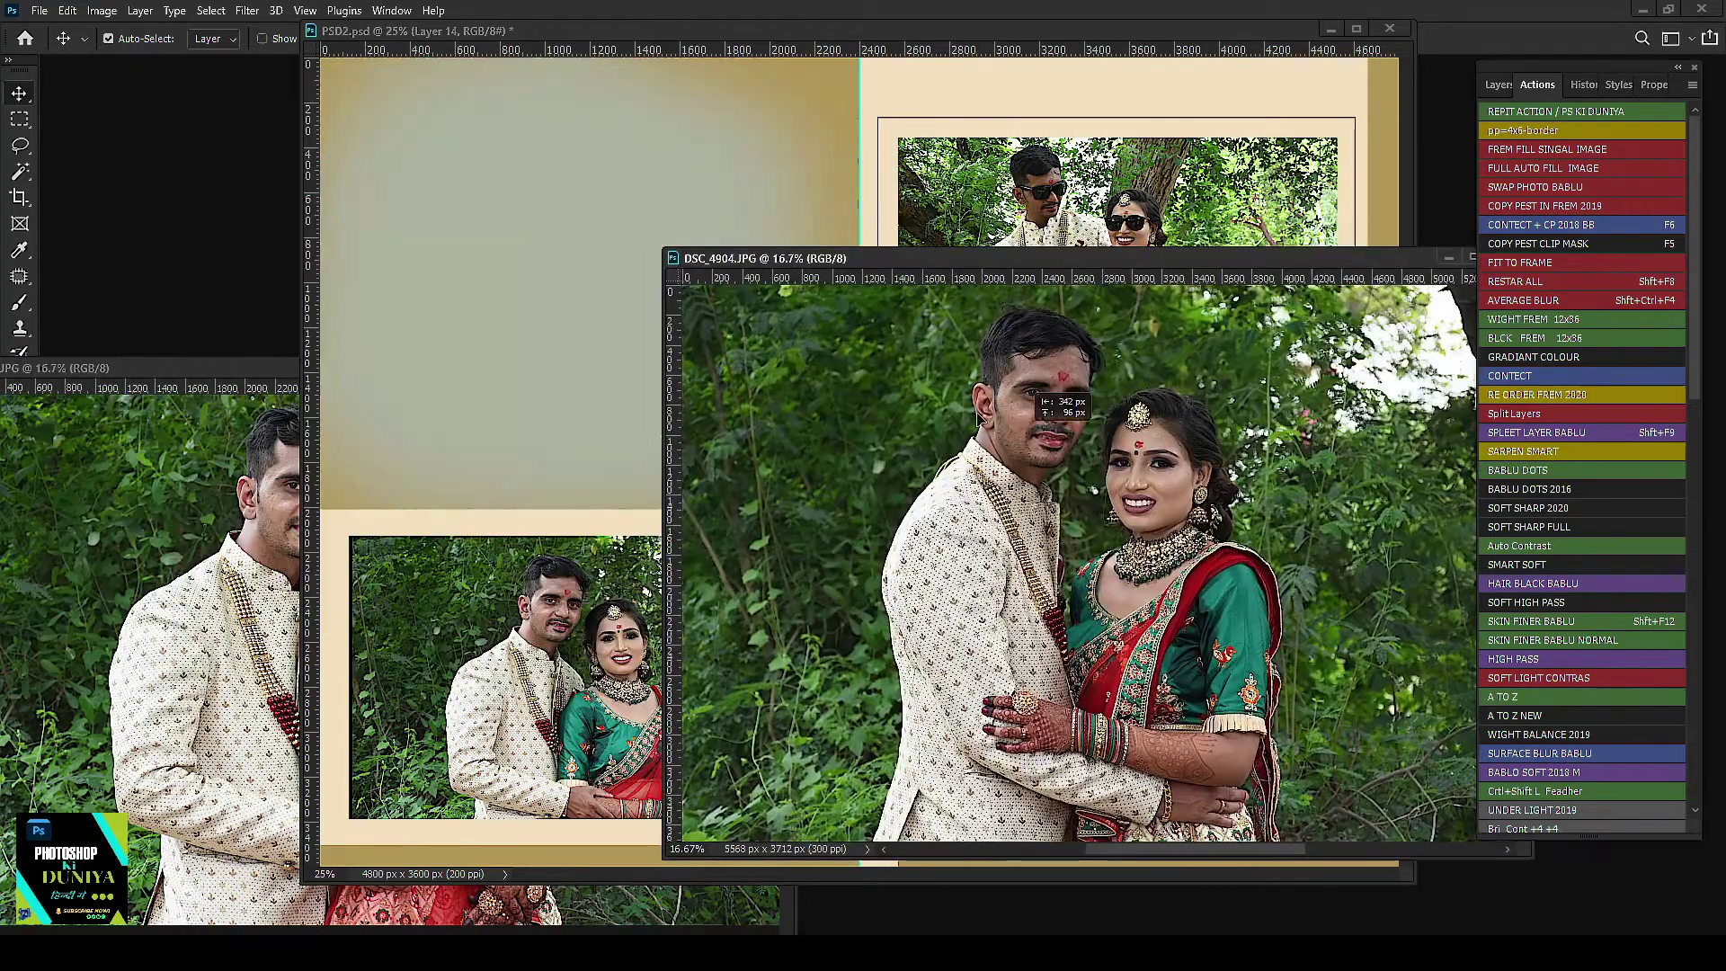
{"action": "key", "text": "ctrl+alt+g"}
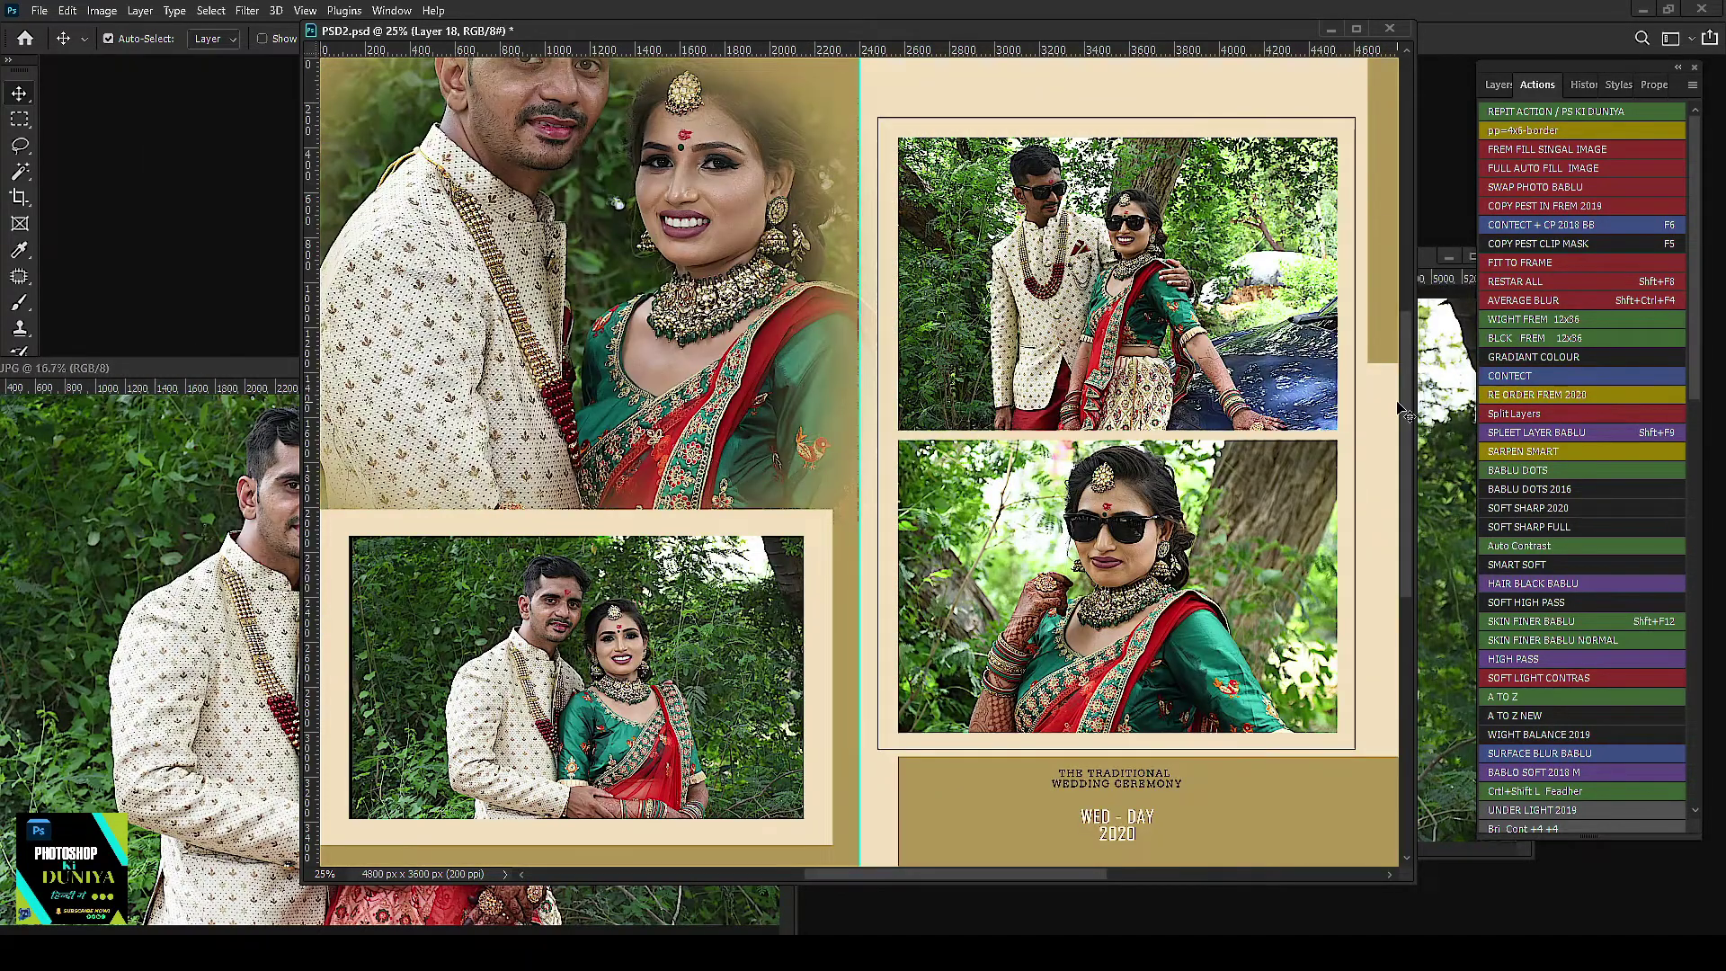
{"action": "key", "text": "ctrl+Tab"}
{"action": "key", "text": "ctrl+Tab"}
Step: Free-transform the top-left couple photo to about 60% and move it up into the upper frame
{"action": "key", "text": "f"}
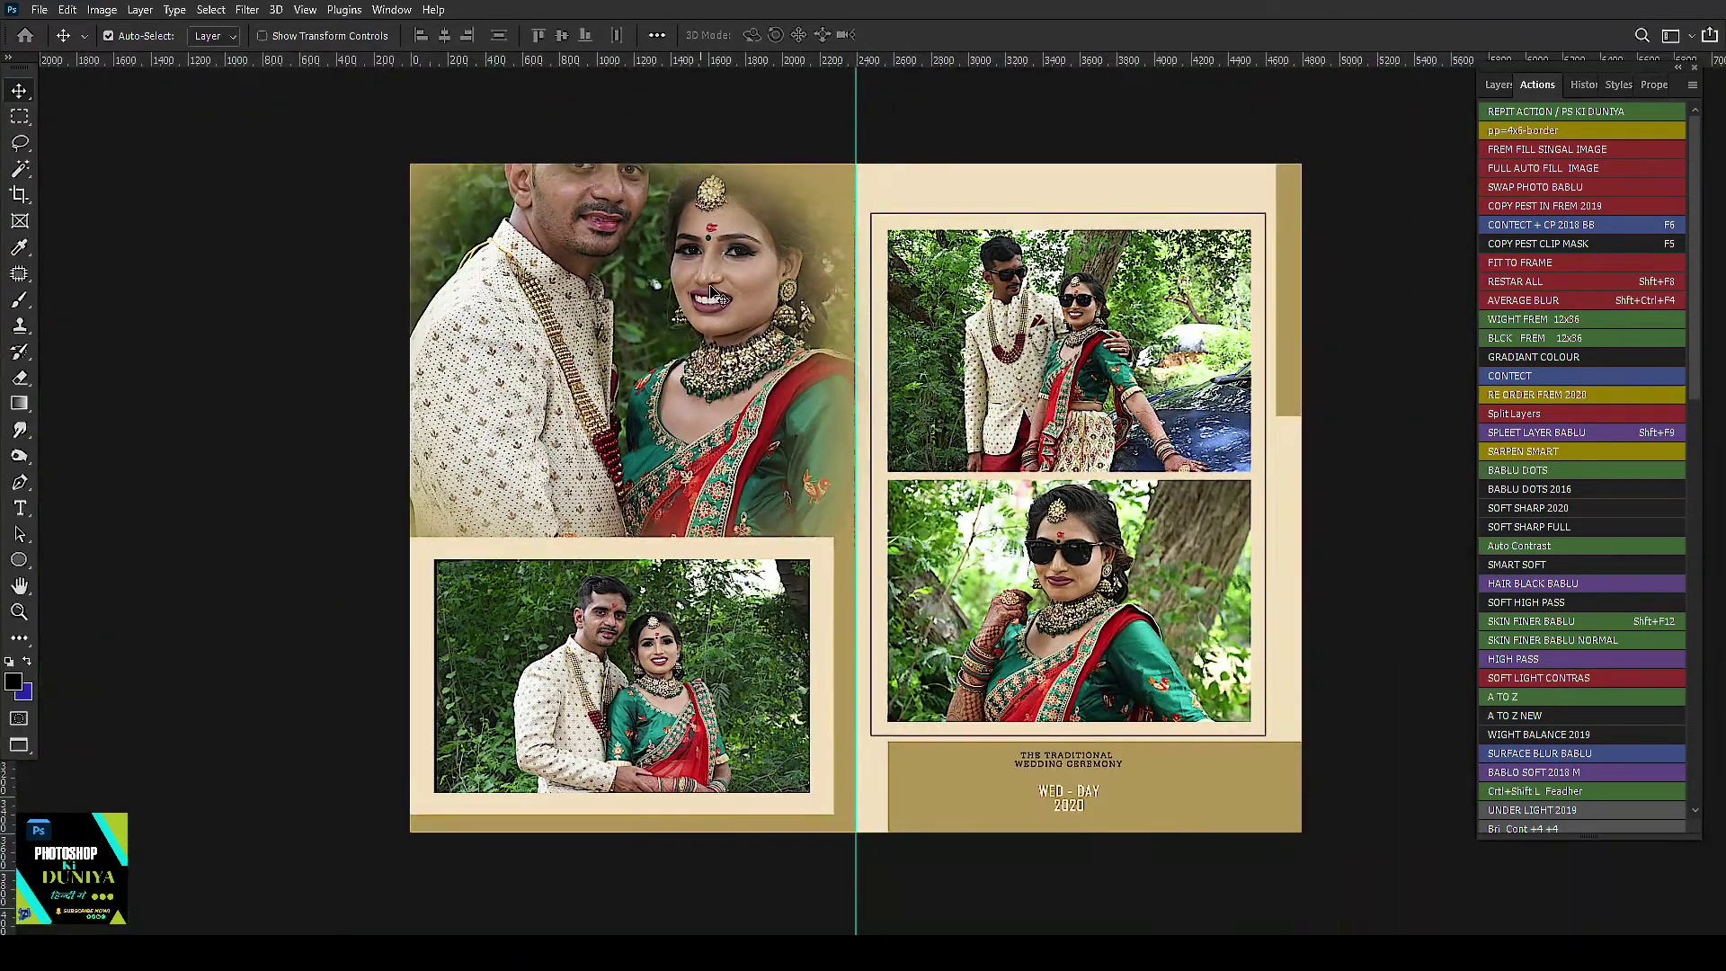
{"action": "key", "text": "ctrl+t"}
{"action": "mouse_move", "coordinate": [743, 519]}
{"action": "left_mouse_down"}
{"action": "mouse_move", "coordinate": [683, 189]}
{"action": "mouse_move", "coordinate": [704, 245]}
{"action": "left_mouse_up"}
{"action": "left_click_drag", "start_coordinate": [831, 211], "coordinate": [944, 133], "text": "alt+shift"}
{"action": "left_click_drag", "start_coordinate": [719, 200], "coordinate": [720, 228]}
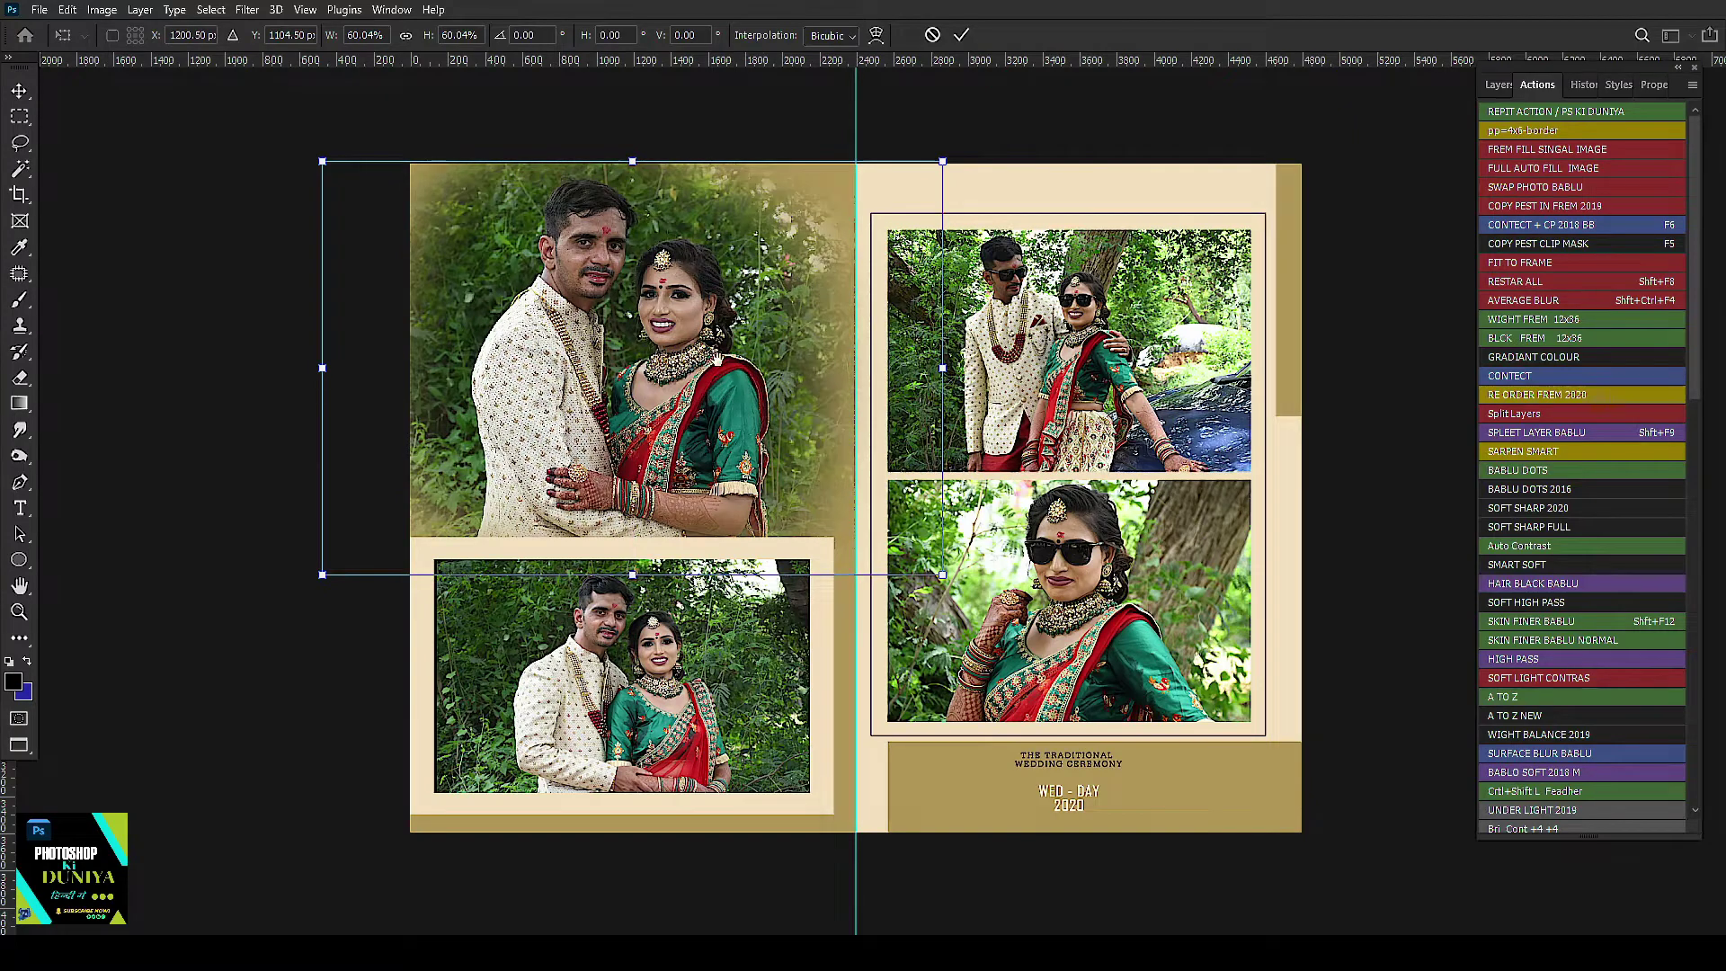
{"action": "left_click_drag", "start_coordinate": [718, 359], "coordinate": [618, 325]}
{"action": "key", "text": "Return"}
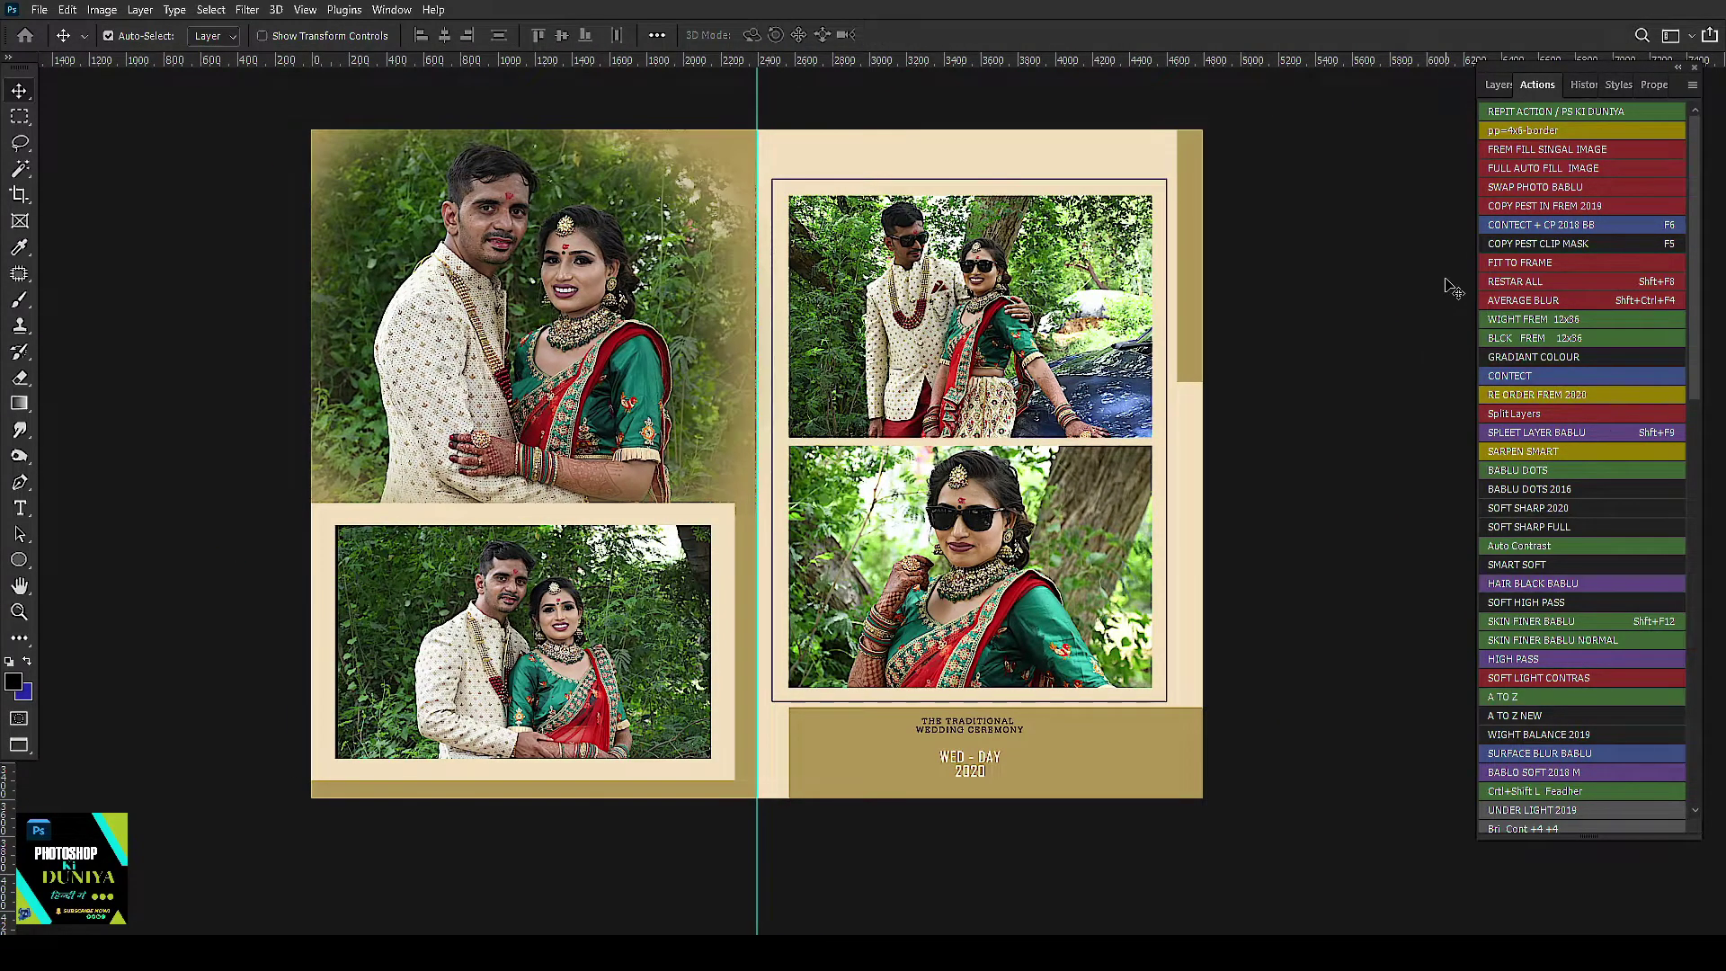
{"action": "key", "text": "f"}
{"action": "key", "text": "f"}
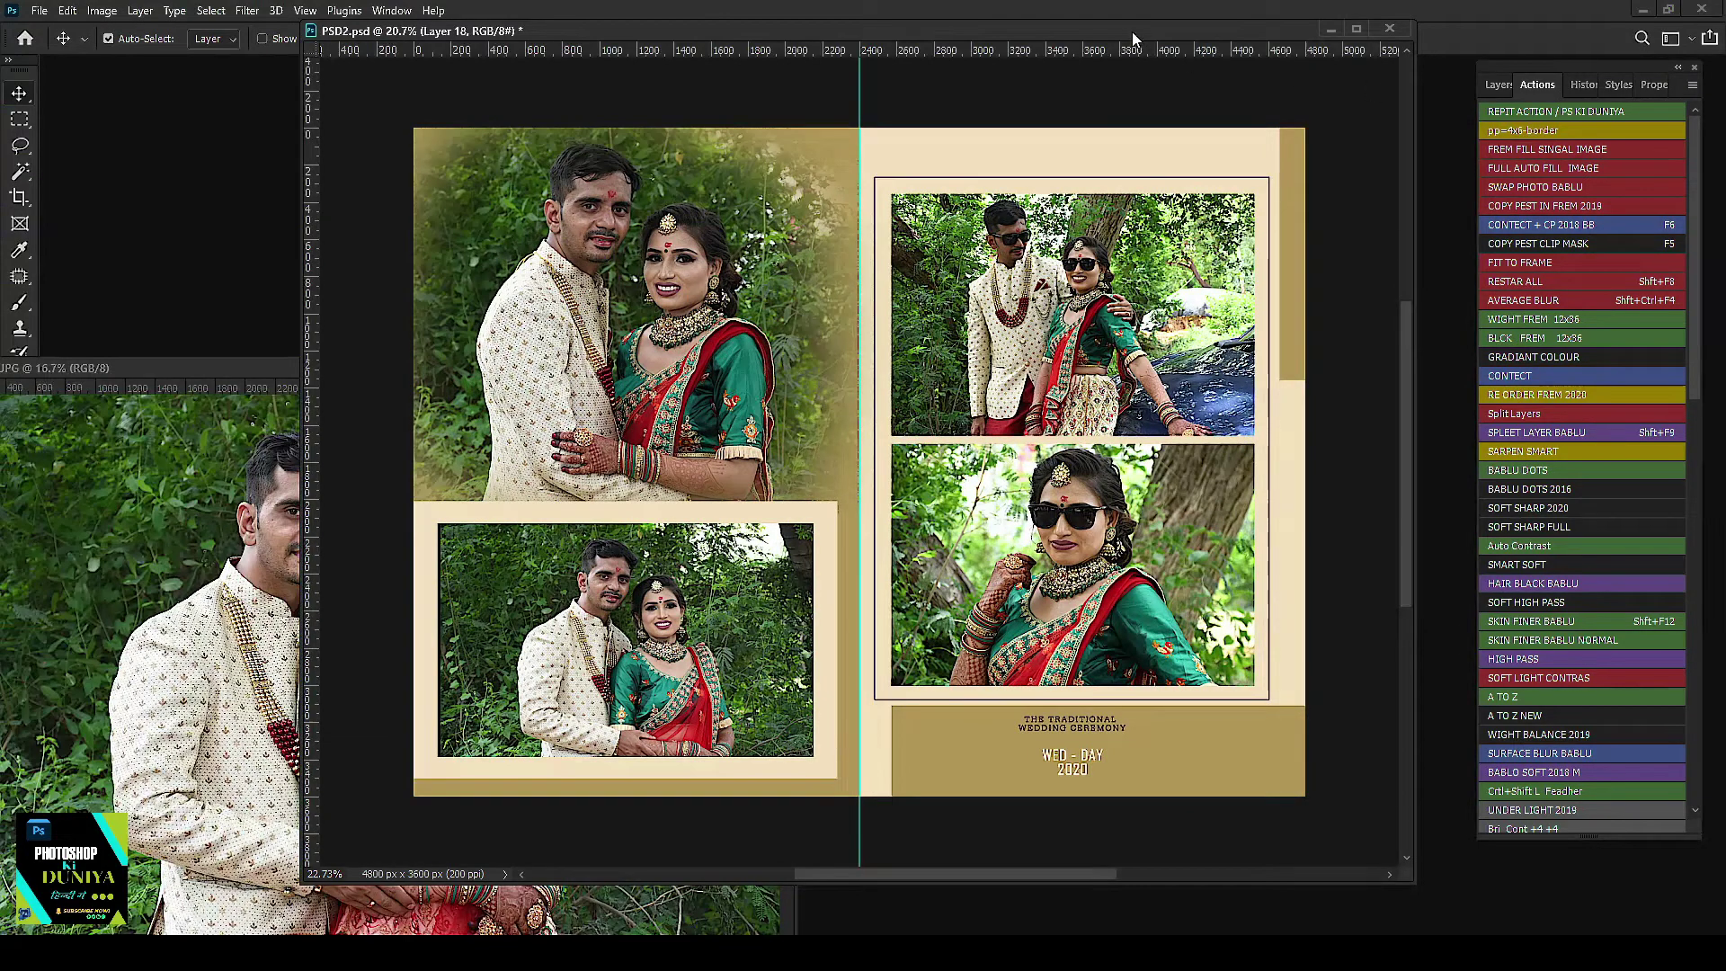
{"action": "left_click_drag", "start_coordinate": [1135, 39], "coordinate": [1075, 31]}
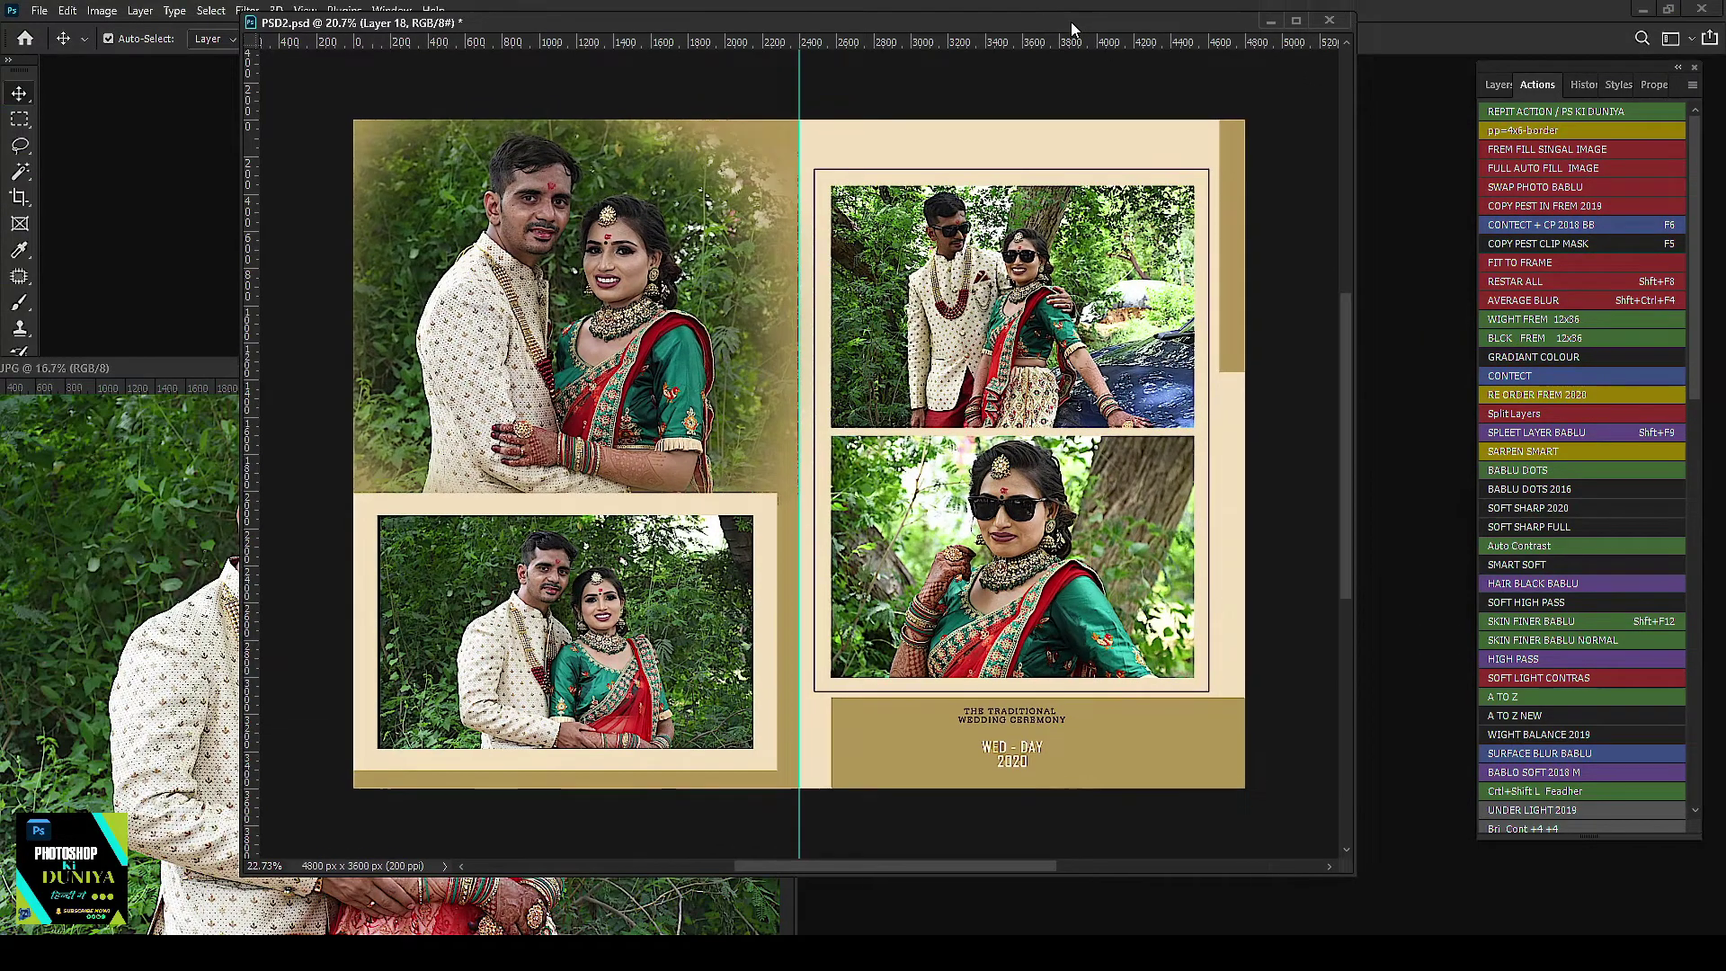
Step: Switch the Actions panel to list view and collapse the ACTION BABLU 2021 and MASTER ACTION sets
{"action": "left_click", "coordinate": [1498, 86]}
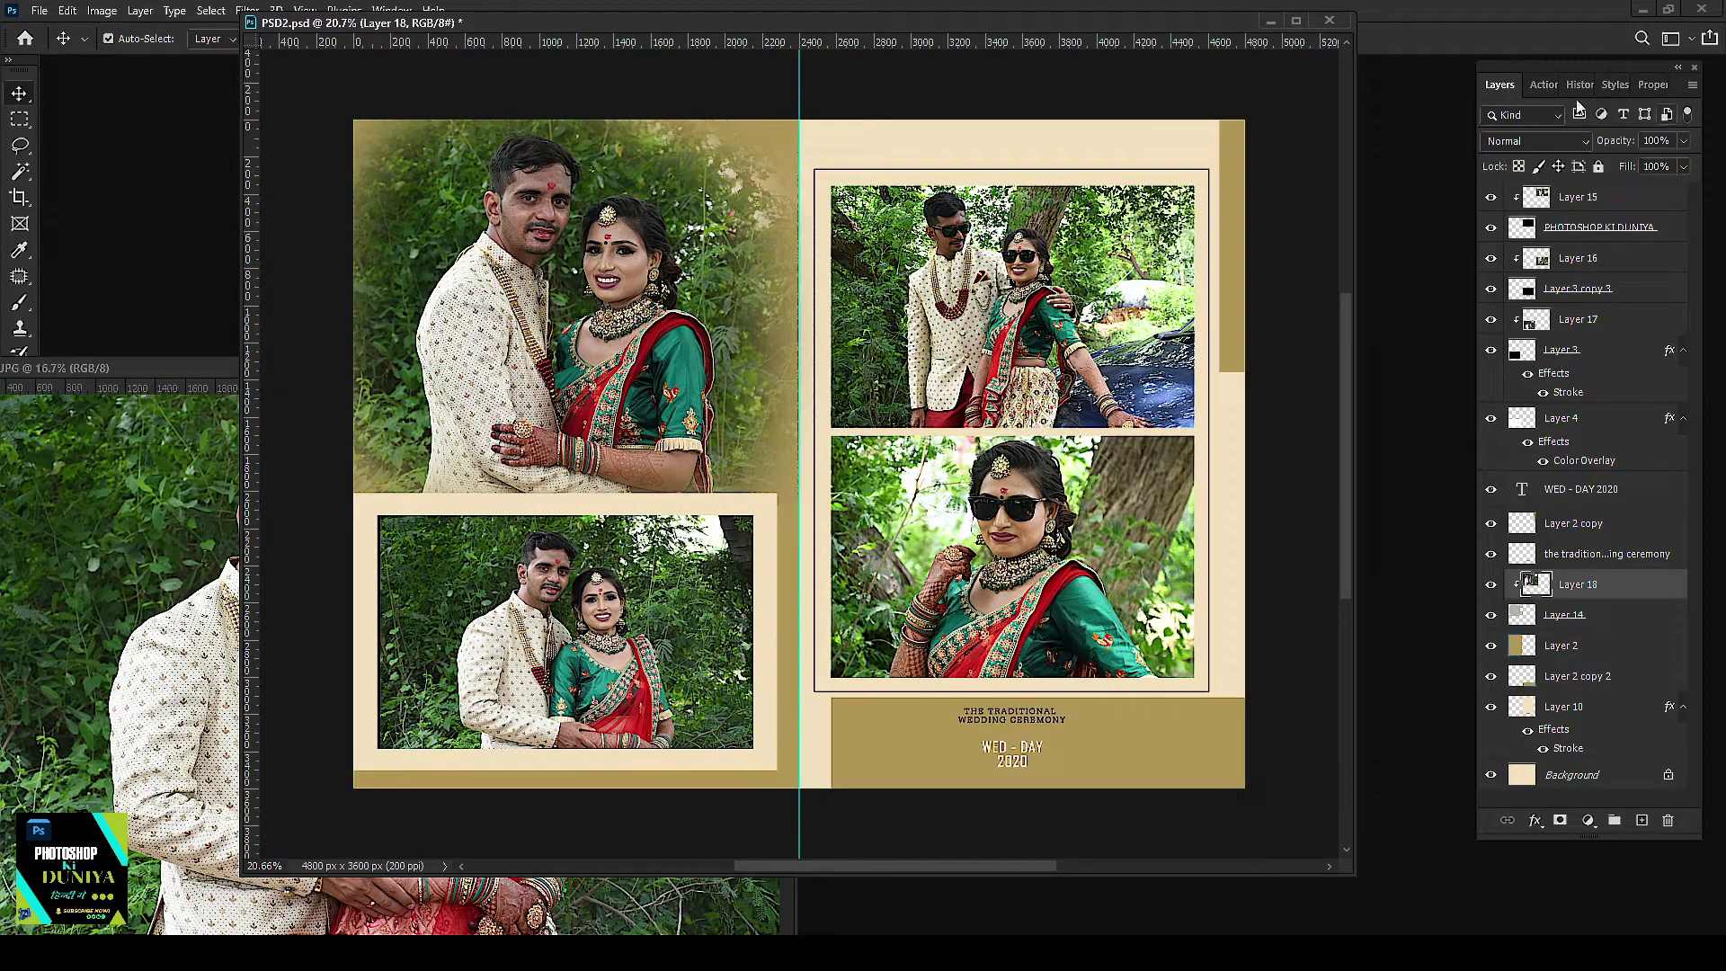
{"action": "left_click", "coordinate": [1544, 84]}
{"action": "left_click", "coordinate": [1693, 84]}
{"action": "left_click", "coordinate": [1593, 99]}
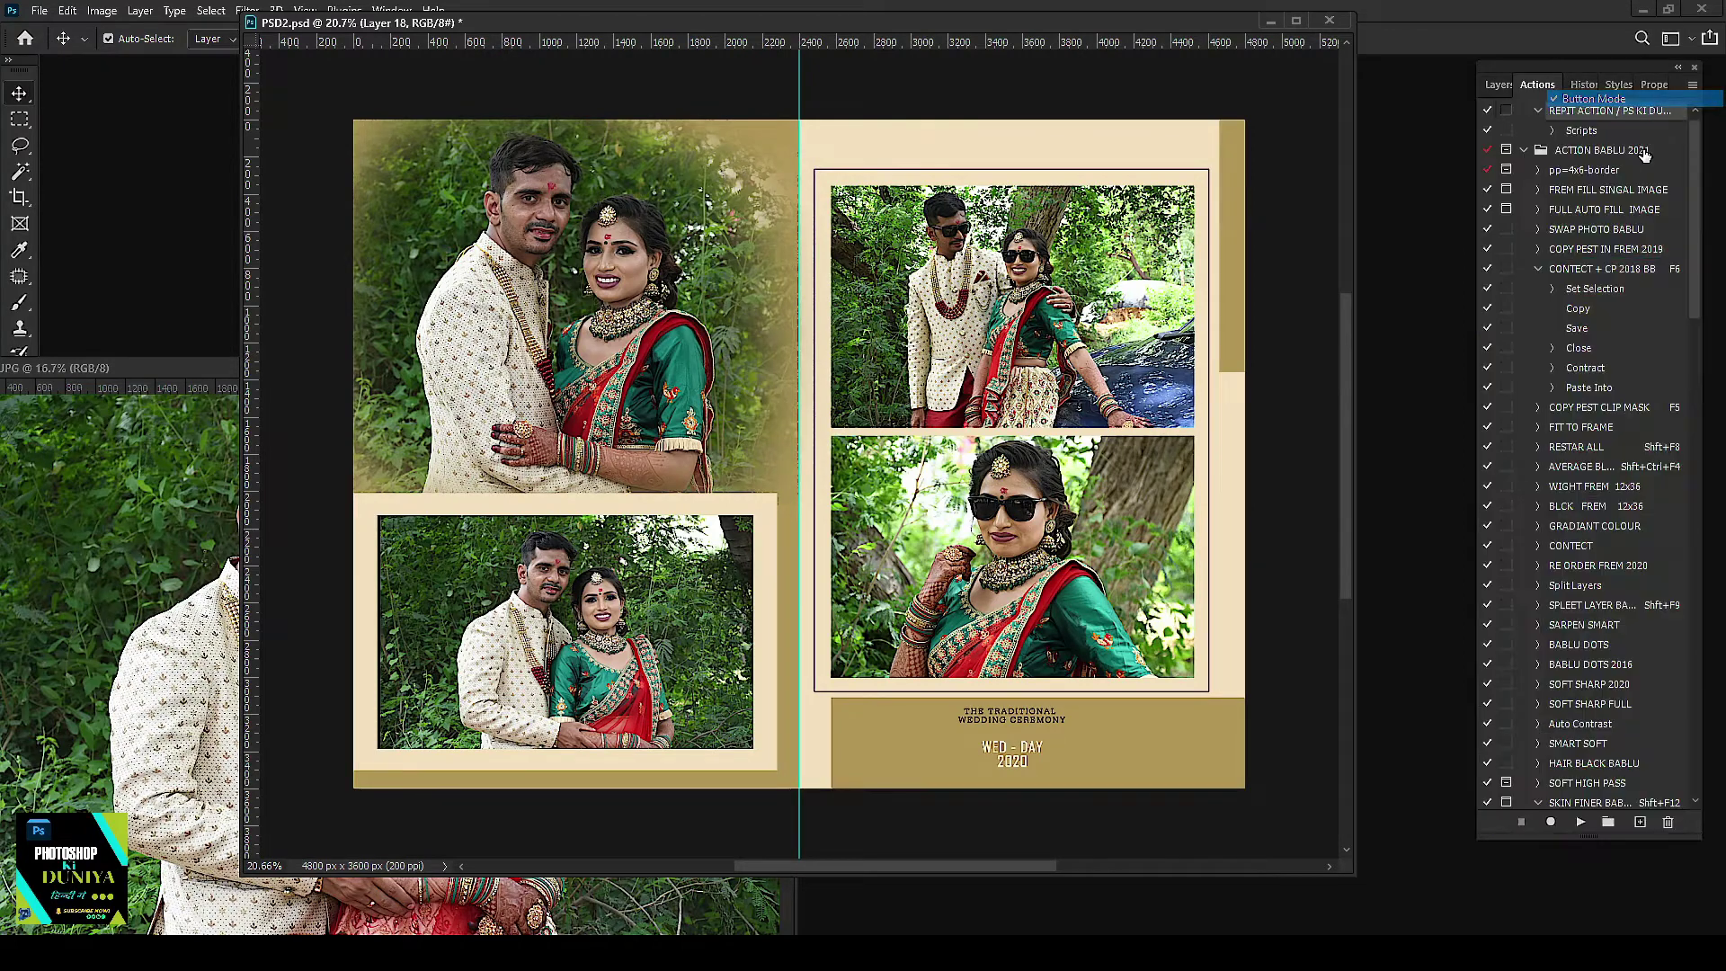
{"action": "left_click", "coordinate": [1525, 150]}
{"action": "left_click", "coordinate": [1525, 110]}
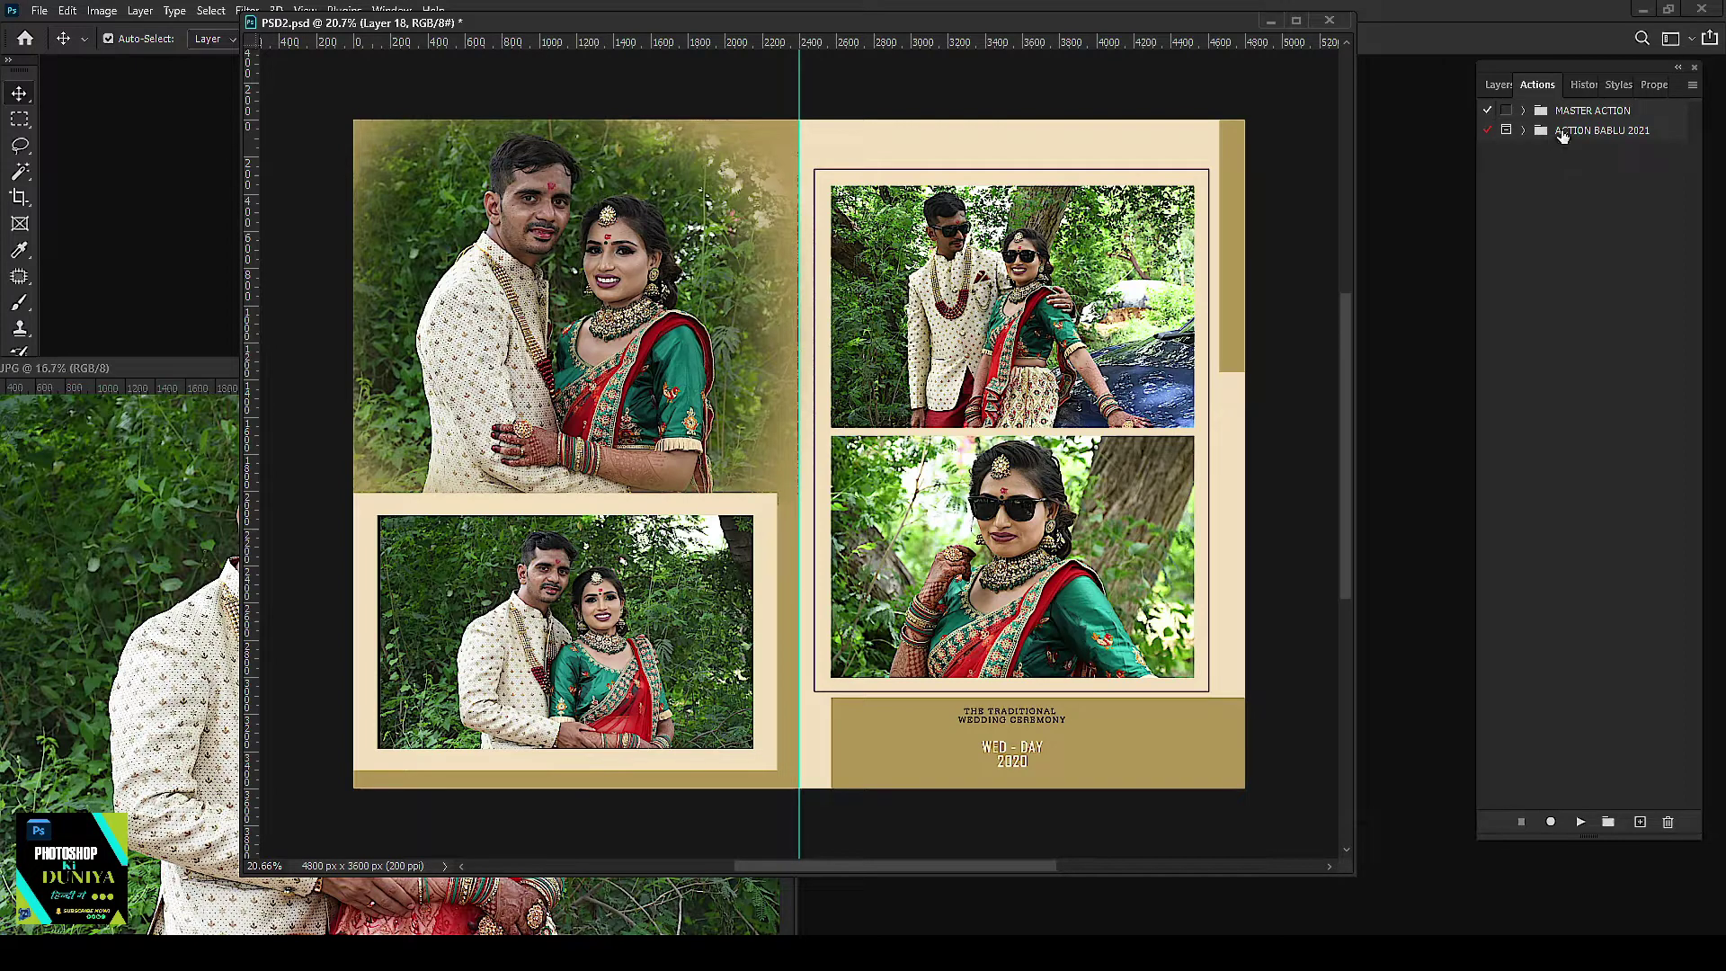
{"action": "left_click", "coordinate": [1563, 133]}
Step: Create a new action set Set 1 and delete ACTION BABLU 2021
{"action": "left_click", "coordinate": [1609, 823]}
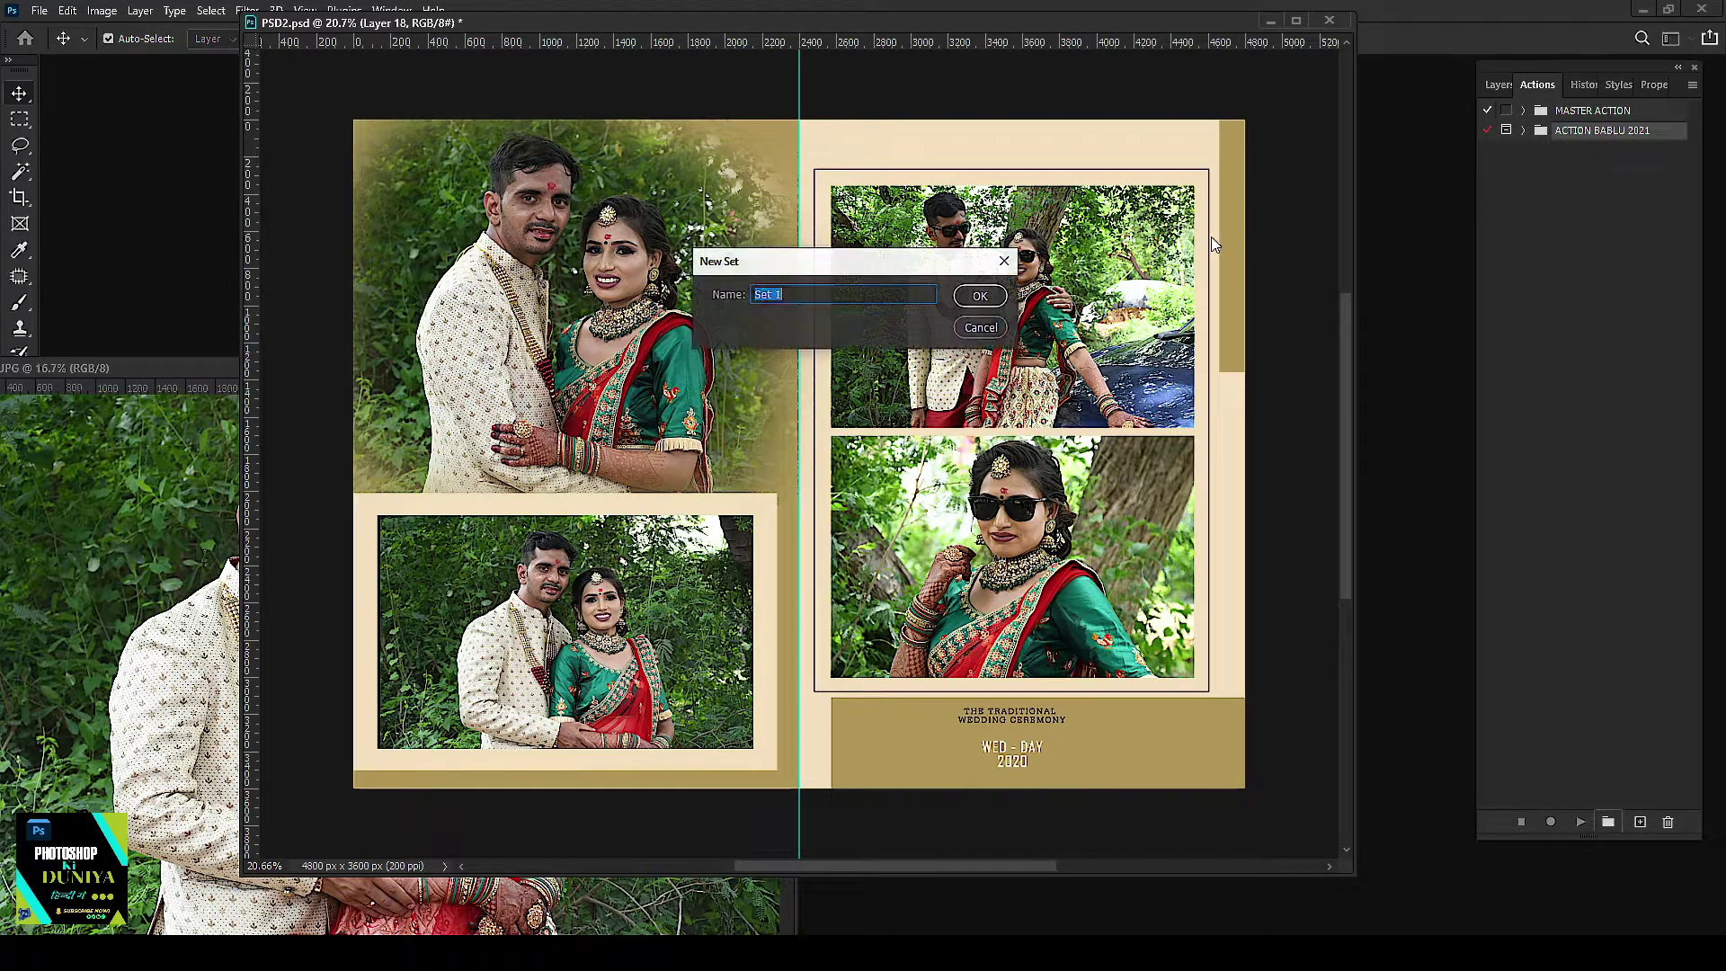
{"action": "key", "text": "Return"}
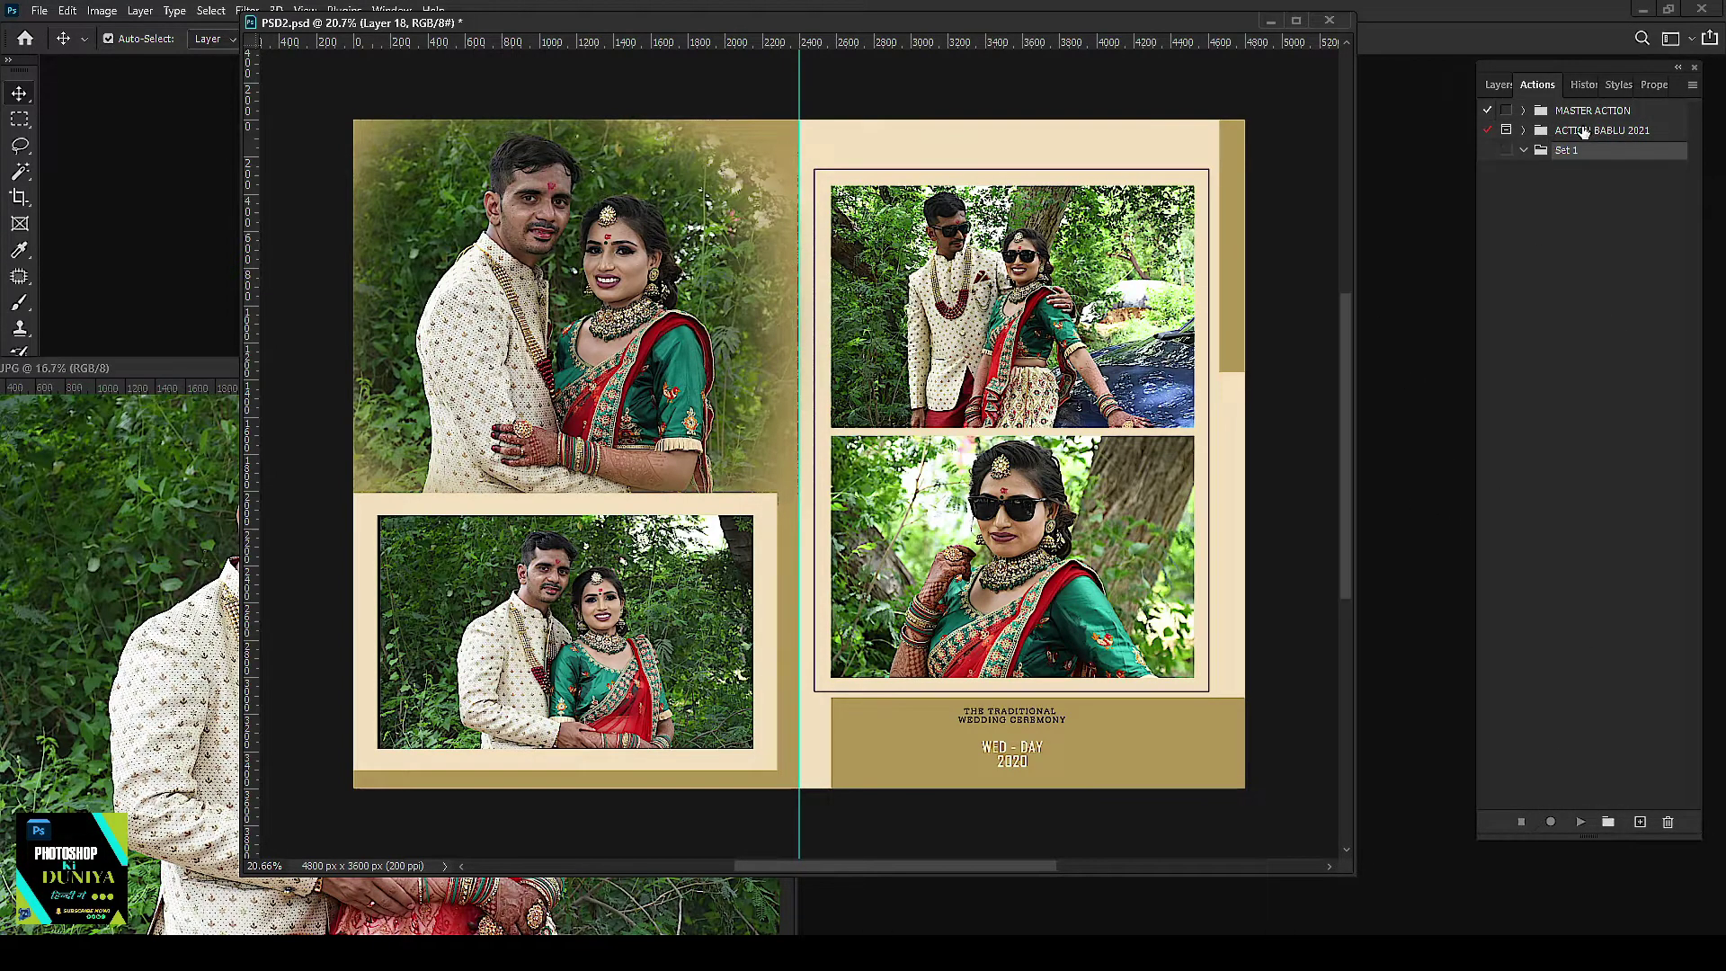
{"action": "left_click_drag", "start_coordinate": [1585, 133], "coordinate": [1668, 822]}
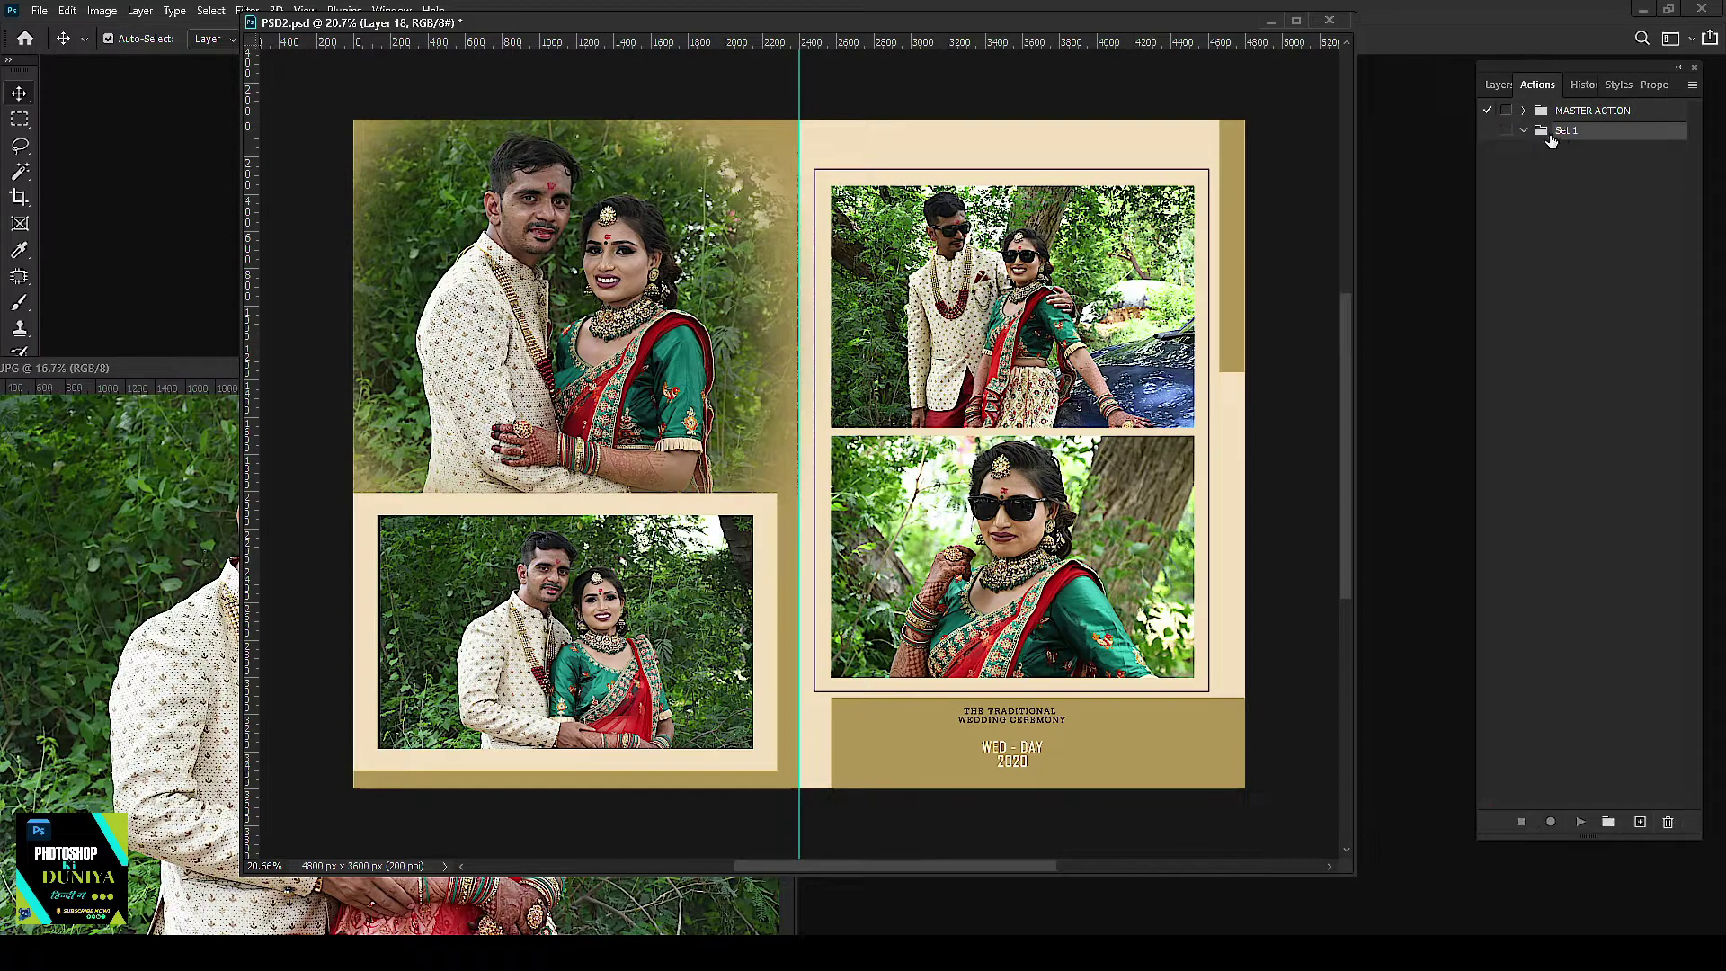
Step: Create Action 1 in Set 1 and start recording it
{"action": "left_click", "coordinate": [1641, 822]}
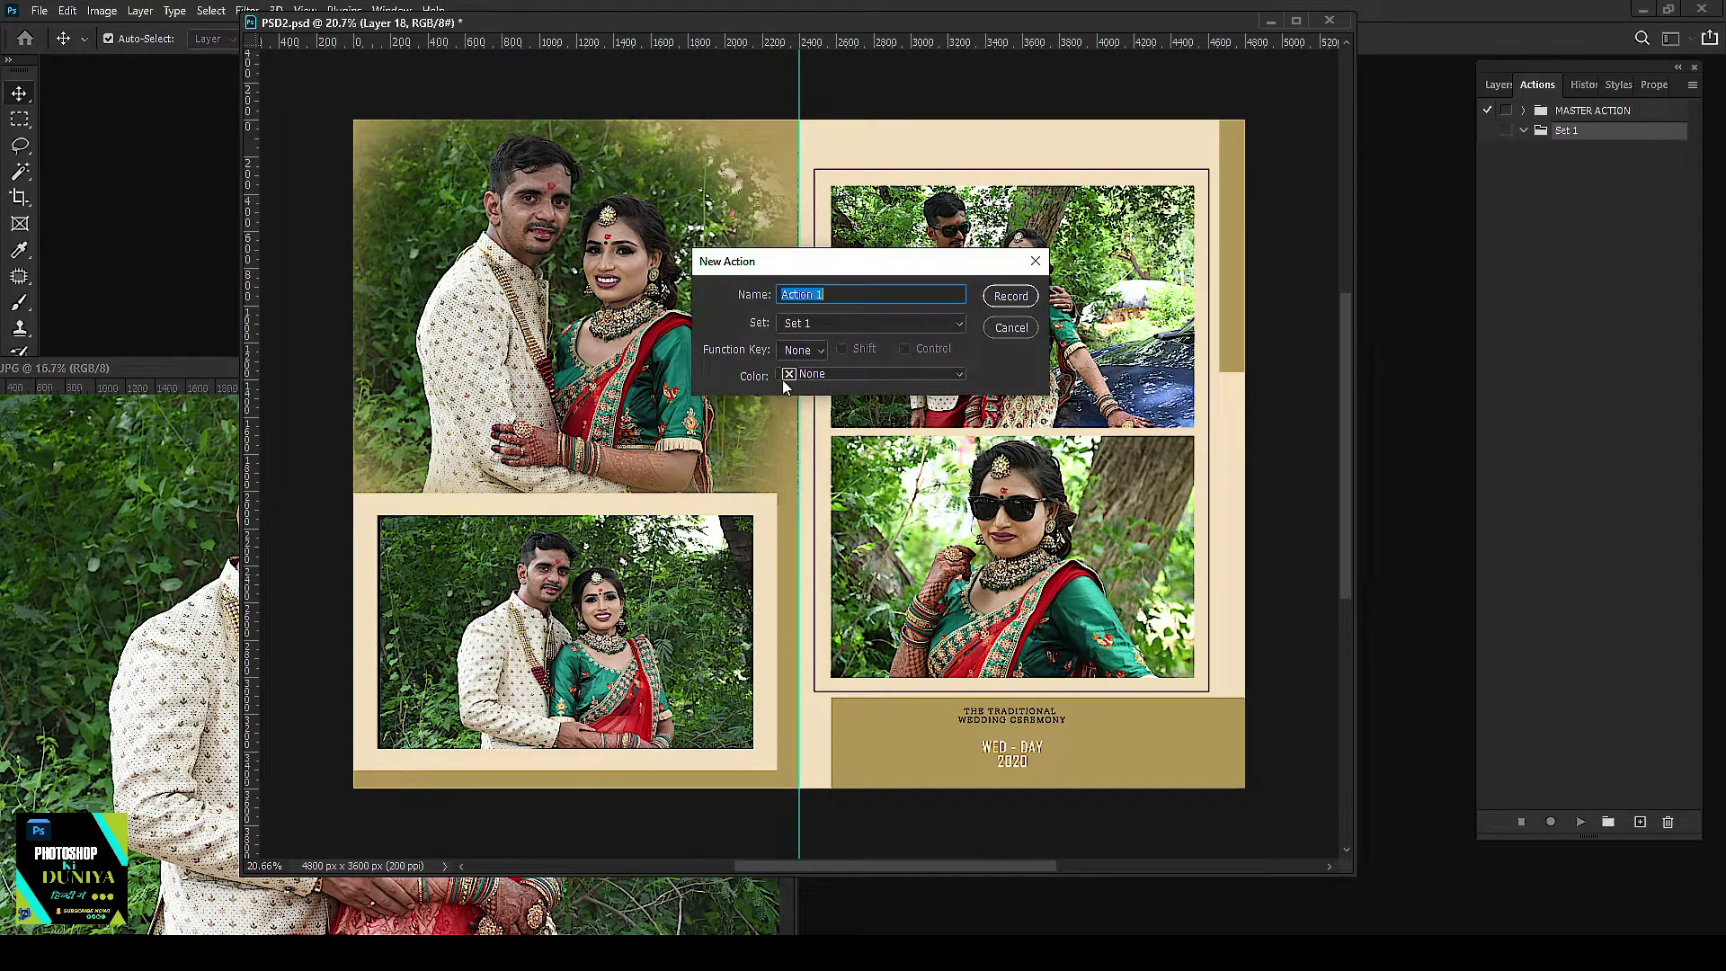
{"action": "left_click", "coordinate": [1009, 328]}
{"action": "left_click_drag", "start_coordinate": [139, 368], "coordinate": [615, 84]}
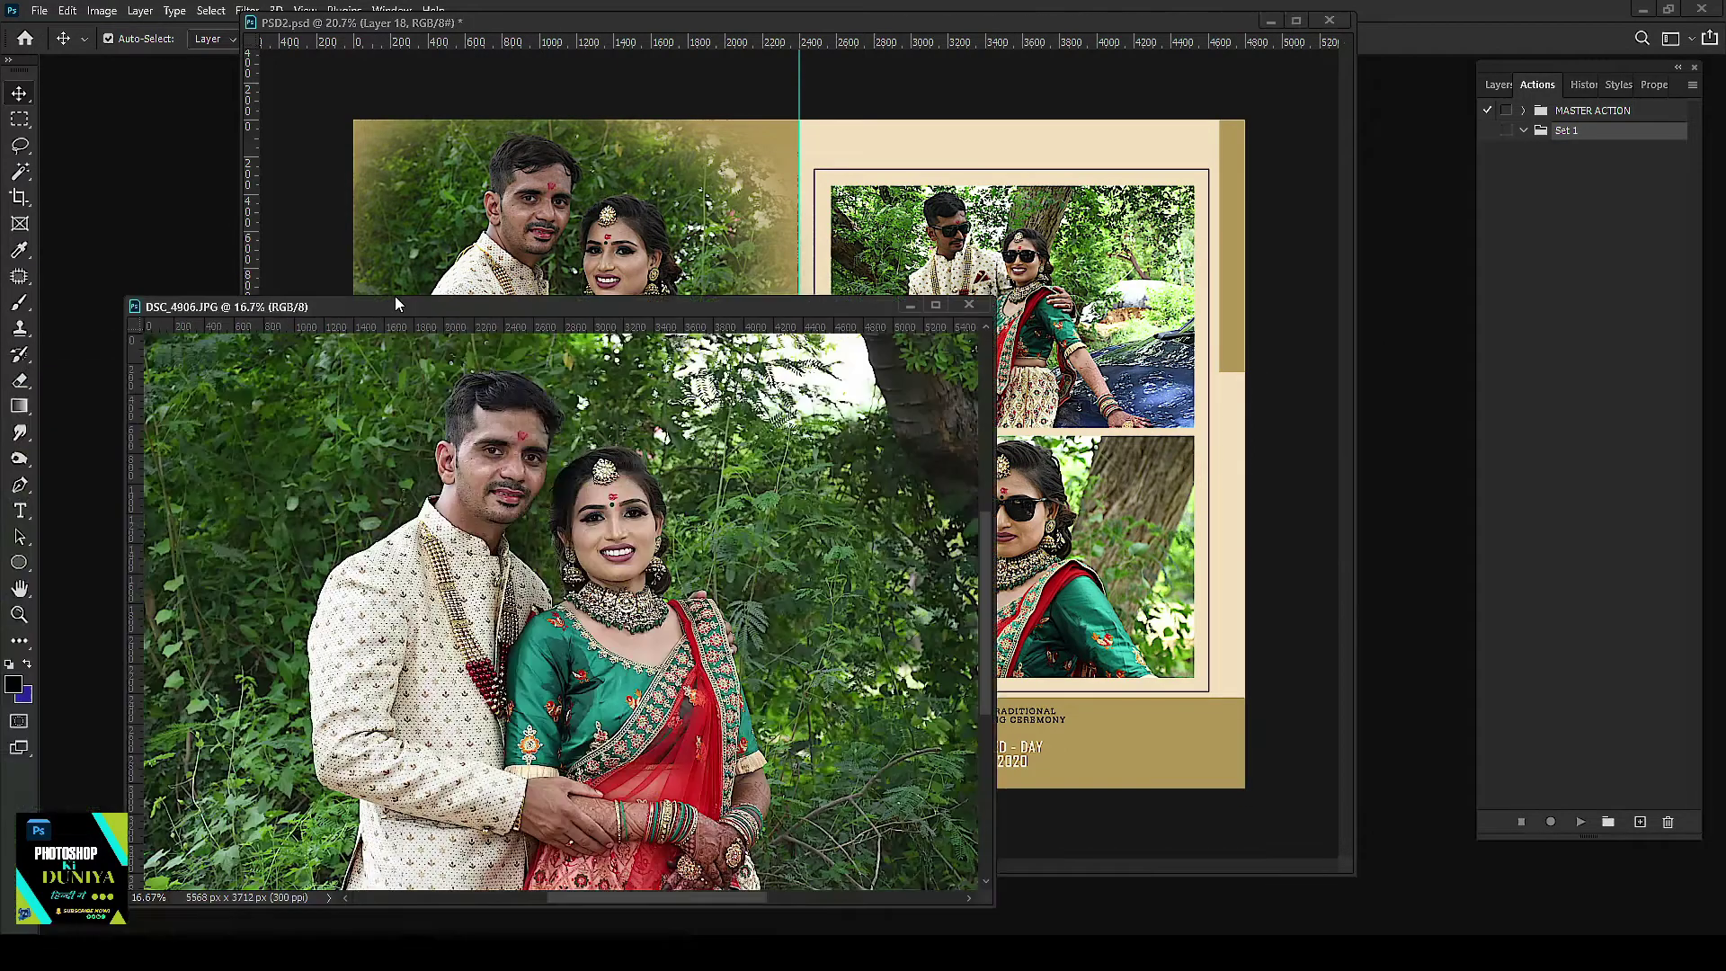
{"action": "left_click", "coordinate": [1640, 822]}
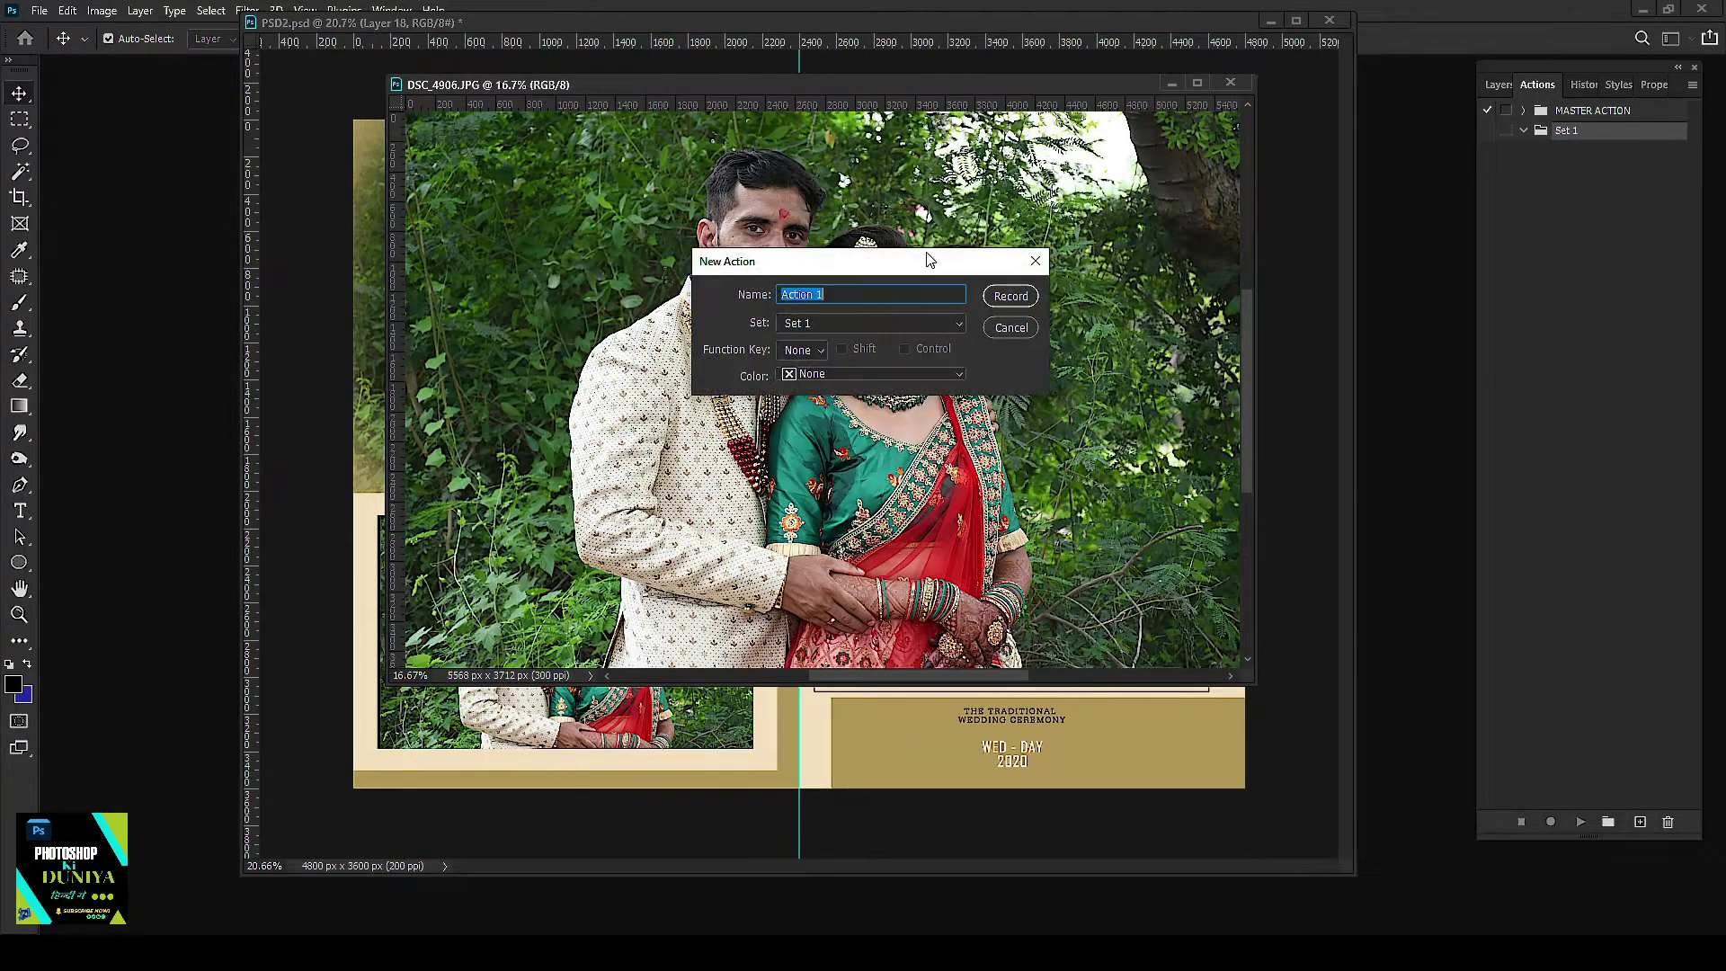
{"action": "left_click", "coordinate": [1009, 297]}
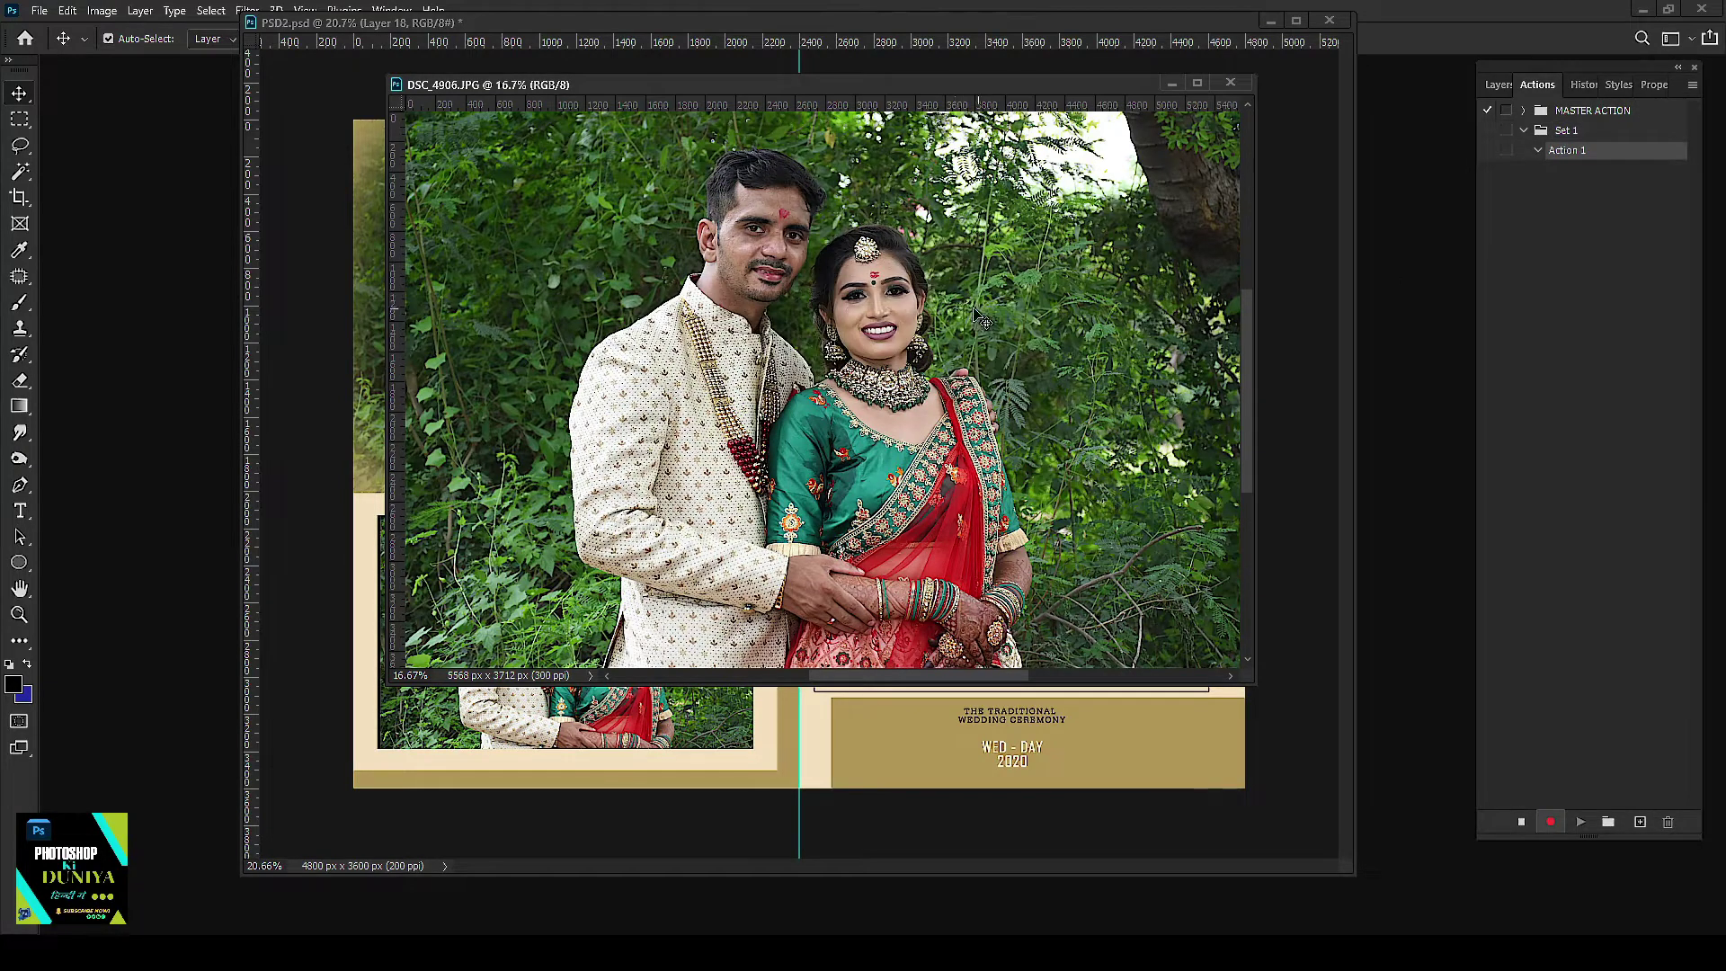
{"action": "double_click", "coordinate": [1582, 151]}
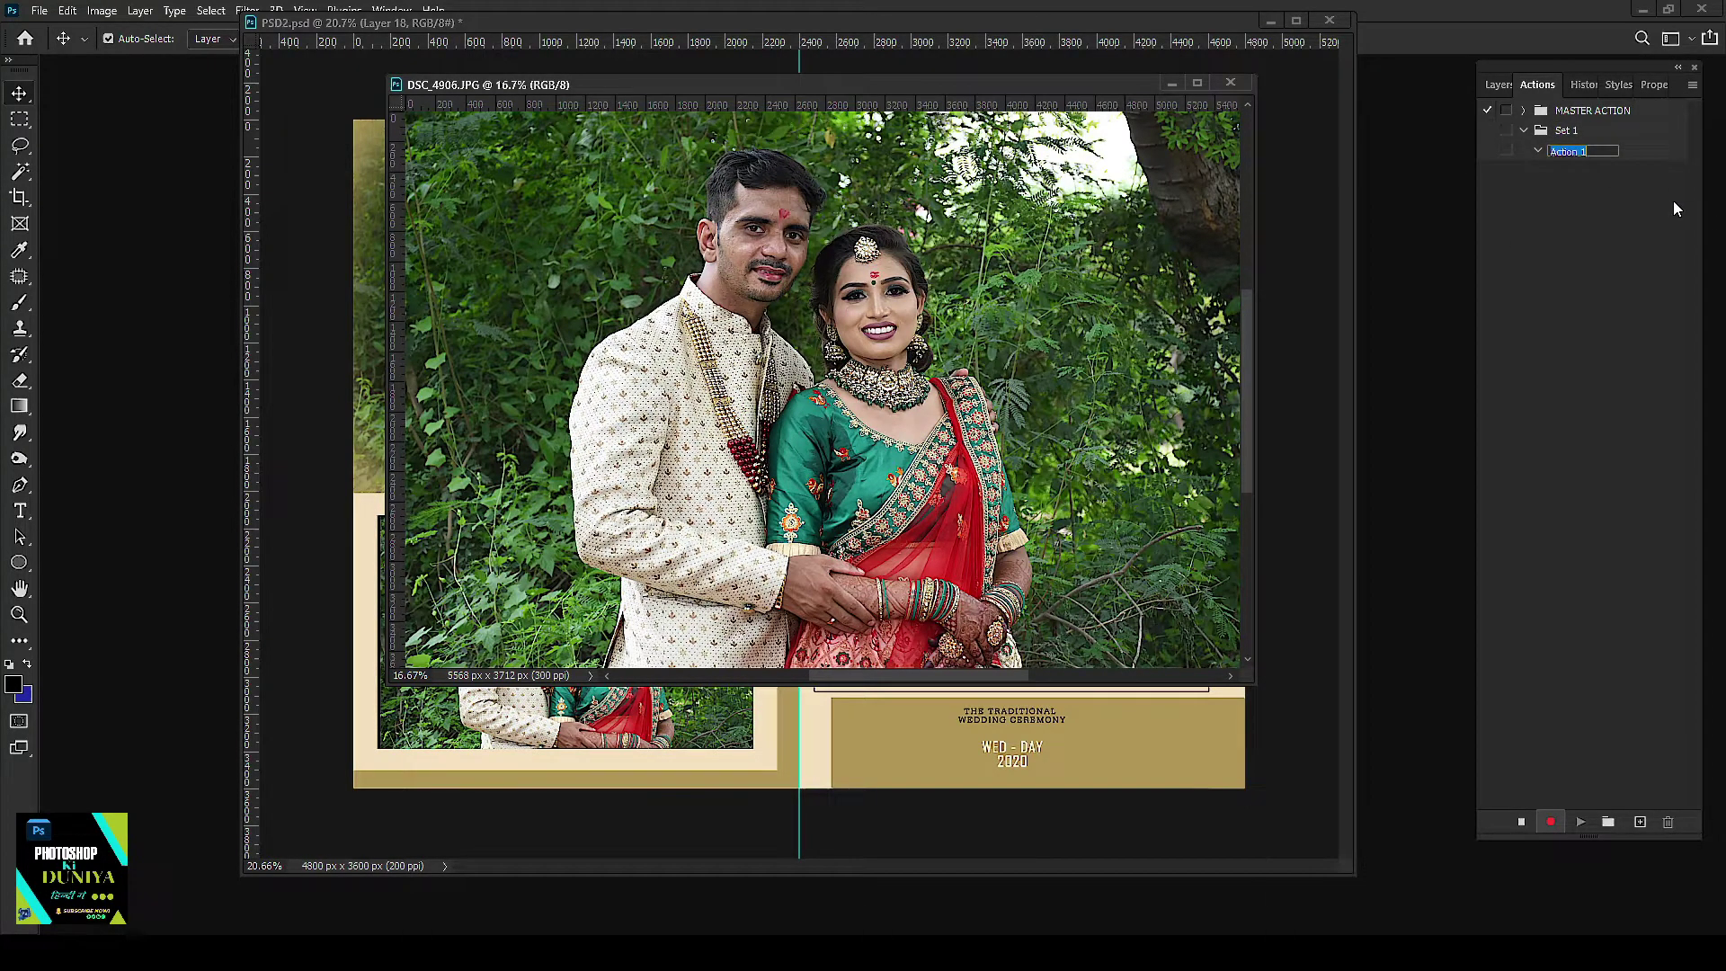
Step: Rename the new action to cc
{"action": "type", "text": "cc"}
{"action": "key", "text": "Return"}
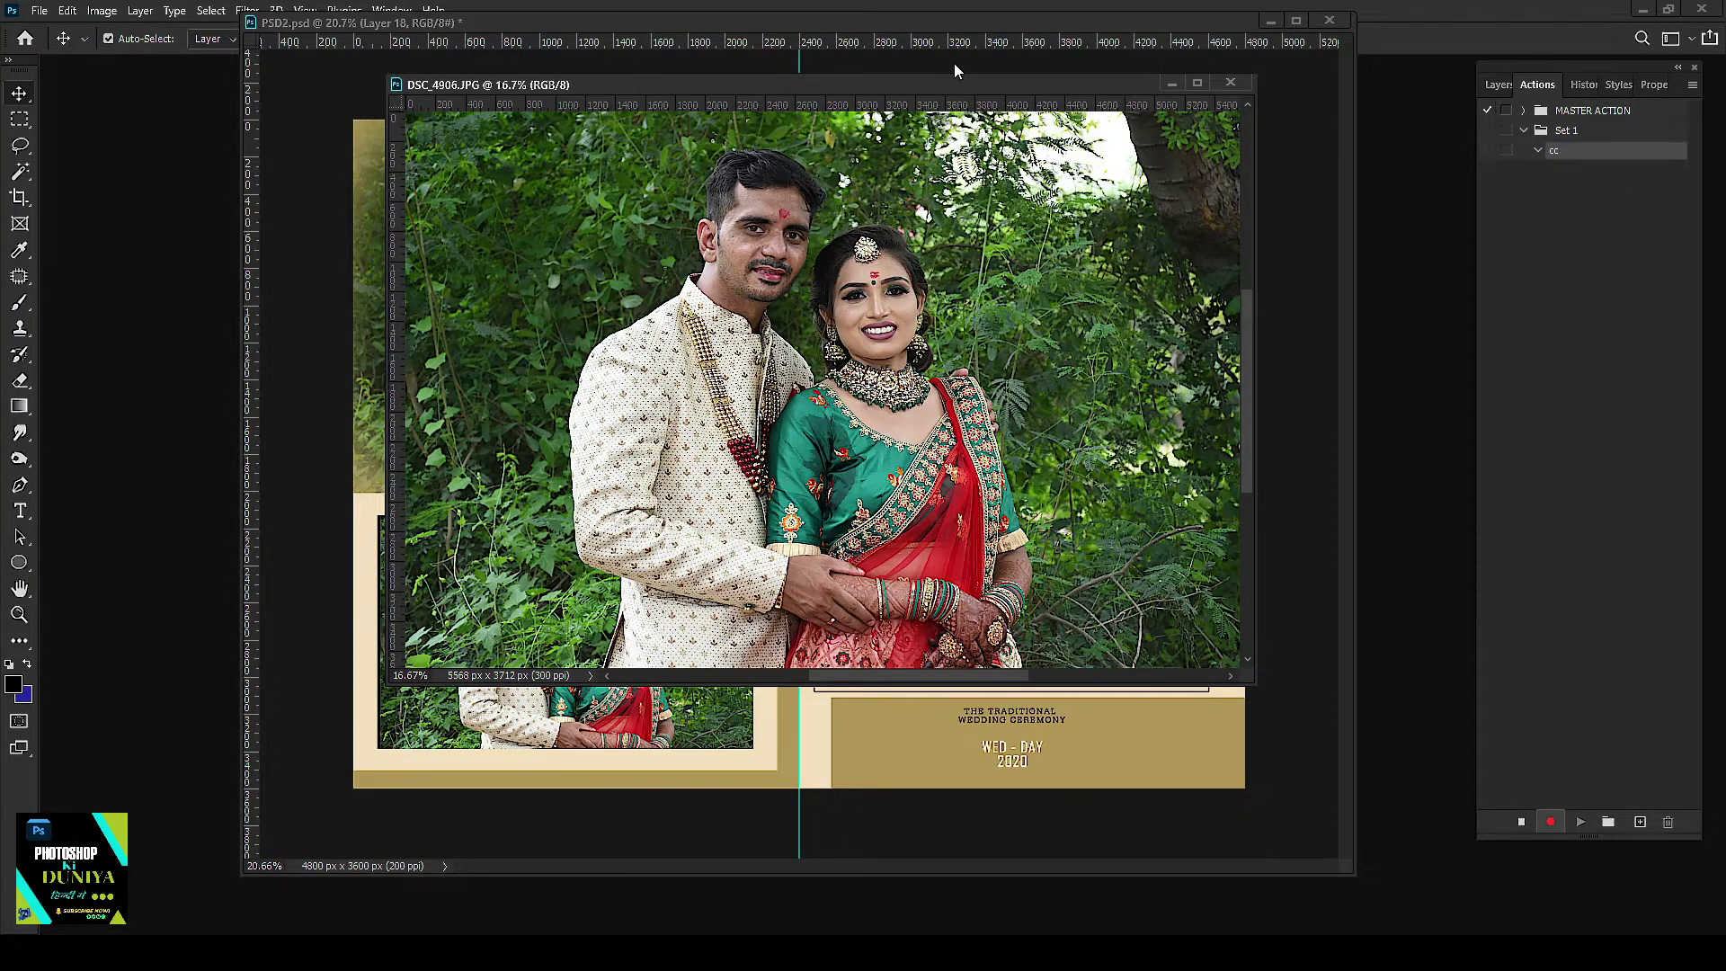
{"action": "key", "text": "ctrl+shift+Tab"}
{"action": "key", "text": "ctrl+Tab"}
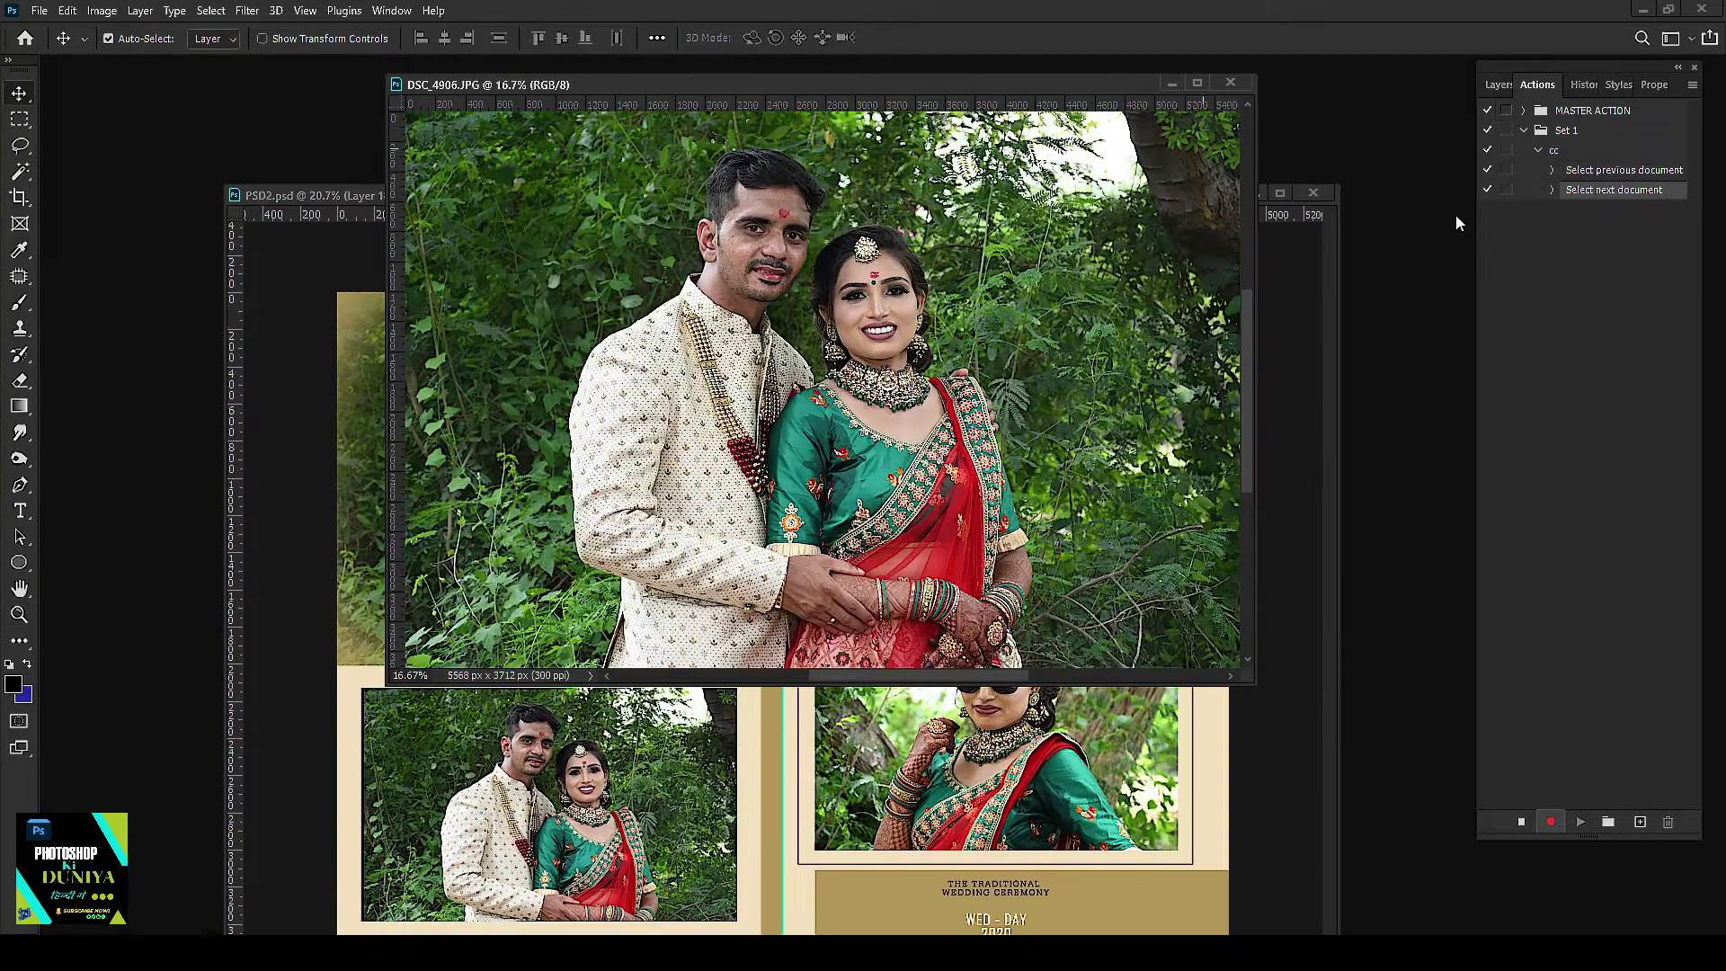
Step: Stop recording, delete the Select previous and next document steps, and resume recording cc
{"action": "left_click", "coordinate": [1522, 822]}
{"action": "left_click", "coordinate": [1576, 173]}
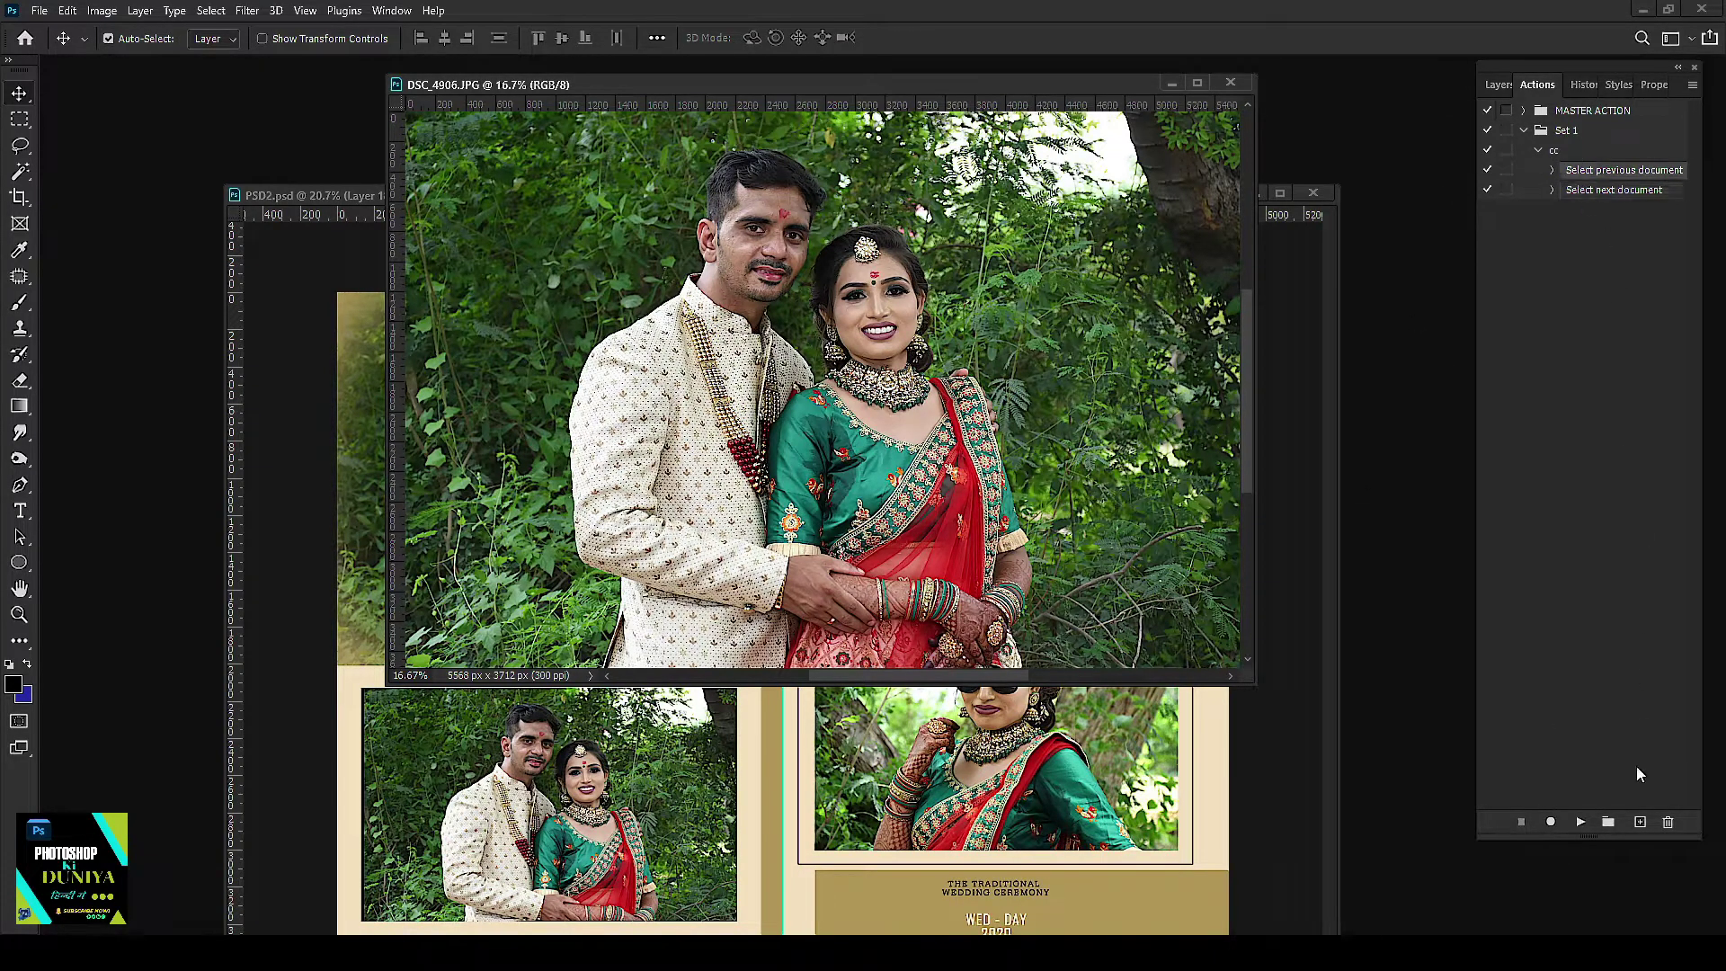
{"action": "left_click", "coordinate": [1669, 823]}
{"action": "left_click", "coordinate": [780, 357]}
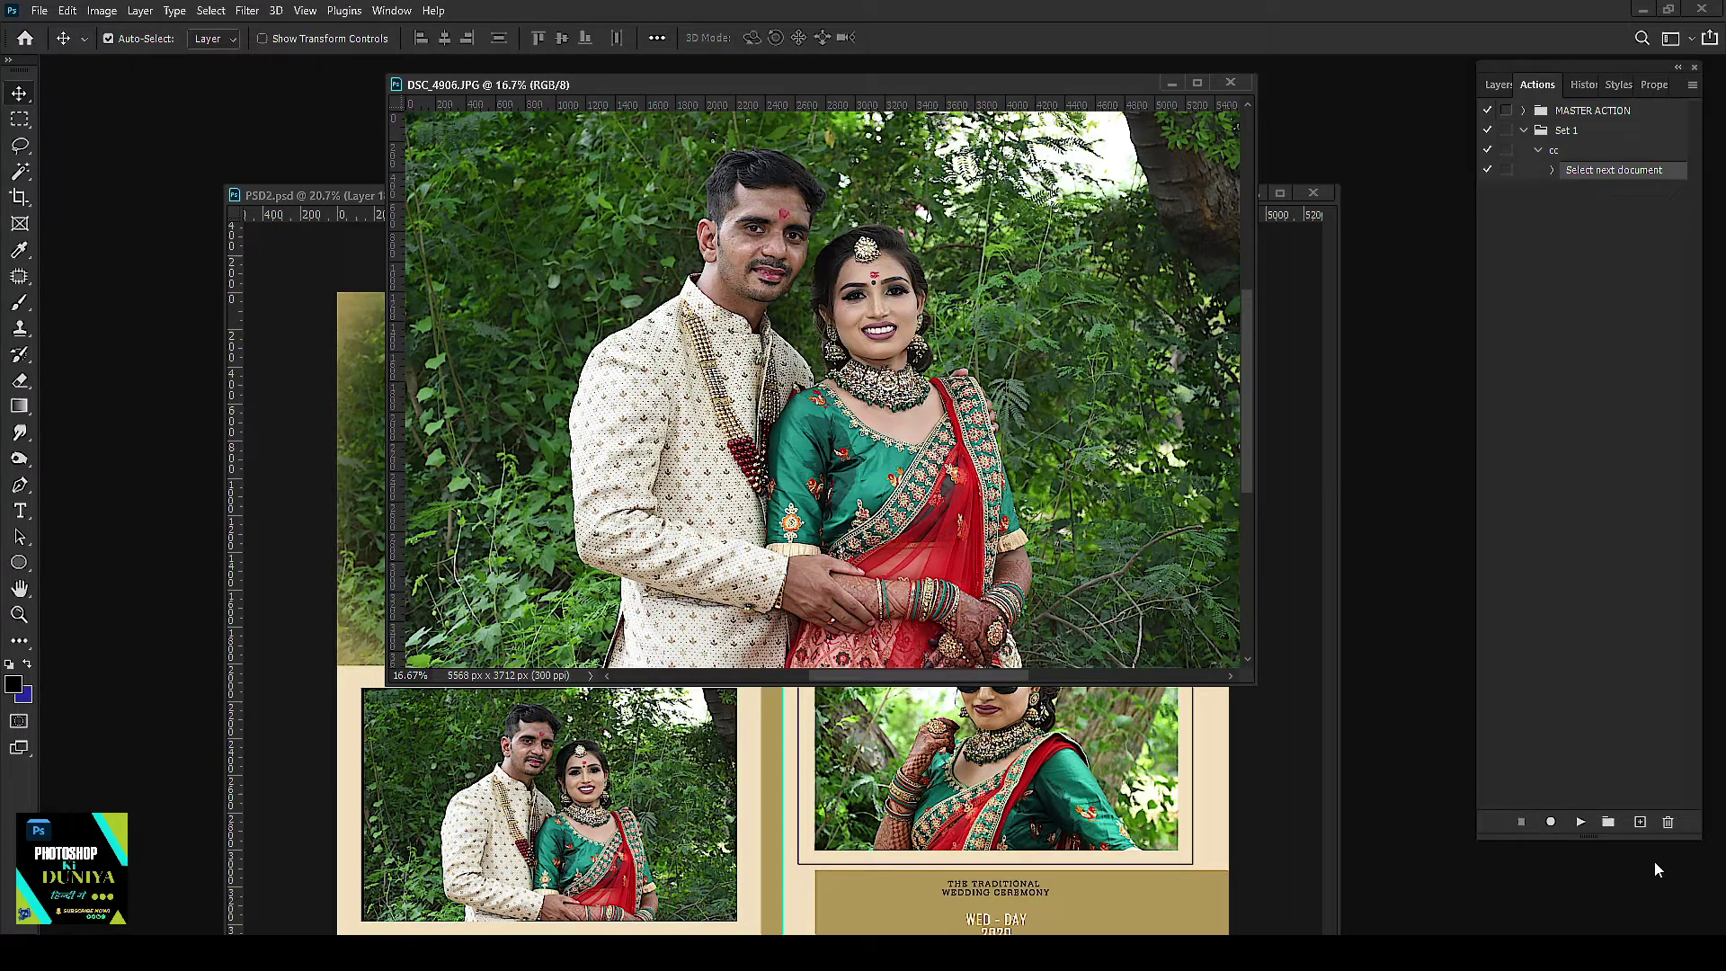
{"action": "left_click", "coordinate": [1671, 821]}
{"action": "left_click", "coordinate": [779, 358]}
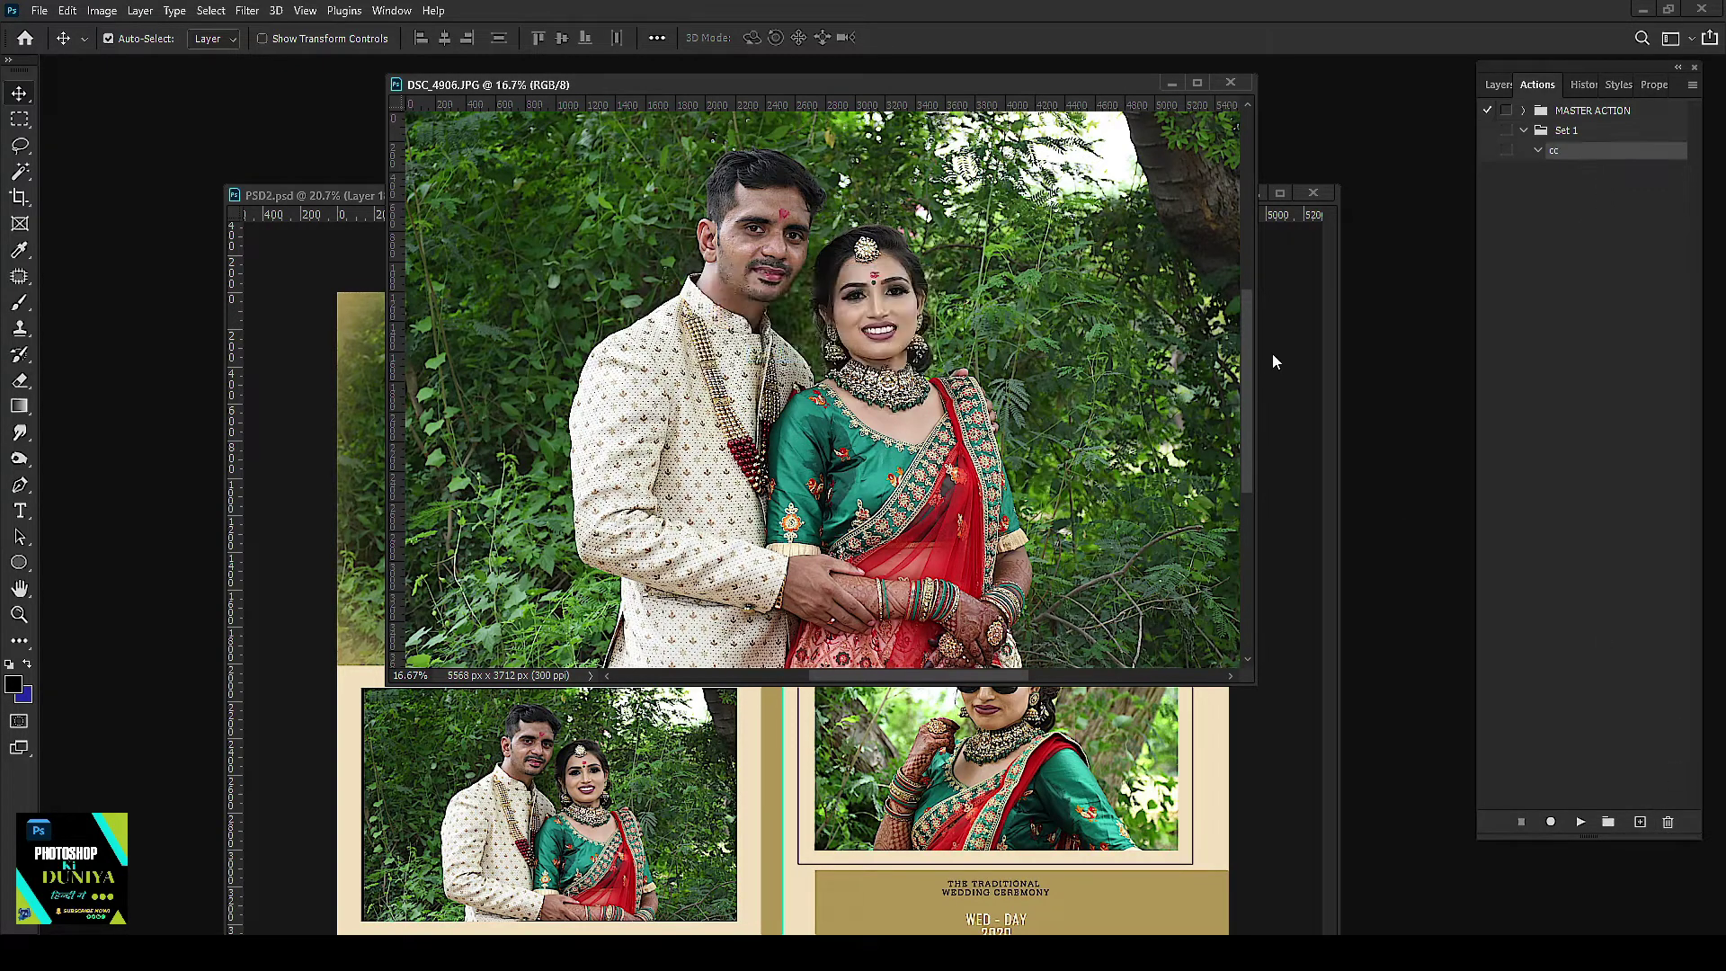
{"action": "left_click", "coordinate": [1551, 822]}
{"action": "left_click", "coordinate": [247, 10]}
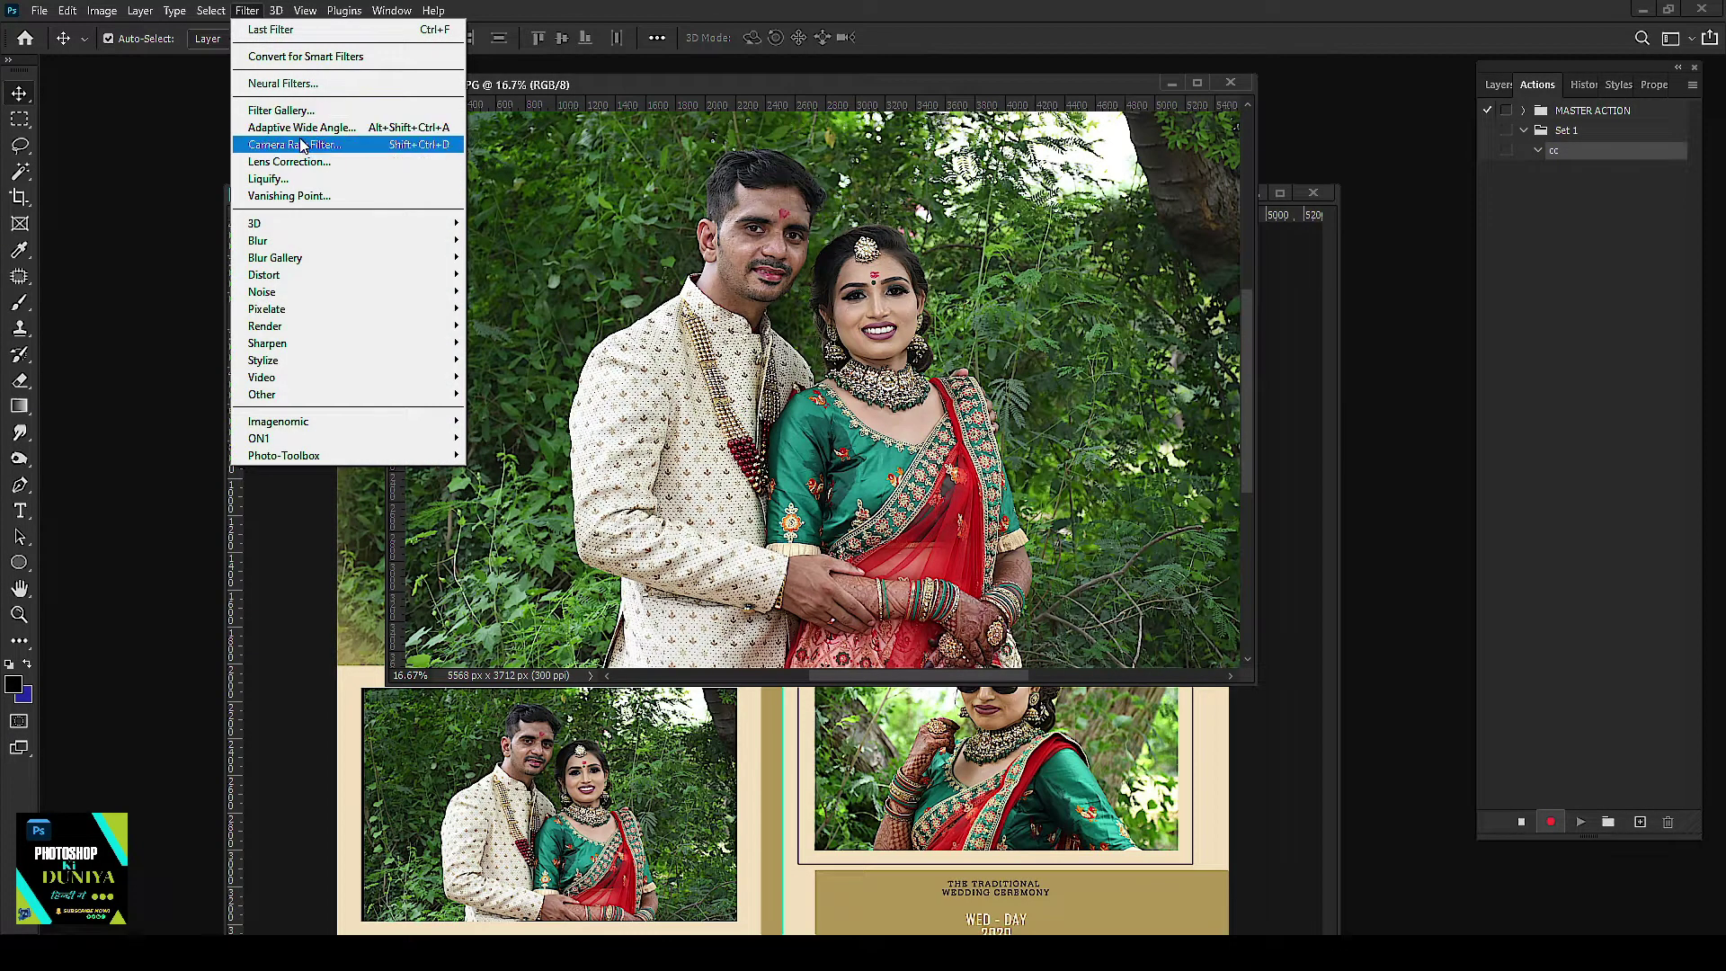
Step: In Camera Raw, set temperature -8, highlights -39, exposure +0.50 and contrast +58
{"action": "left_click", "coordinate": [297, 145]}
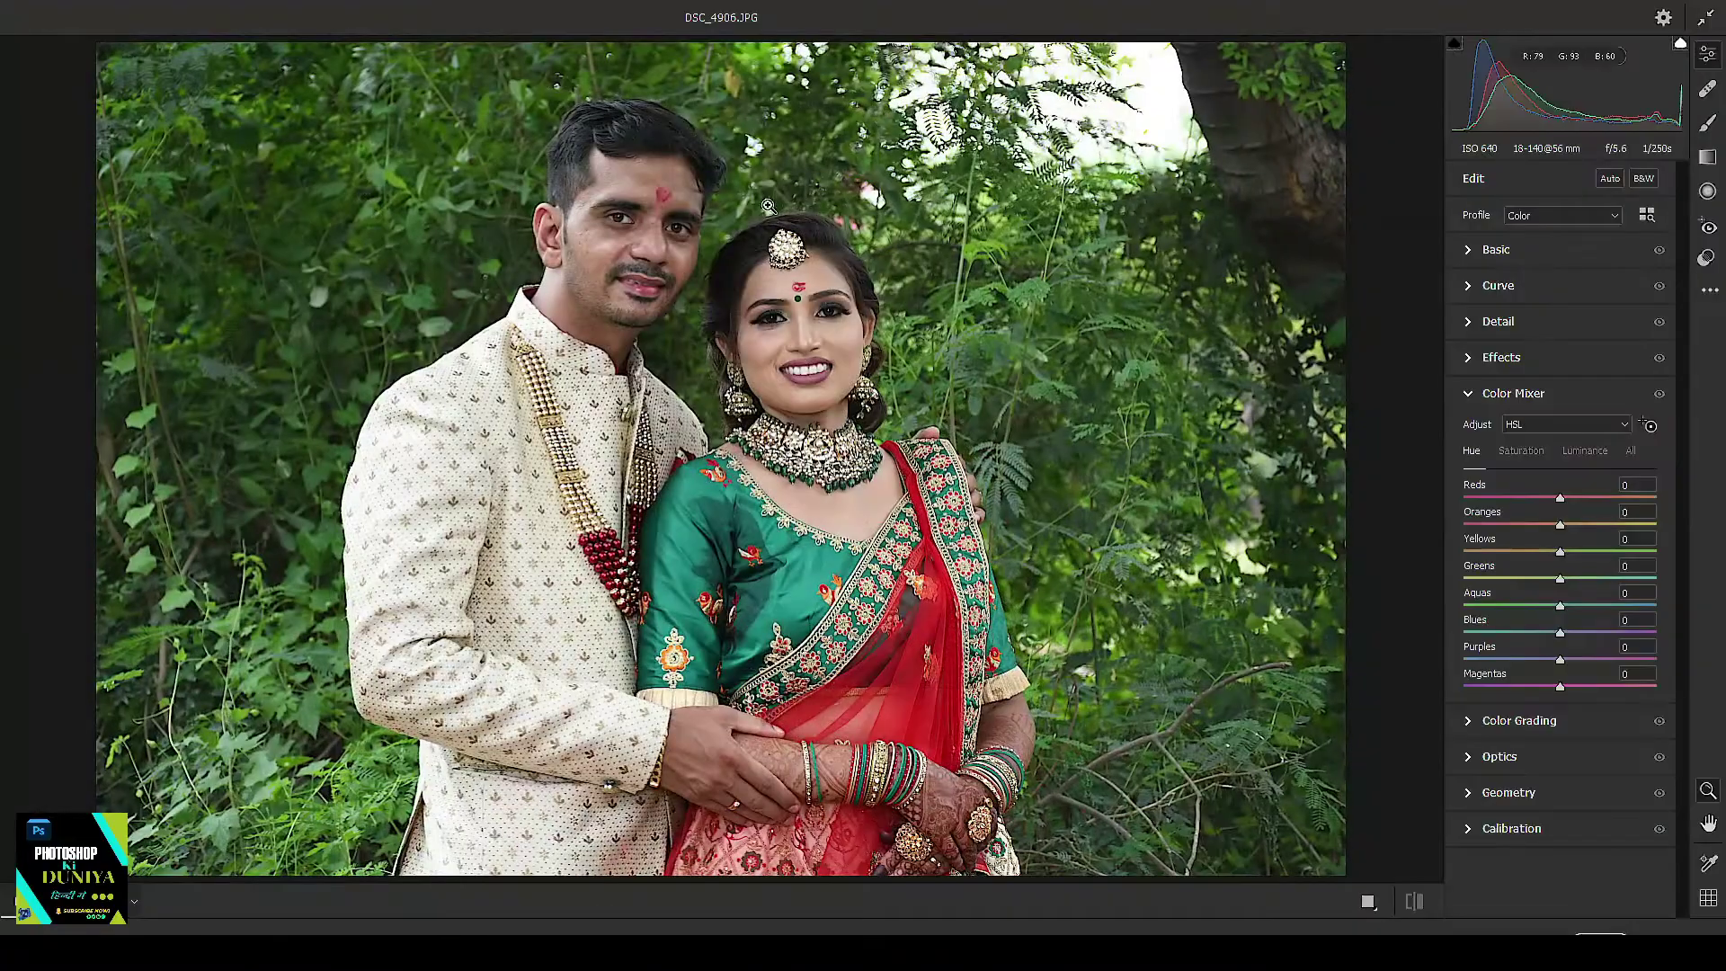
{"action": "left_click", "coordinate": [1481, 252]}
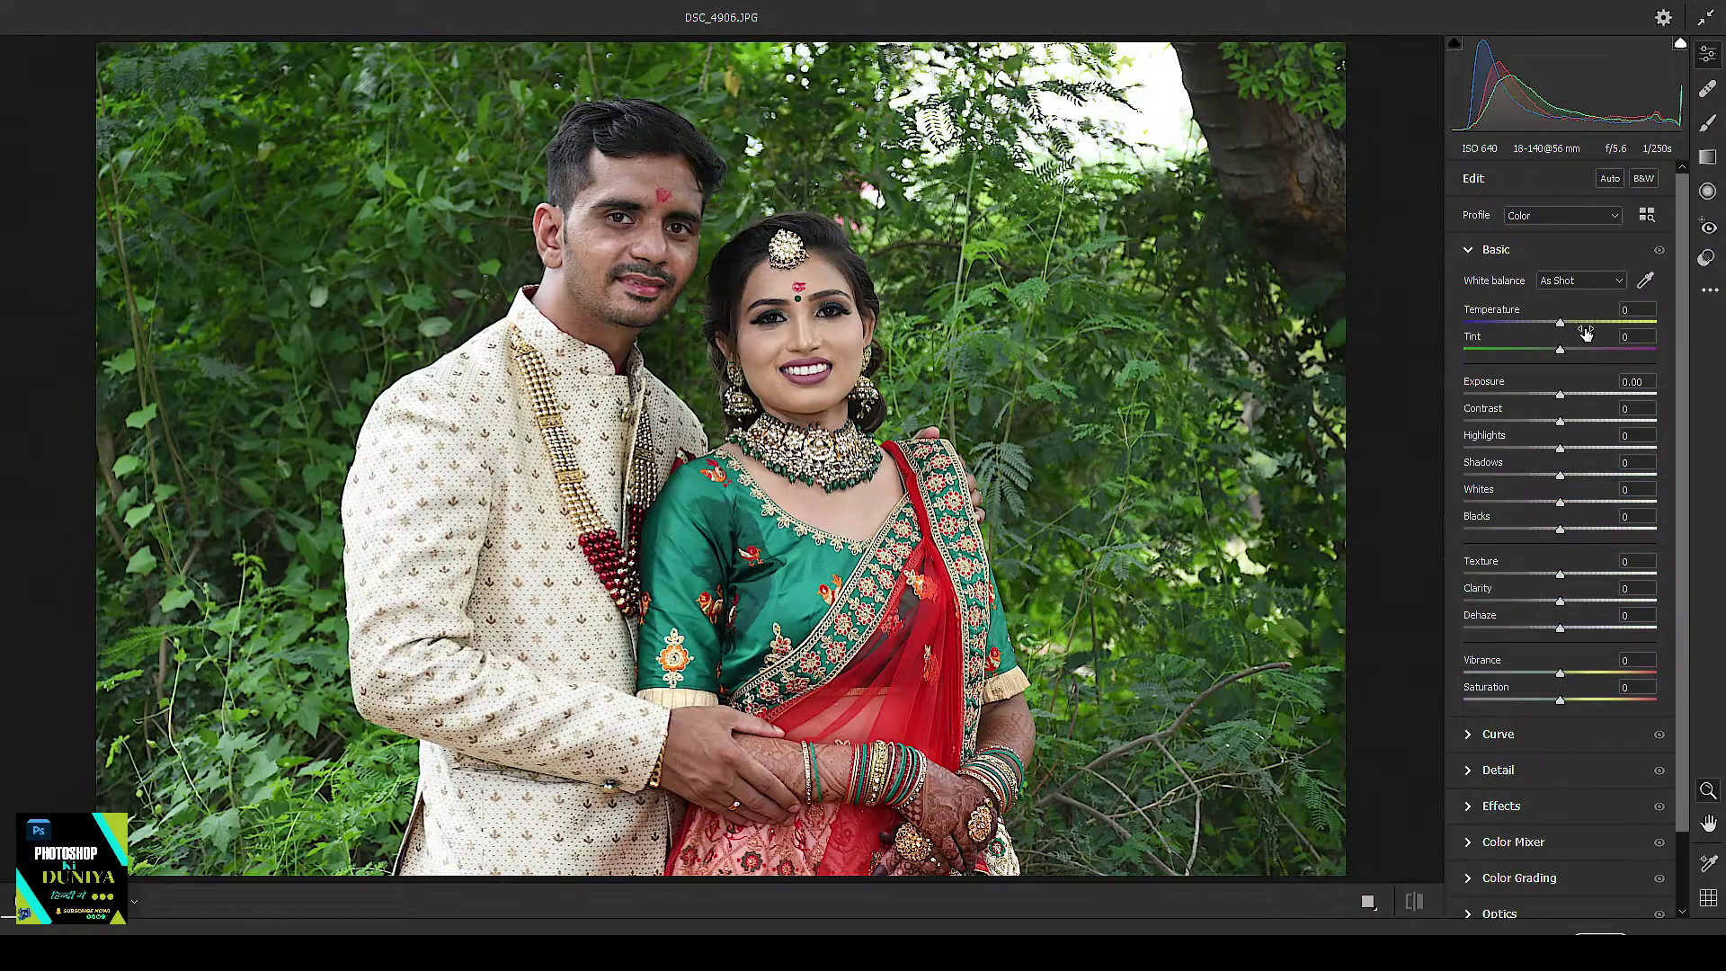
{"action": "left_click_drag", "start_coordinate": [1561, 322], "coordinate": [1556, 329]}
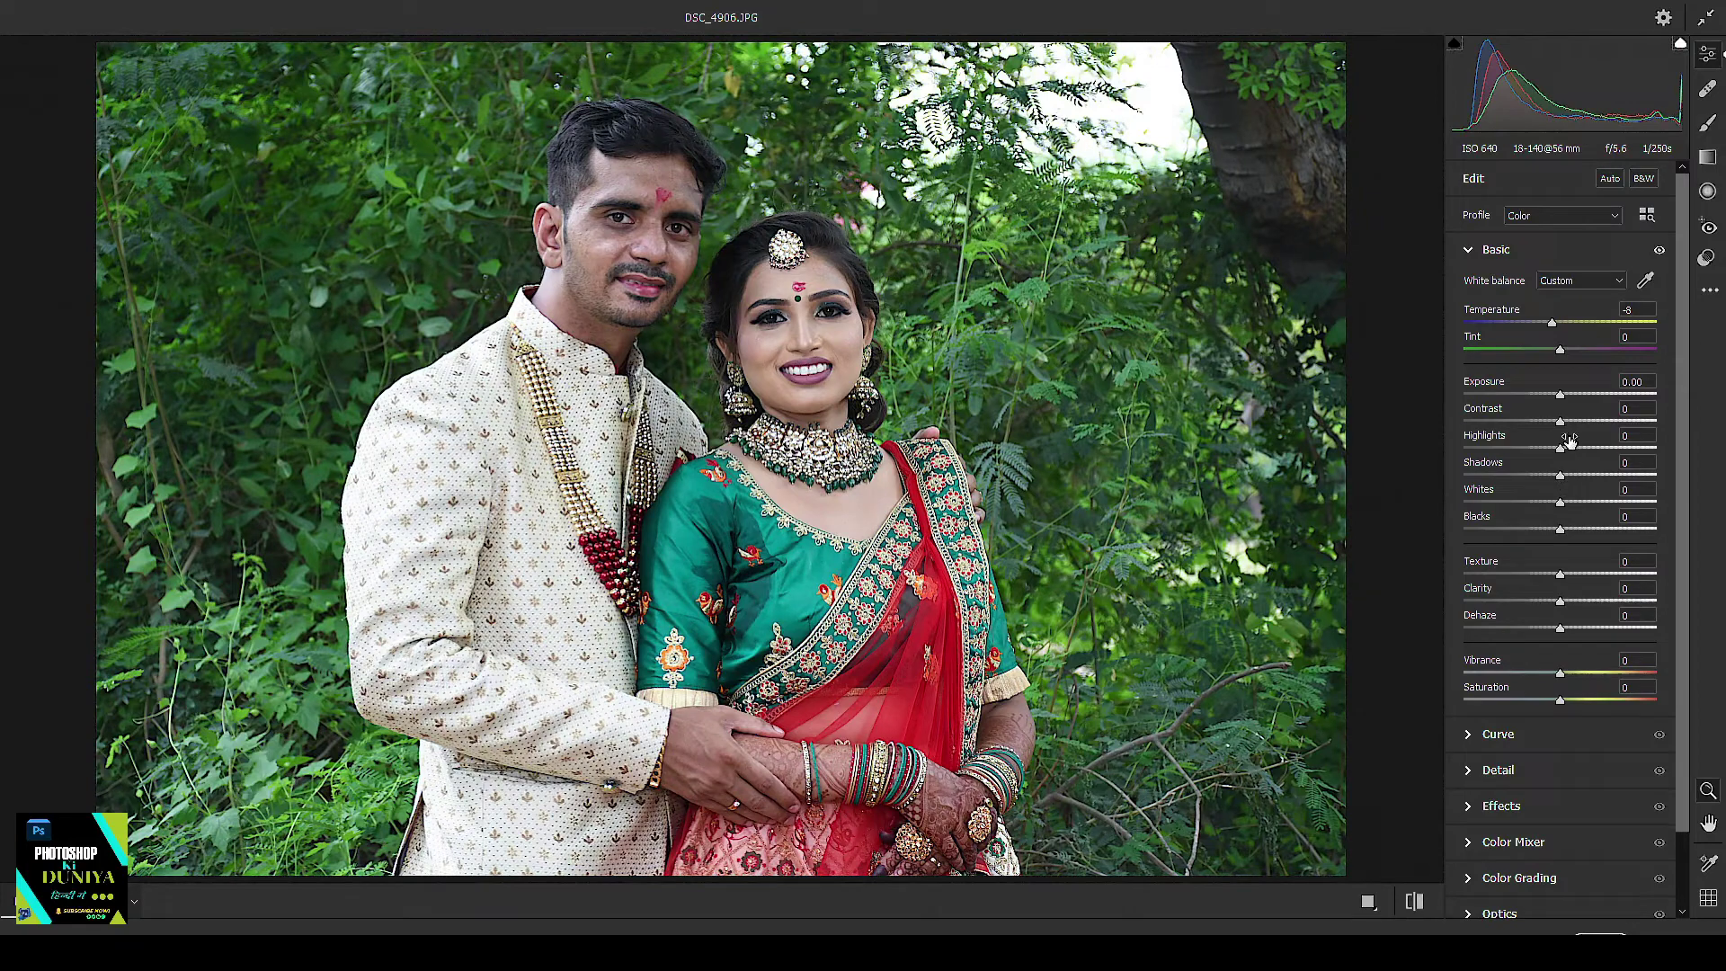
{"action": "mouse_move", "coordinate": [1561, 447]}
{"action": "left_mouse_down"}
{"action": "mouse_move", "coordinate": [1519, 457]}
{"action": "mouse_move", "coordinate": [1589, 476]}
{"action": "mouse_move", "coordinate": [1505, 530]}
{"action": "left_mouse_up"}
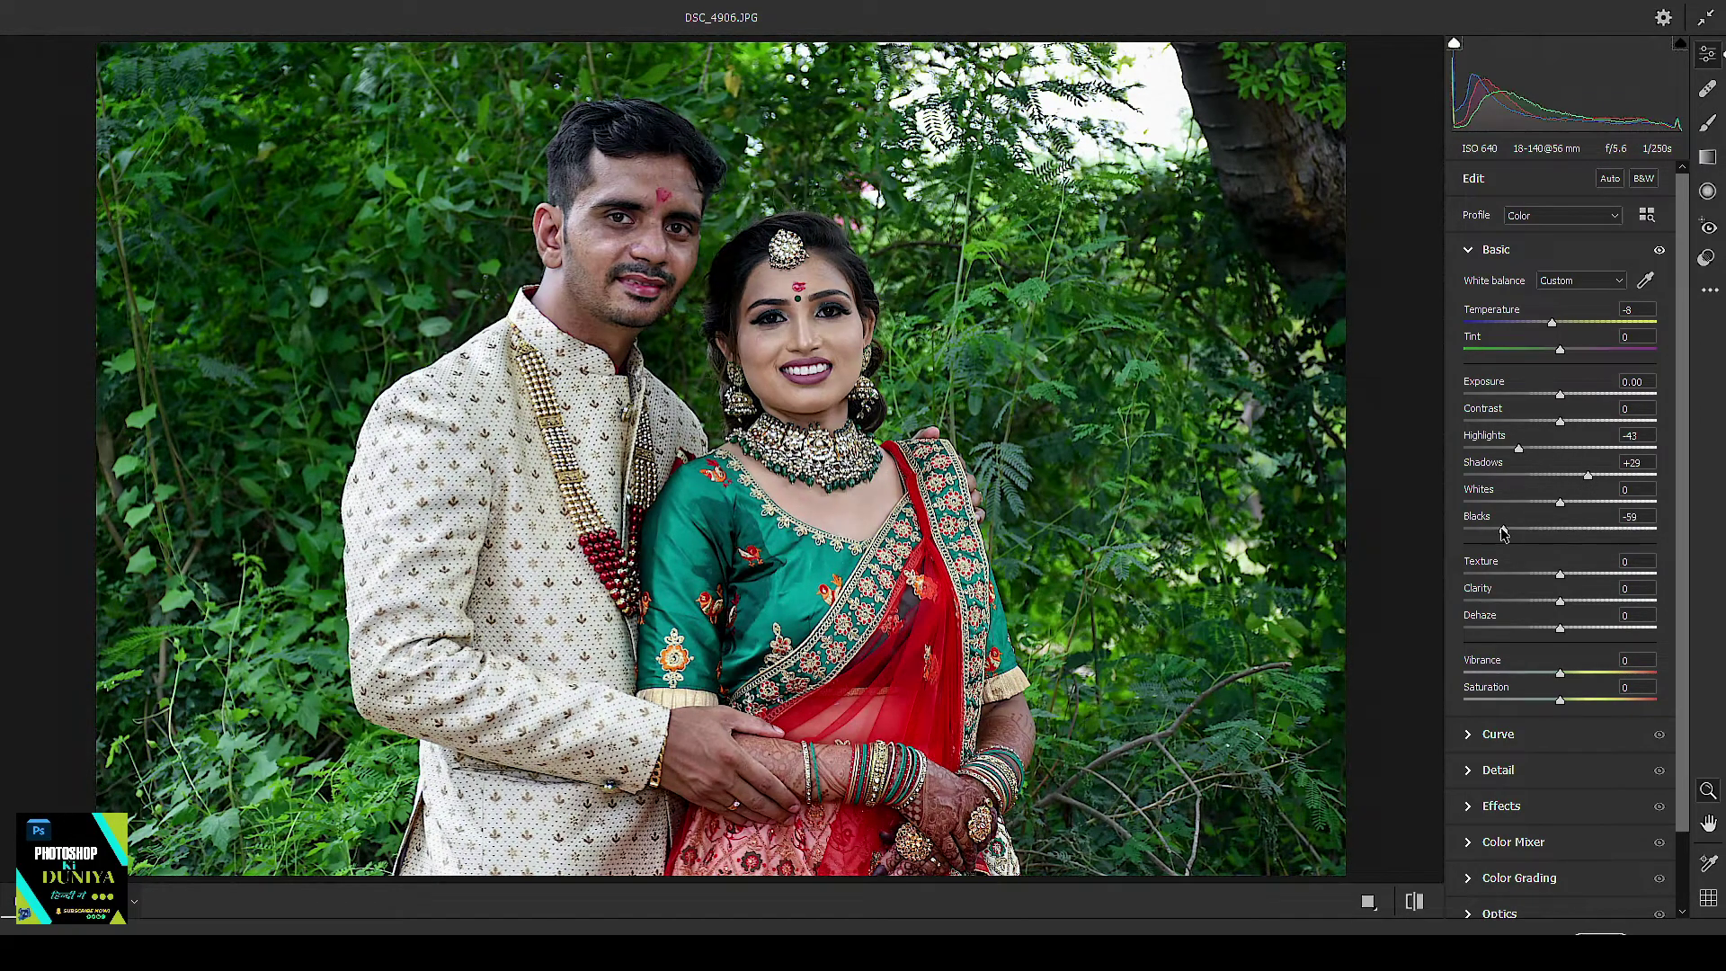
{"action": "mouse_move", "coordinate": [1561, 422]}
{"action": "left_mouse_down"}
{"action": "mouse_move", "coordinate": [1616, 423]}
{"action": "mouse_move", "coordinate": [1571, 396]}
{"action": "left_mouse_up"}
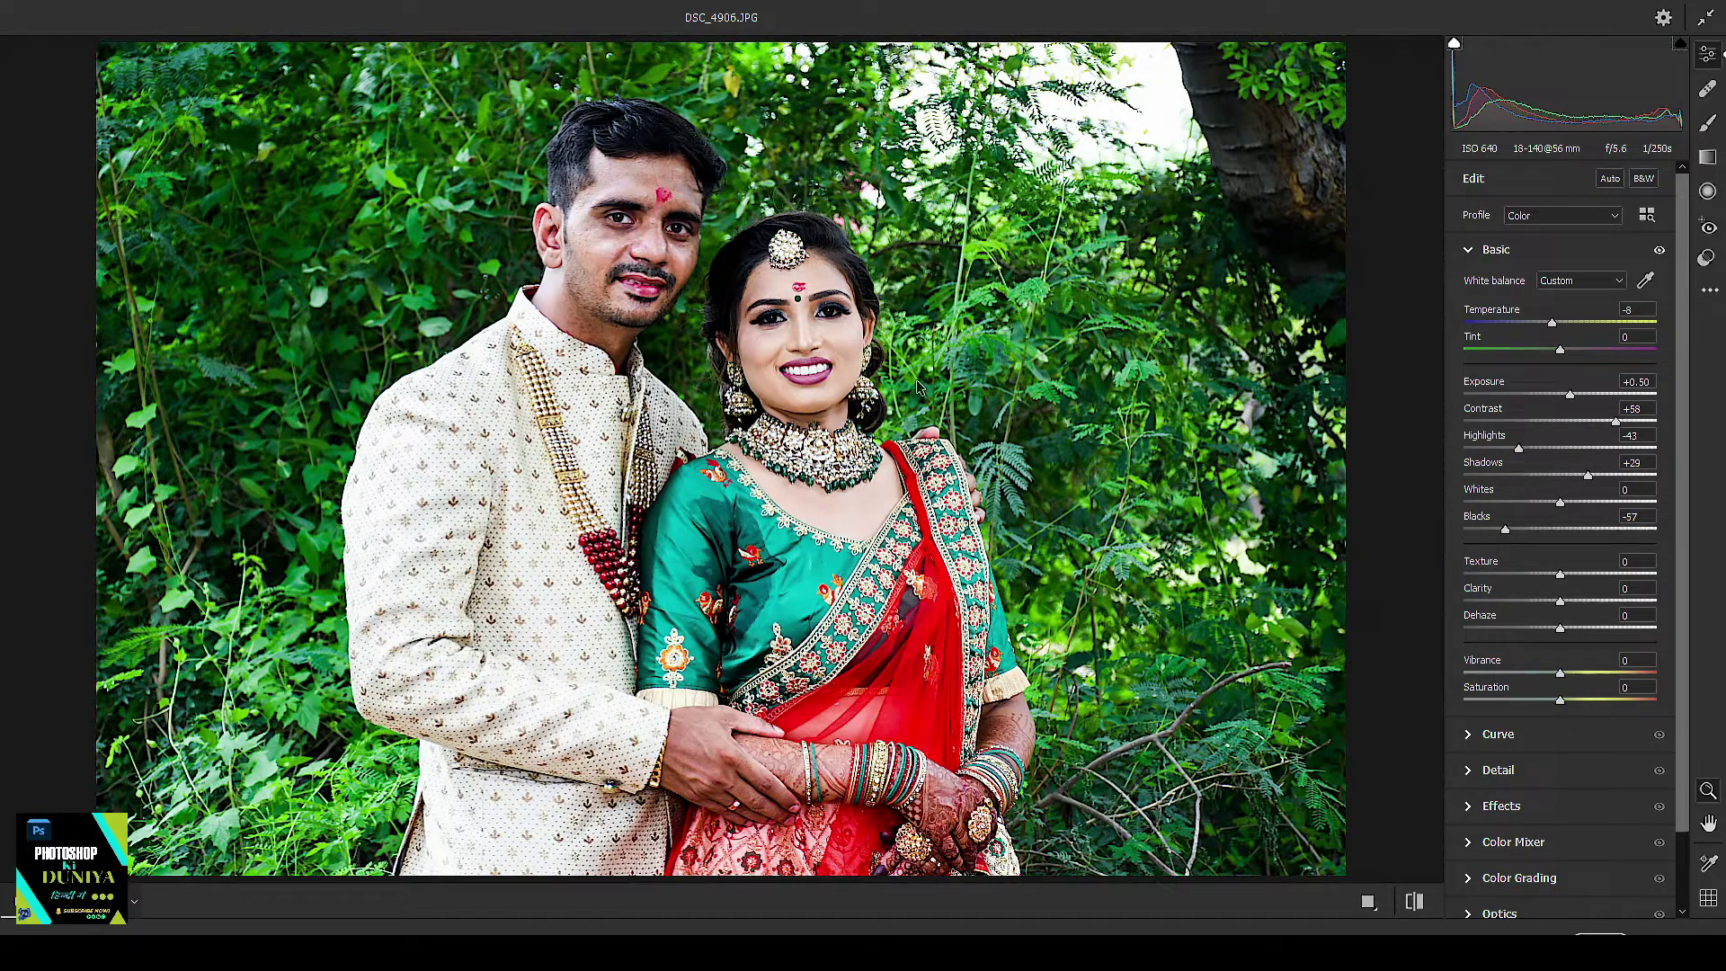
Step: Boost Greens/Aquas saturation, shift Greens hue to -100 and Aquas to -25, and add -32 vignetting
{"action": "key", "text": "ctrl+alt+4"}
{"action": "left_click", "coordinate": [1517, 452]}
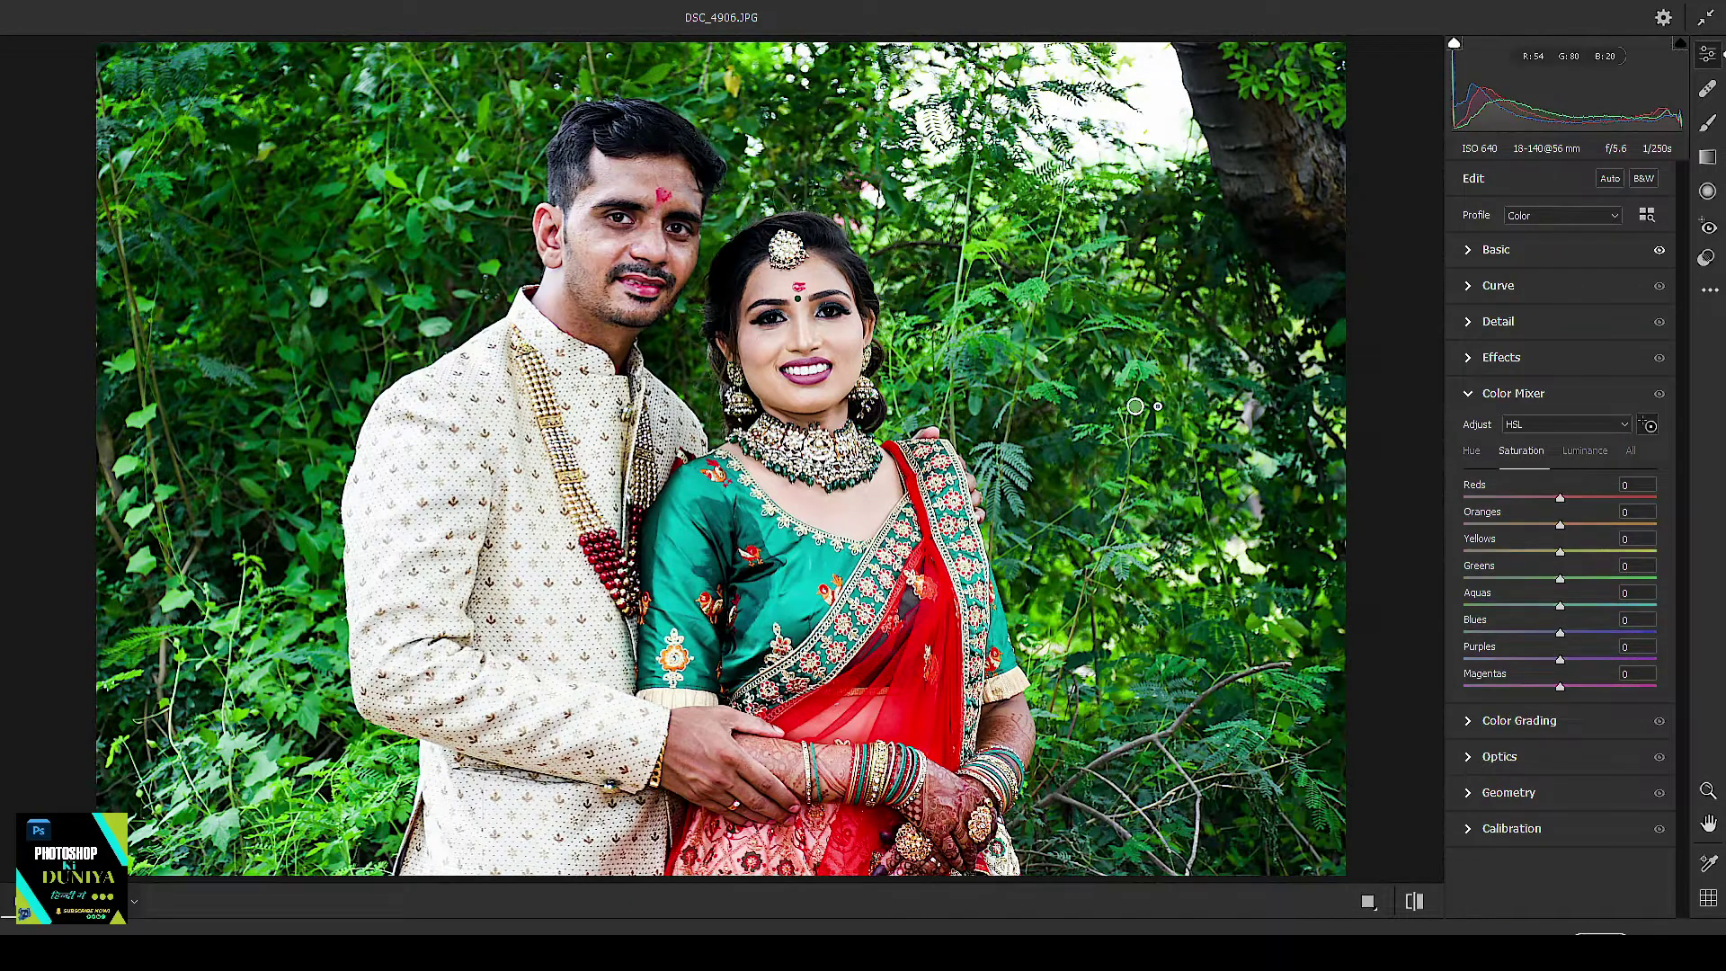
{"action": "left_click_drag", "start_coordinate": [1136, 406], "coordinate": [1111, 302]}
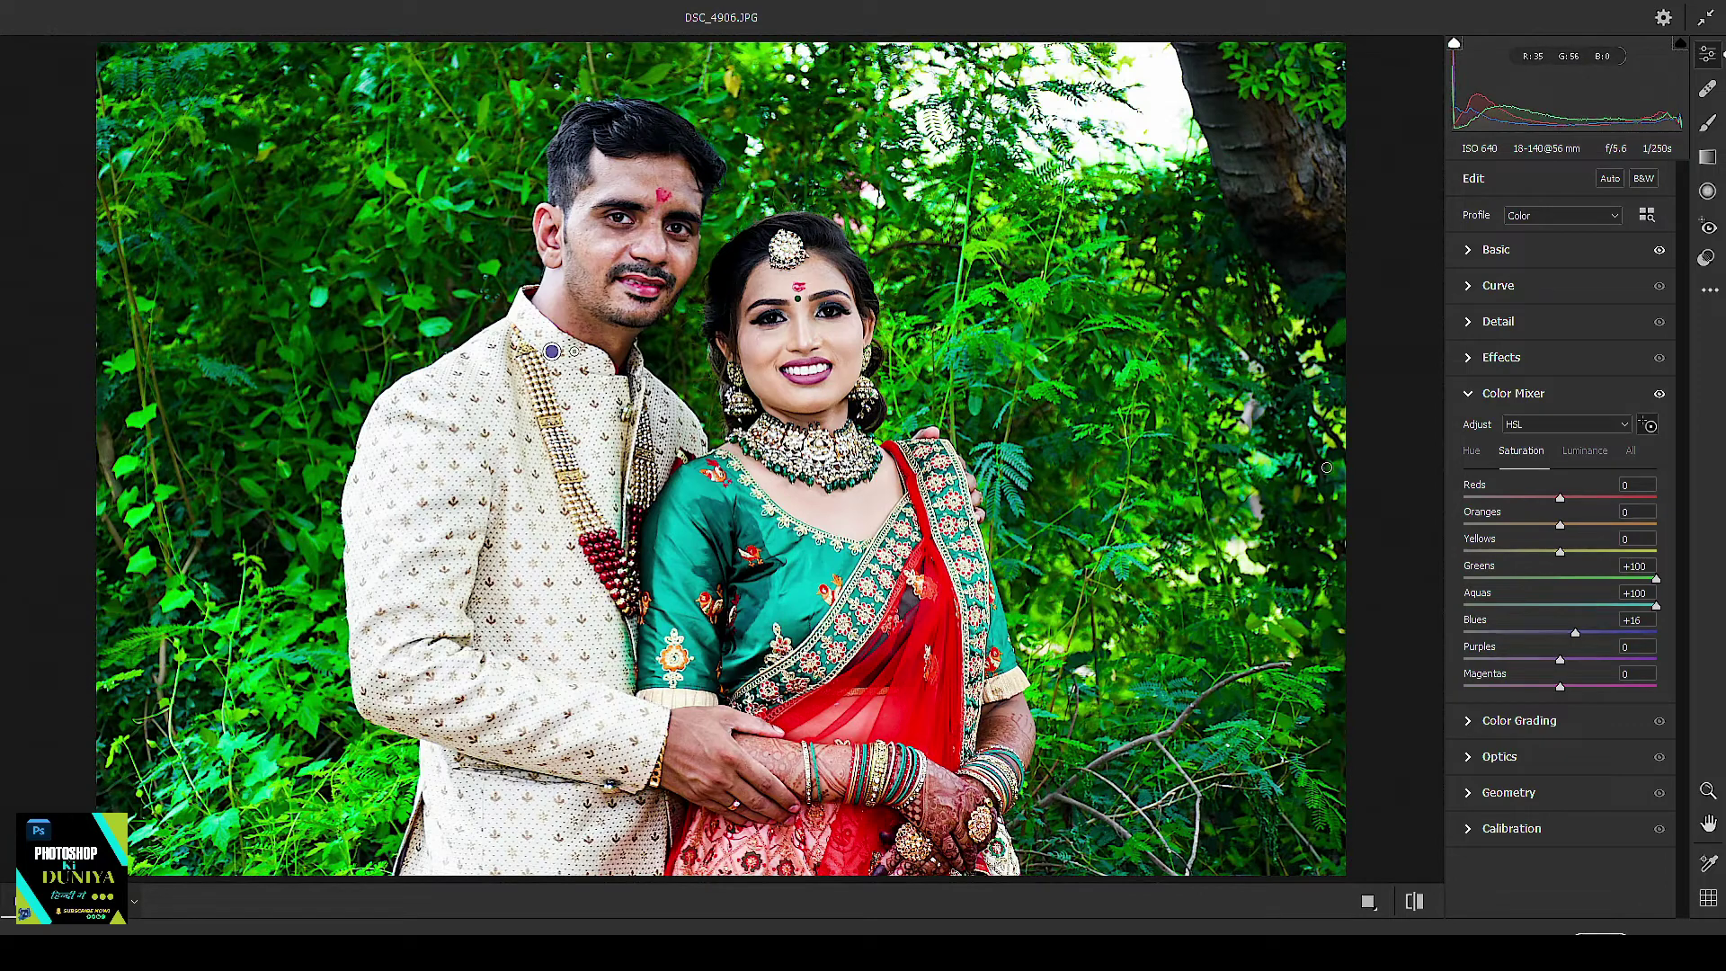
{"action": "left_click", "coordinate": [1471, 451]}
{"action": "left_click", "coordinate": [1651, 425]}
{"action": "left_click_drag", "start_coordinate": [1312, 441], "coordinate": [1253, 403]}
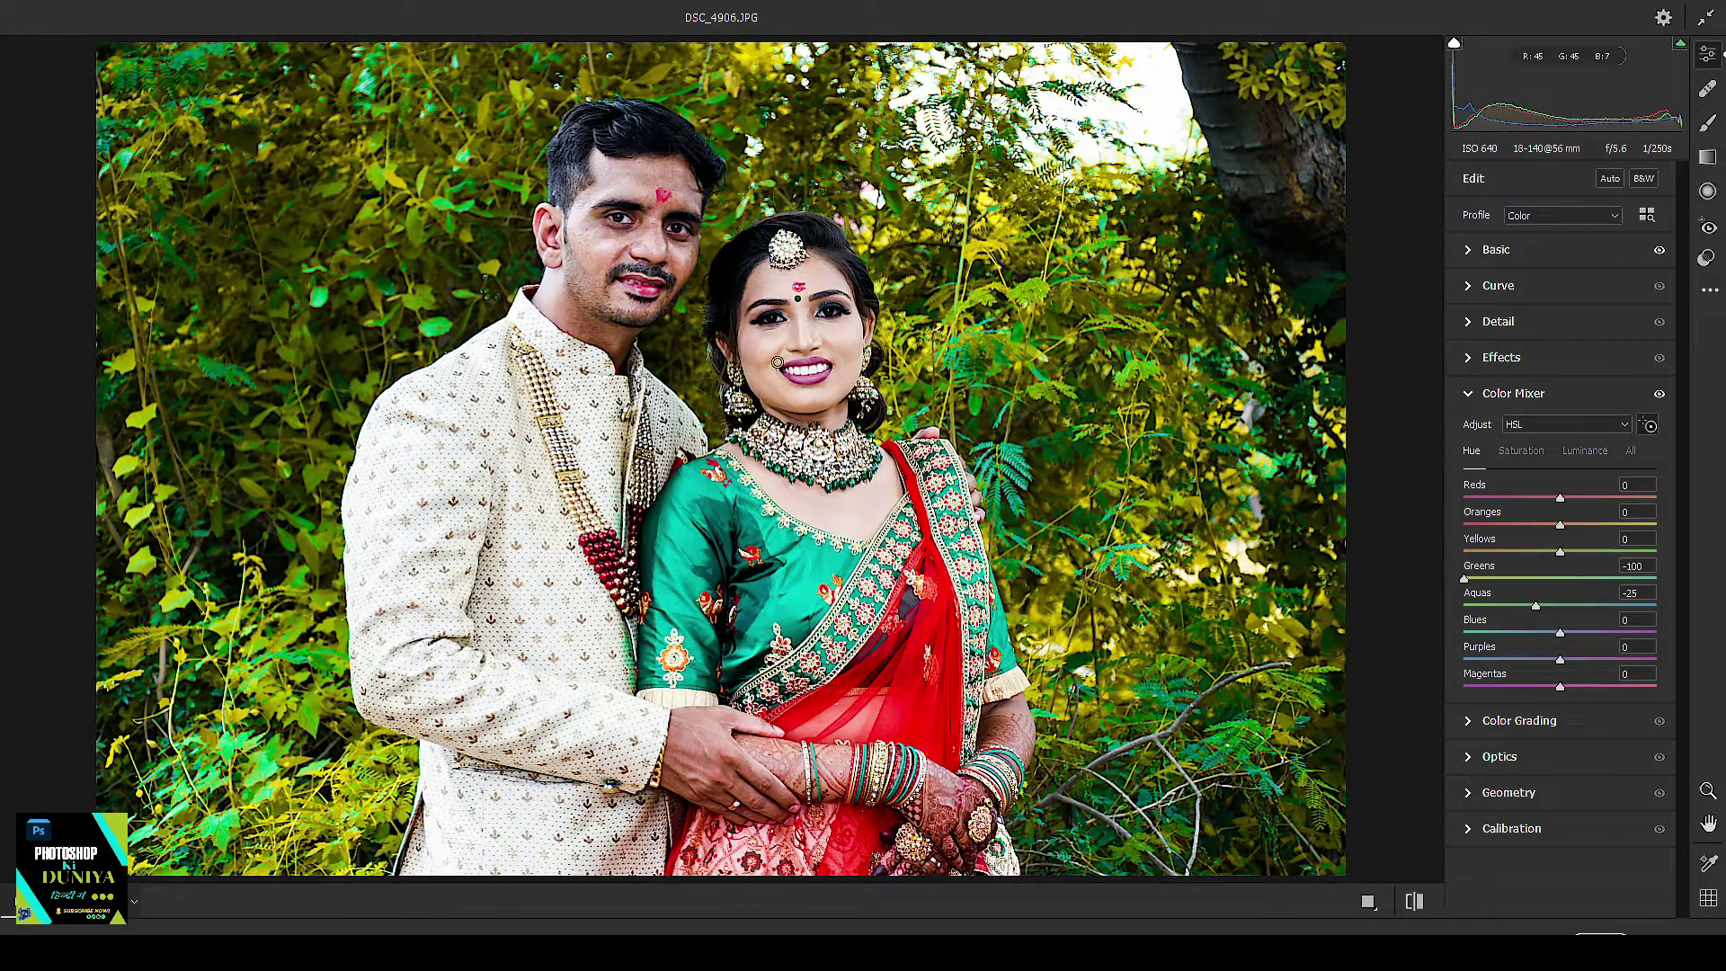
{"action": "left_click", "coordinate": [1490, 374]}
{"action": "left_click_drag", "start_coordinate": [1562, 440], "coordinate": [1531, 438]}
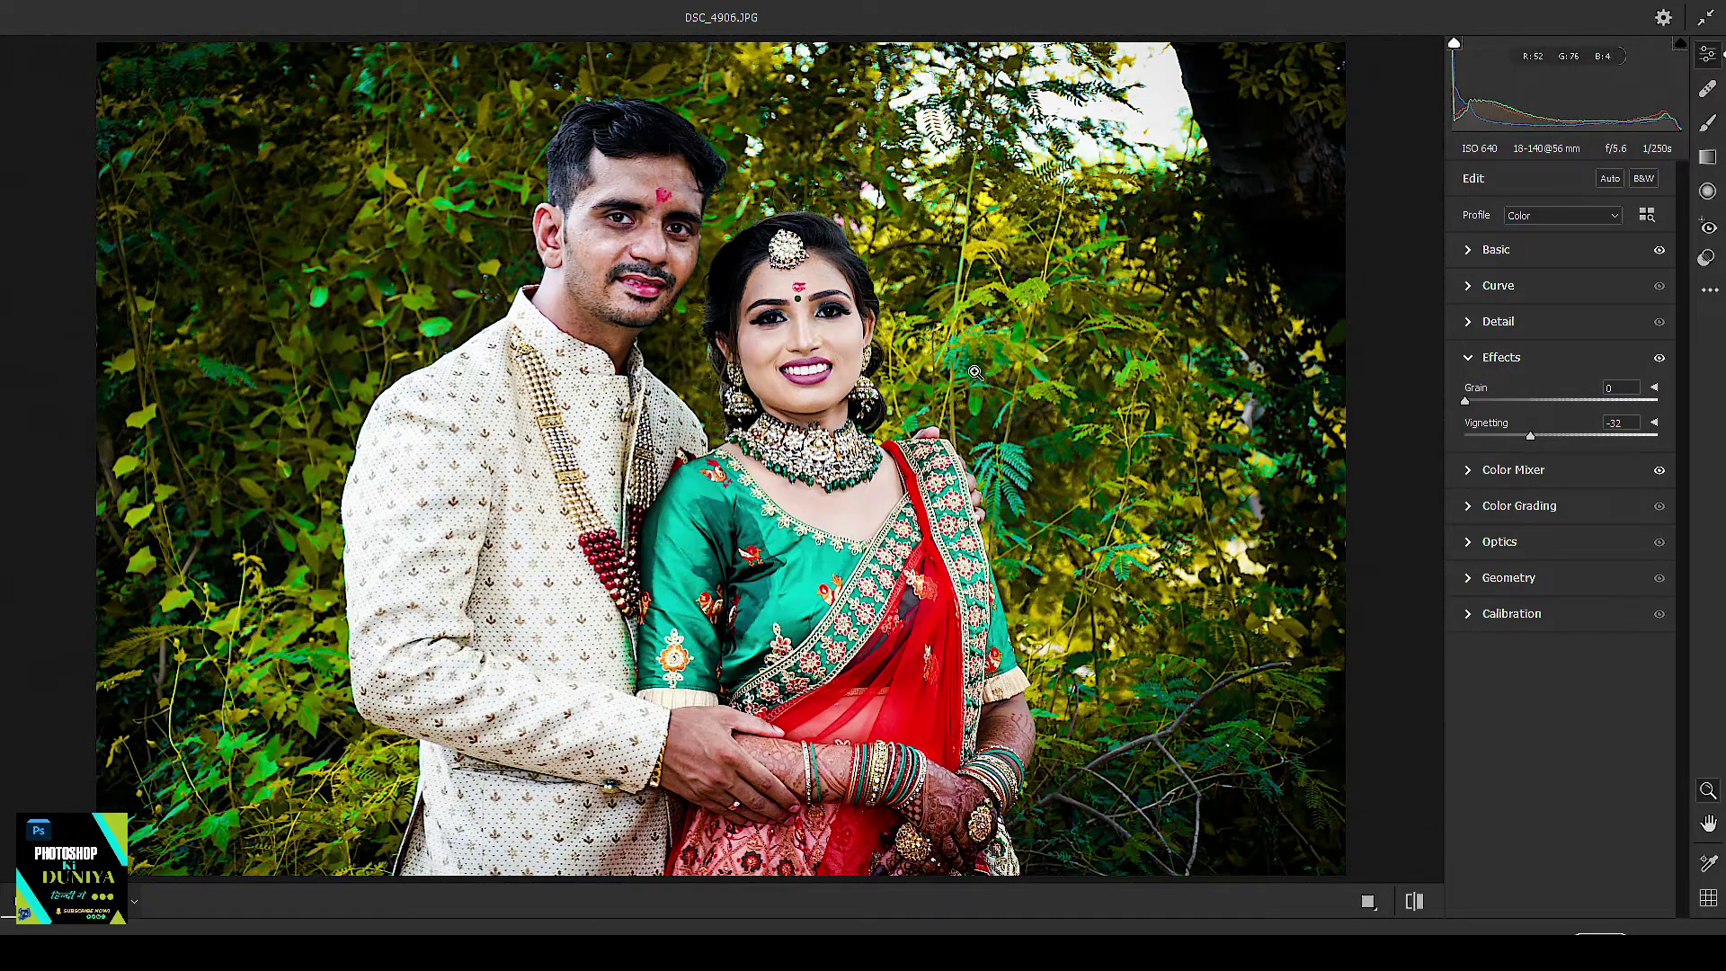
Step: Save the current Camera Raw settings as a new user preset named CC 2021
{"action": "left_click", "coordinate": [1711, 293]}
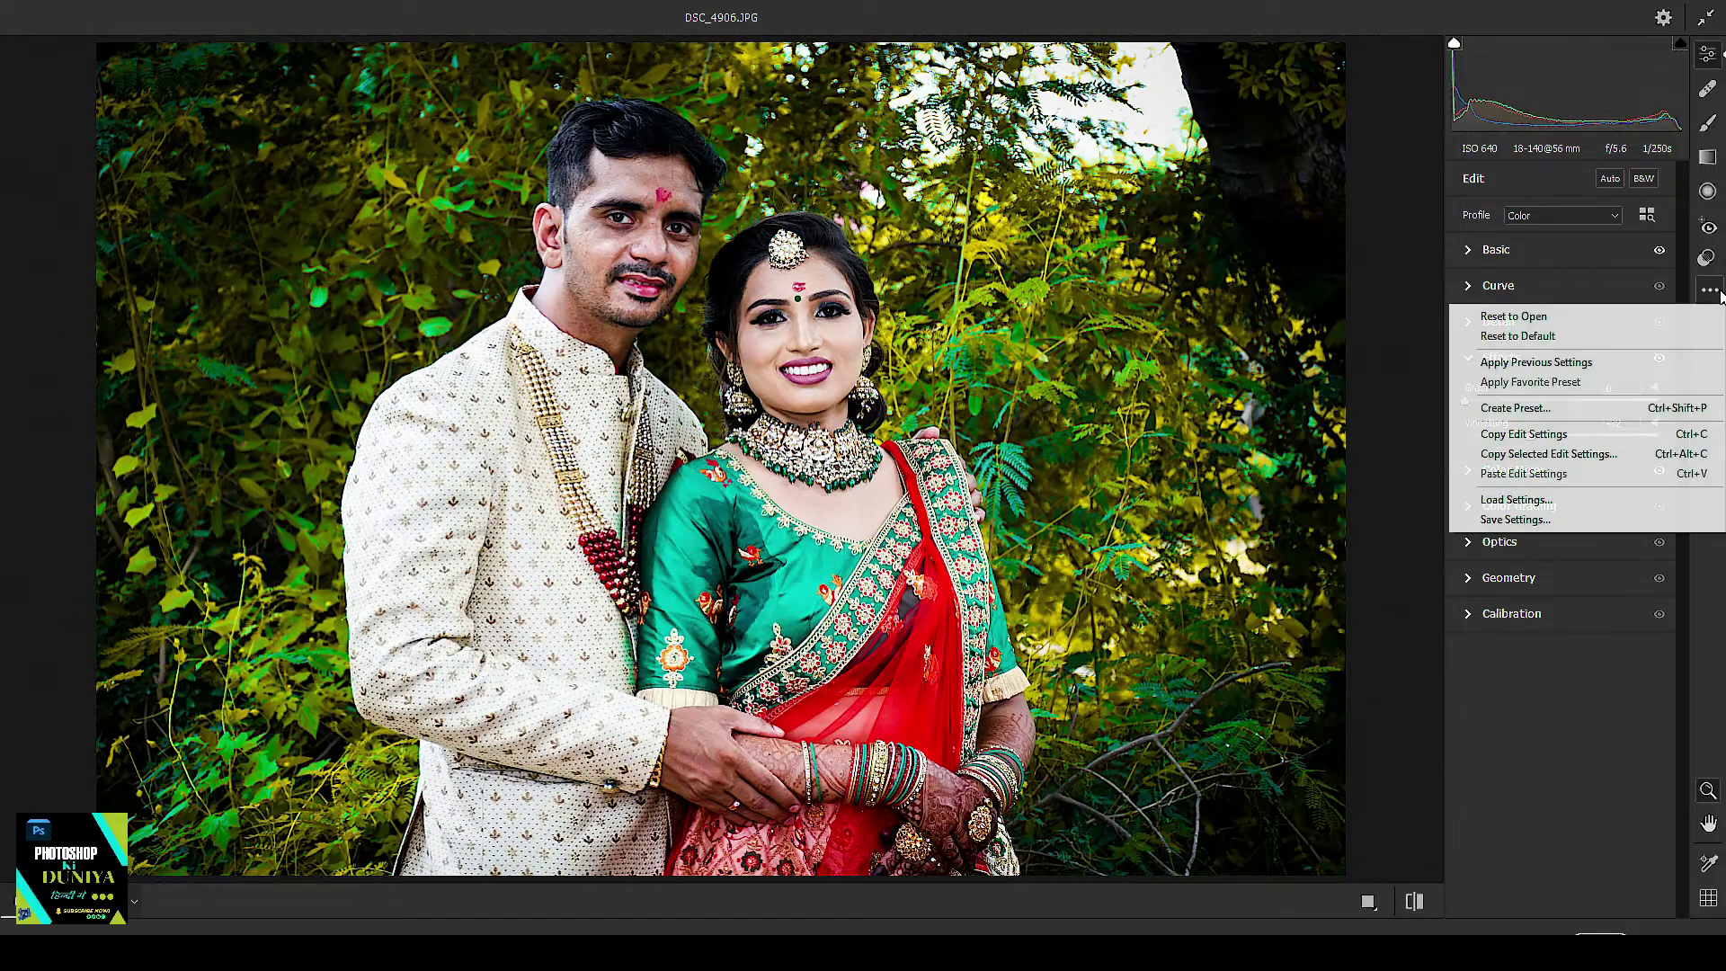
{"action": "left_click", "coordinate": [1522, 409]}
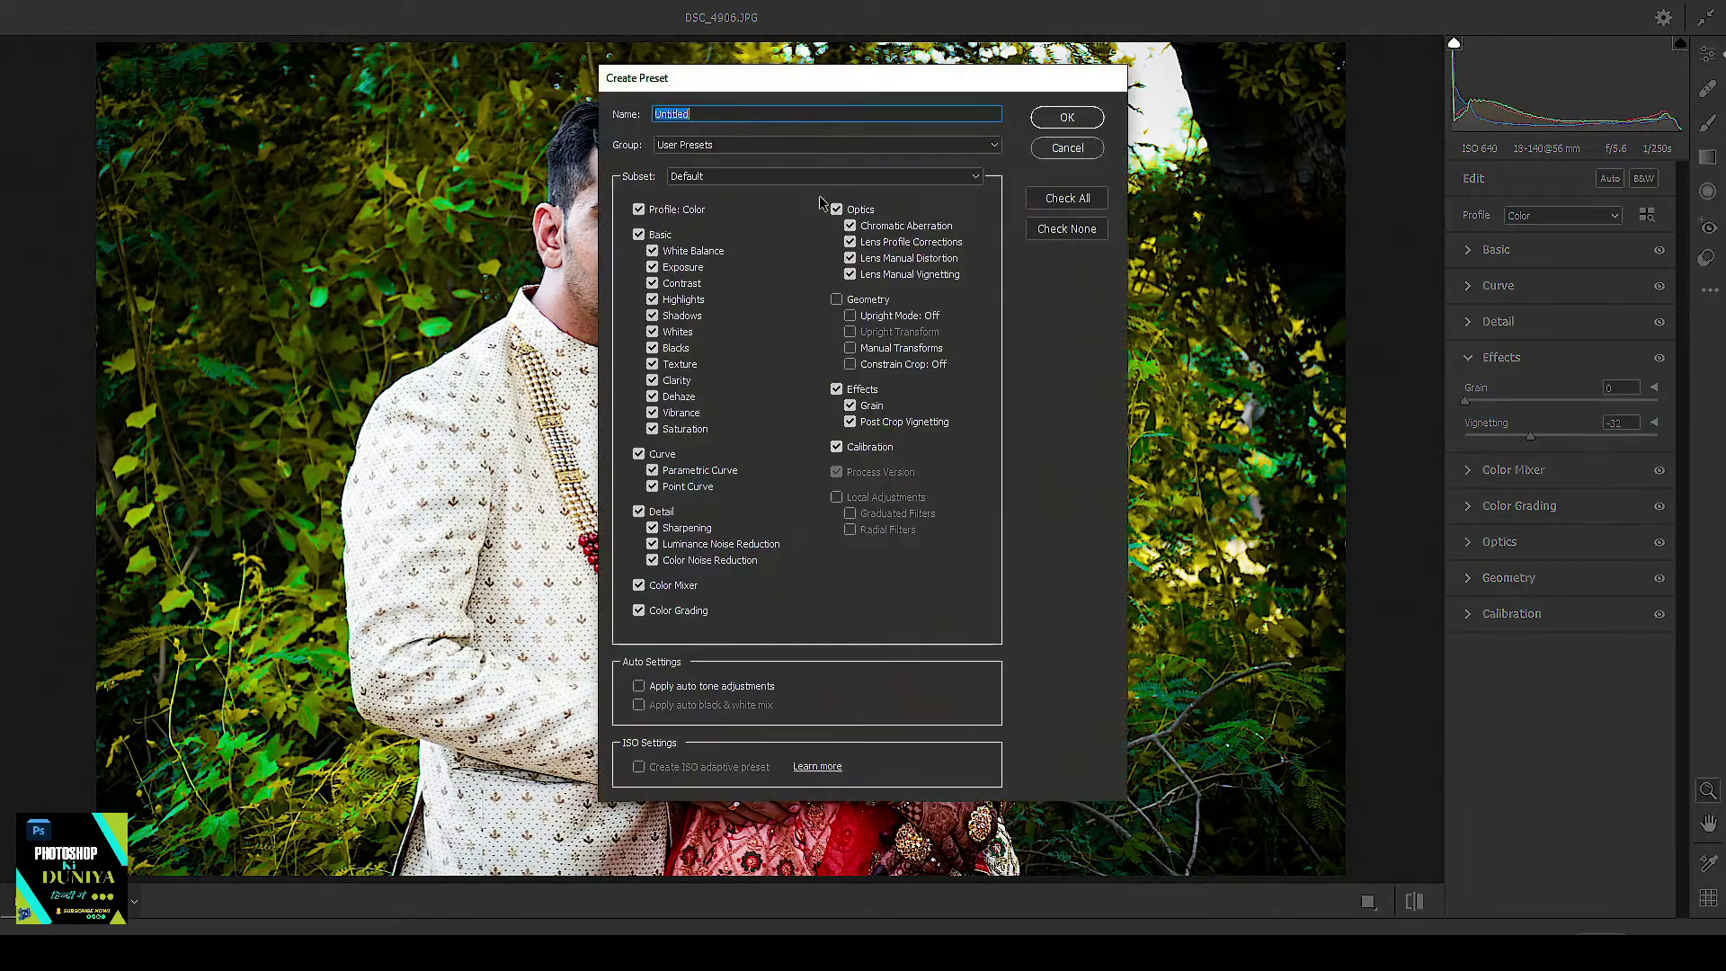
{"action": "type", "text": "C"}
{"action": "type", "text": "C 2021"}
{"action": "left_click", "coordinate": [1060, 122]}
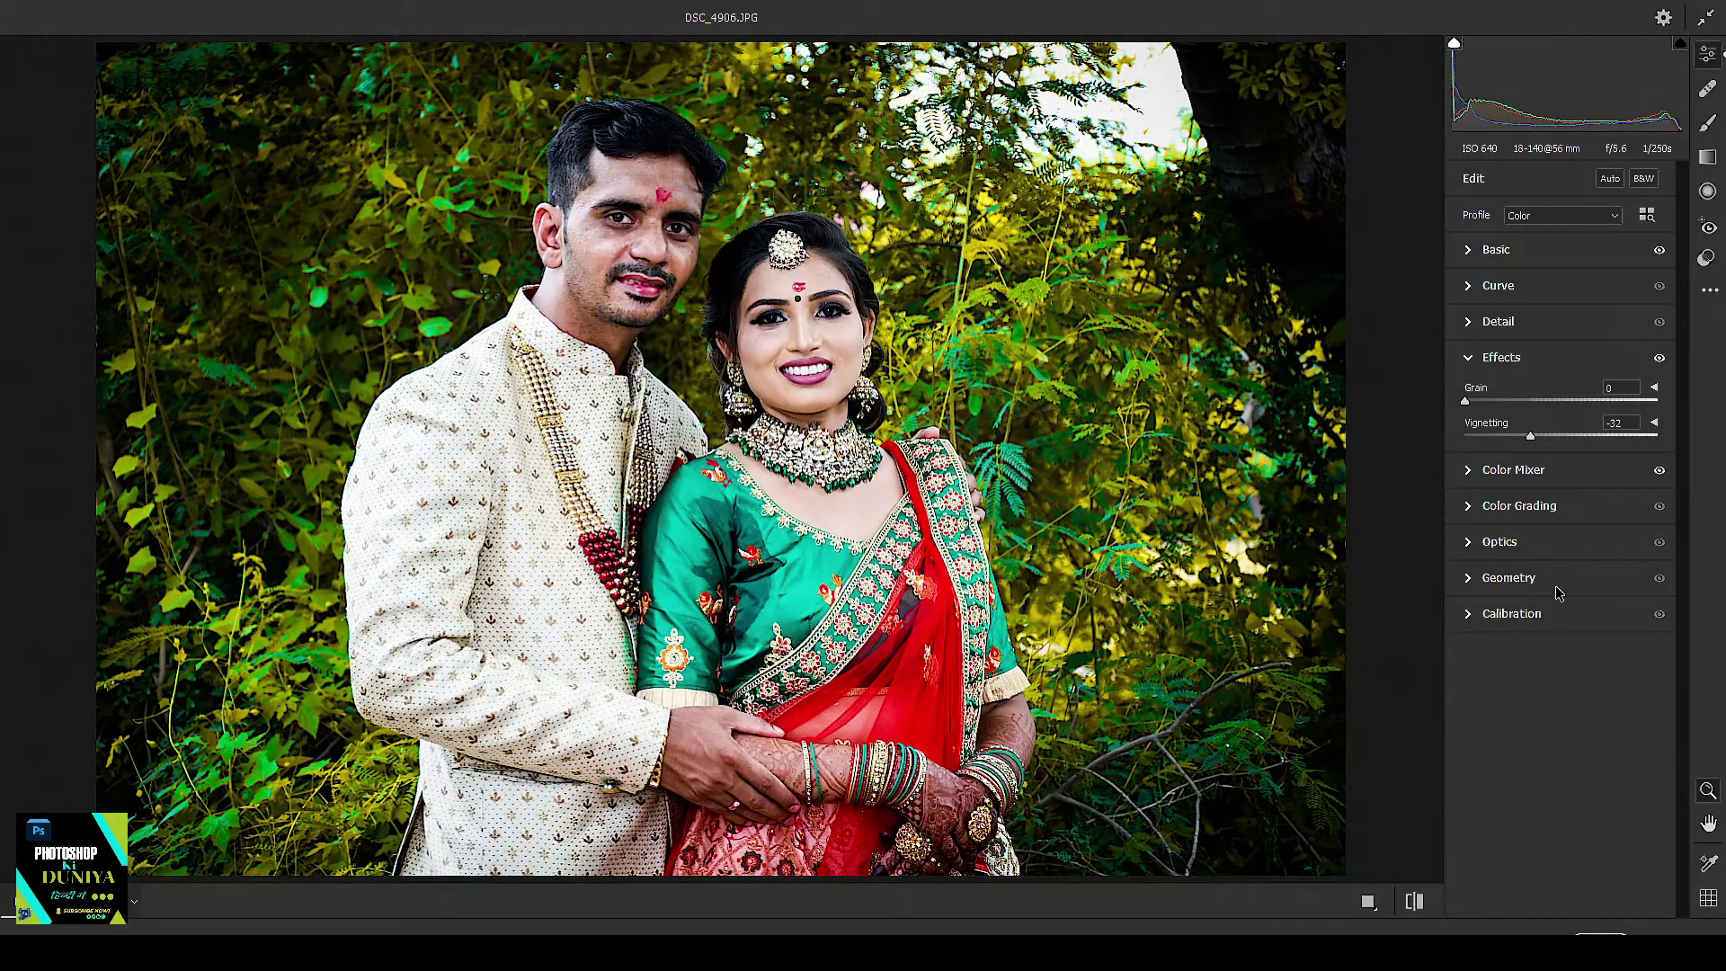
Step: Preview the VN ONLY preset, apply CC 2021, and accept the Camera Raw edits
{"action": "left_click", "coordinate": [1706, 264]}
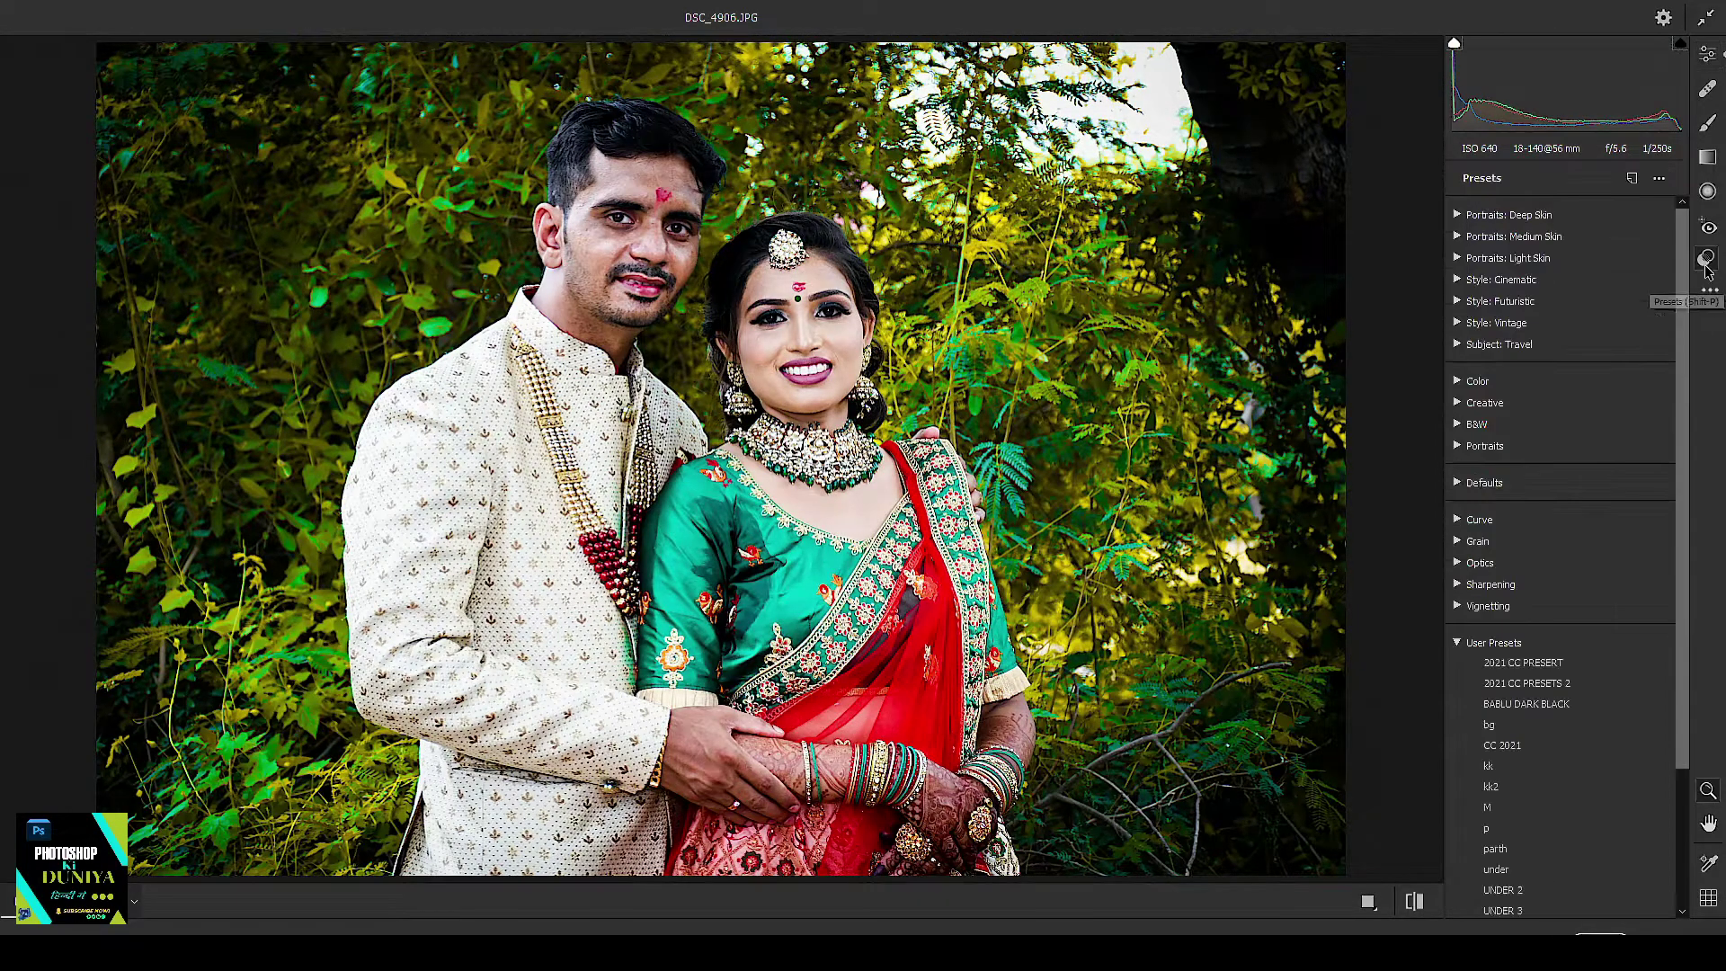
{"action": "scroll", "coordinate": [1560, 665], "scroll_direction": "down", "scroll_amount": 2}
{"action": "scroll", "coordinate": [1560, 629], "scroll_direction": "down", "scroll_amount": 2}
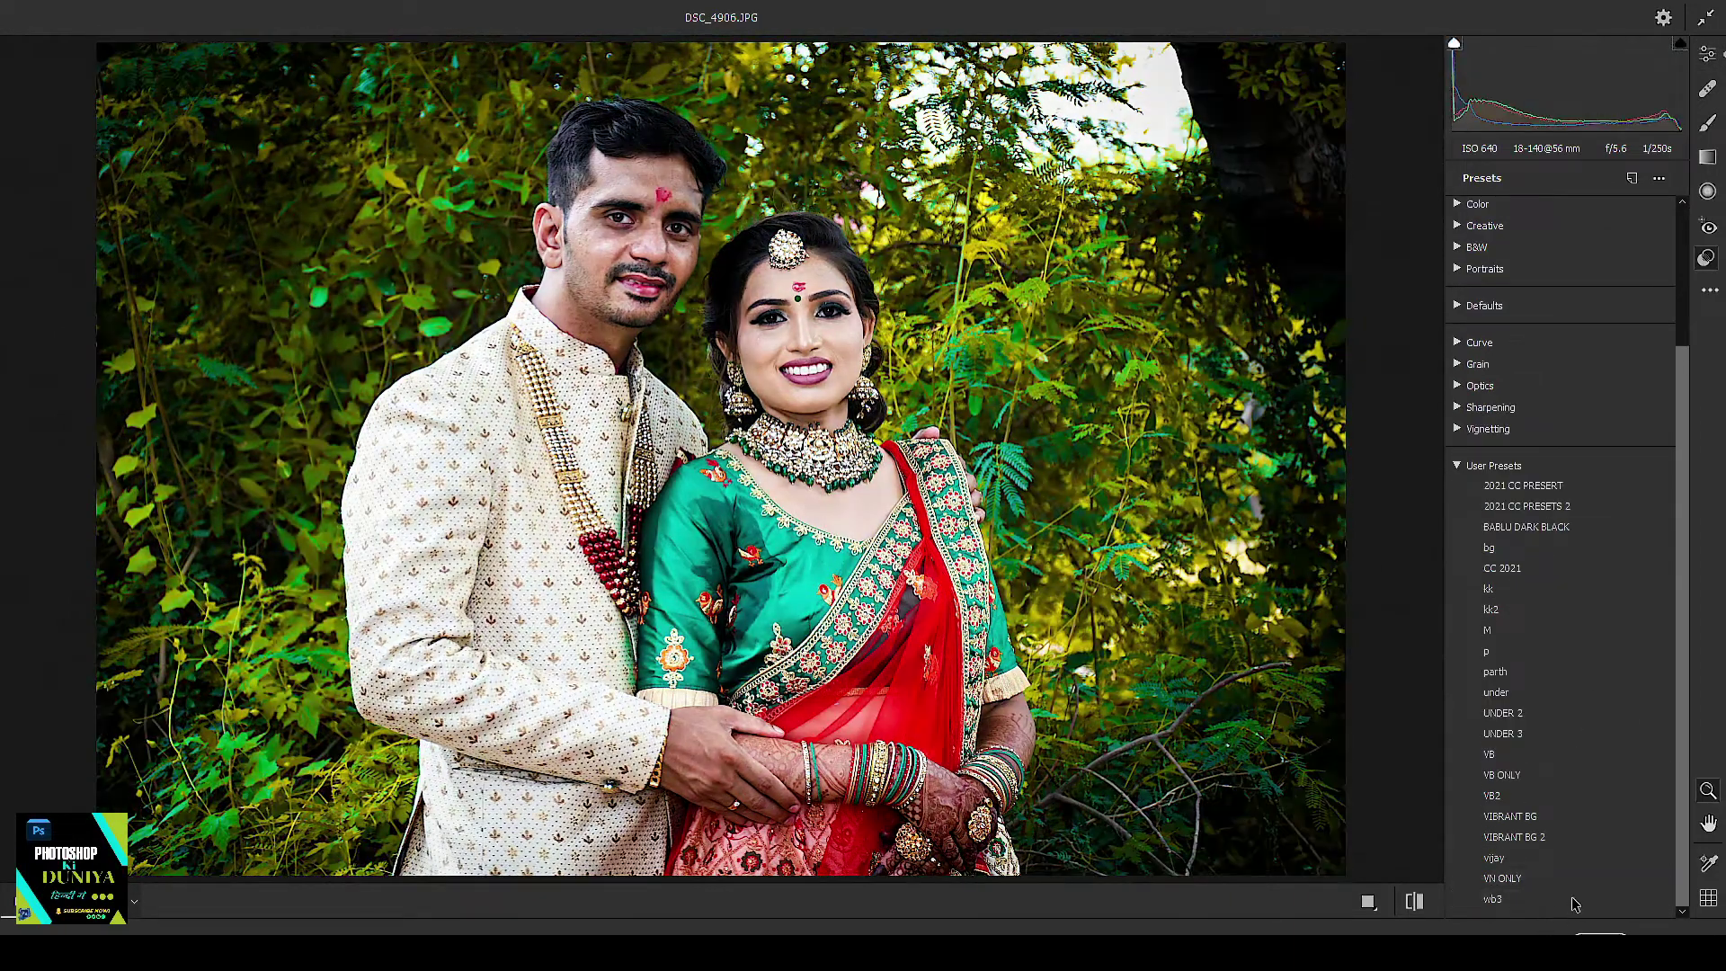
{"action": "left_click", "coordinate": [1569, 879]}
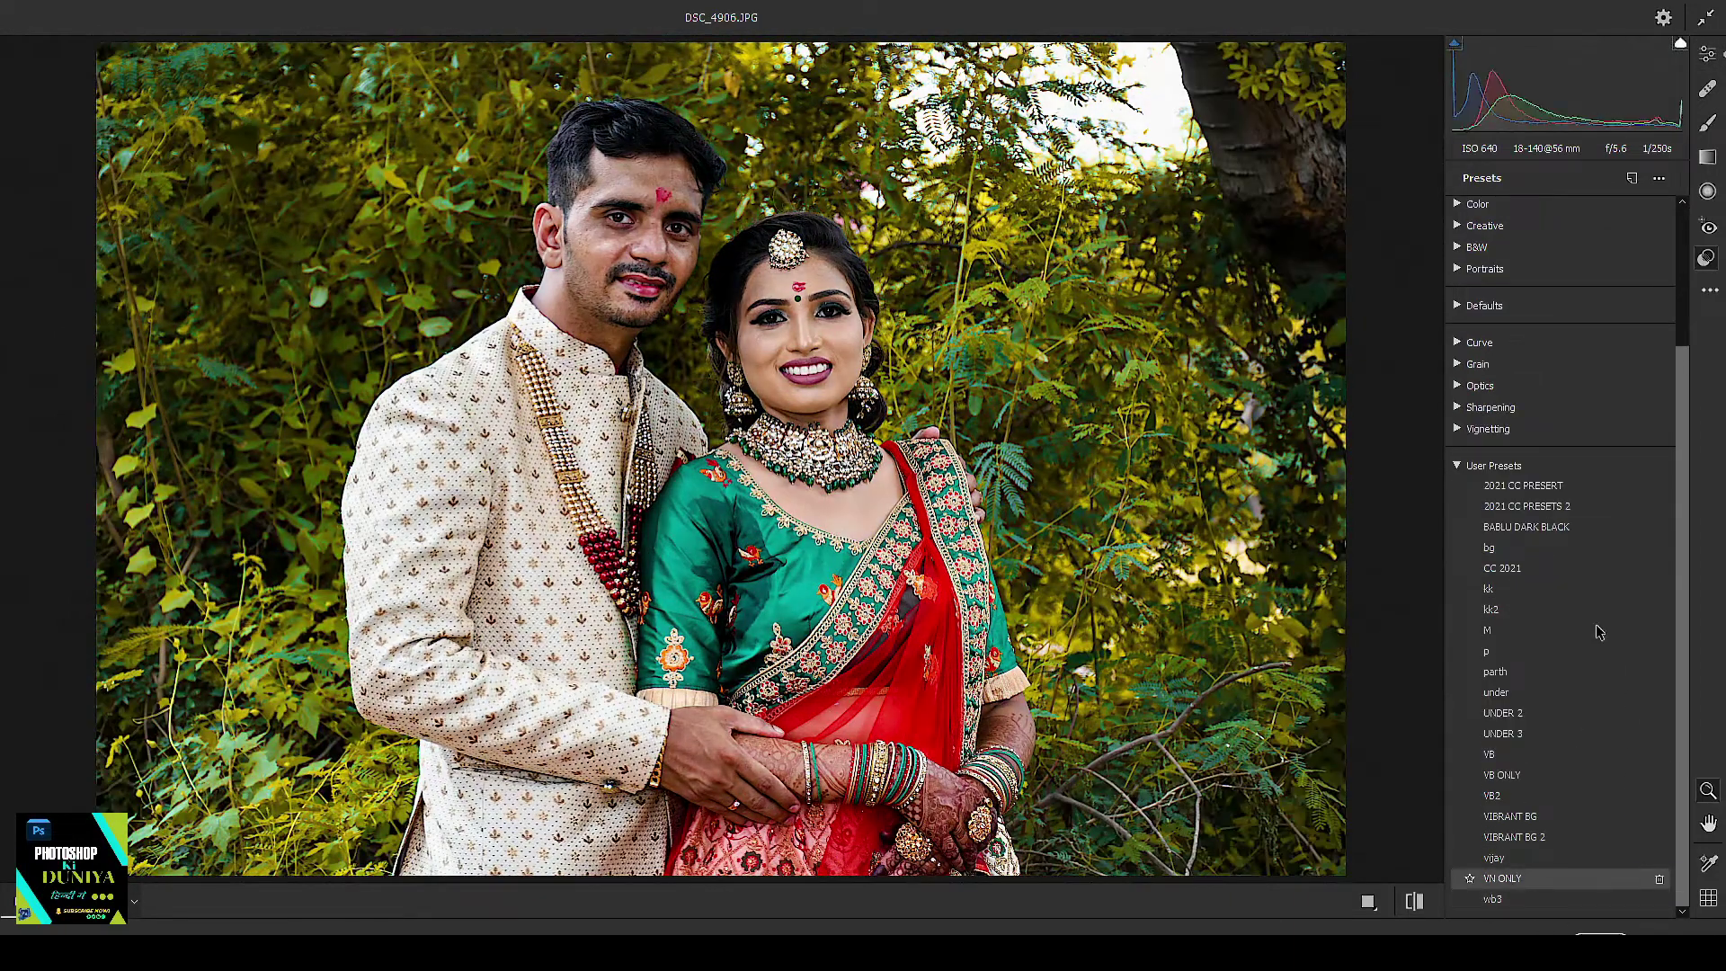
{"action": "left_click", "coordinate": [1508, 571]}
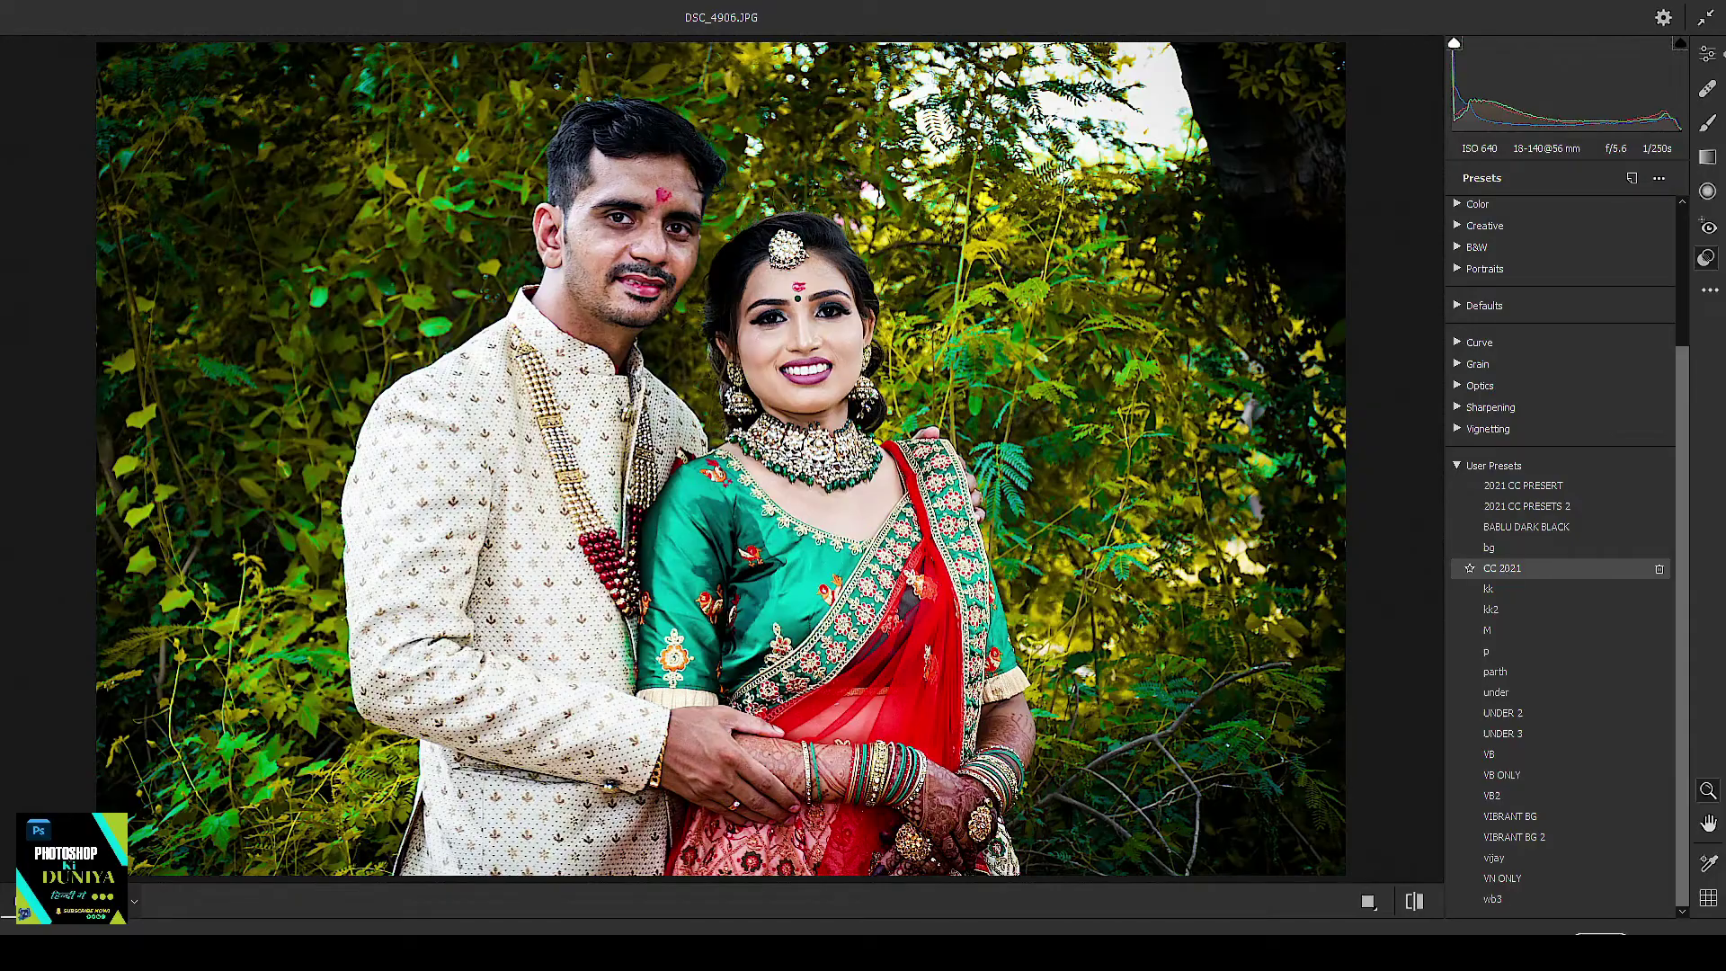
{"action": "left_click", "coordinate": [1601, 936]}
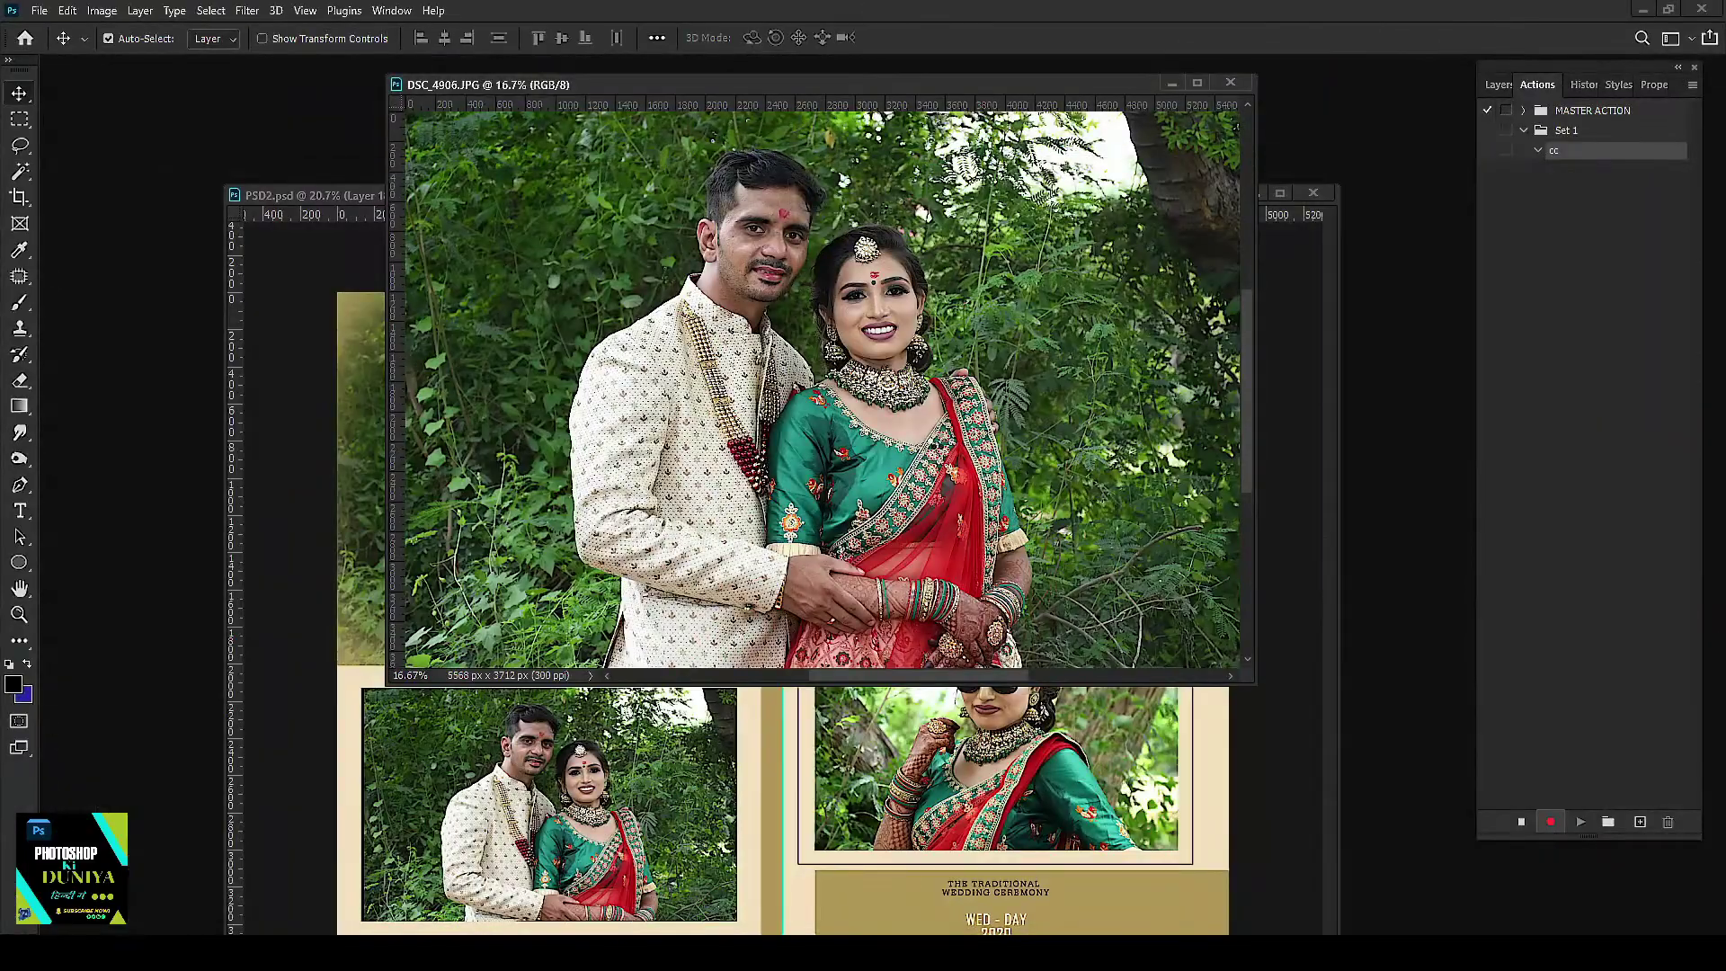
Step: Stop recording the cc action and close DSC_4906.JPG without saving
{"action": "mouse_move", "coordinate": [954, 83]}
{"action": "left_mouse_down"}
{"action": "mouse_move", "coordinate": [915, 79]}
{"action": "mouse_move", "coordinate": [968, 76]}
{"action": "left_mouse_up"}
{"action": "left_click", "coordinate": [1520, 822]}
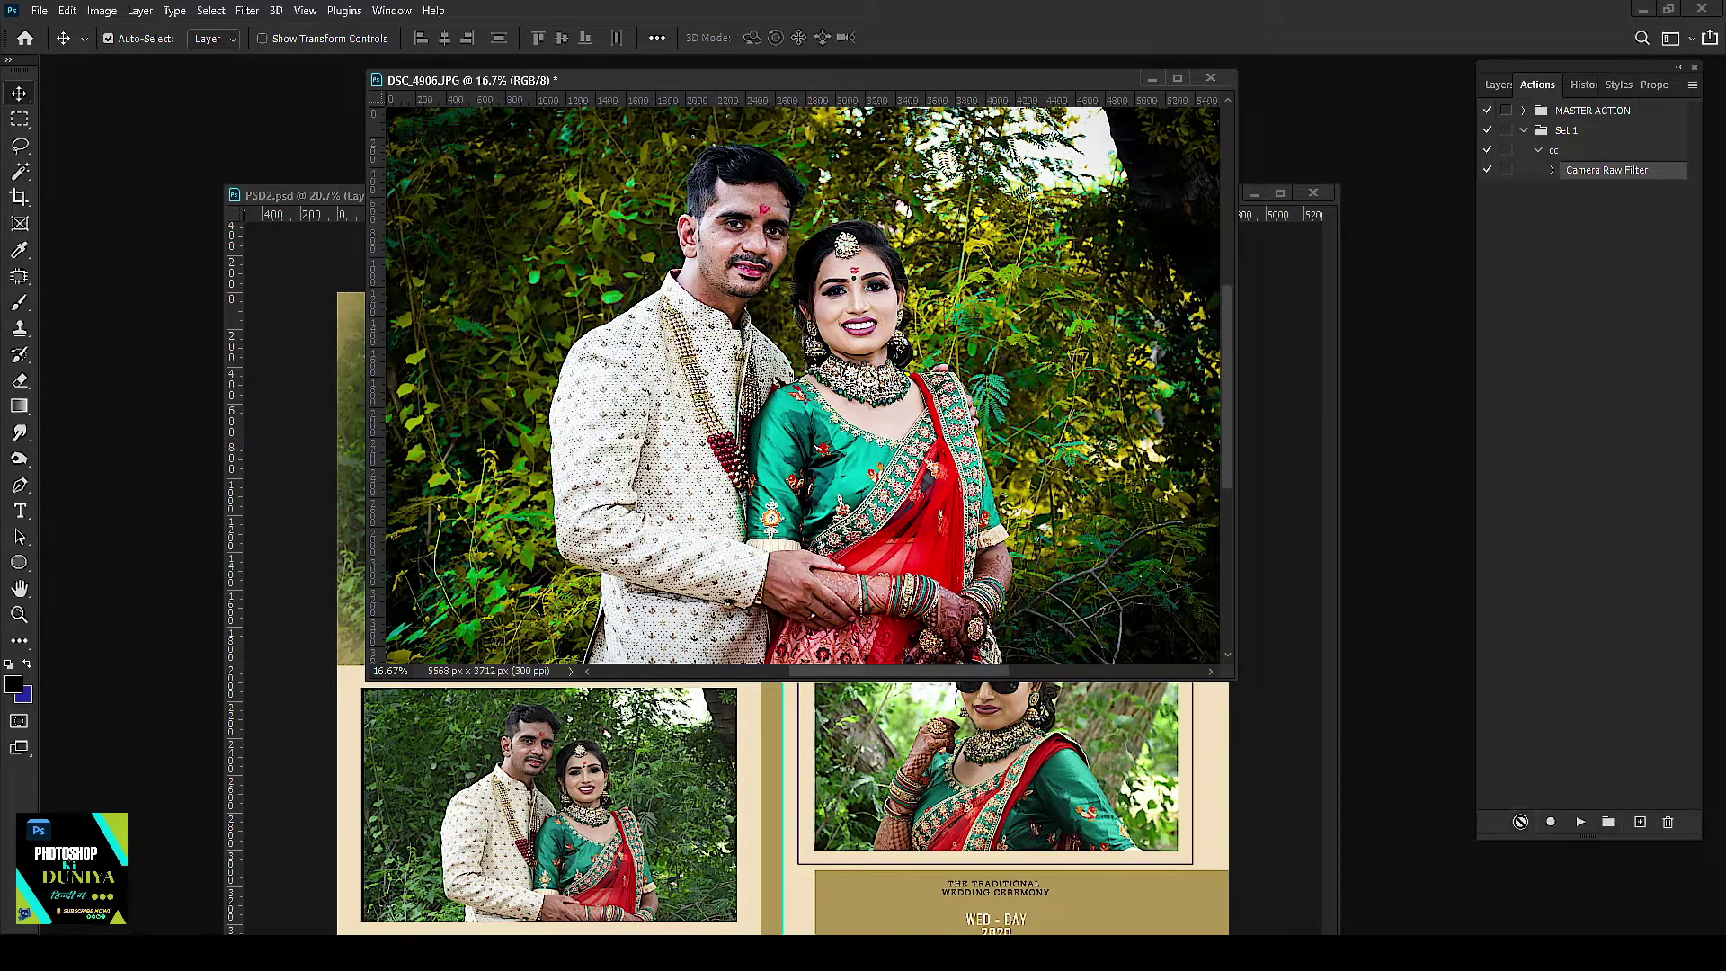
{"action": "left_click", "coordinate": [1210, 80]}
{"action": "left_click", "coordinate": [858, 355]}
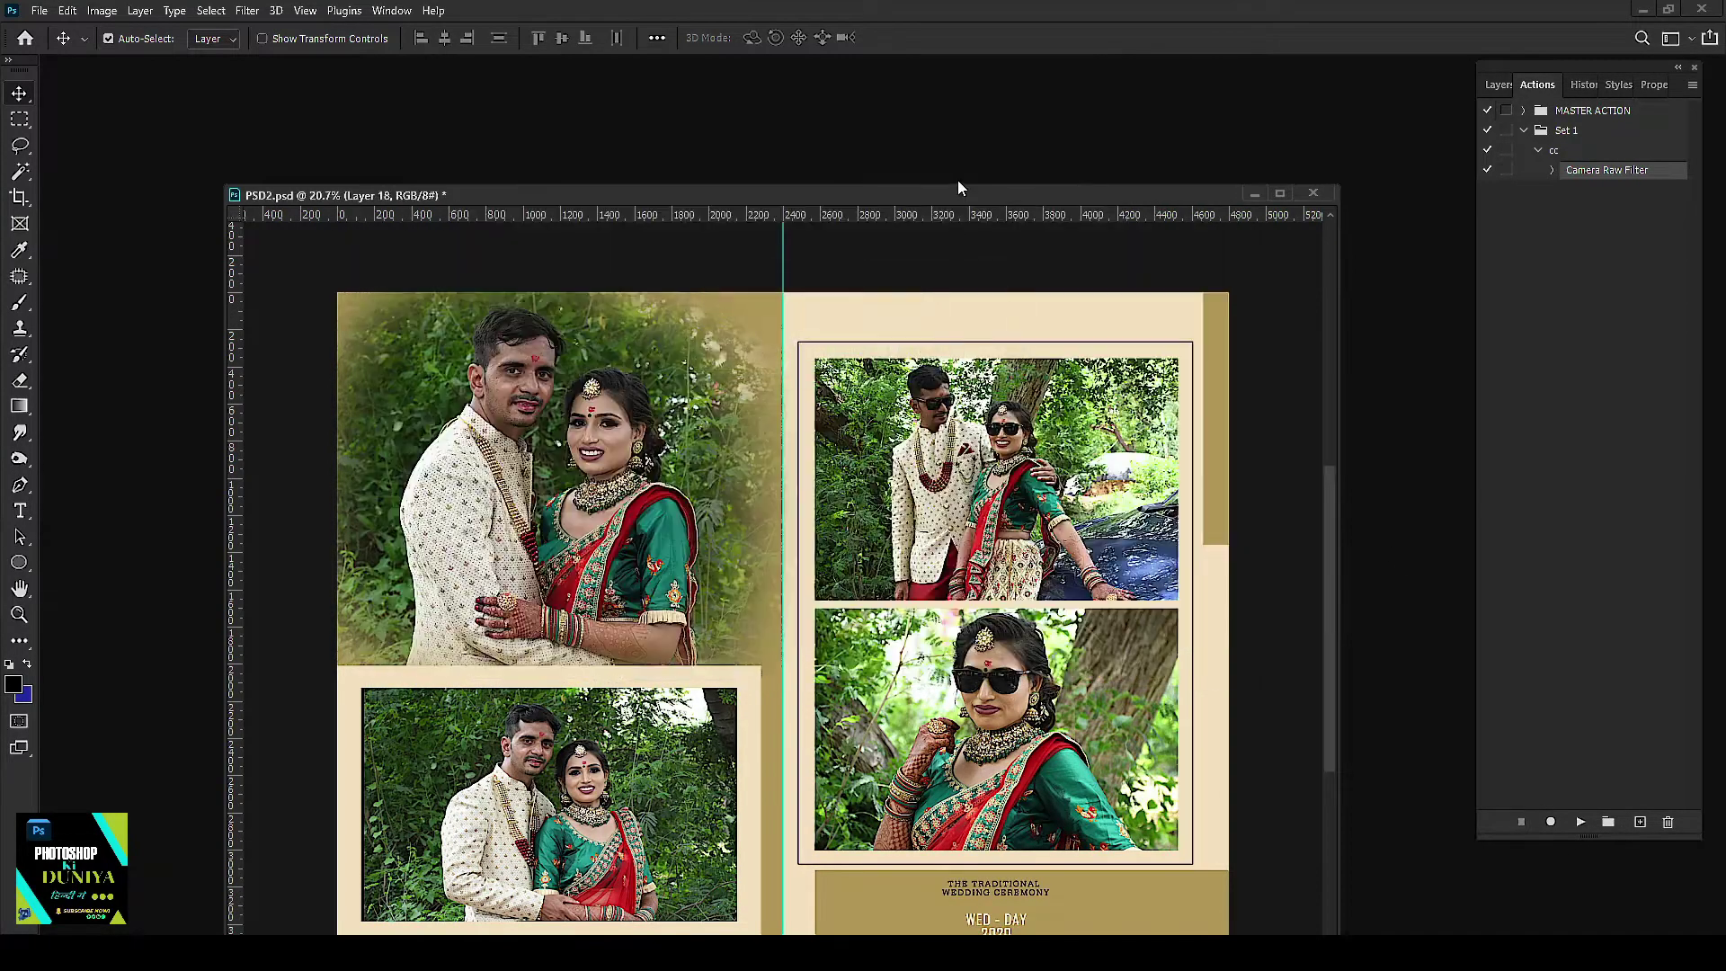
Step: Select Layer 16, the bottom-right bride photo, in PSD2
{"action": "left_click_drag", "start_coordinate": [958, 195], "coordinate": [928, 52]}
{"action": "right_click", "coordinate": [527, 316]}
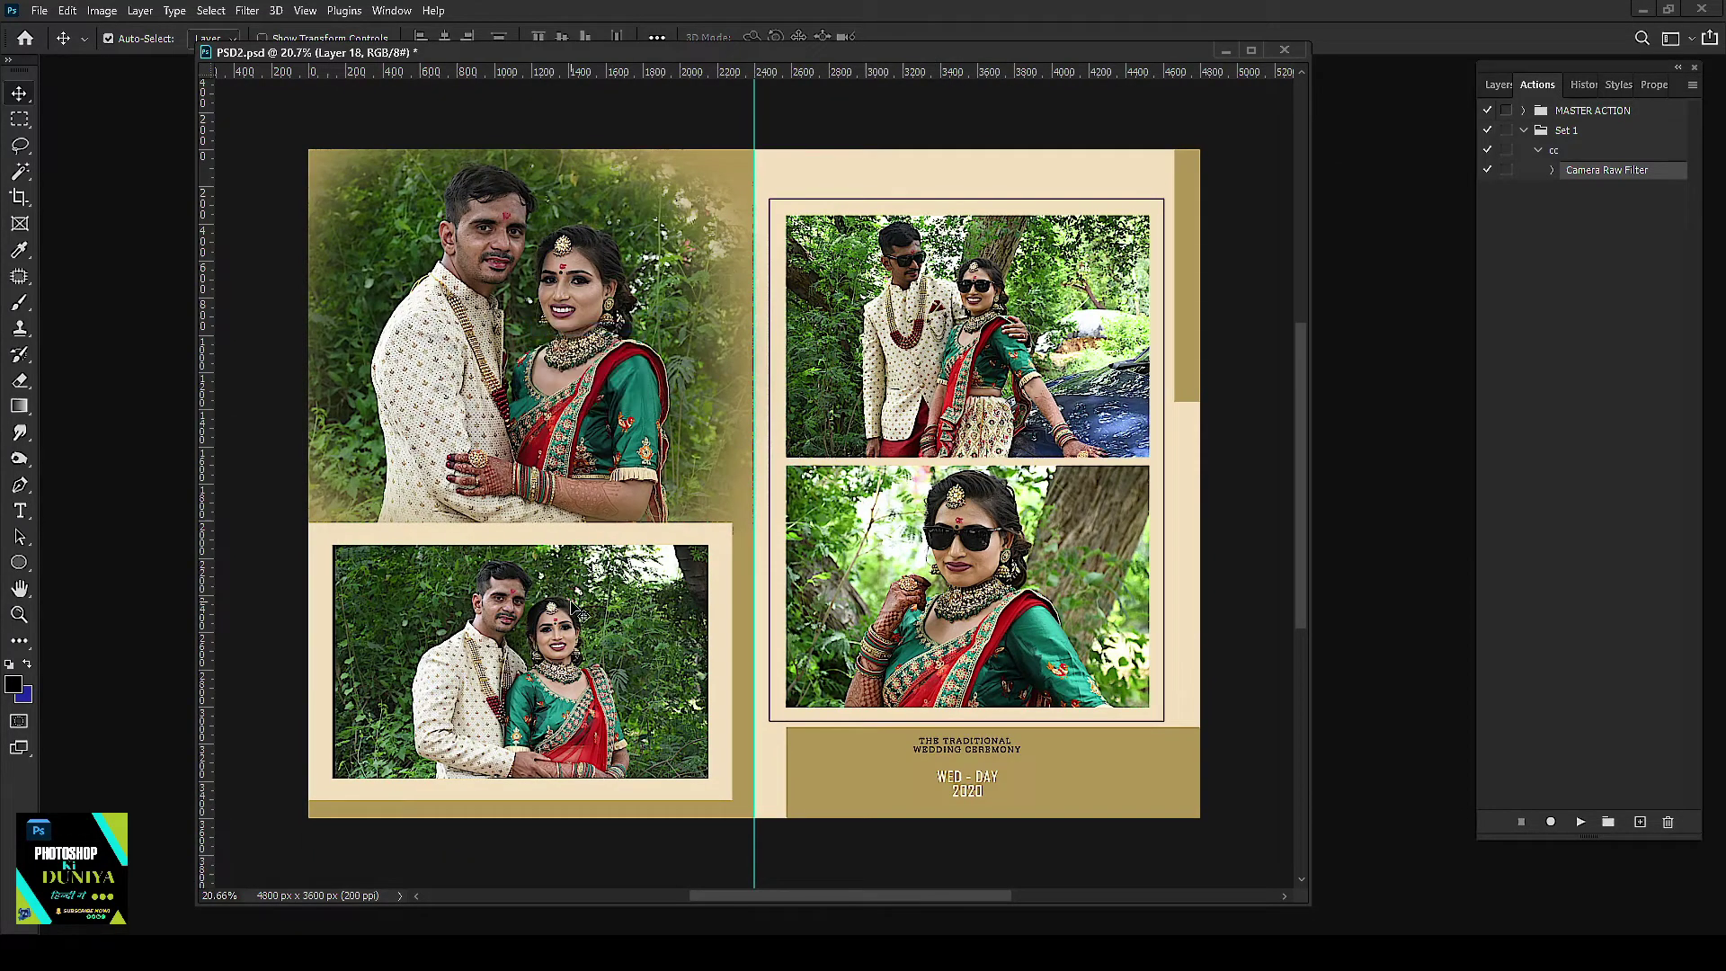
{"action": "left_click", "coordinate": [959, 558]}
Step: In Button Mode, run REPIT ACTION with Set 1 > cc on the selected layer only
{"action": "left_click", "coordinate": [1694, 85]}
{"action": "left_click", "coordinate": [1638, 99]}
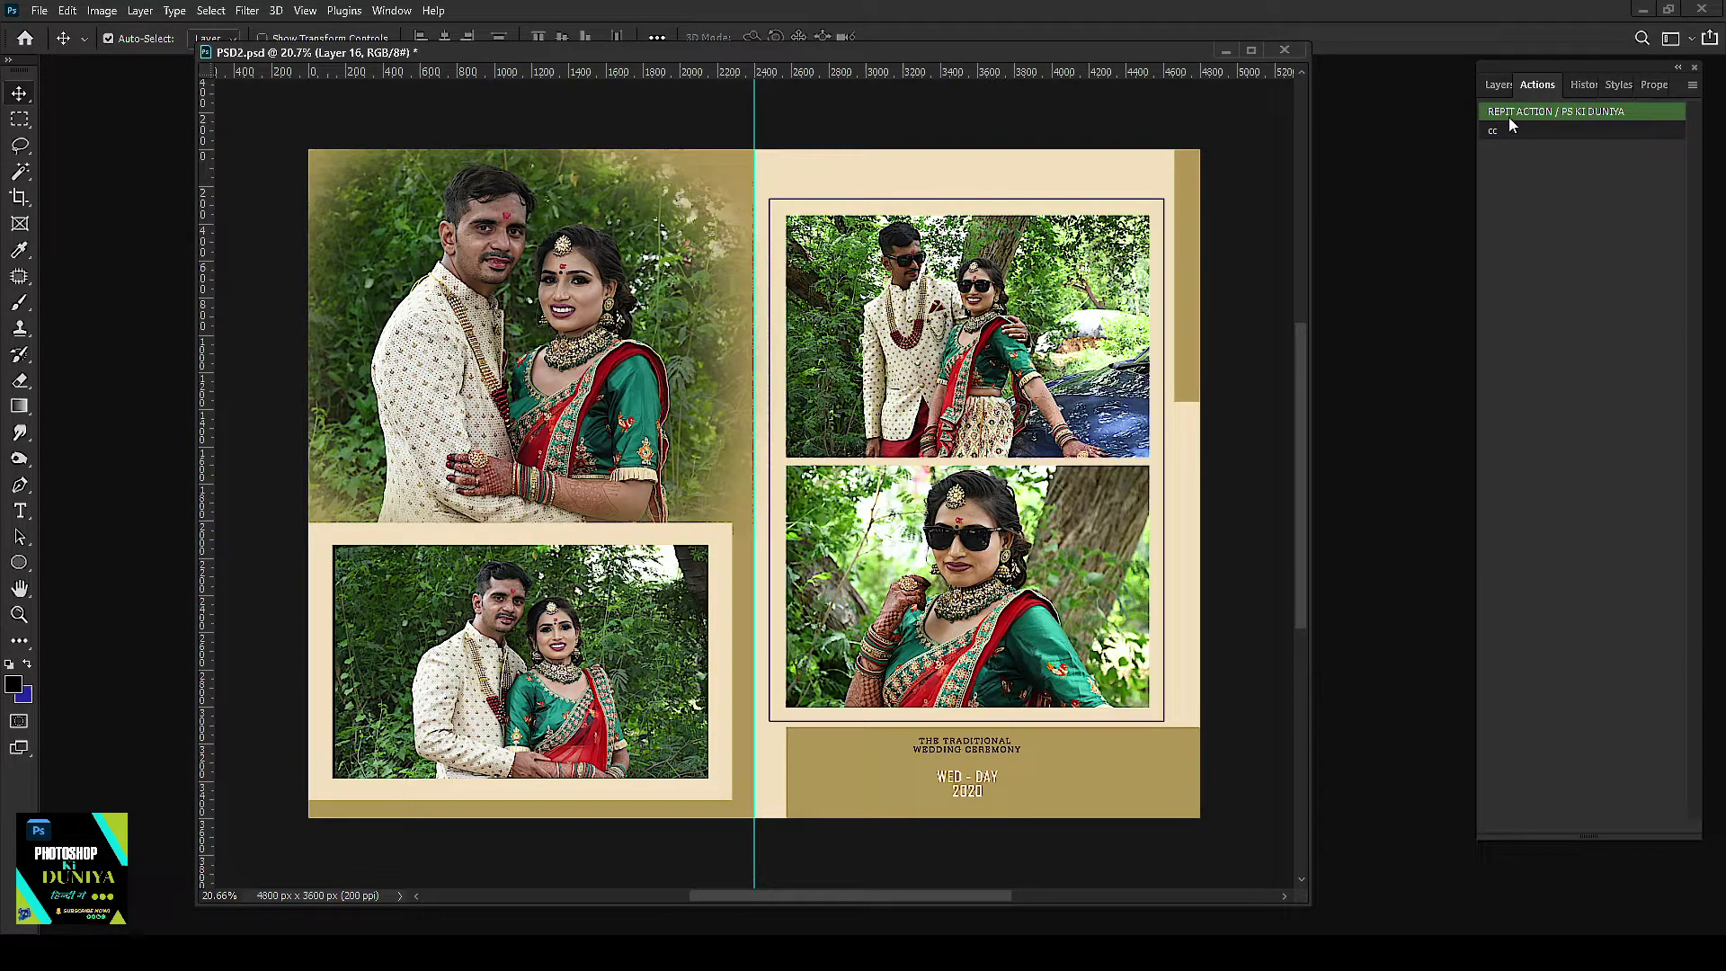
{"action": "left_click", "coordinate": [1572, 112]}
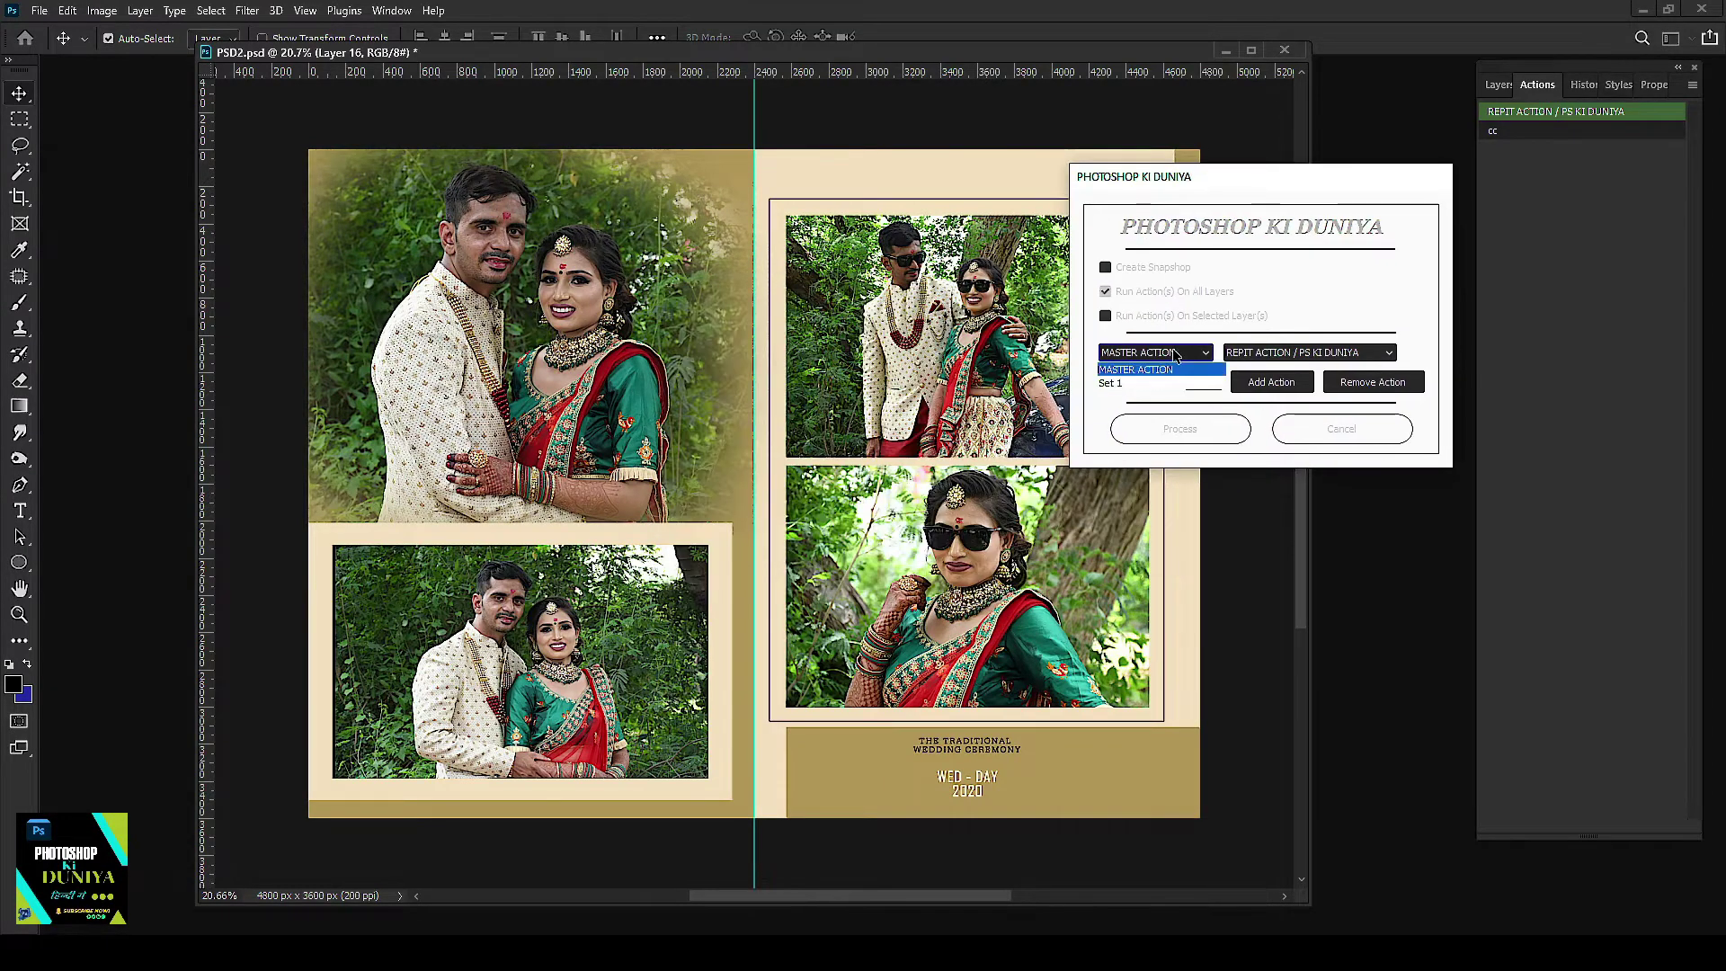
{"action": "left_click", "coordinate": [1176, 355]}
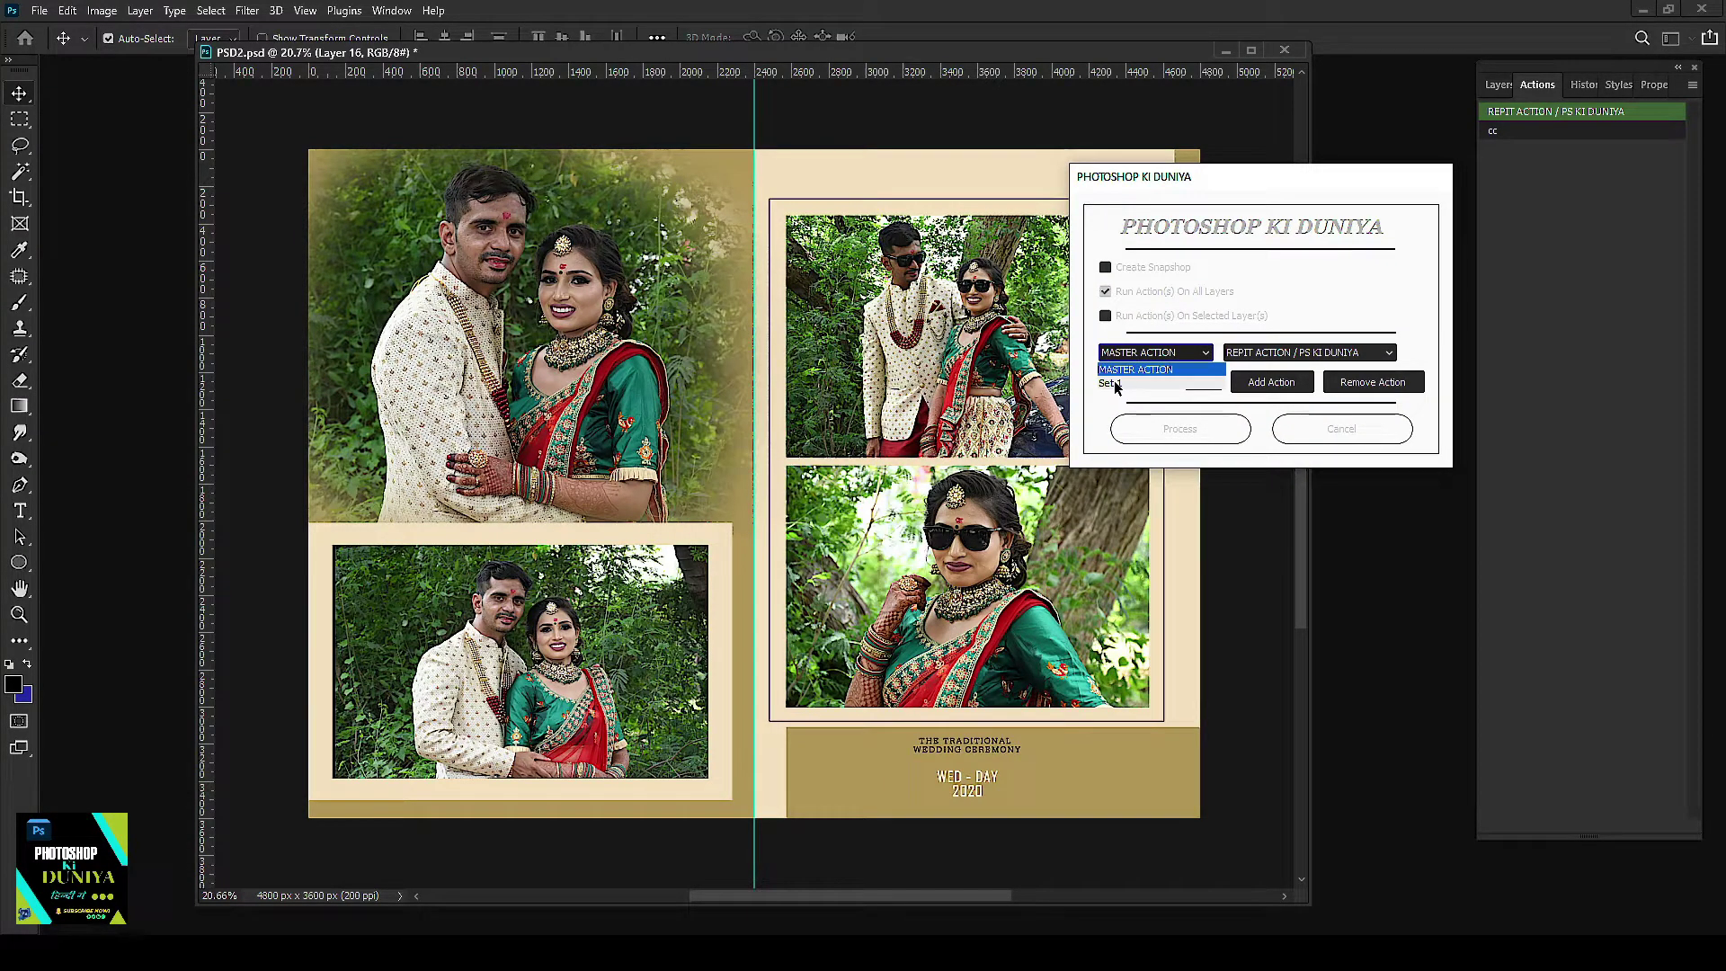
{"action": "left_click", "coordinate": [1115, 384]}
{"action": "left_click", "coordinate": [1283, 353]}
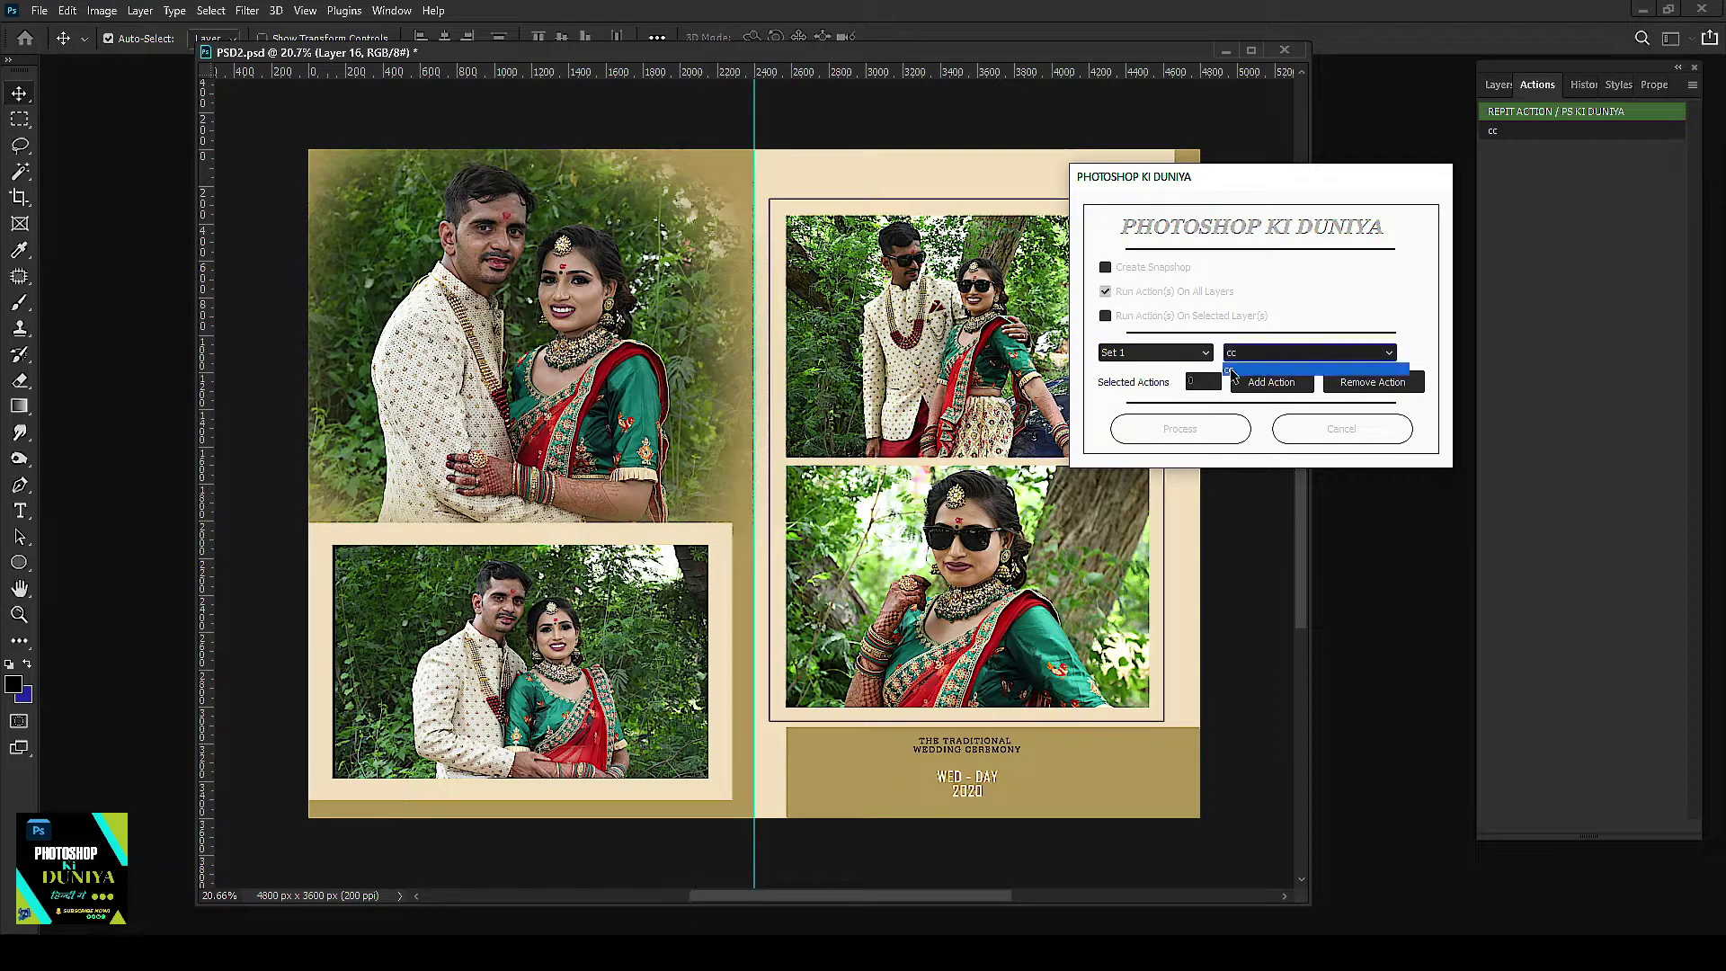
{"action": "left_click", "coordinate": [1259, 319]}
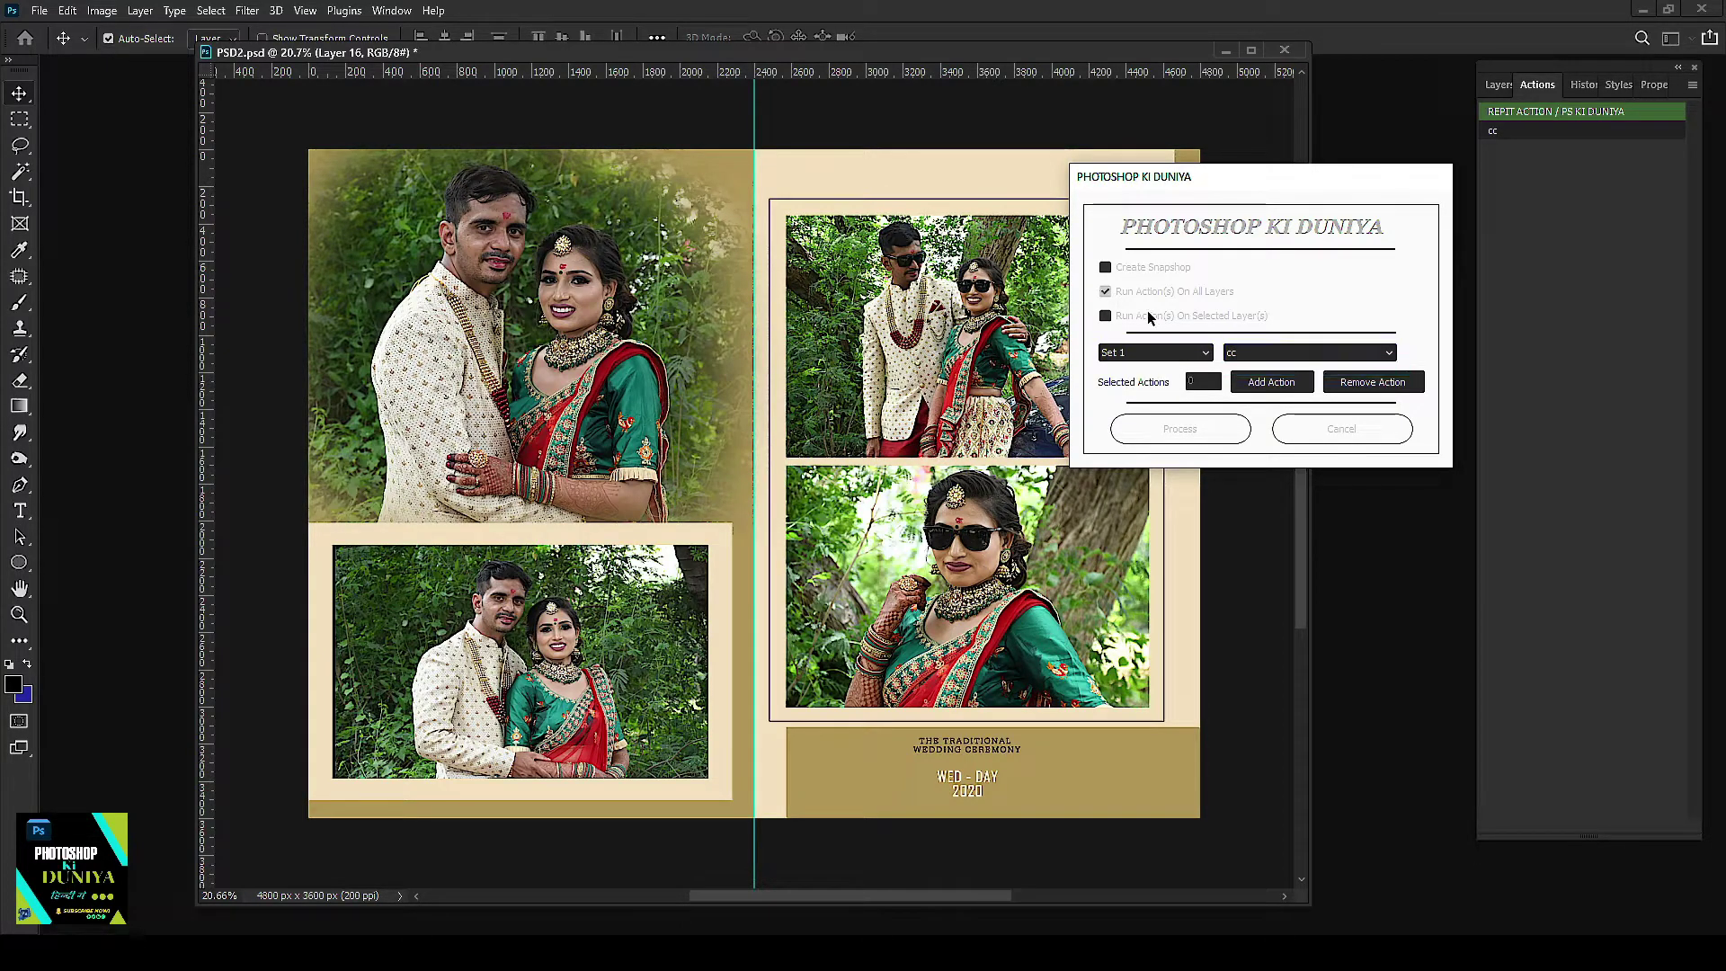
{"action": "left_click", "coordinate": [1106, 317]}
{"action": "left_click_drag", "start_coordinate": [1241, 172], "coordinate": [1086, 181]}
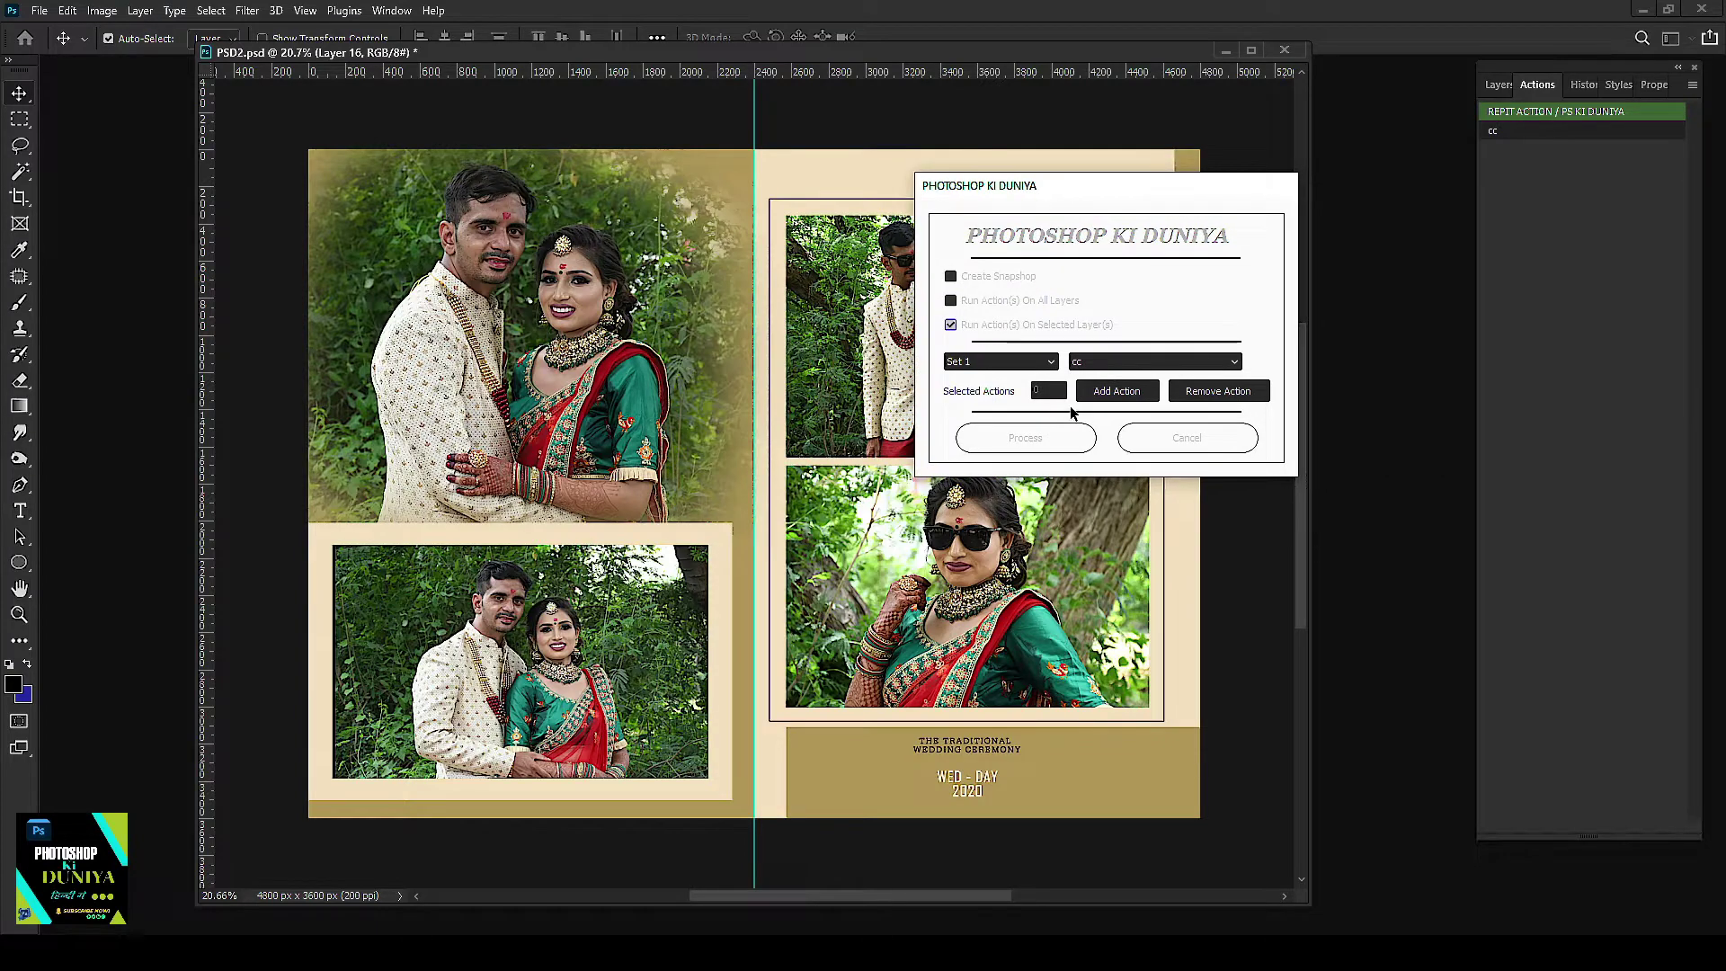
{"action": "left_click", "coordinate": [1109, 392]}
{"action": "left_click", "coordinate": [1033, 441]}
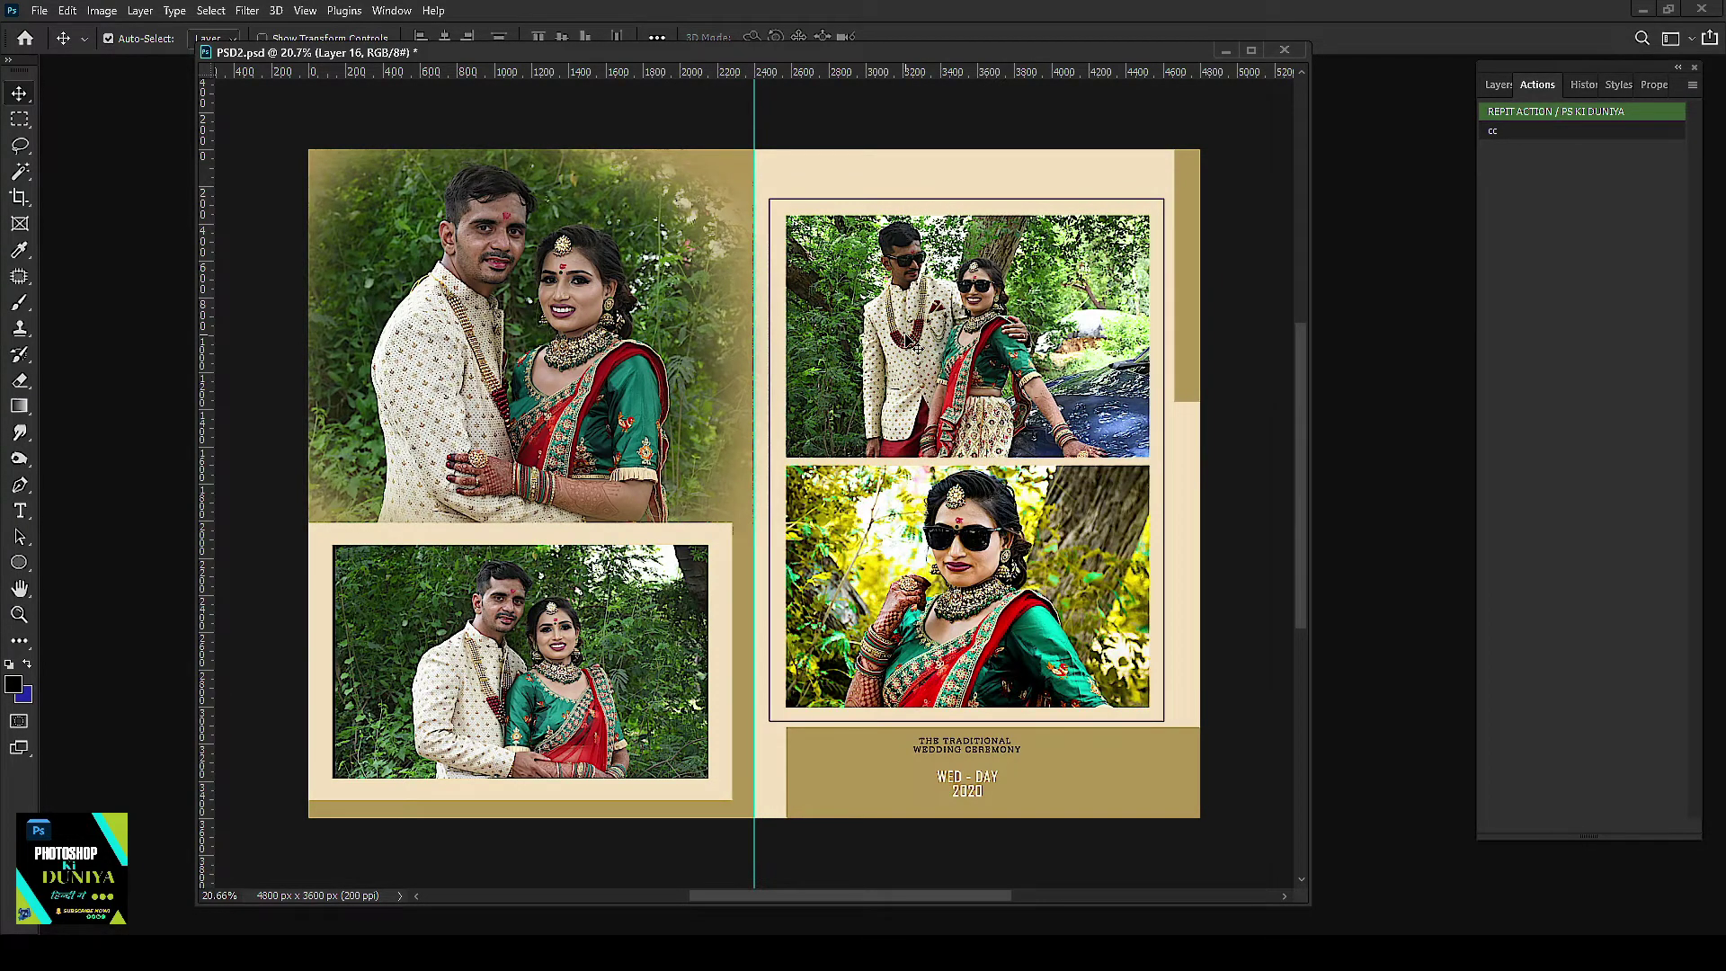
Step: Select Layers 18, 15 and 17, the left-page couple photos
{"action": "left_click", "coordinate": [1492, 84]}
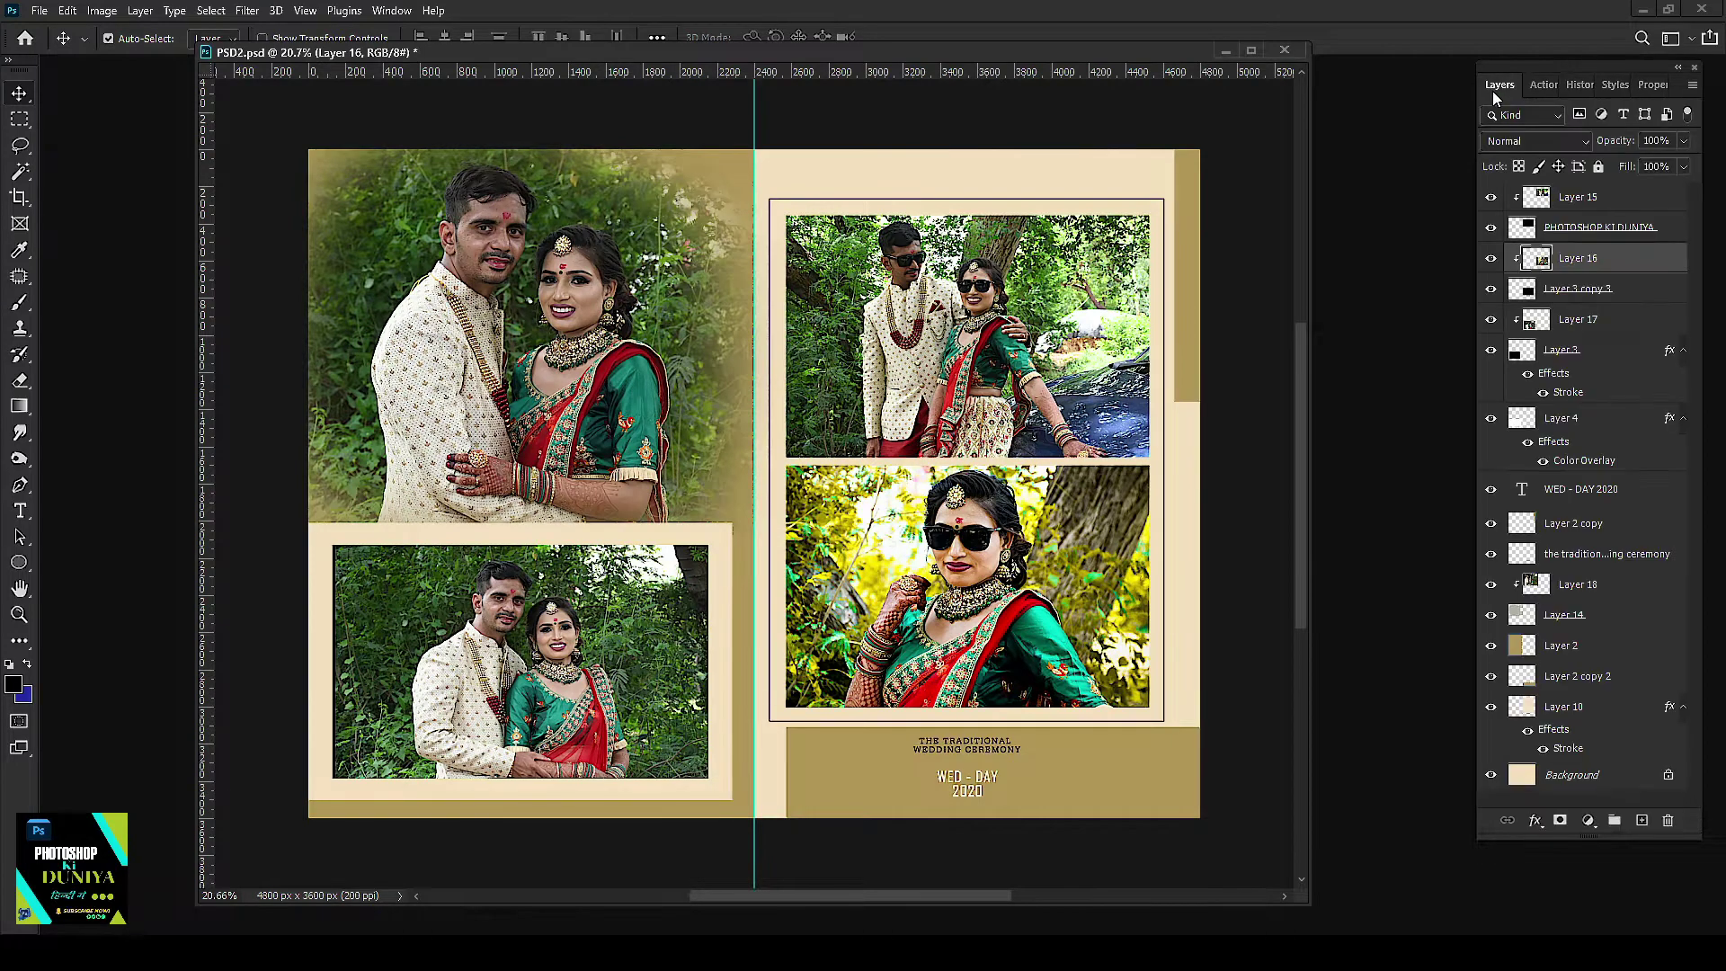
{"action": "right_click", "coordinate": [499, 317]}
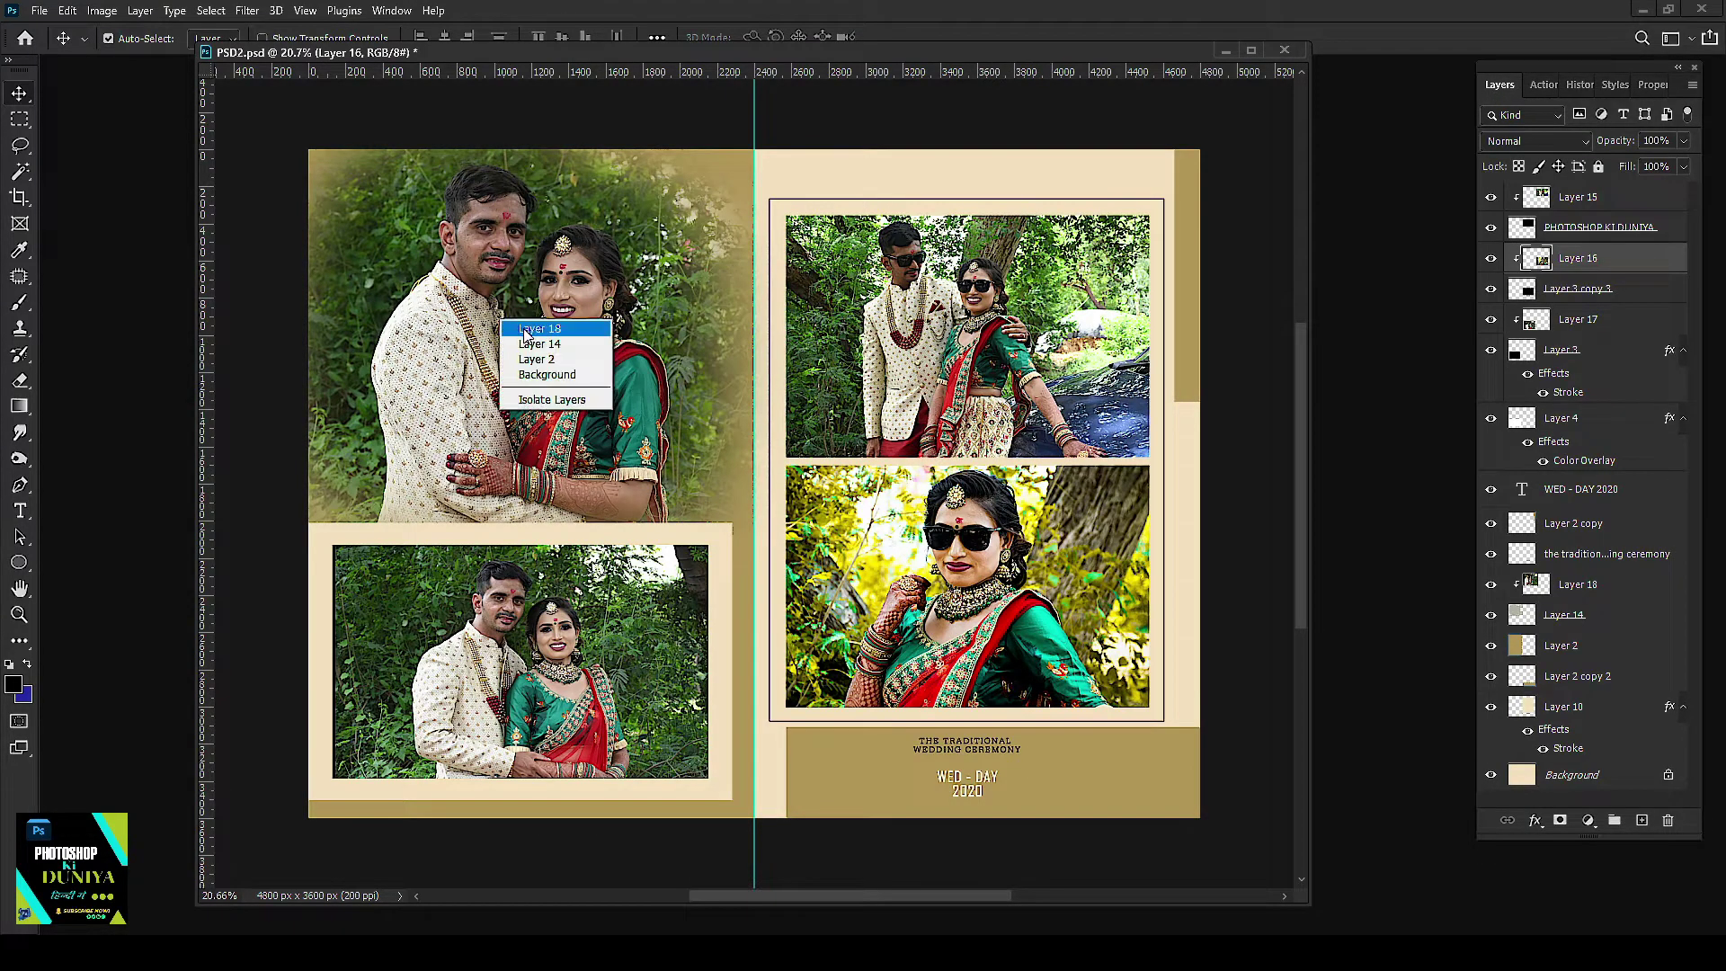
{"action": "left_click", "coordinate": [531, 329]}
{"action": "left_click", "coordinate": [975, 356], "text": "shift"}
{"action": "left_click", "coordinate": [601, 612], "text": "shift"}
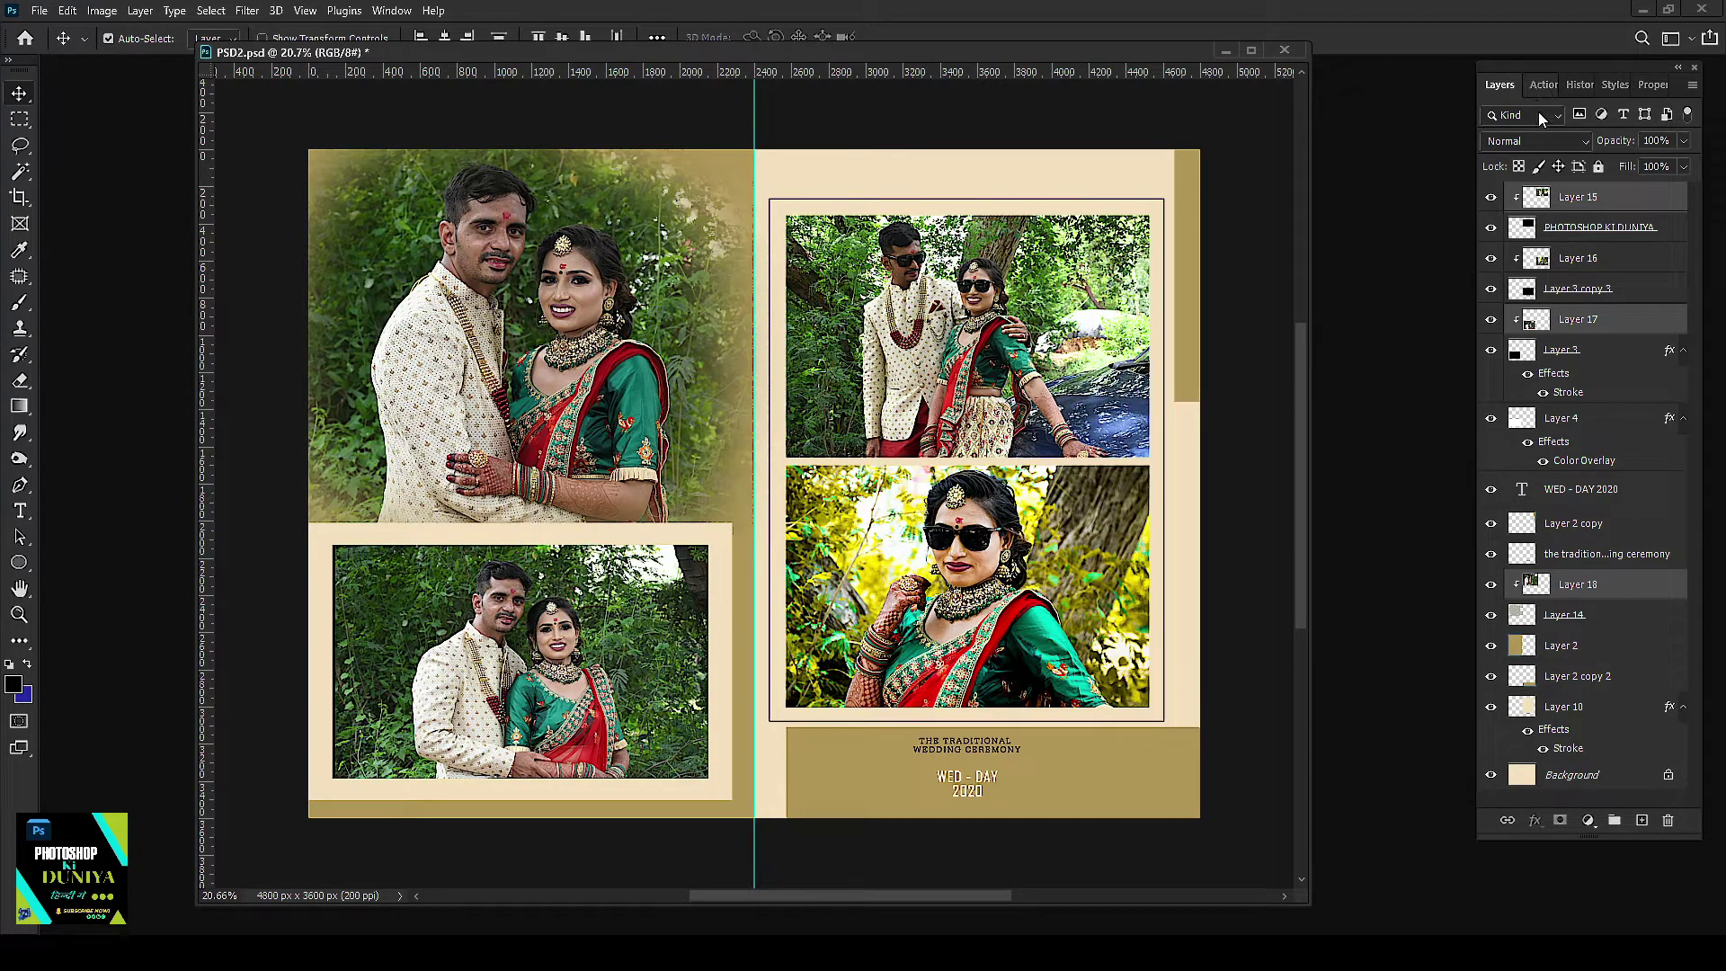
Step: Run REPIT ACTION with Set 1 > cc on the selected photos
{"action": "left_click", "coordinate": [1542, 84]}
{"action": "left_click", "coordinate": [1488, 130]}
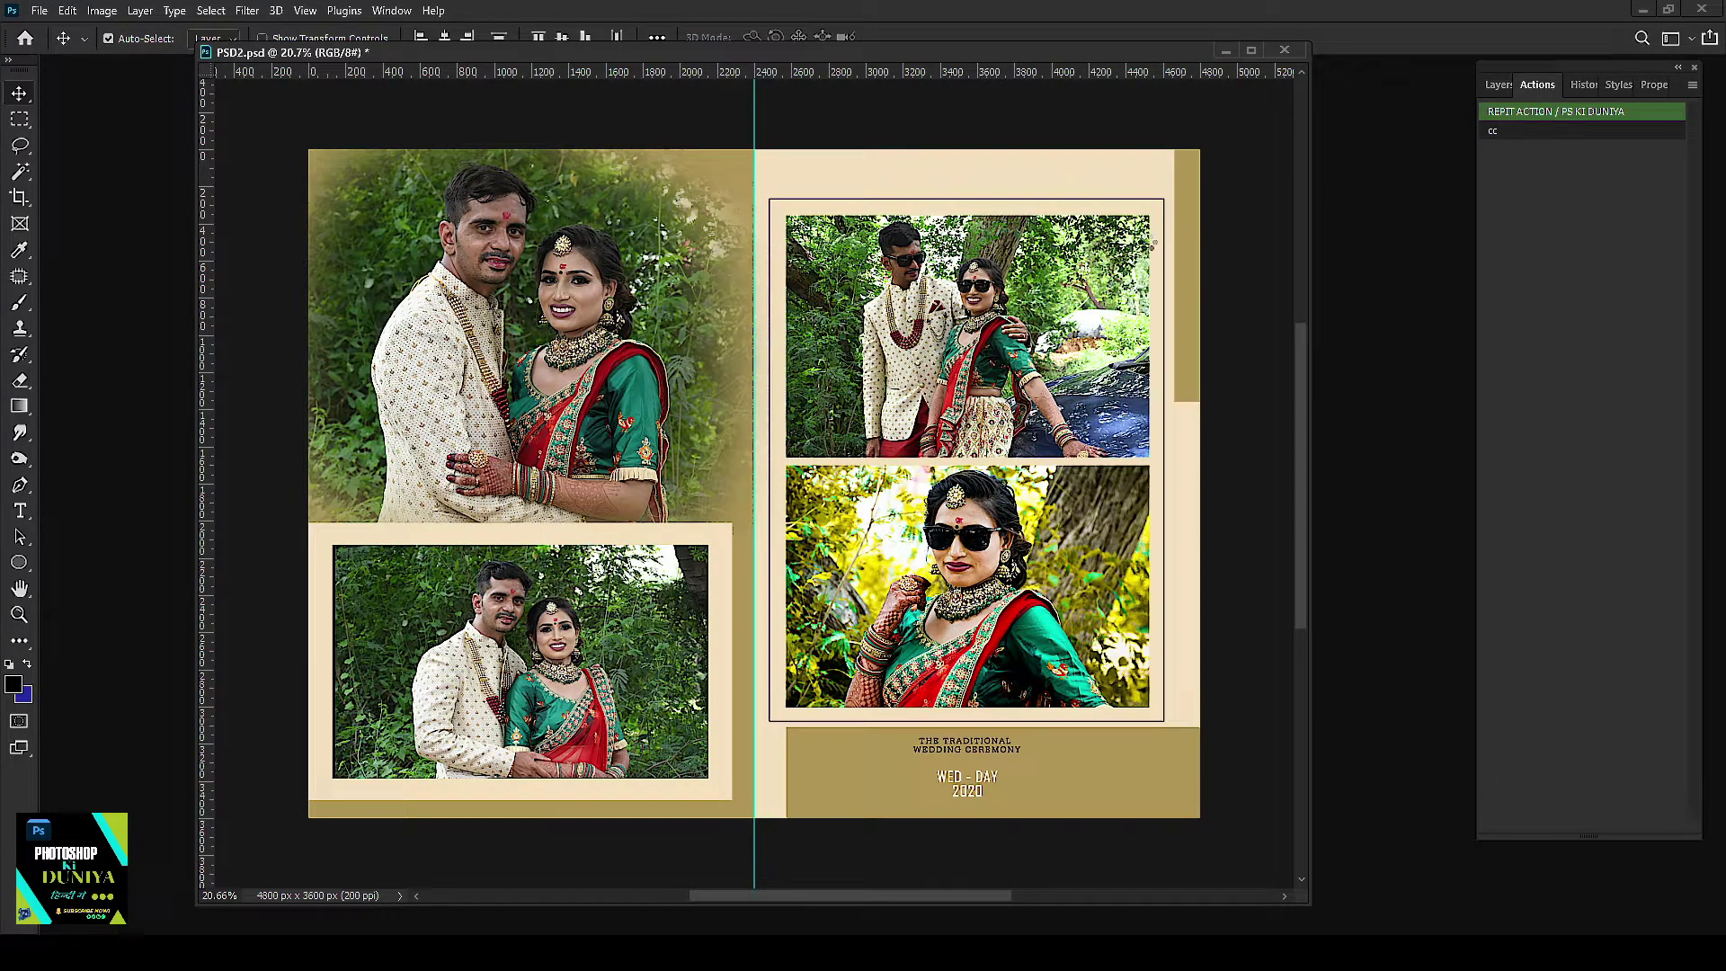
{"action": "left_click", "coordinate": [770, 477]}
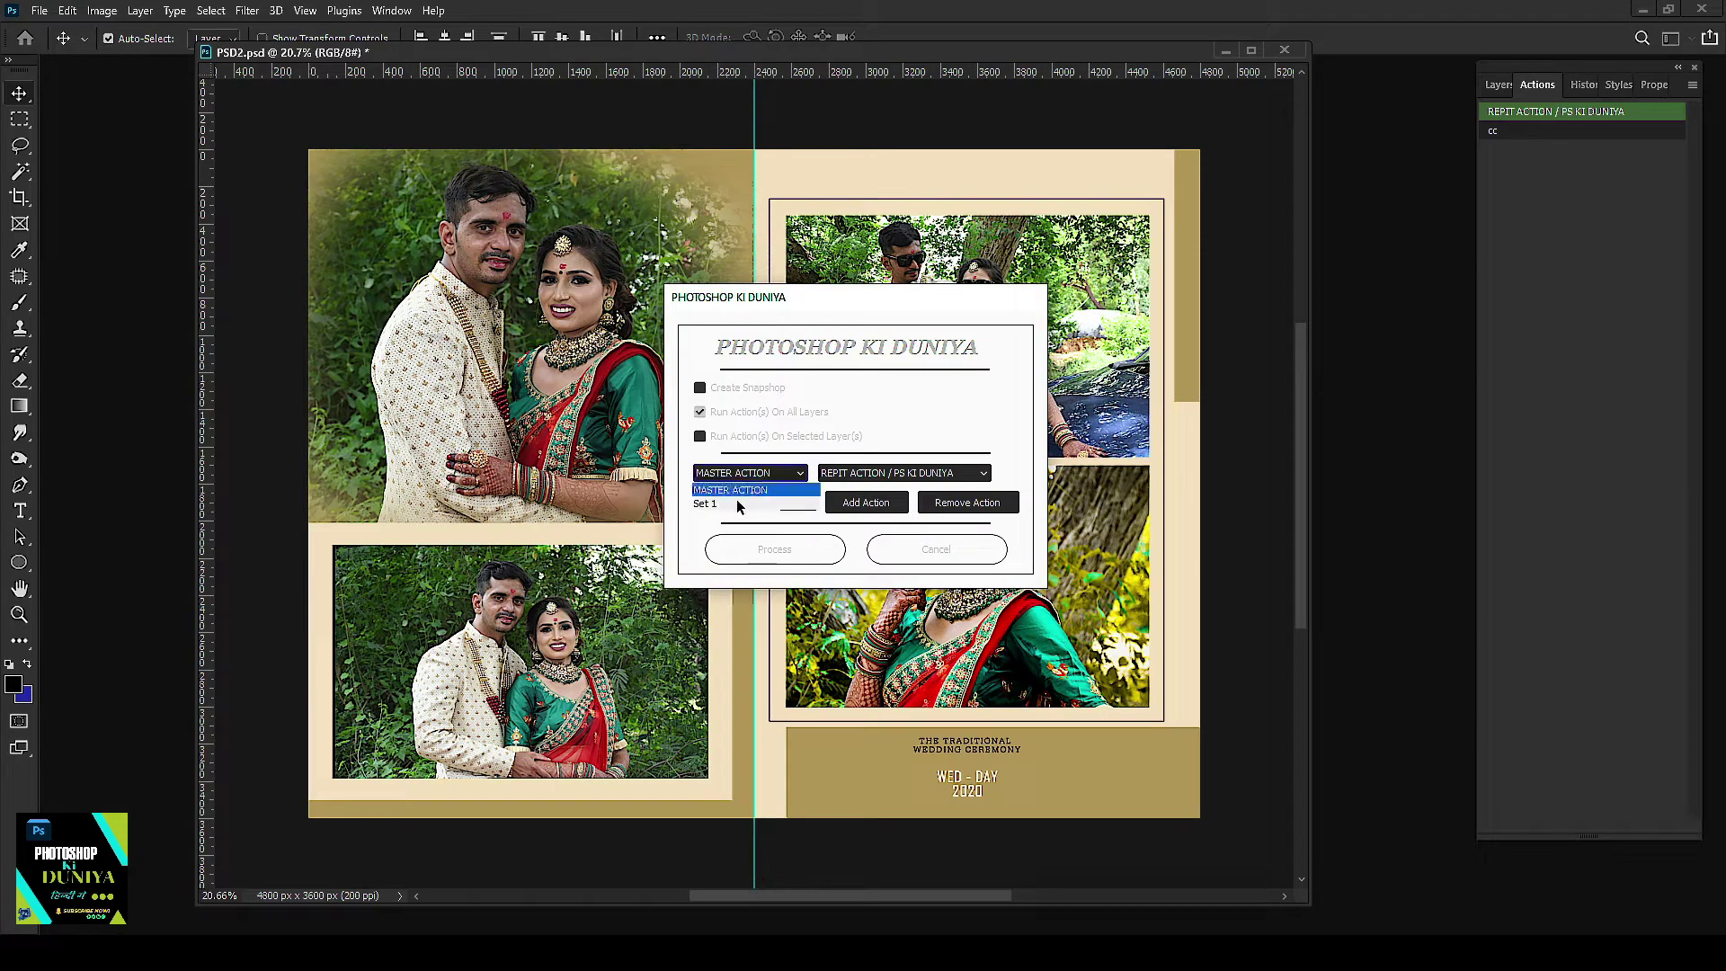
{"action": "left_click", "coordinate": [794, 511]}
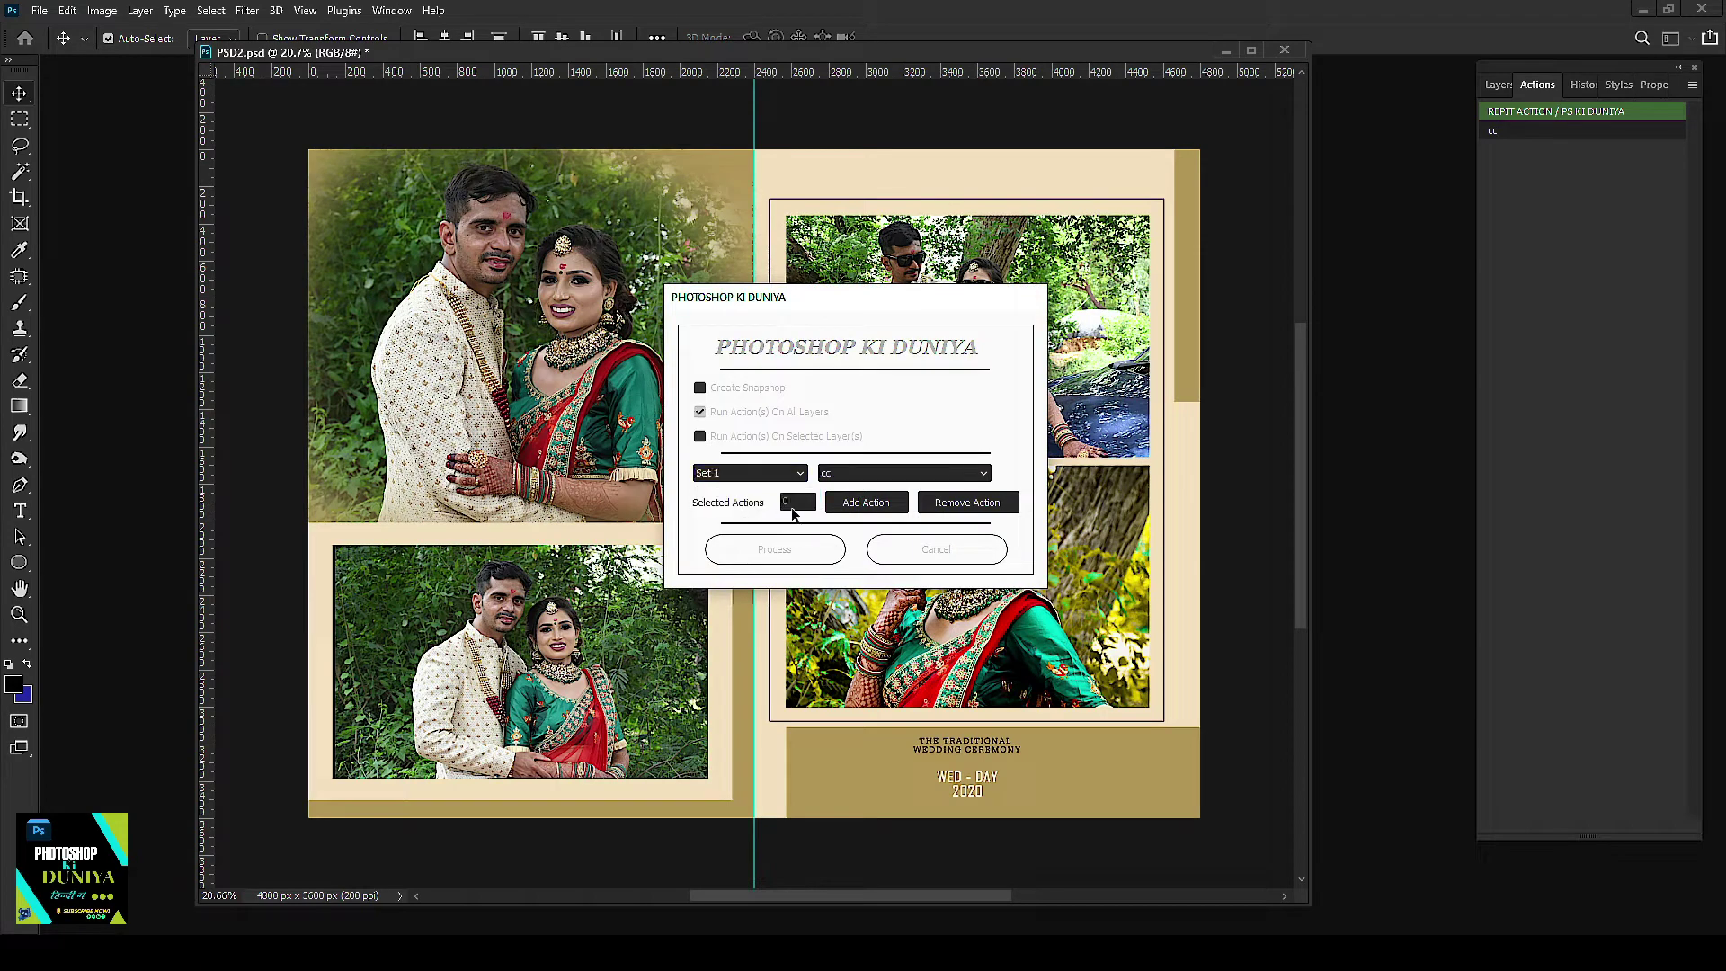
{"action": "left_click", "coordinate": [904, 473]}
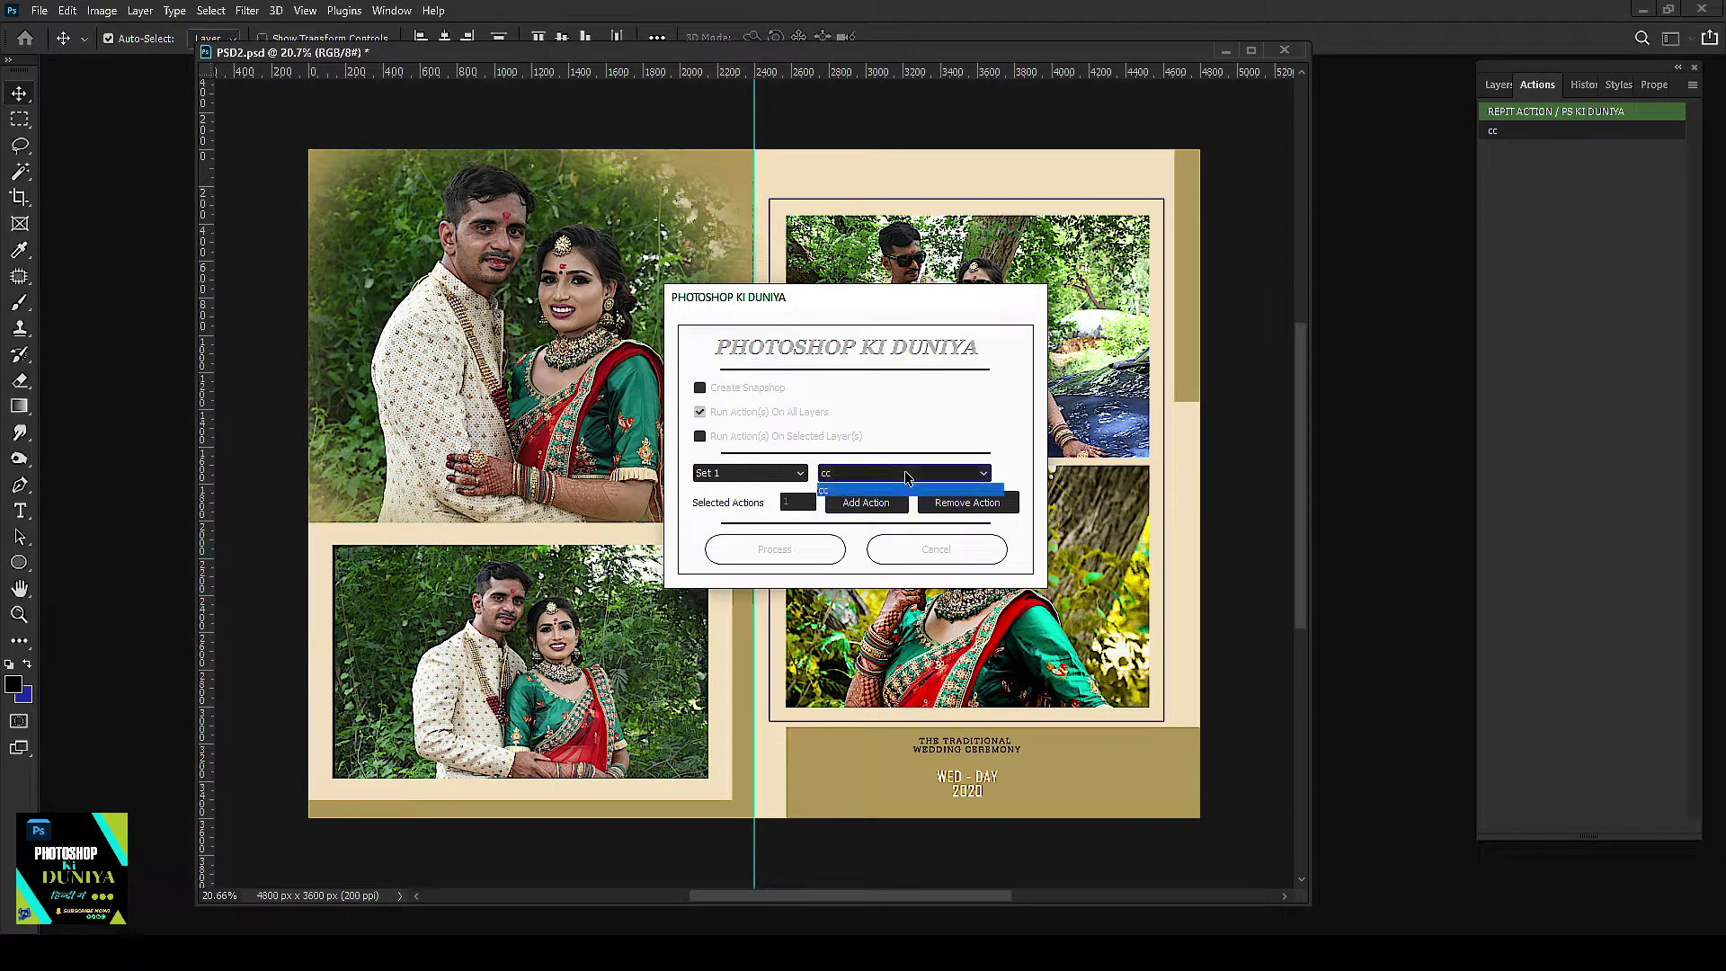
{"action": "left_click", "coordinate": [795, 554]}
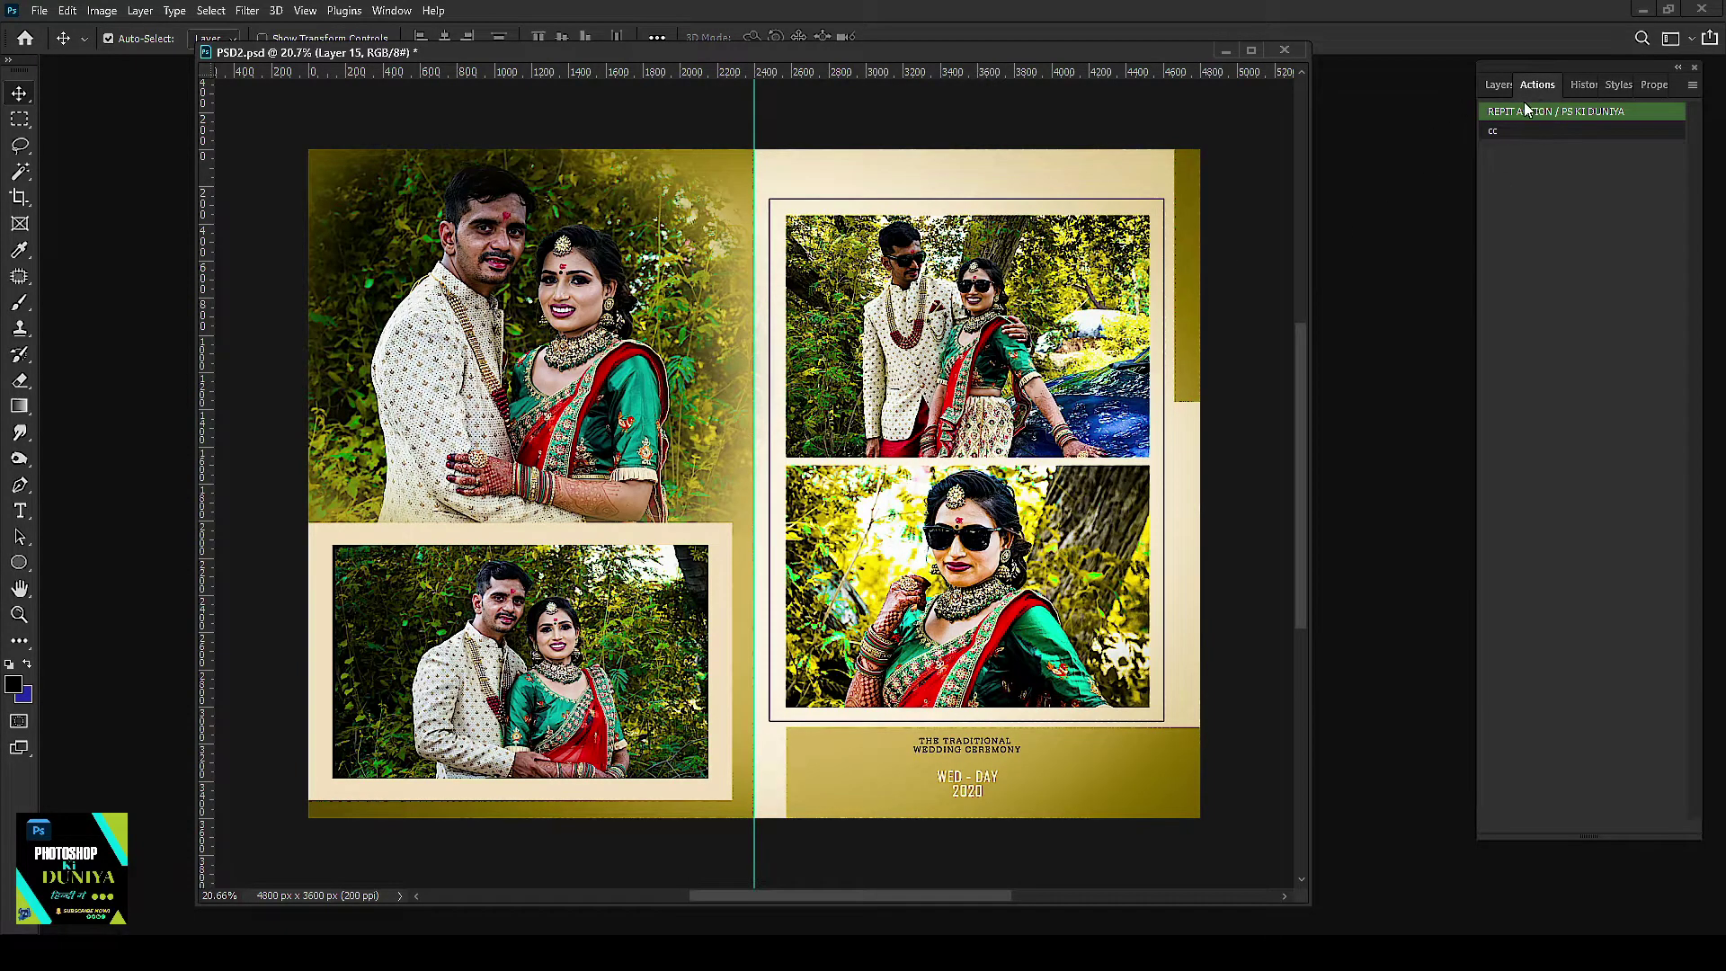
Step: Turn off Button Mode so the Actions panel shows the editable list
{"action": "left_click", "coordinate": [1498, 85]}
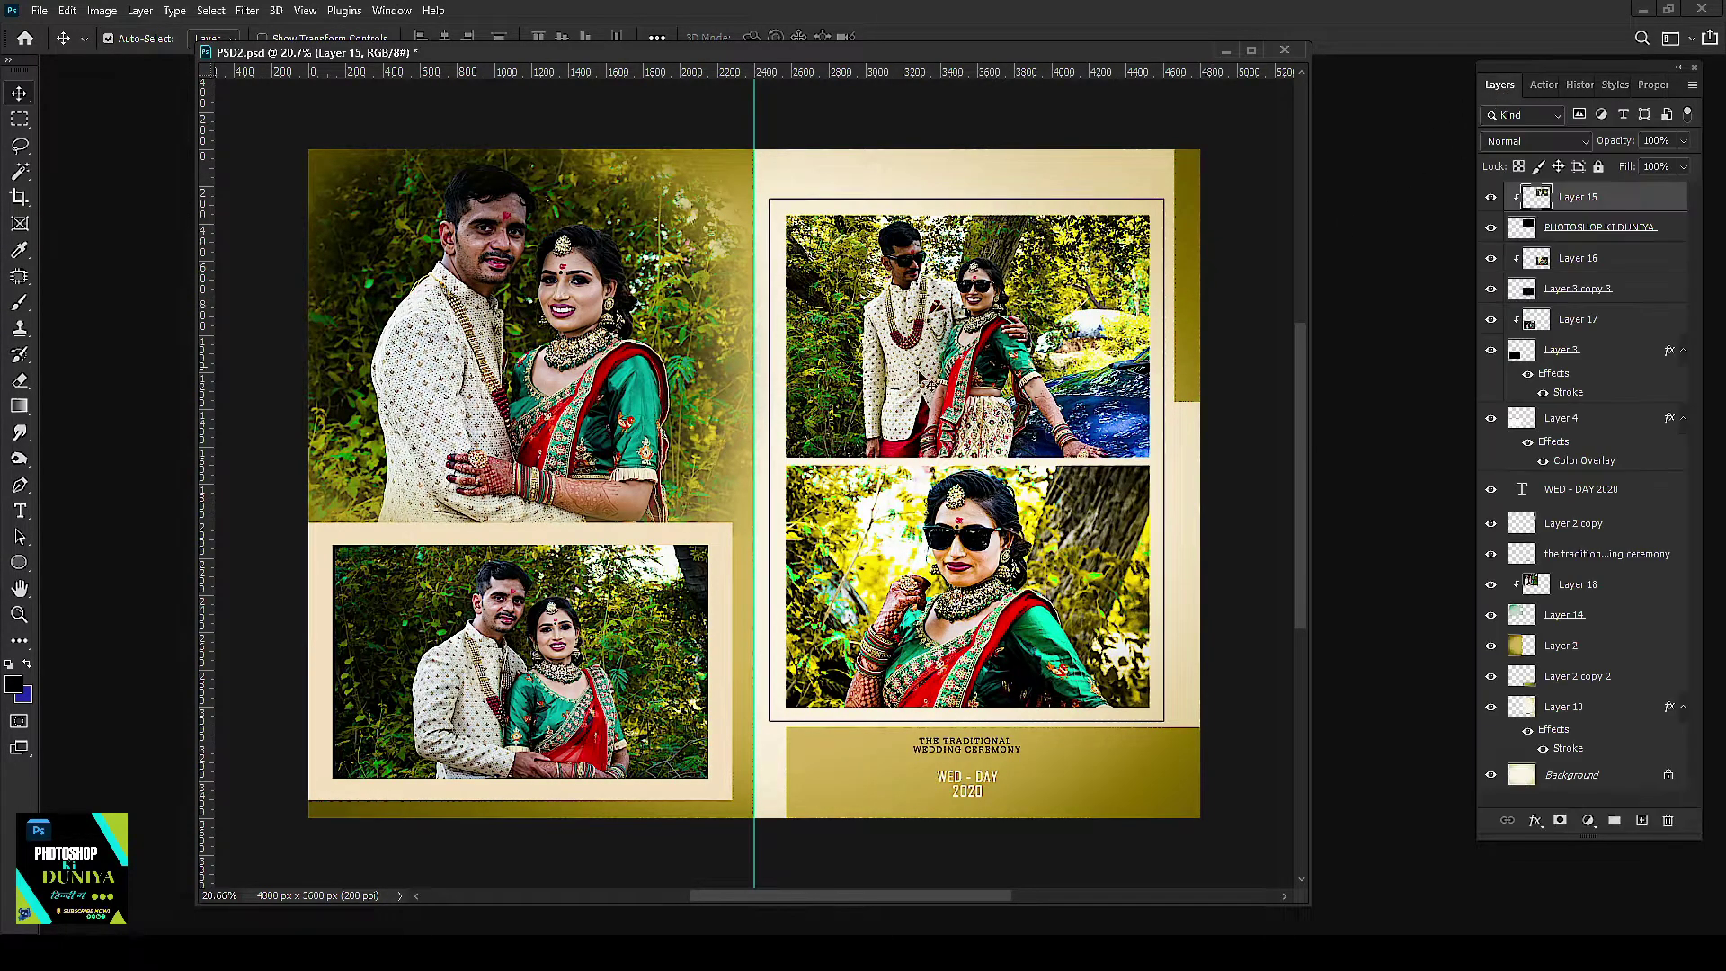
{"action": "left_click", "coordinate": [1539, 84]}
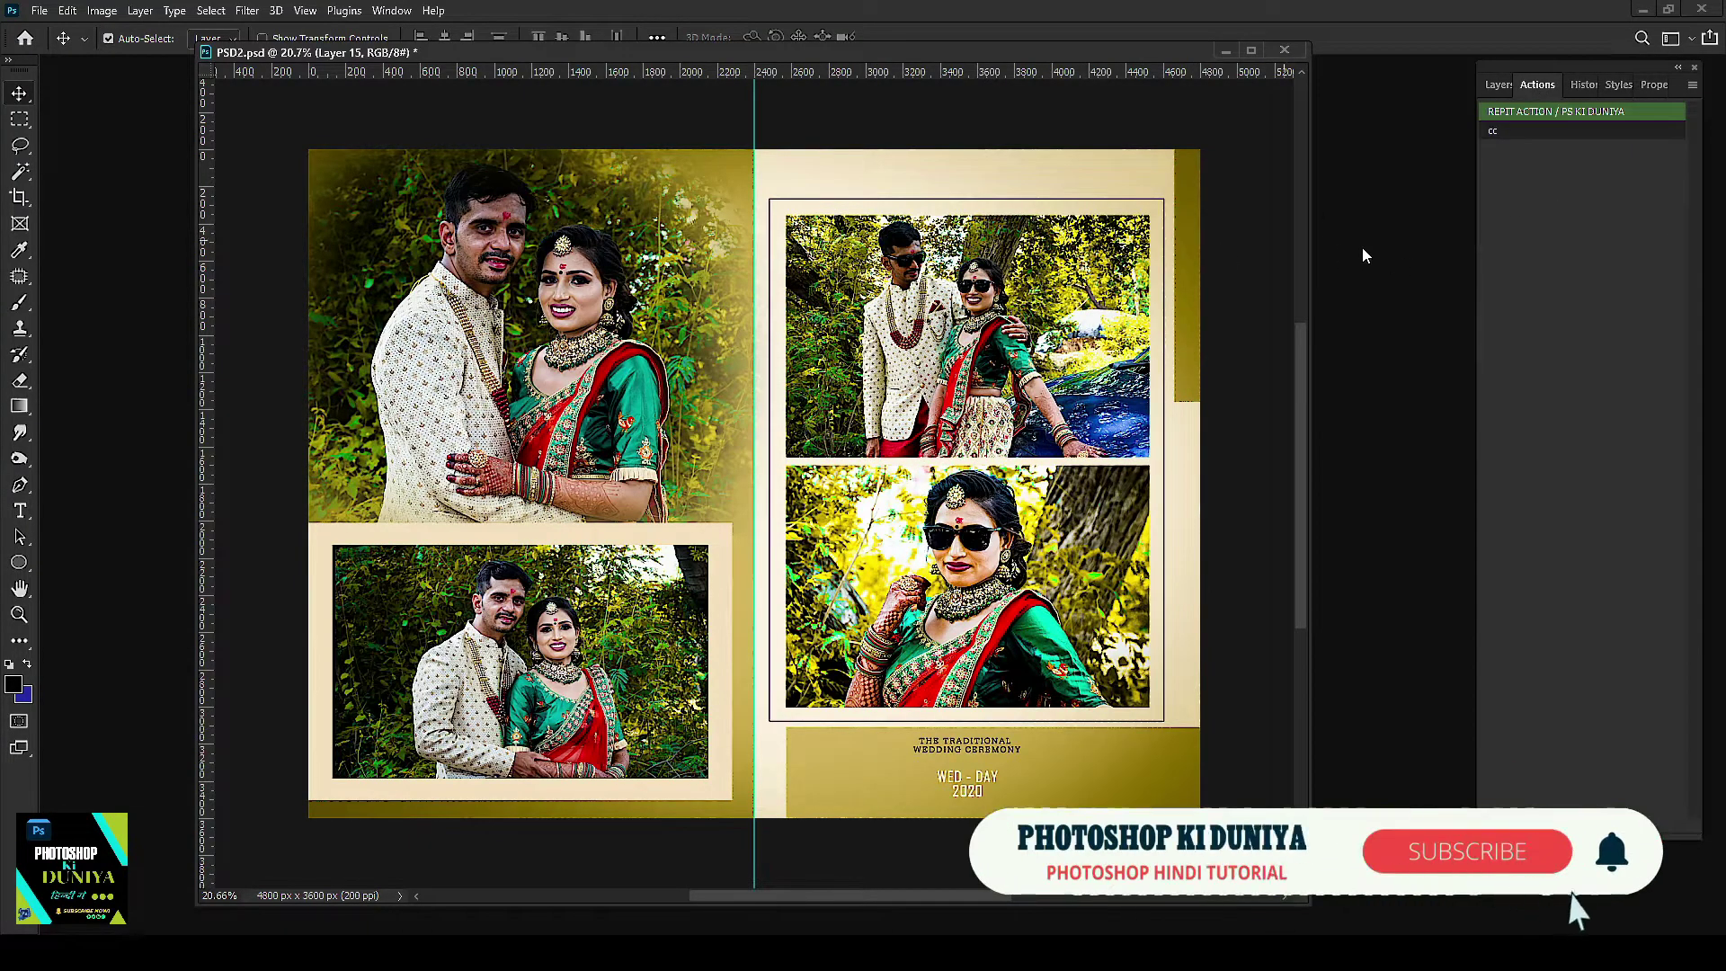
{"action": "left_click", "coordinate": [1693, 86]}
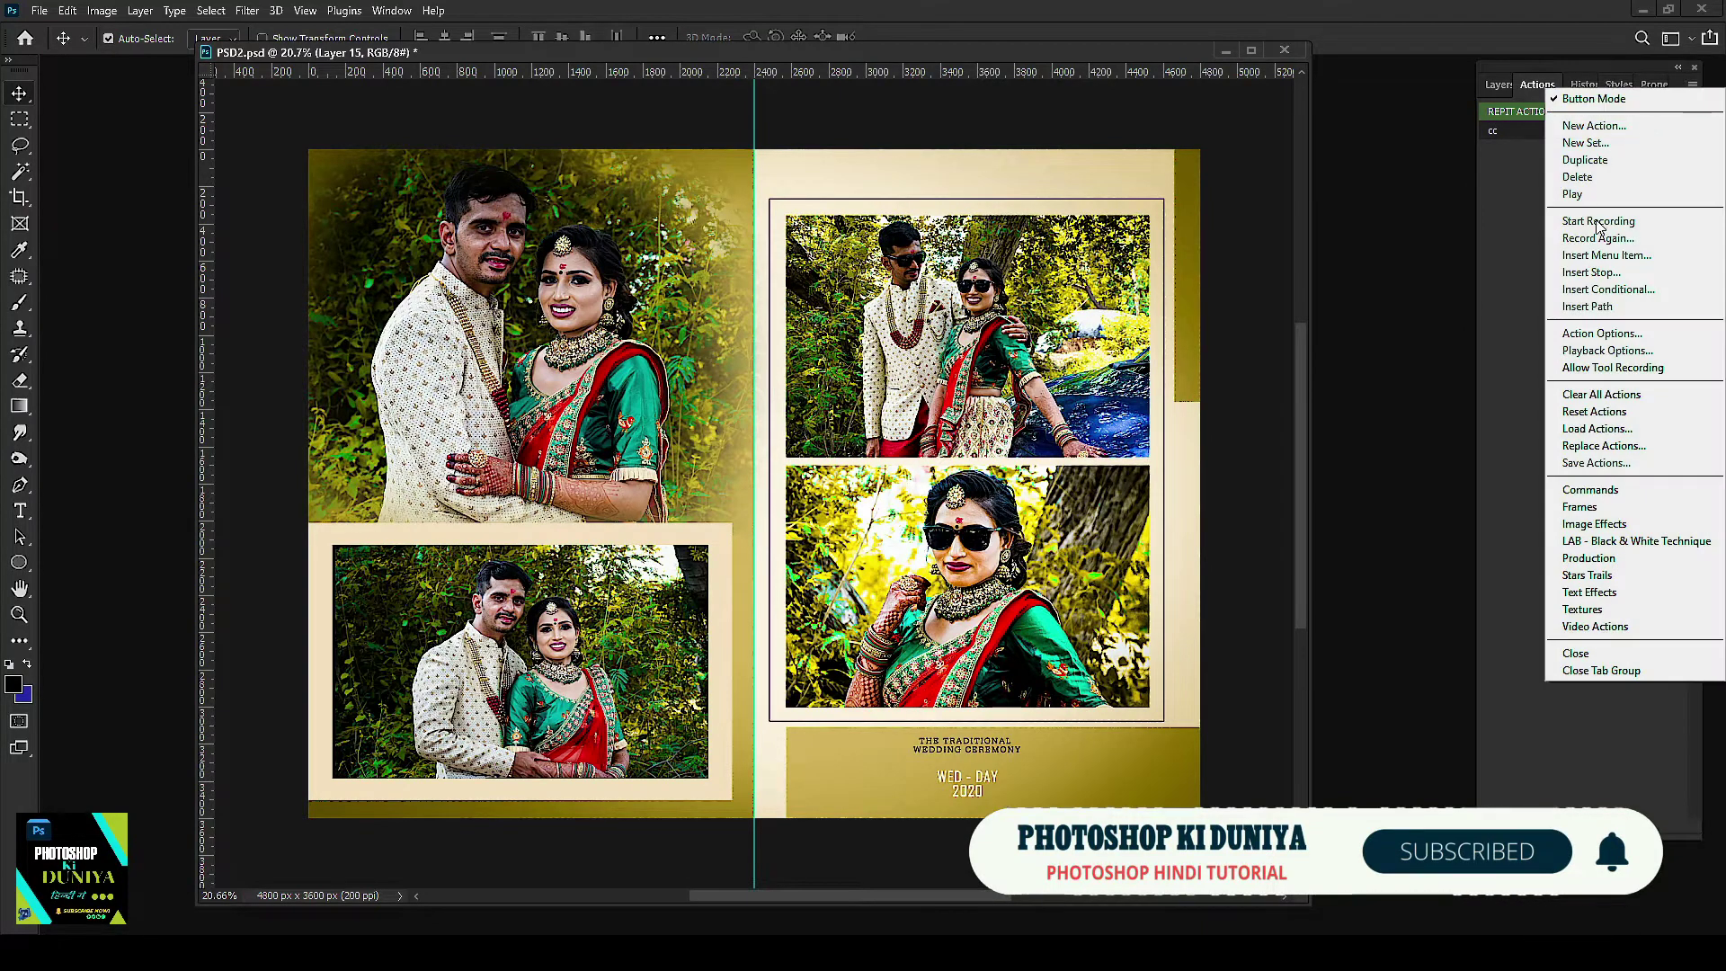
{"action": "left_click", "coordinate": [1497, 87]}
{"action": "left_click", "coordinate": [1496, 87]}
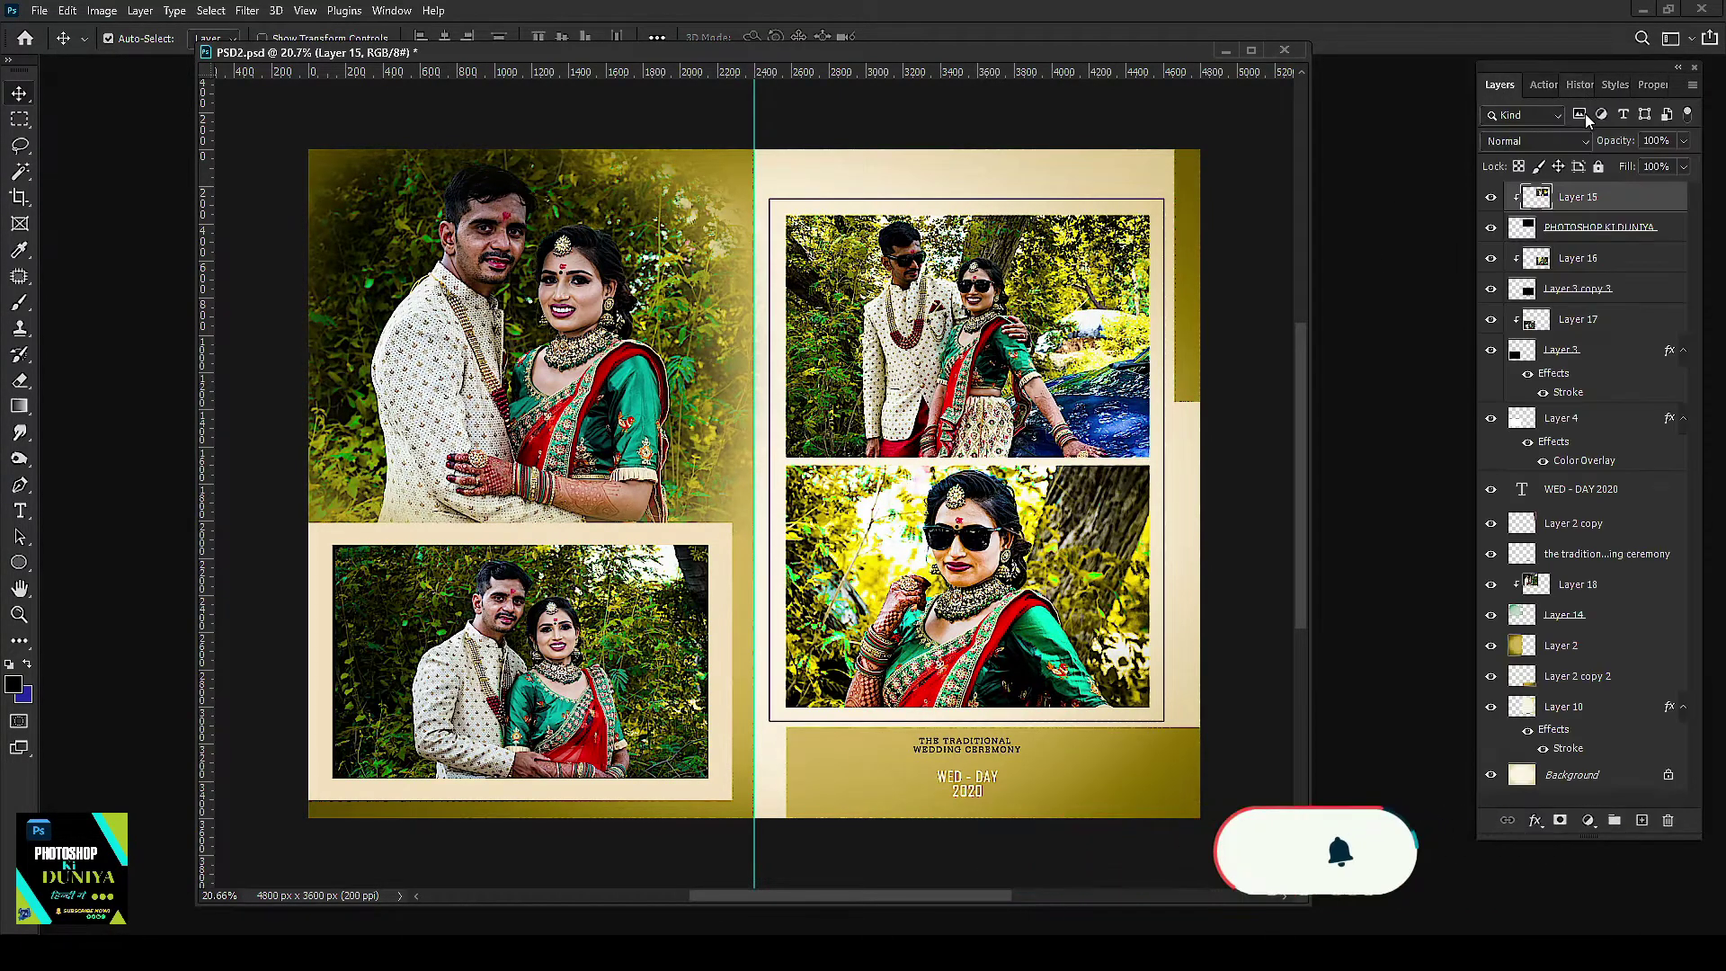
{"action": "left_click", "coordinate": [1539, 86]}
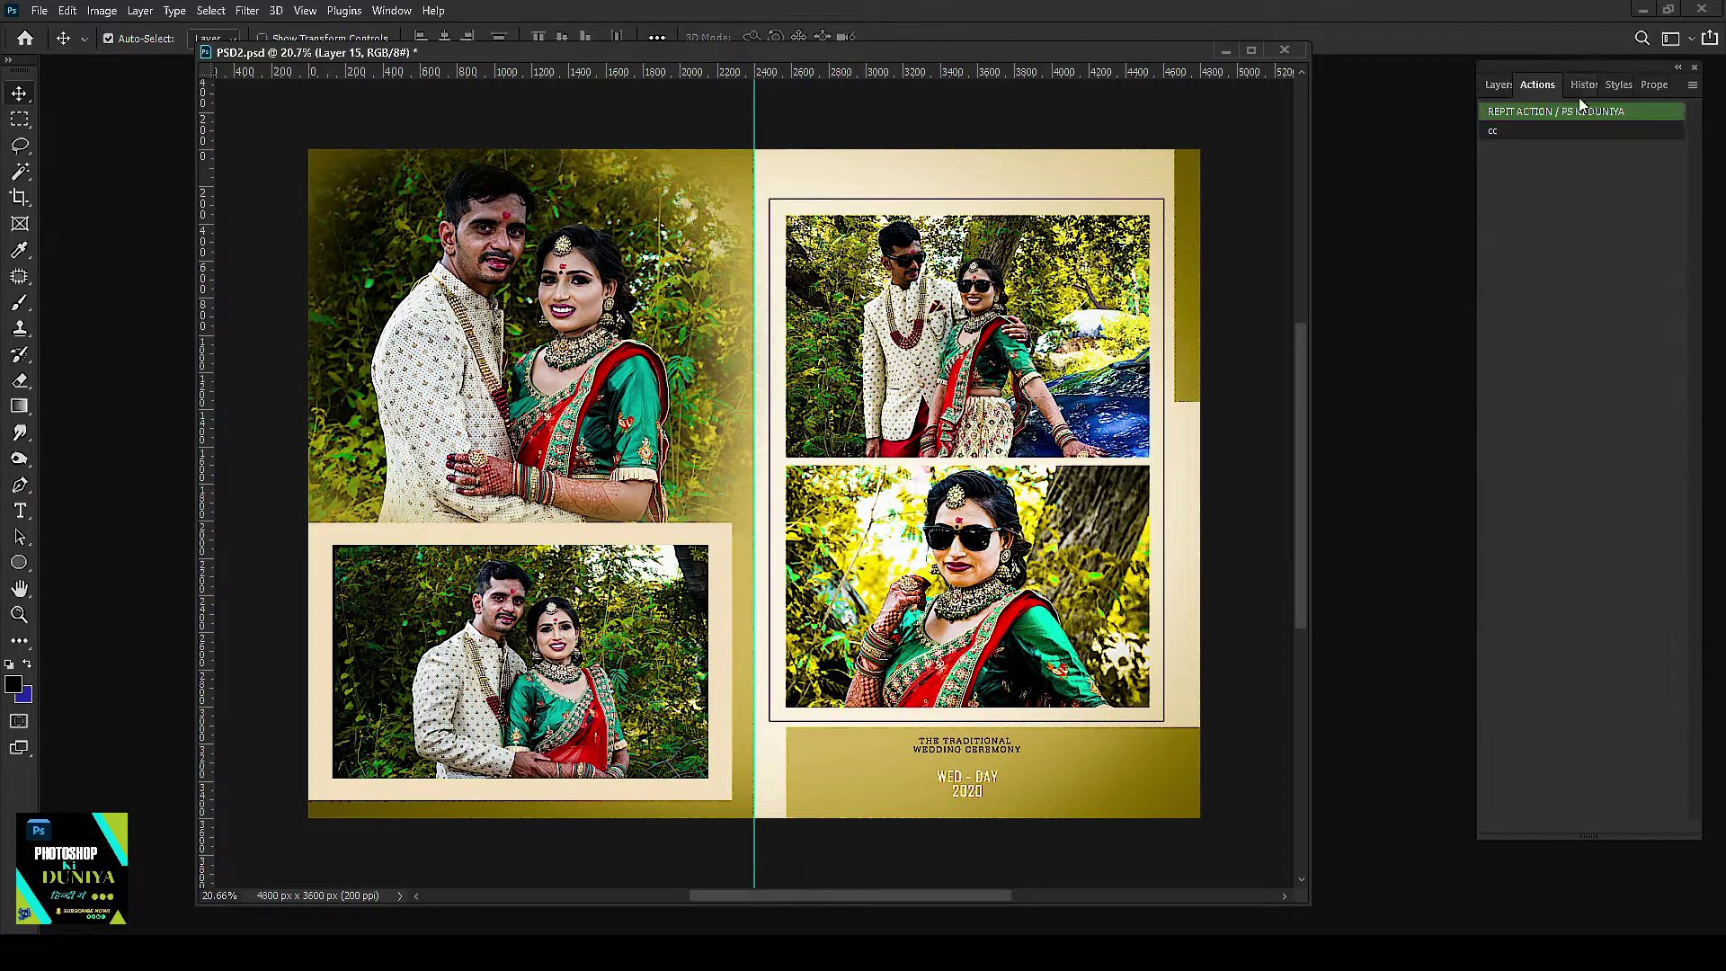
{"action": "left_click", "coordinate": [1692, 86]}
{"action": "key", "text": "Escape"}
{"action": "left_click", "coordinate": [1691, 86]}
{"action": "left_click", "coordinate": [1583, 113]}
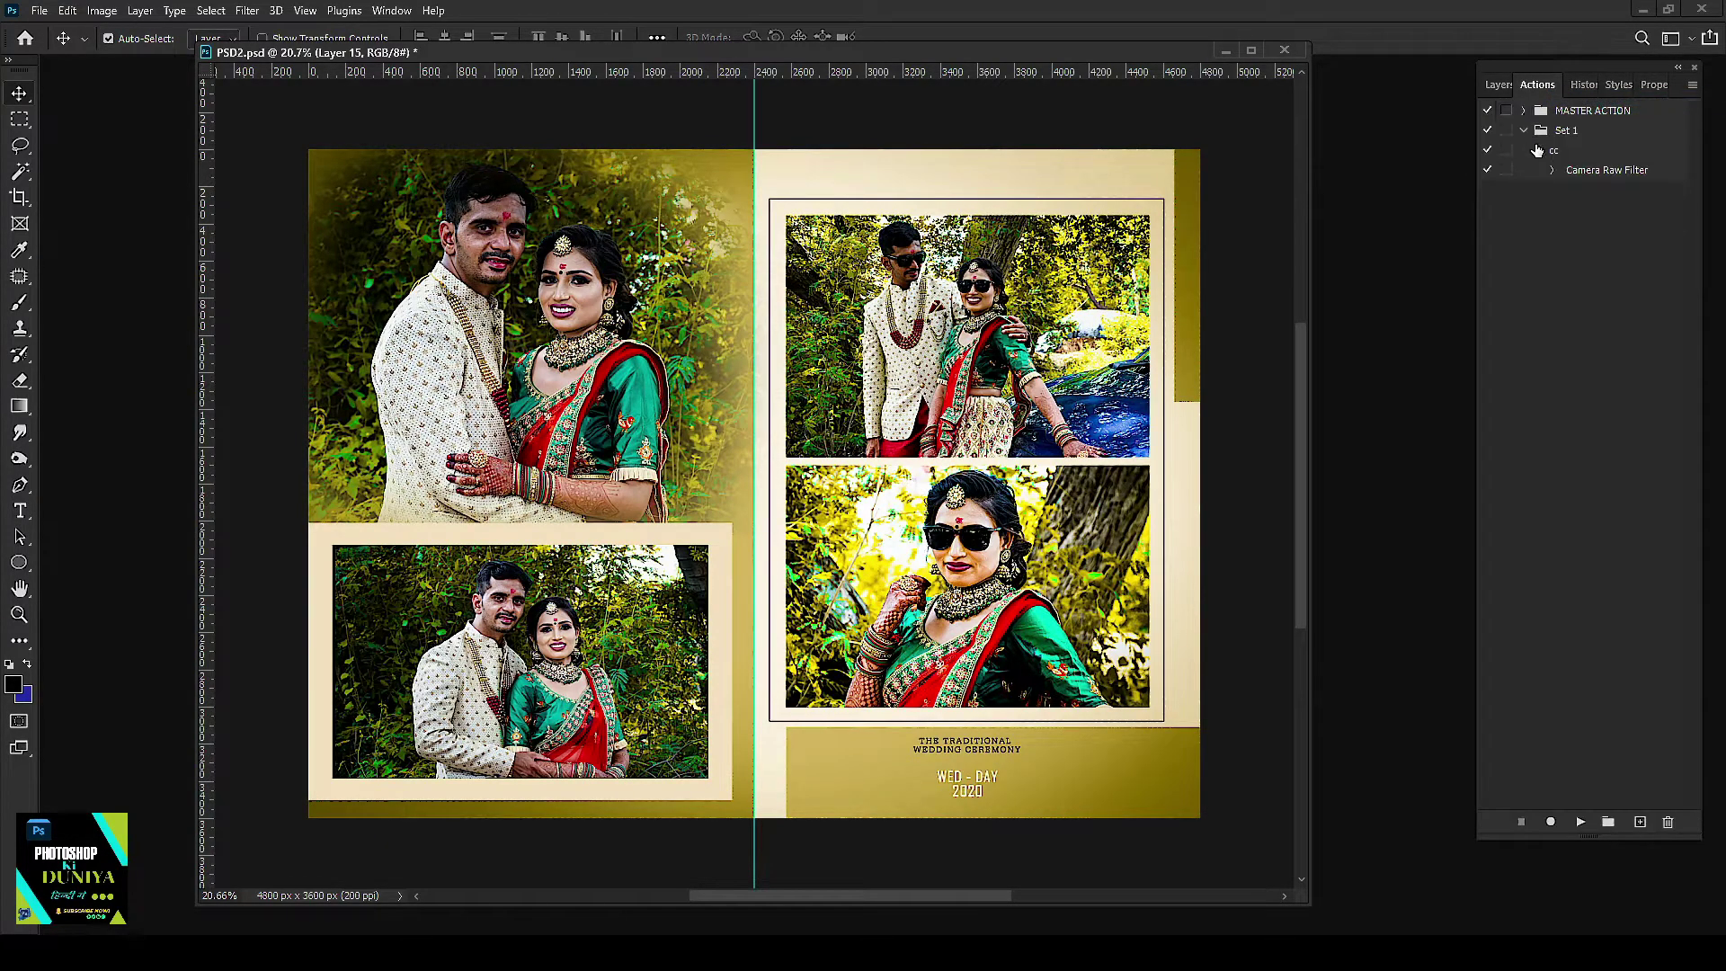
Step: Collapse Set 1, check the layers under the top-right photo, and start a new action
{"action": "left_click", "coordinate": [1524, 130]}
{"action": "left_click", "coordinate": [1498, 87]}
{"action": "right_click", "coordinate": [1068, 334]}
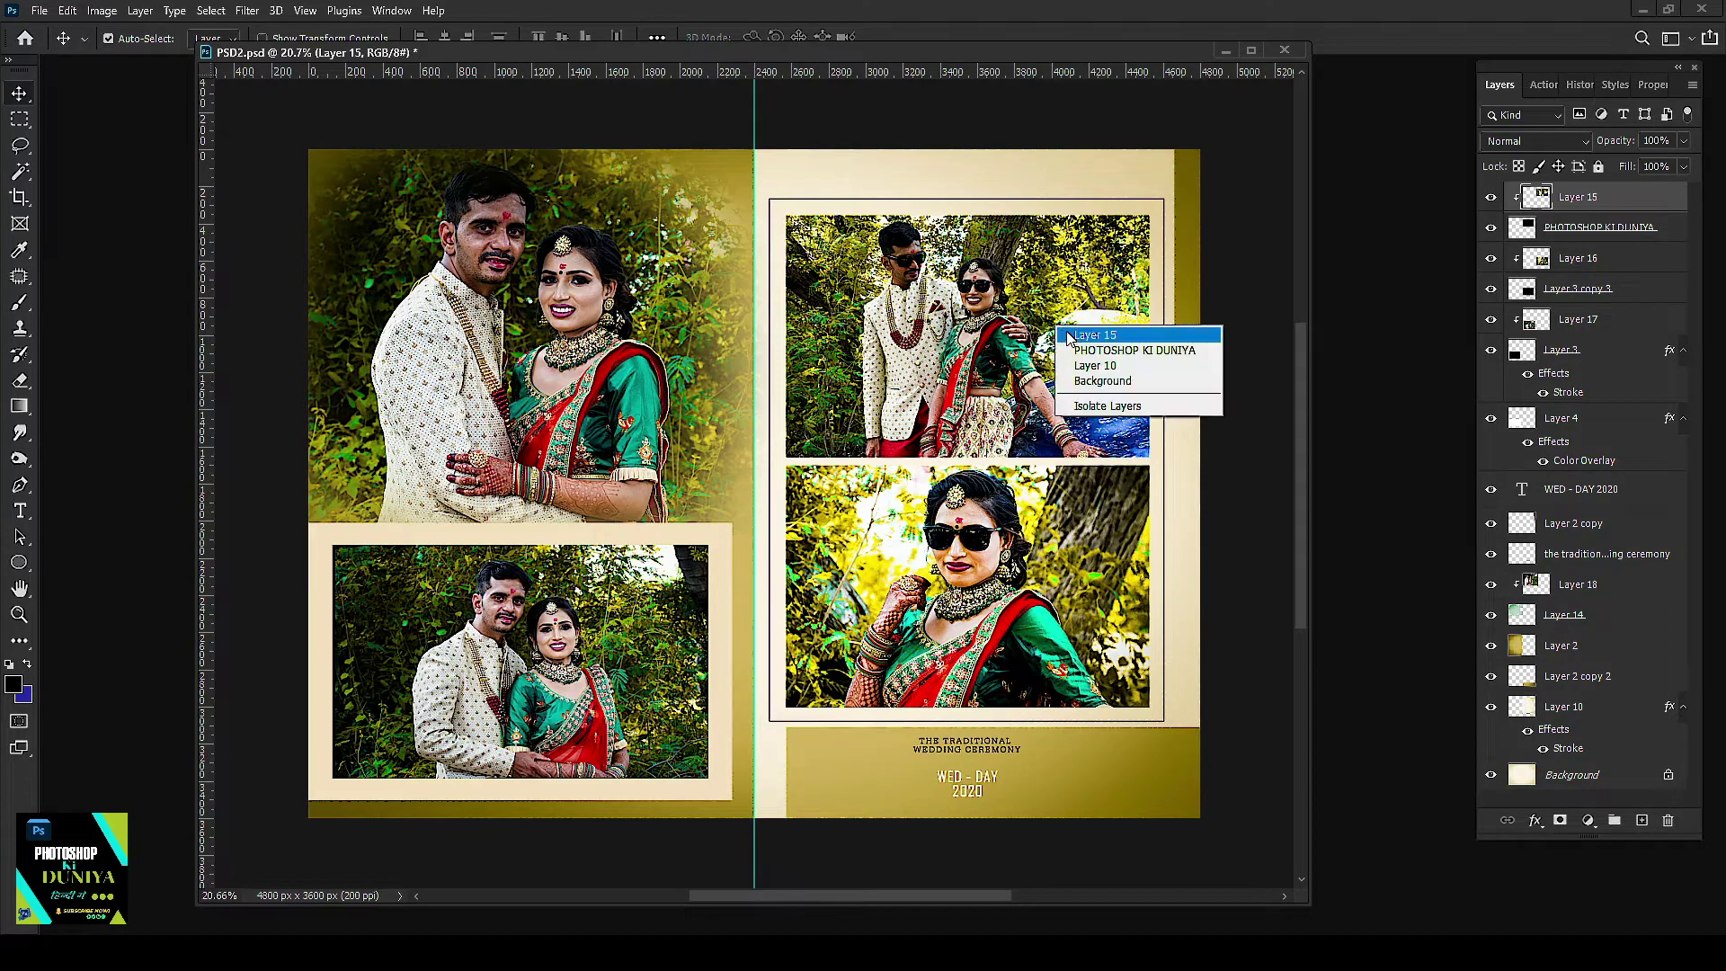
{"action": "left_click", "coordinate": [1095, 335]}
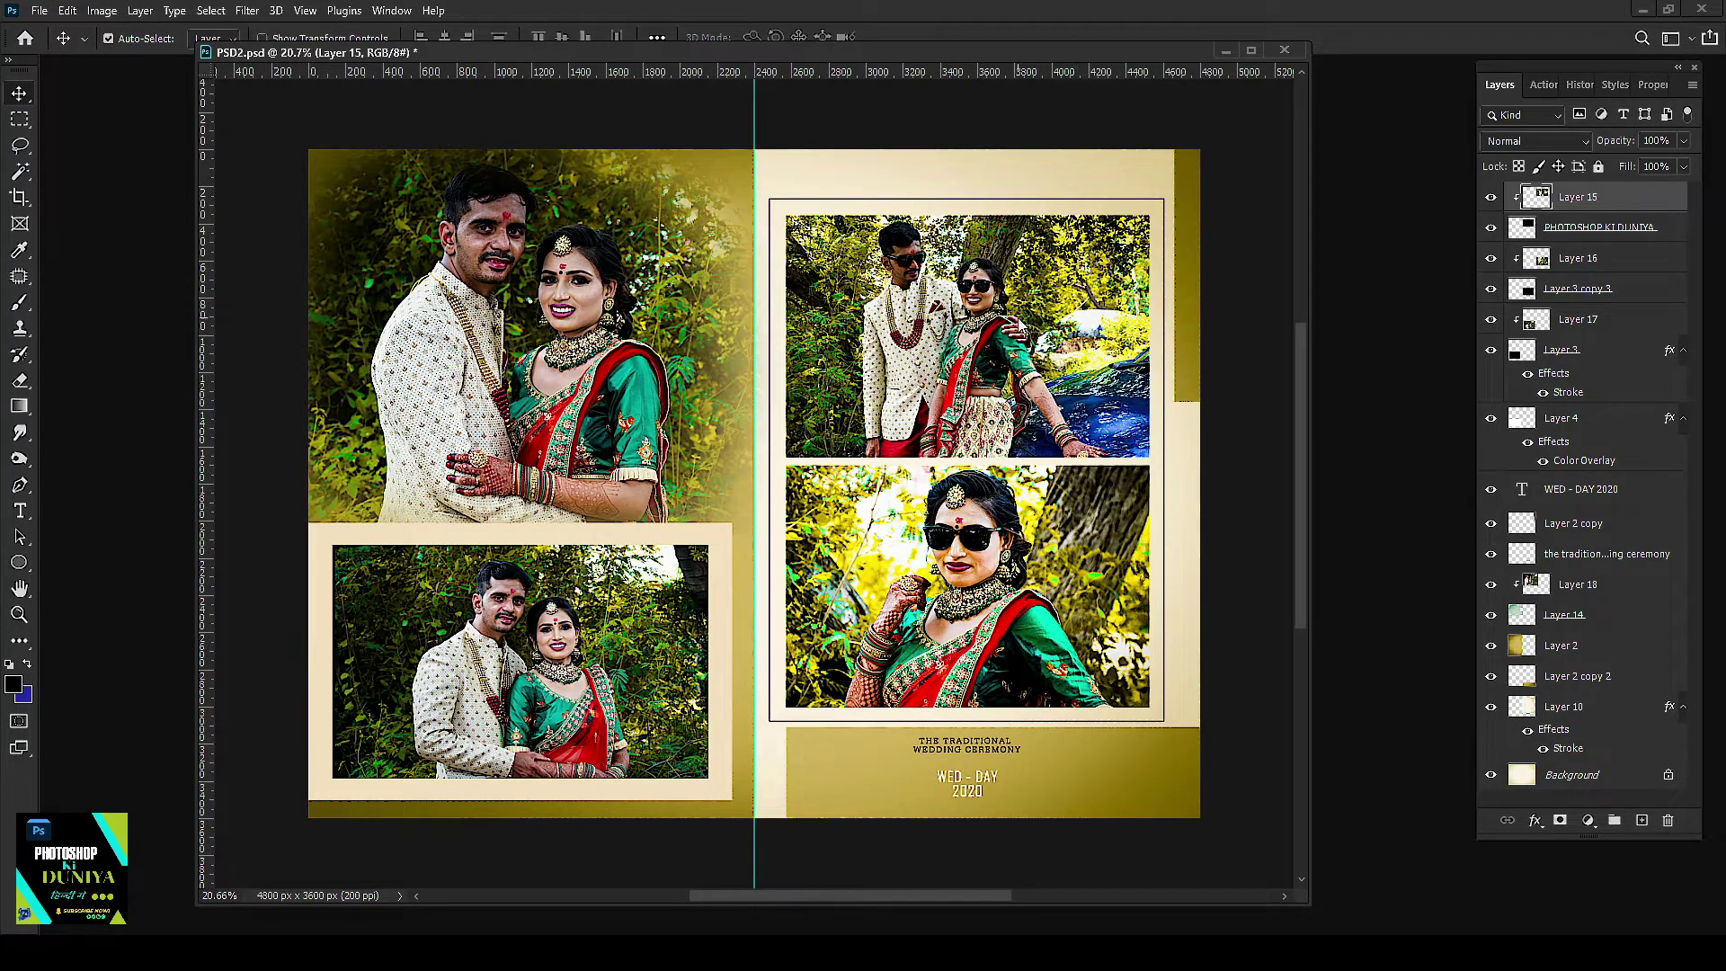
{"action": "left_click", "coordinate": [1538, 85]}
{"action": "left_click", "coordinate": [1642, 822]}
{"action": "type", "text": "sel cc"}
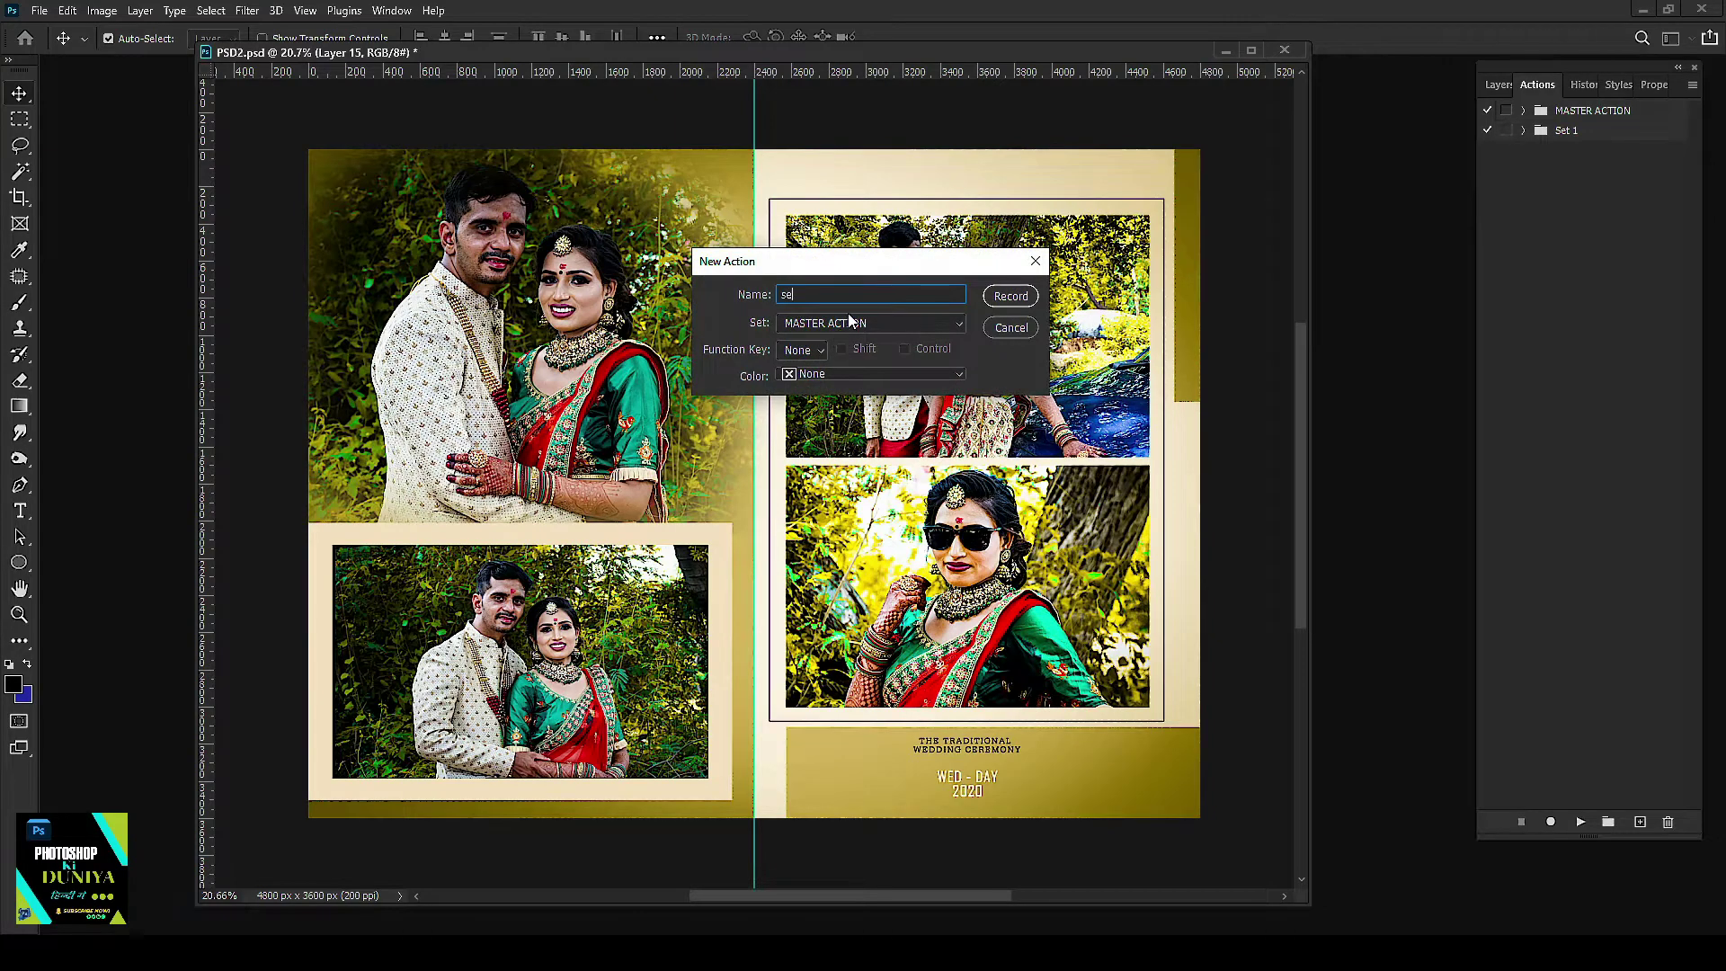
Step: Create the sel cc action in MASTER ACTION and begin recording it
{"action": "left_click", "coordinate": [1009, 300]}
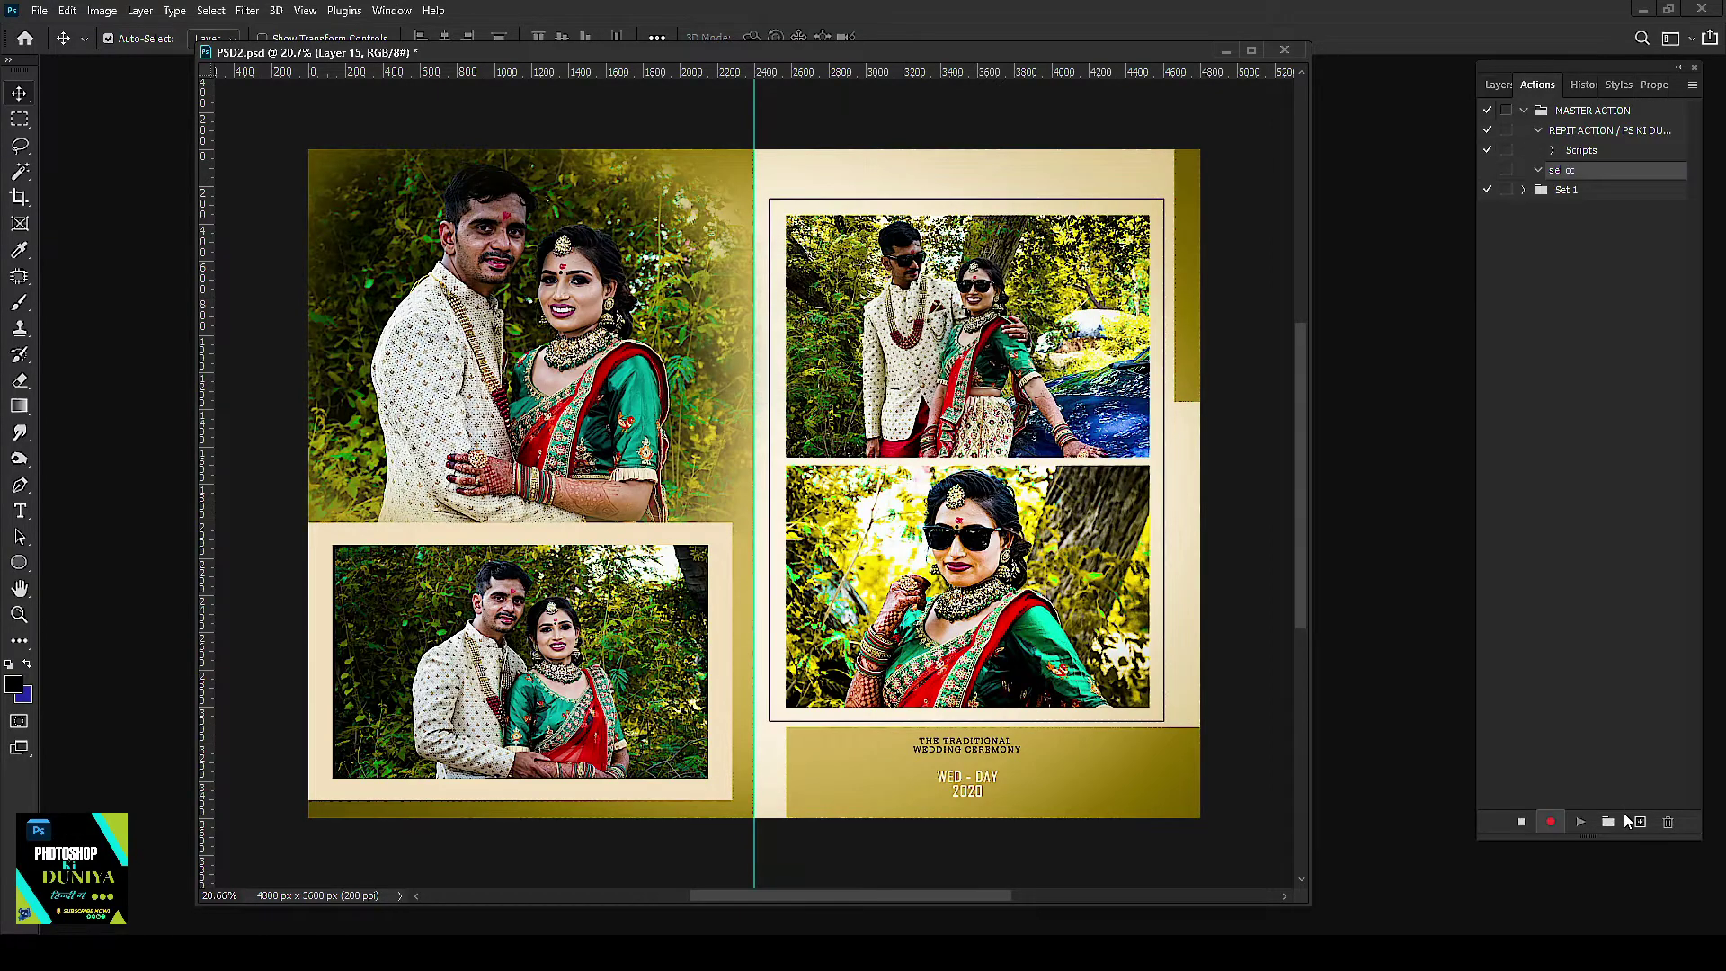
{"action": "left_click", "coordinate": [1521, 822]}
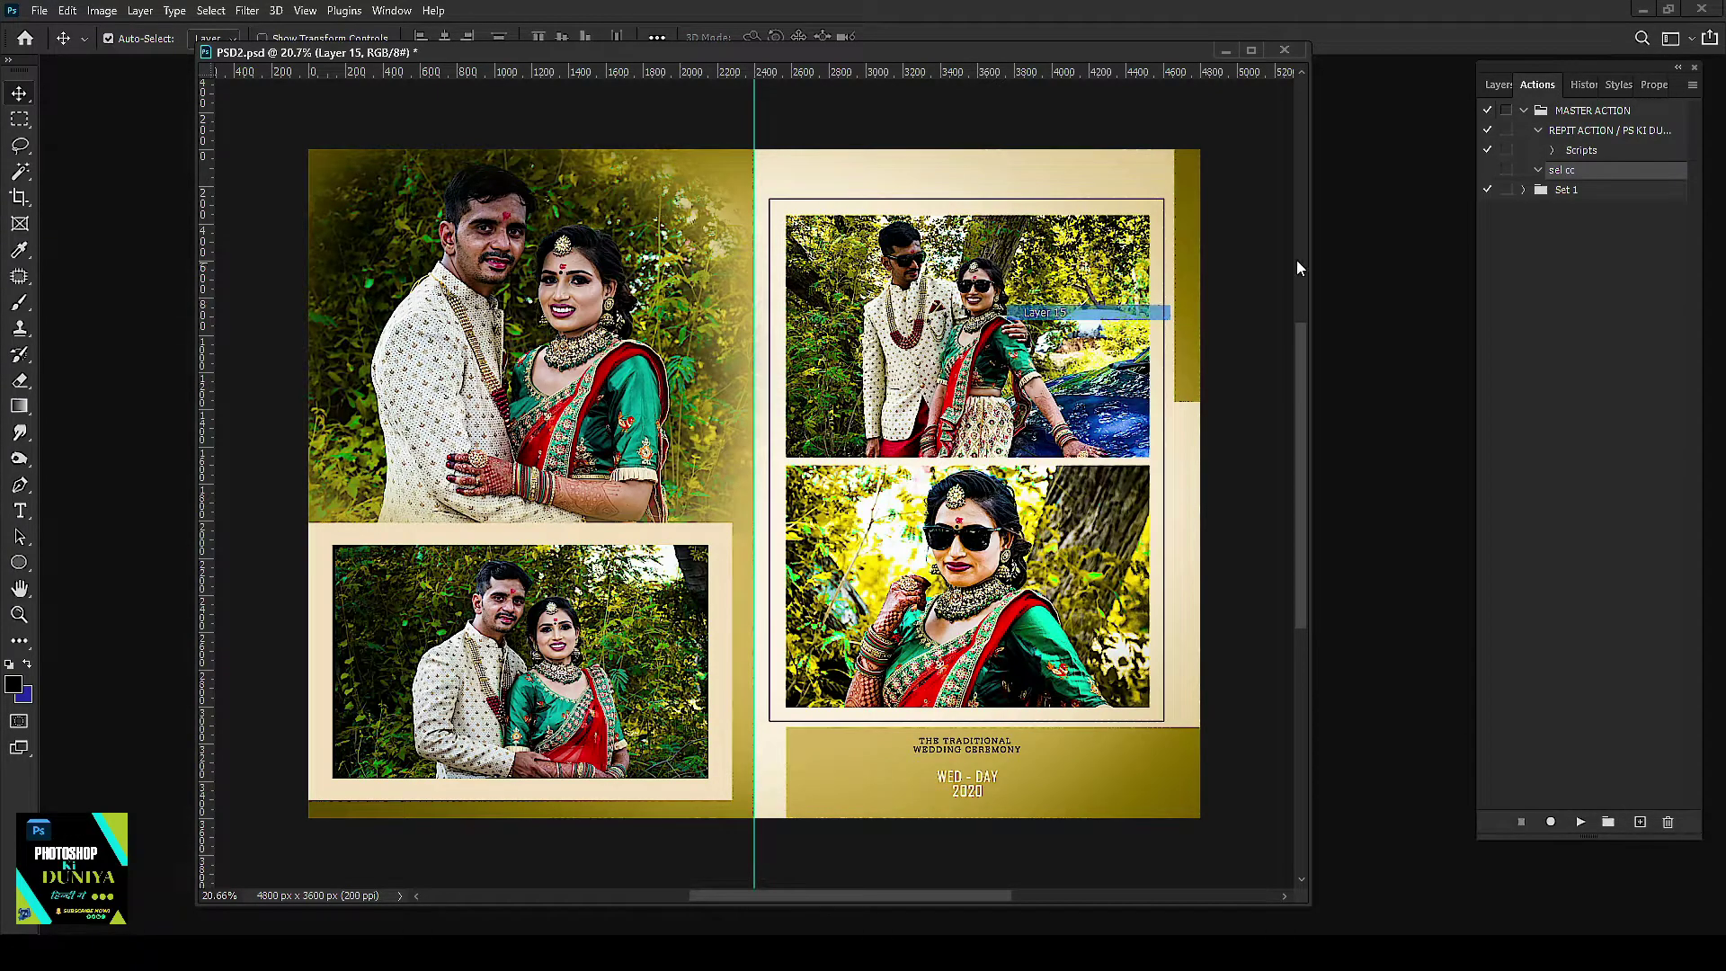
{"action": "left_click", "coordinate": [1498, 84]}
{"action": "left_click", "coordinate": [942, 366]}
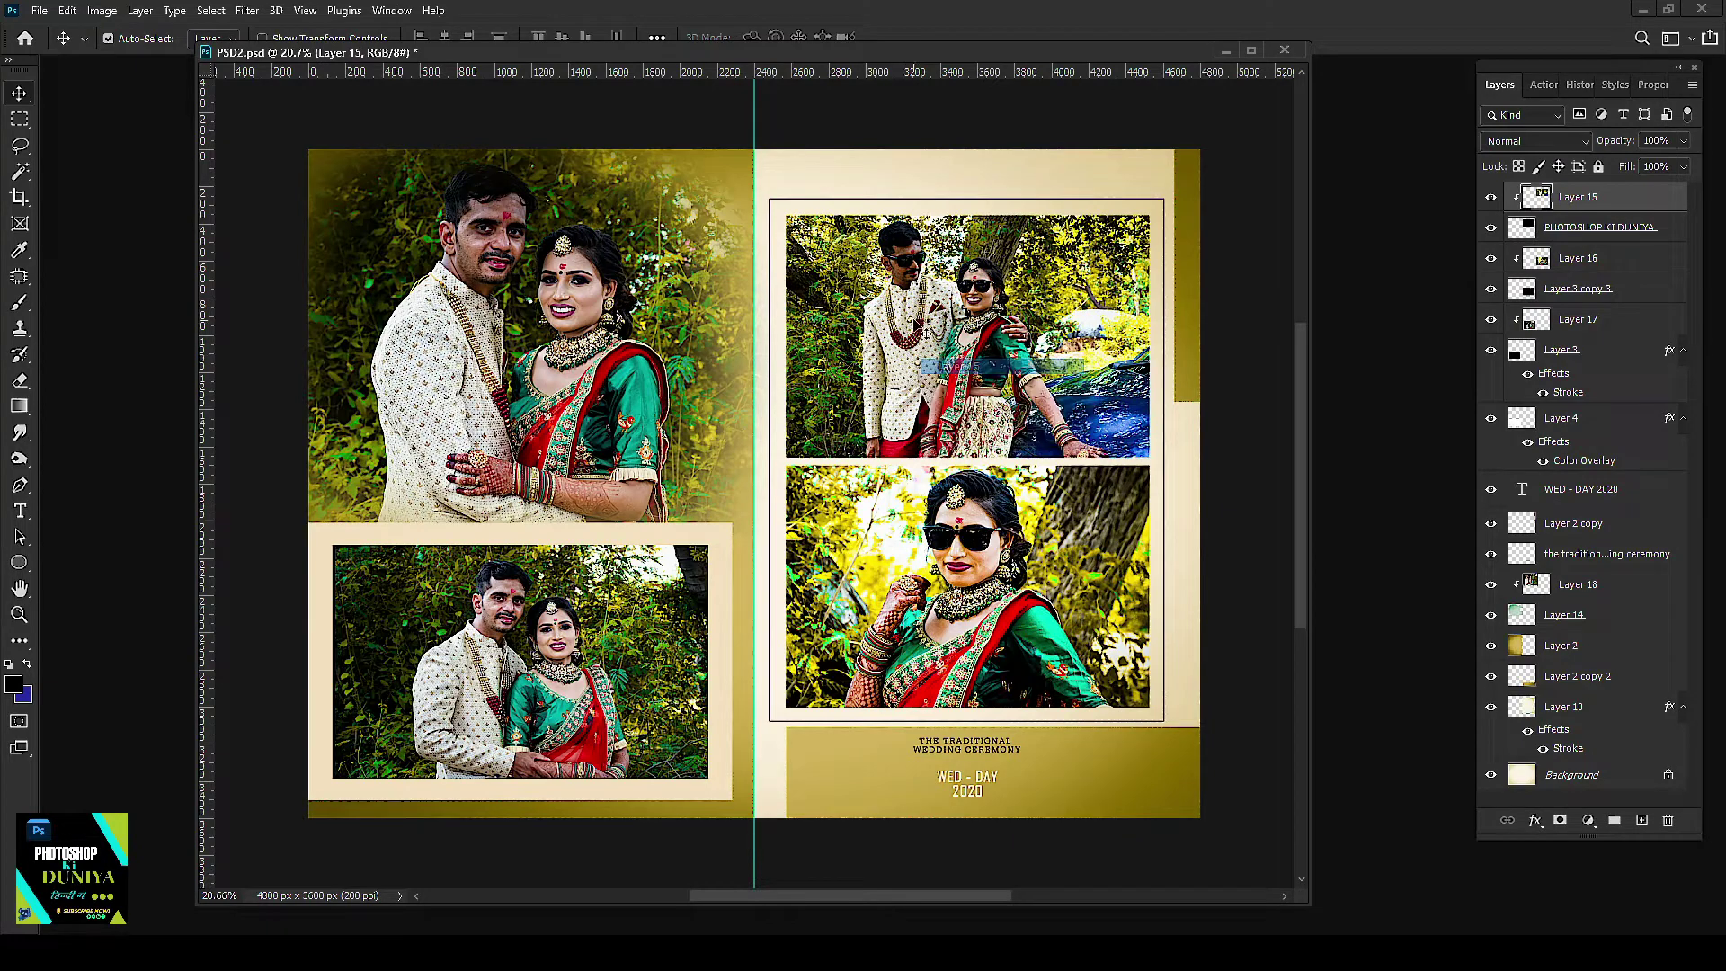
{"action": "left_click", "coordinate": [1543, 86]}
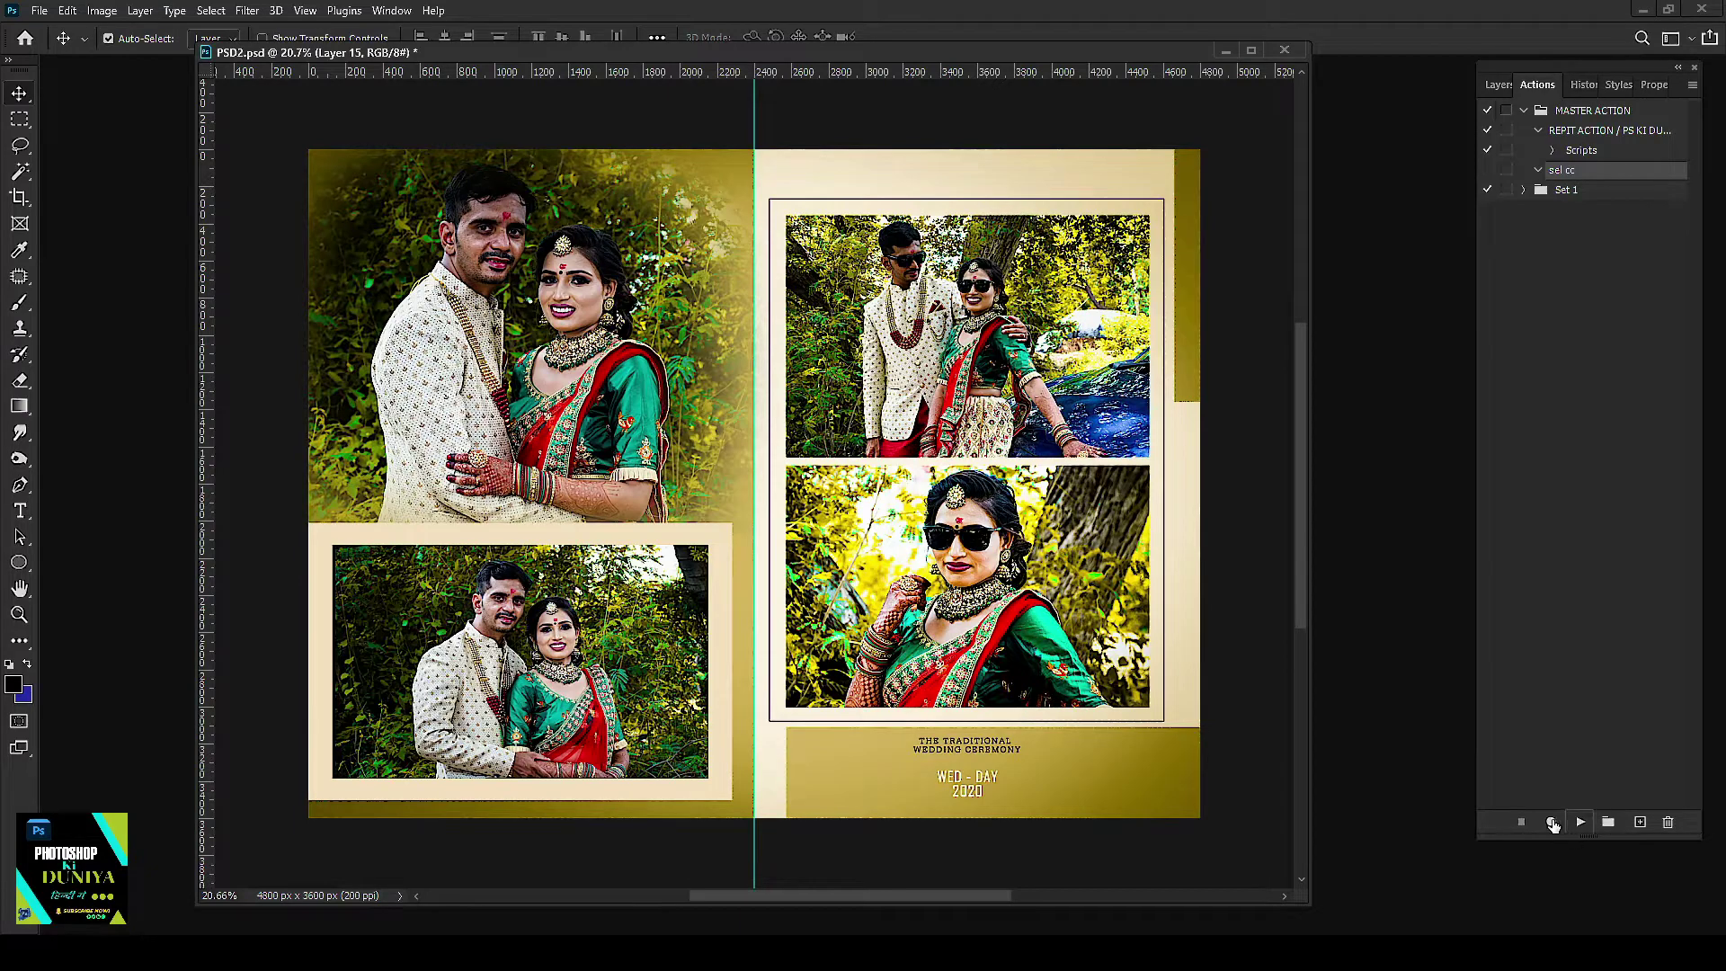
{"action": "left_click", "coordinate": [1551, 822]}
Step: Record Selective Color on Blacks: Cyan -22, Magenta +18, Yellow +32, Black -2
{"action": "key", "text": "ctrl+alt+shift+s"}
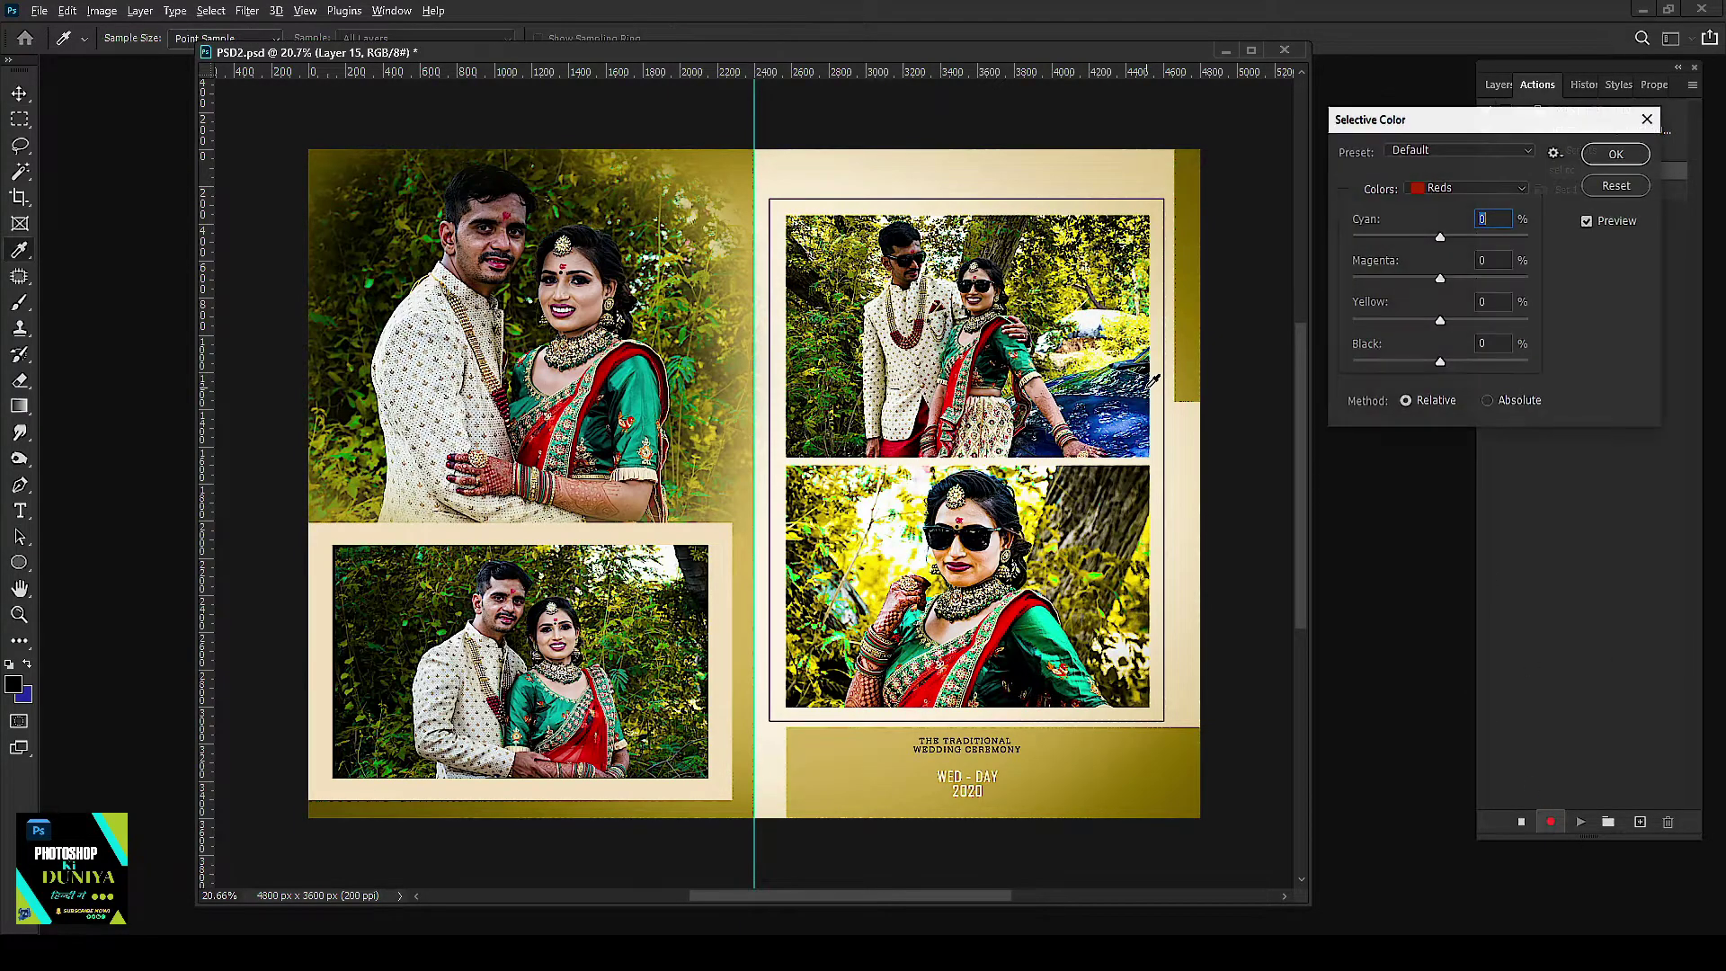
{"action": "left_click", "coordinate": [1469, 187]}
{"action": "left_click", "coordinate": [1440, 342]}
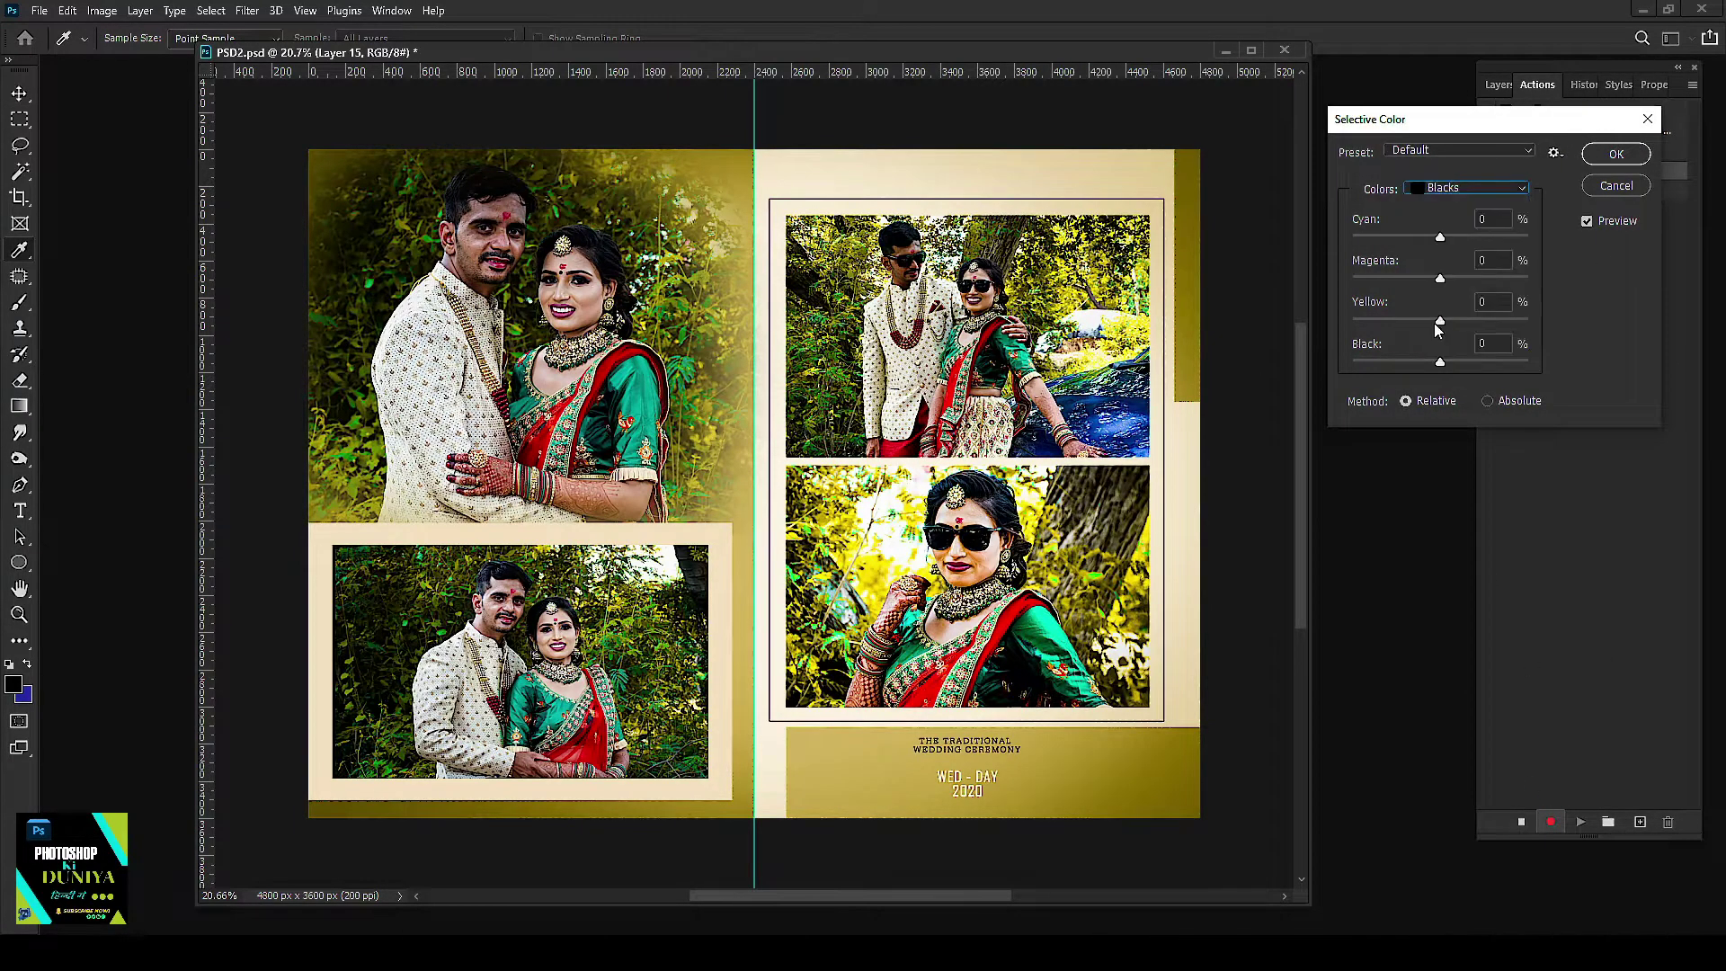
{"action": "left_click_drag", "start_coordinate": [1440, 236], "coordinate": [1421, 236]}
{"action": "mouse_move", "coordinate": [1442, 321]}
{"action": "left_mouse_down"}
{"action": "mouse_move", "coordinate": [1468, 321]}
{"action": "mouse_move", "coordinate": [1454, 279]}
{"action": "left_mouse_up"}
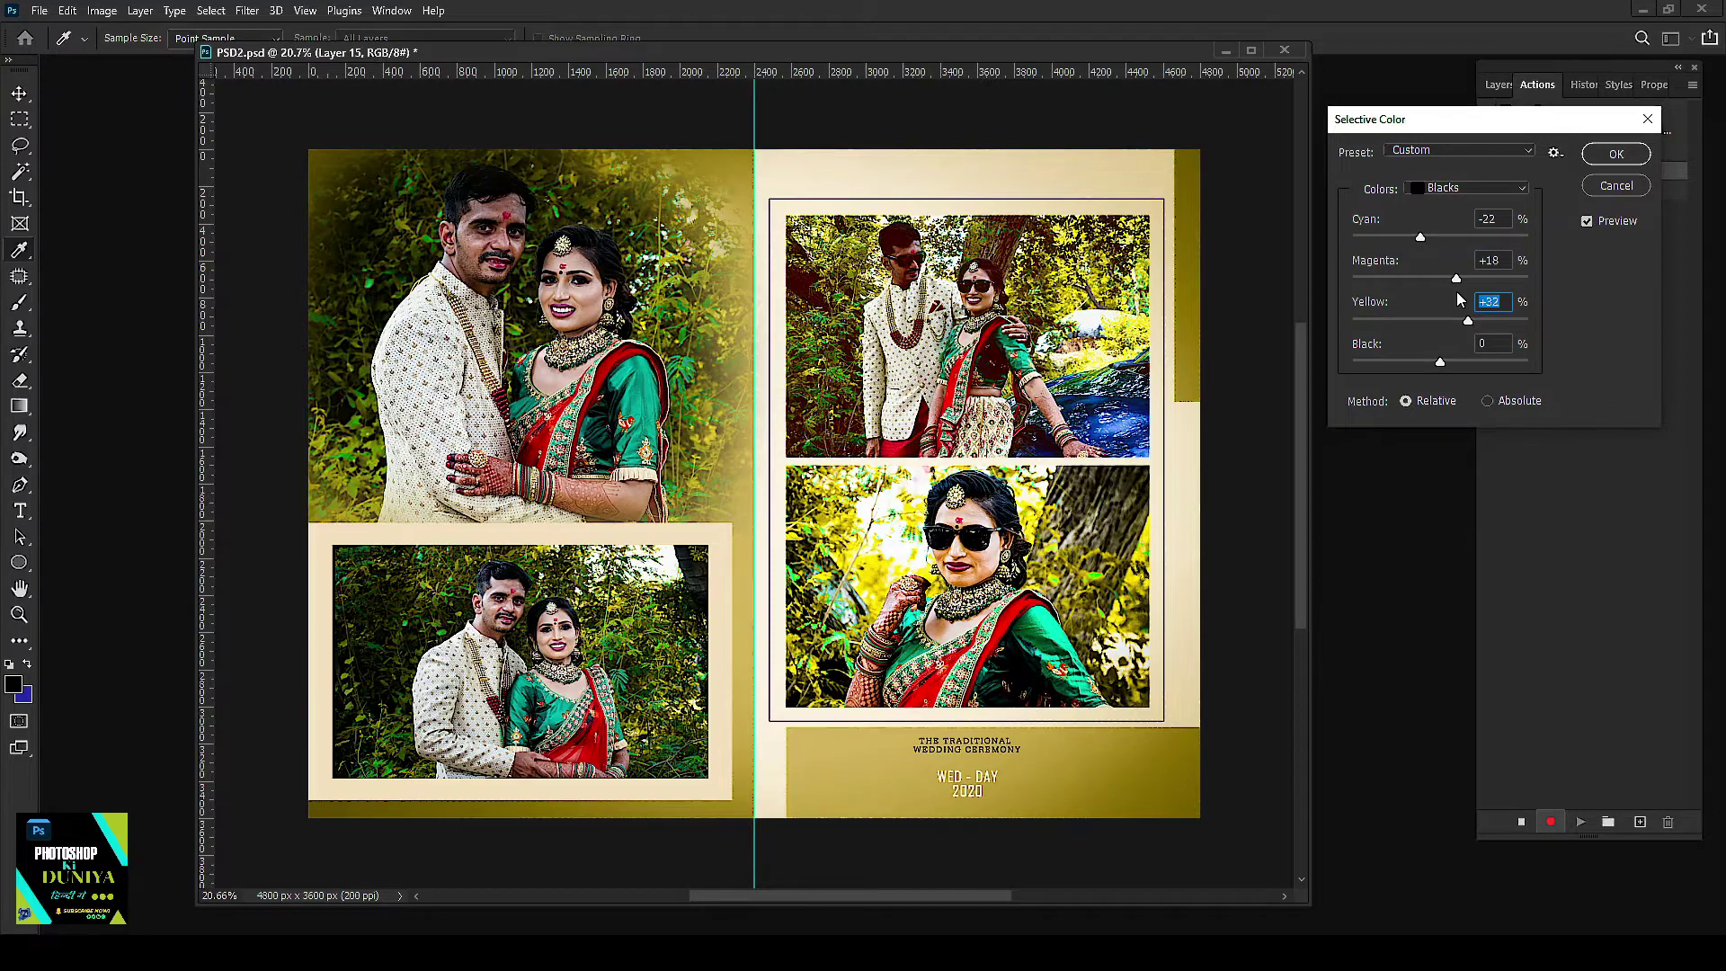
{"action": "left_click_drag", "start_coordinate": [1449, 364], "coordinate": [1439, 365]}
{"action": "key", "text": "Return"}
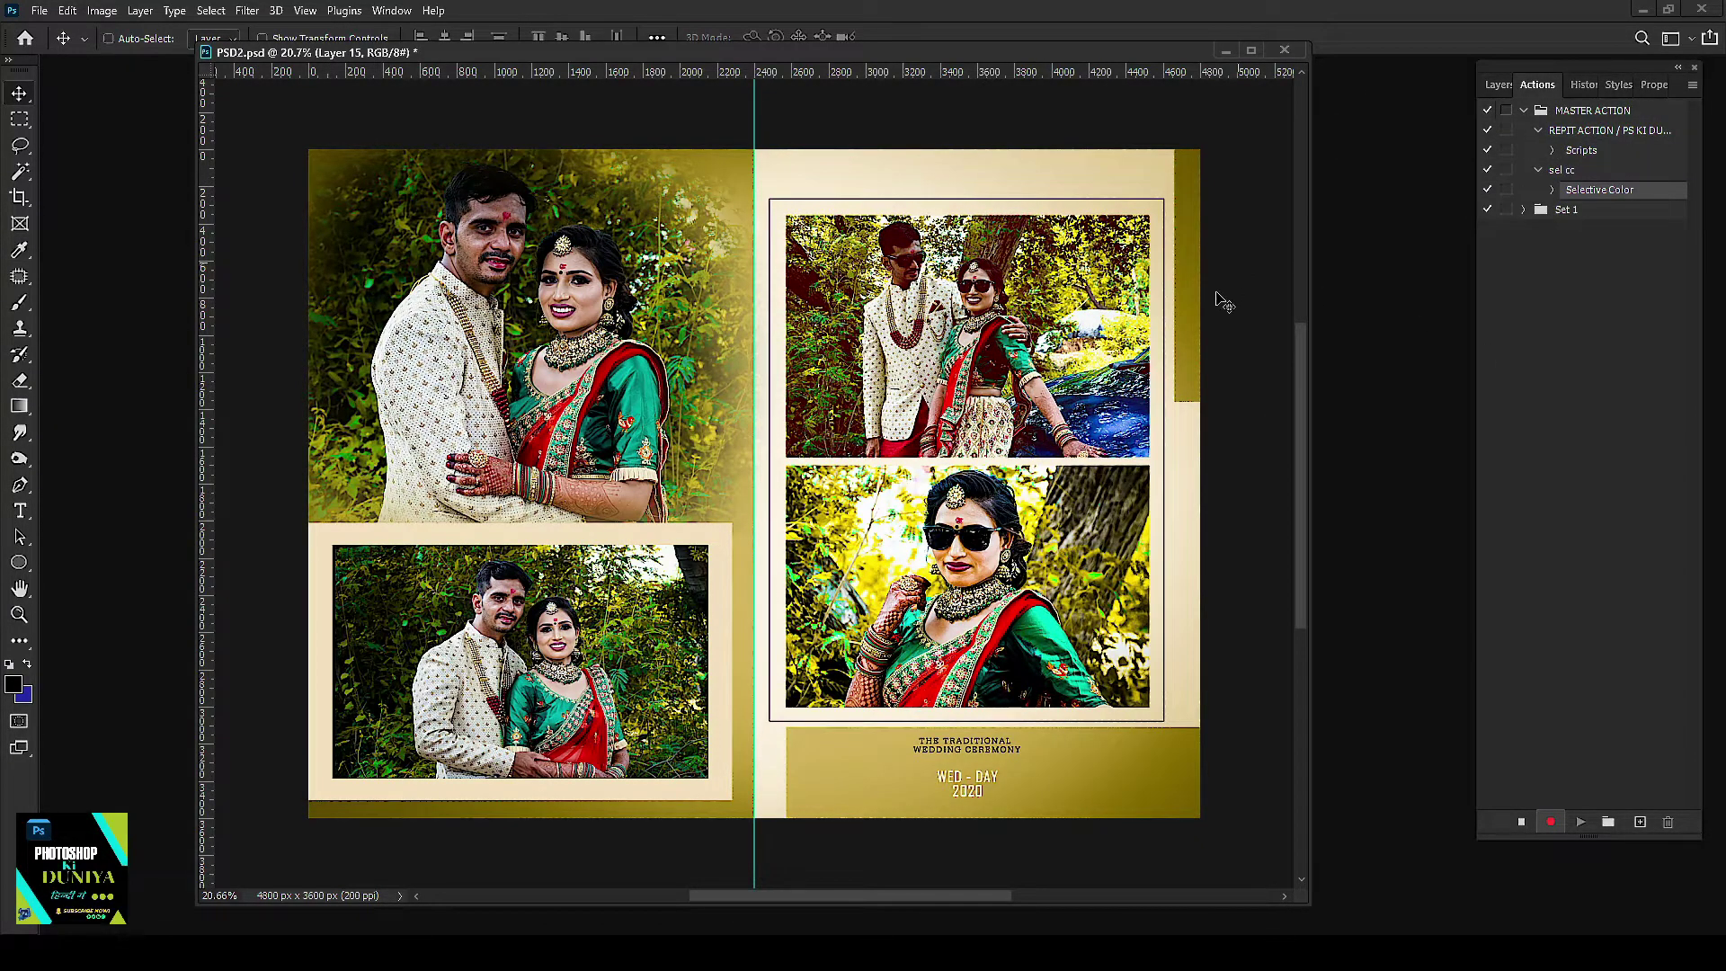
Step: Record a Curves adjustment lifting the midtones, then stop recording sel cc
{"action": "key", "text": "ctrl+m"}
{"action": "left_click_drag", "start_coordinate": [782, 250], "coordinate": [1440, 240]}
{"action": "left_click_drag", "start_coordinate": [1282, 413], "coordinate": [1261, 411]}
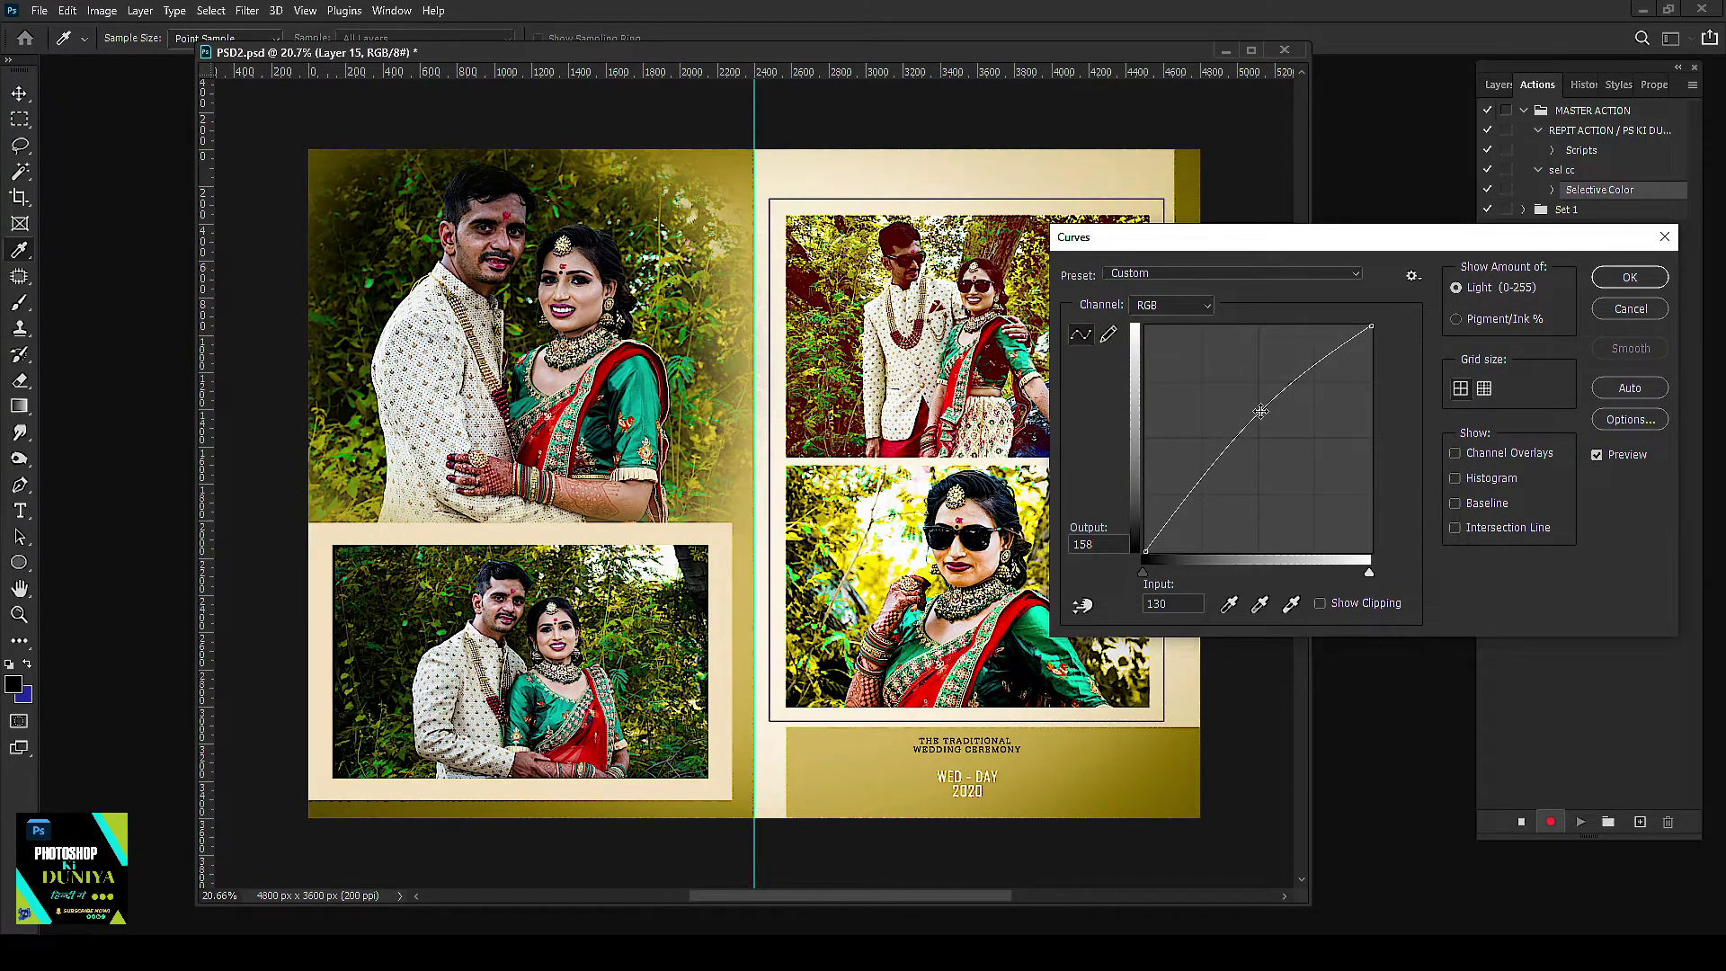
{"action": "key", "text": "Return"}
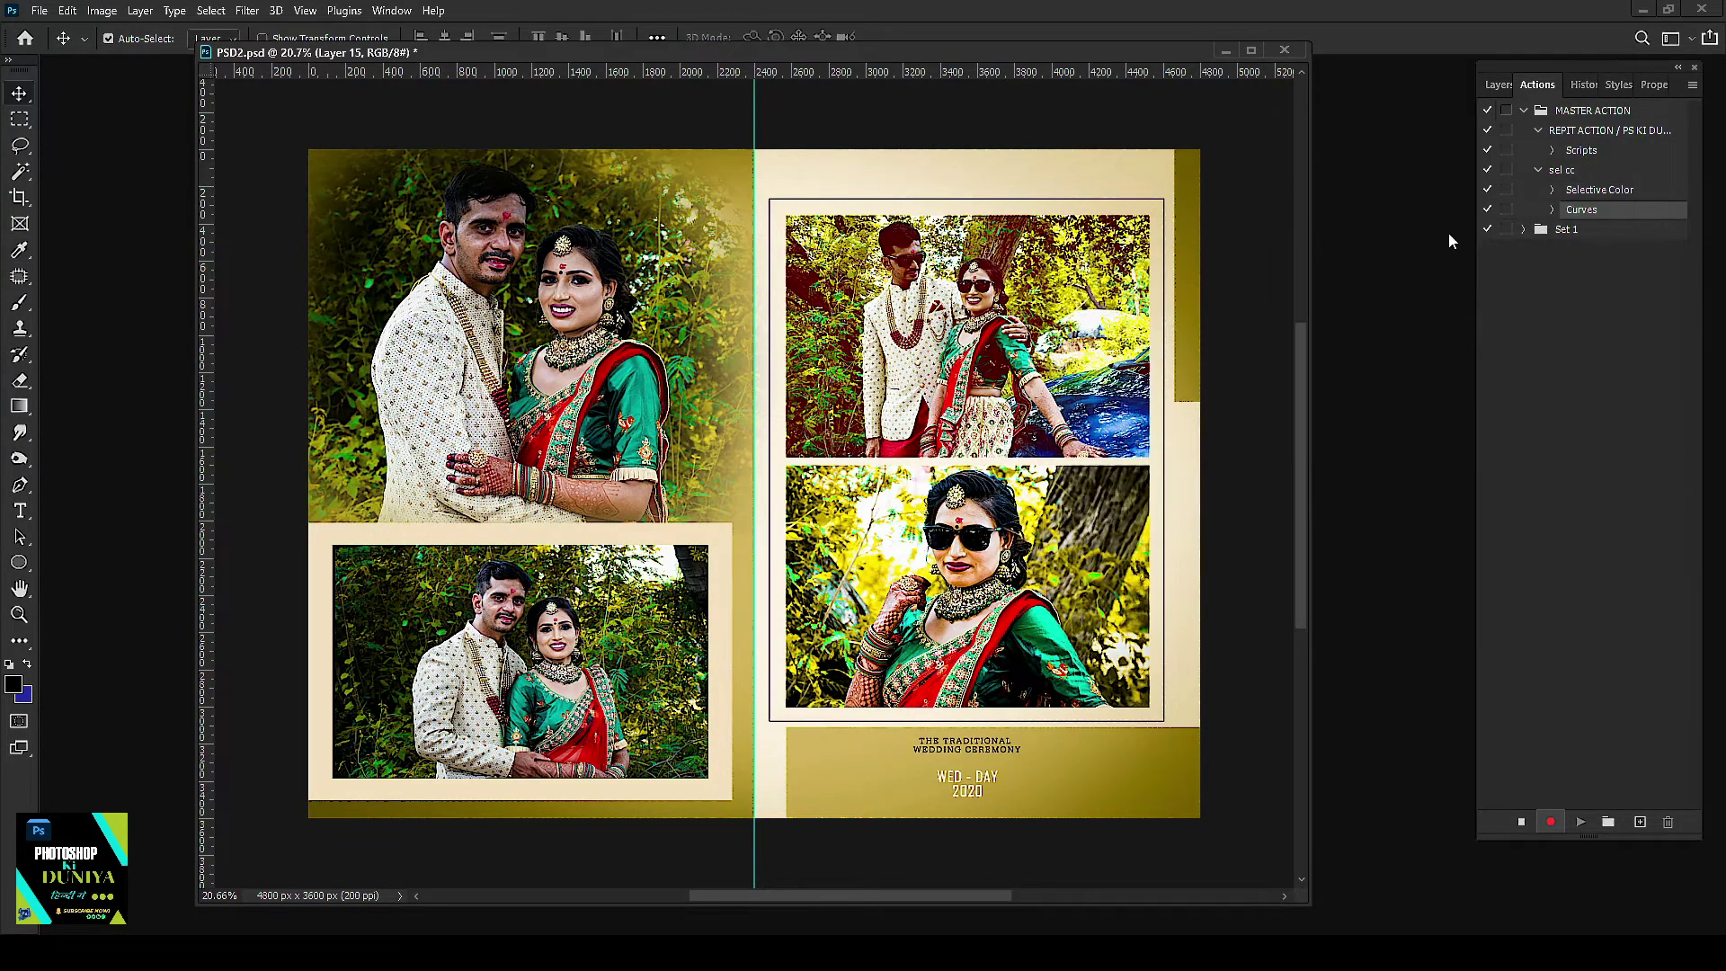
{"action": "left_click", "coordinate": [1521, 823]}
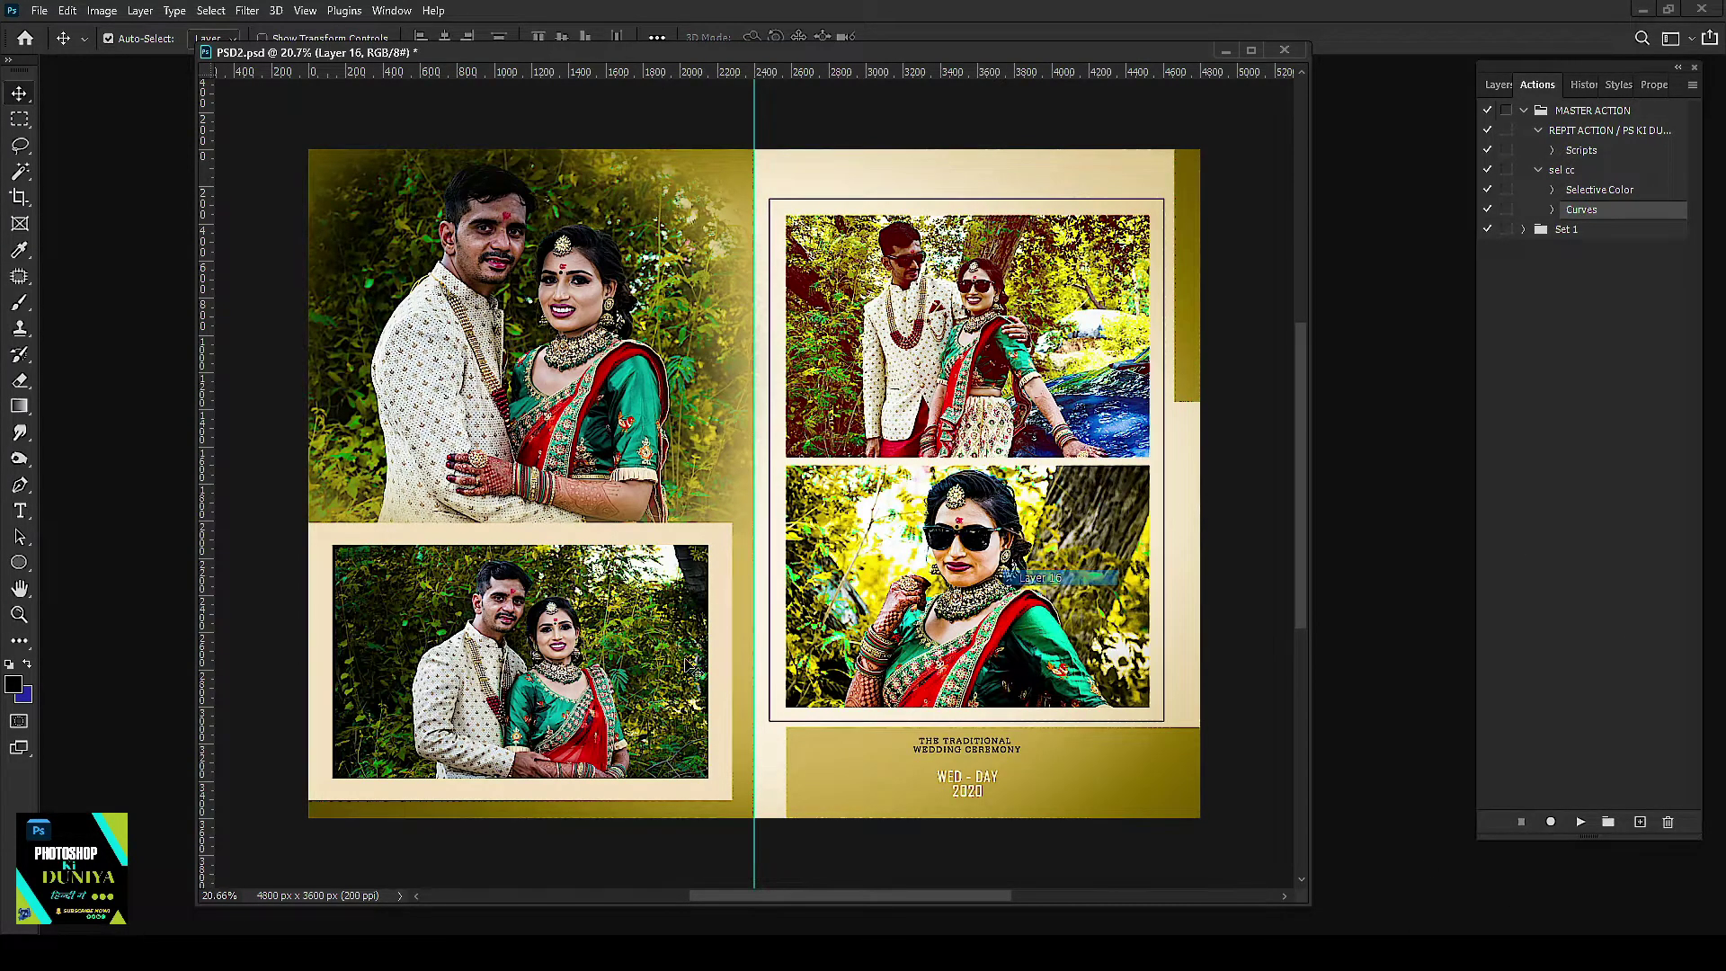
Step: Switch the Actions panel back to Button Mode
{"action": "left_click", "coordinate": [1499, 85]}
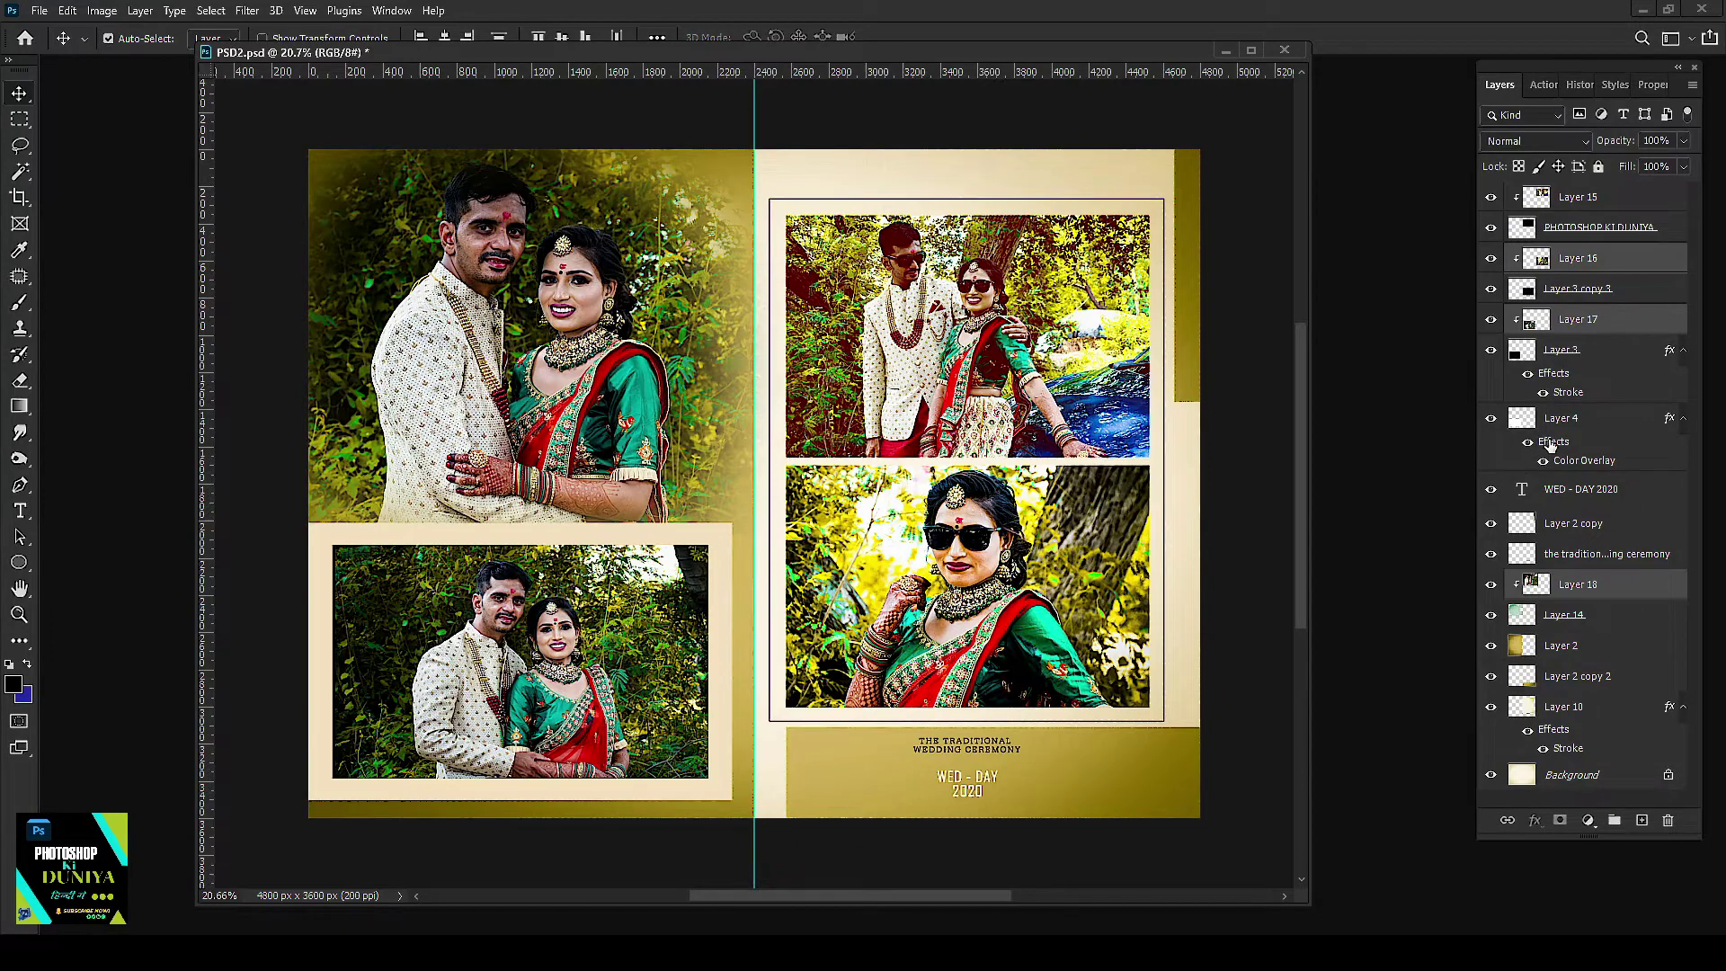
{"action": "left_click", "coordinate": [1540, 84]}
{"action": "left_click", "coordinate": [1692, 86]}
{"action": "left_click", "coordinate": [1582, 94]}
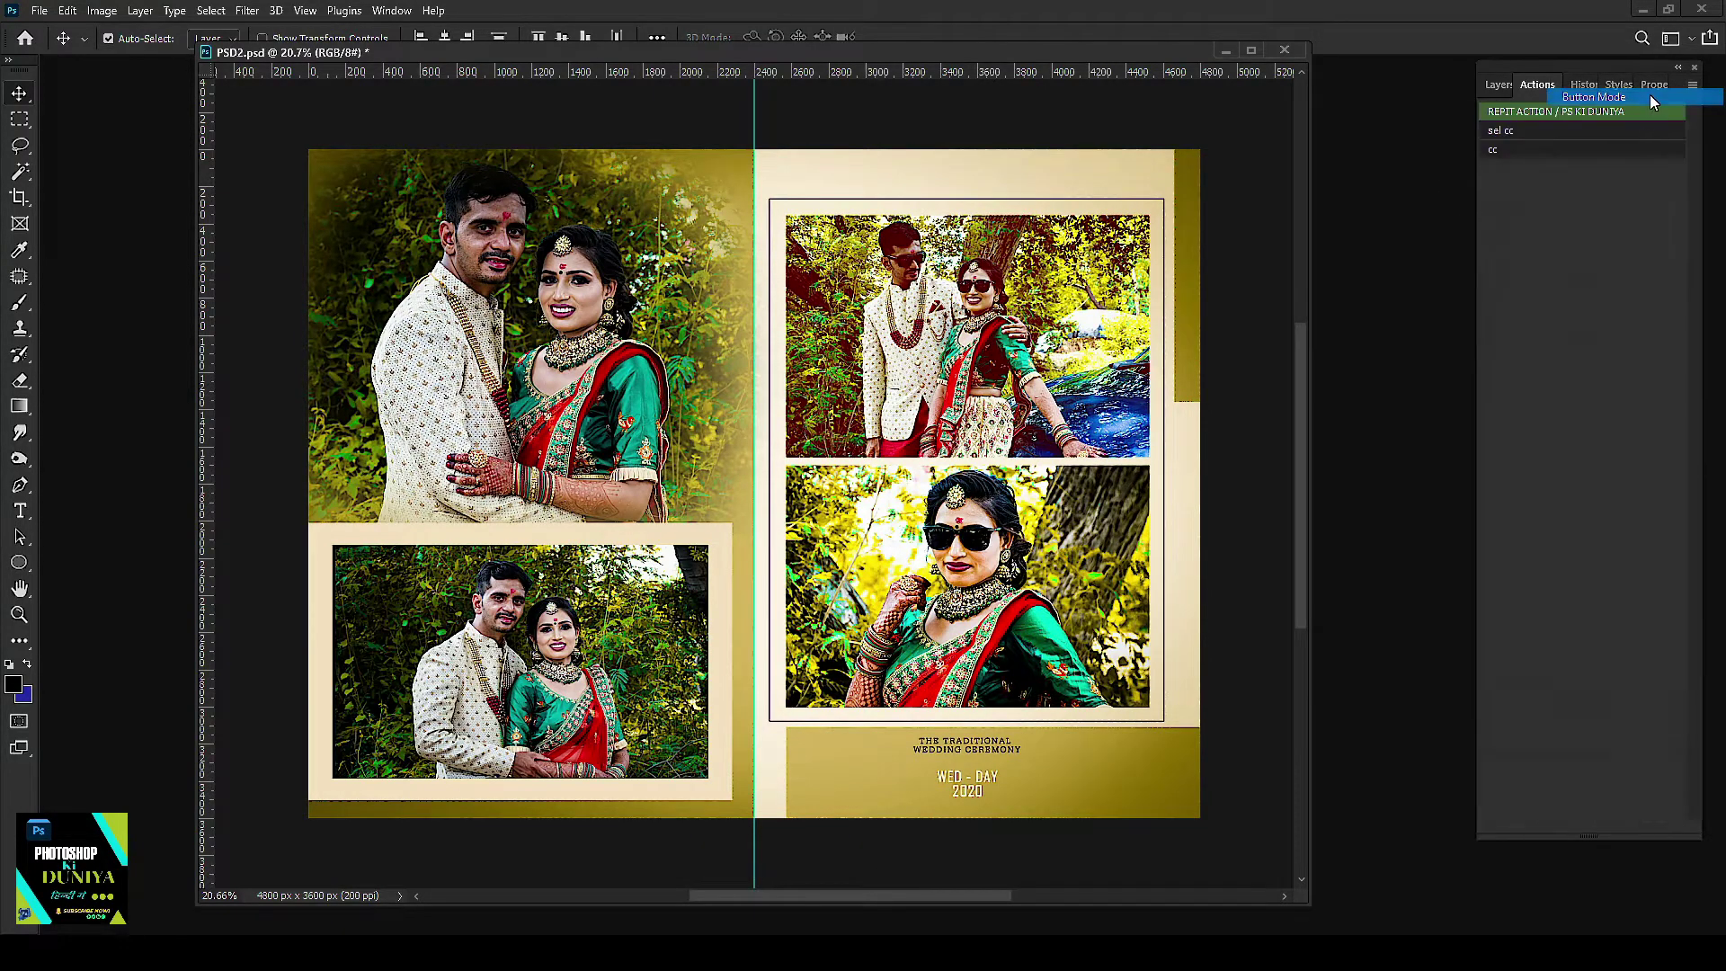
Step: Run REPIT ACTION with MASTER ACTION > sel cc on the selected photo layers
{"action": "left_click", "coordinate": [1549, 117]}
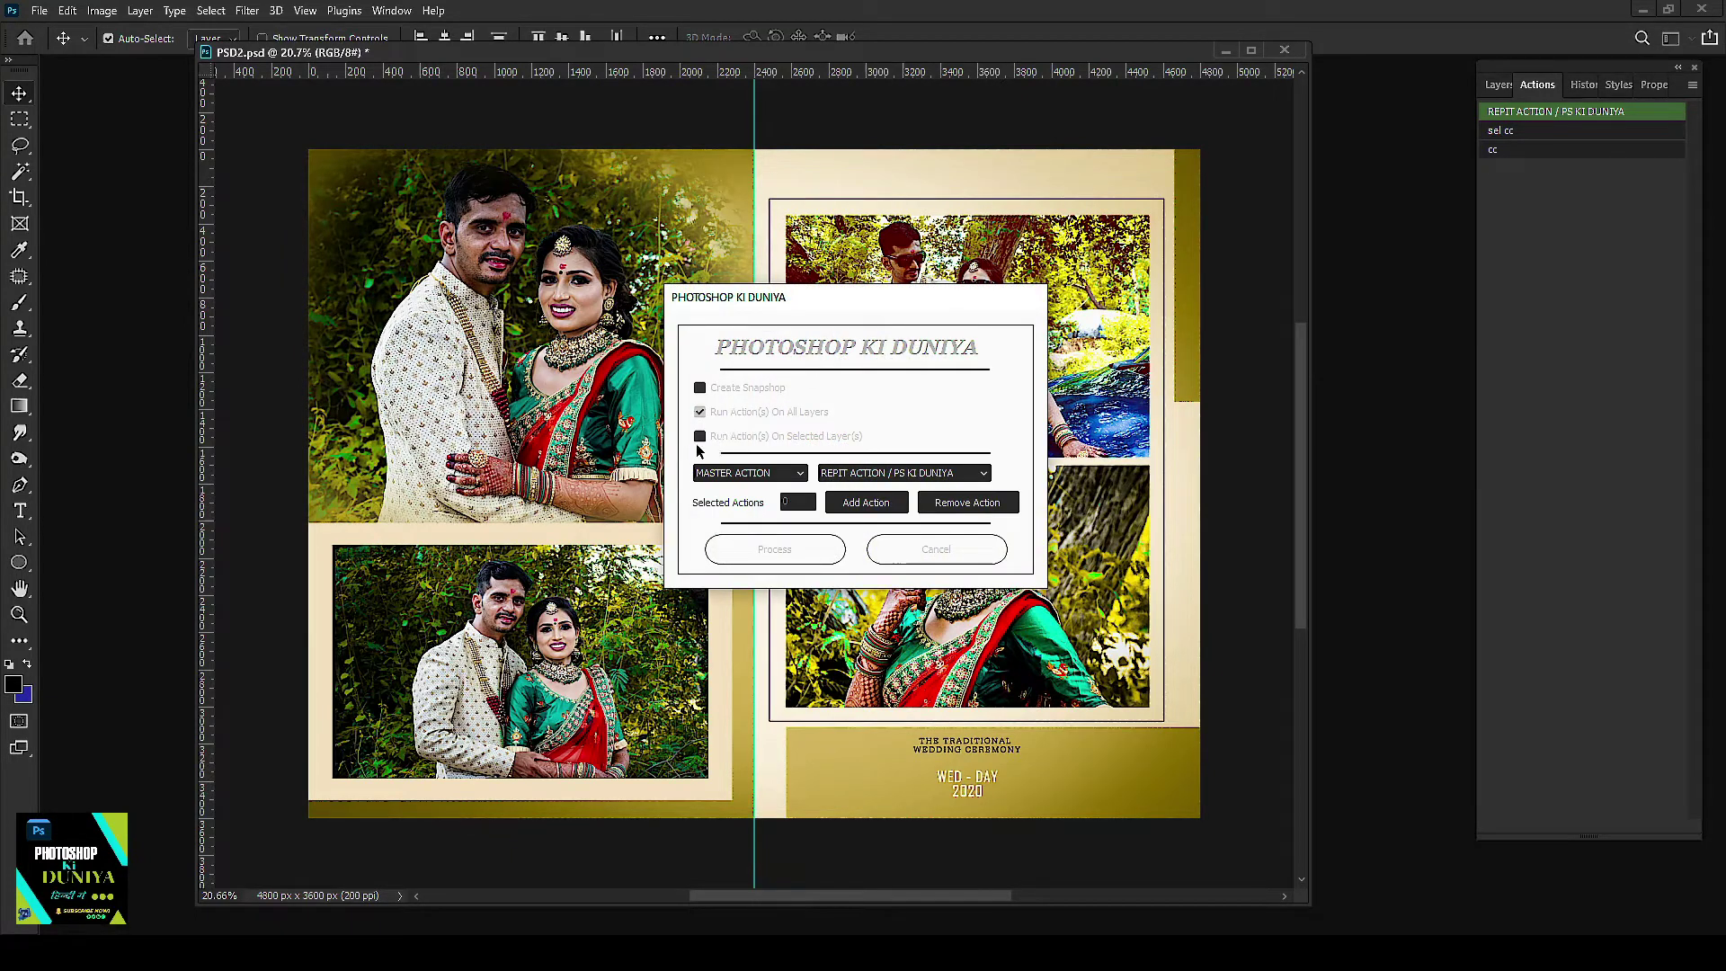
{"action": "left_click", "coordinate": [747, 437]}
{"action": "left_click", "coordinate": [751, 473]}
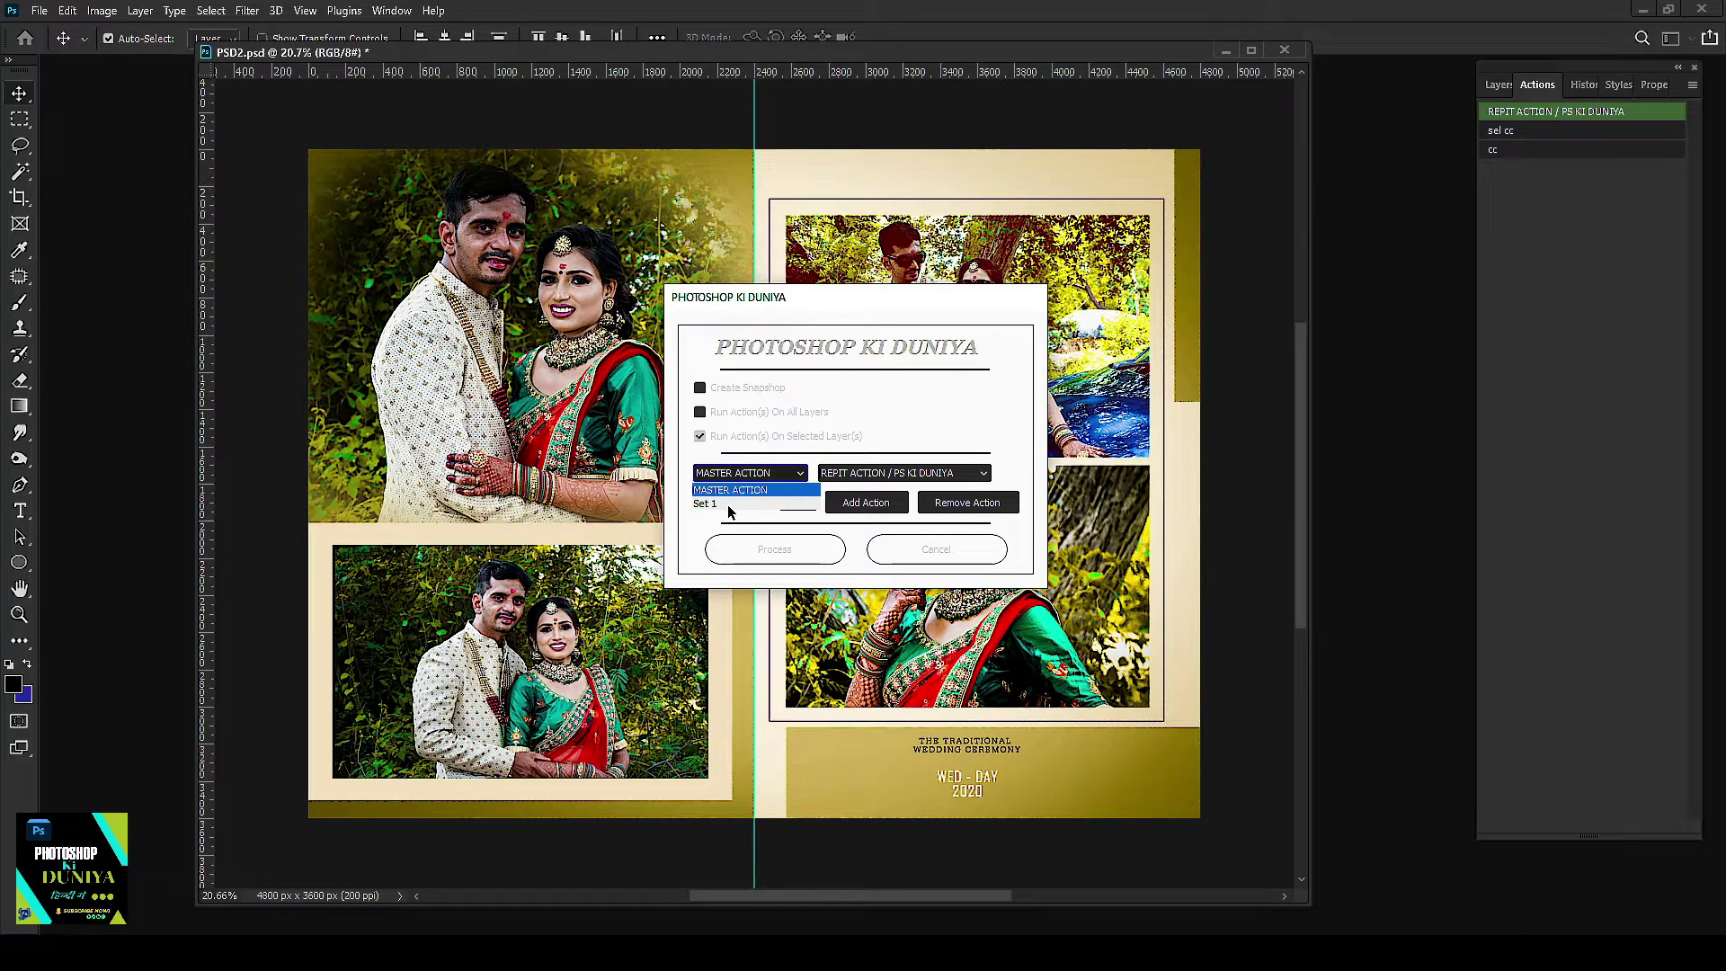
{"action": "left_click", "coordinate": [938, 474]}
{"action": "left_click", "coordinate": [935, 474]}
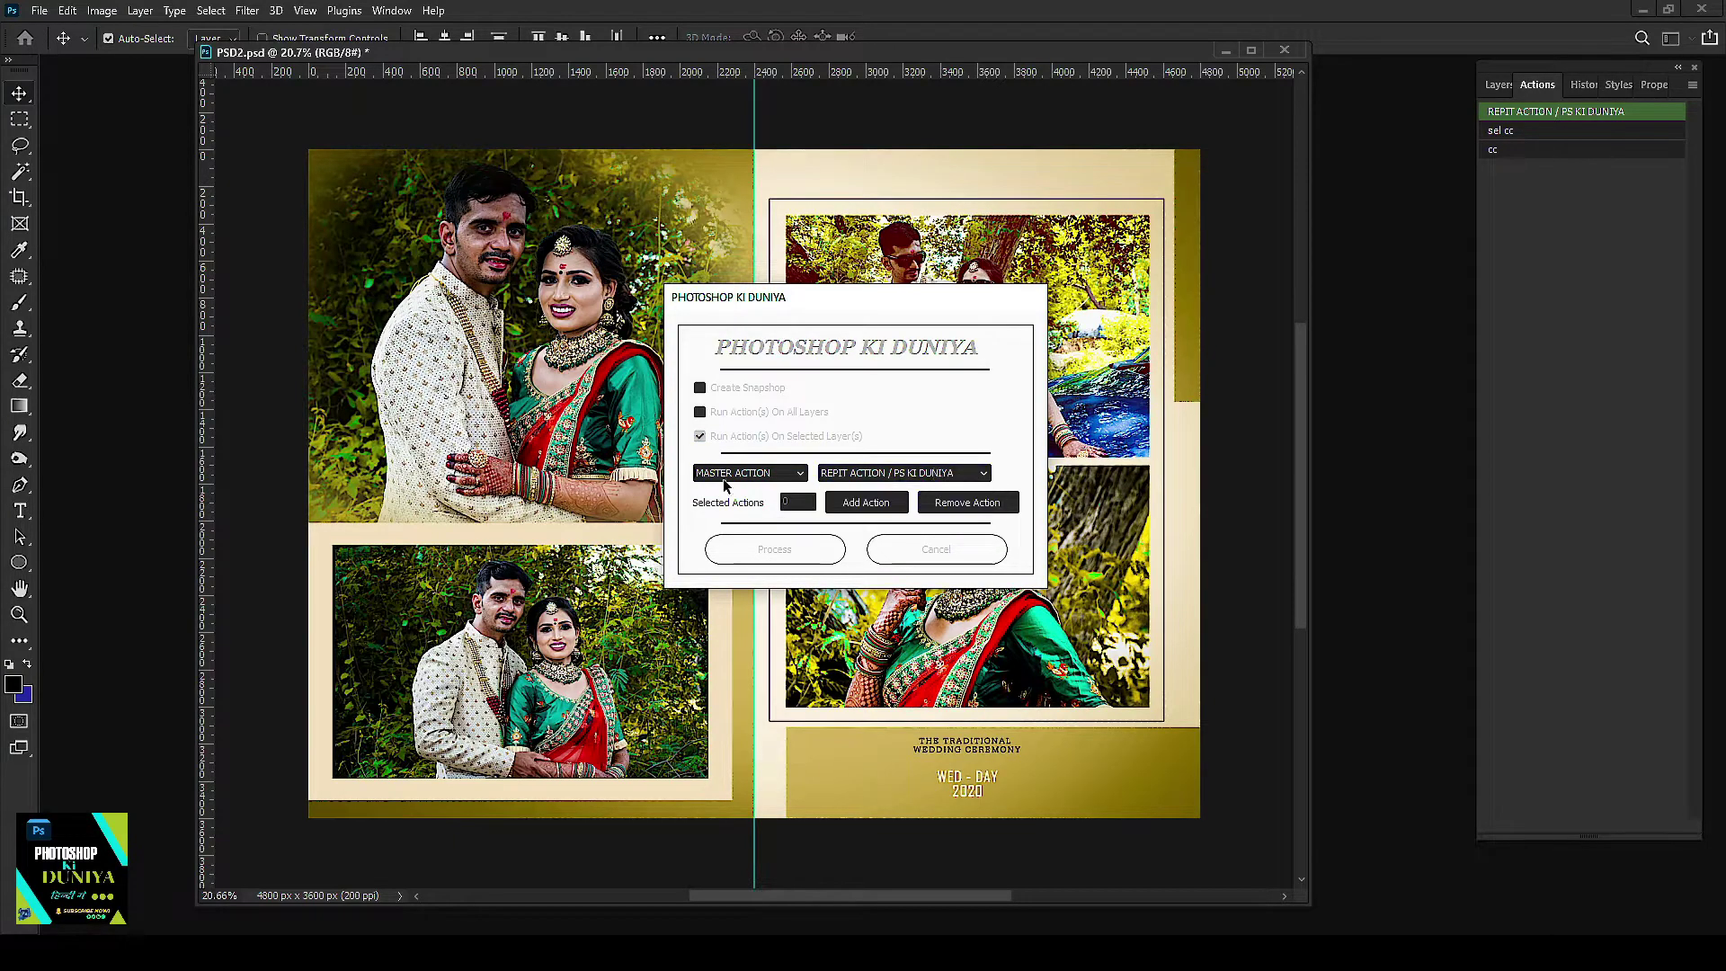
{"action": "left_click", "coordinate": [880, 478]}
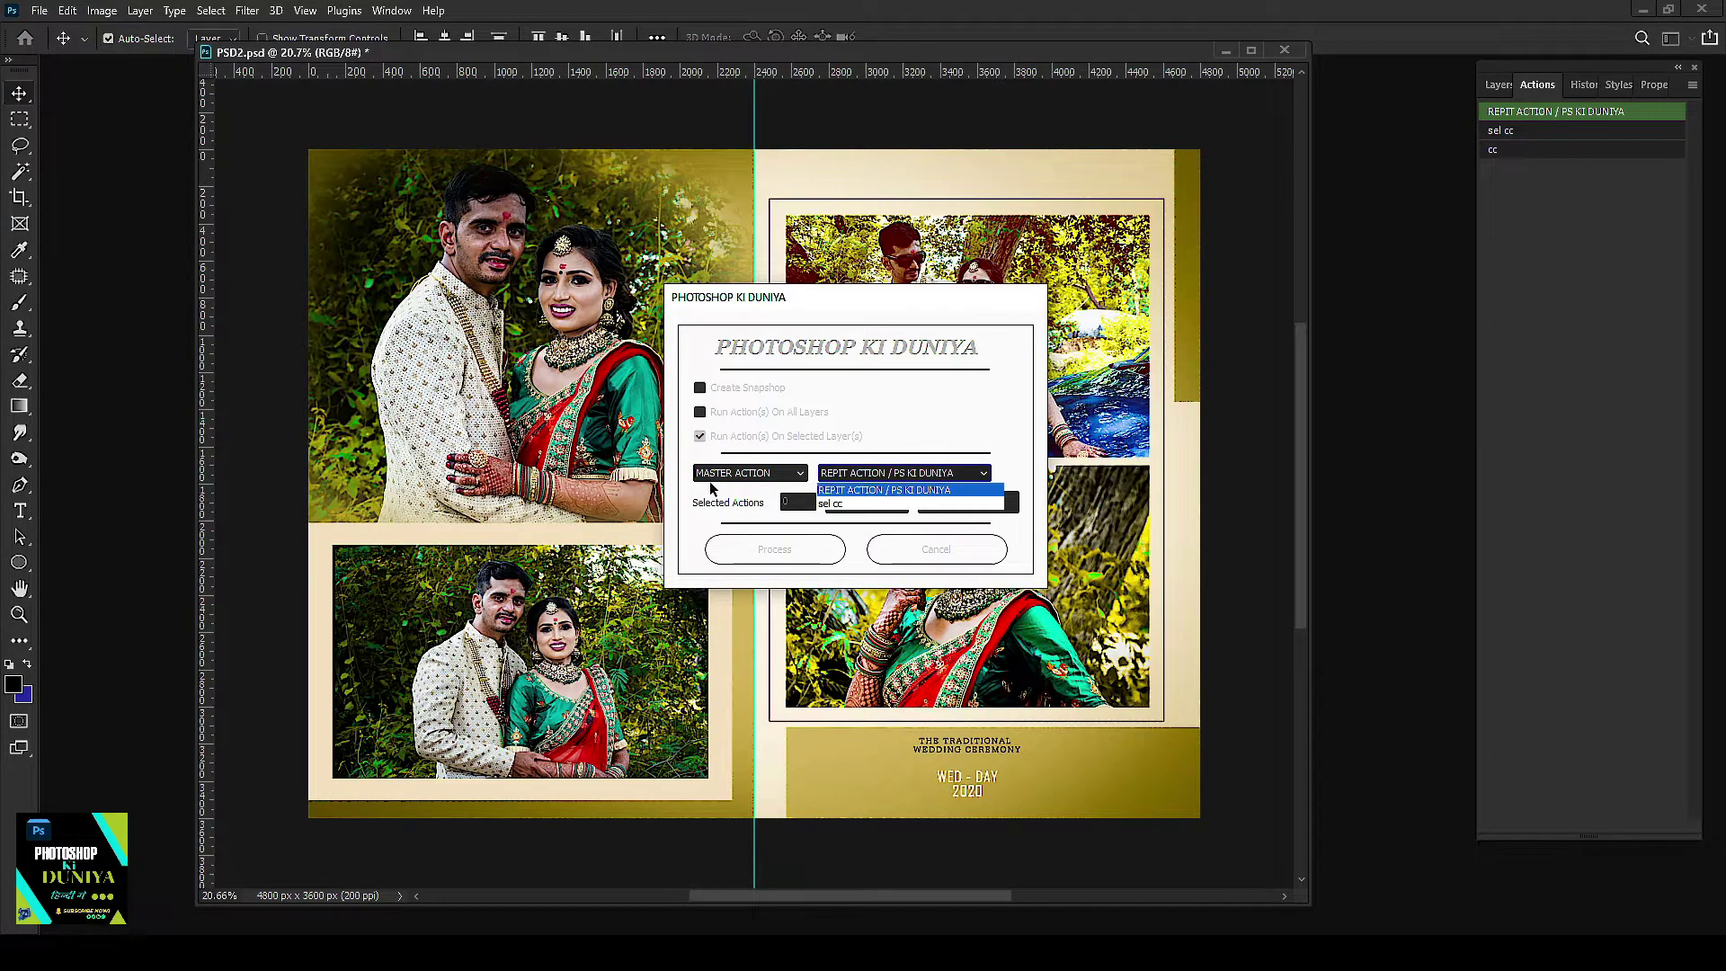
{"action": "left_click", "coordinate": [719, 477]}
{"action": "left_click", "coordinate": [881, 474]}
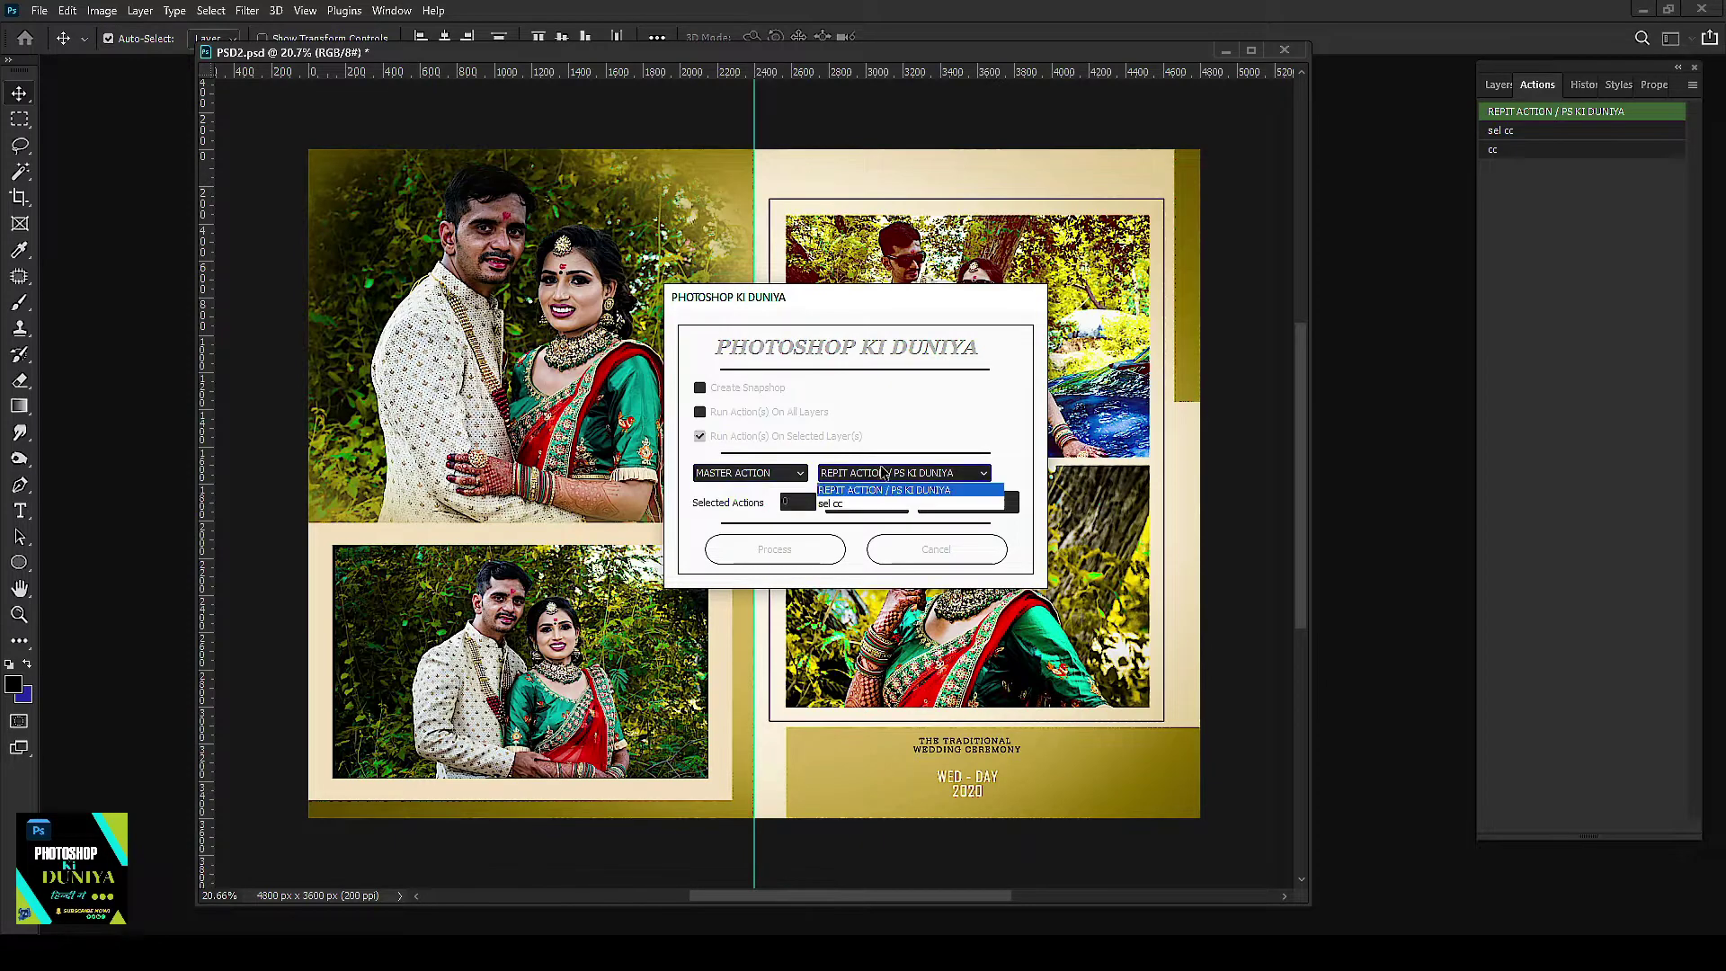
{"action": "left_click", "coordinate": [834, 506]}
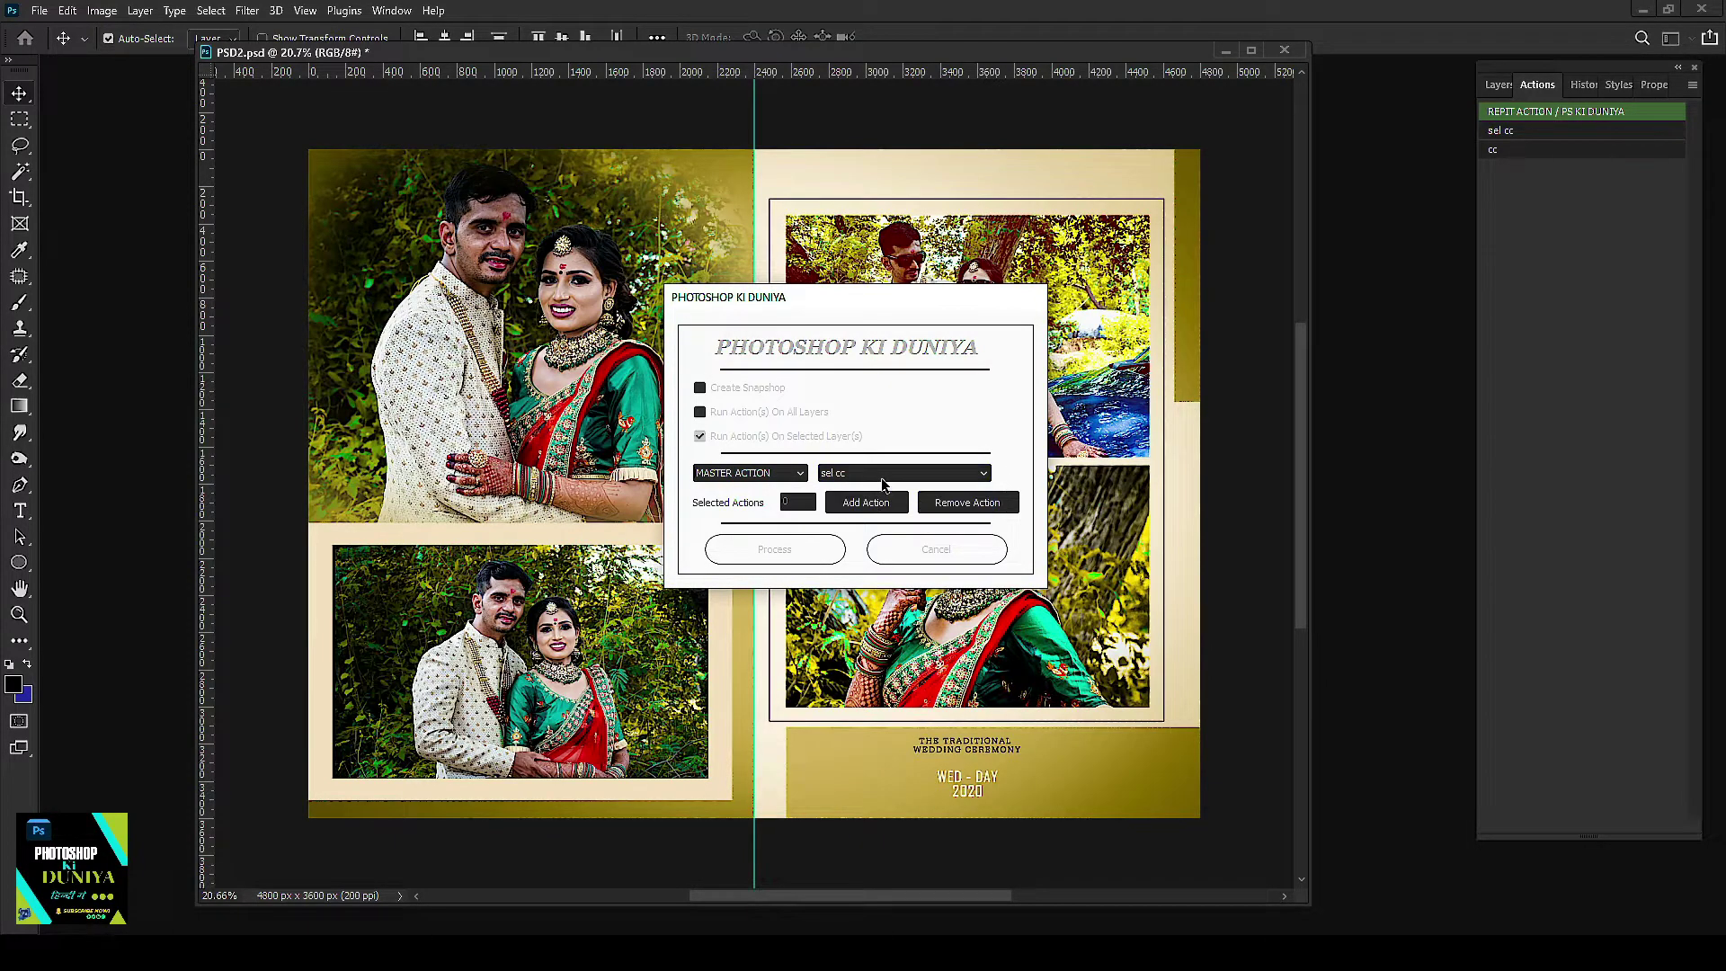
{"action": "left_click_drag", "start_coordinate": [899, 324], "coordinate": [1108, 220]}
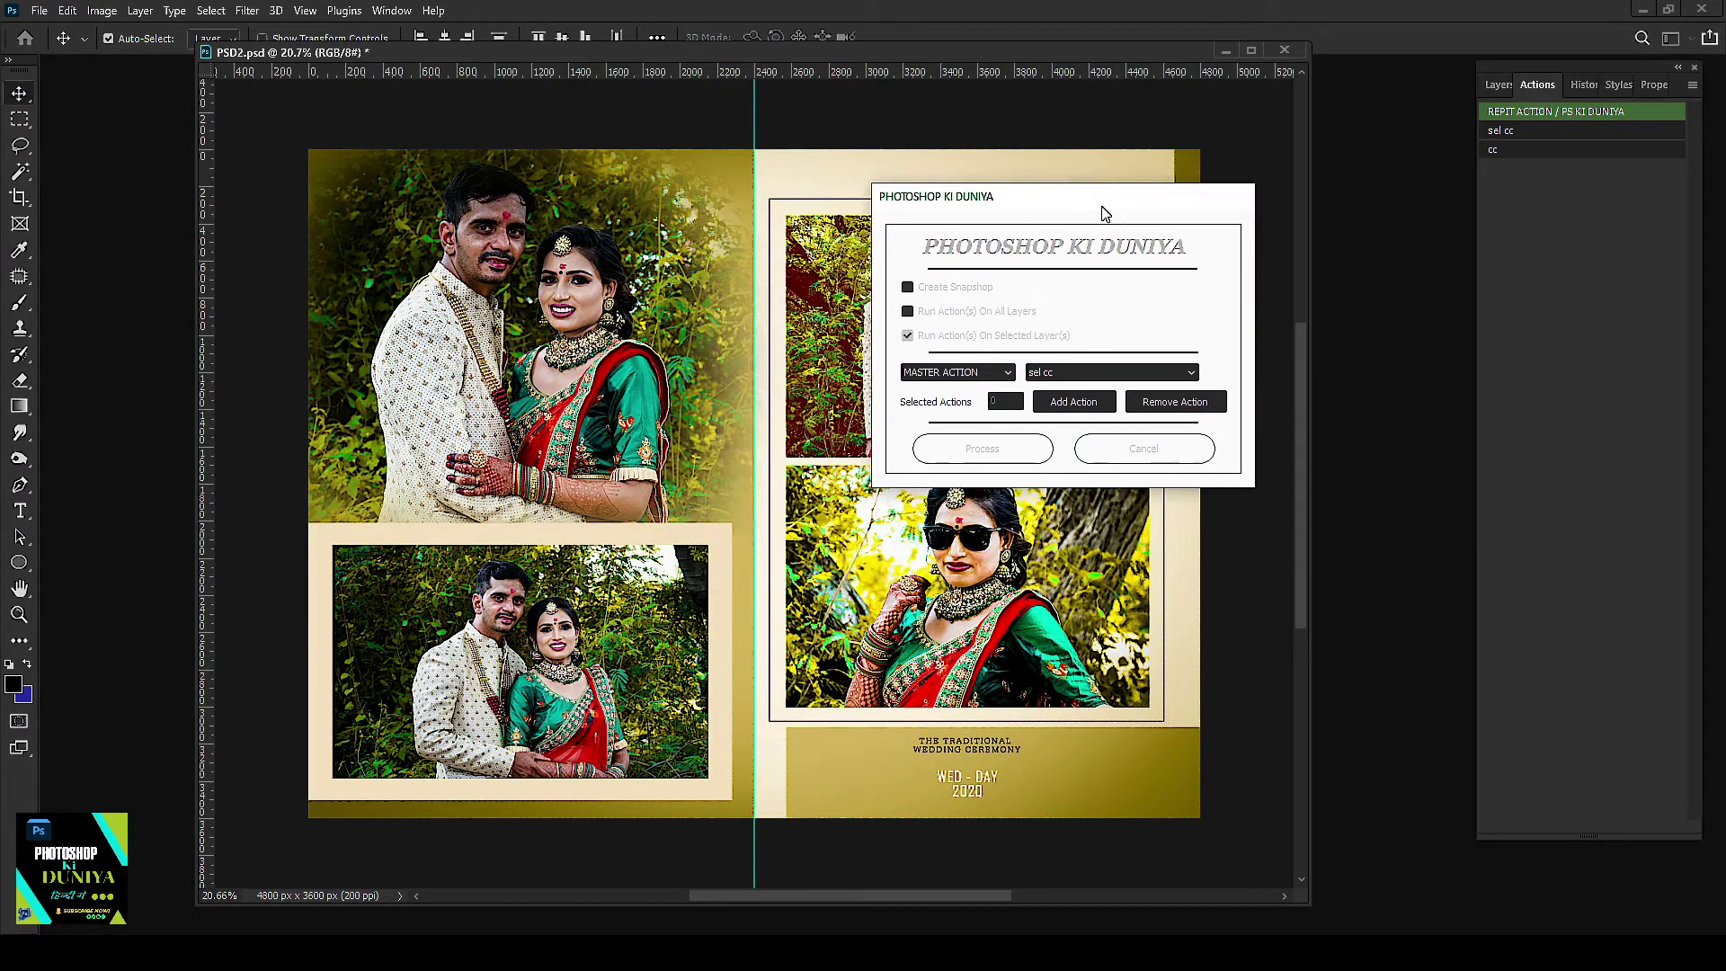
{"action": "left_click", "coordinate": [1098, 404]}
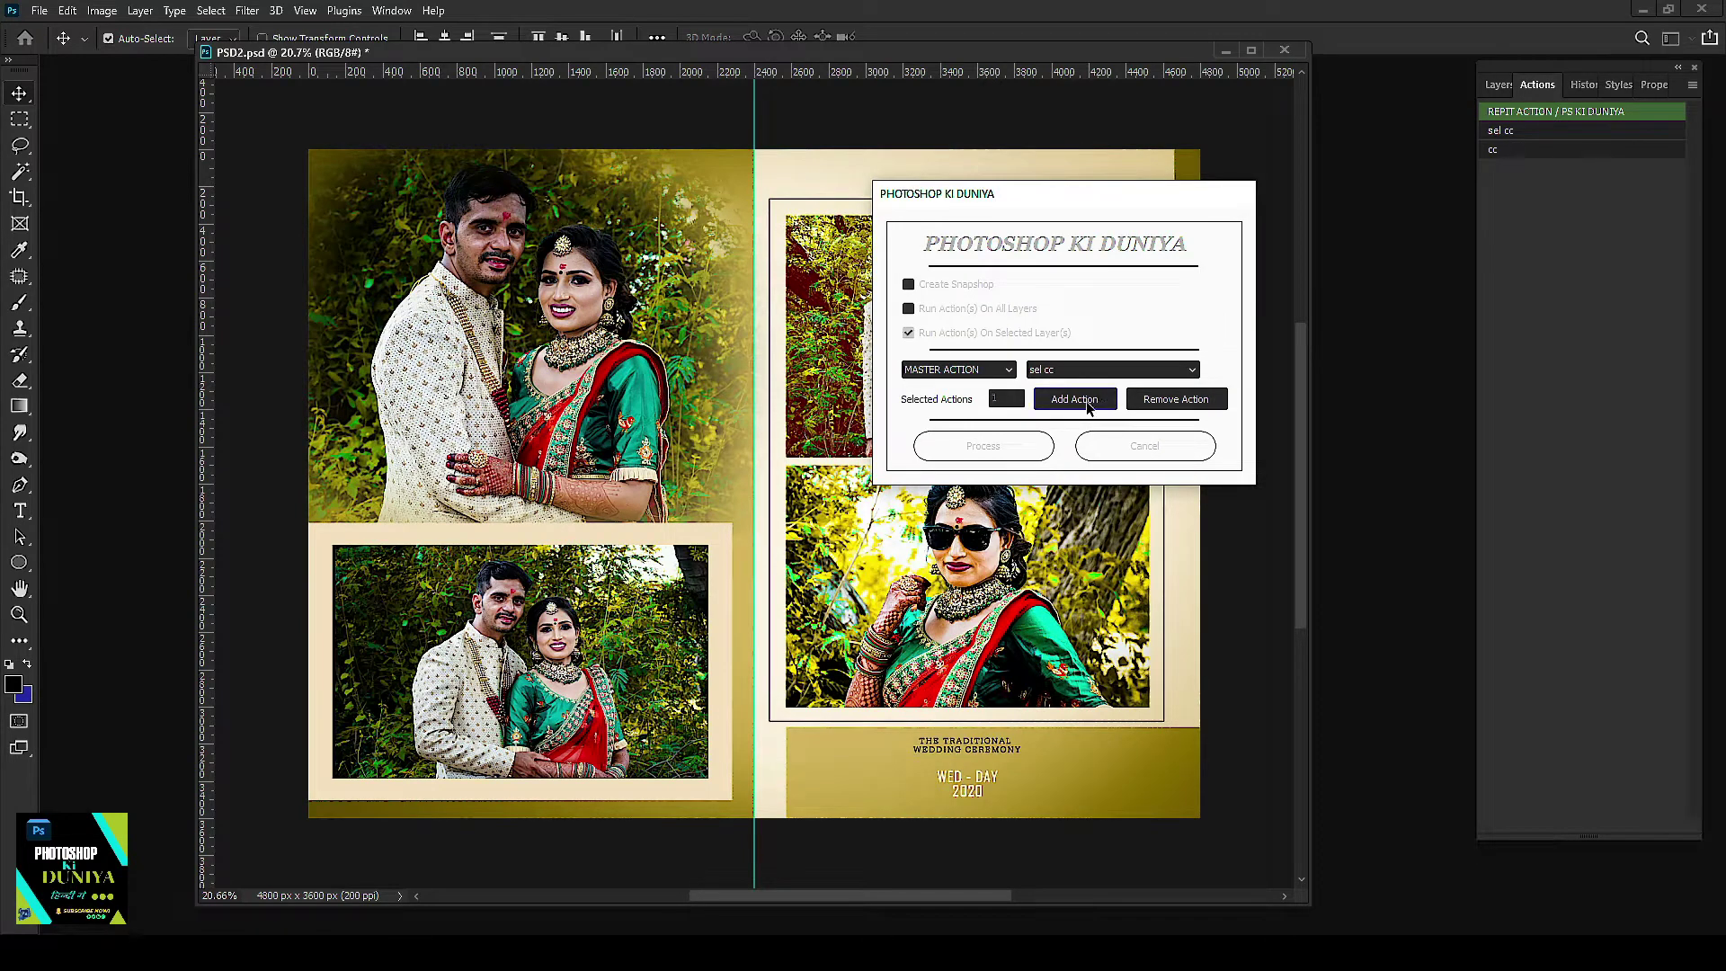
{"action": "left_click", "coordinate": [991, 447]}
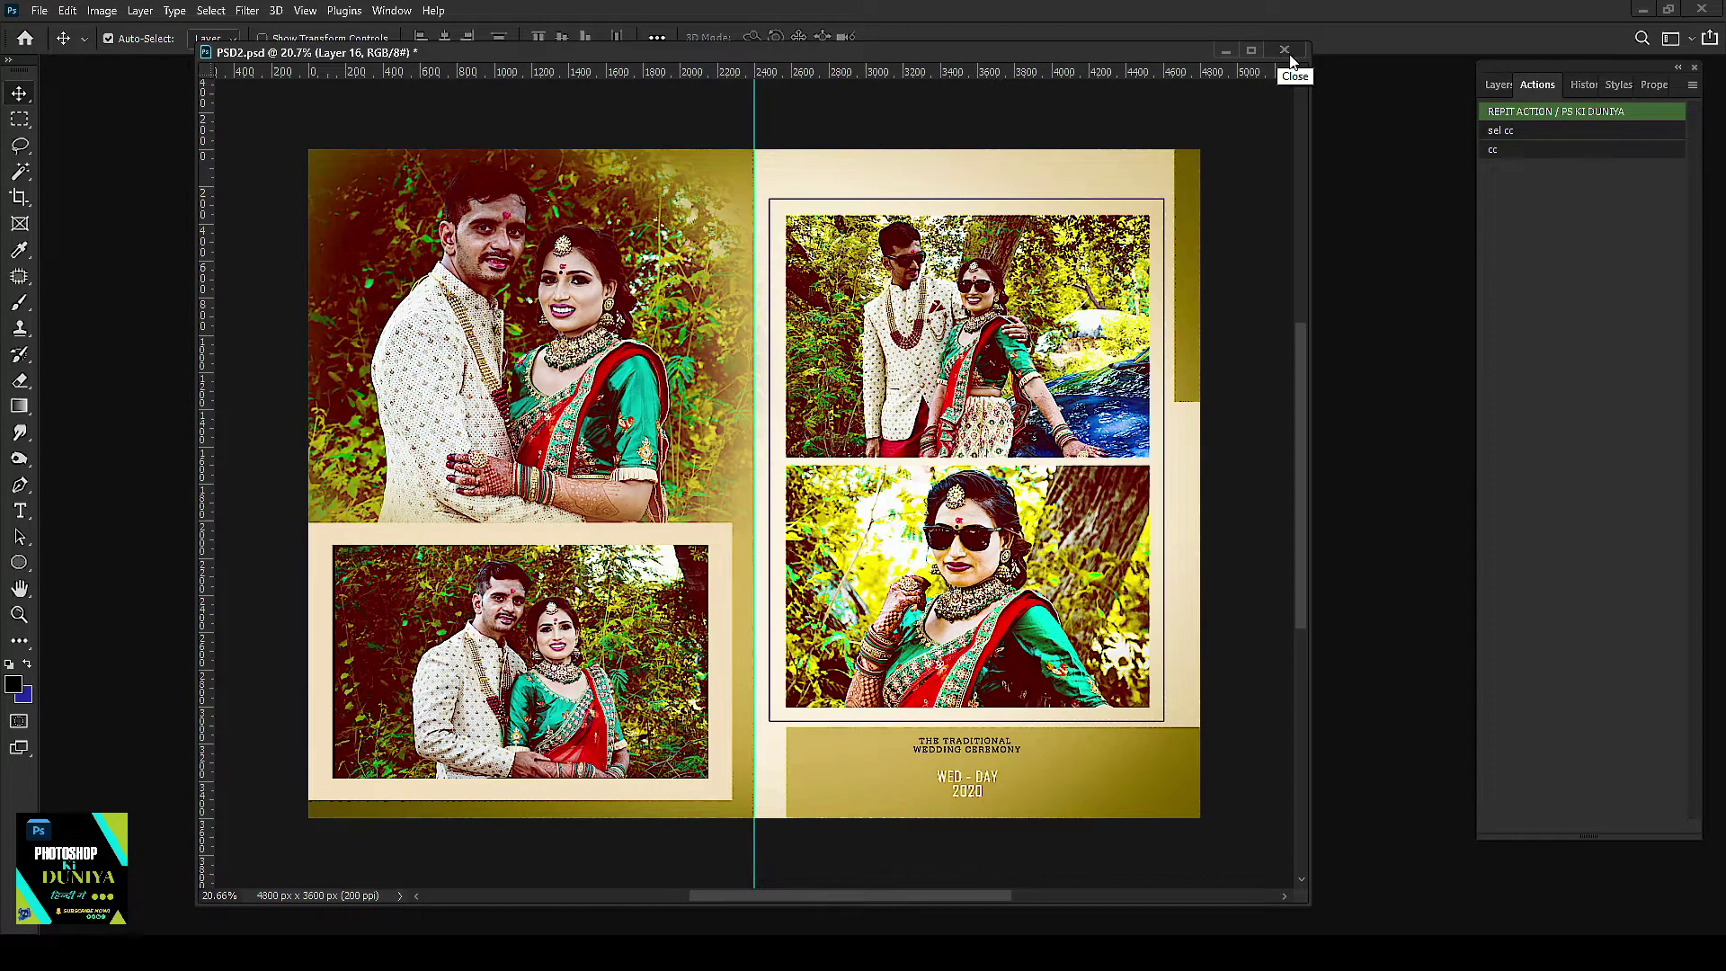
Step: Start closing the PSD2 spread, then cancel to keep it open
{"action": "left_click", "coordinate": [1290, 56]}
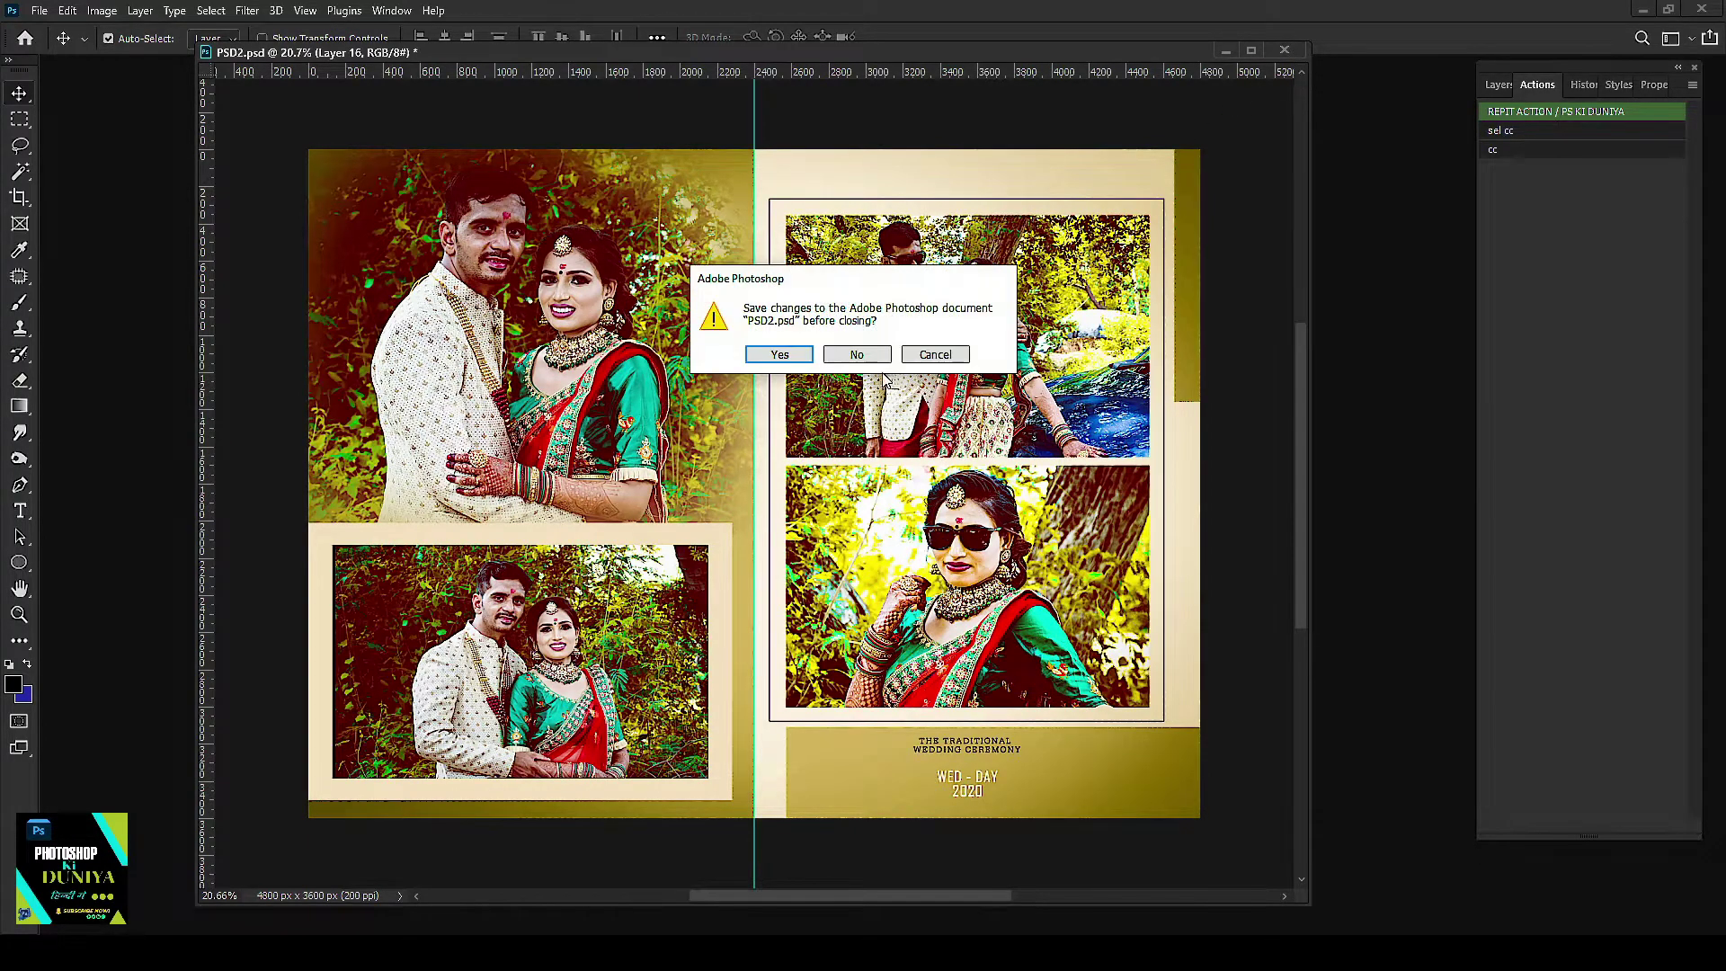
{"action": "left_click", "coordinate": [933, 353]}
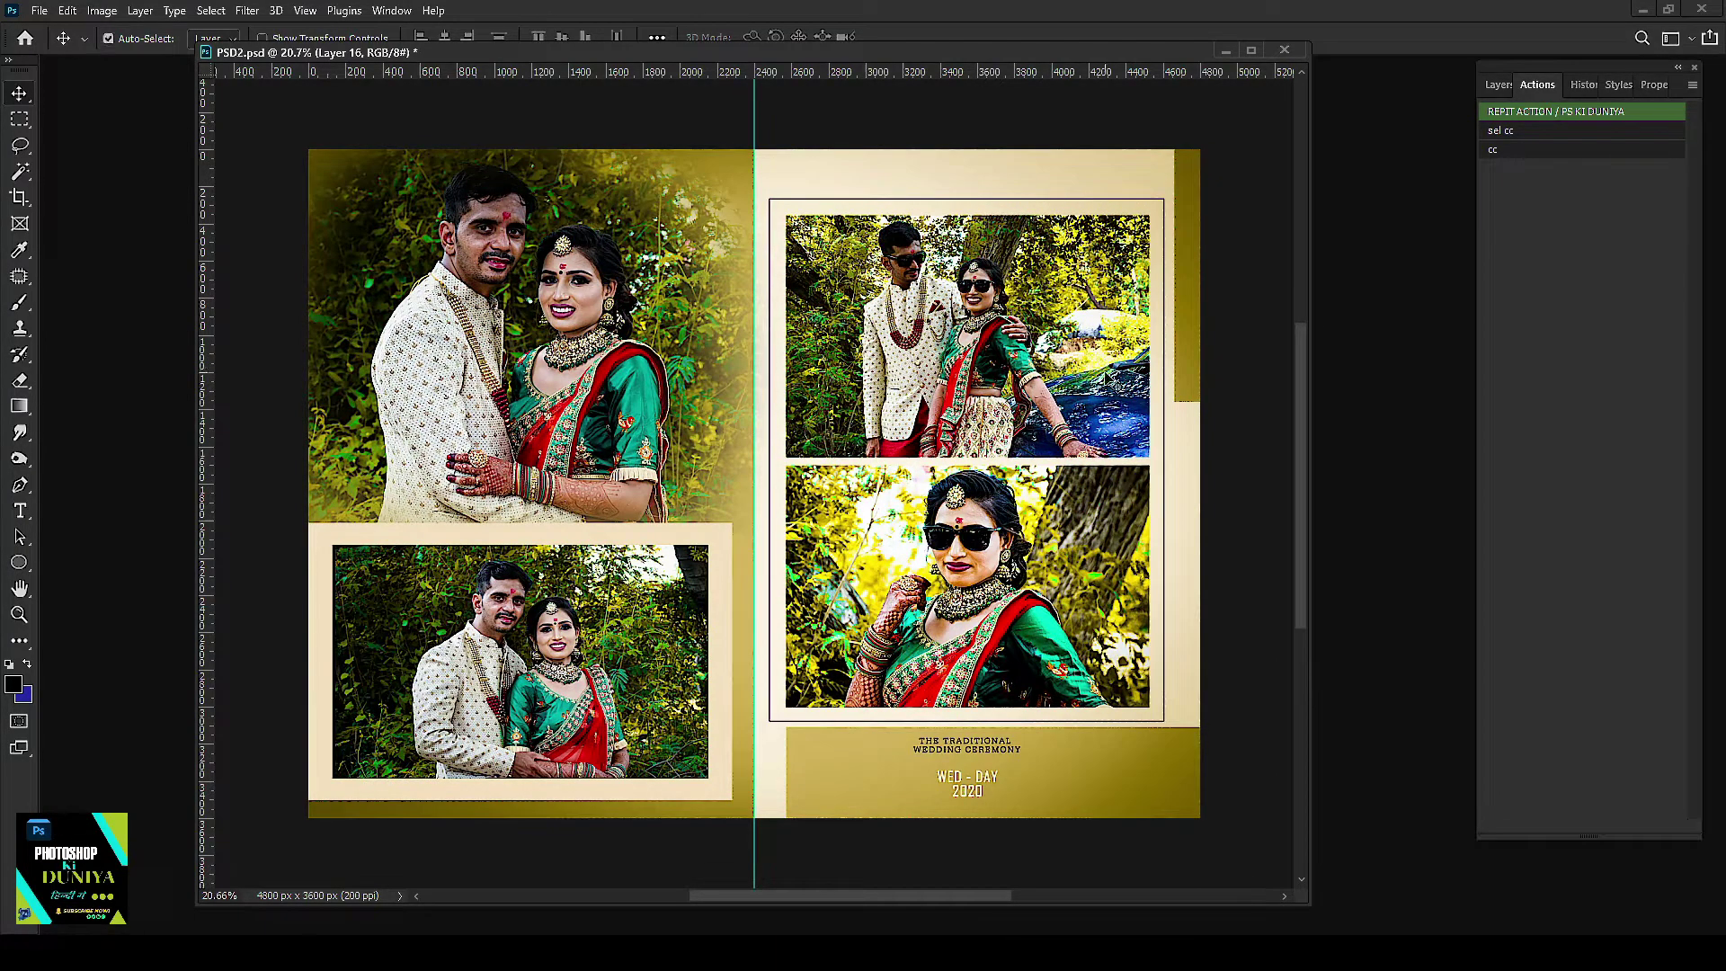
Step: Turn off Button Mode and select Set 1 in the Actions list
{"action": "left_click", "coordinate": [1500, 86]}
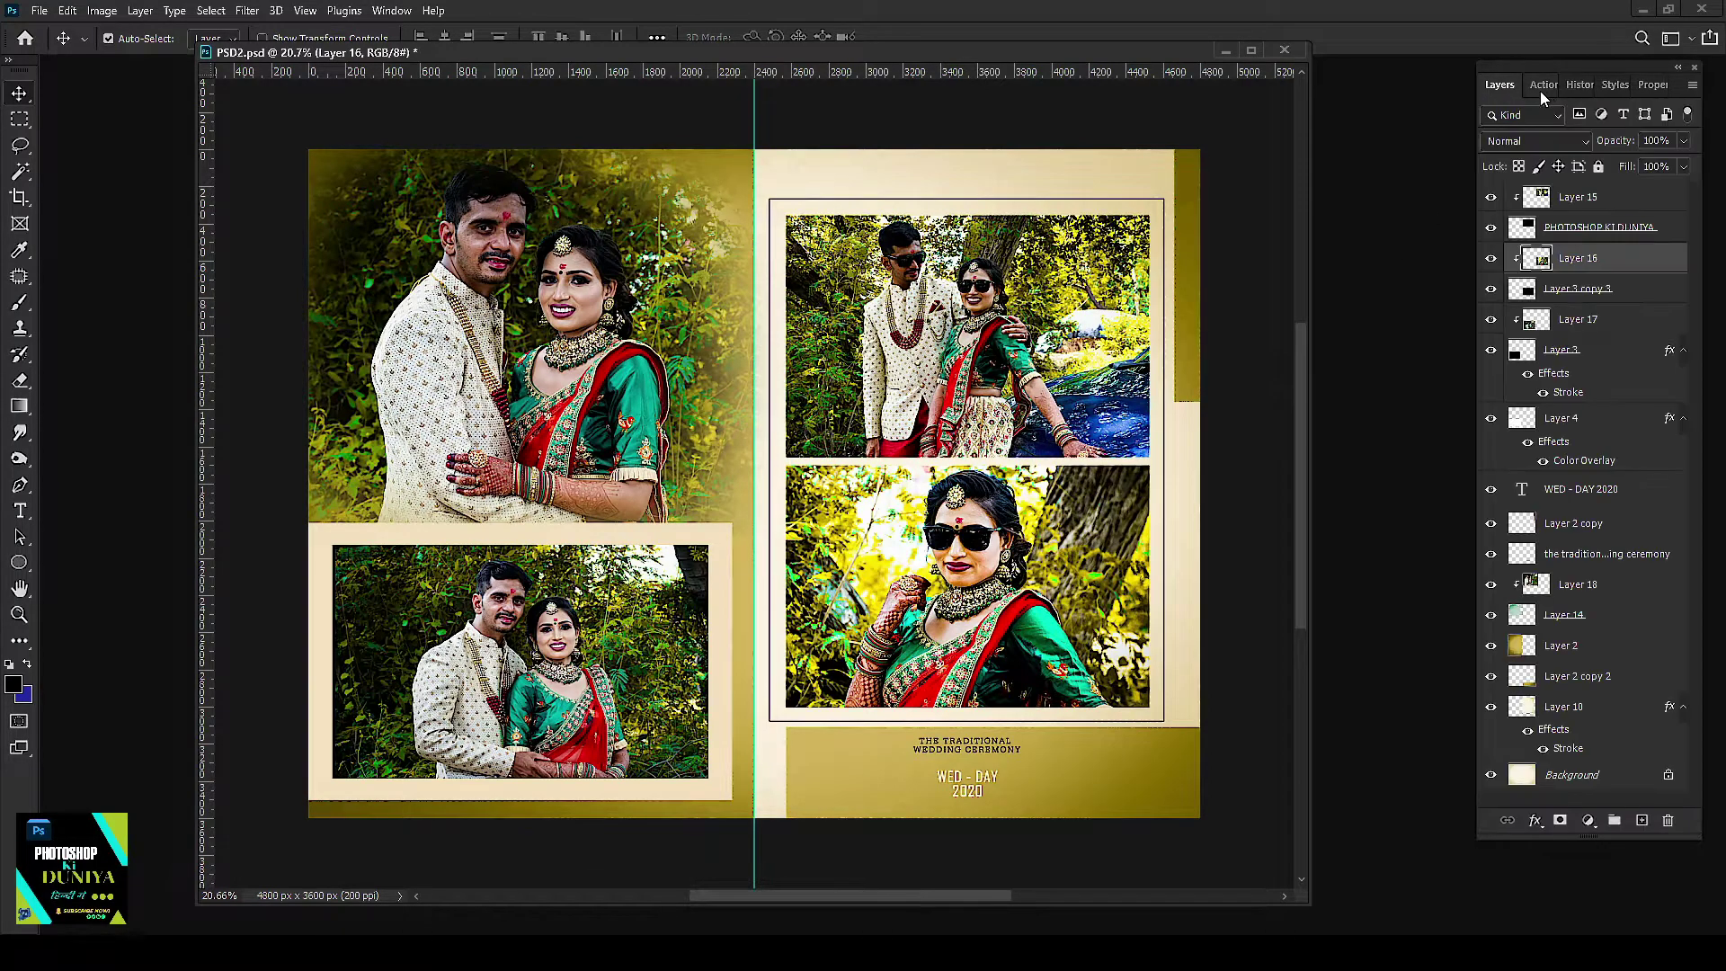
{"action": "left_click", "coordinate": [1694, 86]}
{"action": "left_click", "coordinate": [1593, 100]}
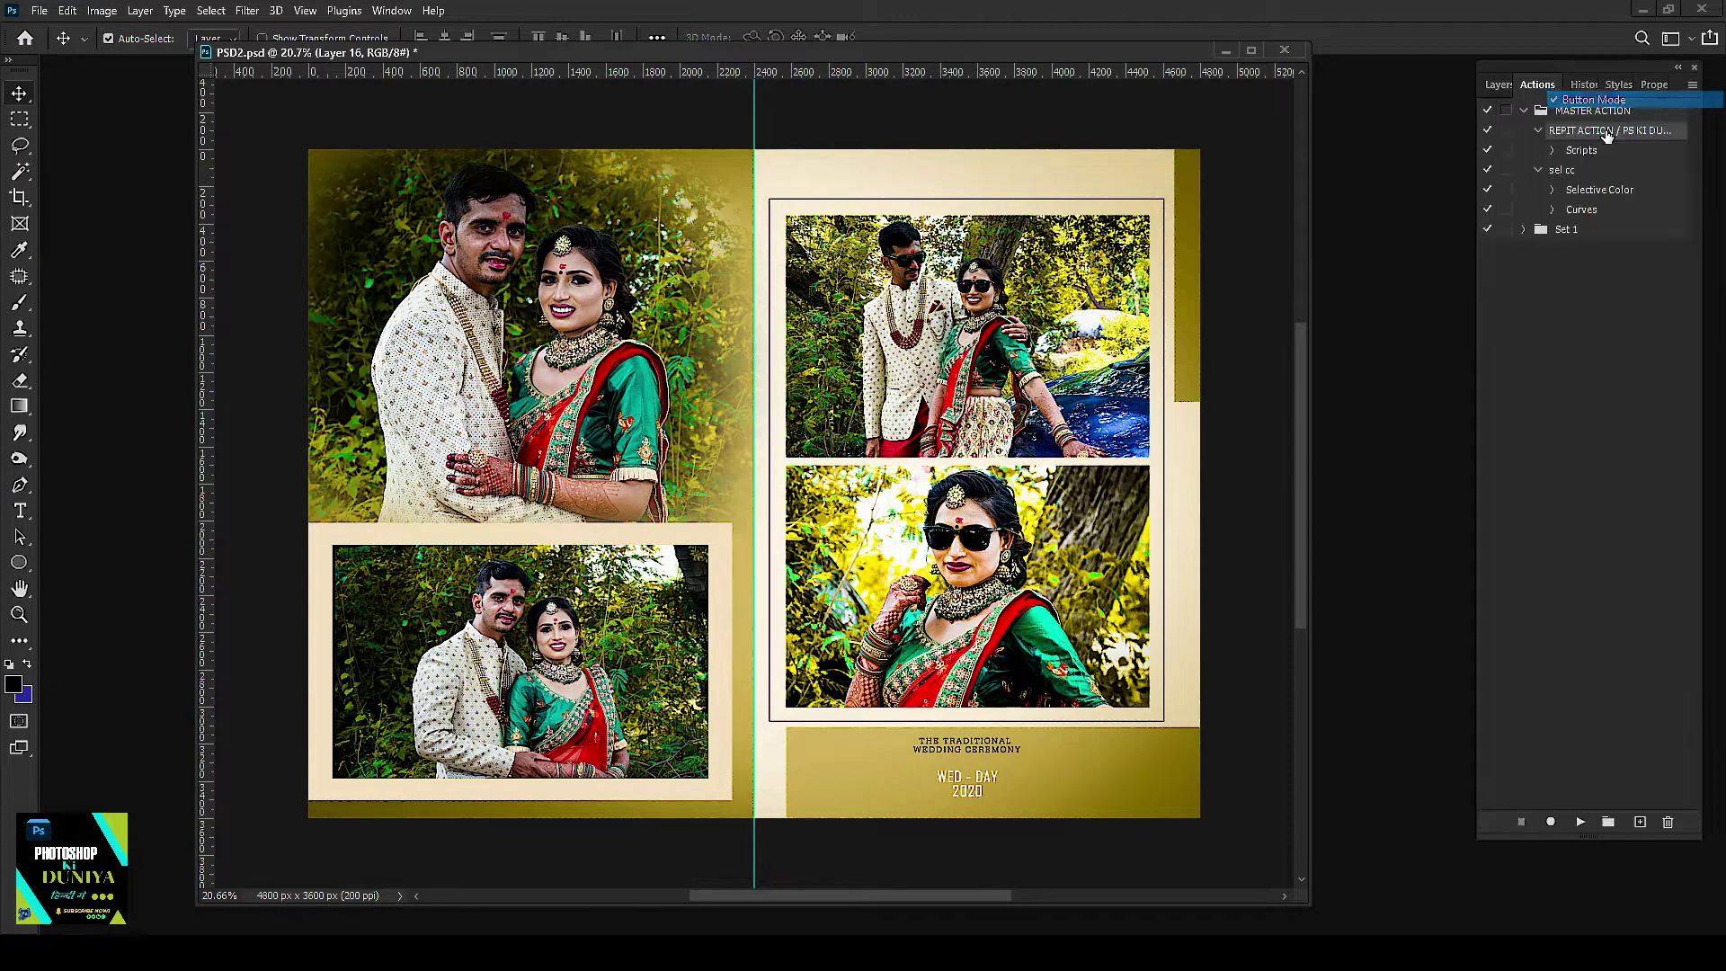
{"action": "left_click", "coordinate": [1539, 150]}
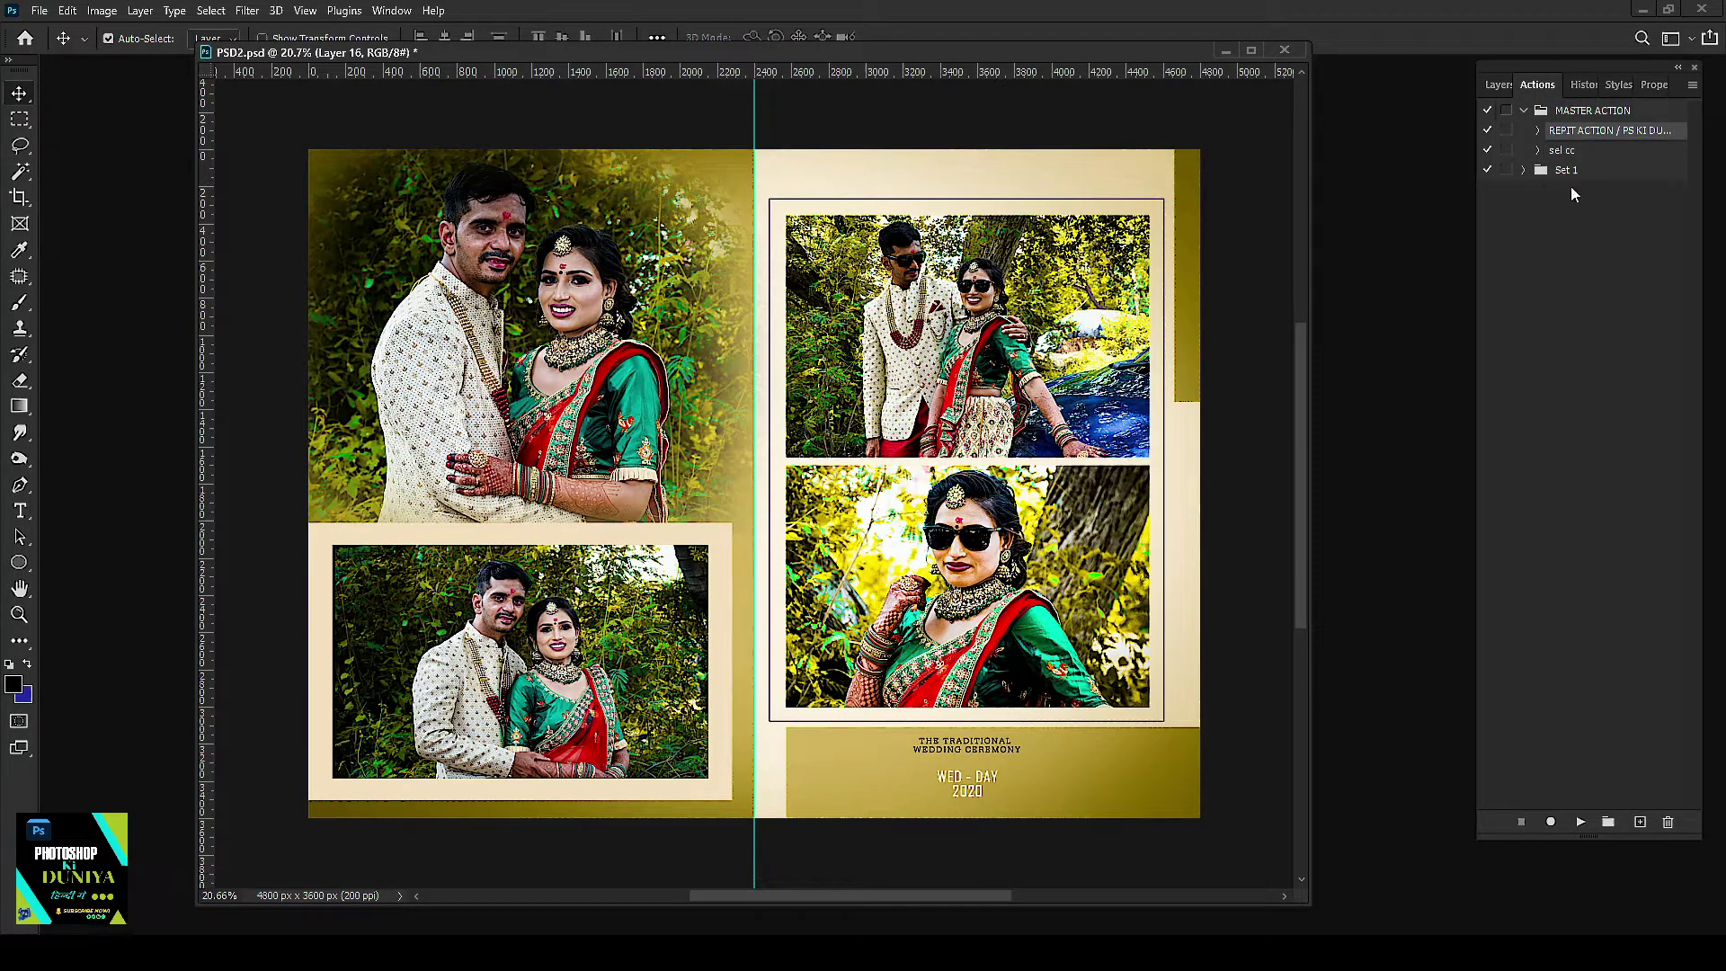
{"action": "left_click", "coordinate": [1596, 173]}
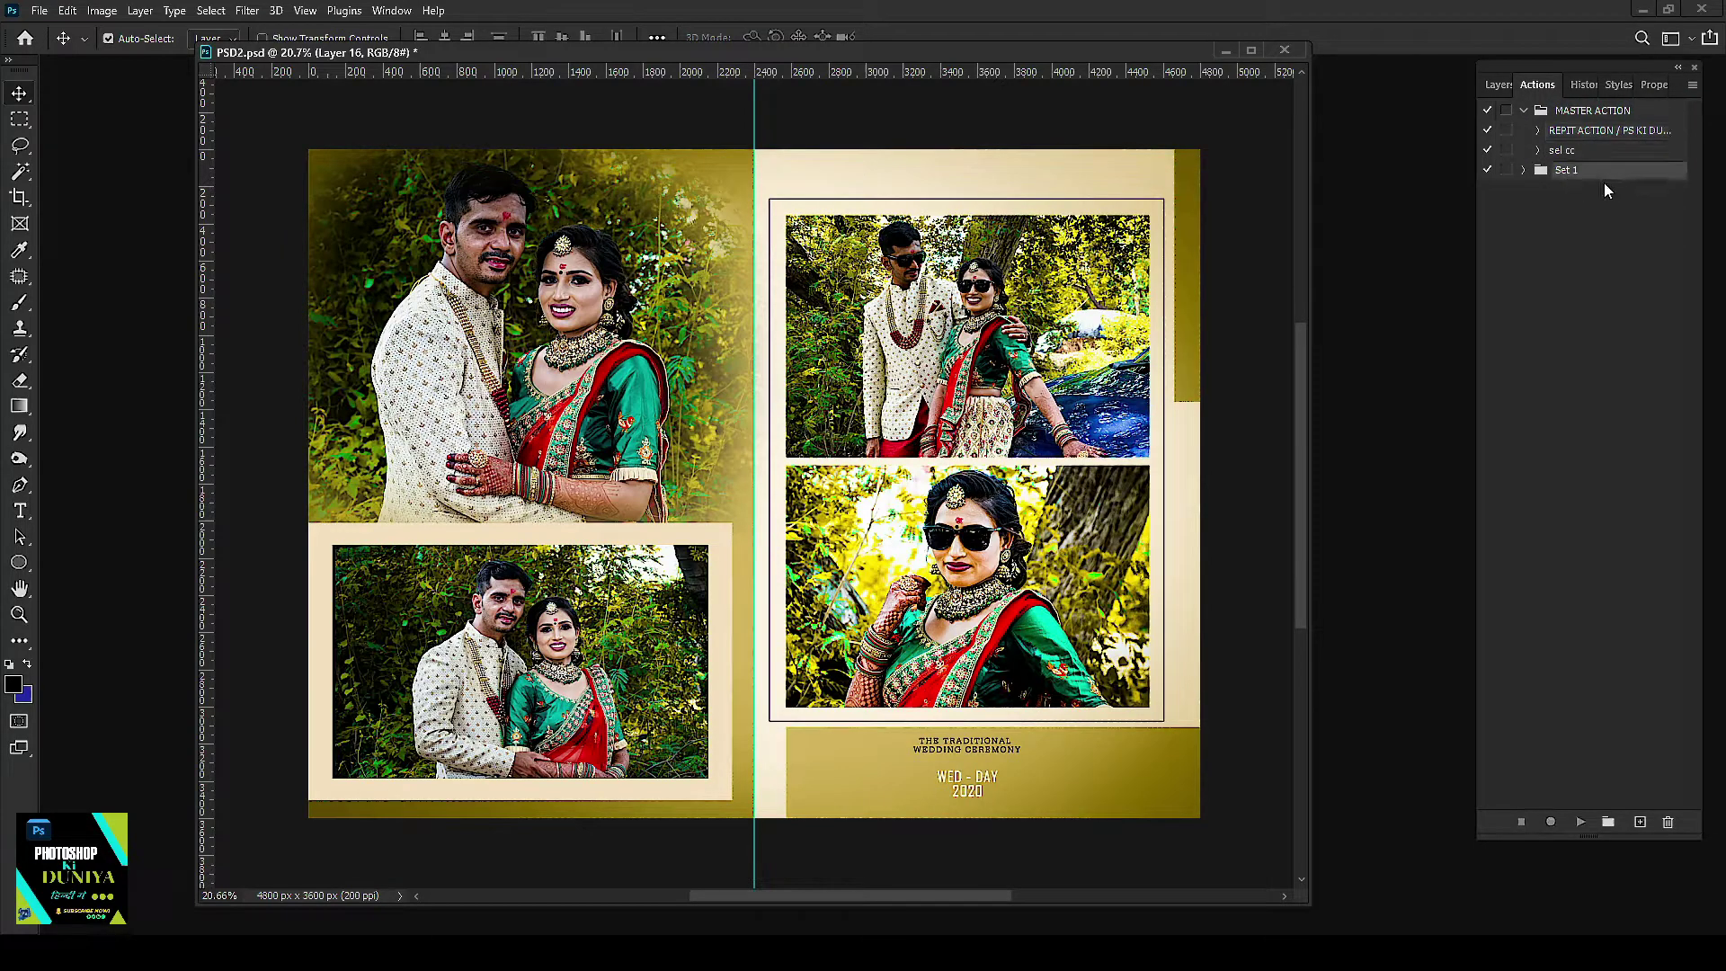
Step: Create a new action named soft in Set 1 and start recording it
{"action": "left_click", "coordinate": [1640, 822]}
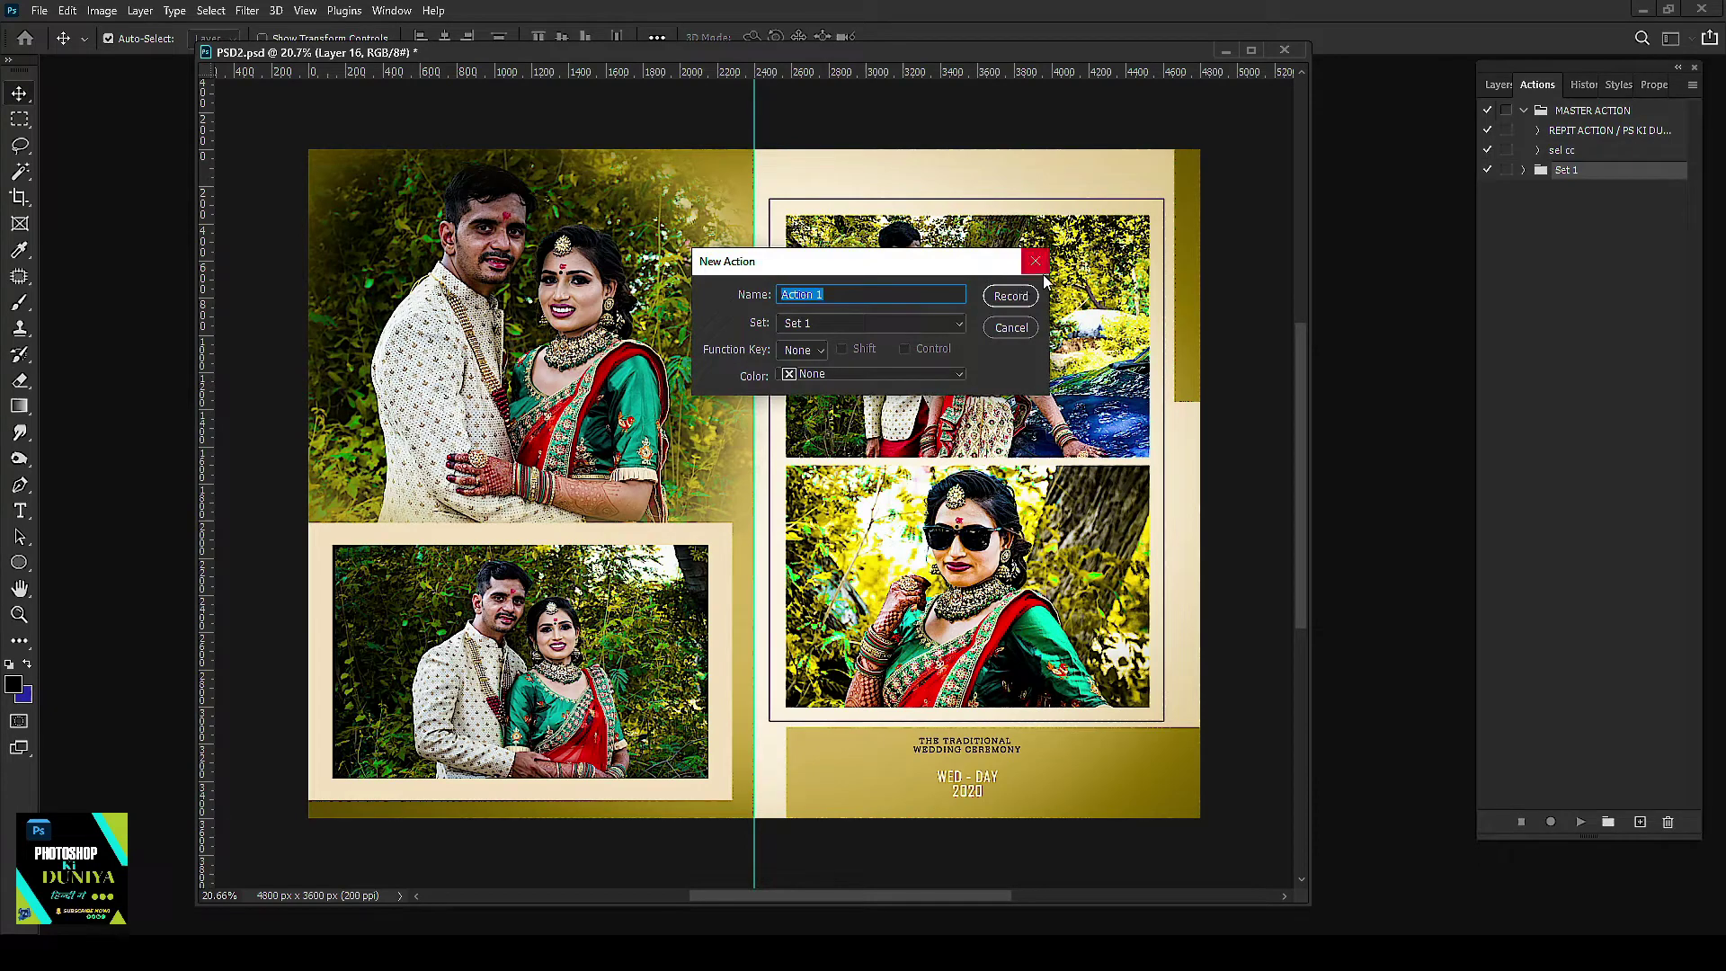
{"action": "type", "text": "soft"}
{"action": "left_click", "coordinate": [1011, 296]}
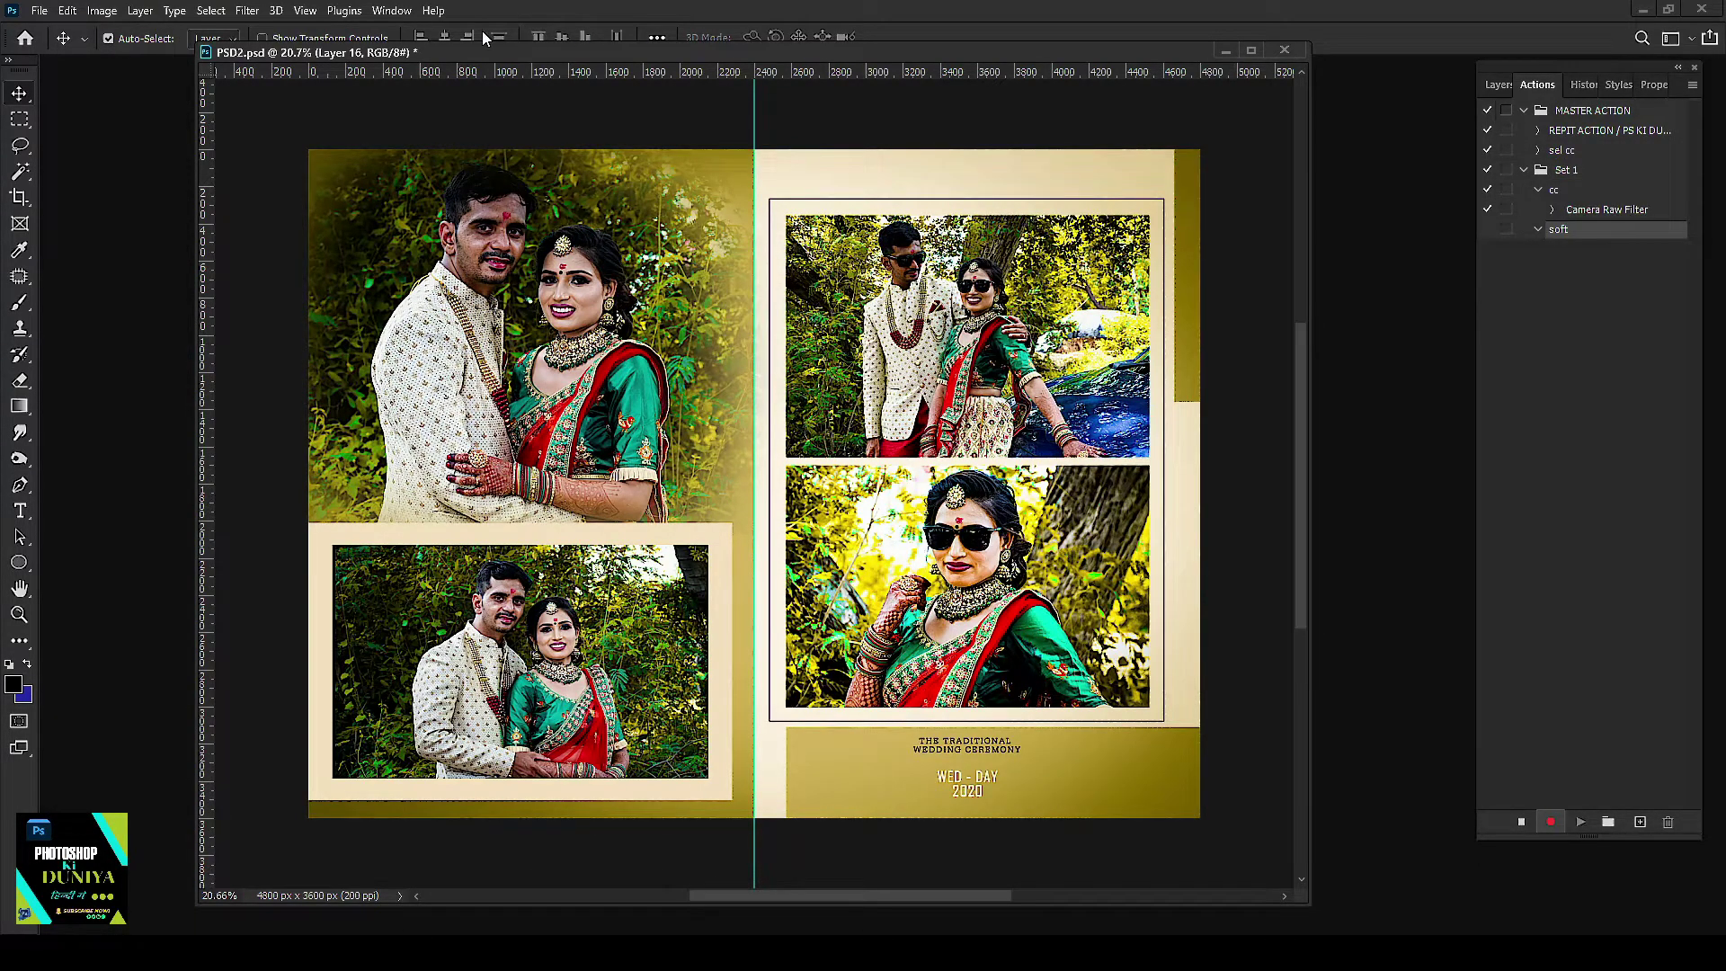
{"action": "left_click", "coordinate": [246, 10]}
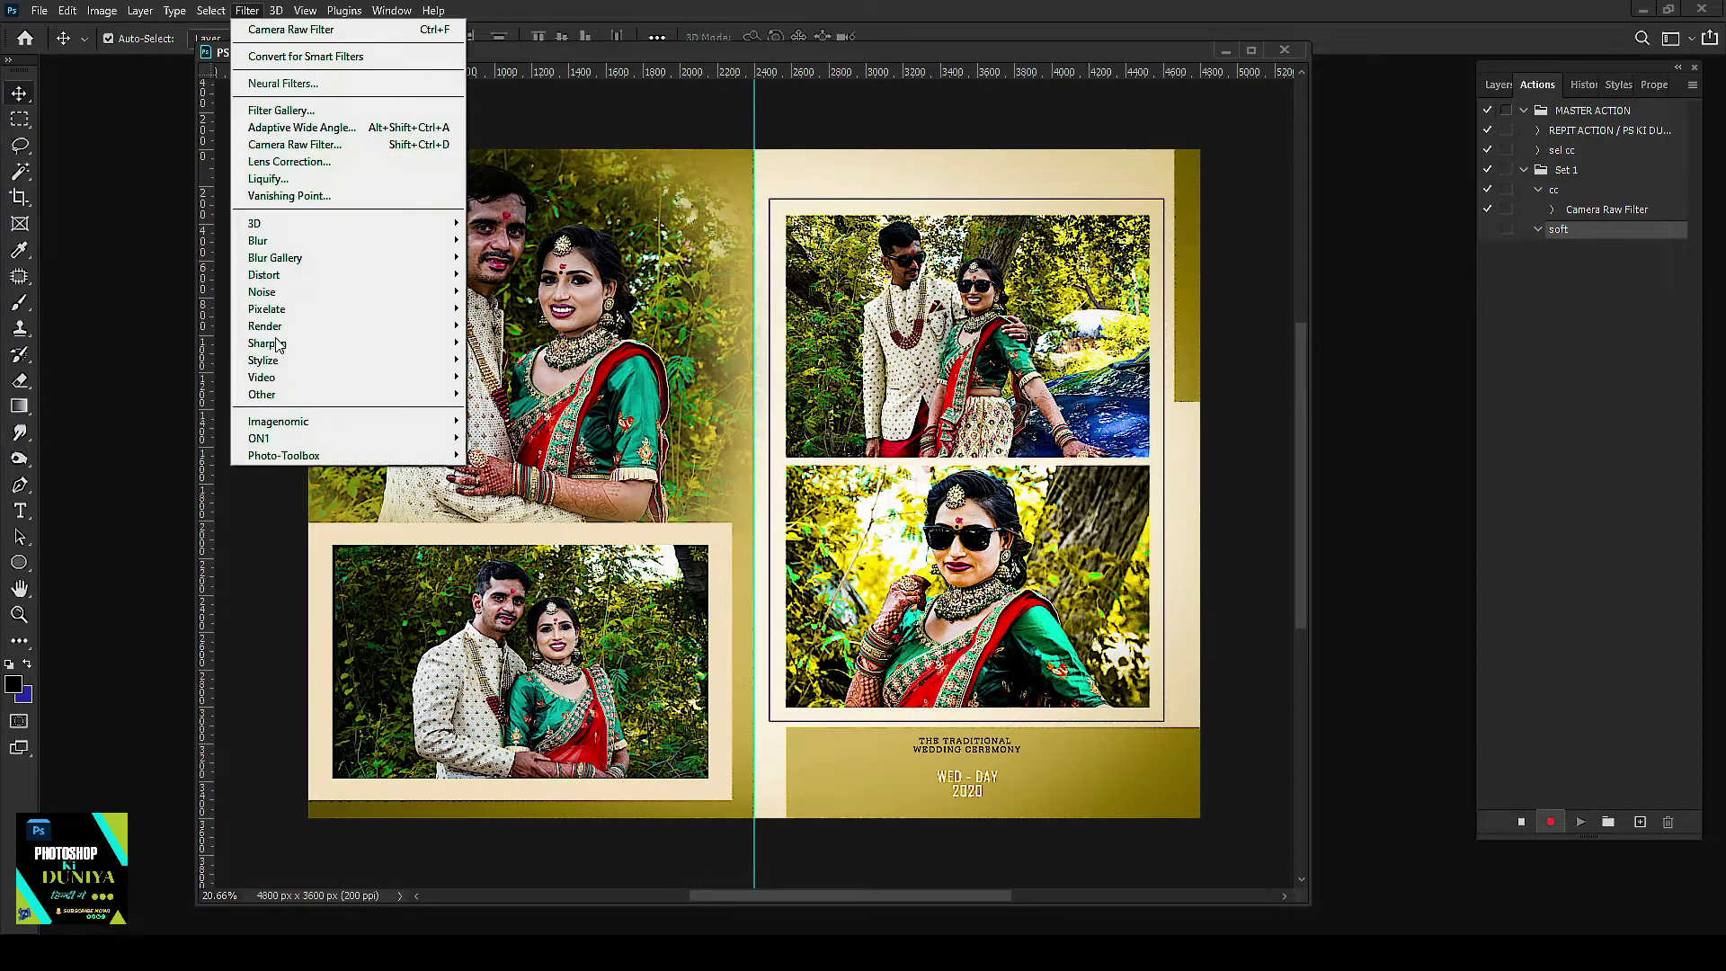
{"action": "mouse_move", "coordinate": [278, 420]}
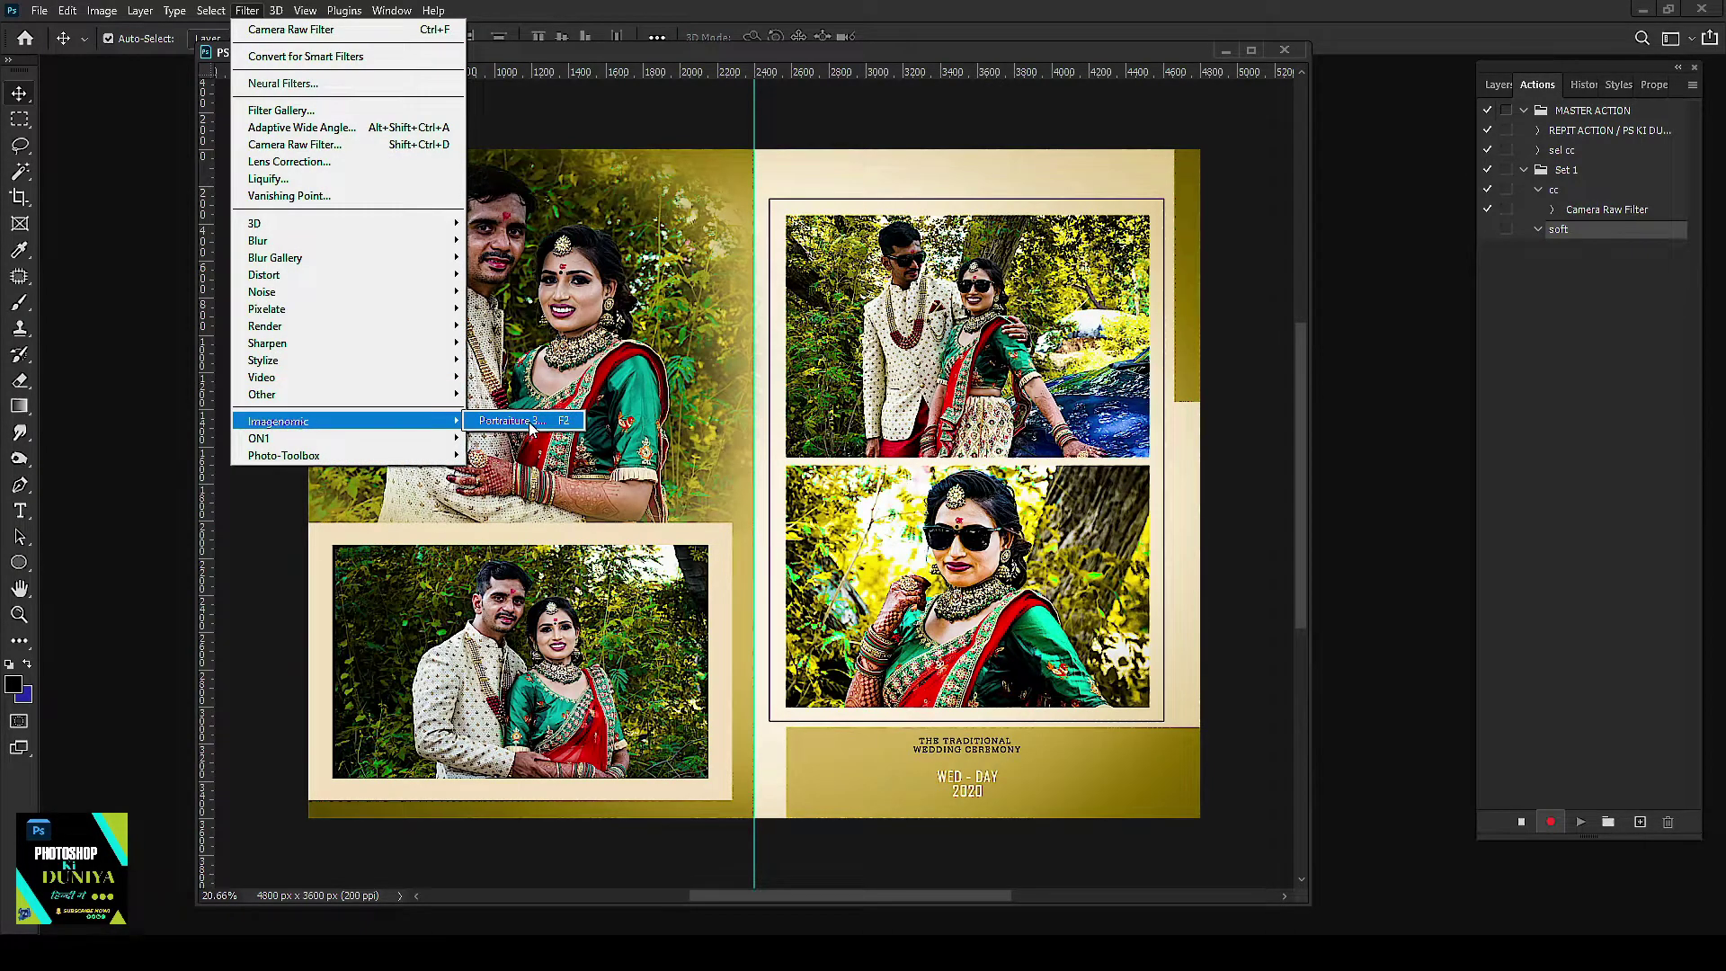
Step: Apply Portraiture skin smoothing at MEDIUM strength to the bride photo
{"action": "left_click", "coordinate": [511, 421]}
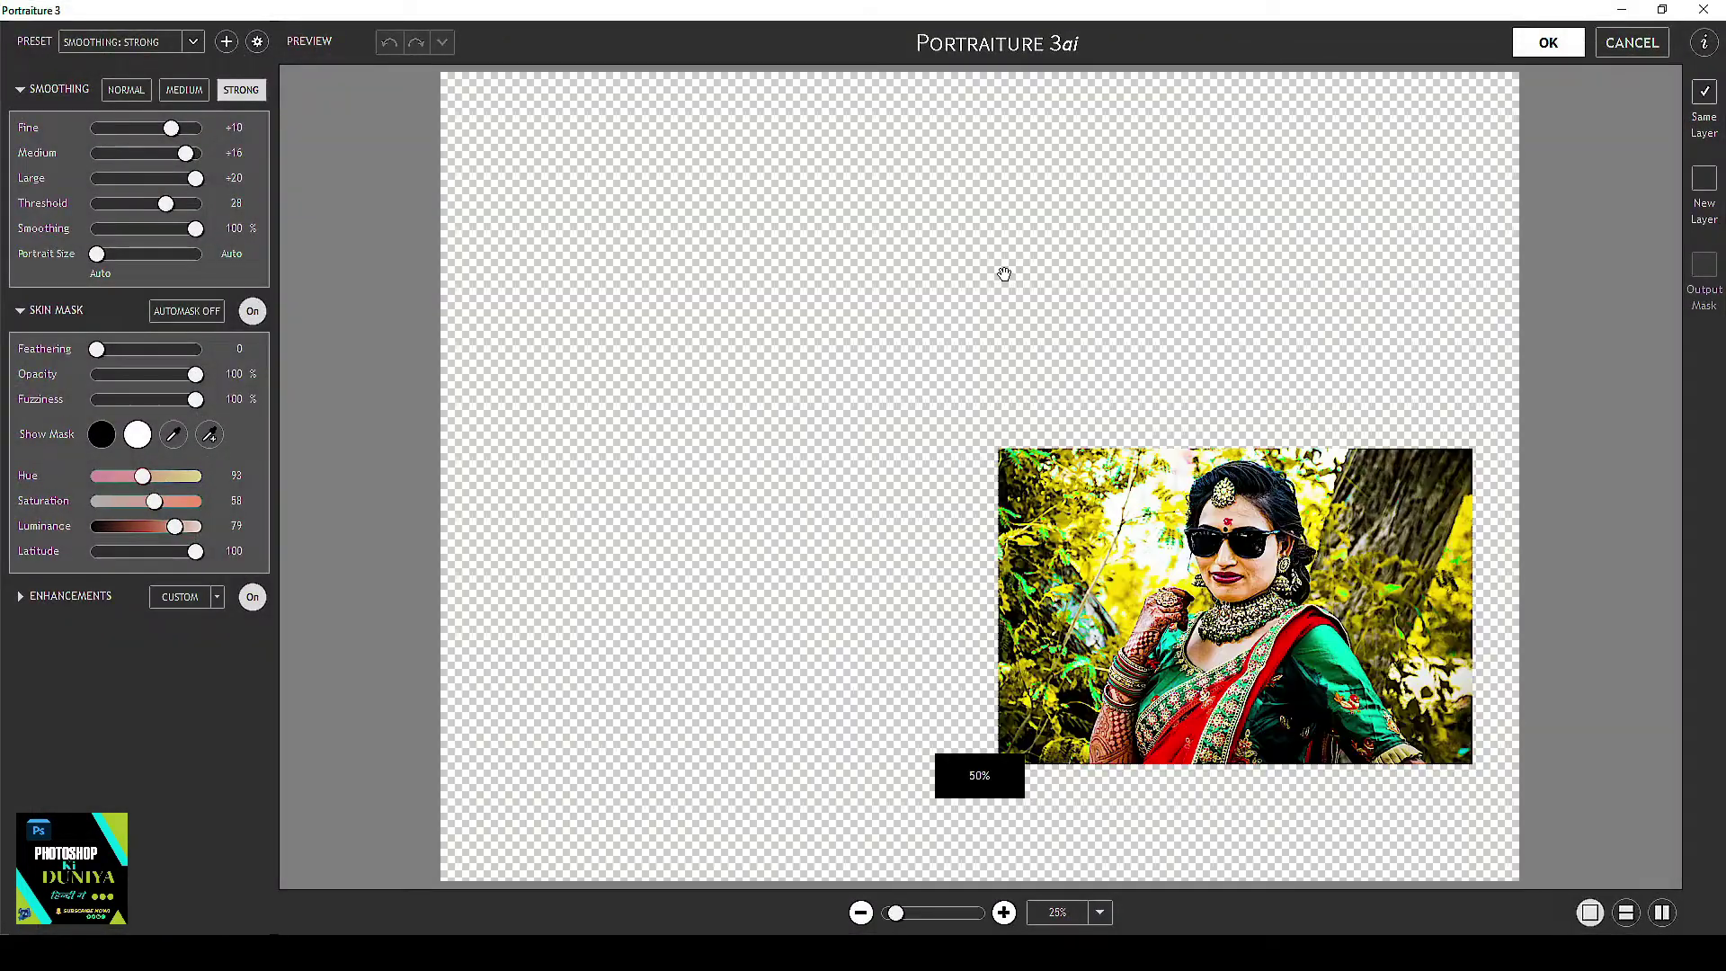
{"action": "left_click", "coordinate": [184, 93]}
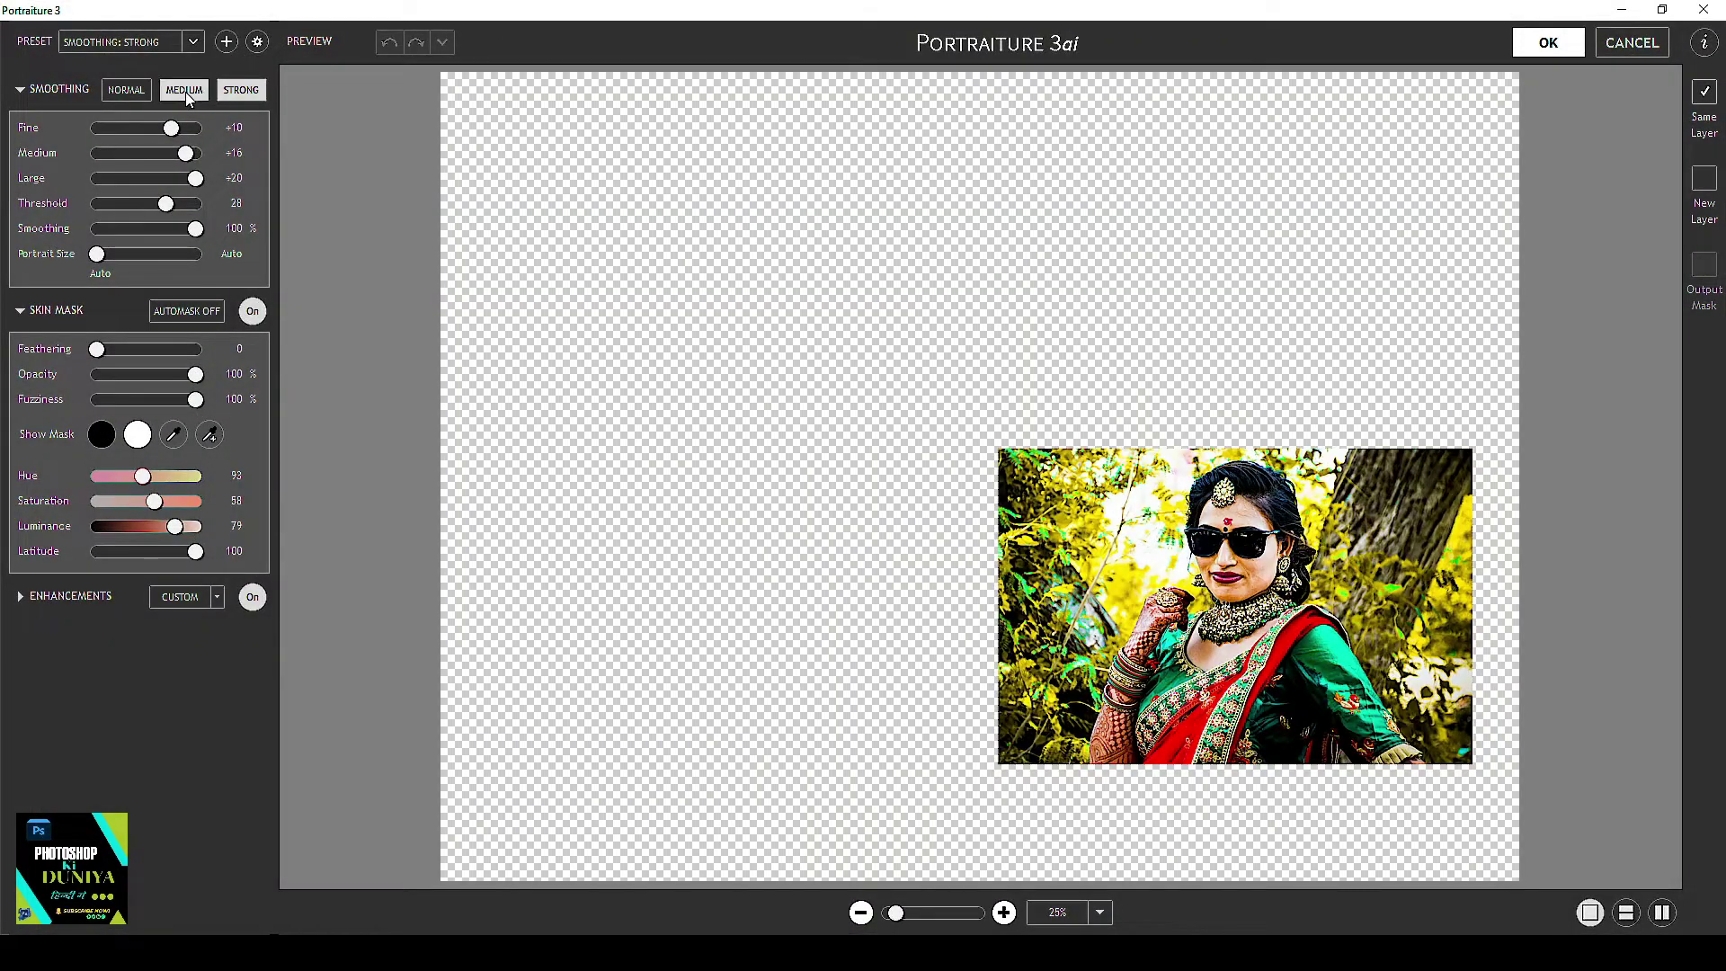
{"action": "left_click", "coordinate": [1548, 45]}
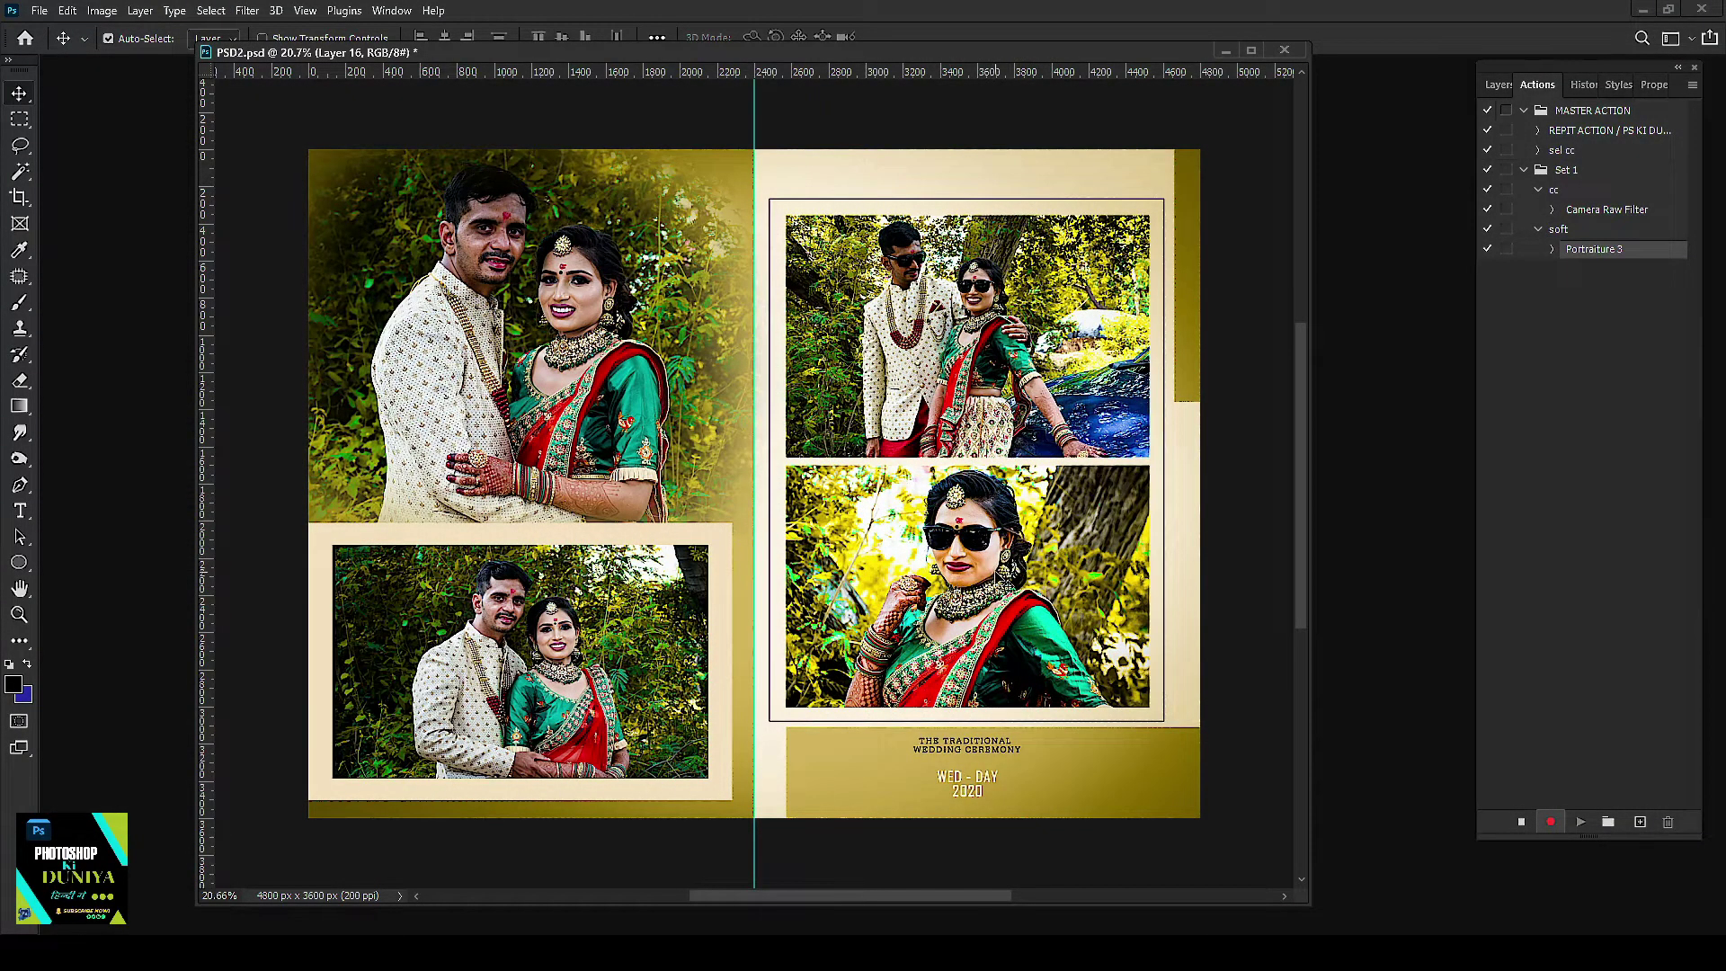
Step: Sharpen the photo with Unsharp Mask, then stop recording the soft action
{"action": "left_click", "coordinate": [246, 10]}
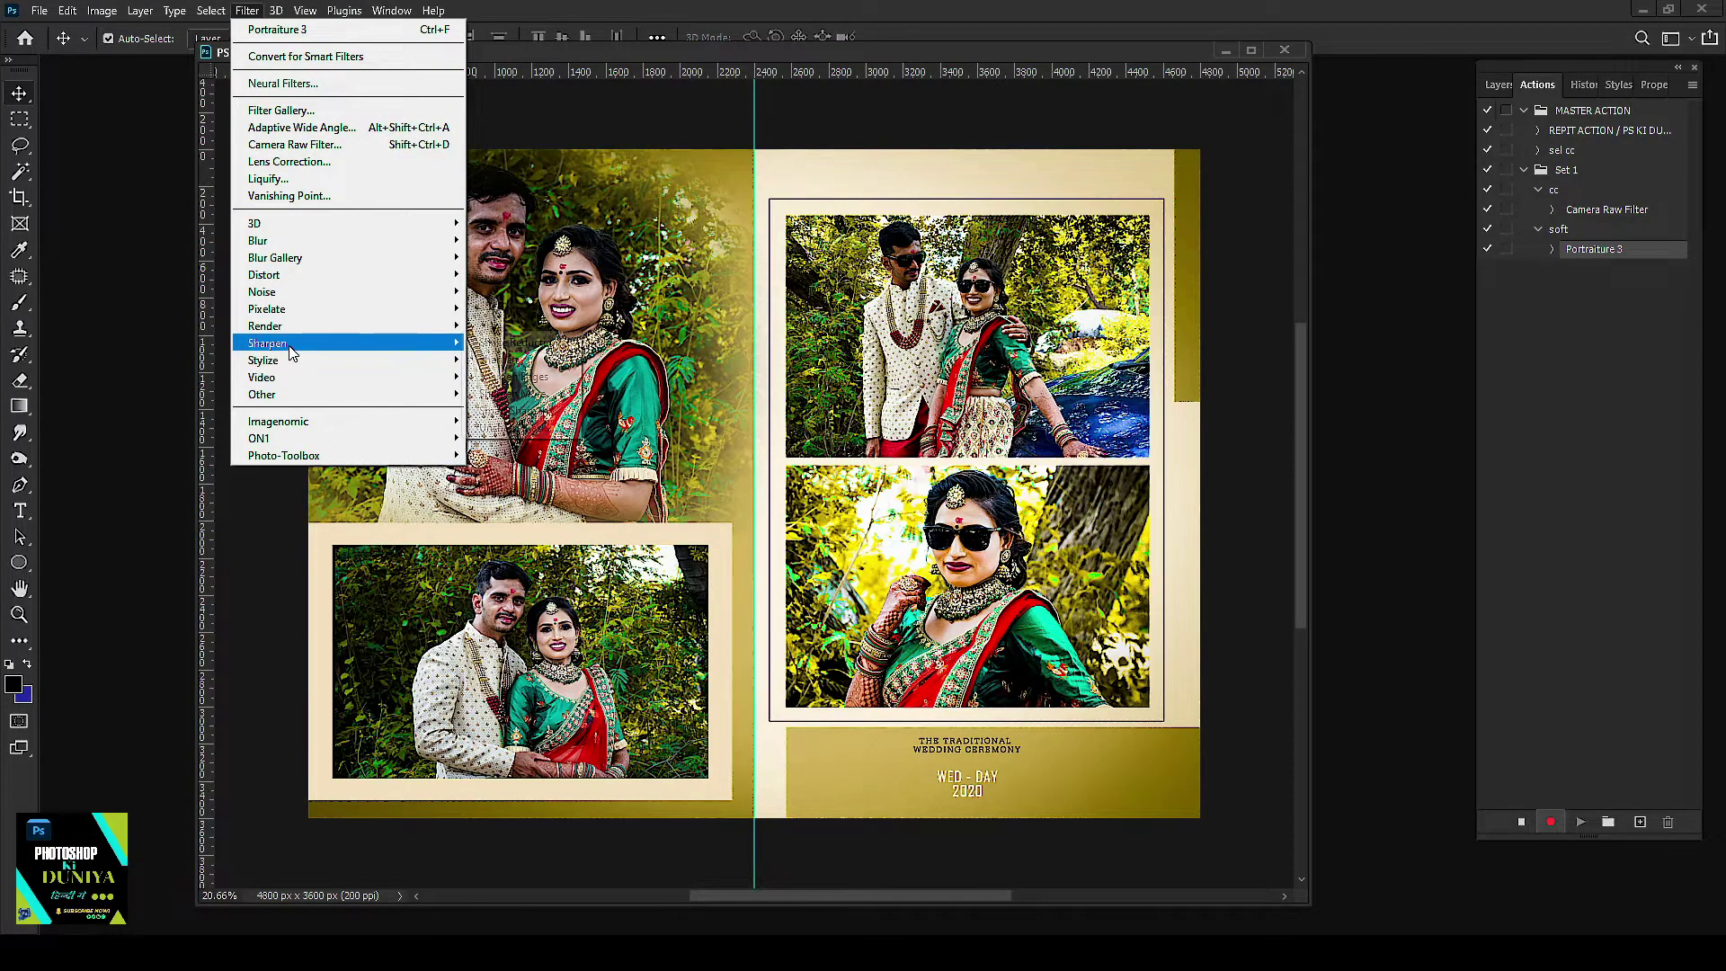
{"action": "mouse_move", "coordinate": [267, 343]}
{"action": "left_click", "coordinate": [517, 428]}
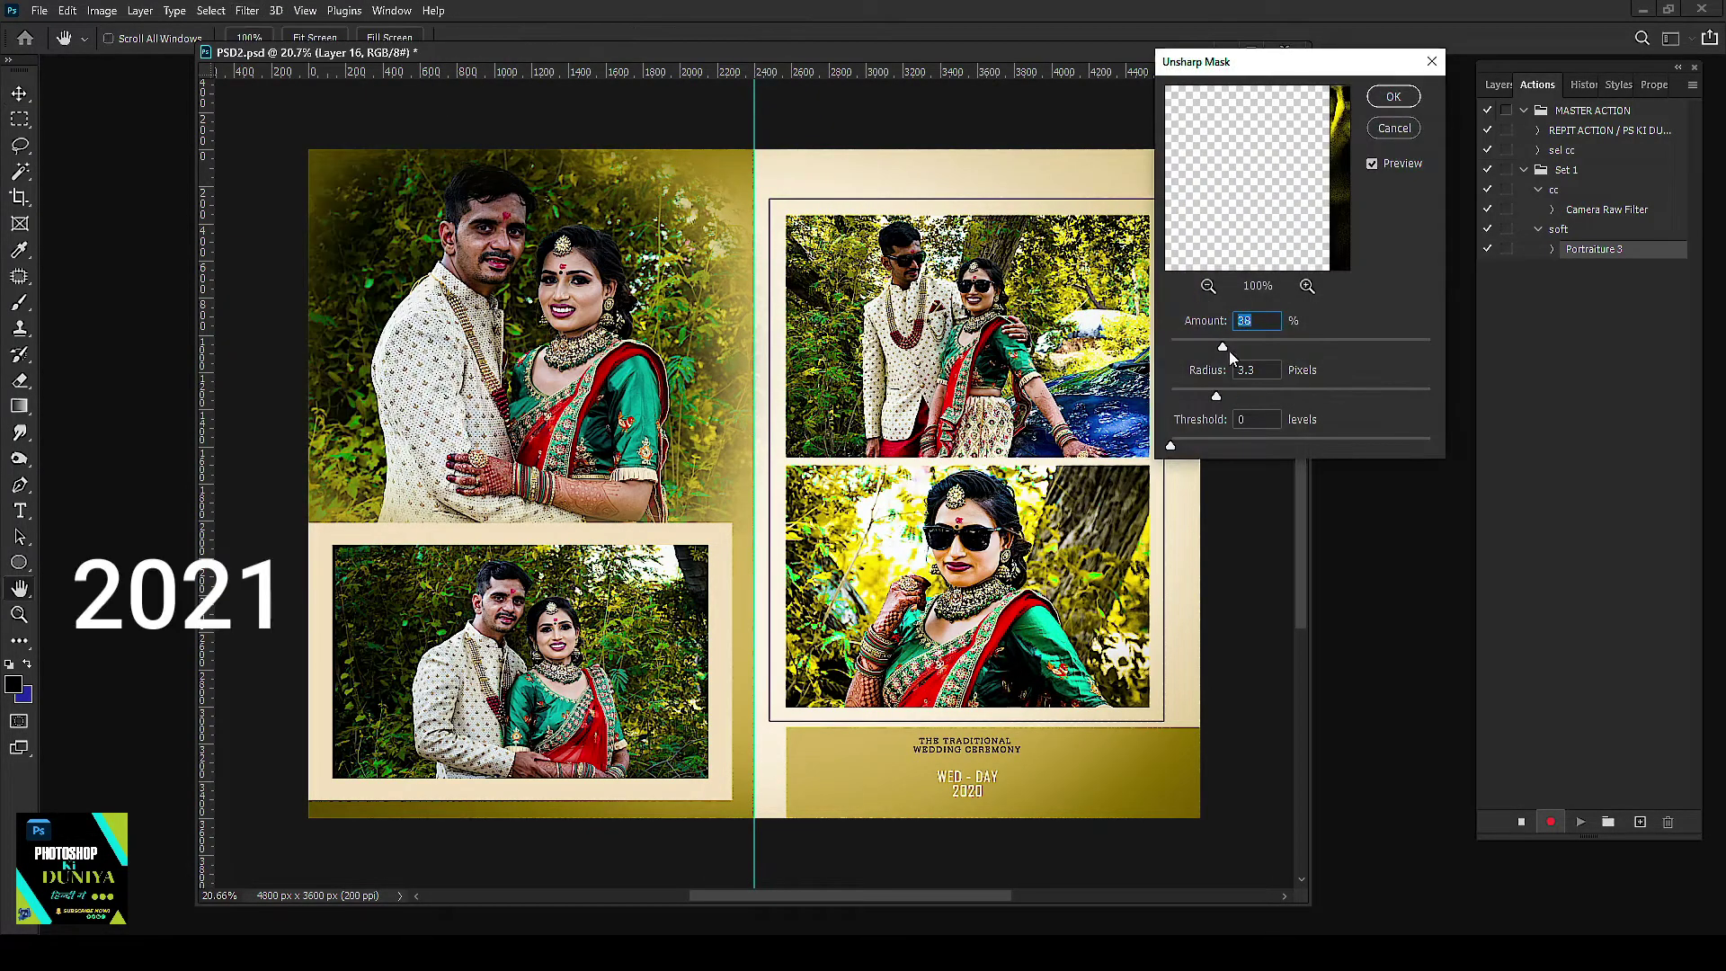
{"action": "left_click", "coordinate": [1403, 99]}
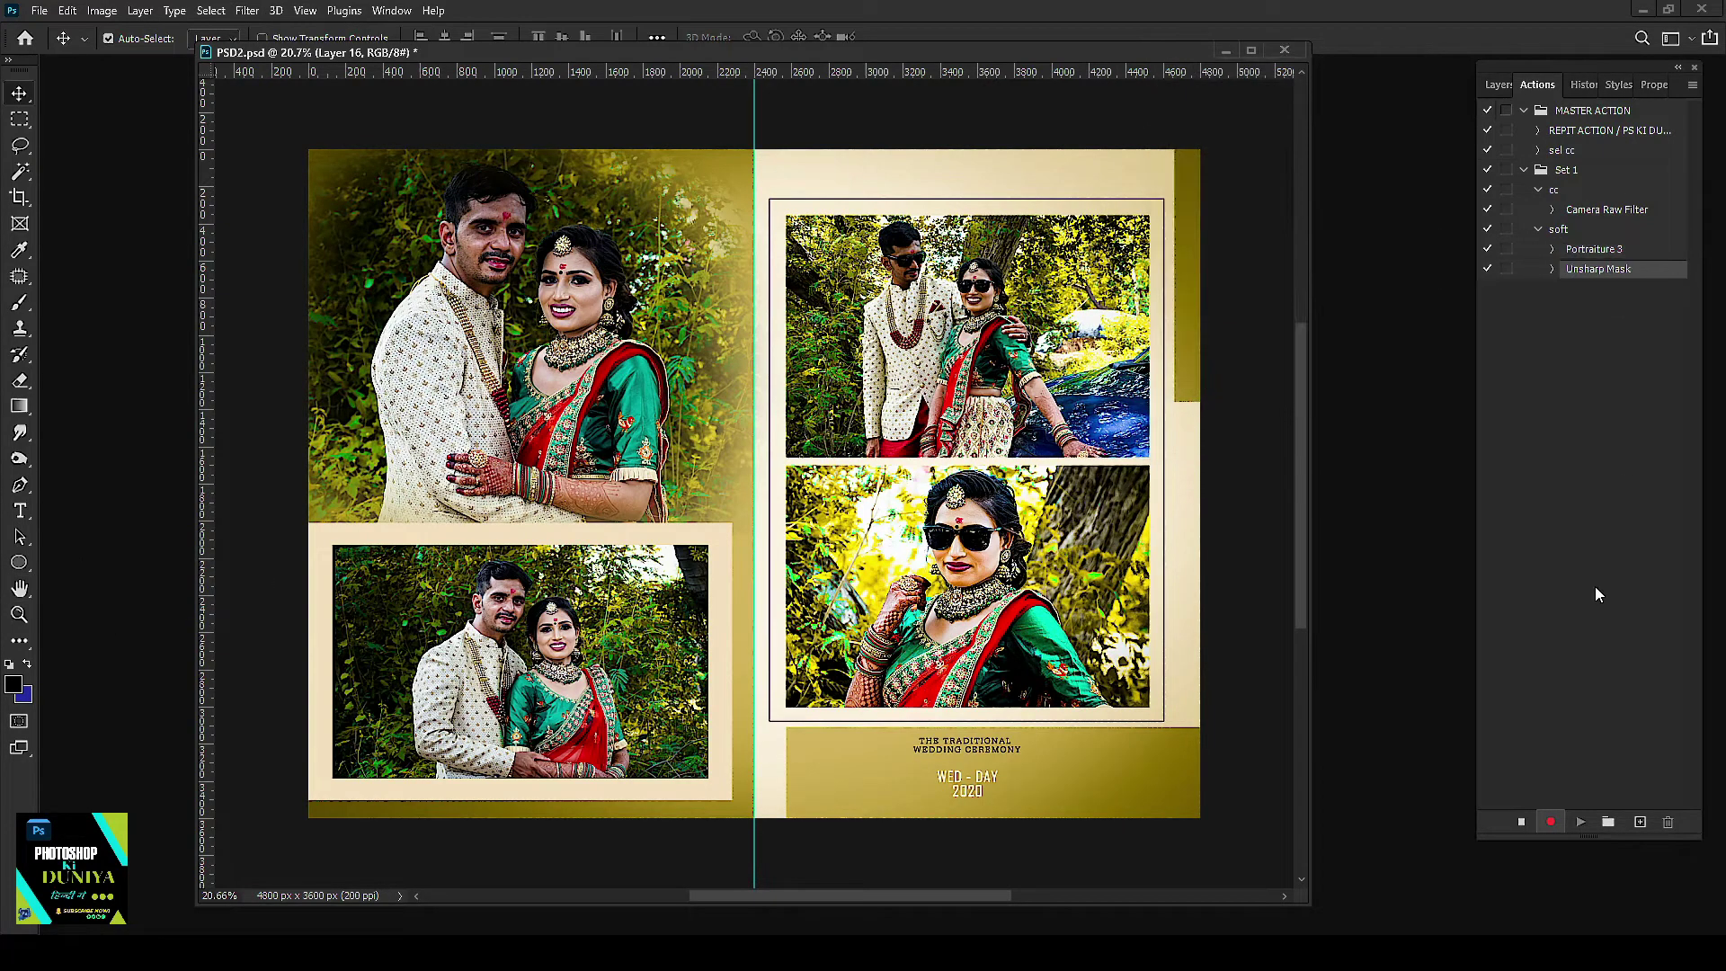
{"action": "left_click", "coordinate": [1522, 823]}
Step: Select the photo layers Layer 15, Layer 18 and Layer 17 together
{"action": "left_click", "coordinate": [1500, 84]}
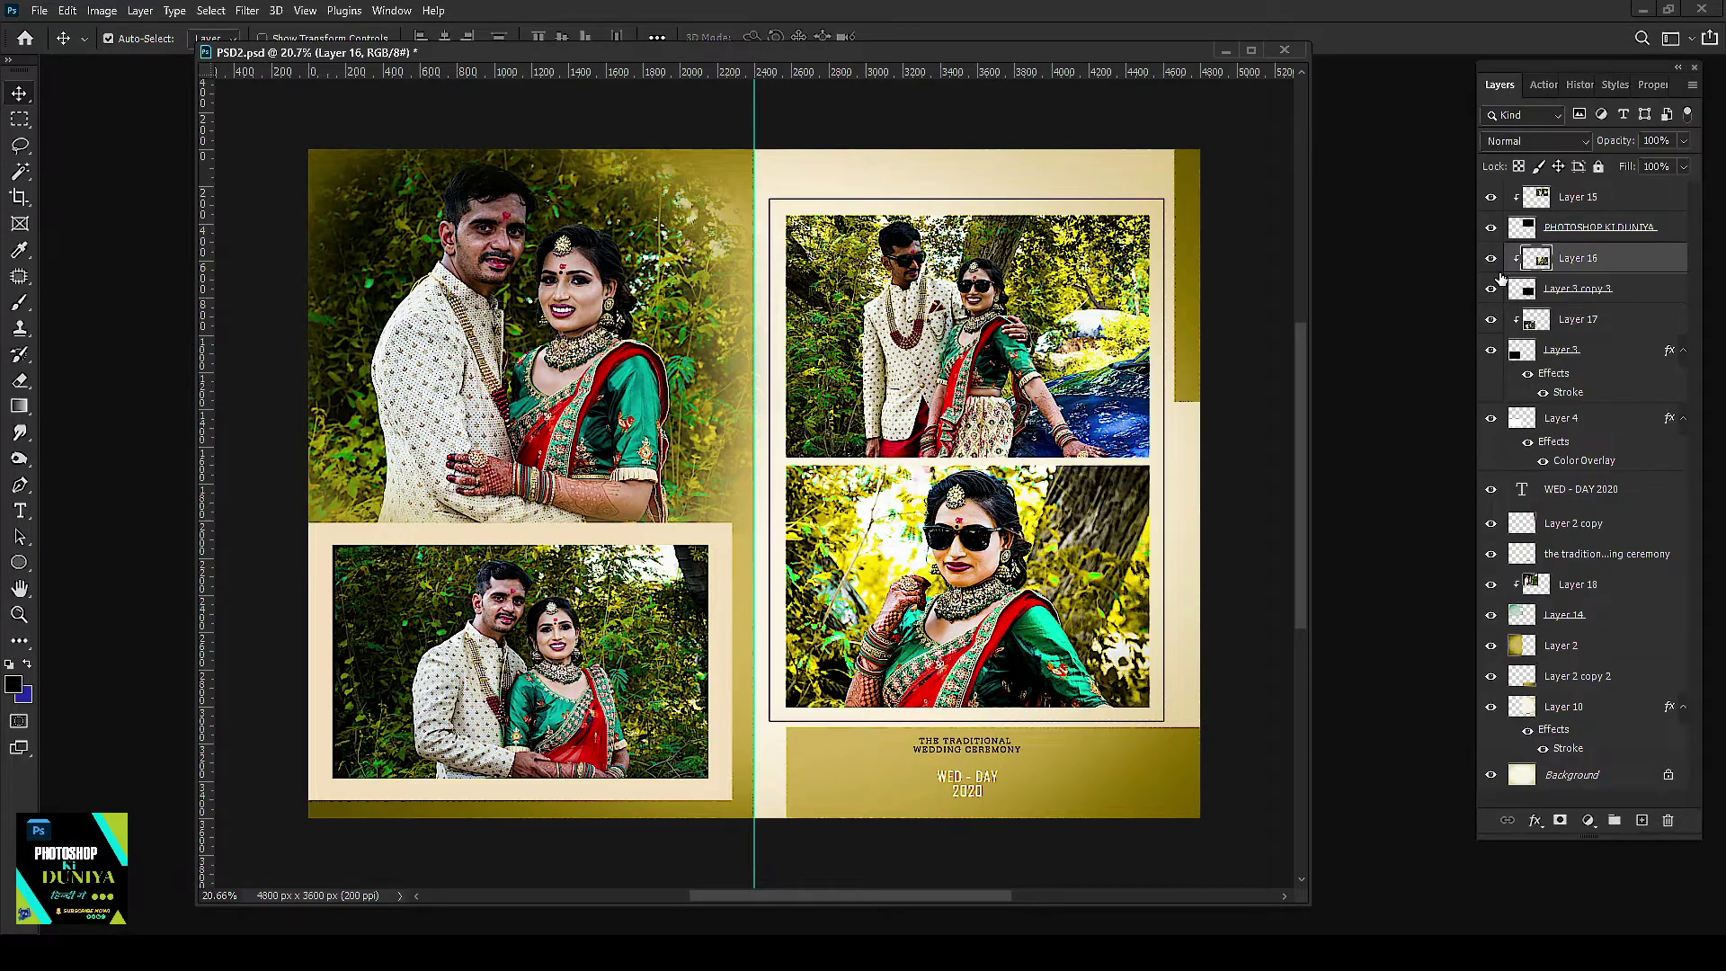
{"action": "left_click", "coordinate": [1491, 258]}
{"action": "left_click", "coordinate": [1491, 258]}
{"action": "left_click", "coordinate": [1491, 258]}
{"action": "right_click", "coordinate": [948, 304]}
{"action": "left_click", "coordinate": [980, 334]}
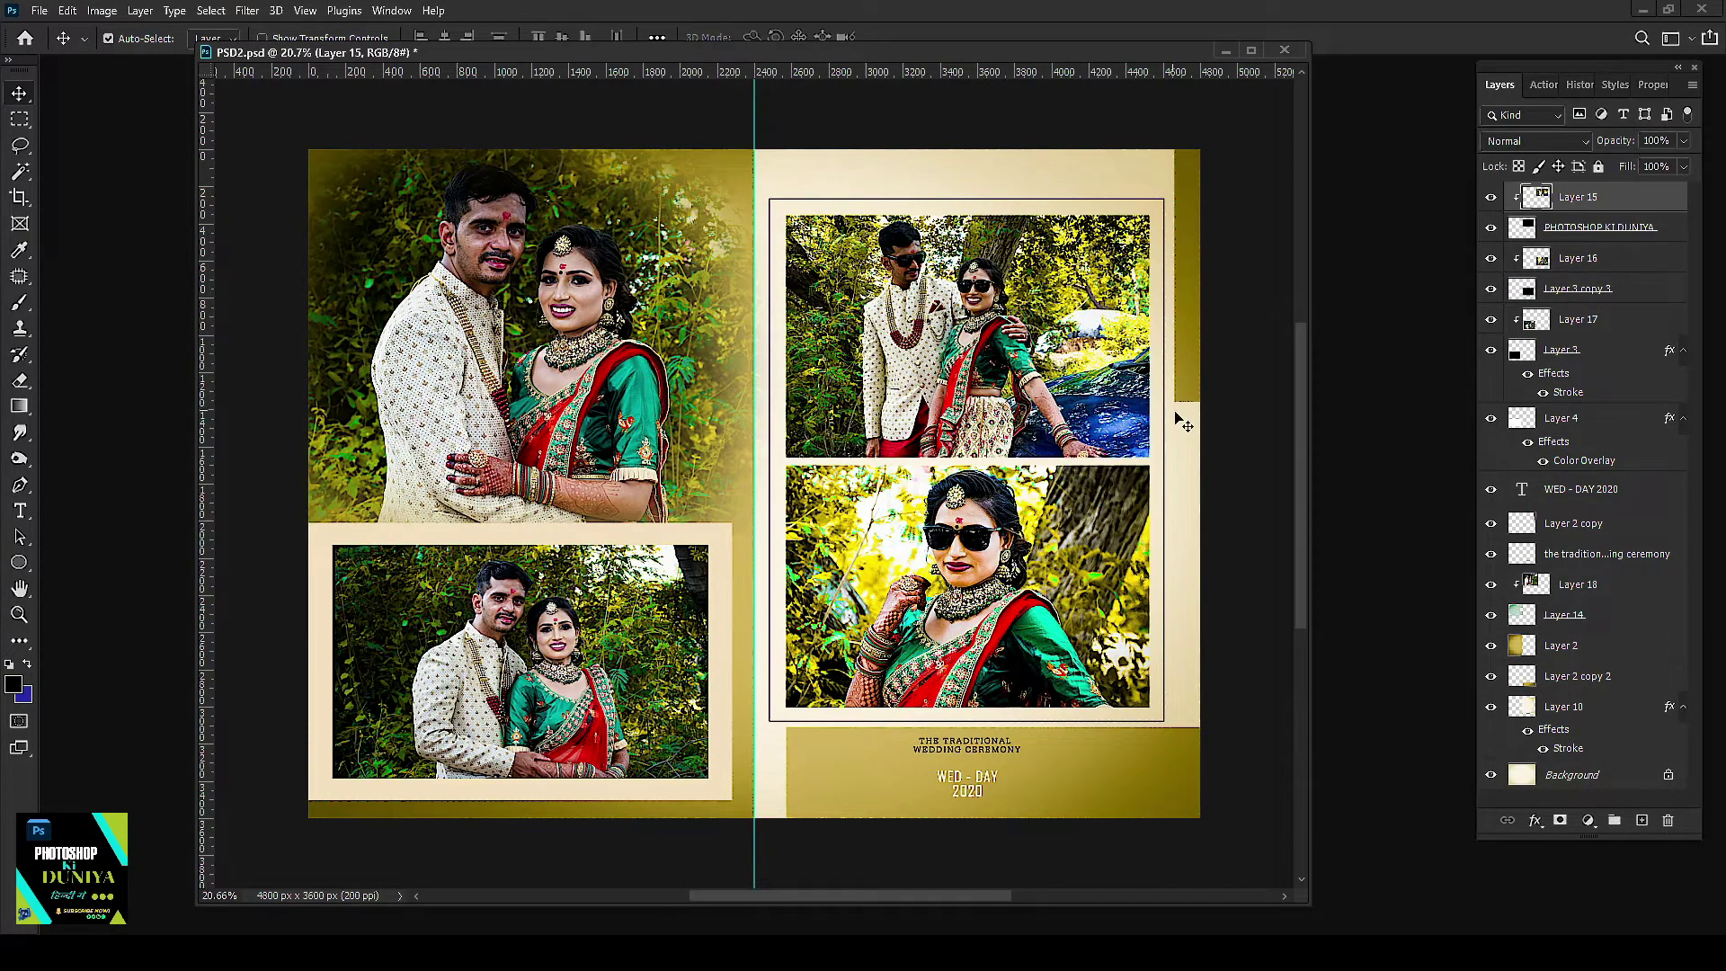
{"action": "left_click", "coordinate": [523, 617], "text": "shift"}
{"action": "left_click", "coordinate": [520, 657], "text": "shift"}
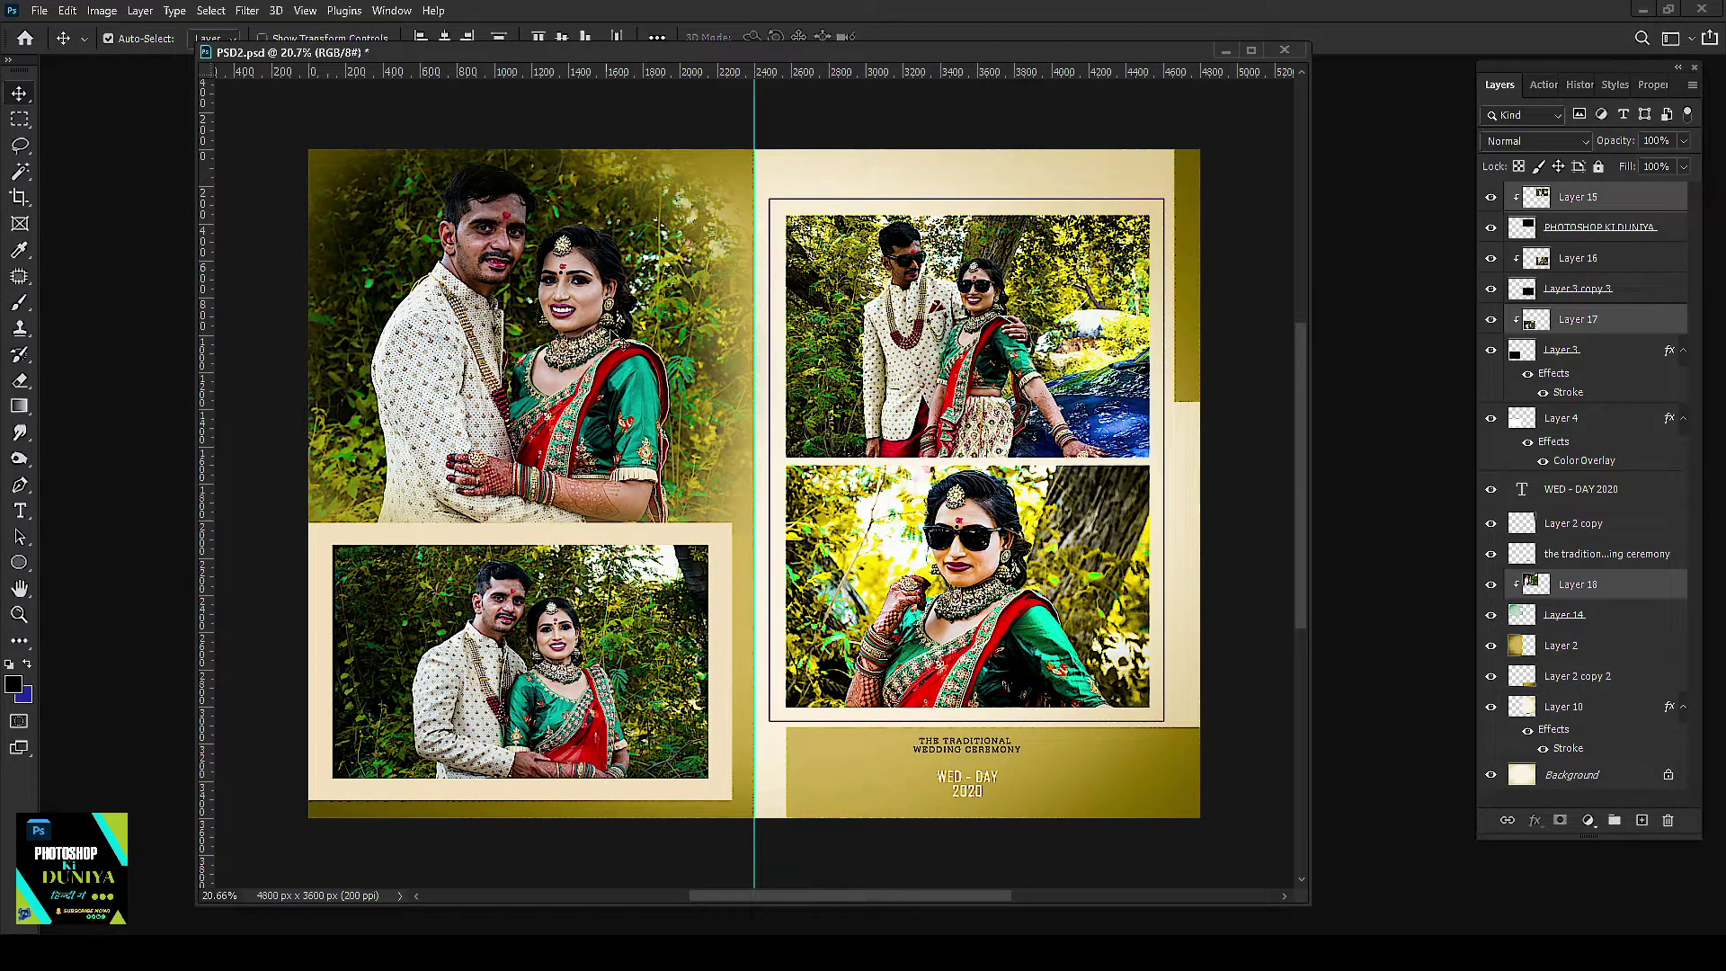
Step: Launch the REPIT ACTION batch script from the Actions button mode
{"action": "left_click", "coordinate": [1539, 84]}
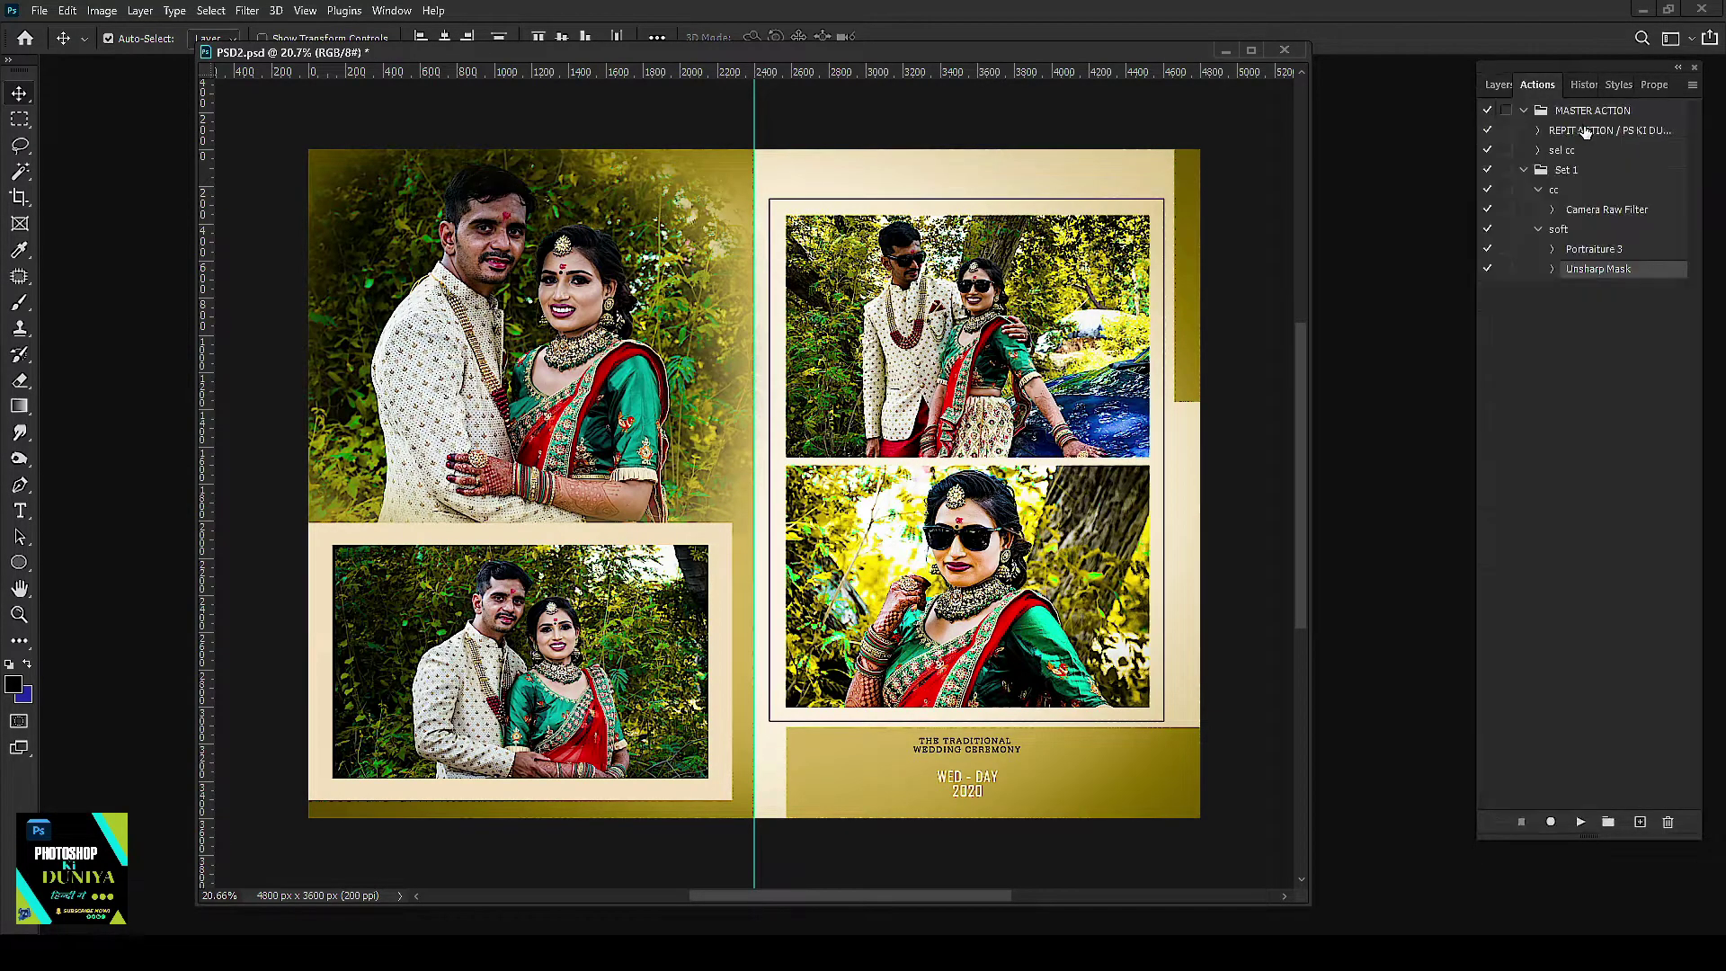
{"action": "left_click", "coordinate": [1693, 85]}
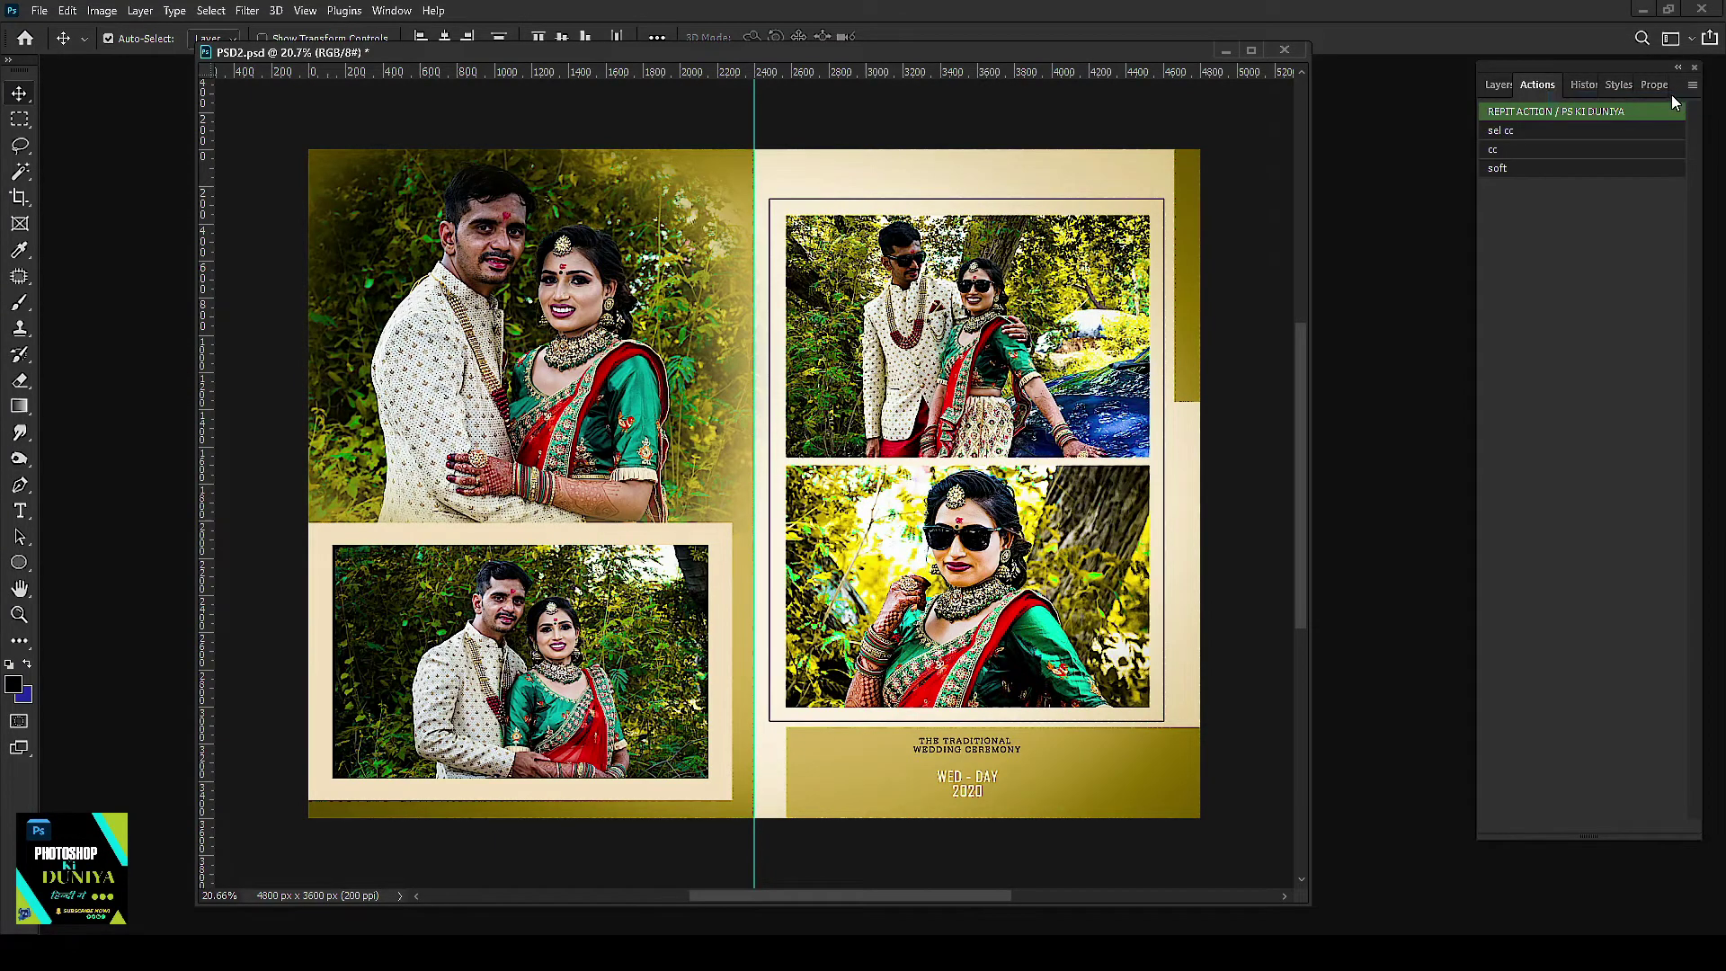
{"action": "left_click", "coordinate": [1586, 111]}
{"action": "left_click_drag", "start_coordinate": [868, 307], "coordinate": [1165, 196]}
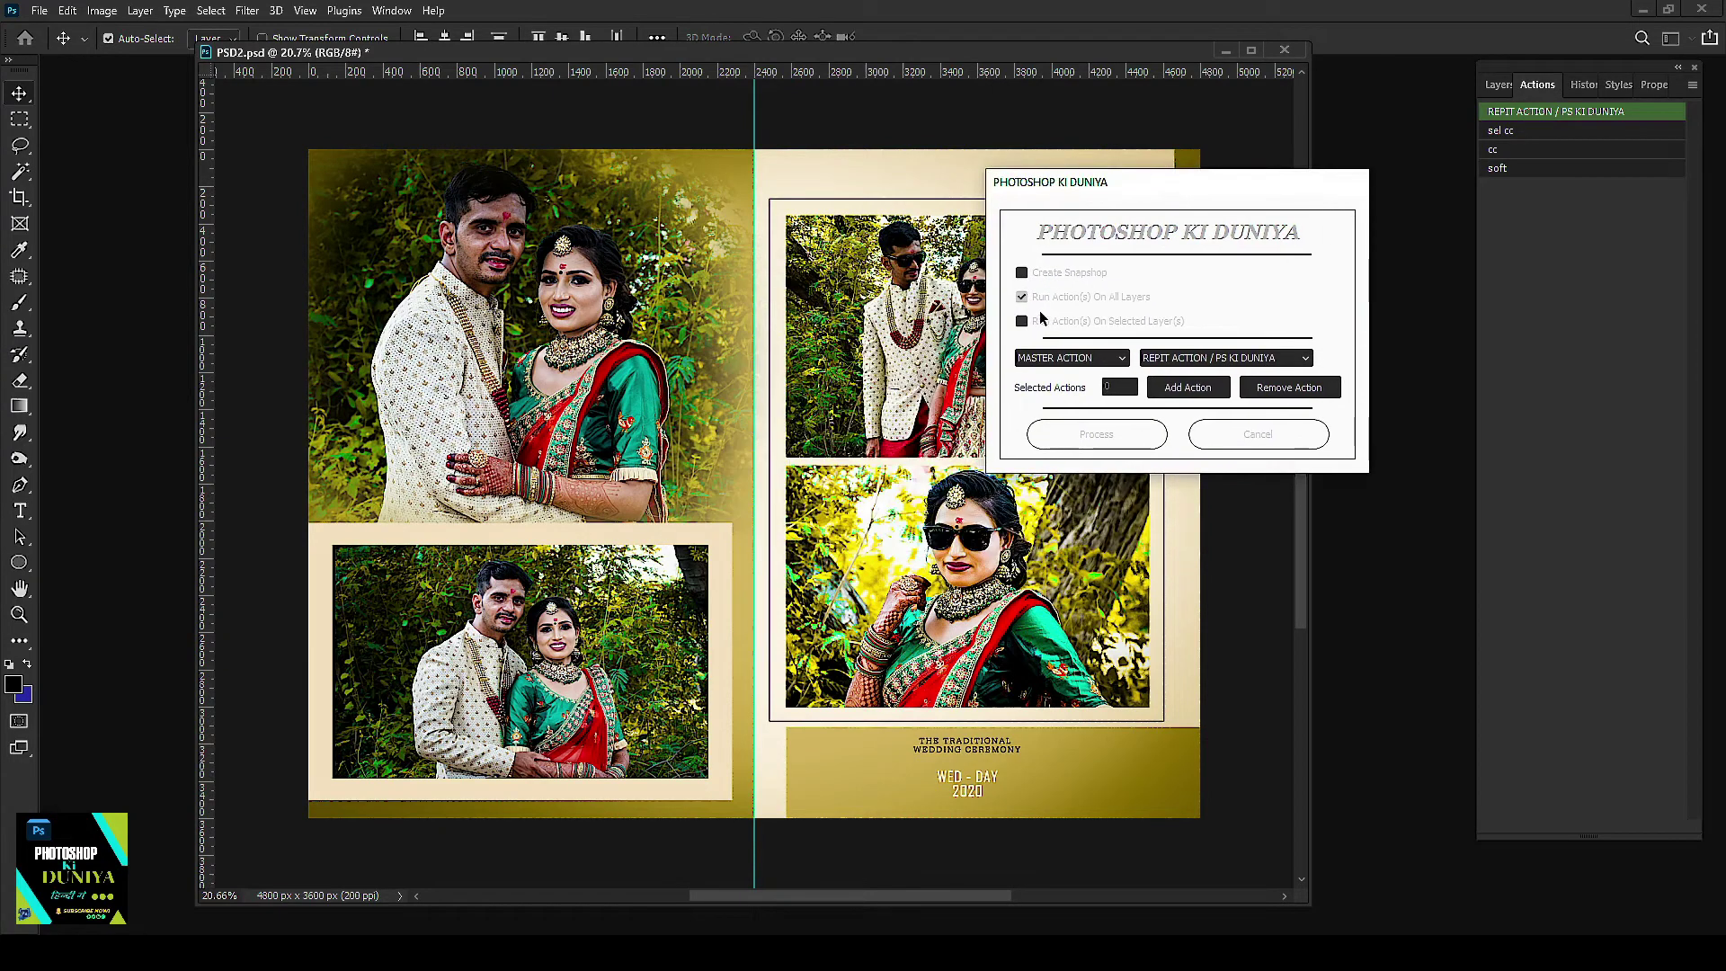
Step: Run the Set 1 soft action on the selected layers via Run On Selected Layers
{"action": "left_click", "coordinate": [1023, 322]}
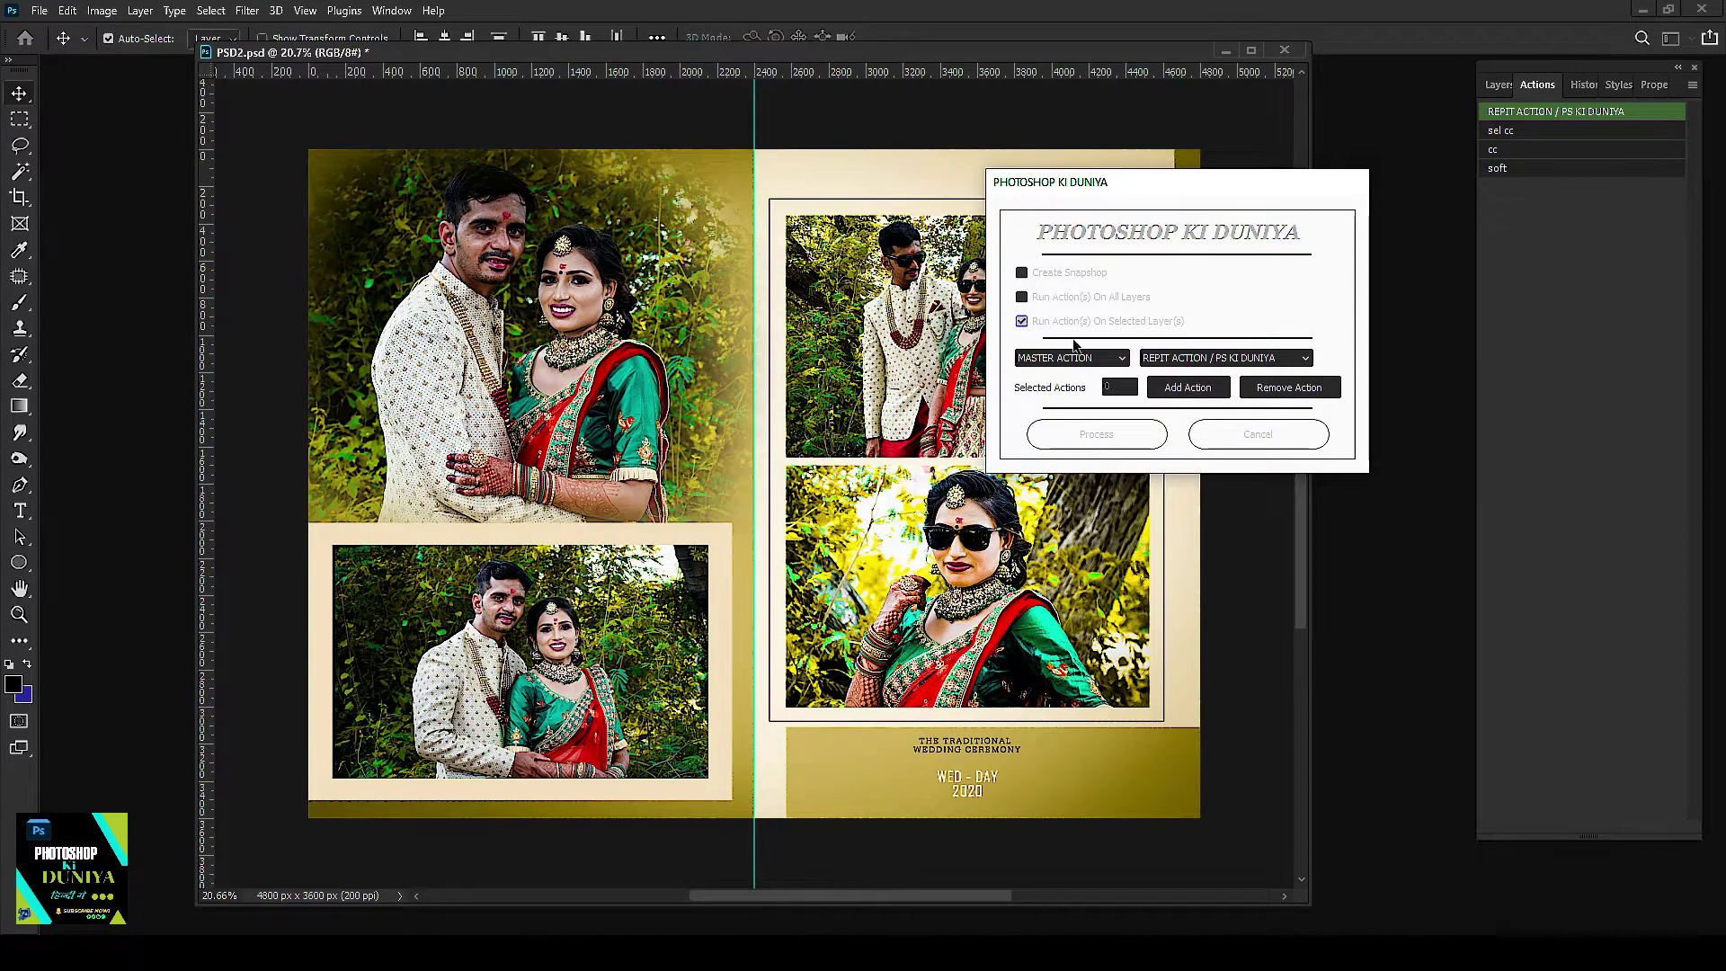
{"action": "left_click", "coordinate": [1187, 359]}
{"action": "left_click", "coordinate": [1187, 374]}
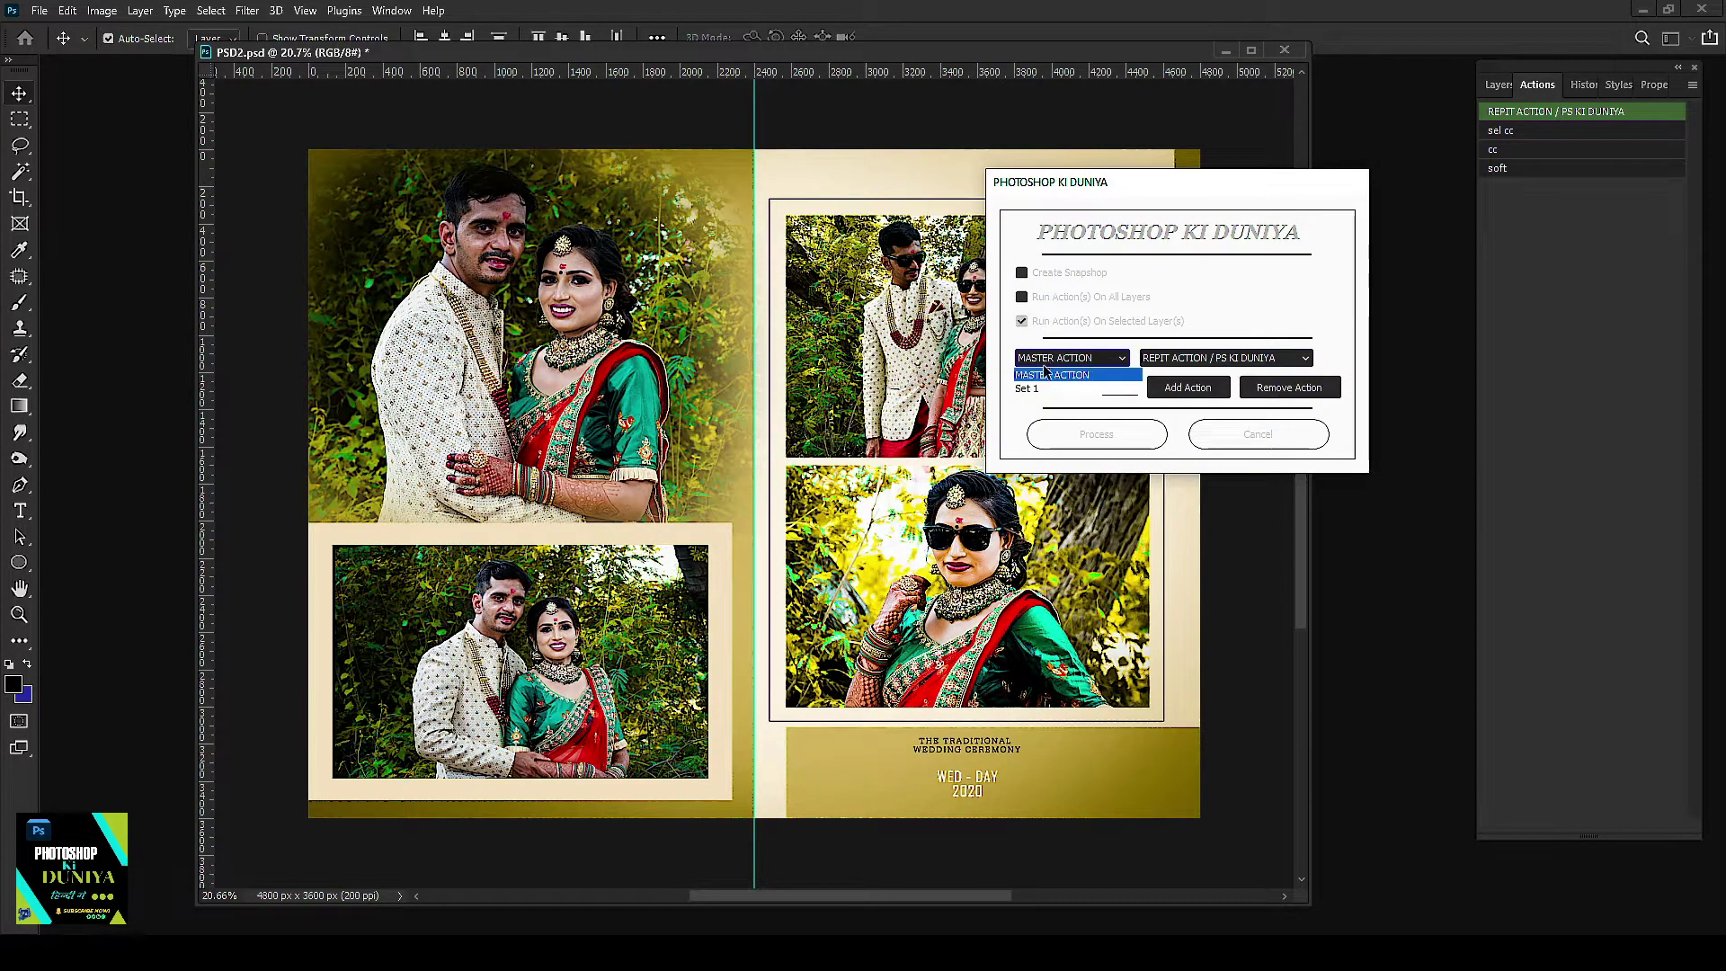
{"action": "left_click", "coordinate": [1045, 359]}
{"action": "left_click", "coordinate": [1043, 395]}
{"action": "left_click", "coordinate": [1200, 358]}
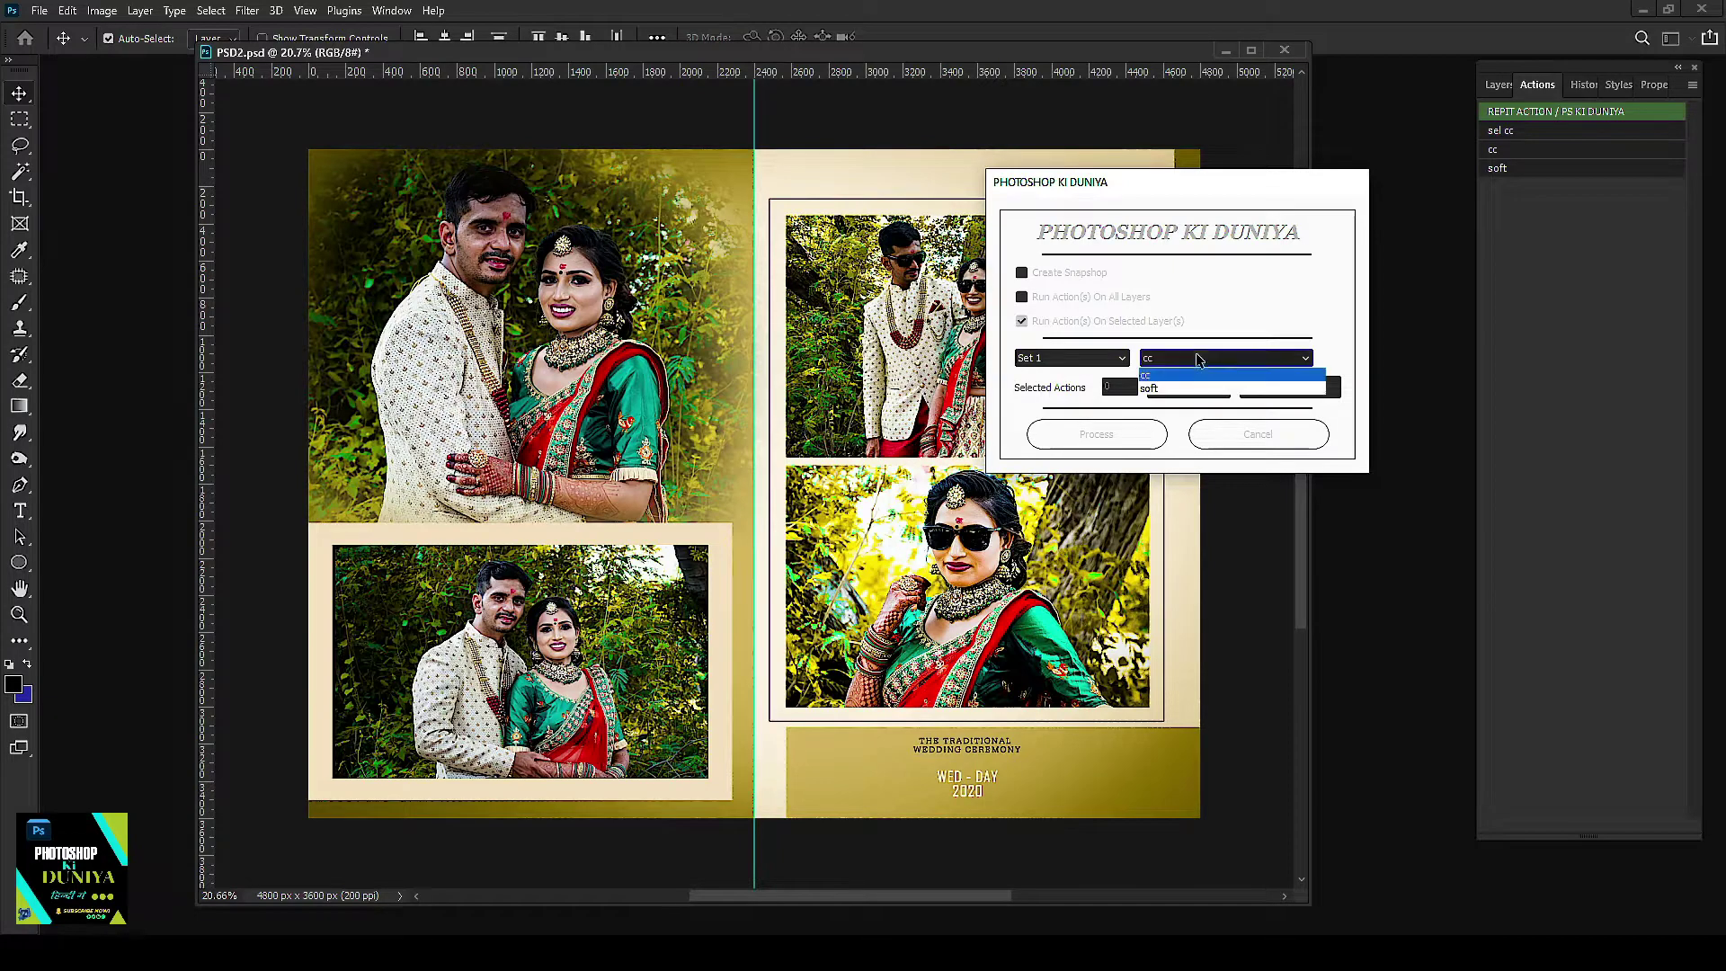
{"action": "left_click", "coordinate": [1153, 388]}
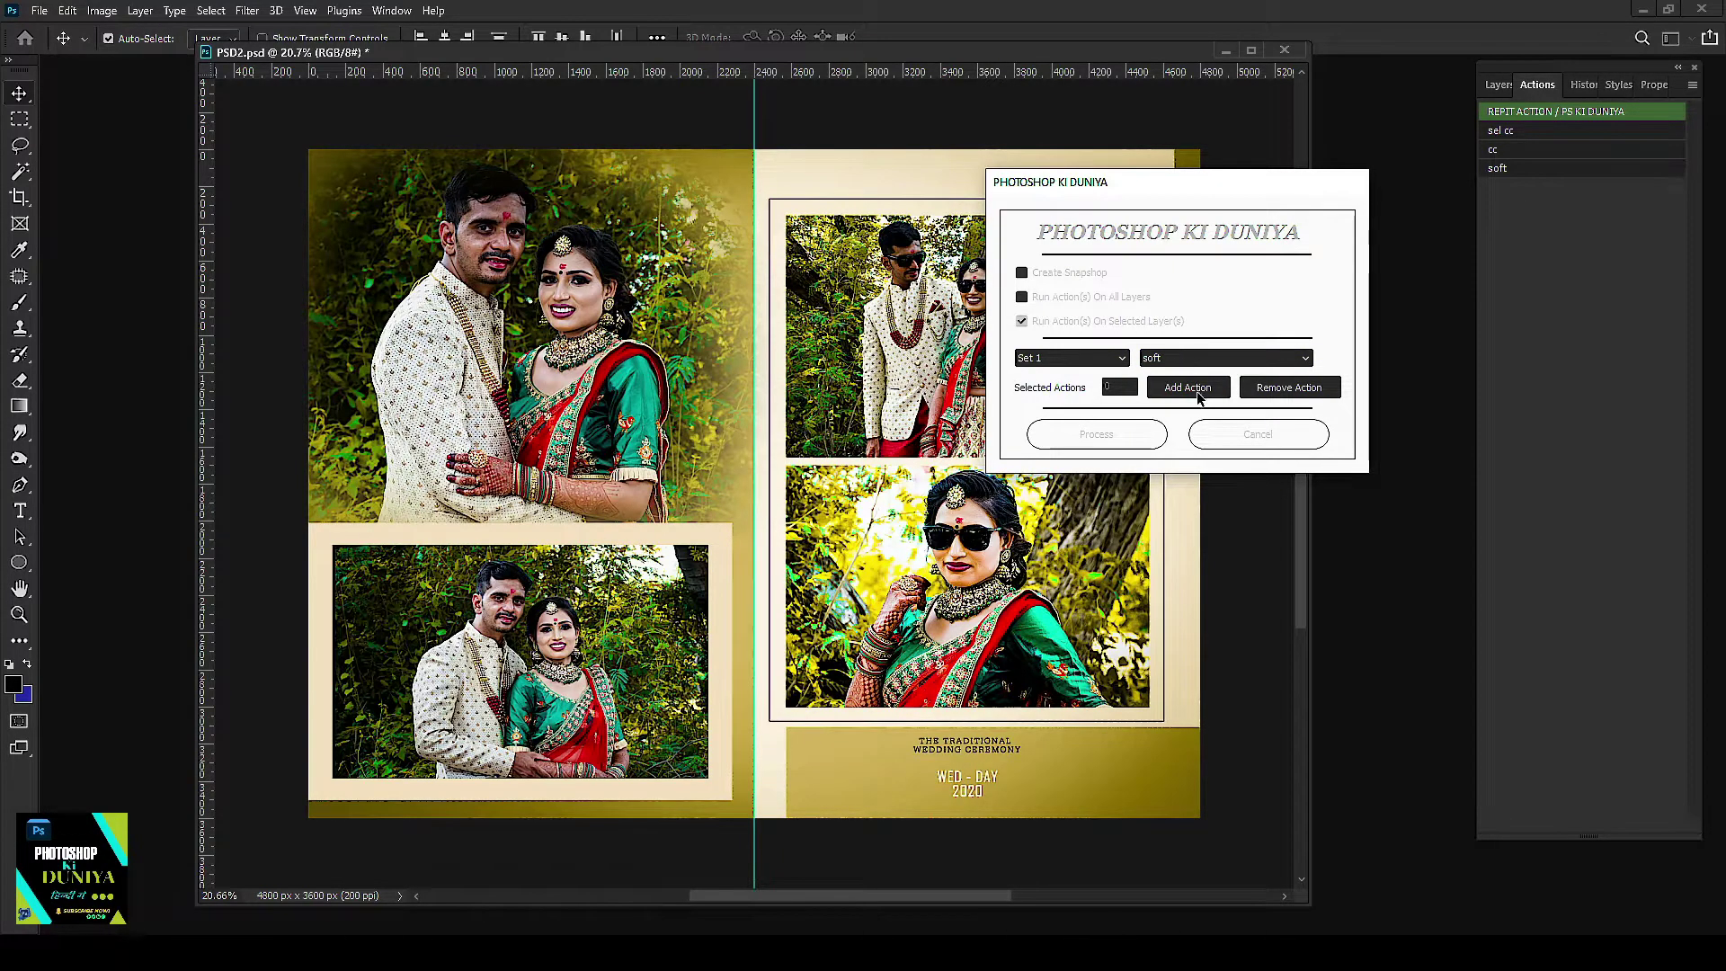
{"action": "left_click", "coordinate": [1196, 393]}
{"action": "left_click", "coordinate": [1103, 439]}
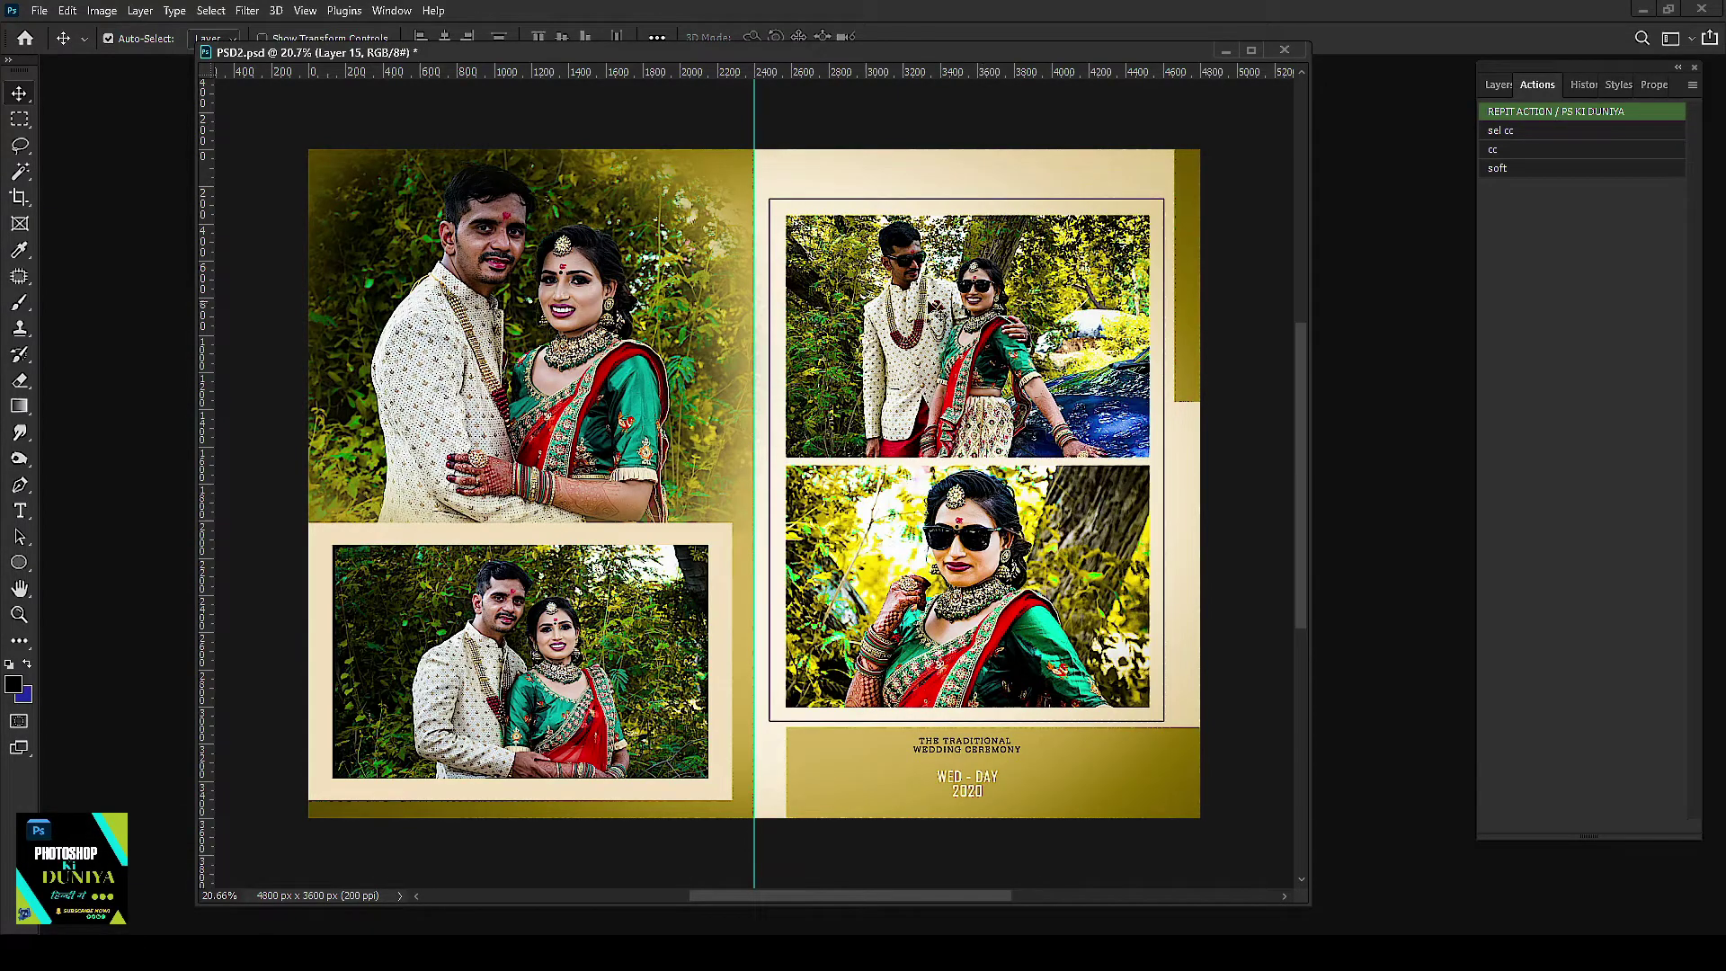
{"action": "left_click", "coordinate": [529, 335], "text": "ctrl"}
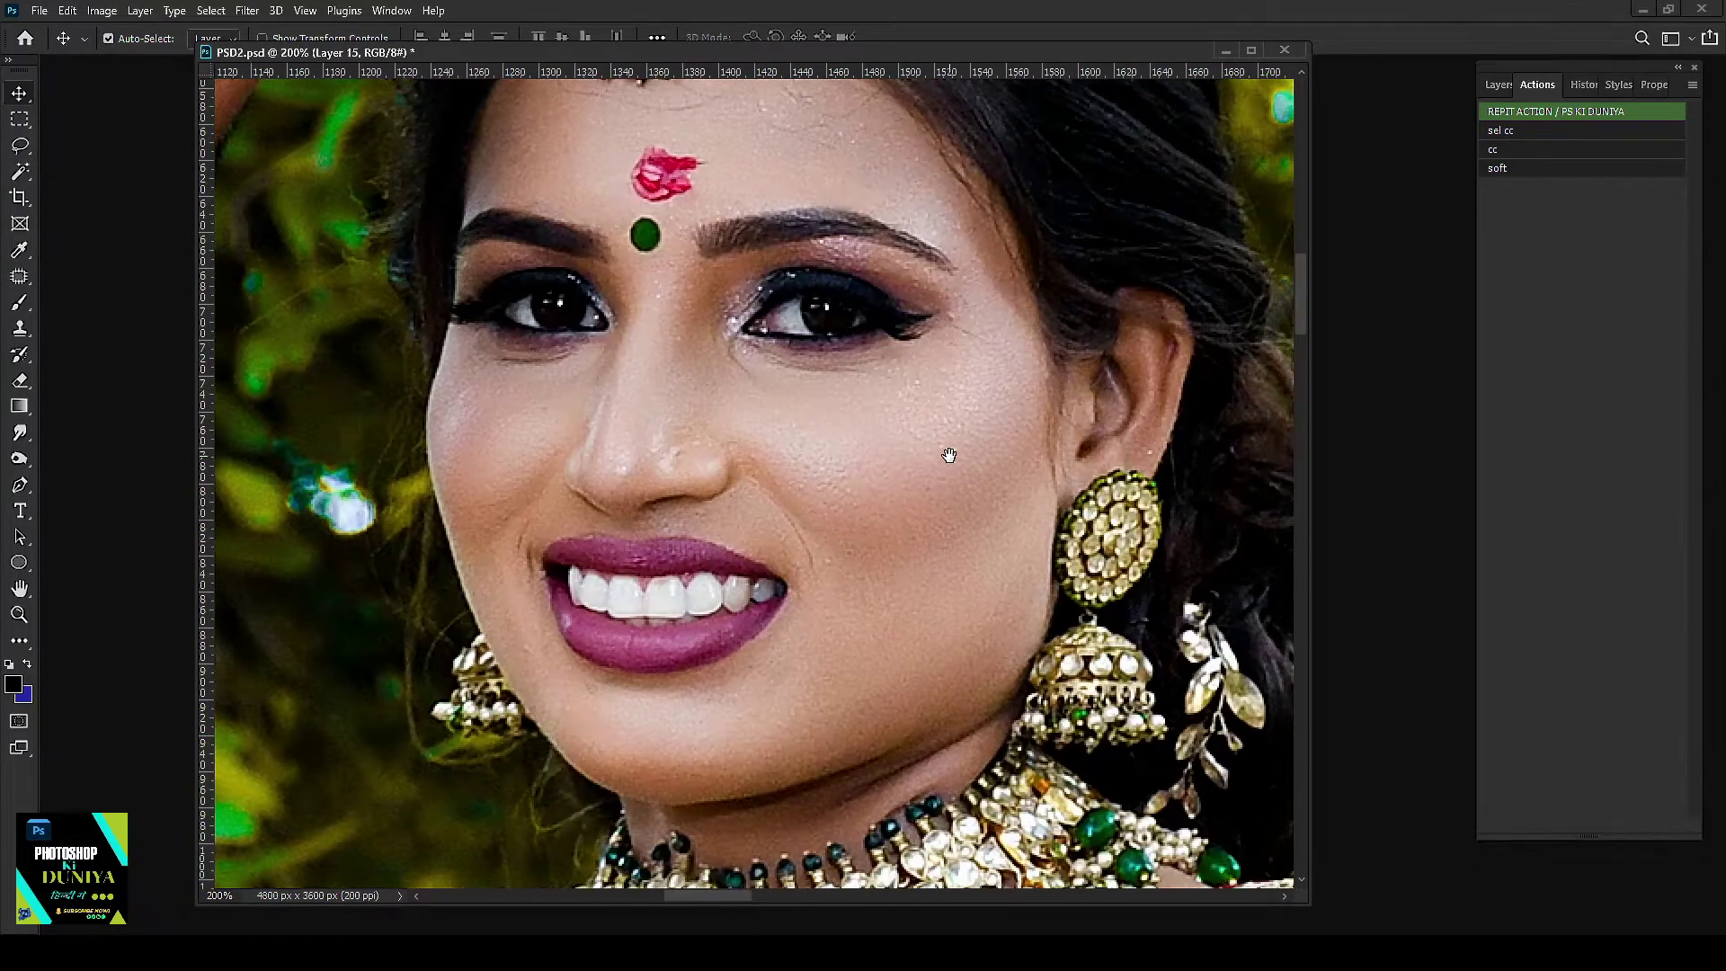
{"action": "right_click", "coordinate": [942, 446]}
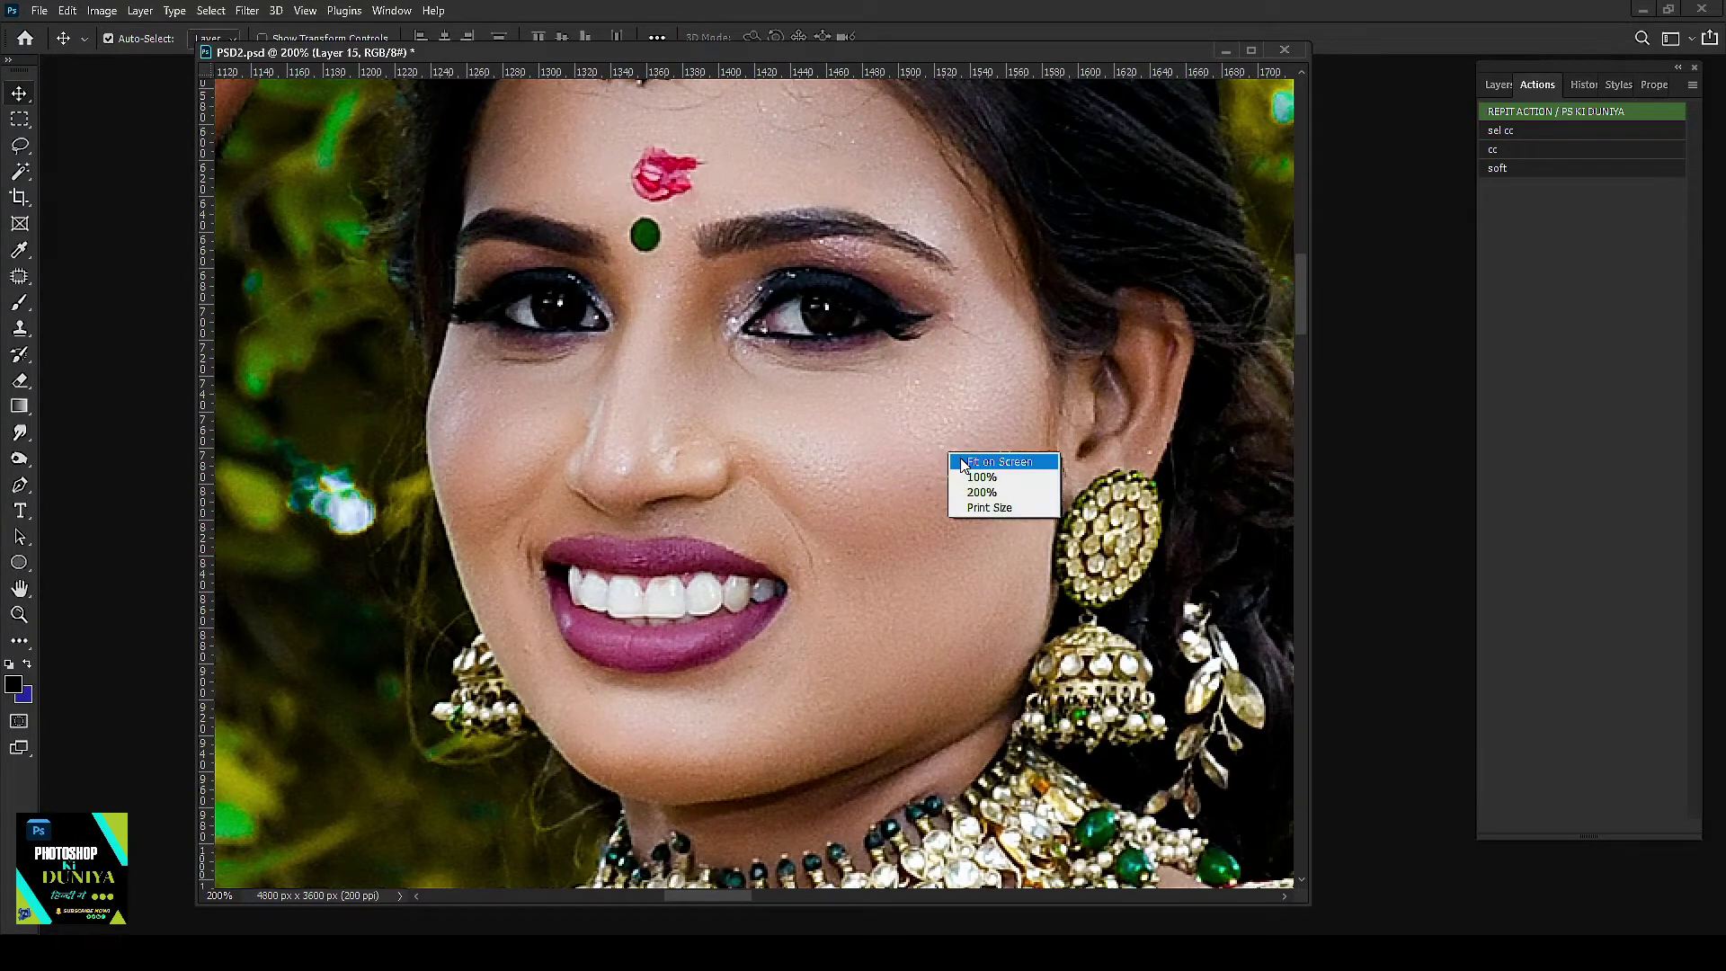
{"action": "left_click", "coordinate": [969, 461]}
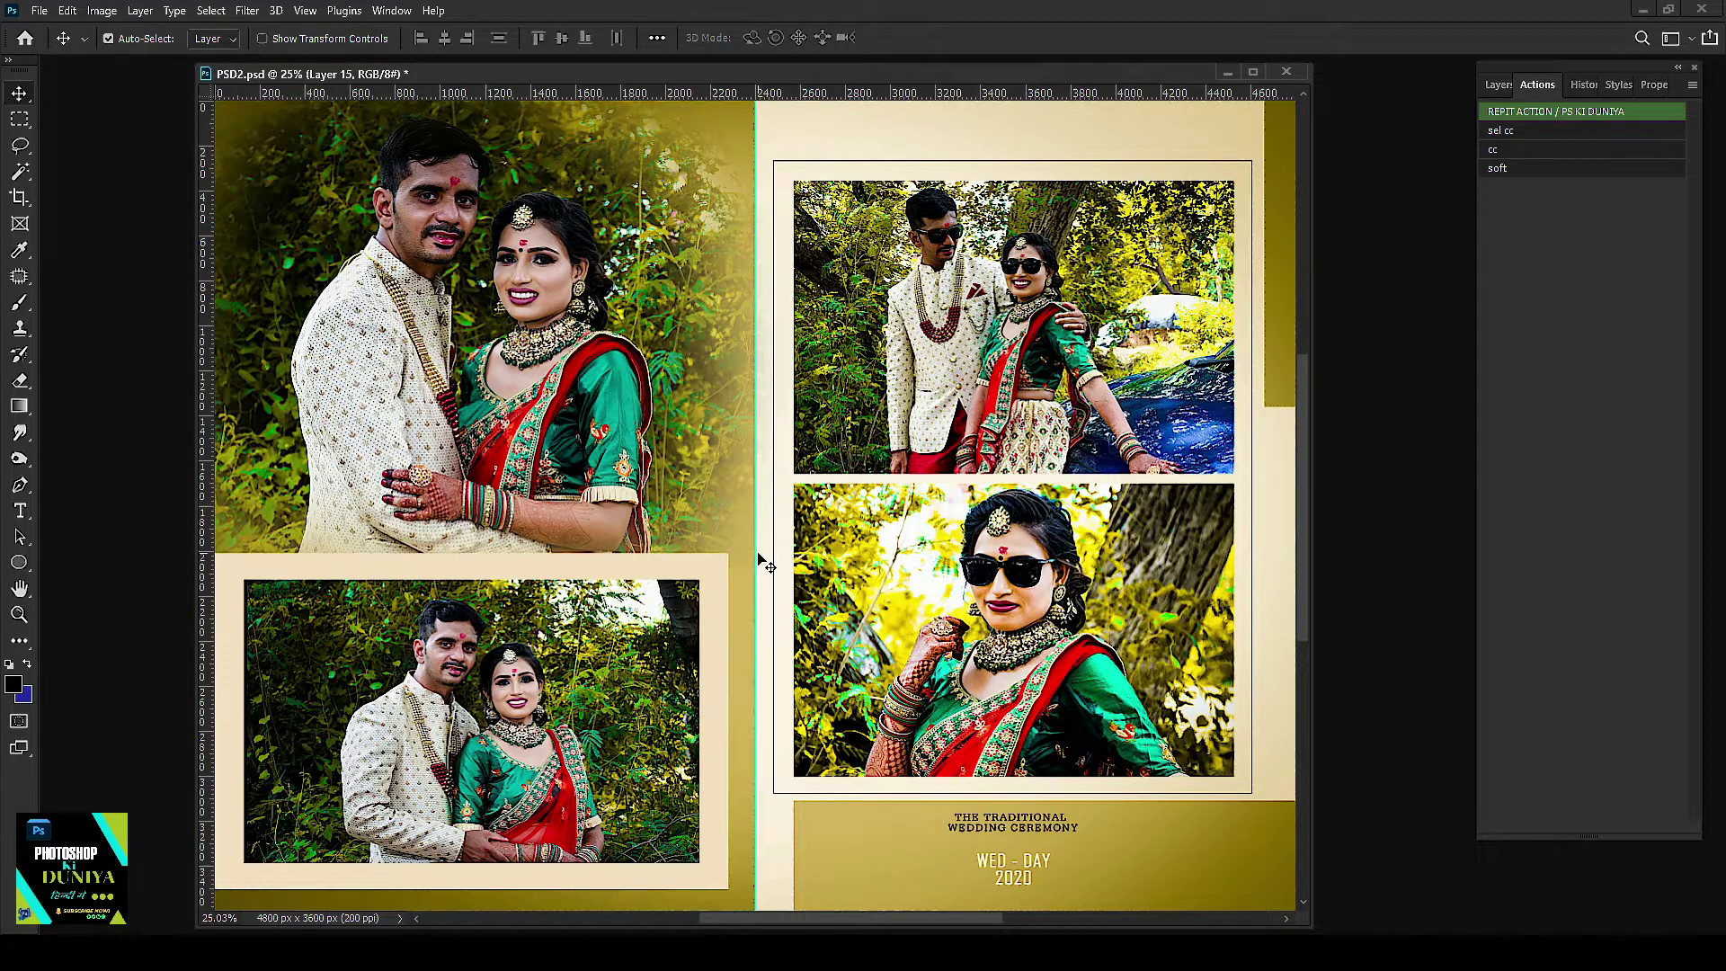
{"action": "left_click_drag", "start_coordinate": [1040, 73], "coordinate": [1077, 70]}
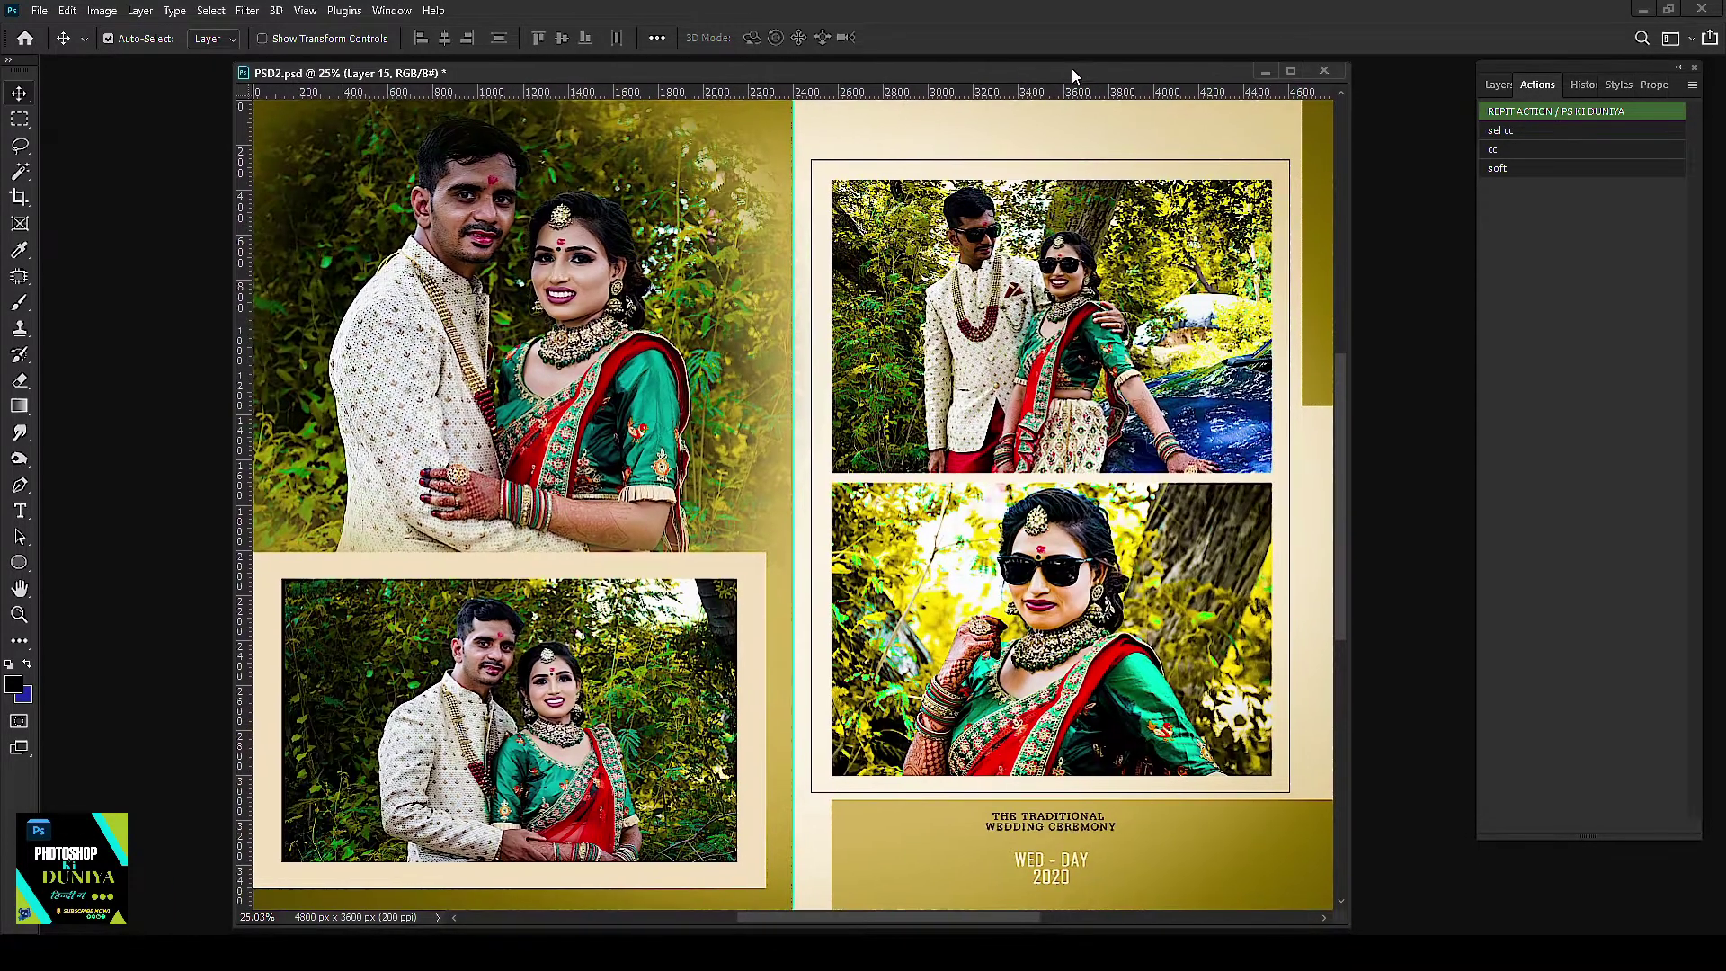